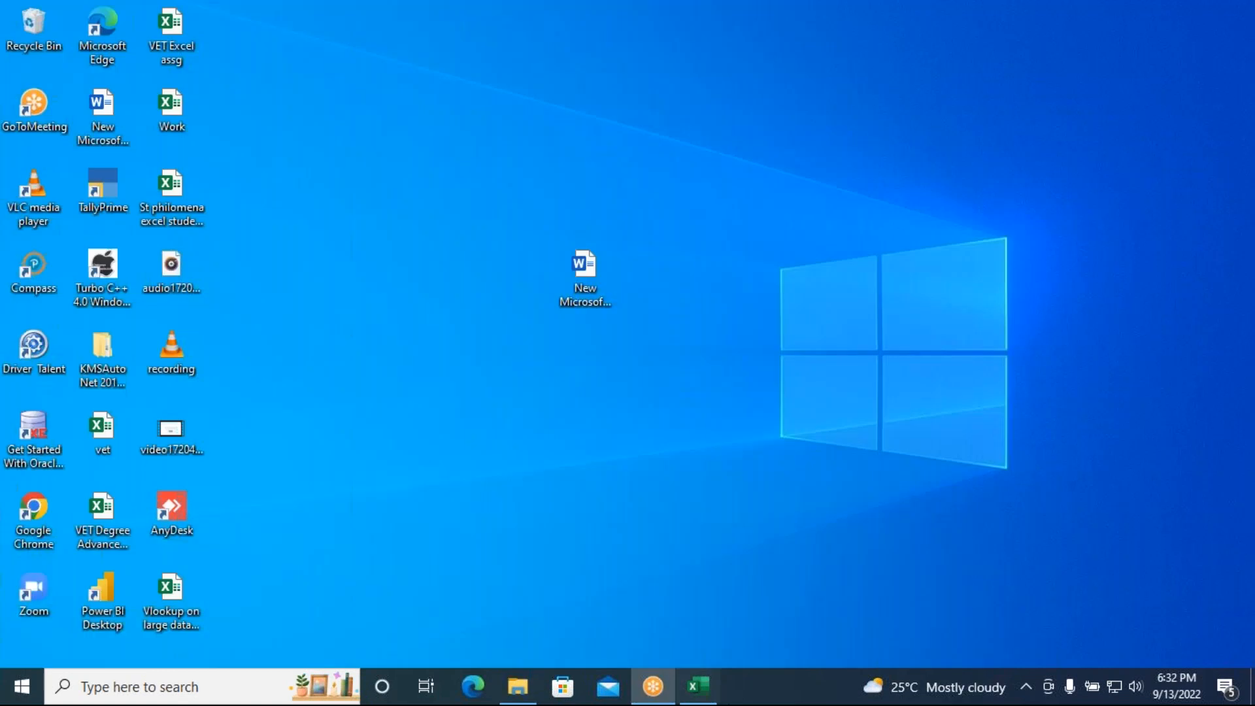
- Switch to the Income Statement-Excercise workbook in Excel, view the Income Statement-2 sheet and return to Income Statement-3
click(698, 689)
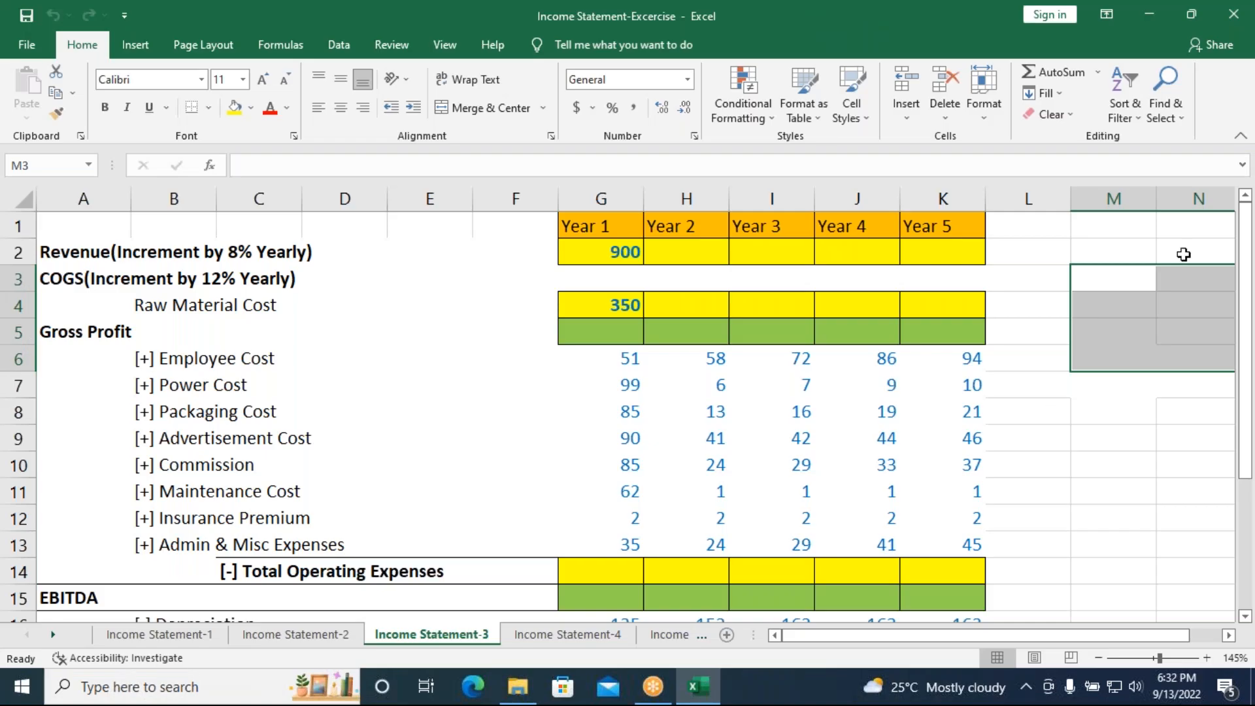
click(341, 642)
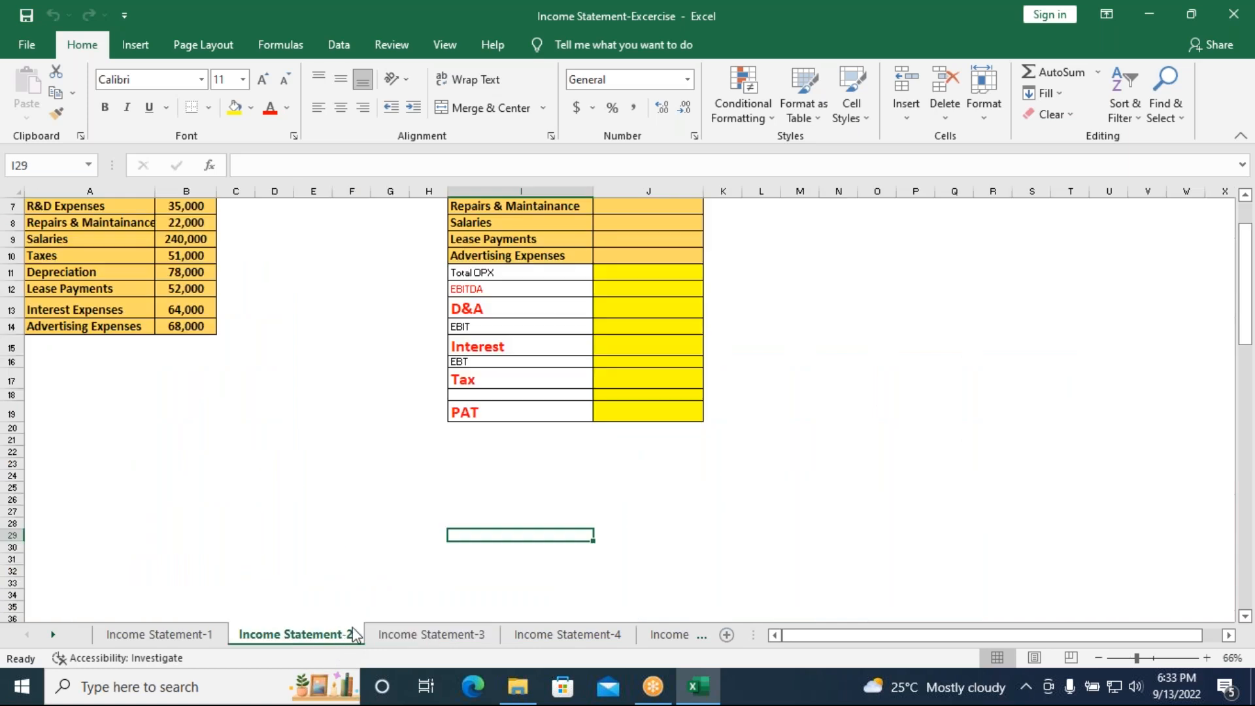
scroll(453, 546, up, 2)
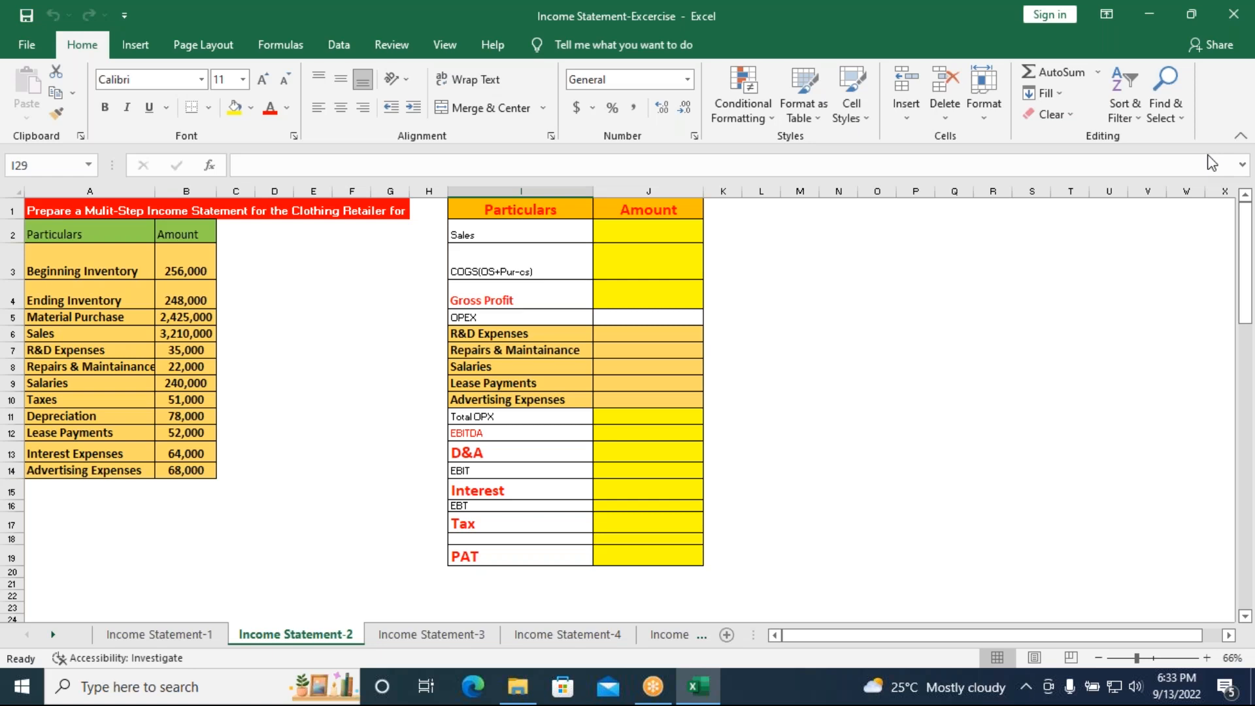
click(456, 637)
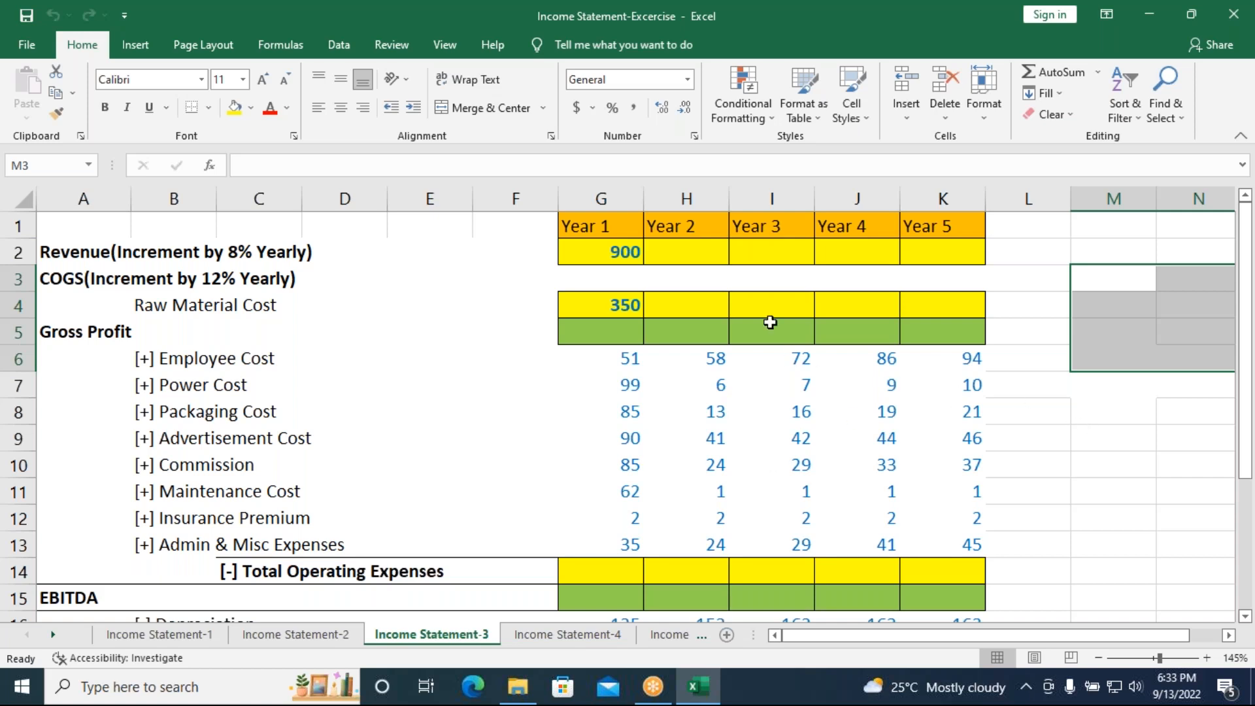
- Calculate the Year 2 revenue in H2 with =G2*8%+G2 and fill the formula across to Year 5
click(694, 255)
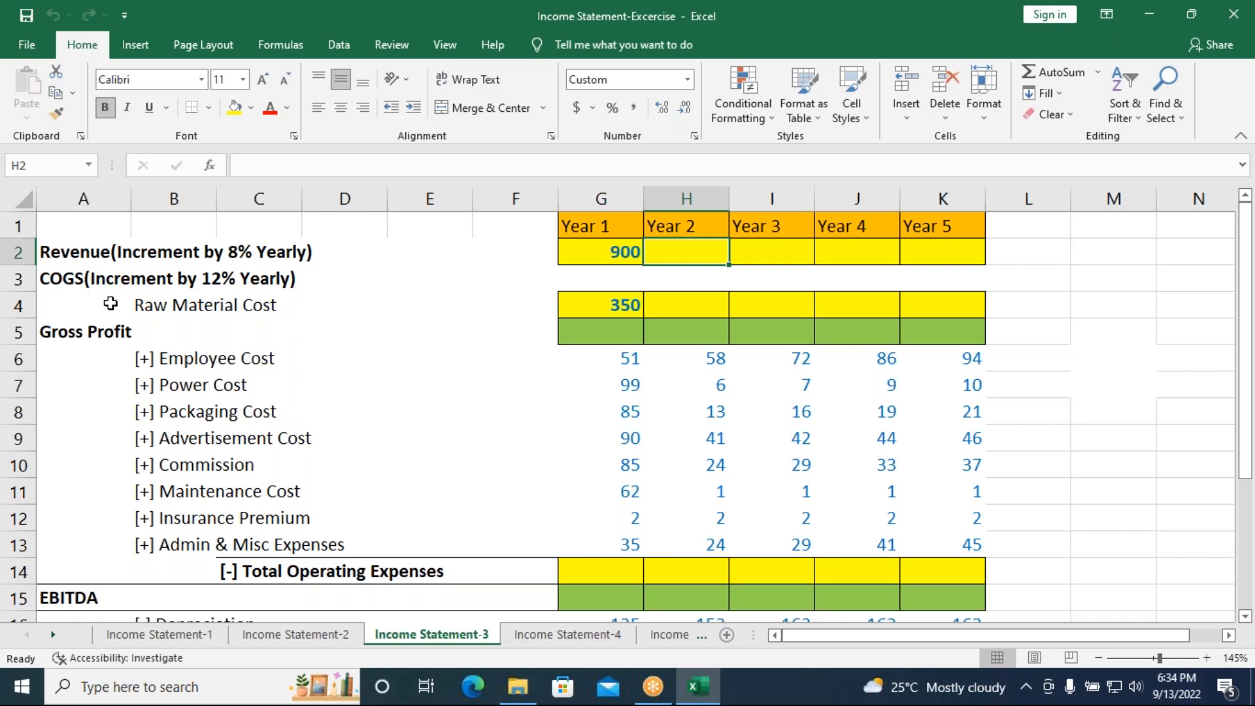
click(631, 261)
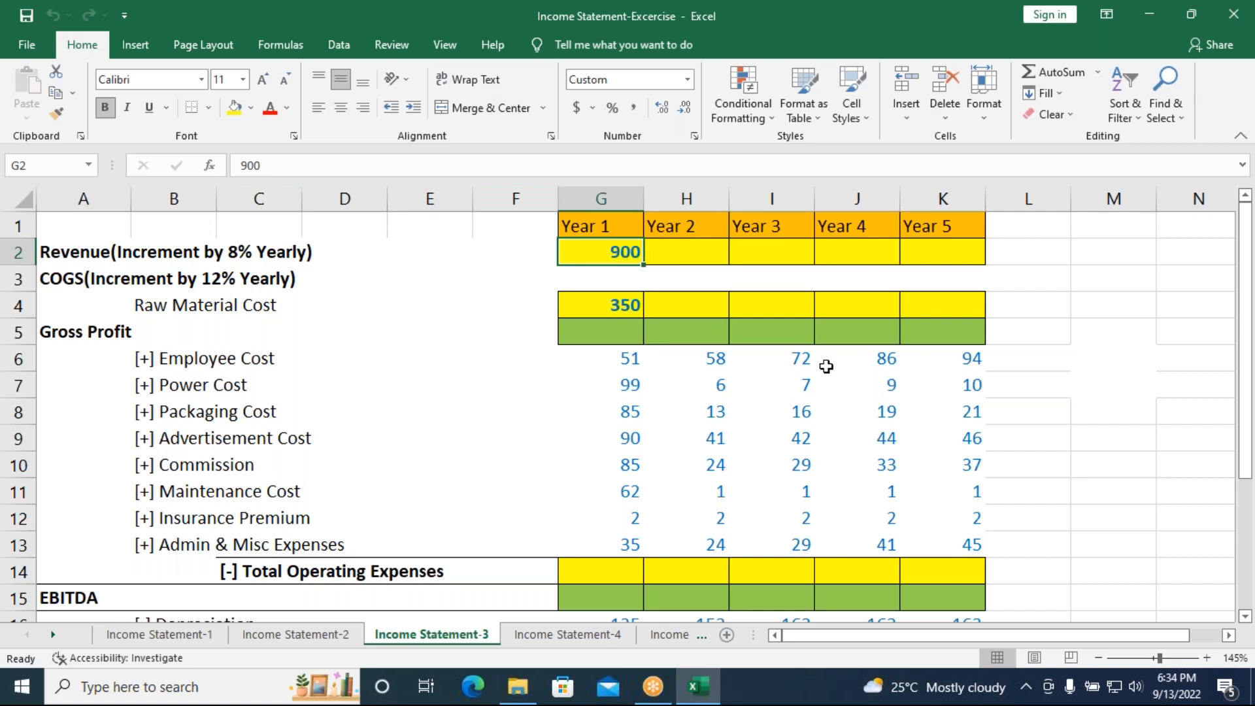
click(691, 262)
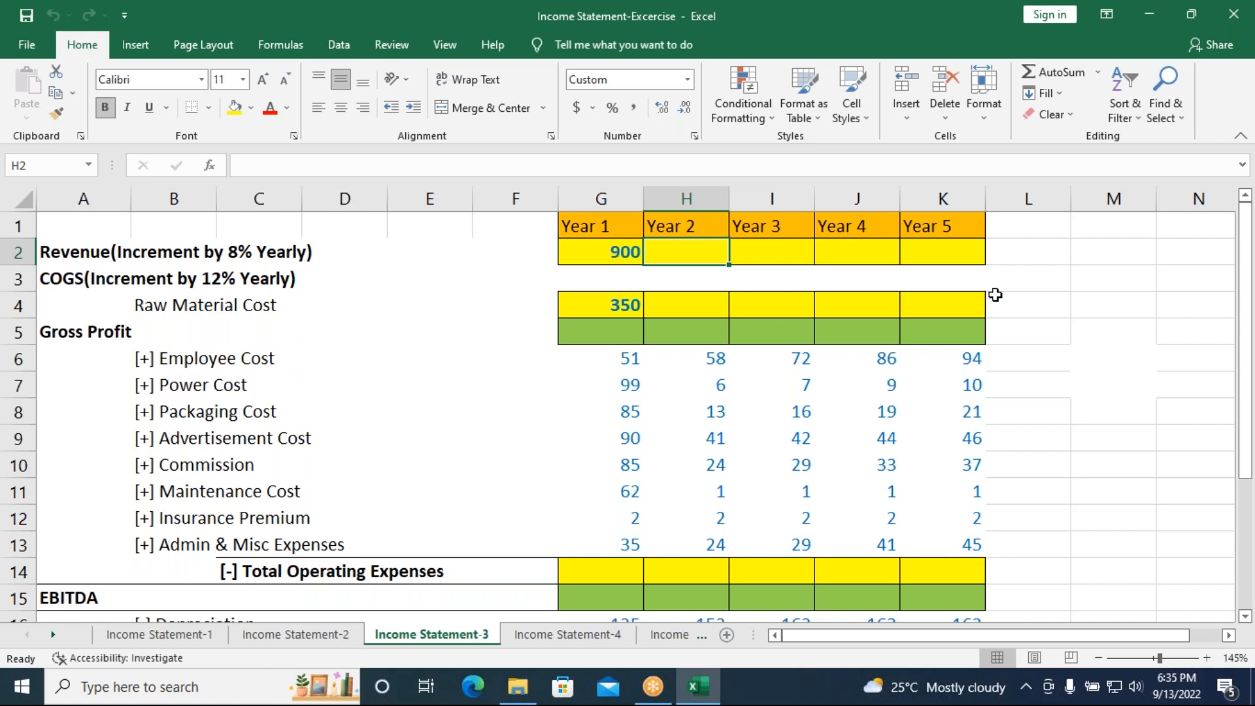
text(=)
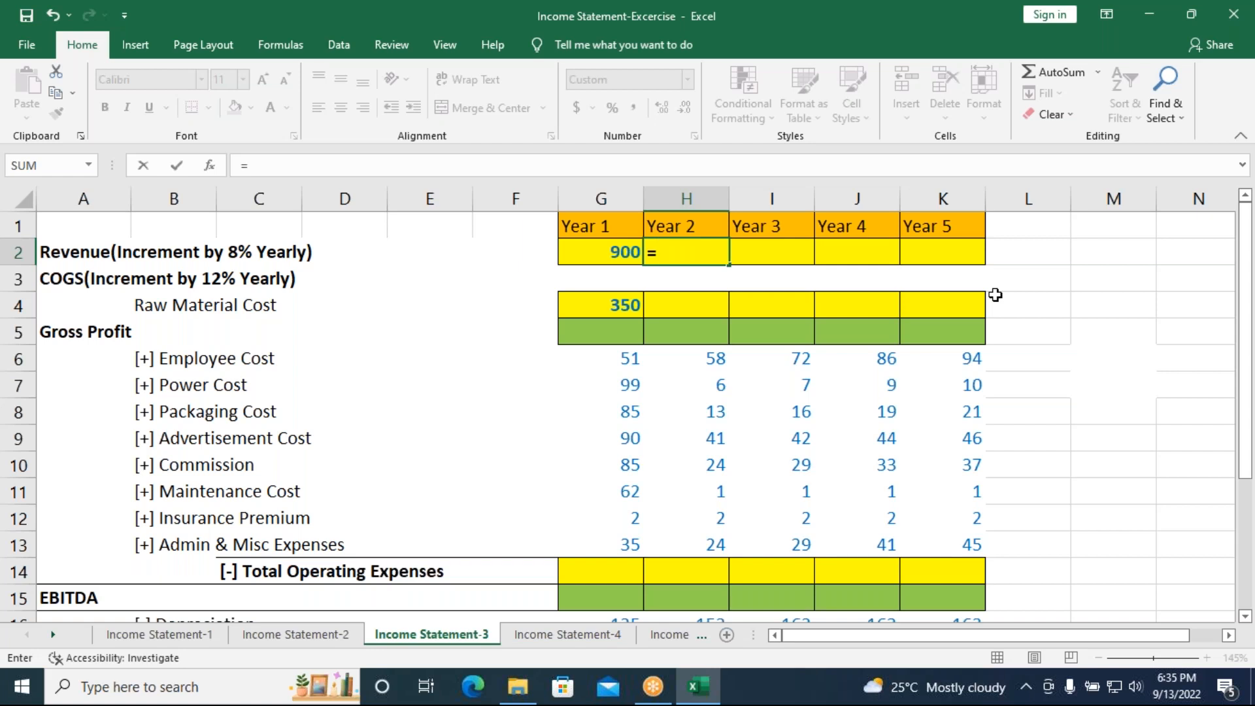
click(622, 250)
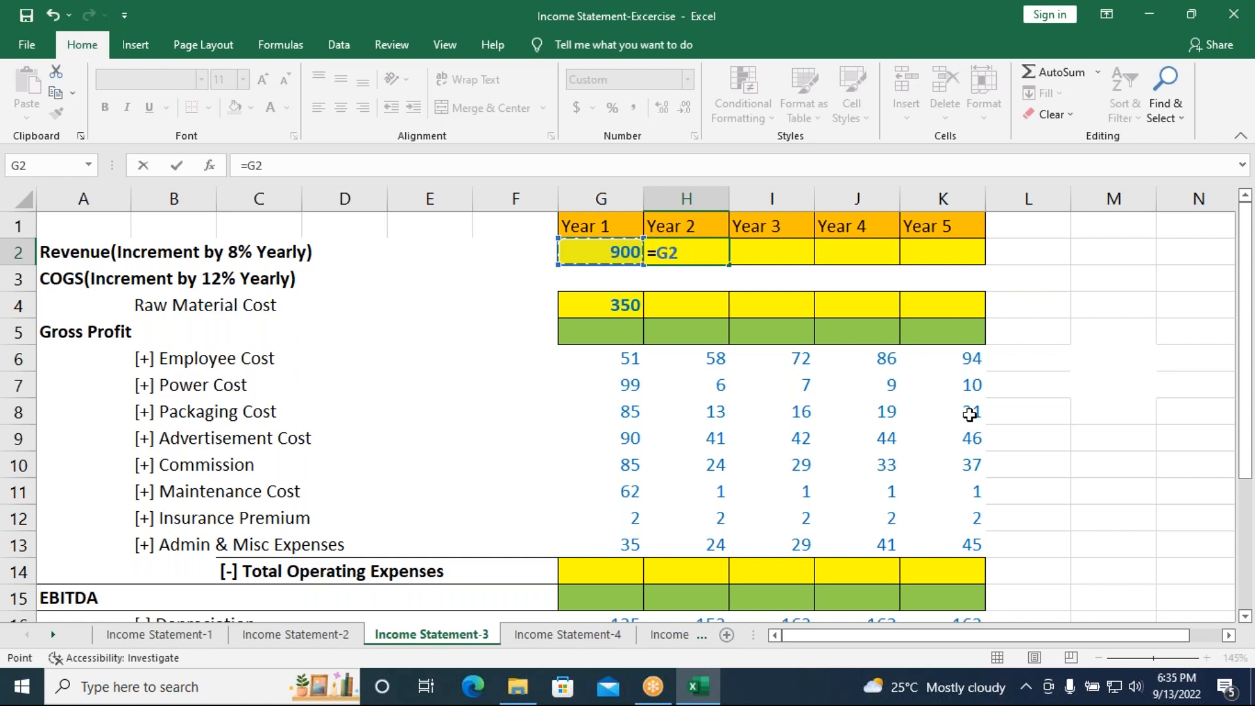
text(*8%+)
key(Left)
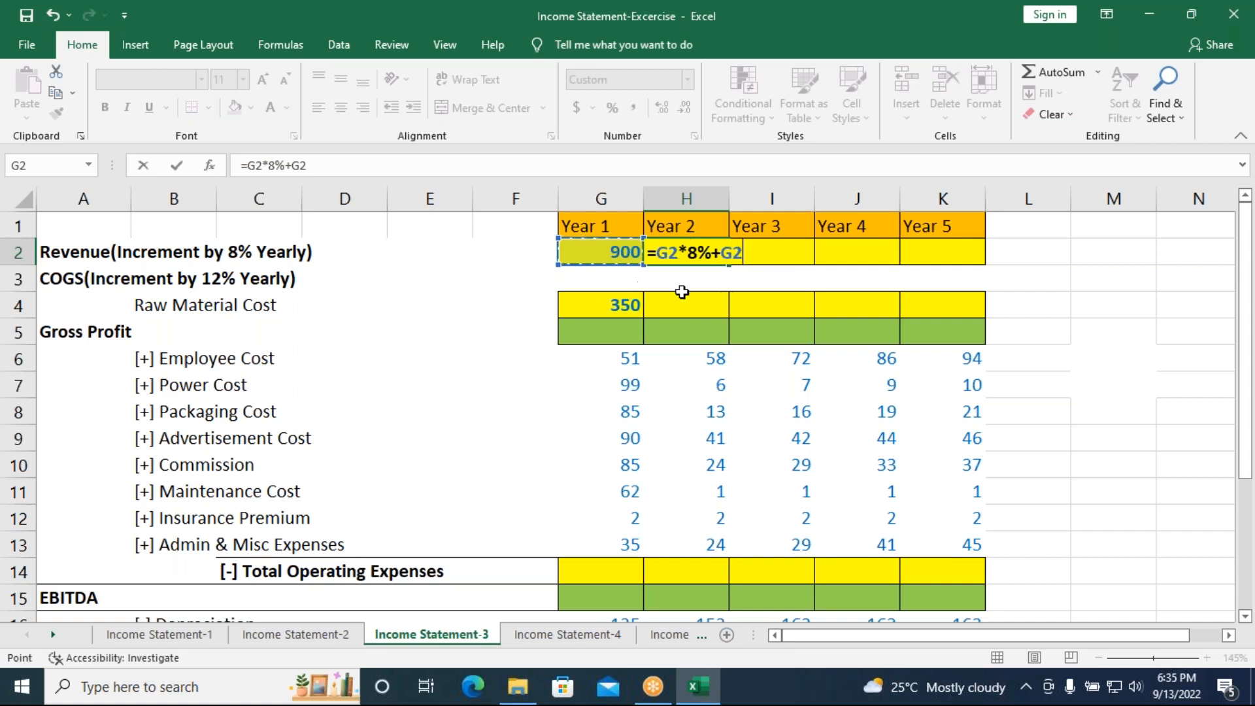
key(Return)
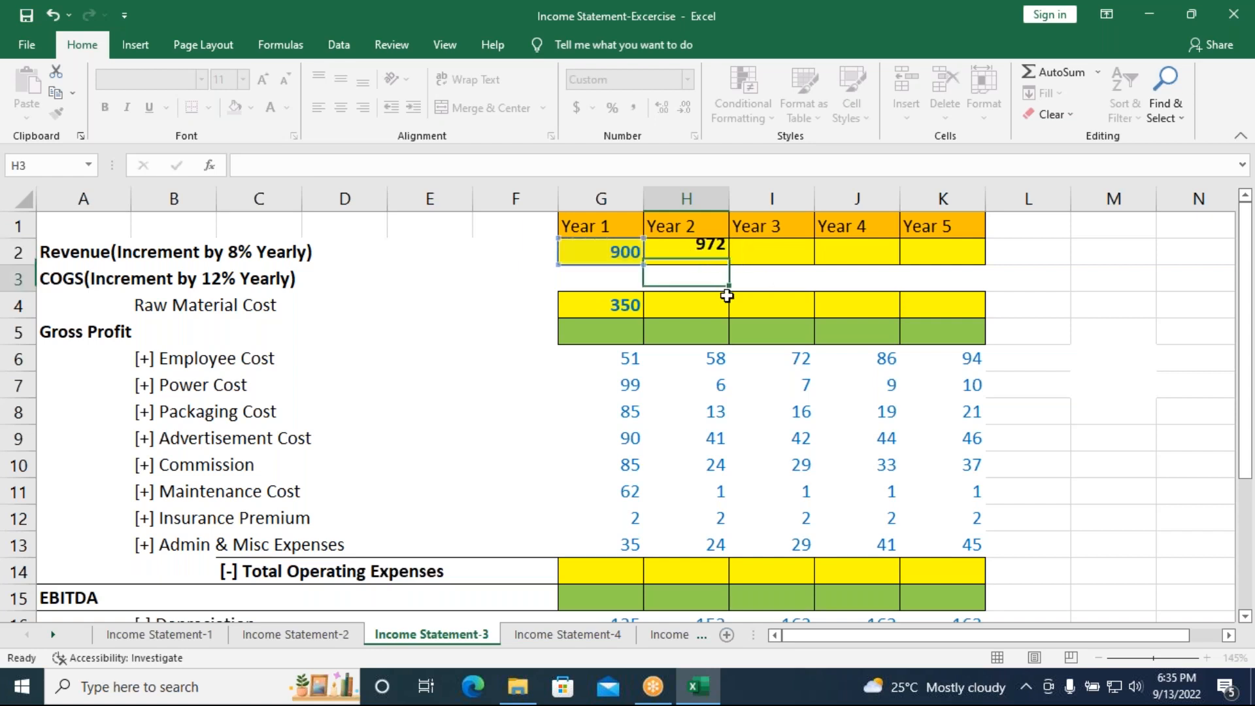
click(710, 255)
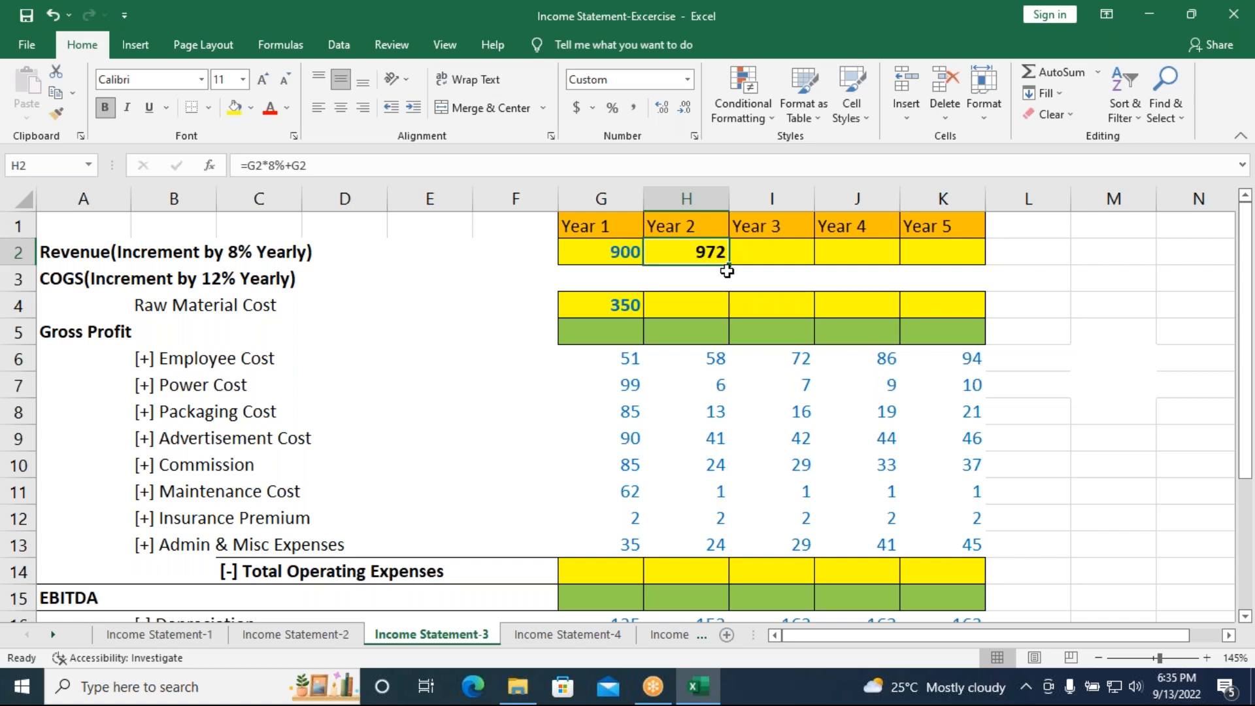
drag(728, 265, 980, 258)
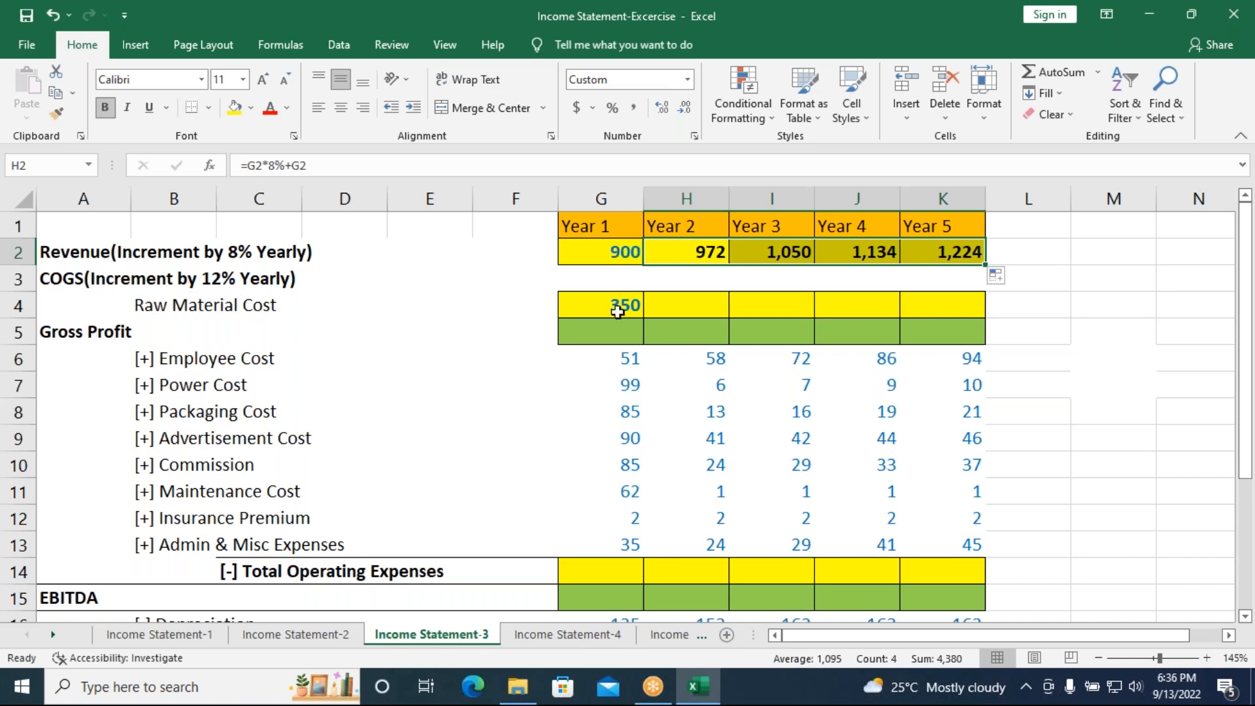
- Calculate the Year 2 raw material cost in H4 with =G4*12%+G4 and fill the formula across to Year 5
click(698, 312)
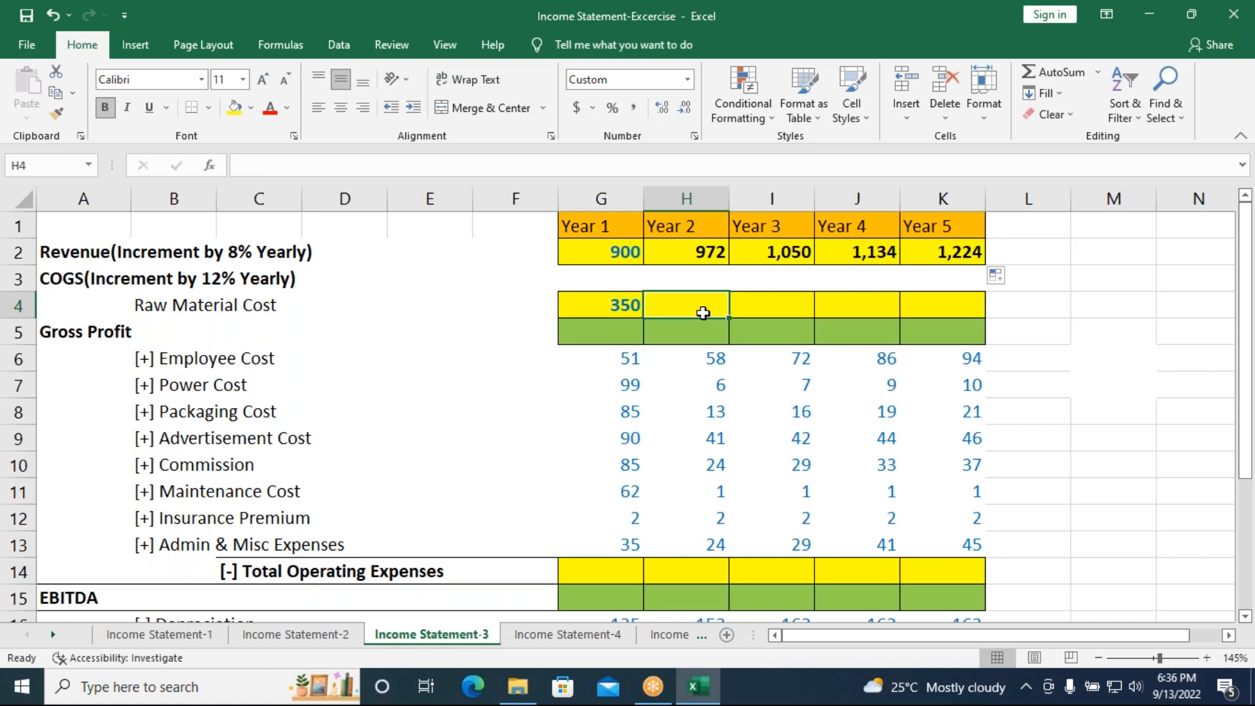
text(=)
click(618, 300)
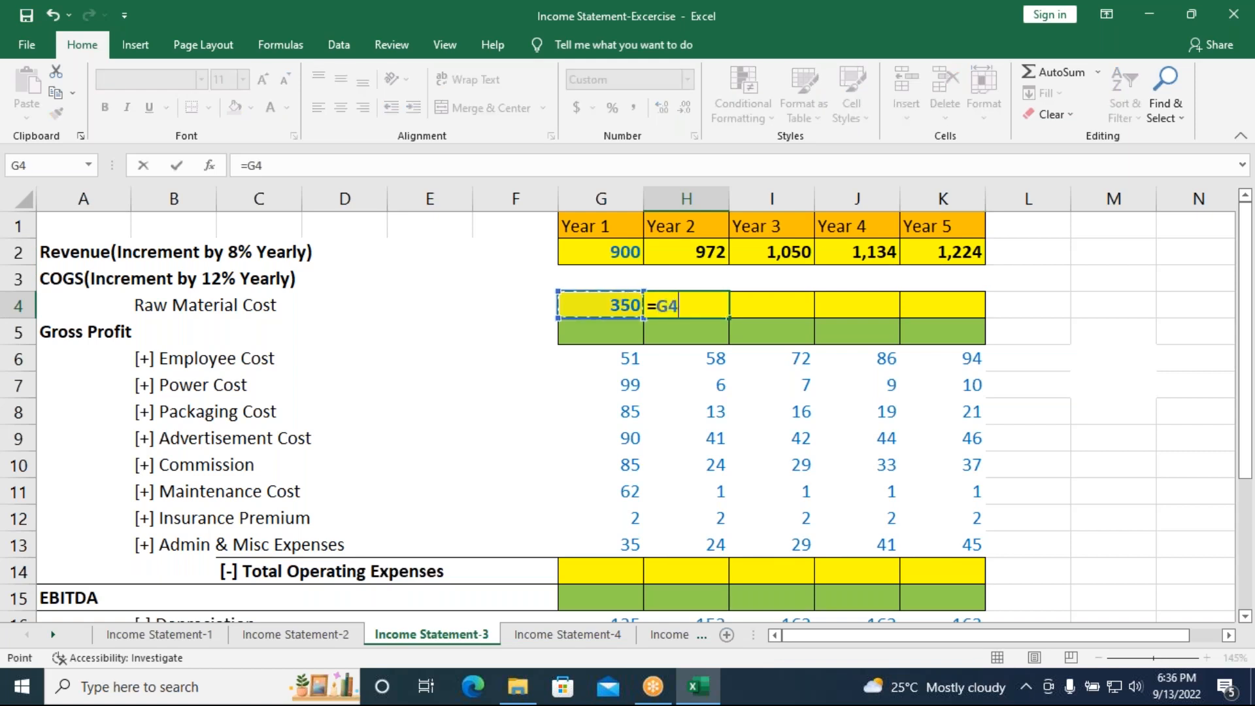
text(*12%+)
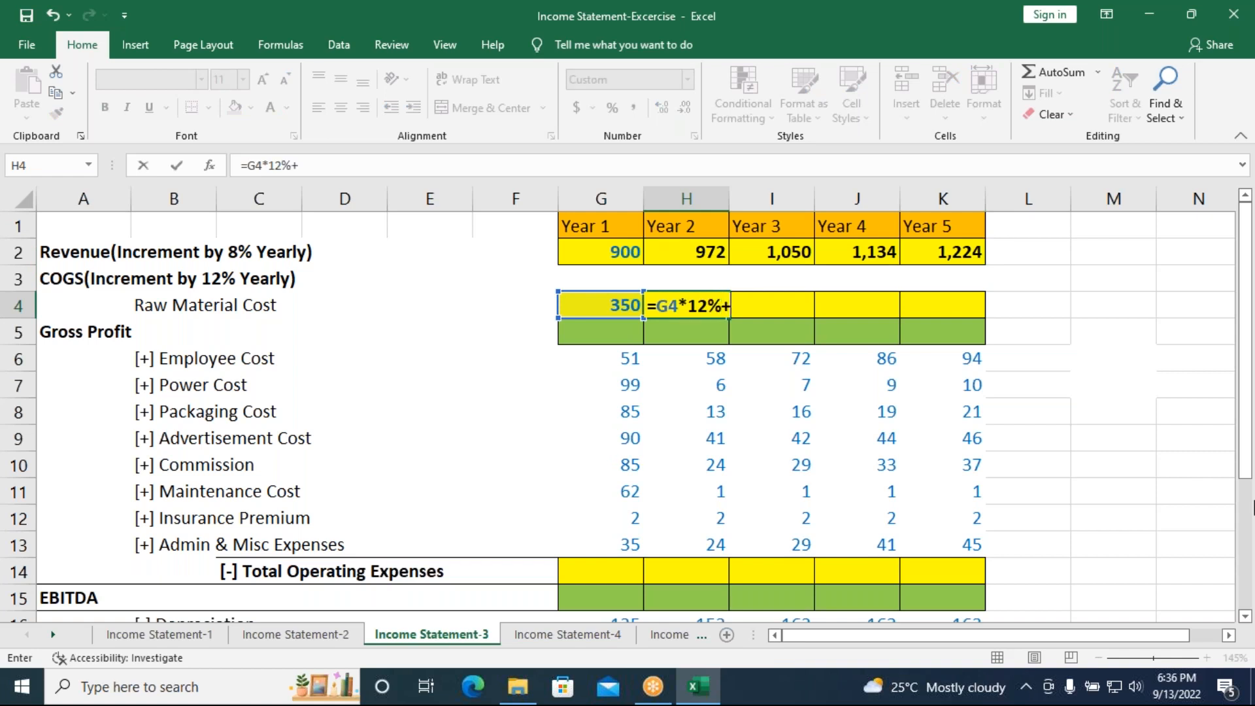
click(605, 308)
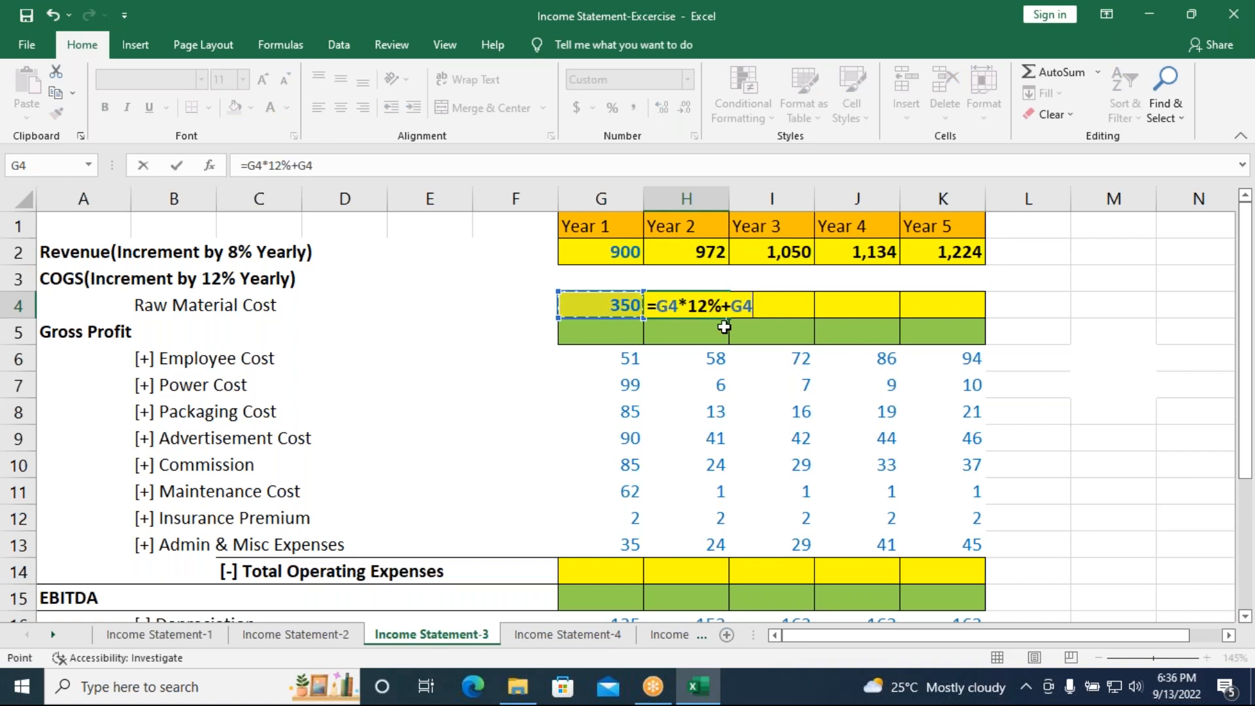
key(Return)
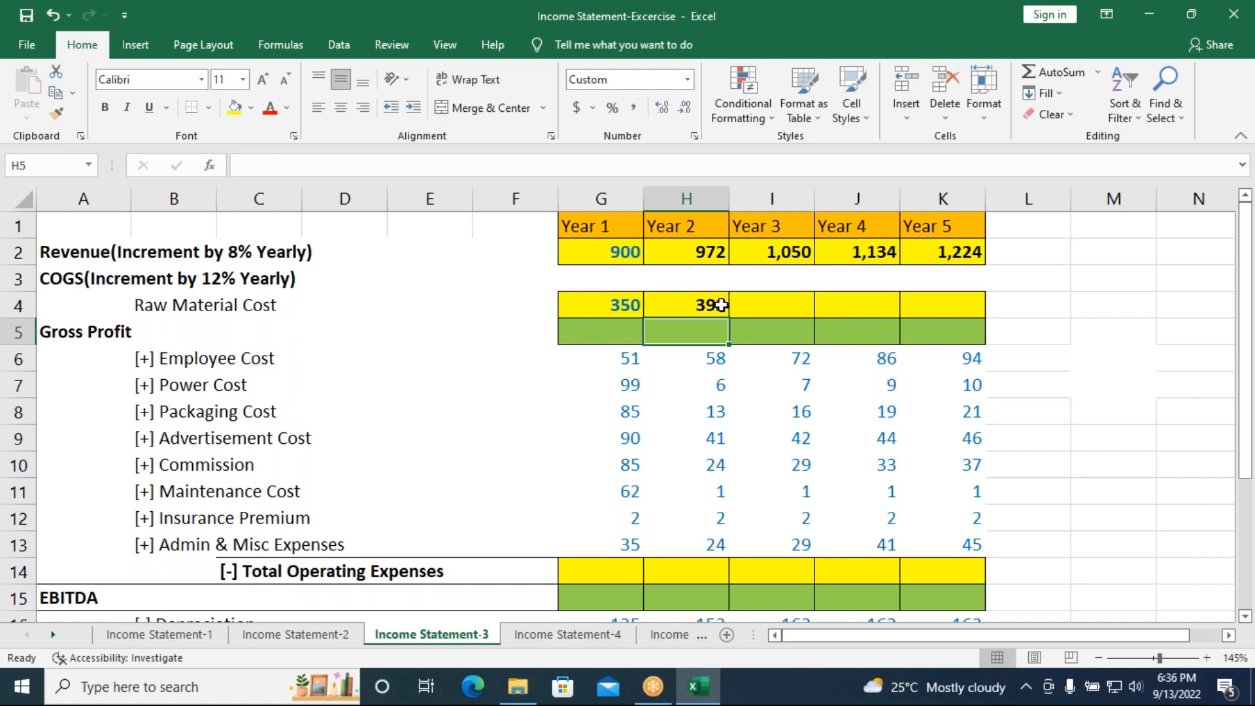
click(720, 304)
drag(730, 318, 744, 319)
drag(873, 319, 953, 317)
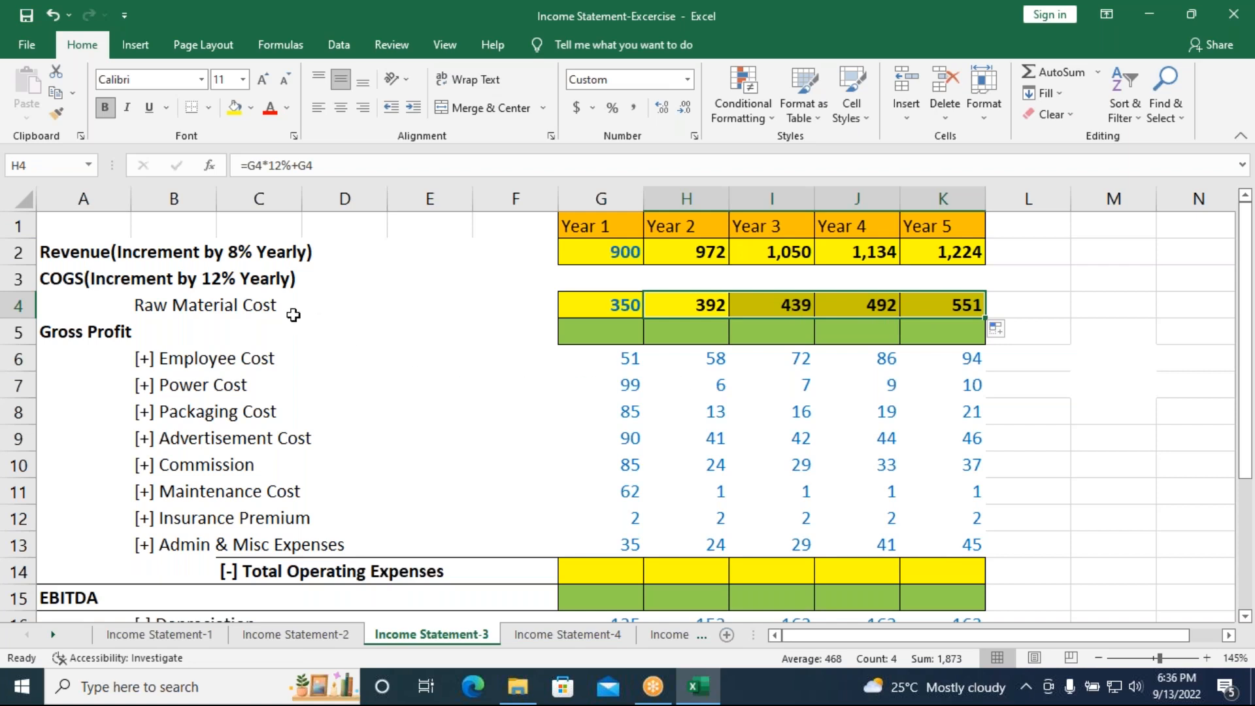
- Calculate the Year 1 gross profit in G5 with =G2-G4 and fill the formula across to Year 5
click(613, 331)
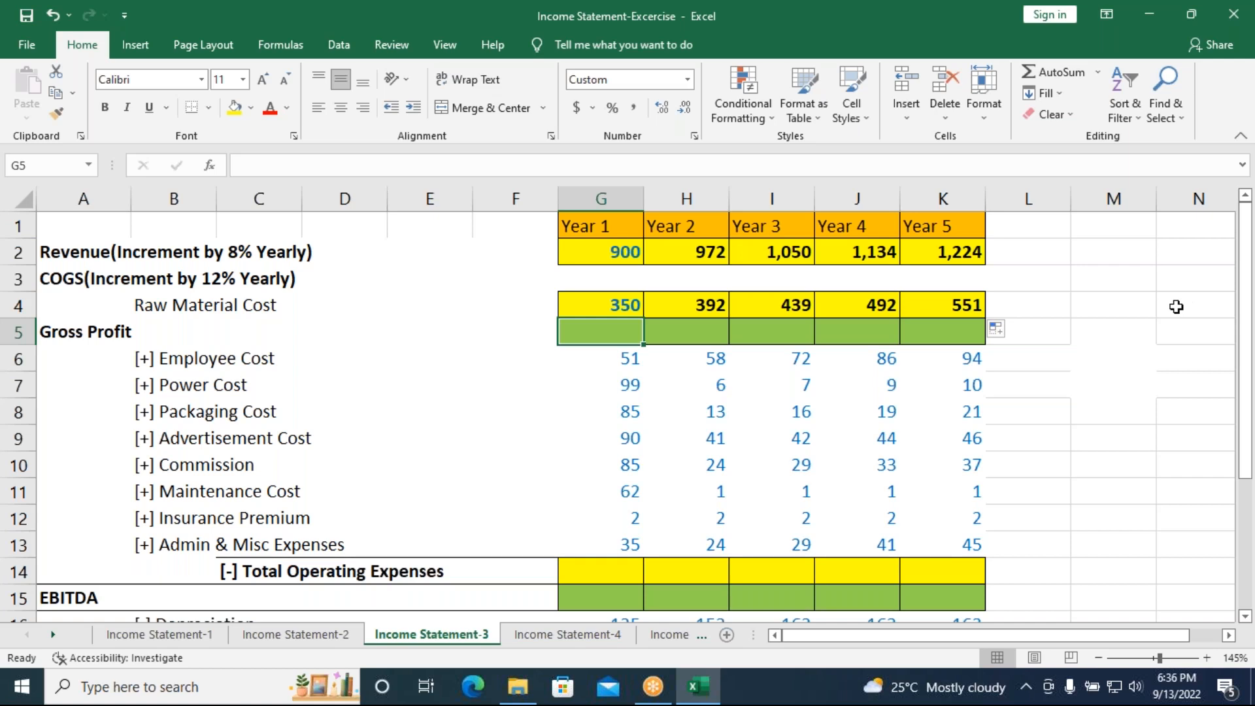
text(=)
click(591, 259)
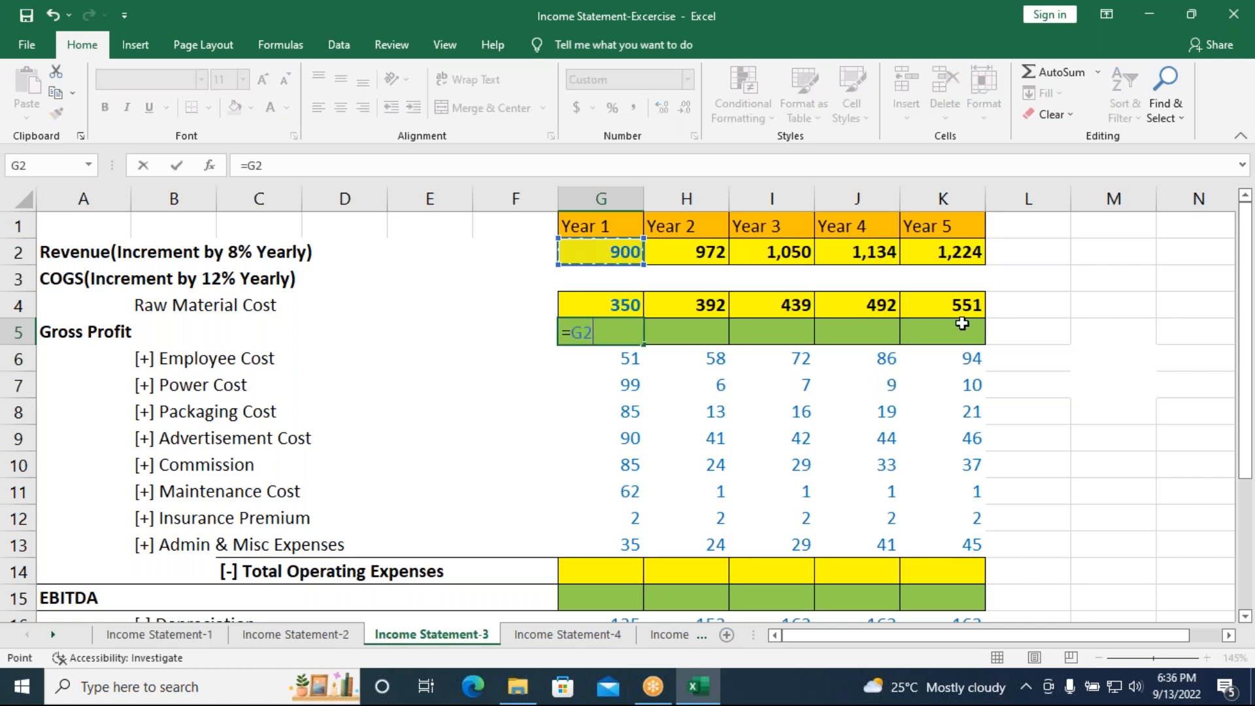
text(-)
click(607, 306)
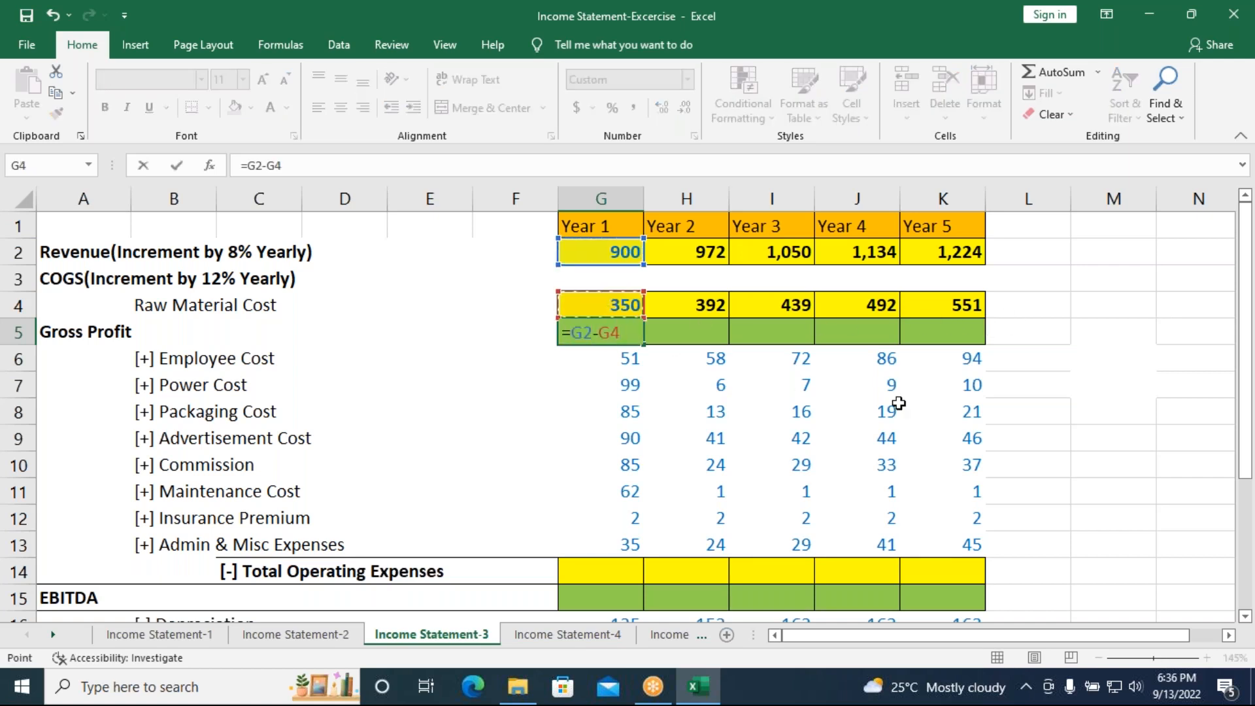
key(Return)
key(Up)
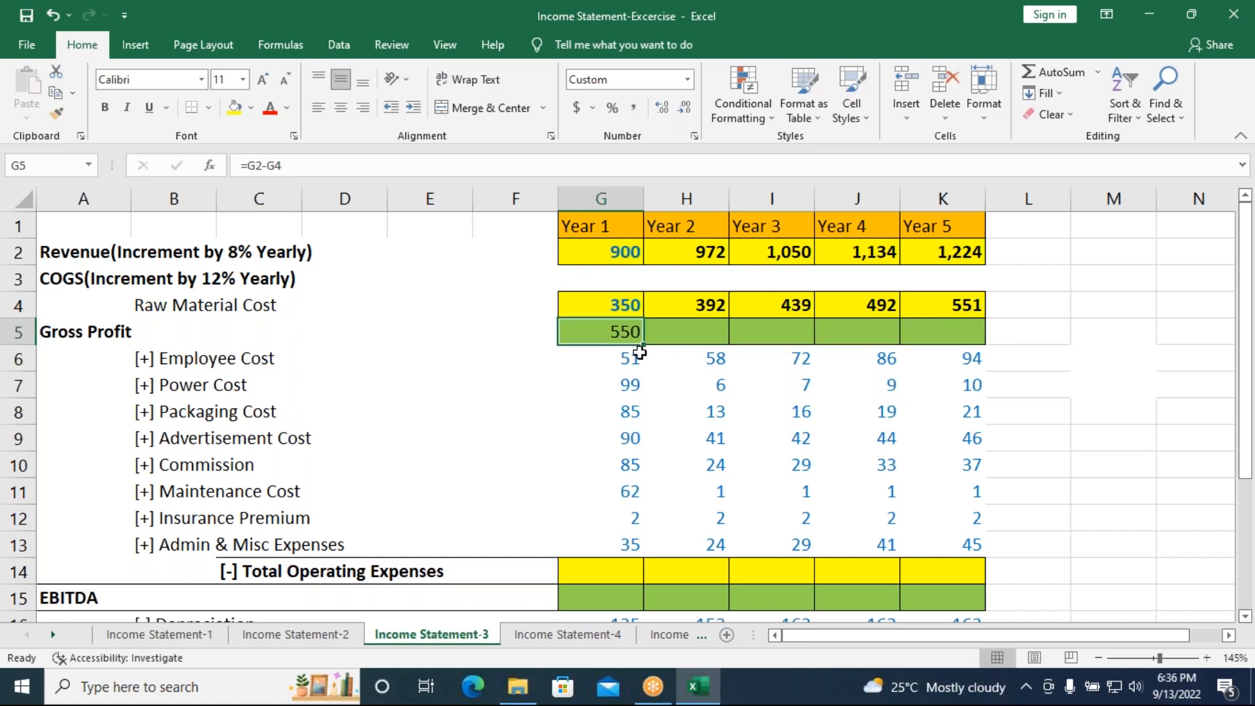
drag(645, 346, 948, 347)
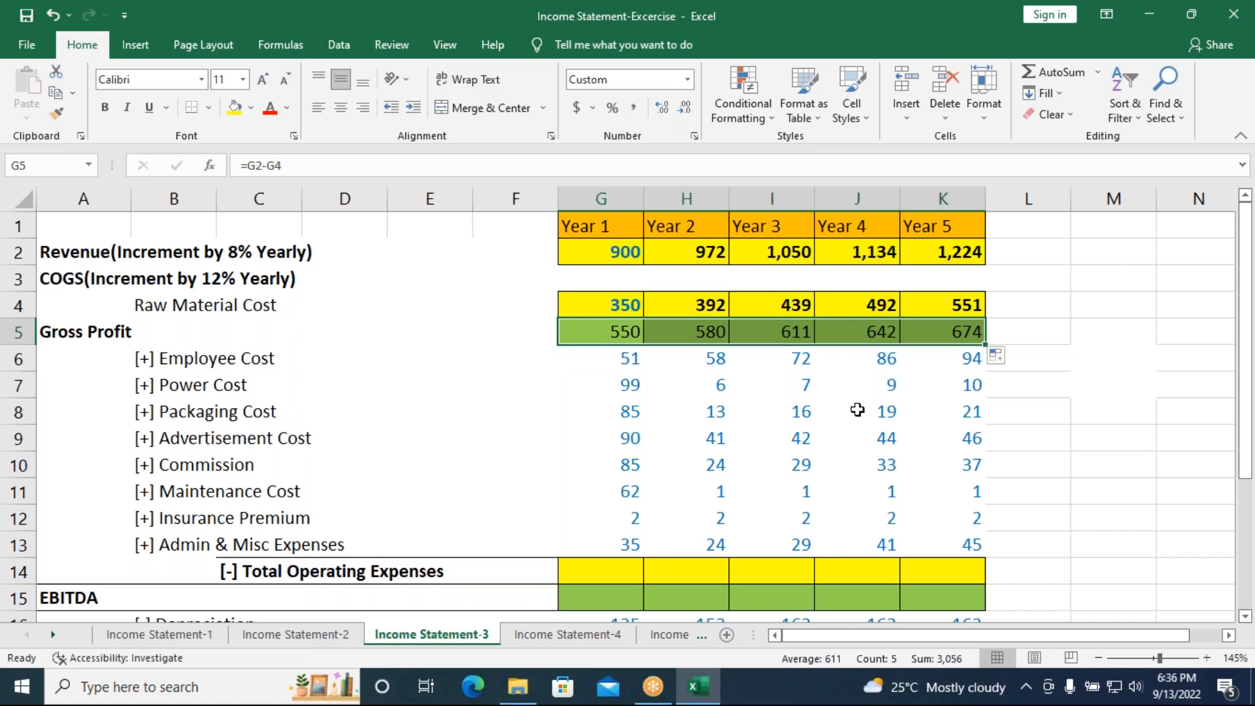
- Total the Year 1 operating expenses in G14 with =SUM(G6:G13) and fill the formula across to Year 5
scroll(855, 409, down, 1)
scroll(855, 410, up, 1)
scroll(582, 483, down, 1)
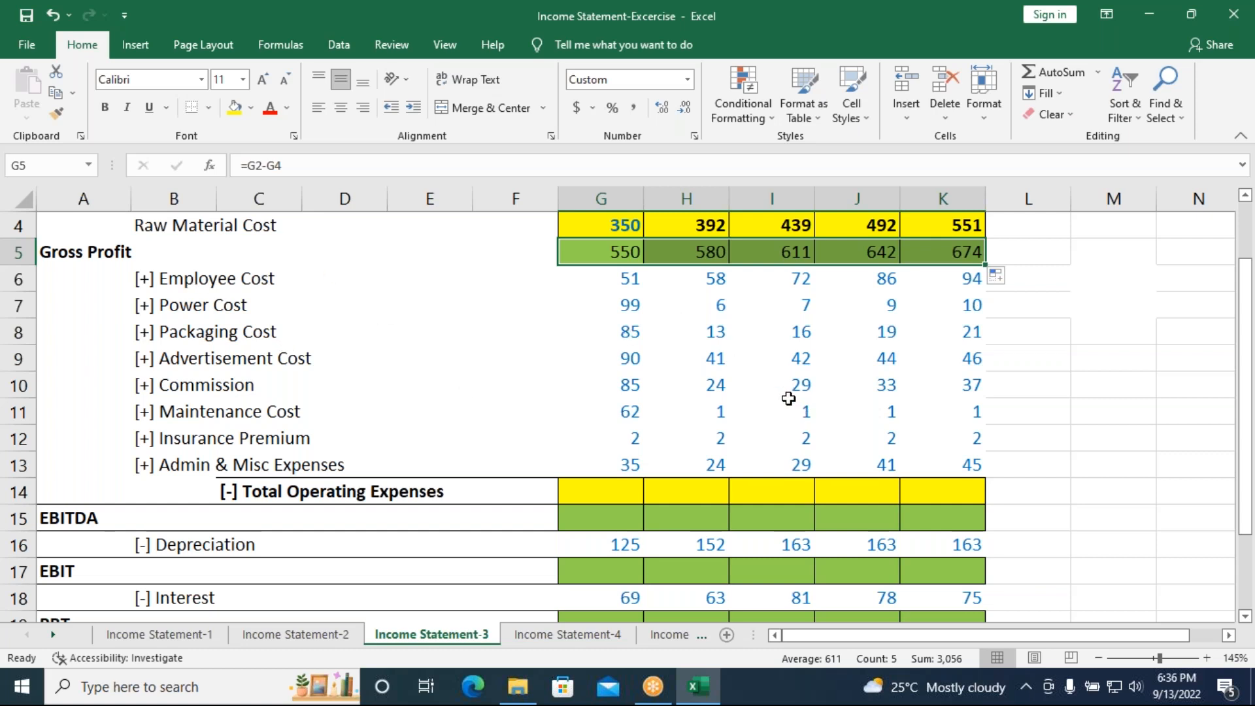
scroll(789, 397, up, 3)
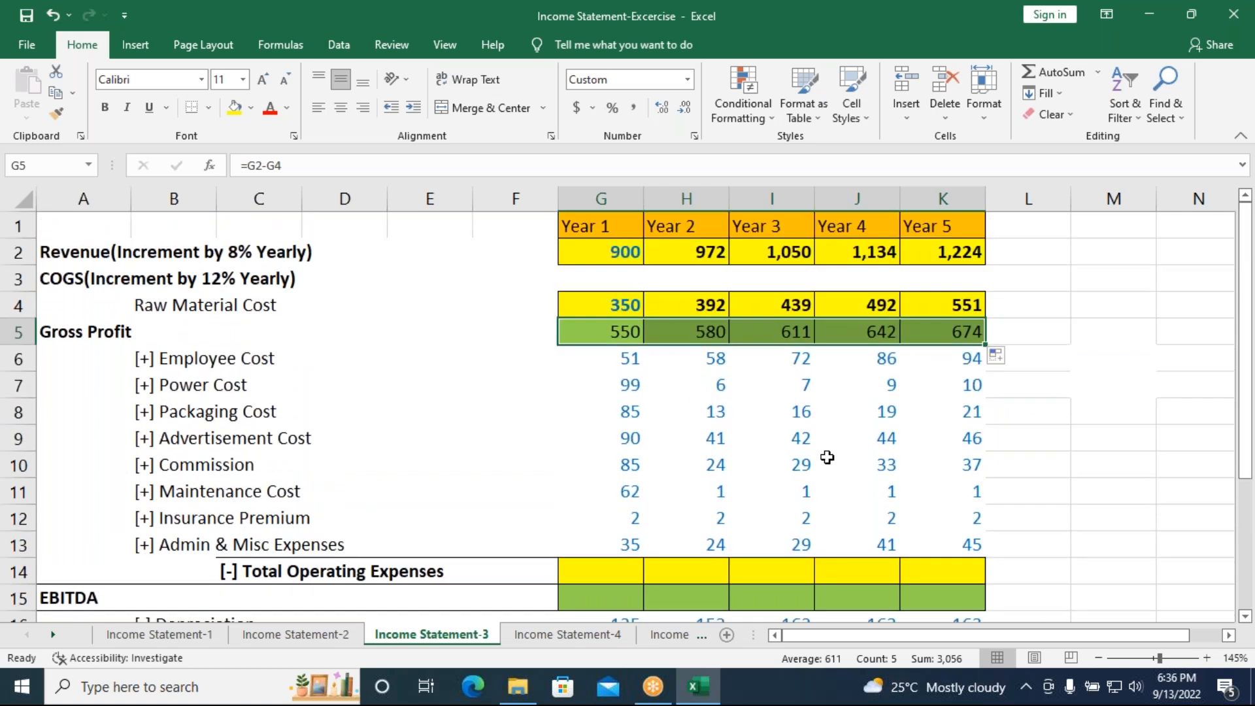
scroll(827, 457, down, 3)
click(584, 489)
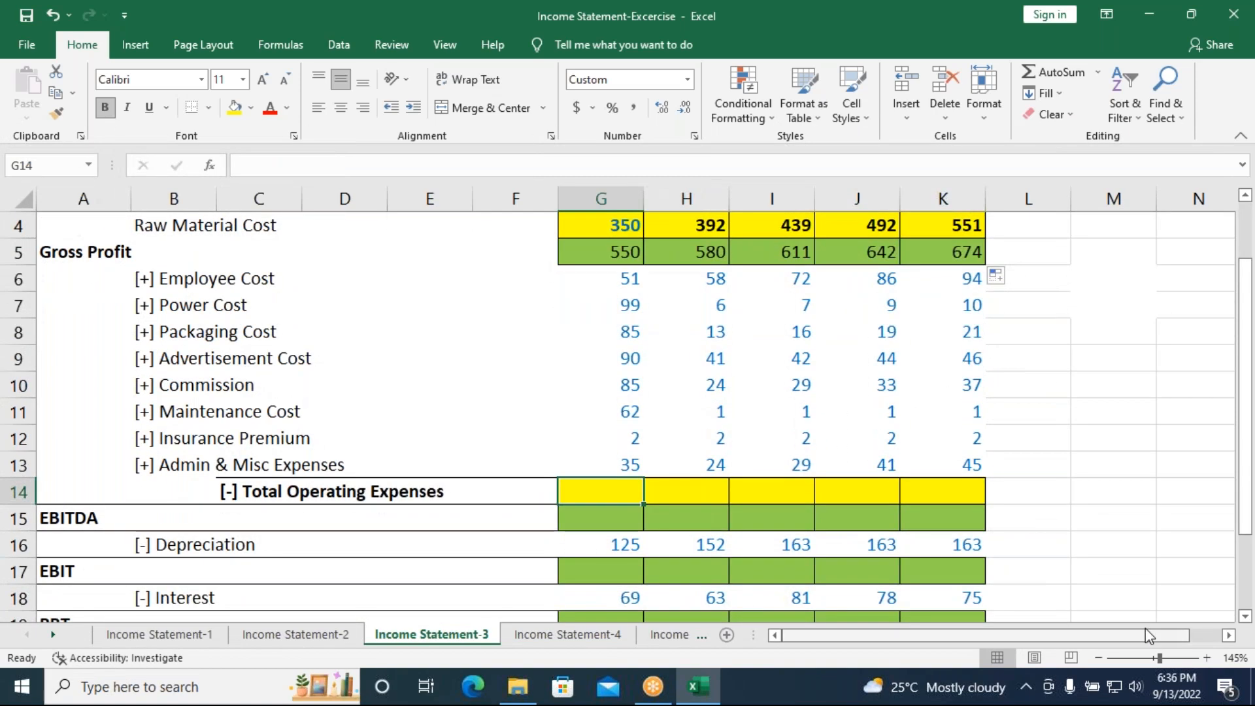
text(=sum)
key(Tab)
drag(609, 278, 611, 462)
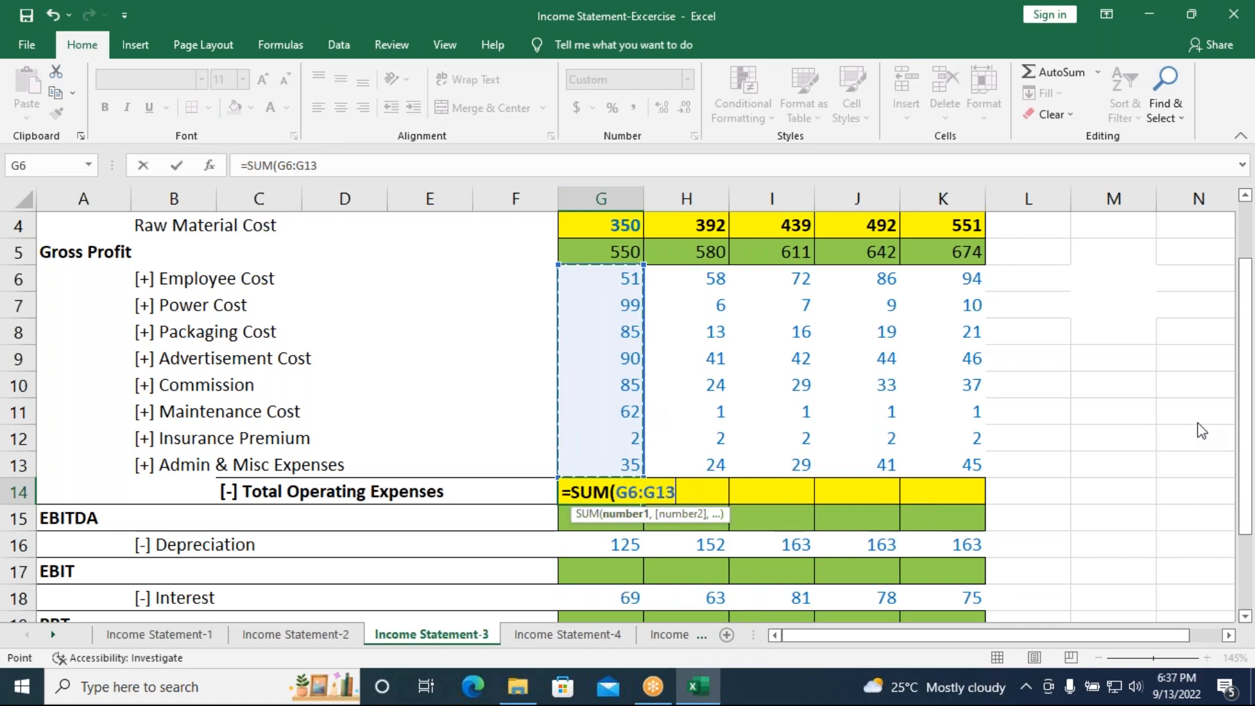
key(Return)
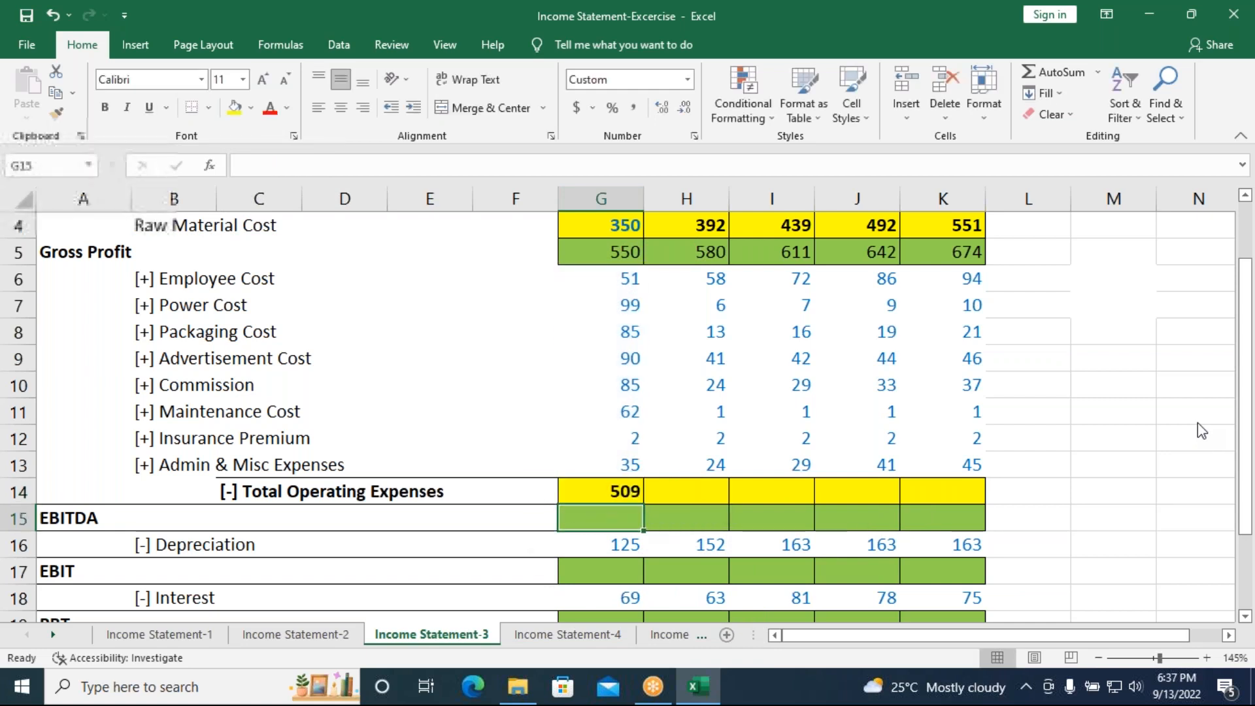
click(598, 496)
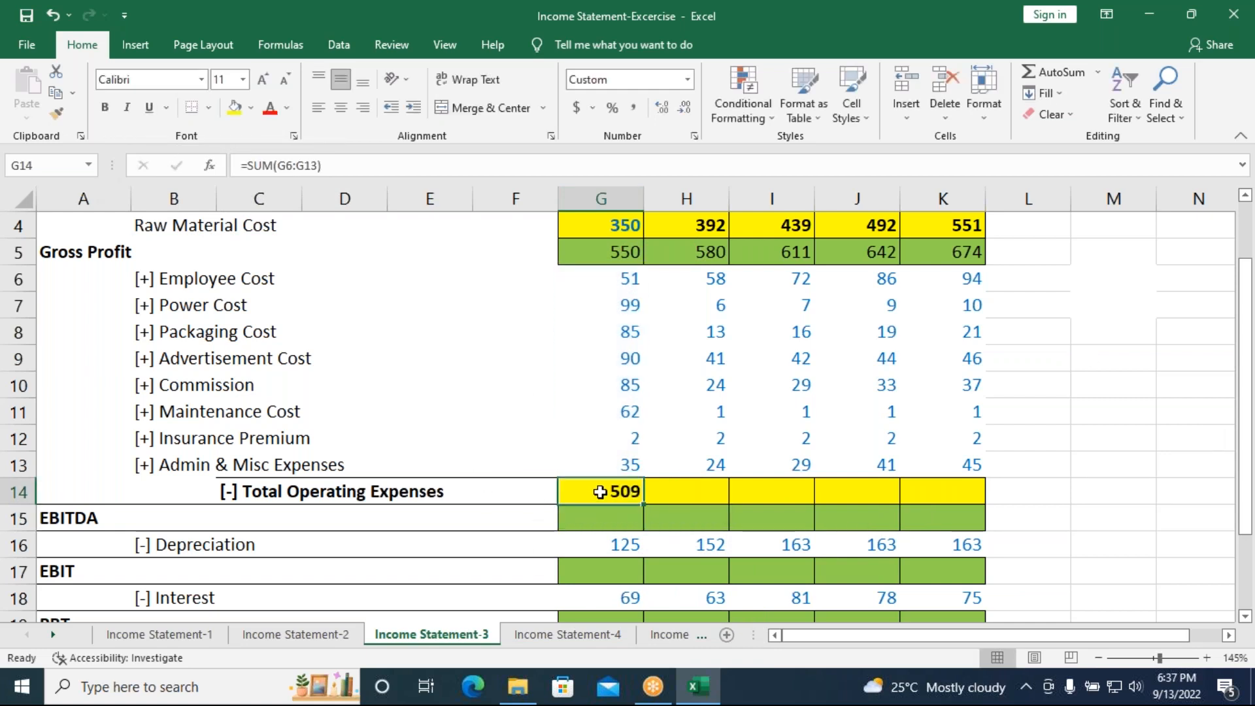
drag(645, 504, 957, 498)
- Calculate the Year 1 EBITDA in G15 with =G5-G14, subtracting total operating expenses from gross profit
click(584, 515)
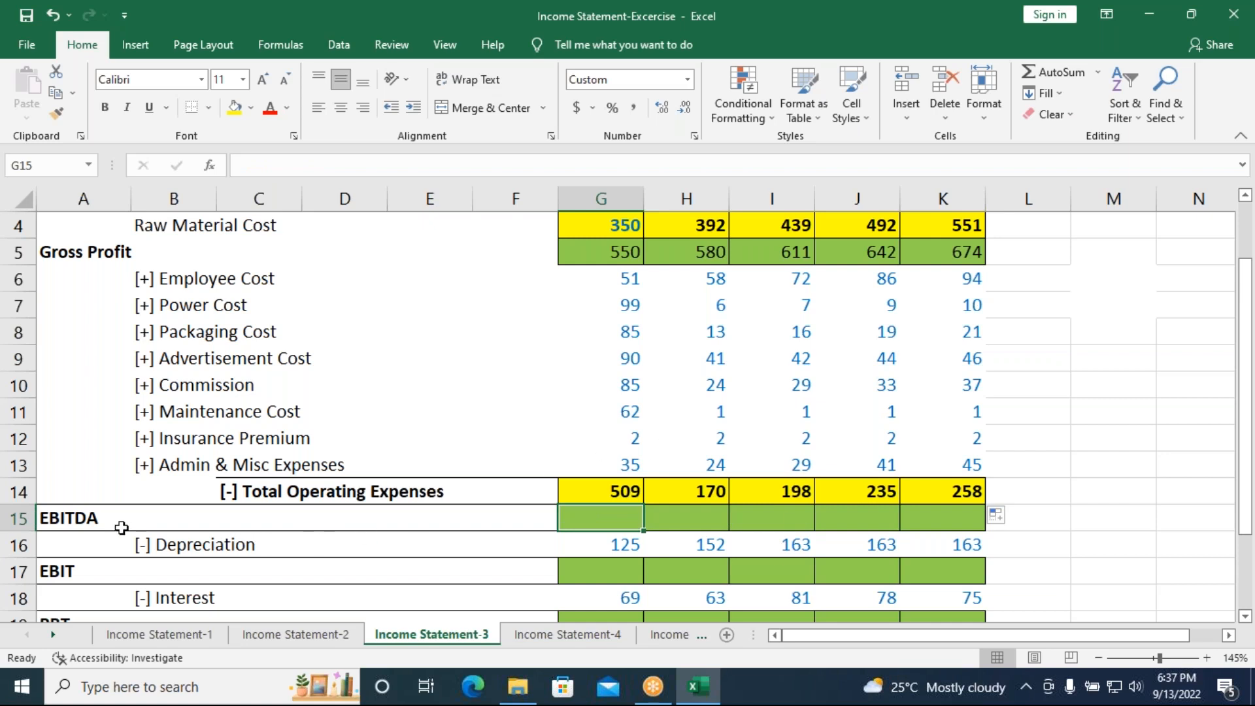
text(=)
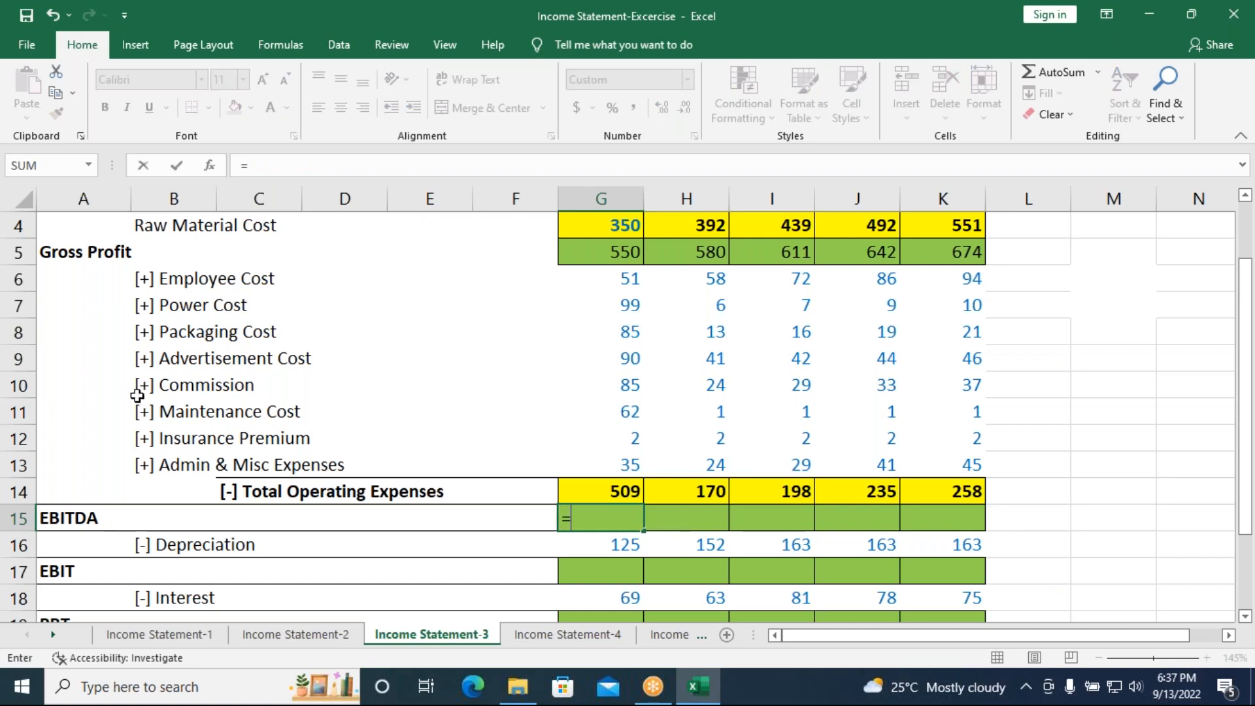
click(617, 262)
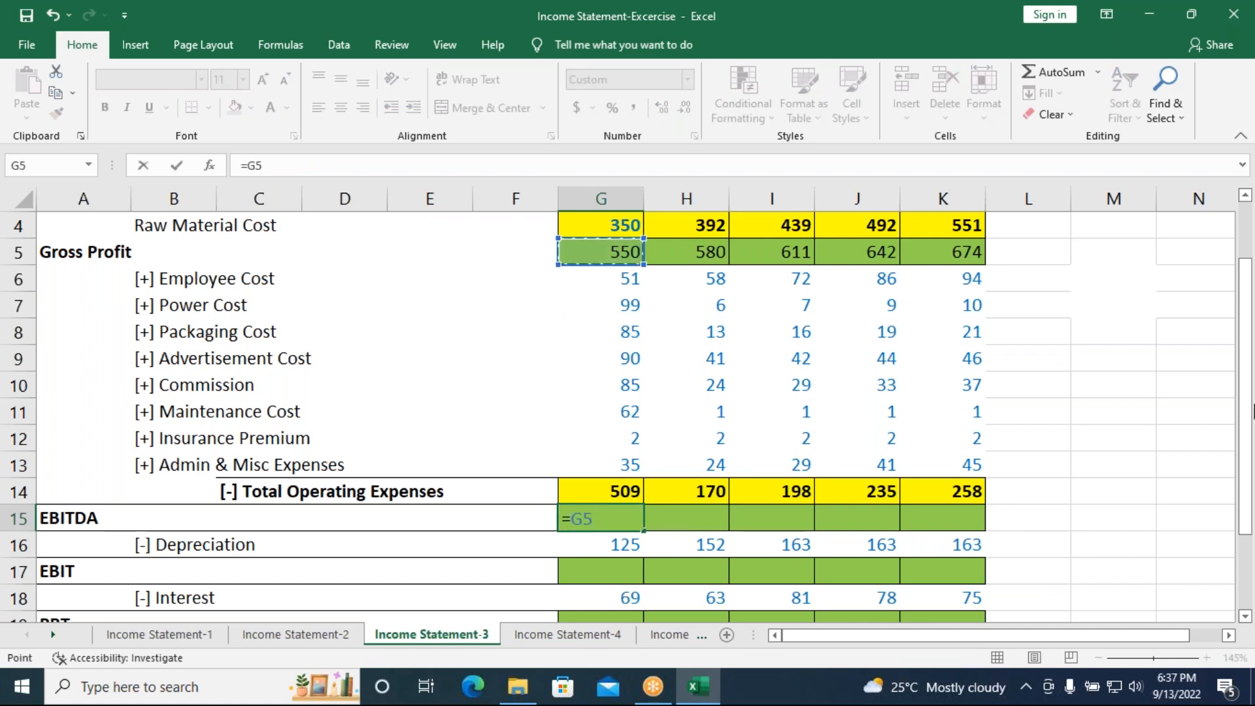
text(-)
click(602, 491)
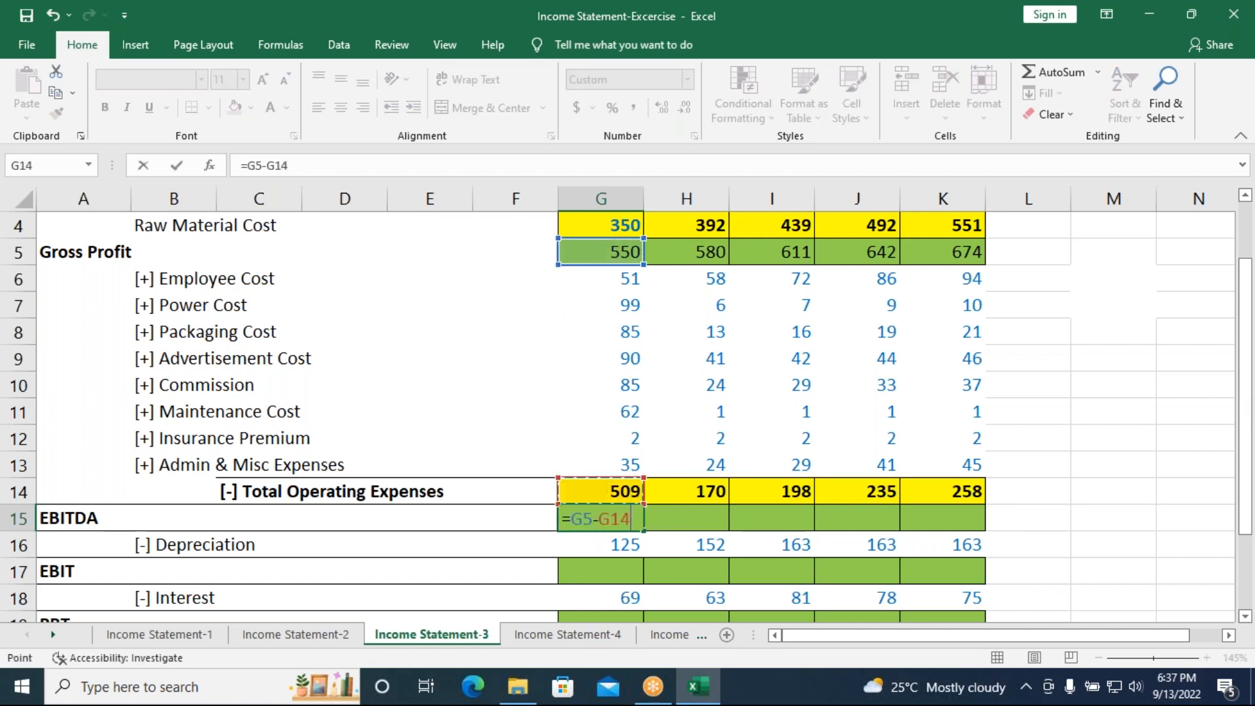
key(Return)
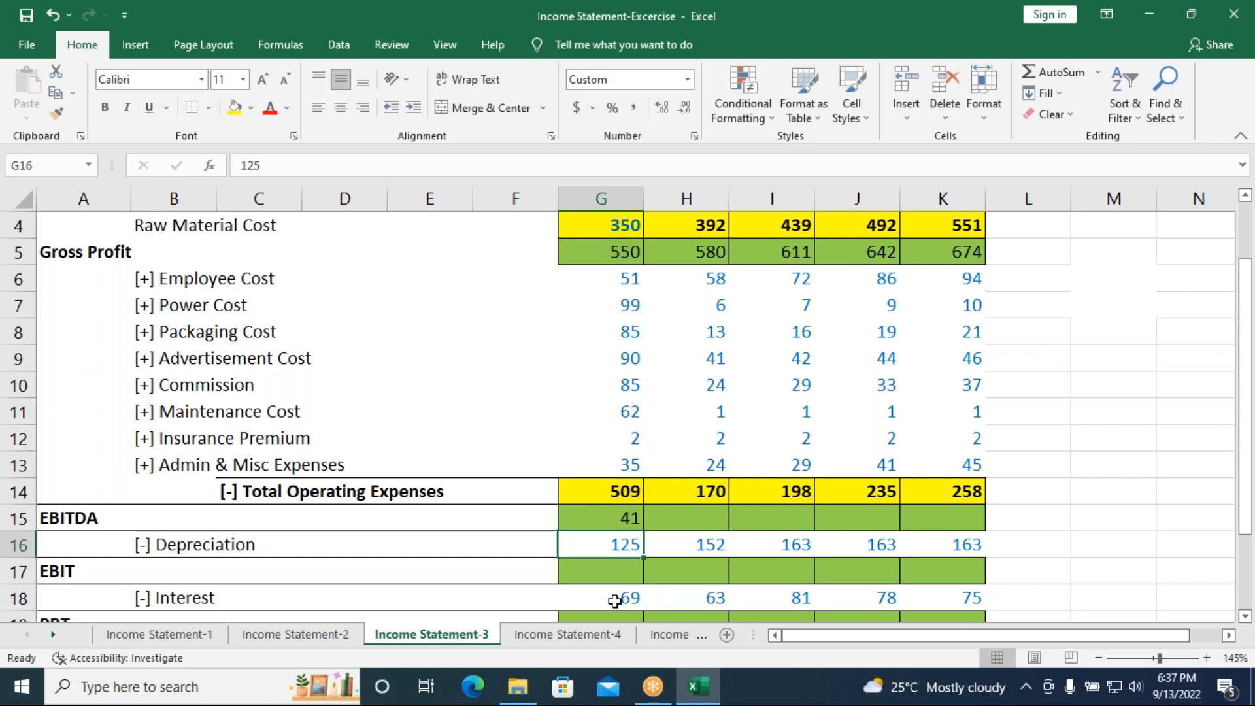
- Fill the Year 1 EBITDA formula in G15 across to Year 5
click(631, 519)
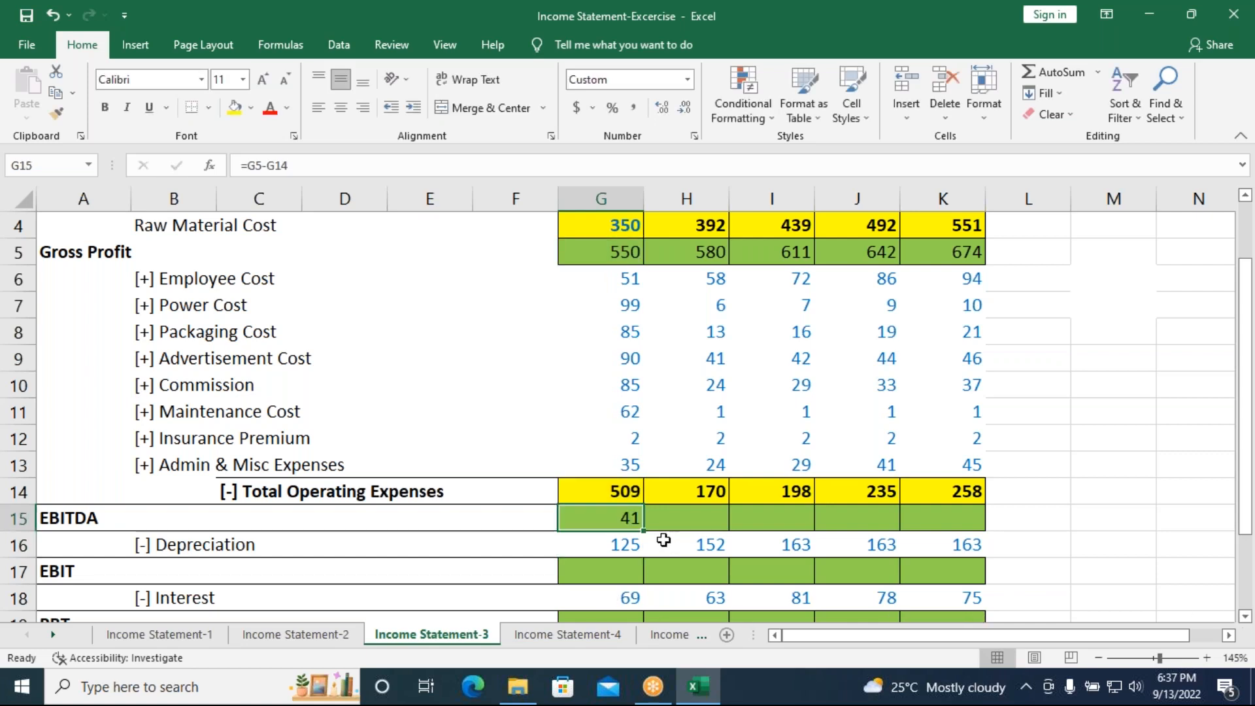
drag(647, 534, 974, 534)
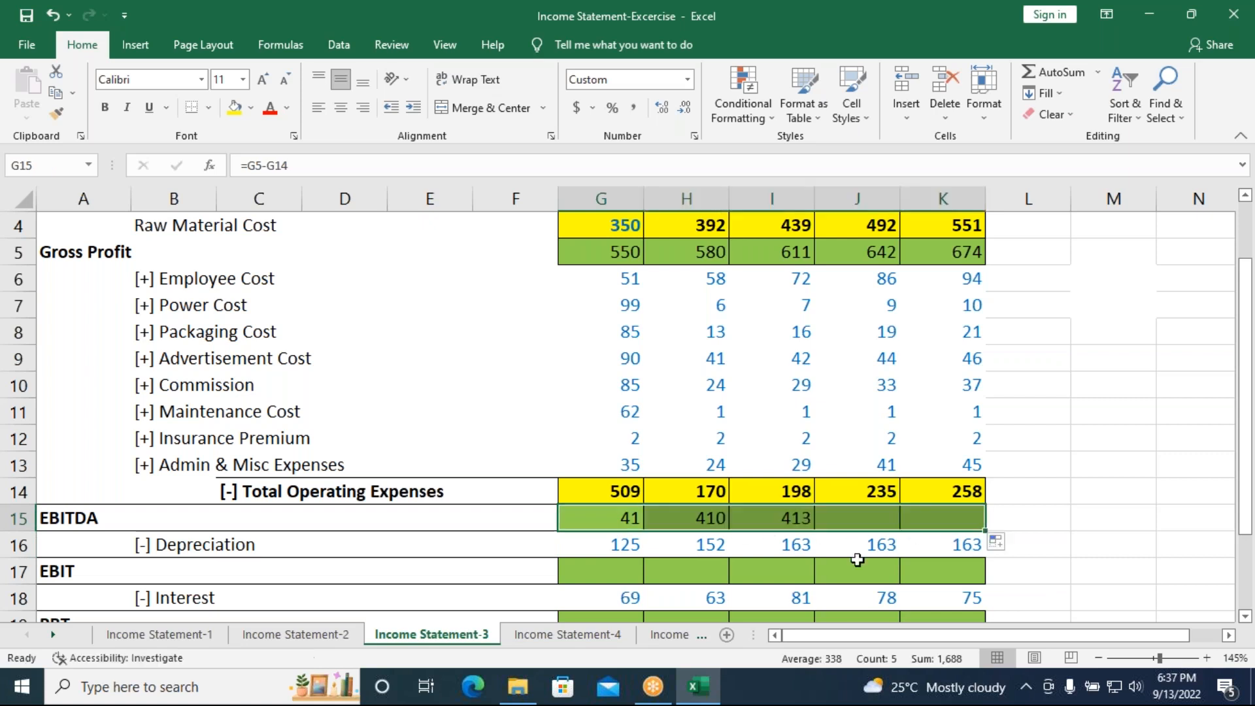
- Calculate the Year 1 EBIT in G17 with =G15-G16 and fill the formula across to Year 5
click(608, 571)
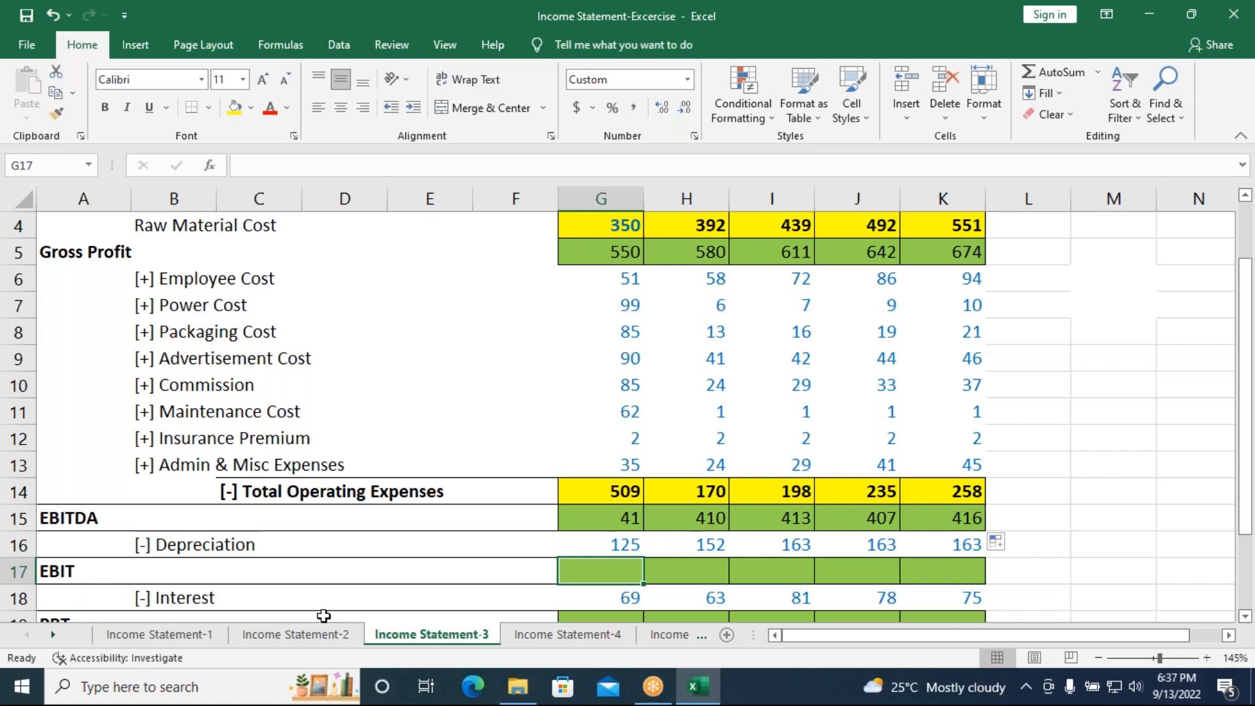
text(=)
click(606, 522)
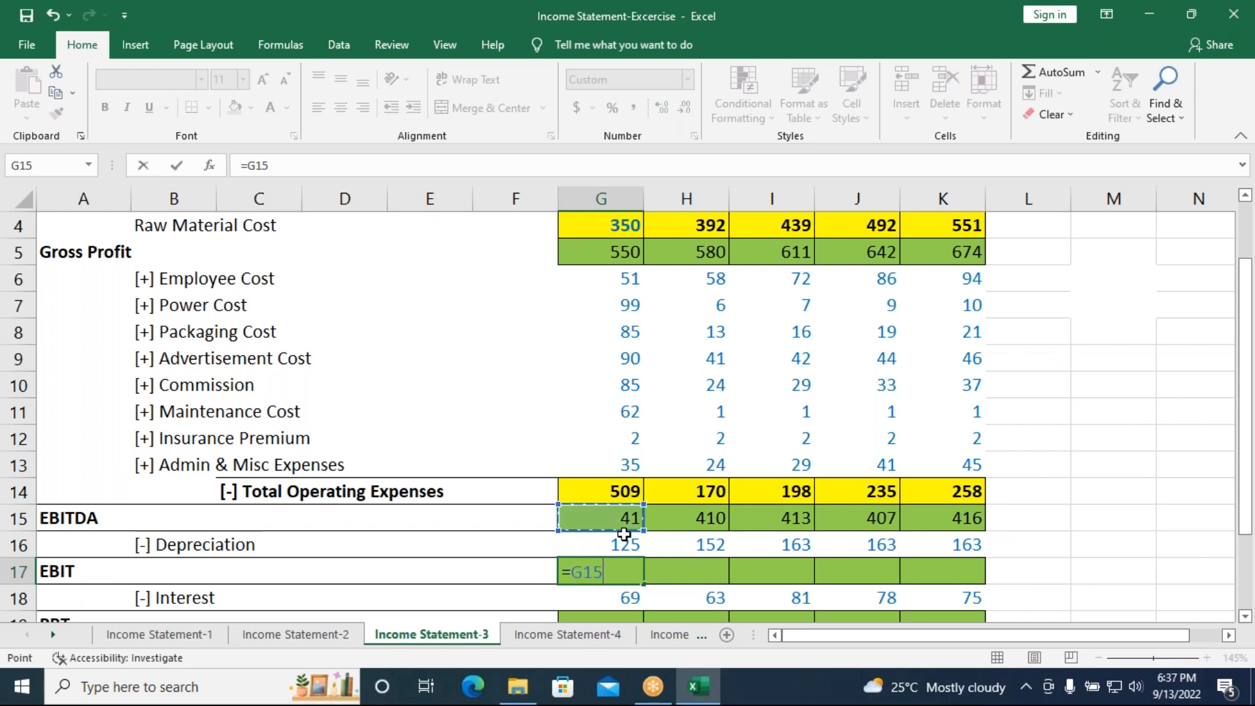
text(-)
click(624, 546)
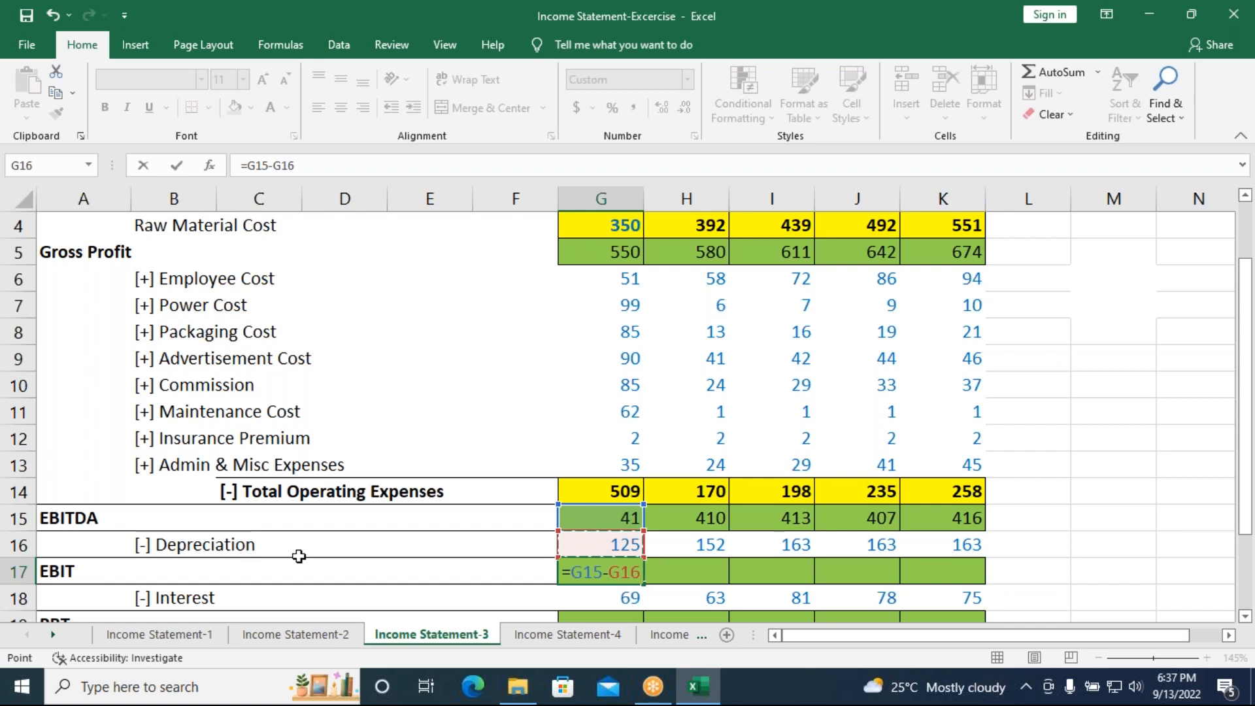
key(Return)
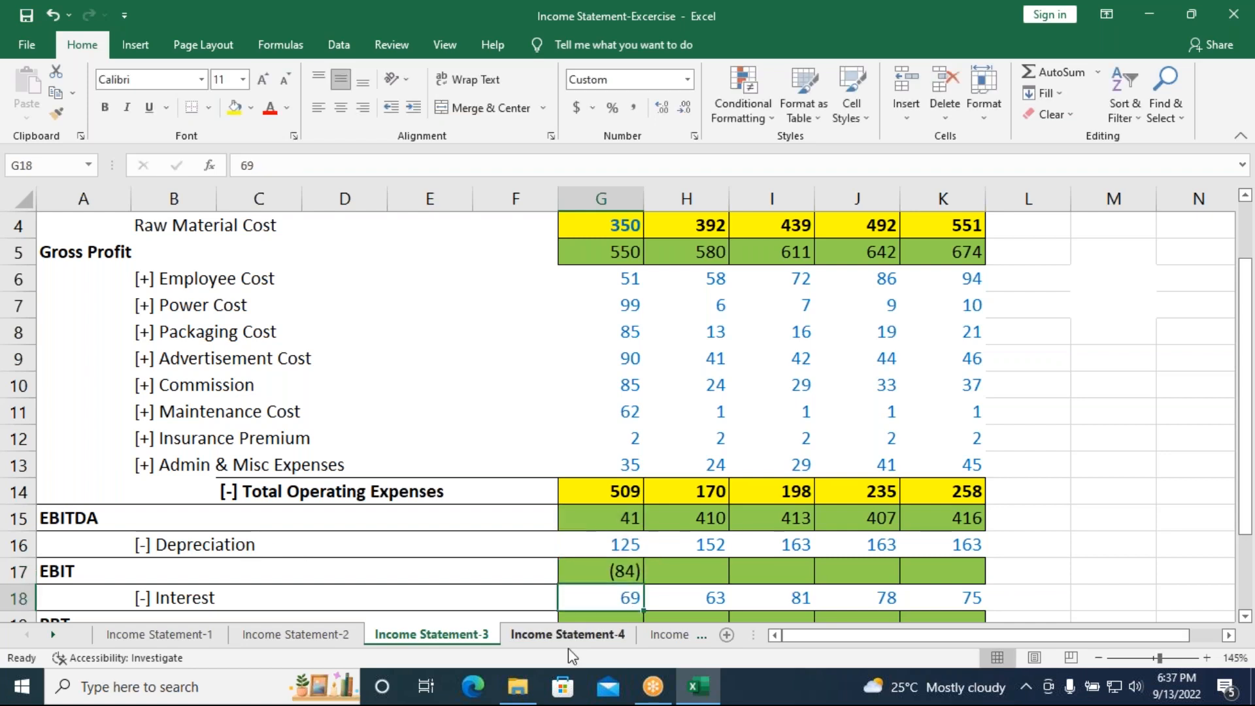
click(627, 563)
drag(644, 585, 982, 585)
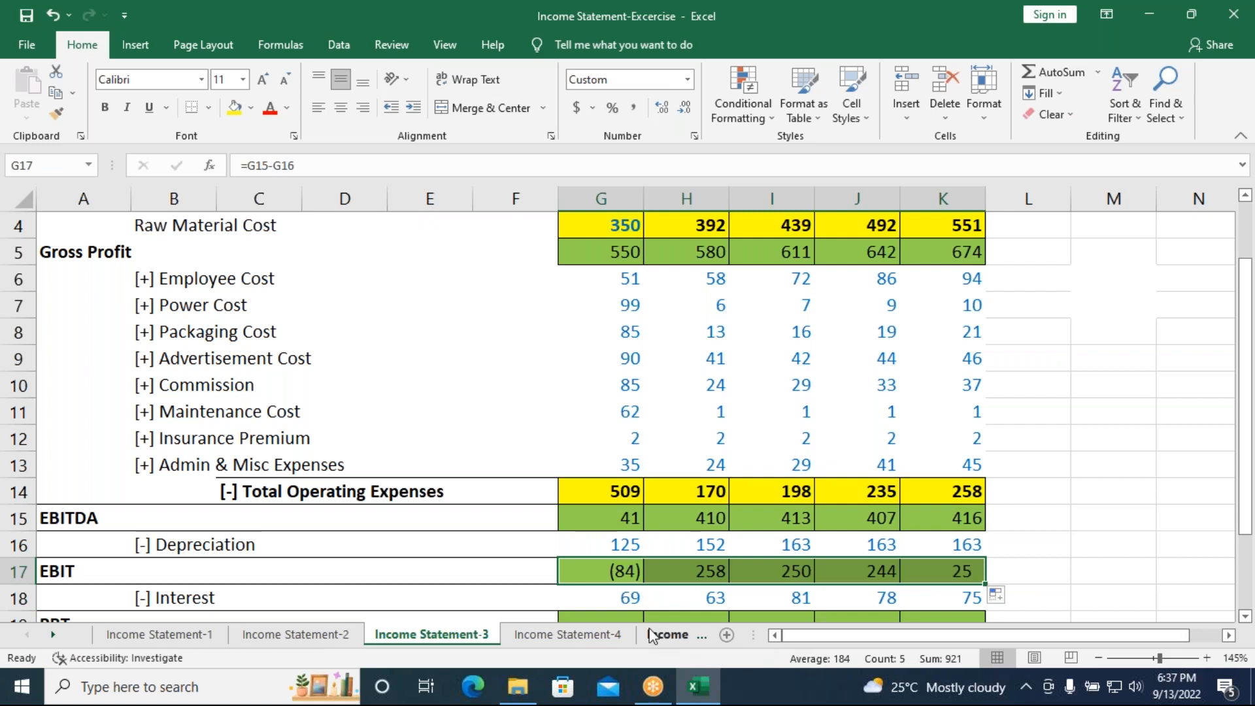
click(624, 574)
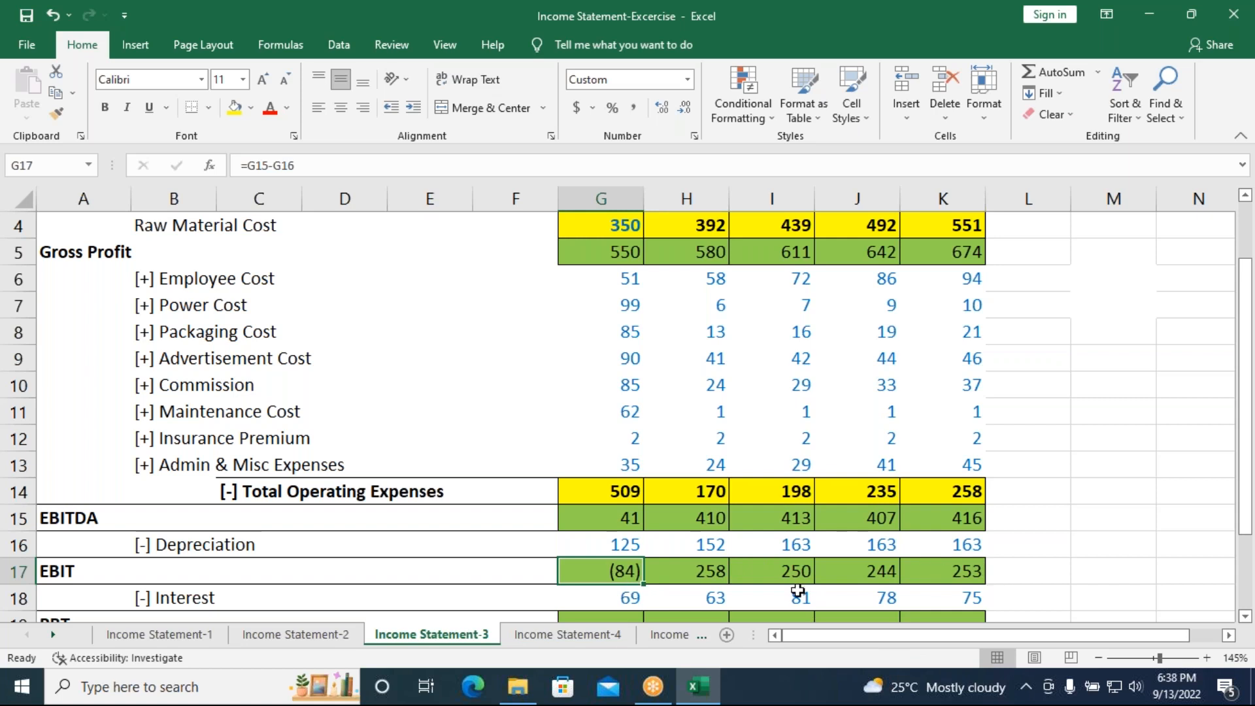
- Calculate the Year 1 PBT in G19 with =G17-G18 and fill the formula across to Year 5
scroll(719, 568, down, 1)
click(612, 550)
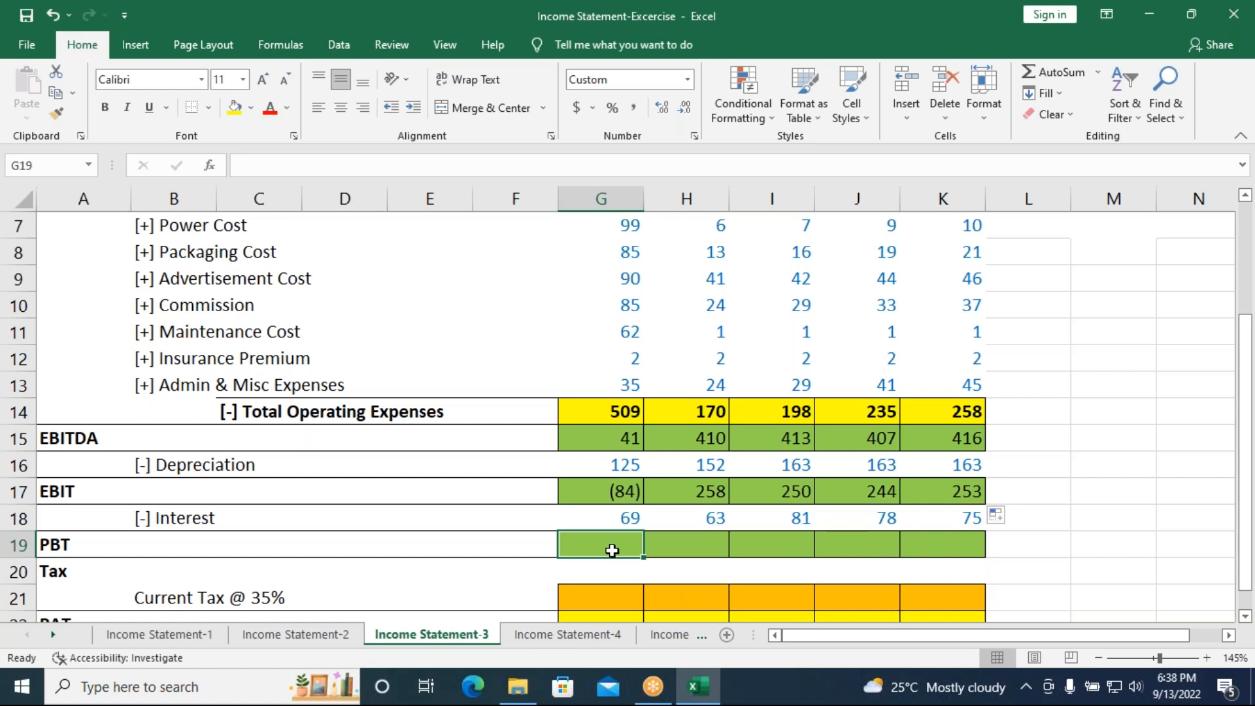
text(=)
click(610, 492)
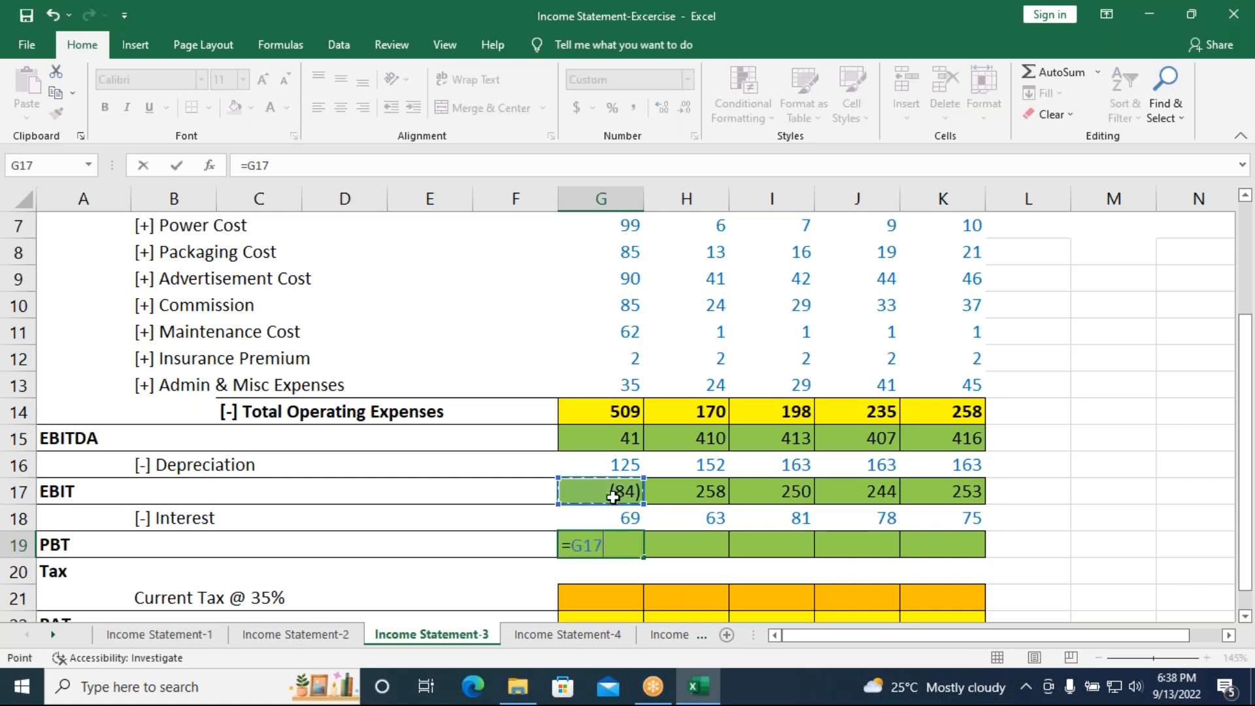
text(-)
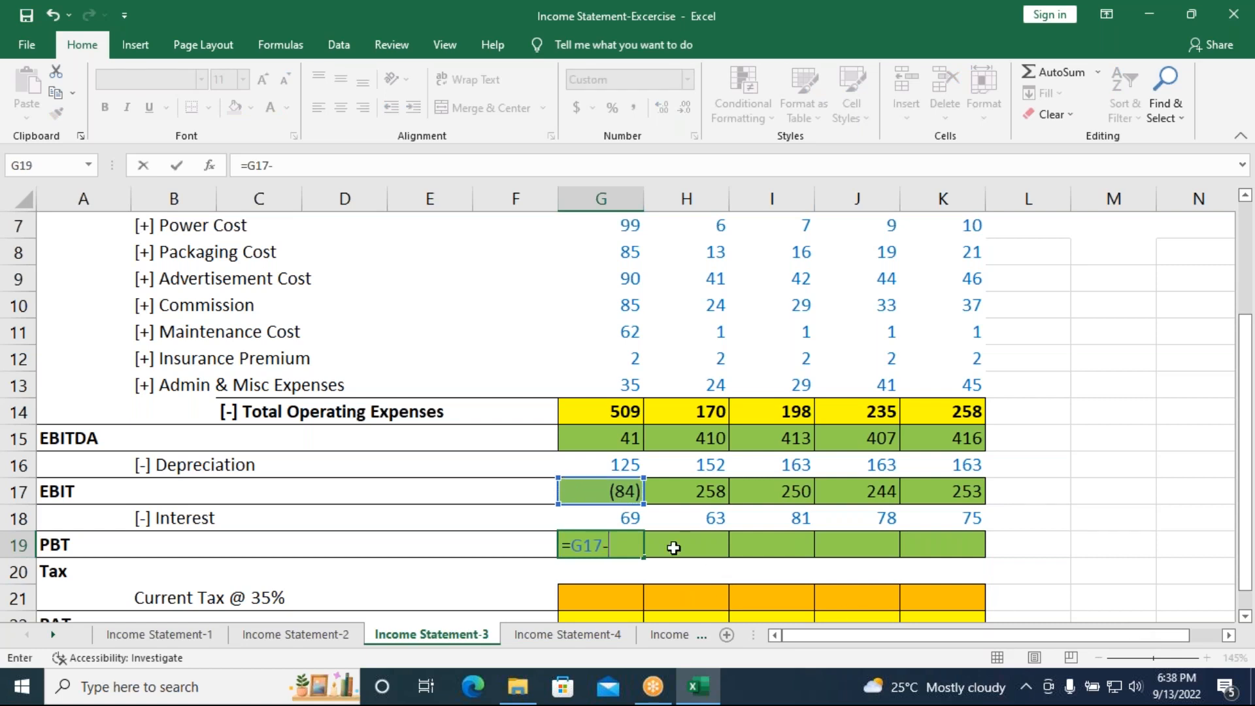
click(621, 520)
key(Return)
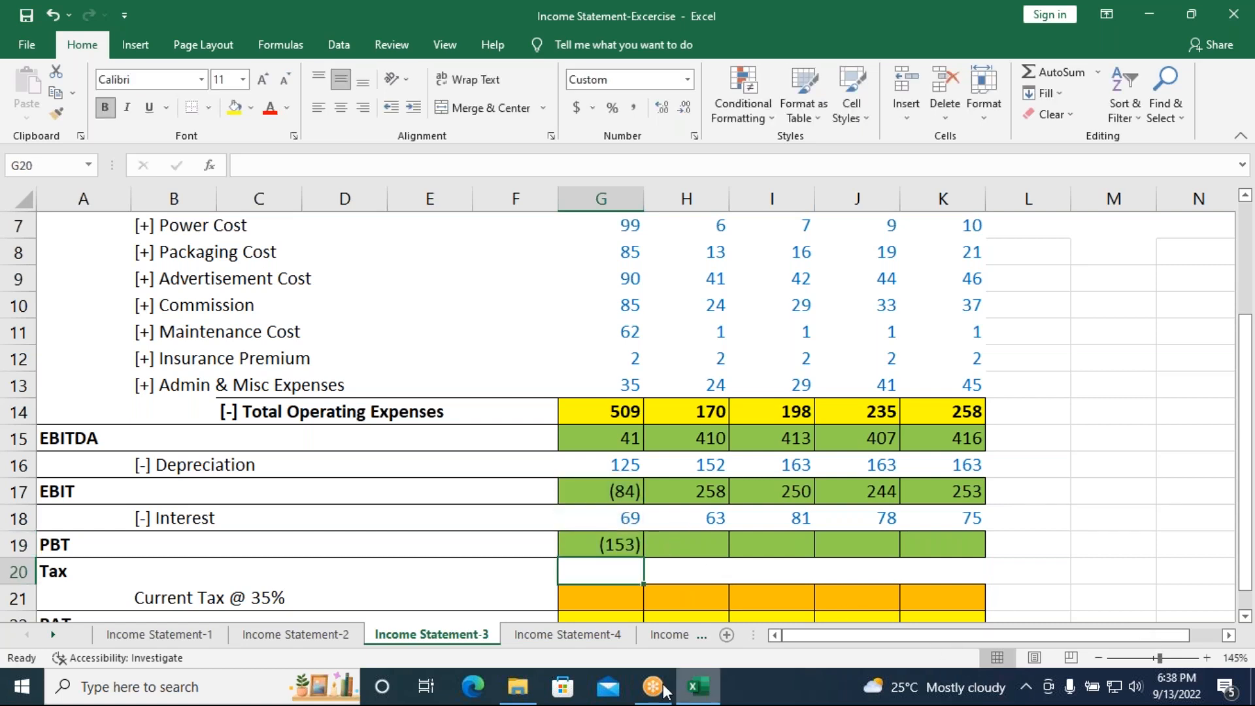
click(604, 546)
drag(647, 559, 992, 566)
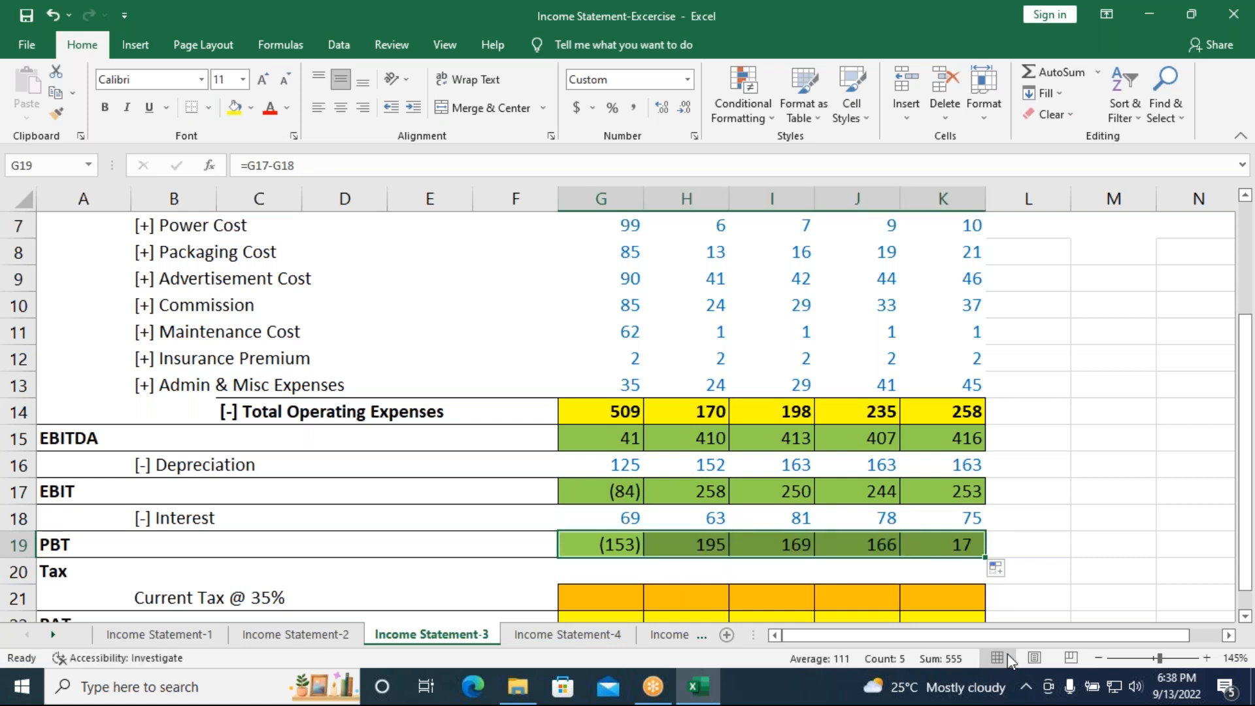
- Enter a dash (-) as the Year 1 current tax in G21
scroll(543, 525, down, 1)
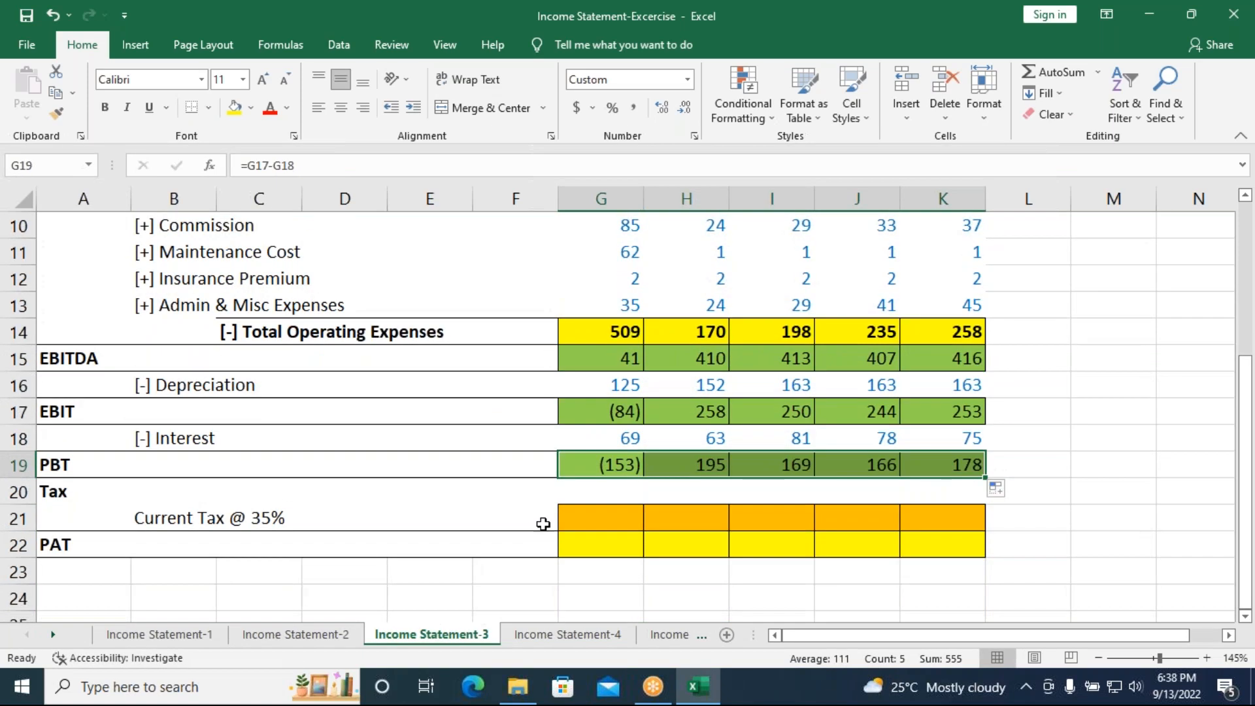
click(571, 521)
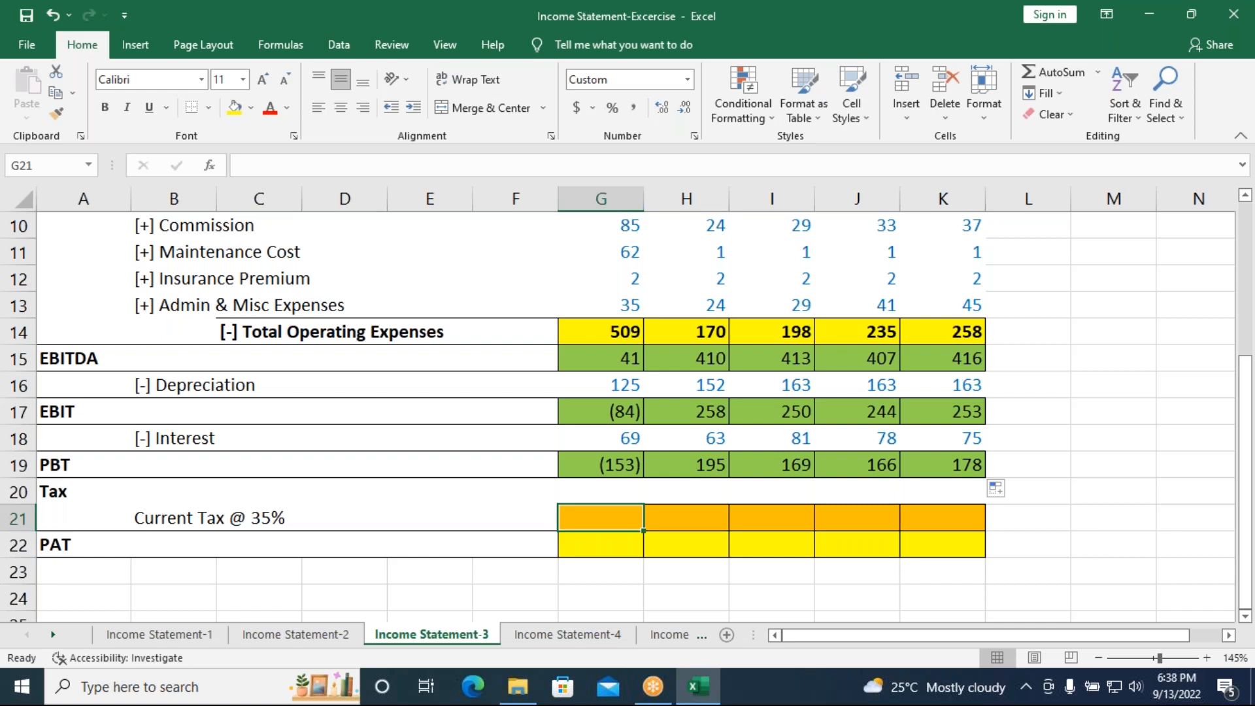
text(-)
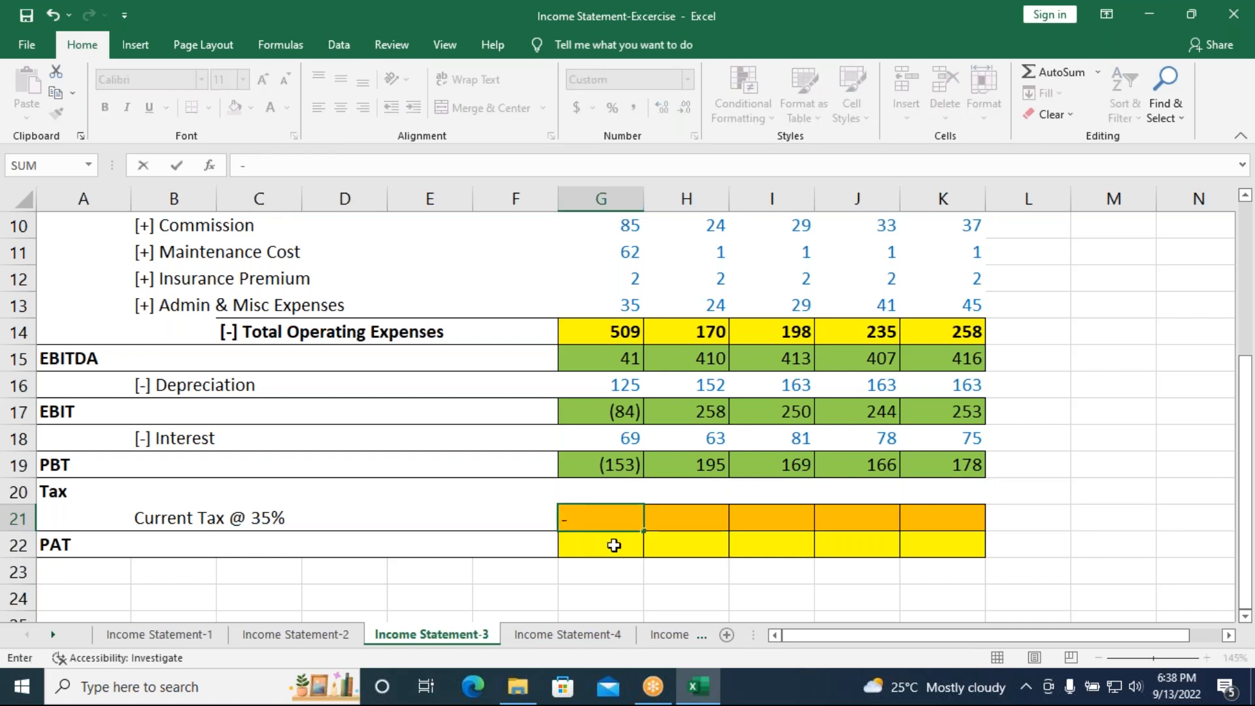
click(692, 518)
key(BackSpace)
key(BackSpace)
key(BackSpace)
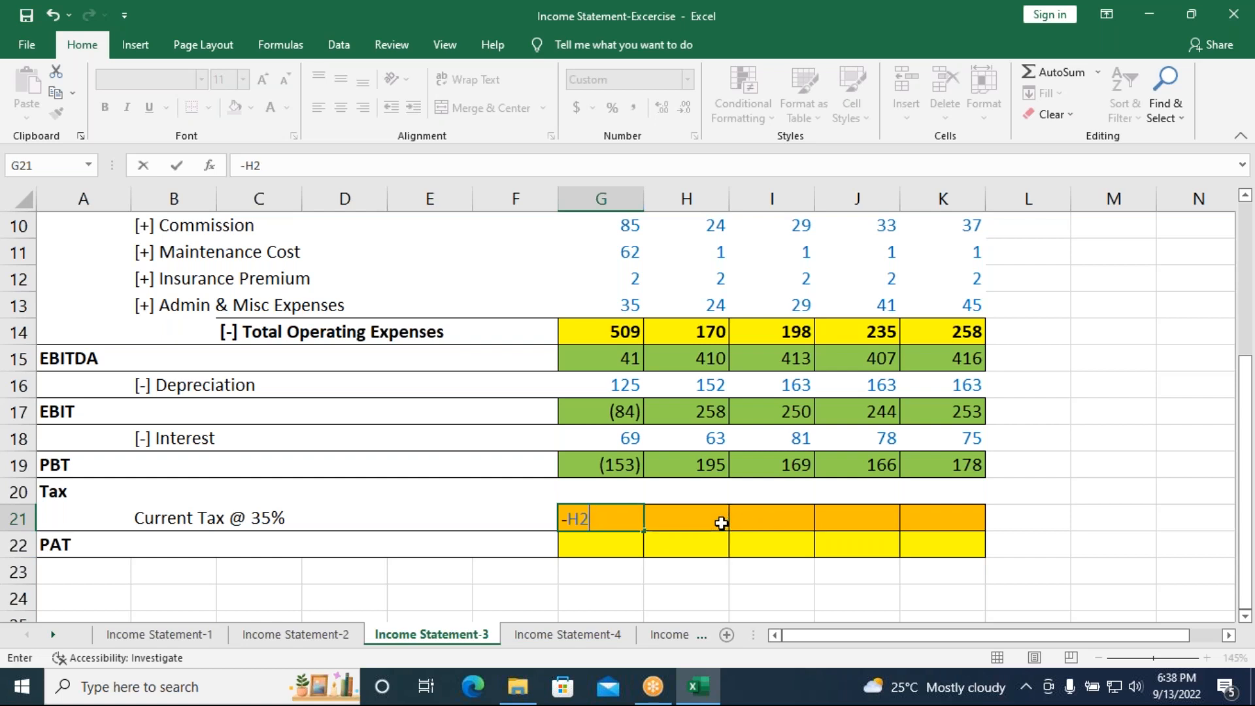
click(627, 576)
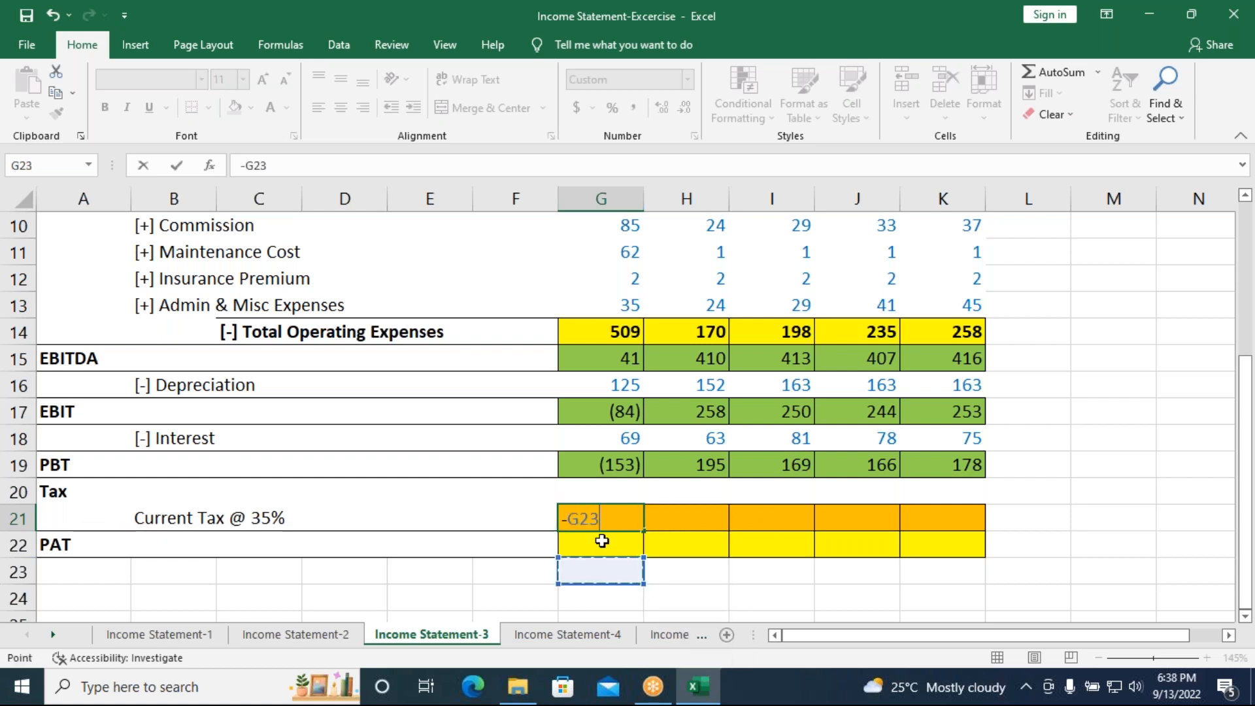
key(BackSpace)
key(BackSpace)
key(BackSpace)
key(Return)
- Try calculating the Year 2 current tax in H21 with =H18-H19 and fill the formula across to Year 5
click(648, 518)
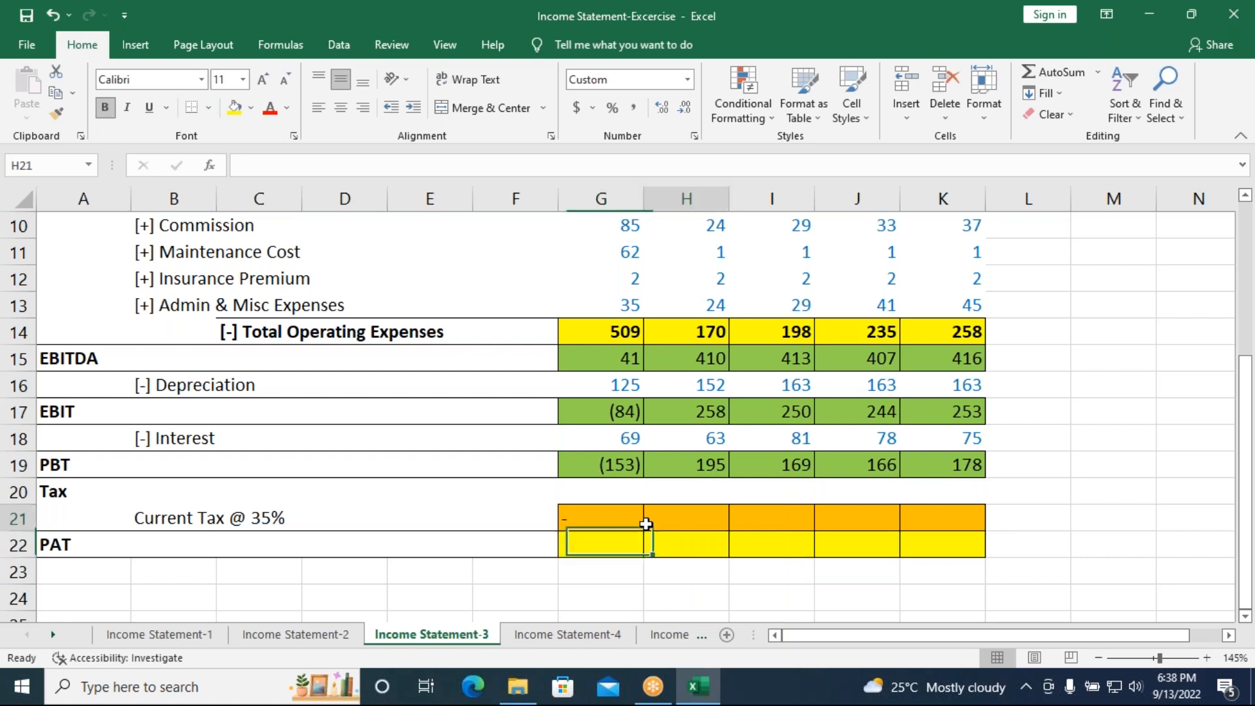
text(=)
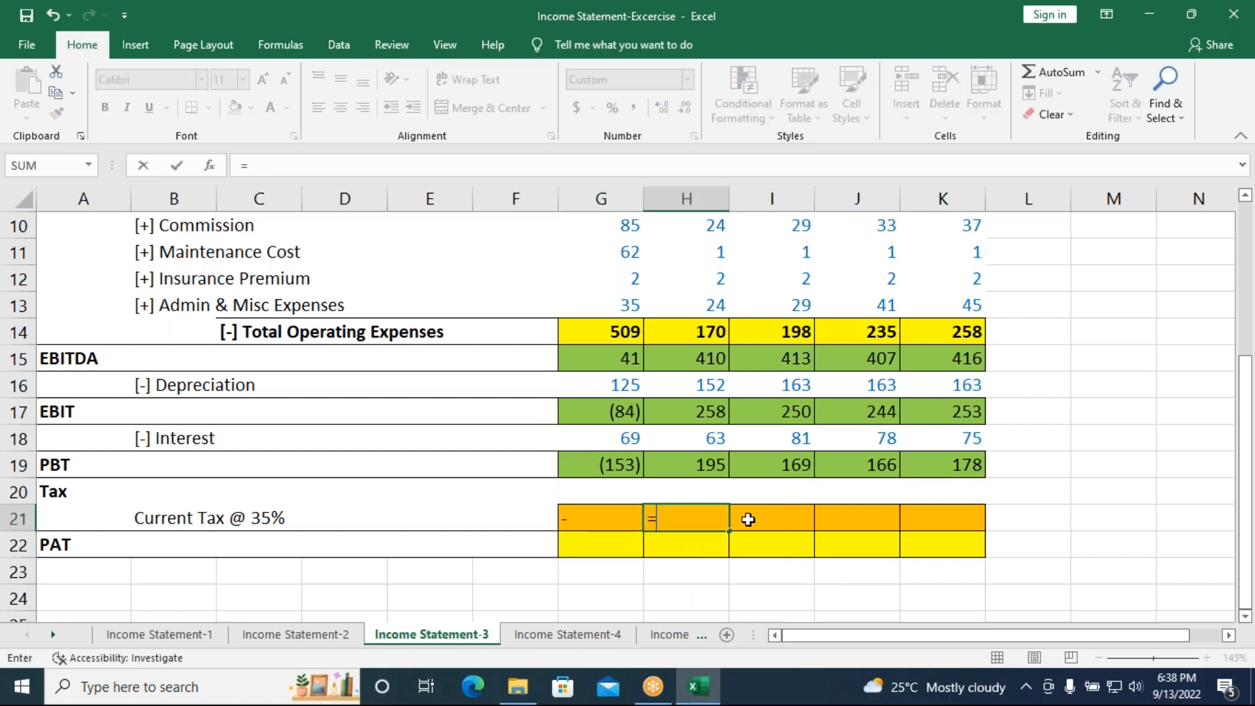
click(712, 439)
text(-)
click(687, 463)
key(Return)
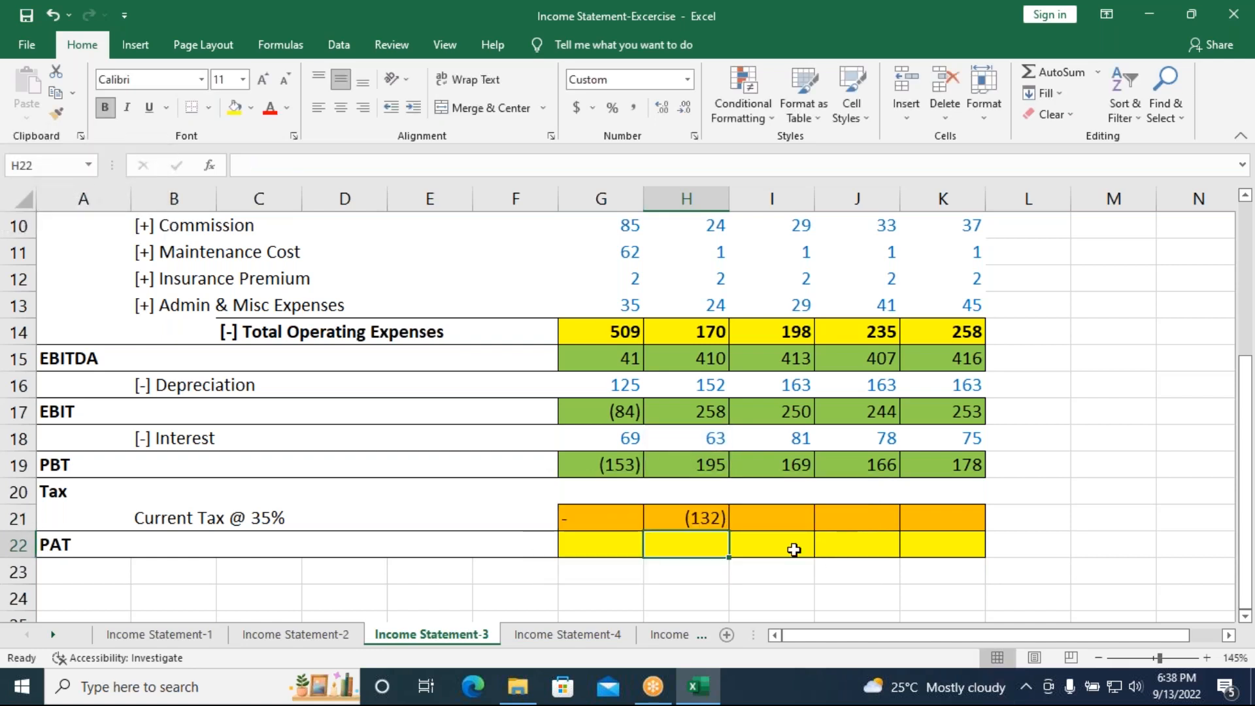
click(715, 516)
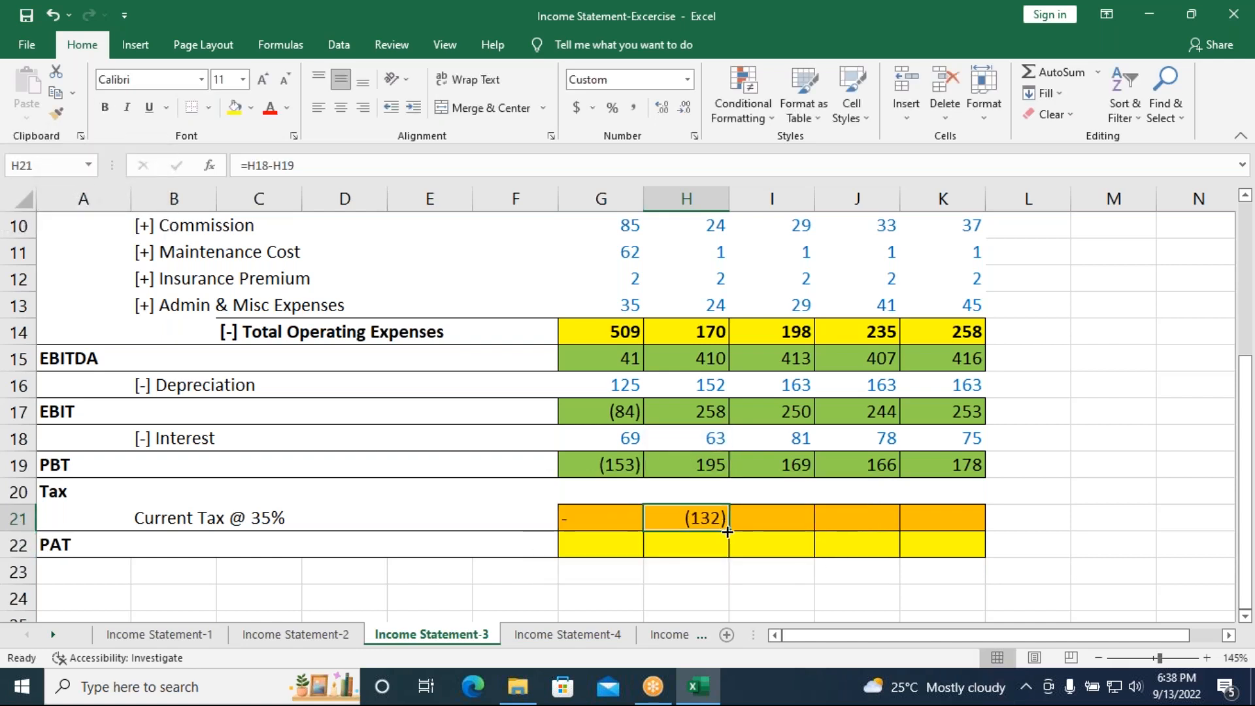
drag(730, 531, 984, 533)
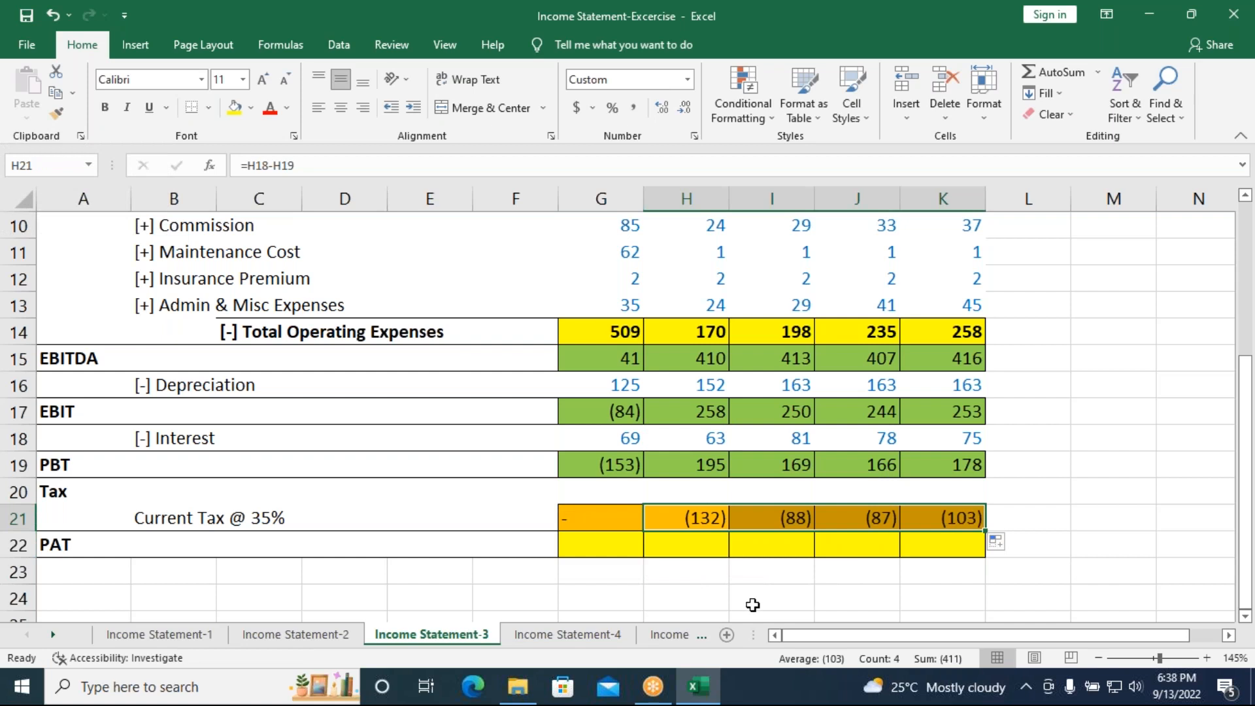
- Try replacing the Year 2 current tax formula in H21 with =H19-H18 and fill it across to Year 5
click(587, 541)
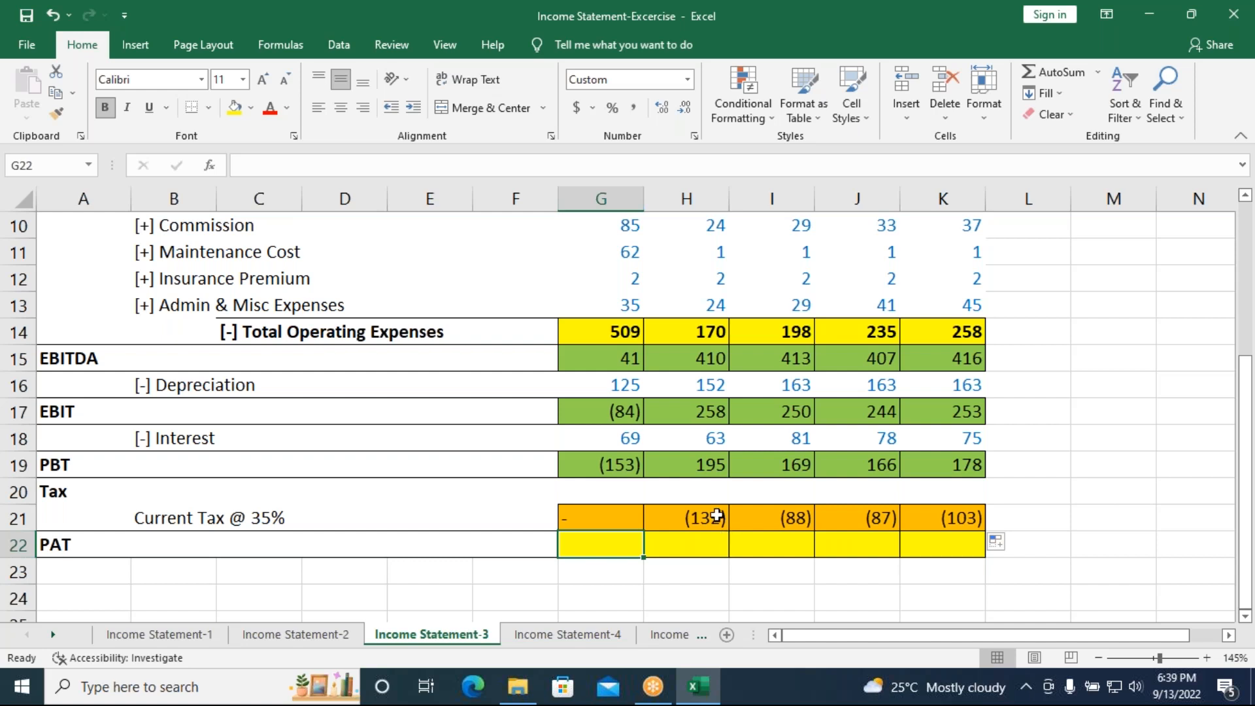
click(709, 518)
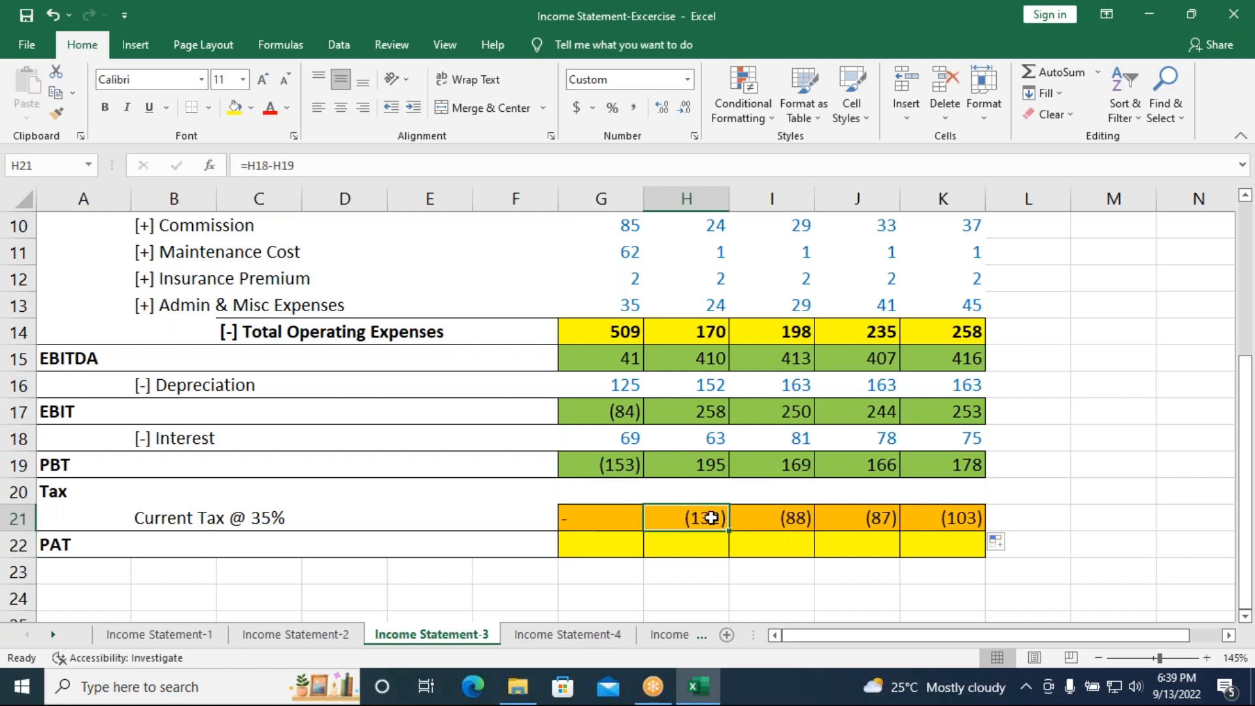
key(Delete)
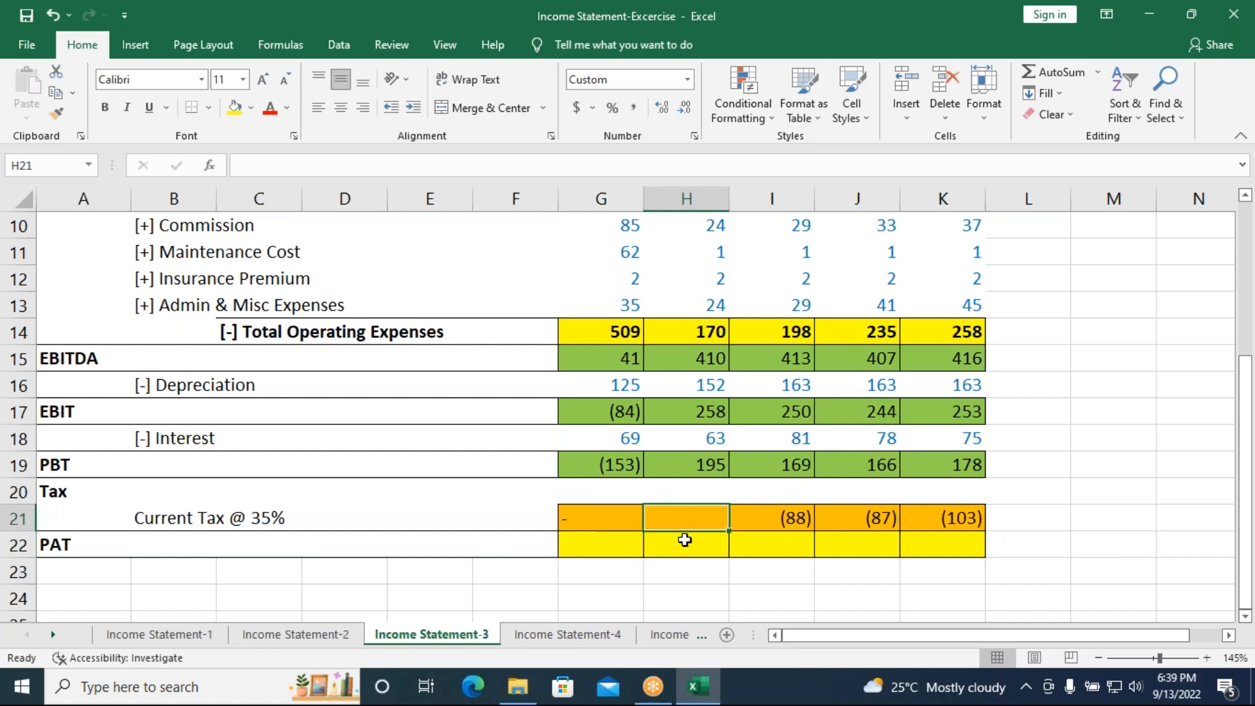
text(=)
click(706, 465)
text(-)
click(687, 439)
key(Return)
click(711, 516)
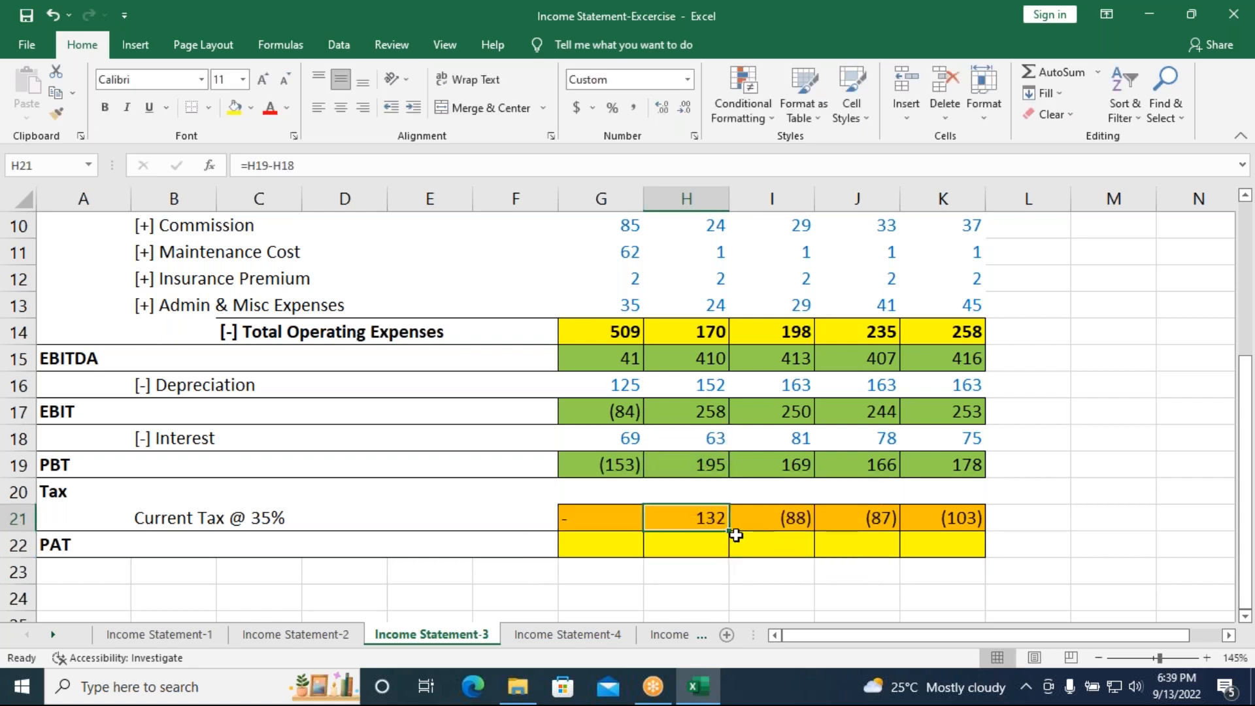
drag(730, 531, 974, 531)
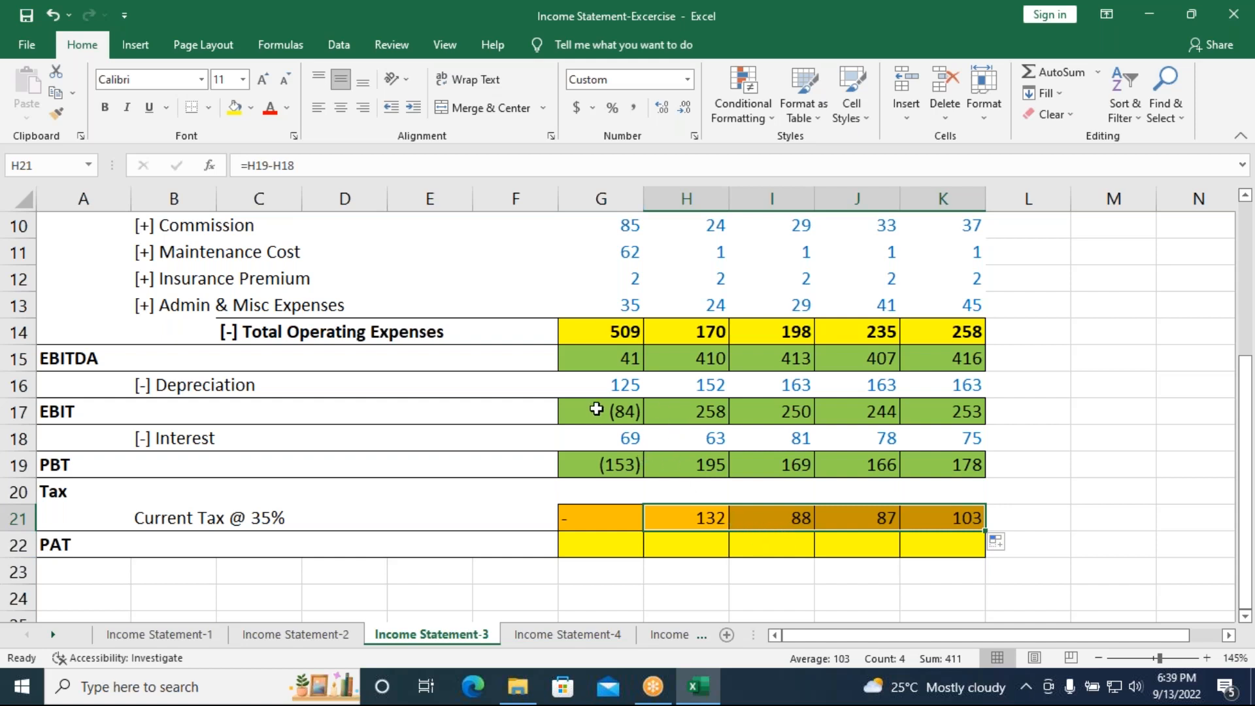
- Clear the current tax formulas for Years 2 to 5 in H21:K21
click(636, 387)
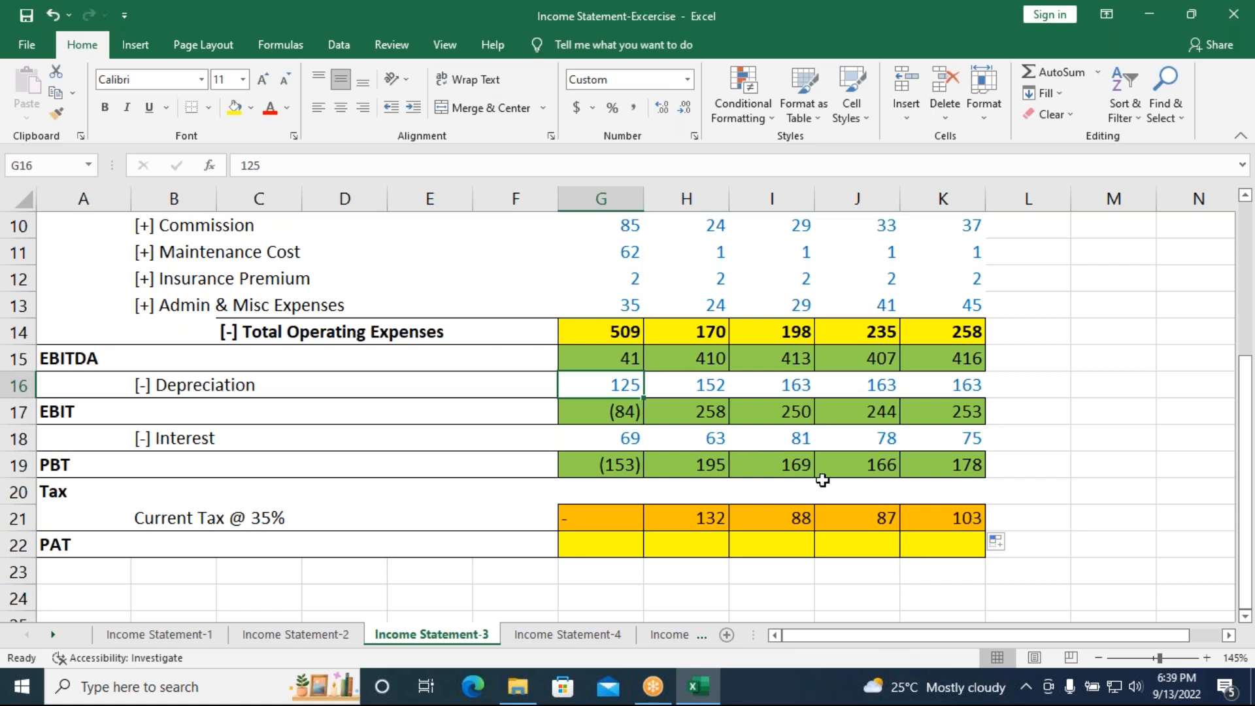
click(675, 516)
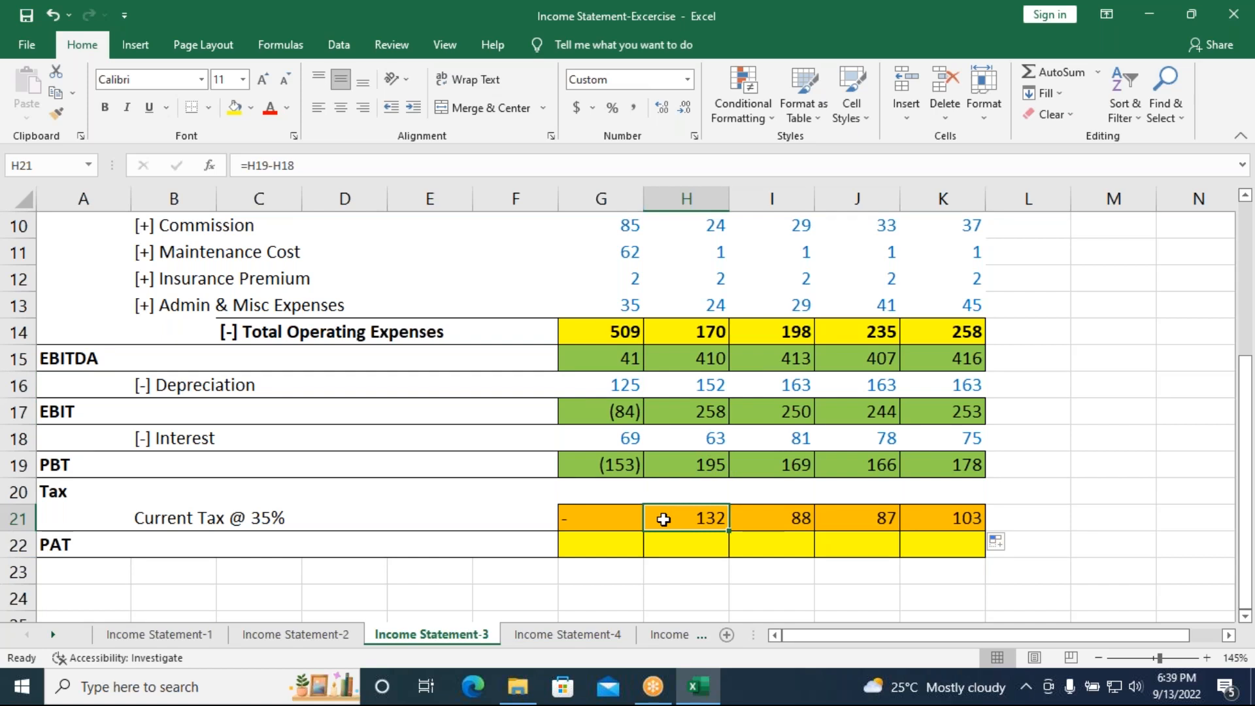
key(Delete)
drag(732, 532, 981, 520)
- Calculate the Year 2 current tax in H21 with =H19*35% and fill the formula across to Year 5
click(668, 516)
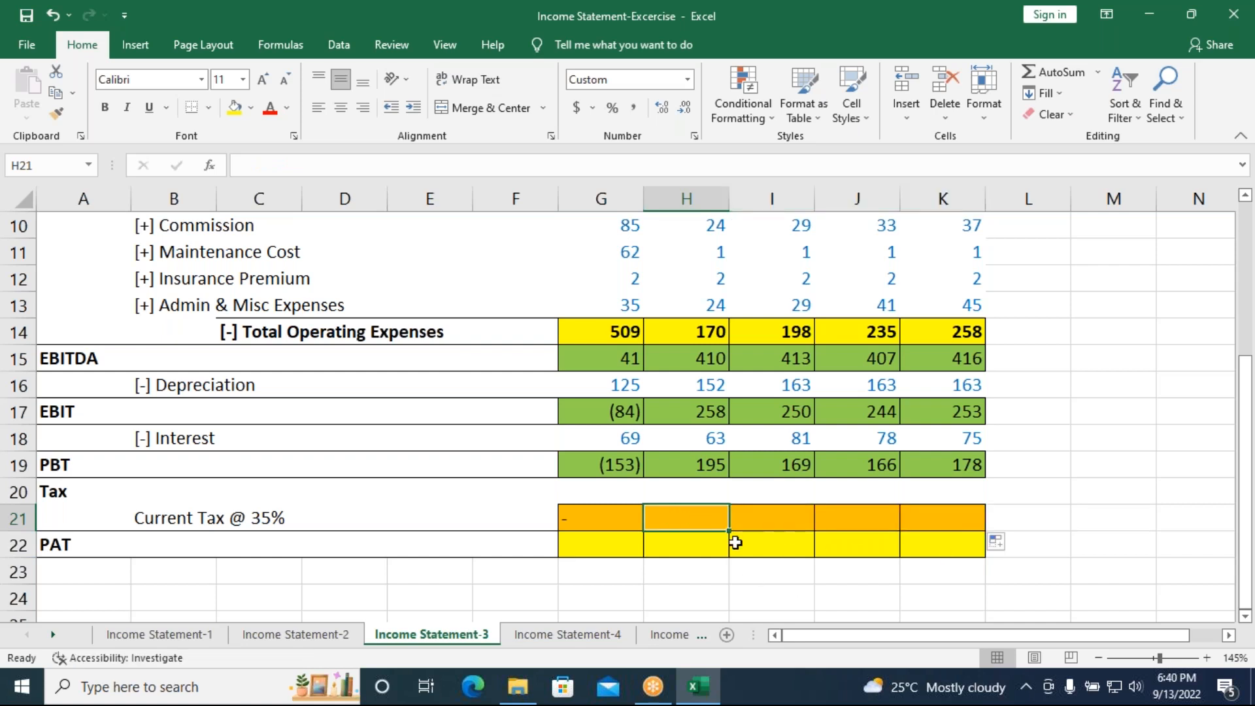
text(=)
click(699, 463)
text(*35%)
key(ctrl+Return)
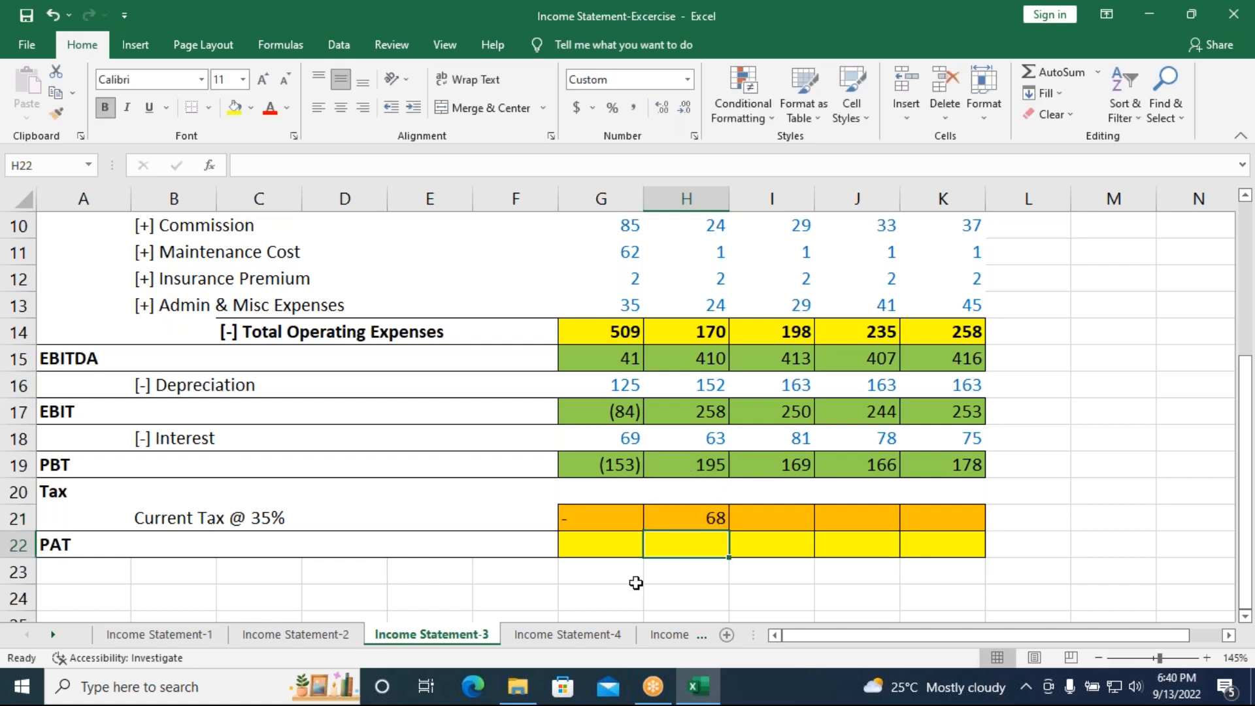
drag(728, 531, 967, 521)
- Set the Year 1 PAT in G22 equal to the Year 1 PBT with =G19
click(588, 552)
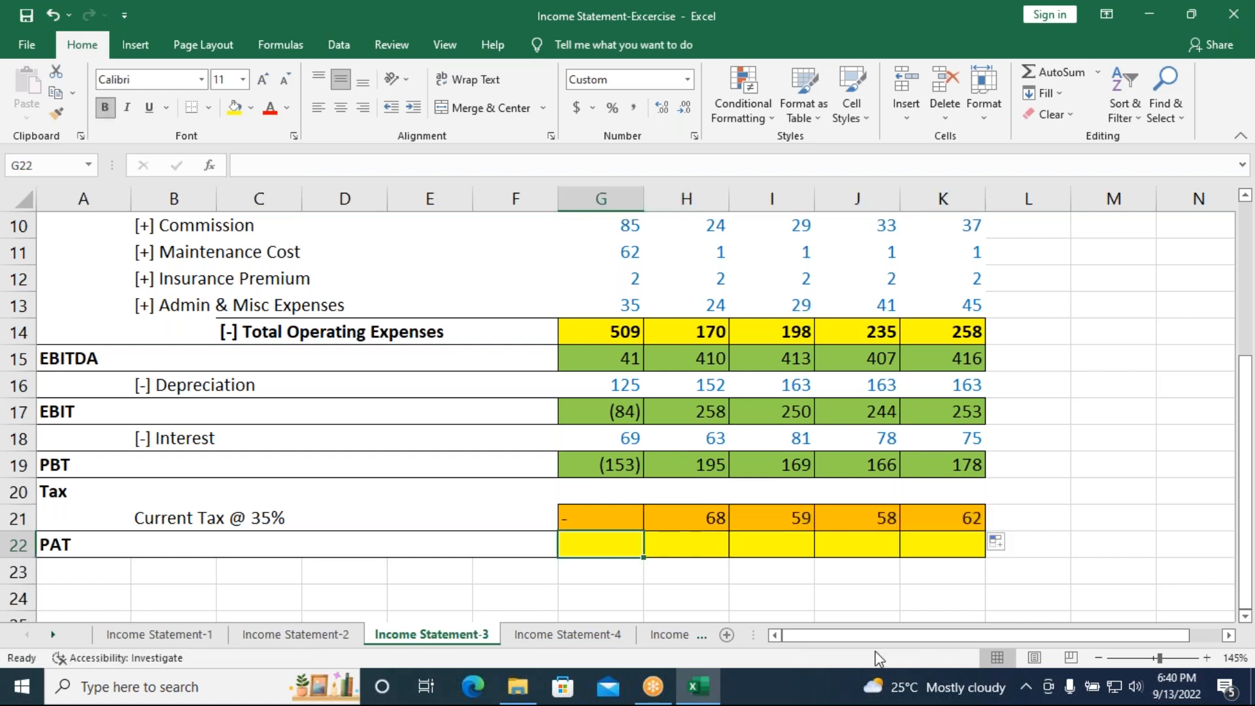
text(=)
click(585, 468)
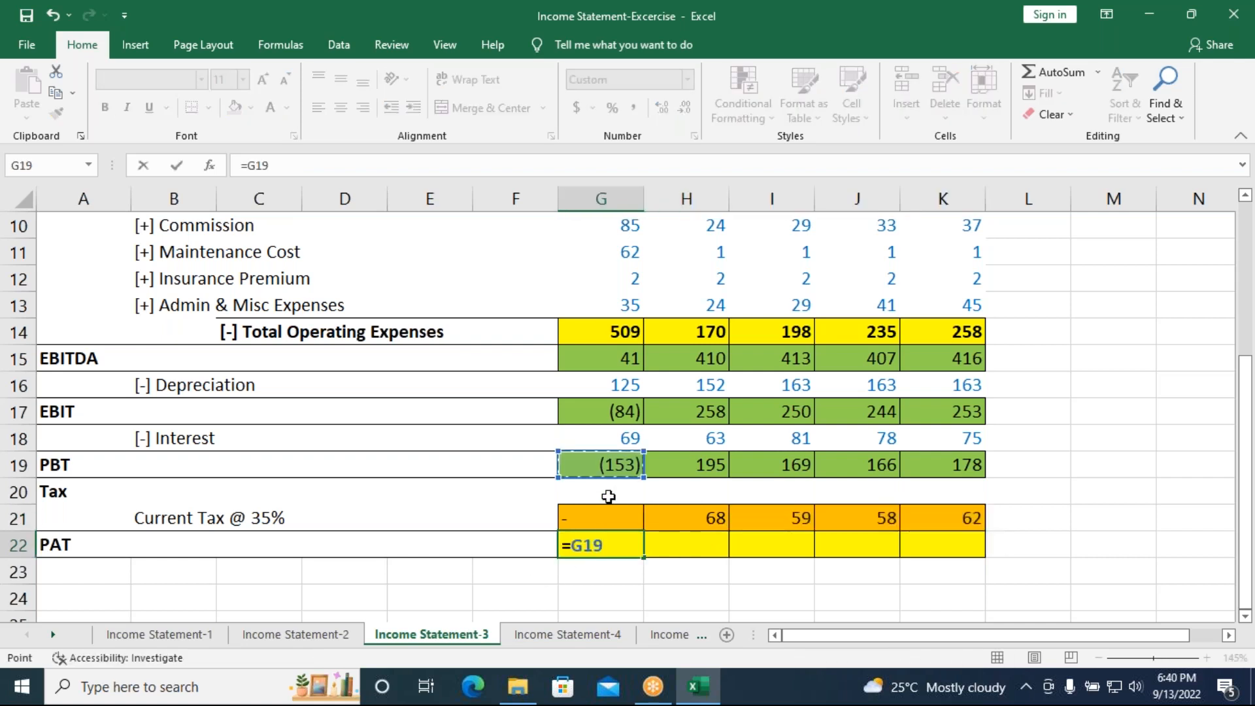
key(Return)
- Calculate the Year 2 PAT in H22 with =H19-H21 and fill the formula across to Year 5
click(715, 543)
text(=)
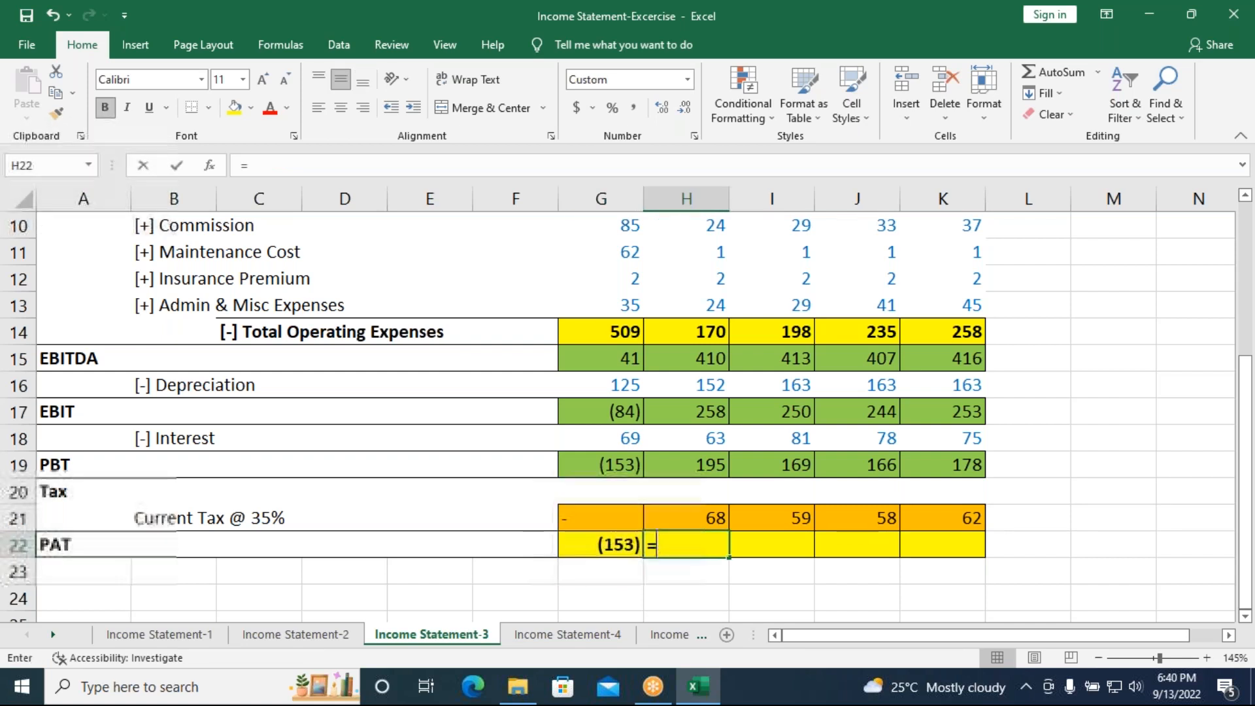
click(673, 462)
text(-)
click(674, 521)
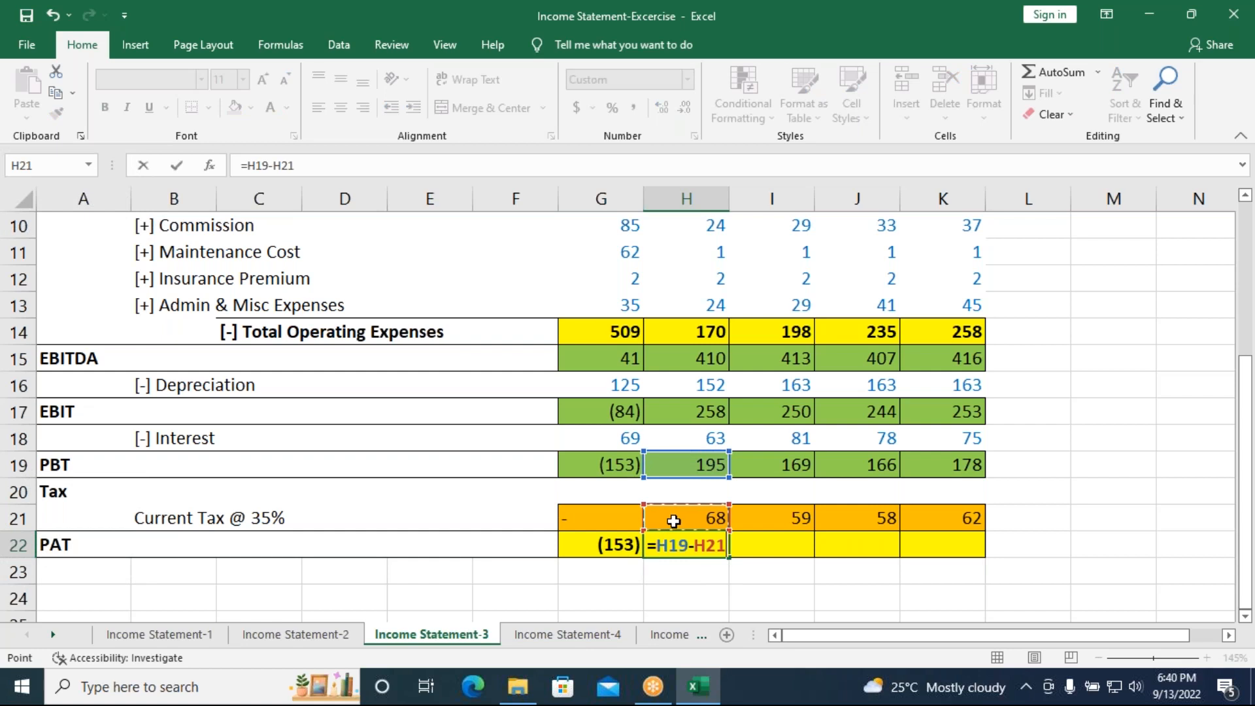
key(Return)
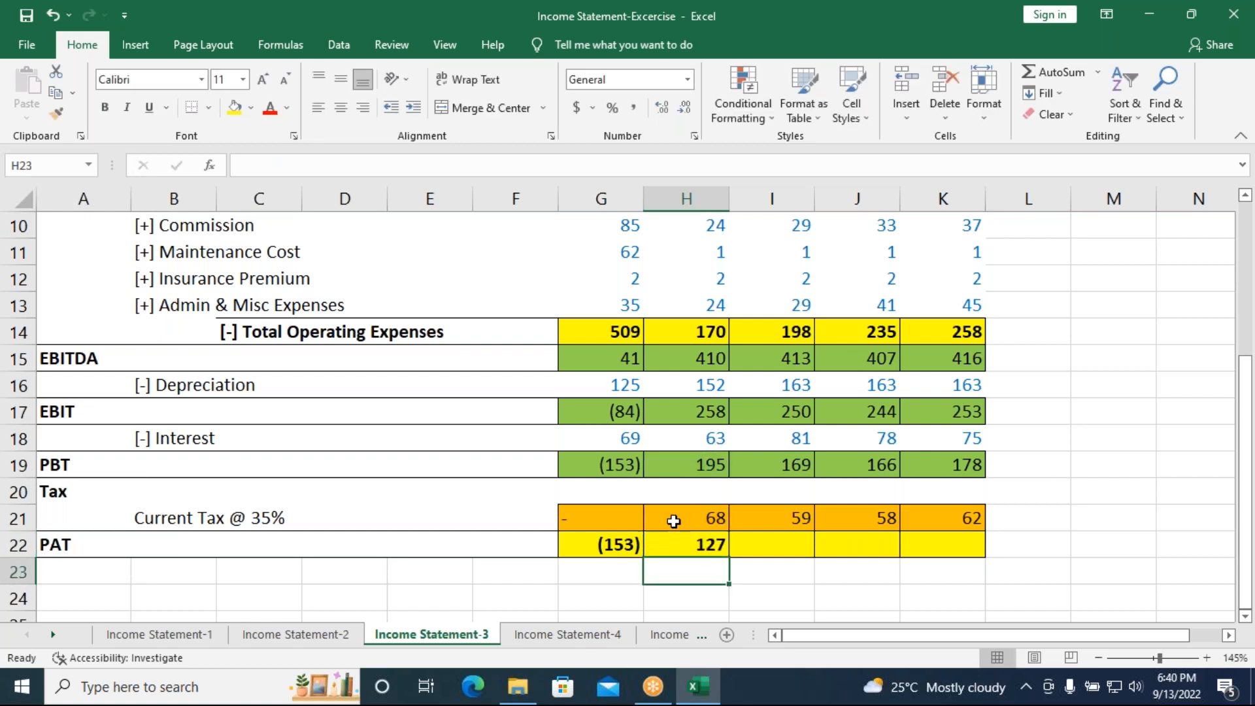
click(725, 555)
drag(731, 558, 991, 558)
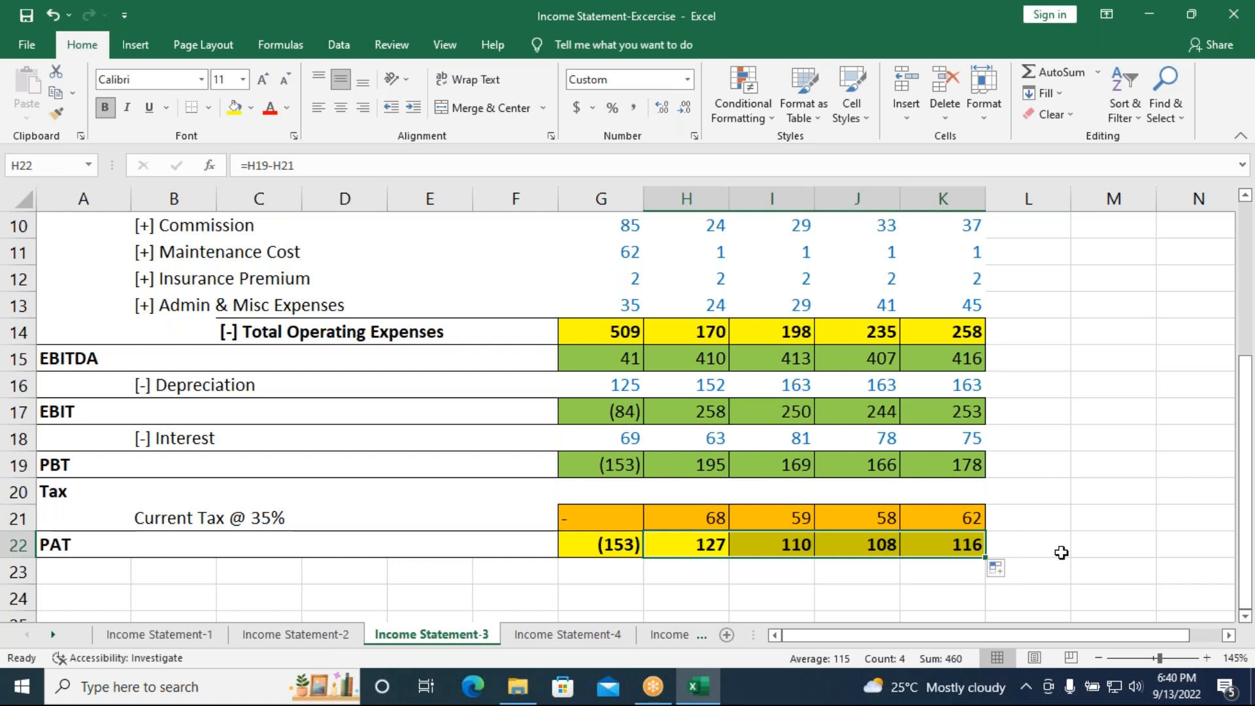
scroll(1073, 417, up, 2)
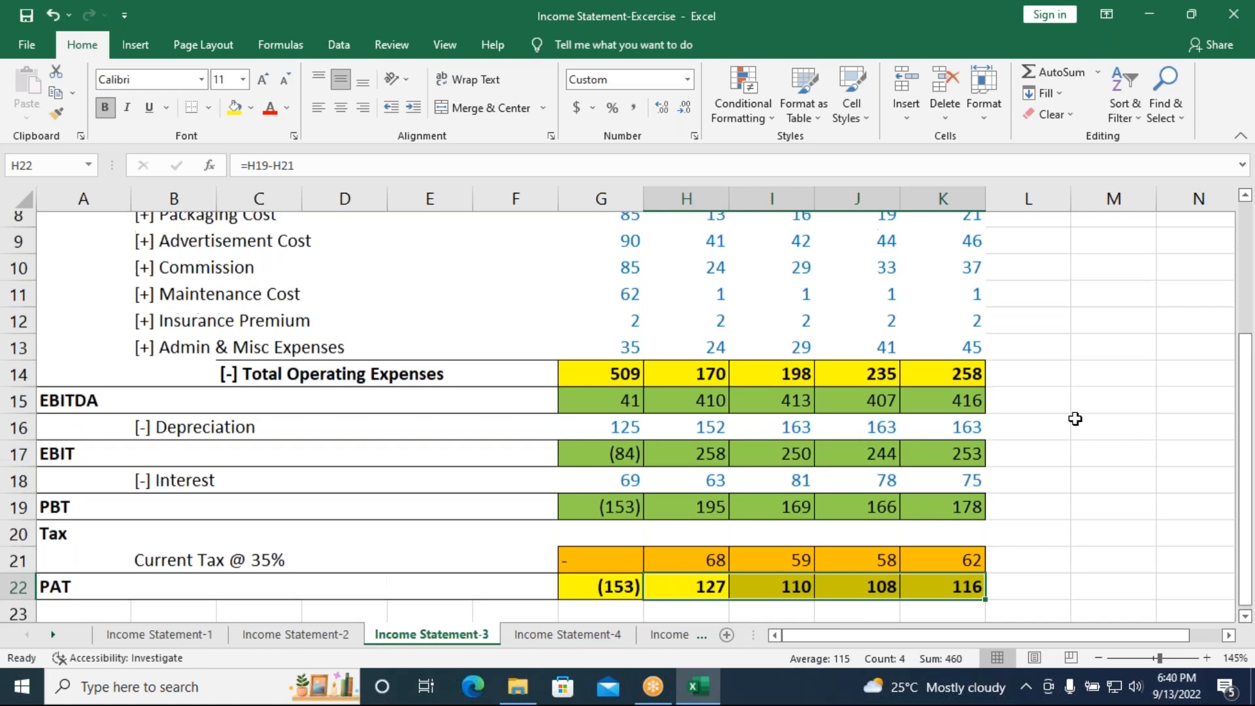
scroll(1046, 419, up, 3)
scroll(999, 418, down, 2)
scroll(999, 418, up, 2)
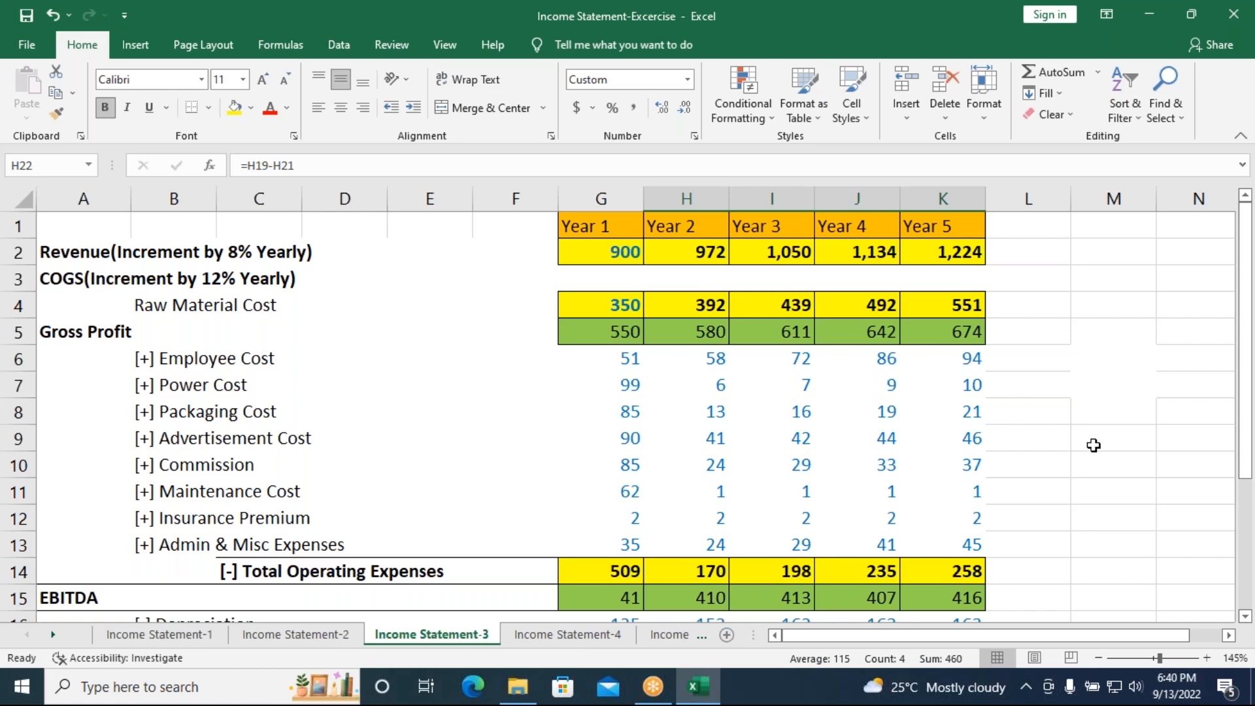
scroll(534, 488, down, 3)
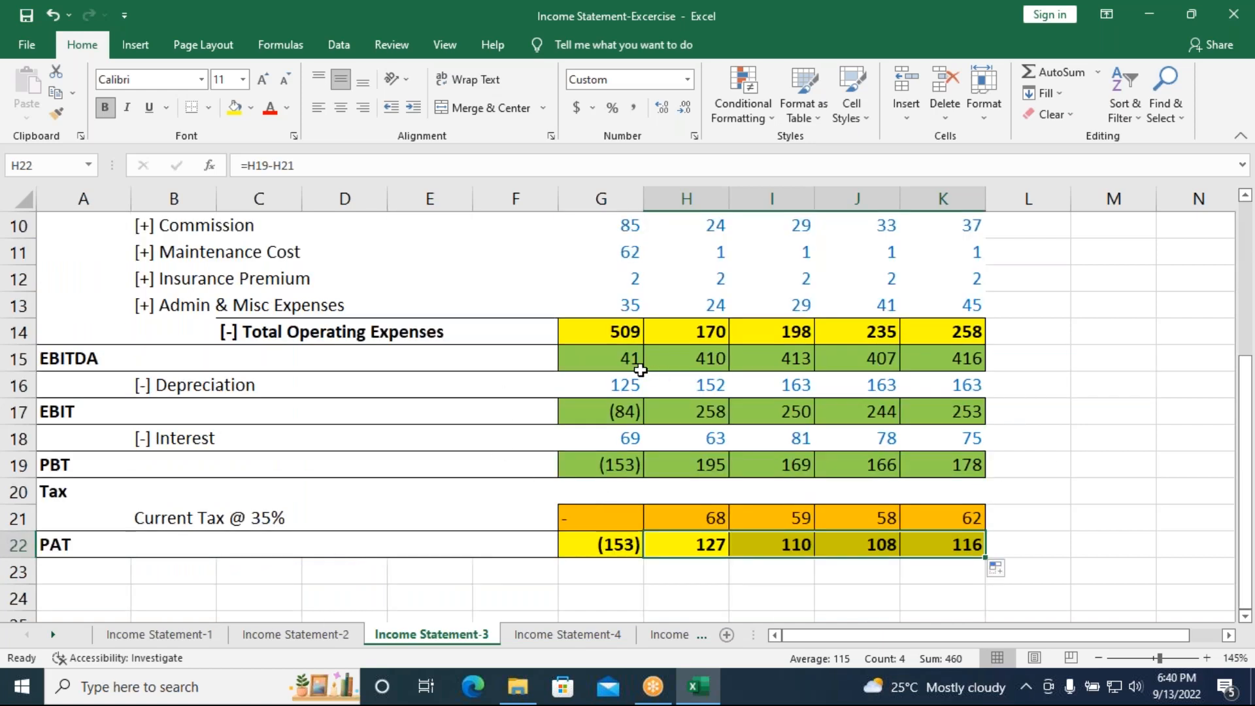
- Clear the EBITDA, EBIT and PBT formulas for Years 1 to 5 in G15:K15, G17:K17 and G19:K19
click(591, 362)
drag(591, 362, 948, 364)
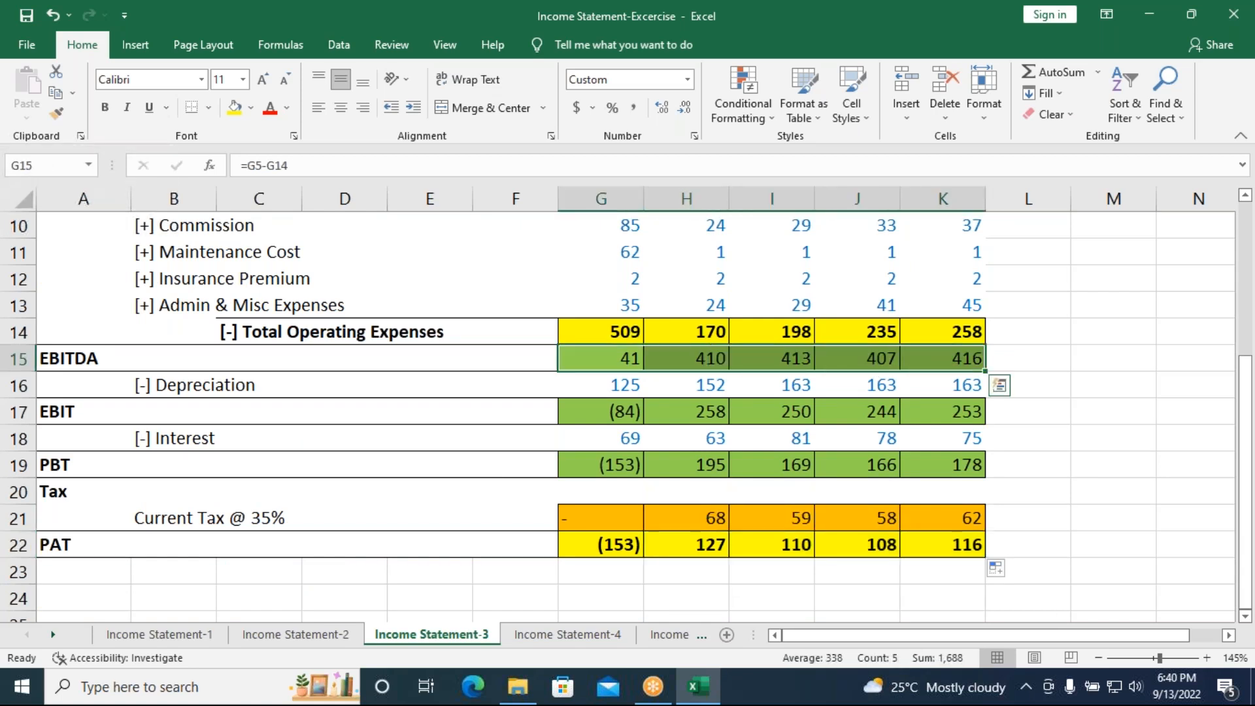
key(Delete)
drag(605, 410, 946, 410)
key(Delete)
drag(597, 469, 929, 471)
key(Delete)
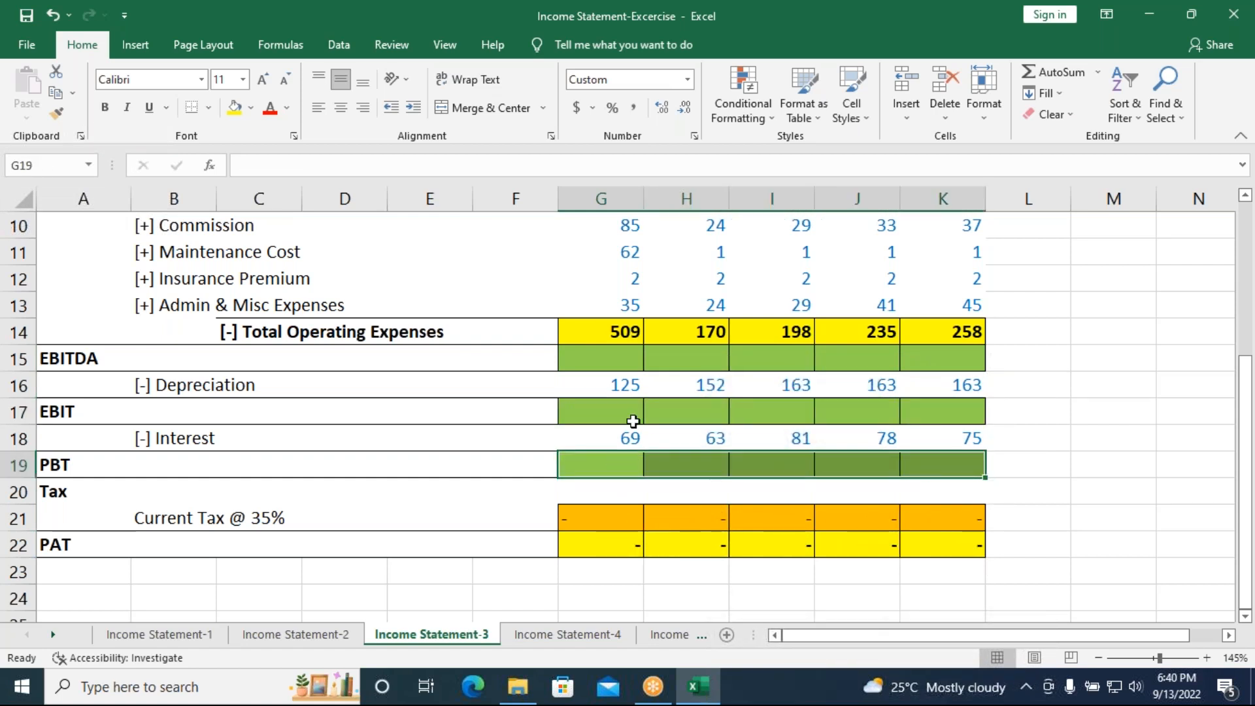
- Calculate the Year 1 EBITDA in G15 with =G5-G14 and fill the formula across to Year 5
click(633, 353)
scroll(634, 370, up, 1)
scroll(634, 369, up, 2)
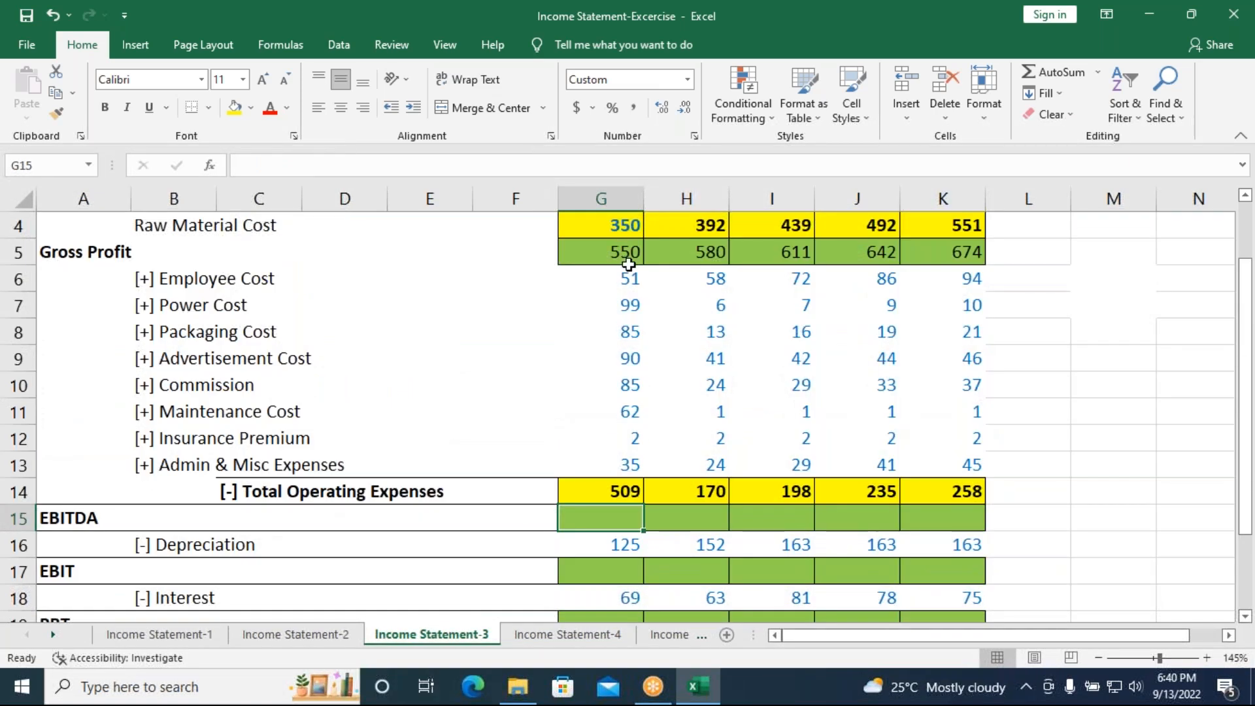
text(=)
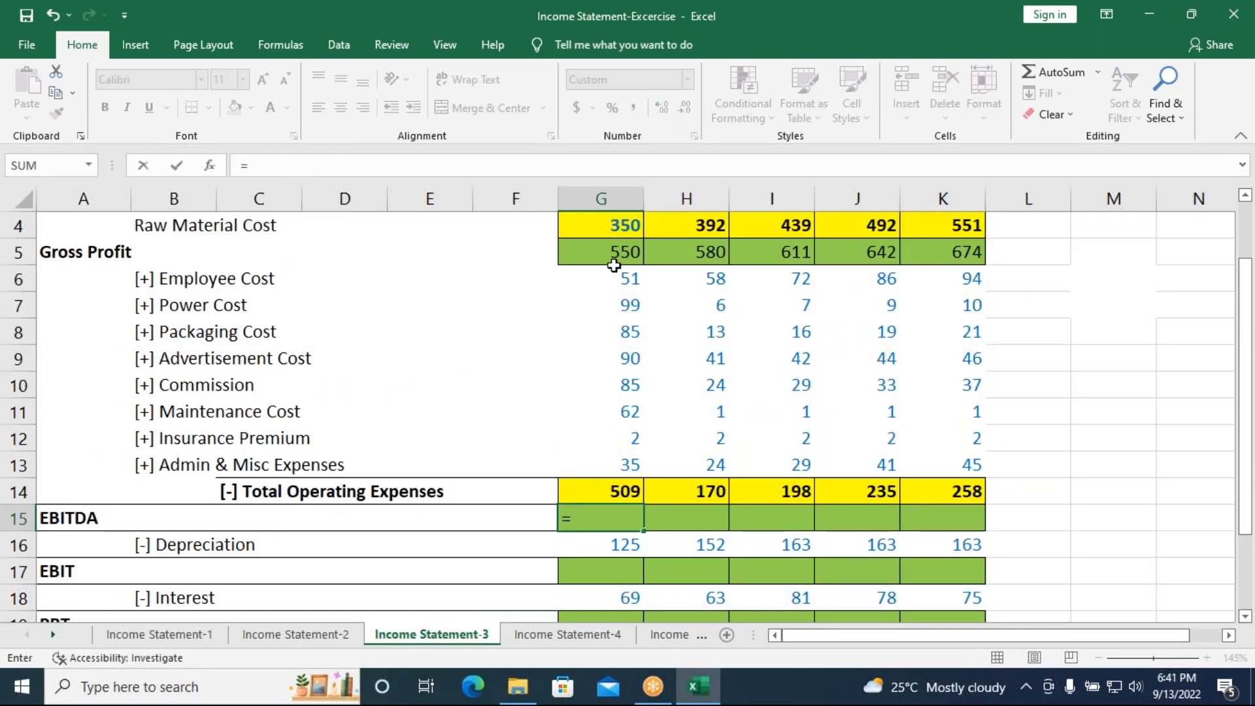
click(603, 248)
text(-)
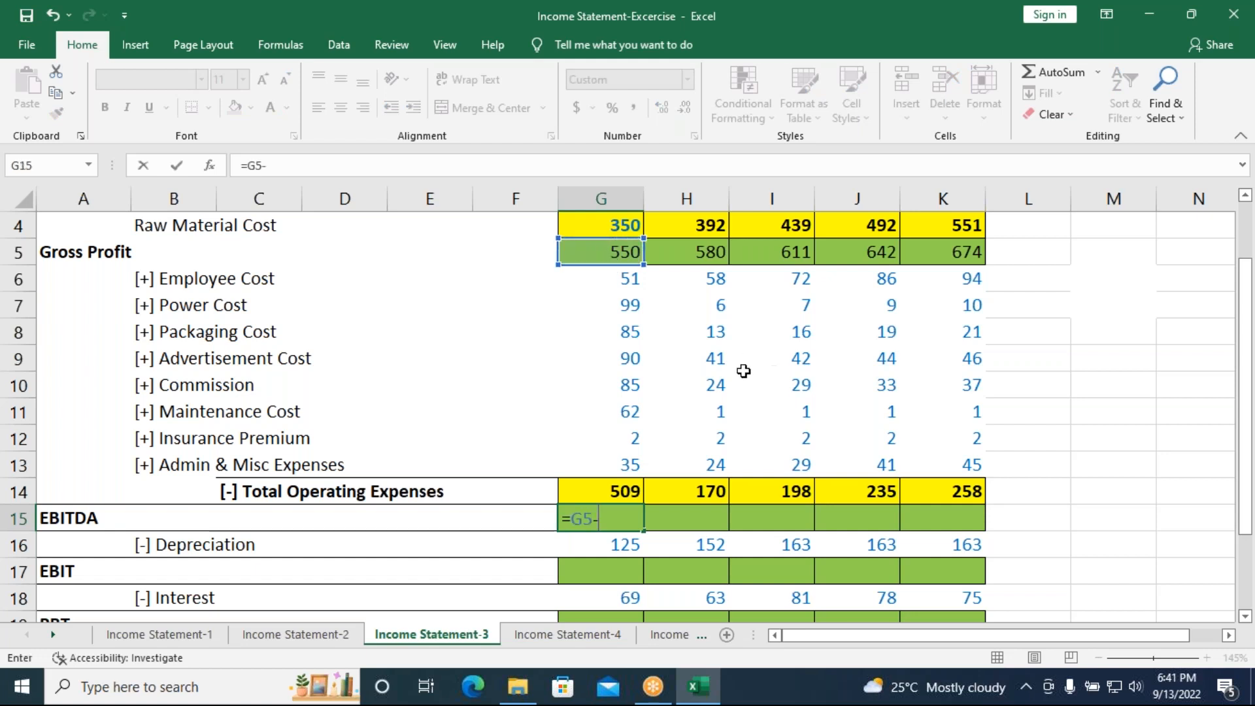
click(636, 494)
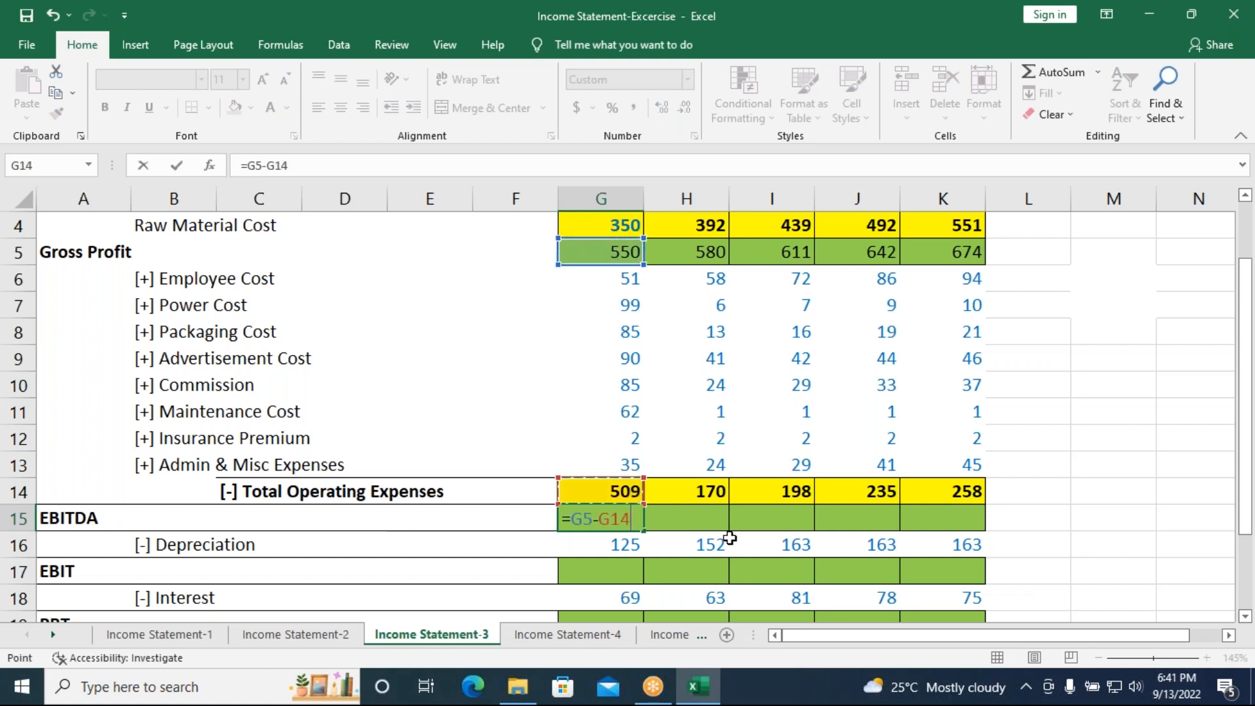
key(Return)
click(631, 519)
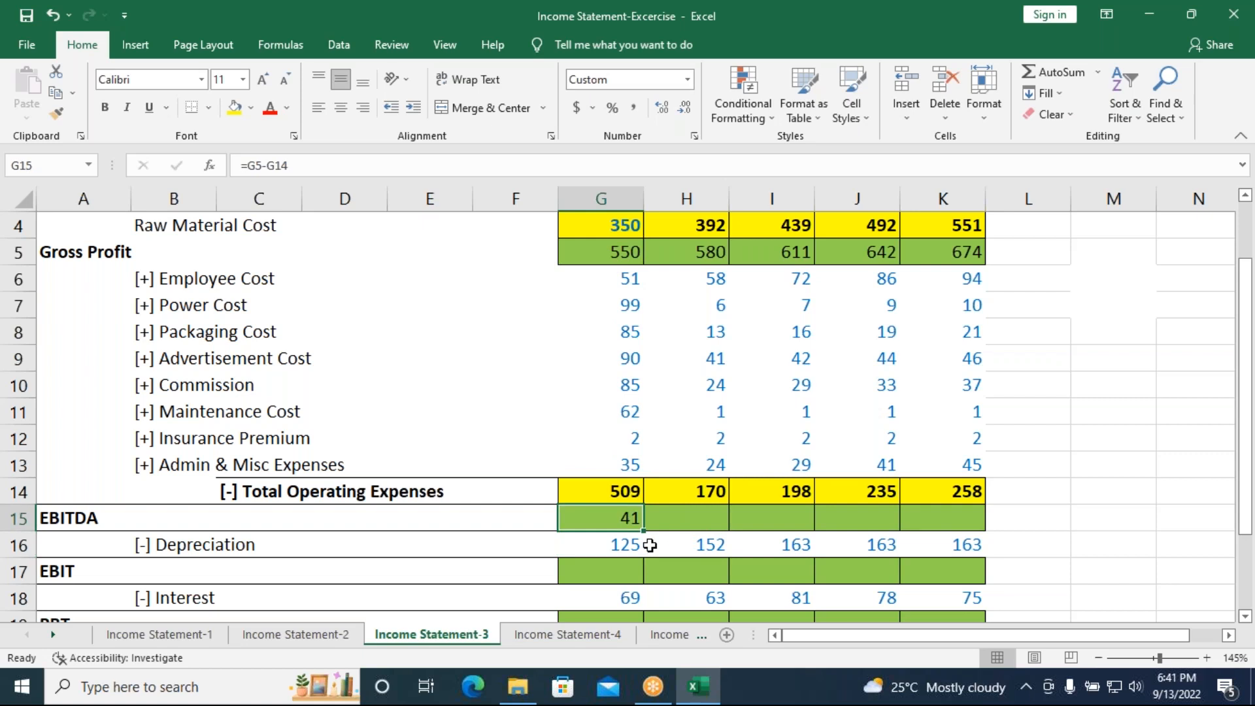
drag(645, 533, 948, 526)
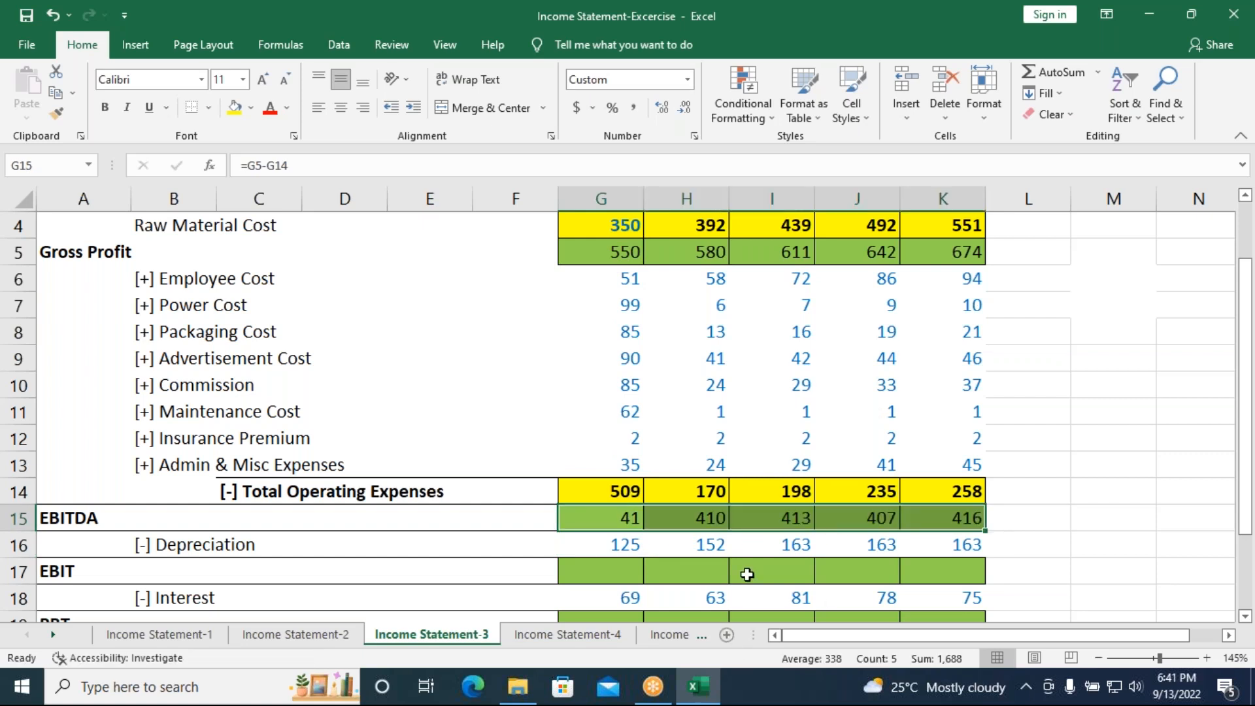
- Calculate the Year 1 EBIT in G17 with =G15-G16 and fill the formula across to Year 5
scroll(745, 575, down, 1)
drag(614, 492, 608, 495)
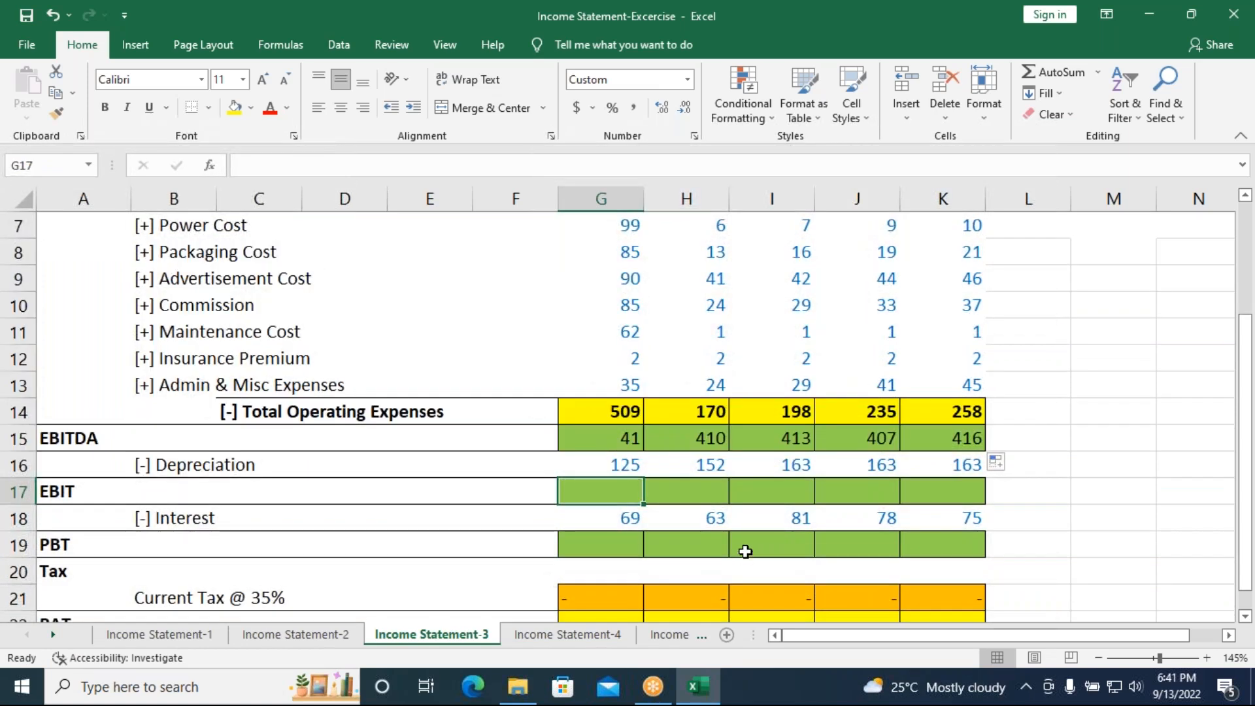
text(=)
click(602, 445)
text(-)
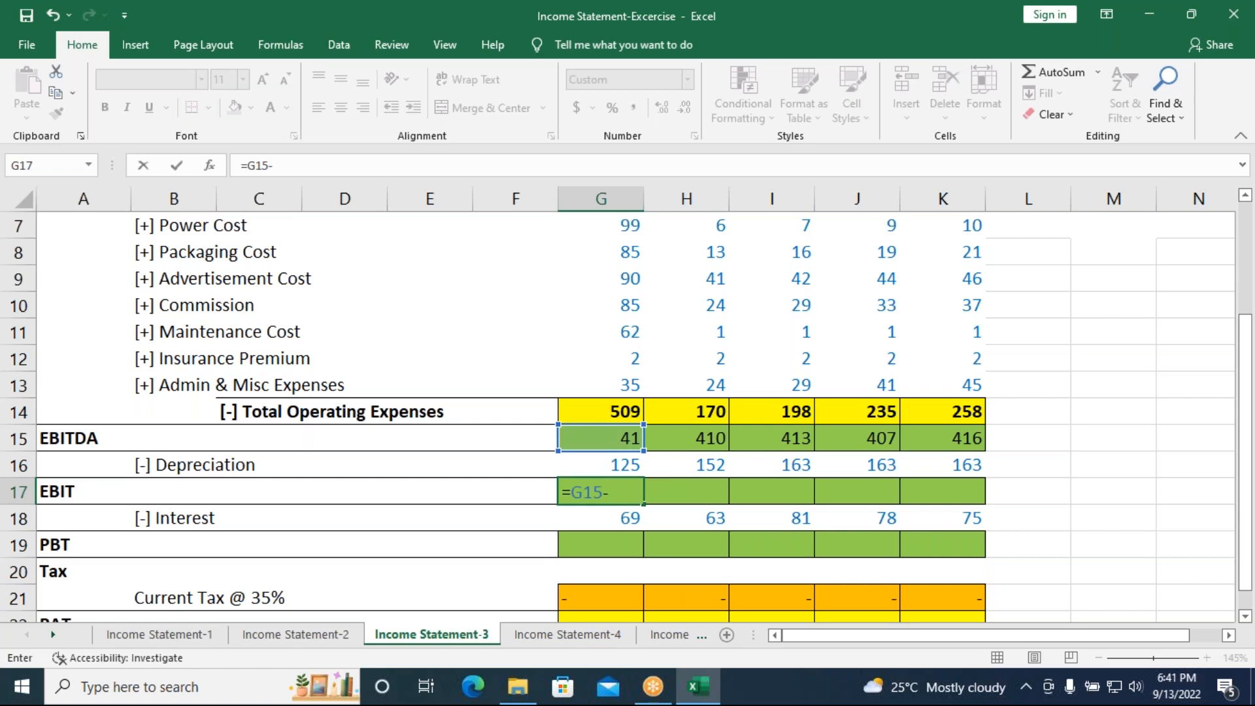
click(611, 464)
key(Return)
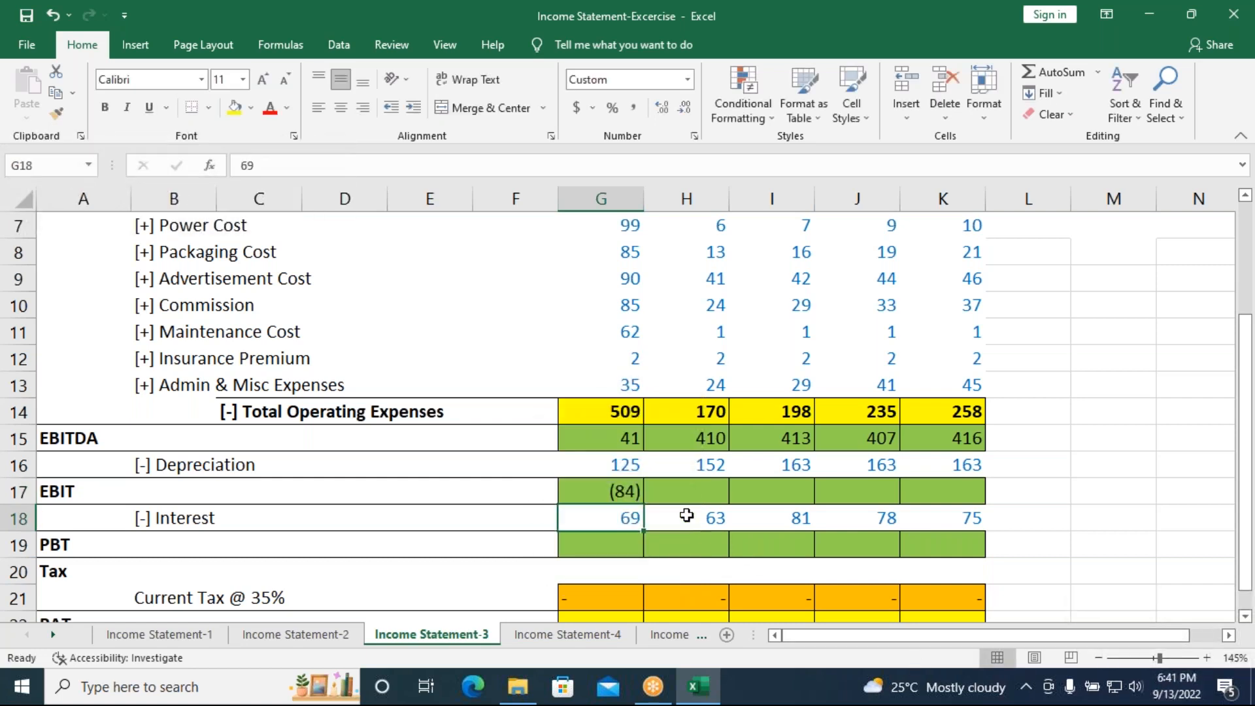
click(592, 492)
drag(644, 506, 948, 498)
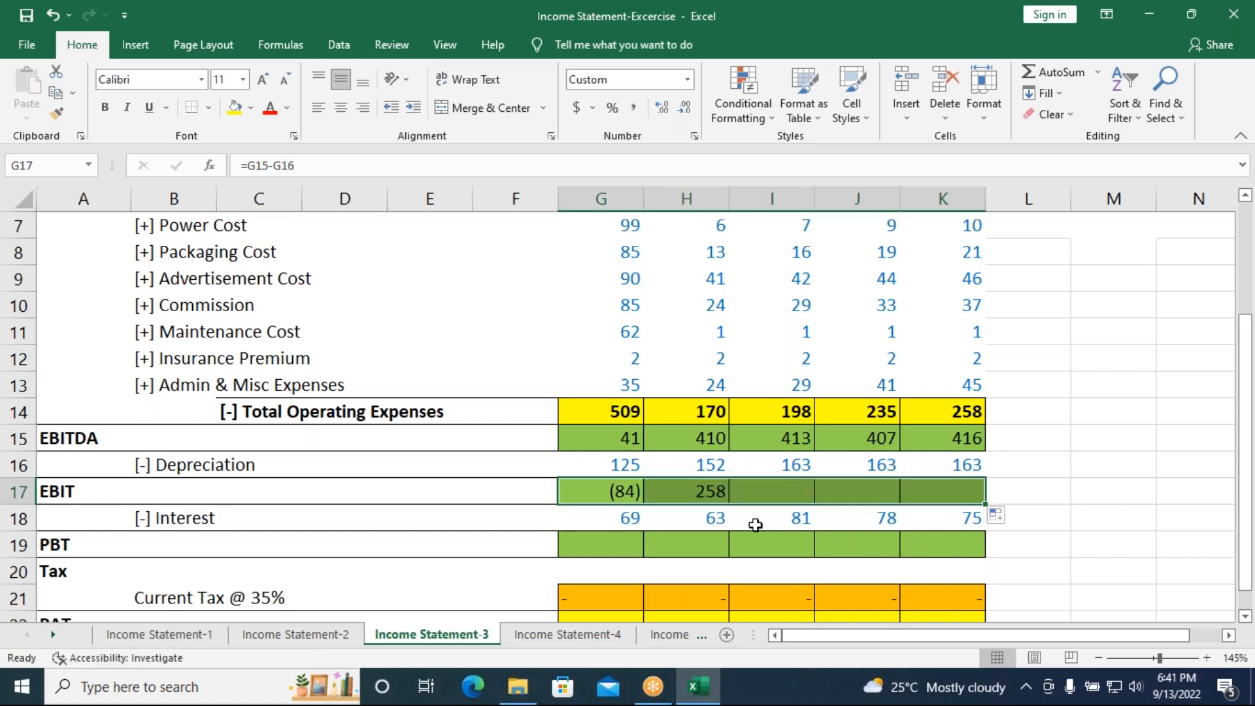
- Calculate the Year 1 PBT in G19 with =G17-G18 and fill the formula across to Year 5
click(593, 549)
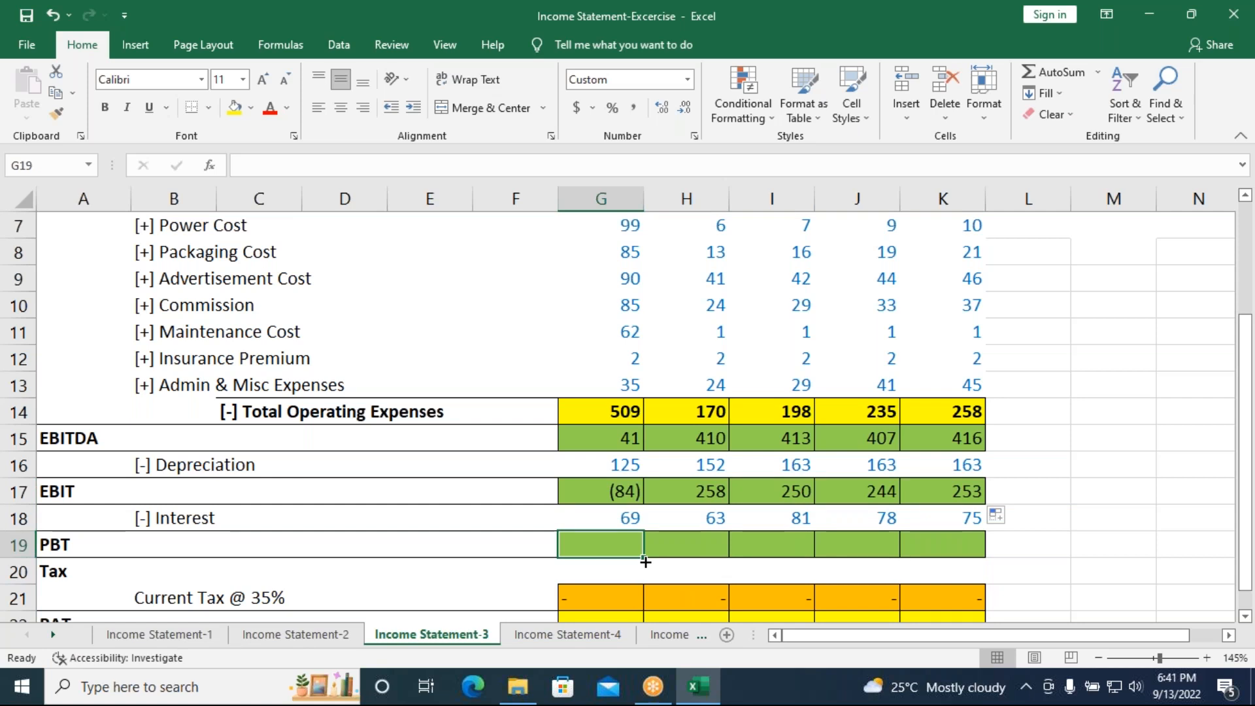
text(=)
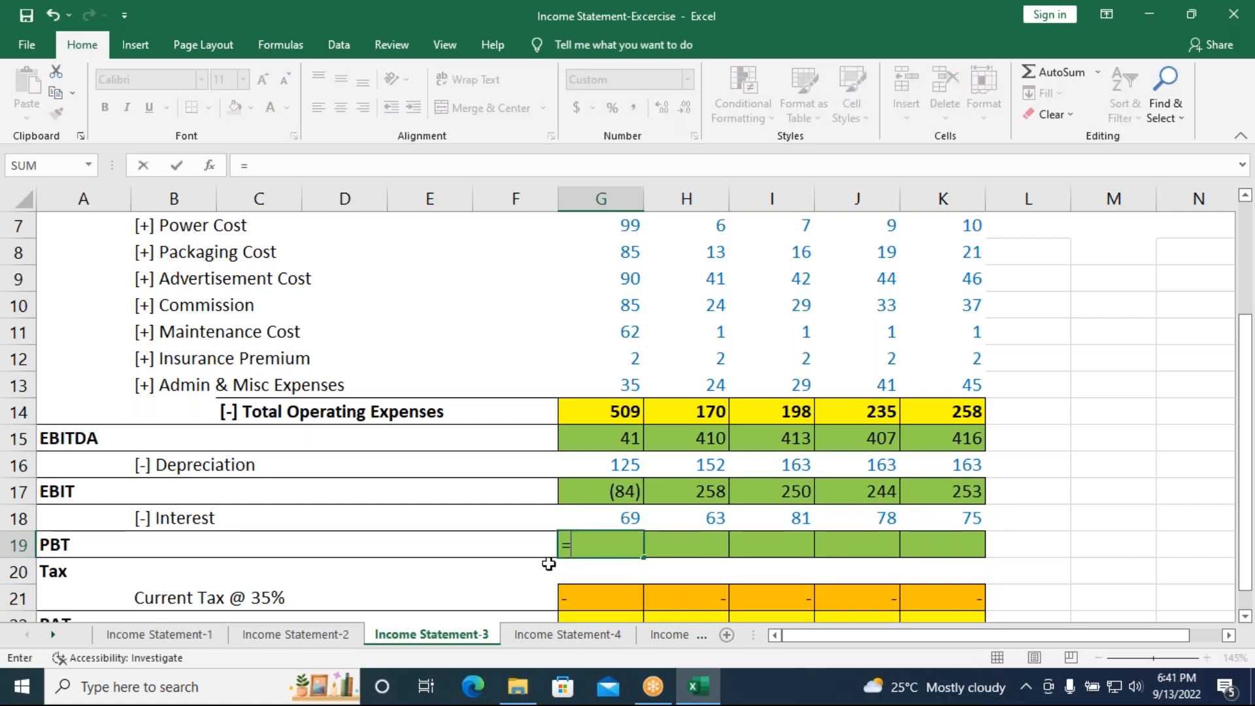
click(604, 495)
text(-)
click(584, 514)
key(Return)
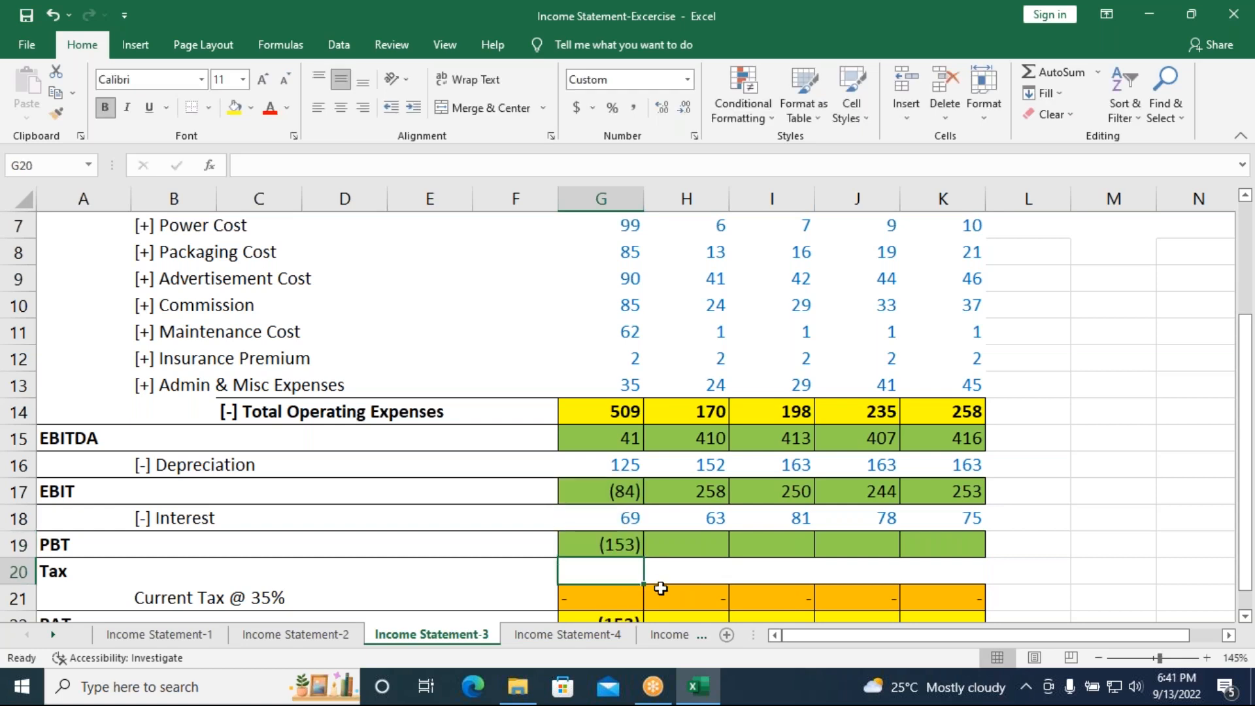
click(620, 544)
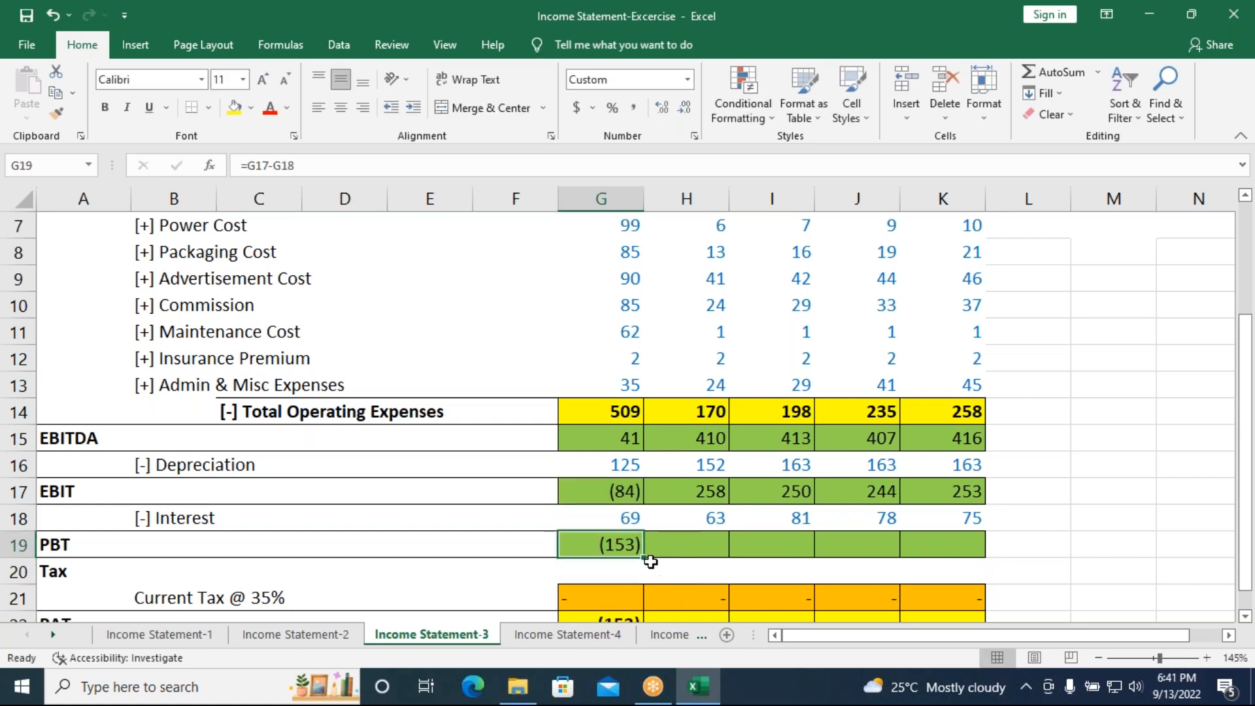
drag(644, 558, 955, 557)
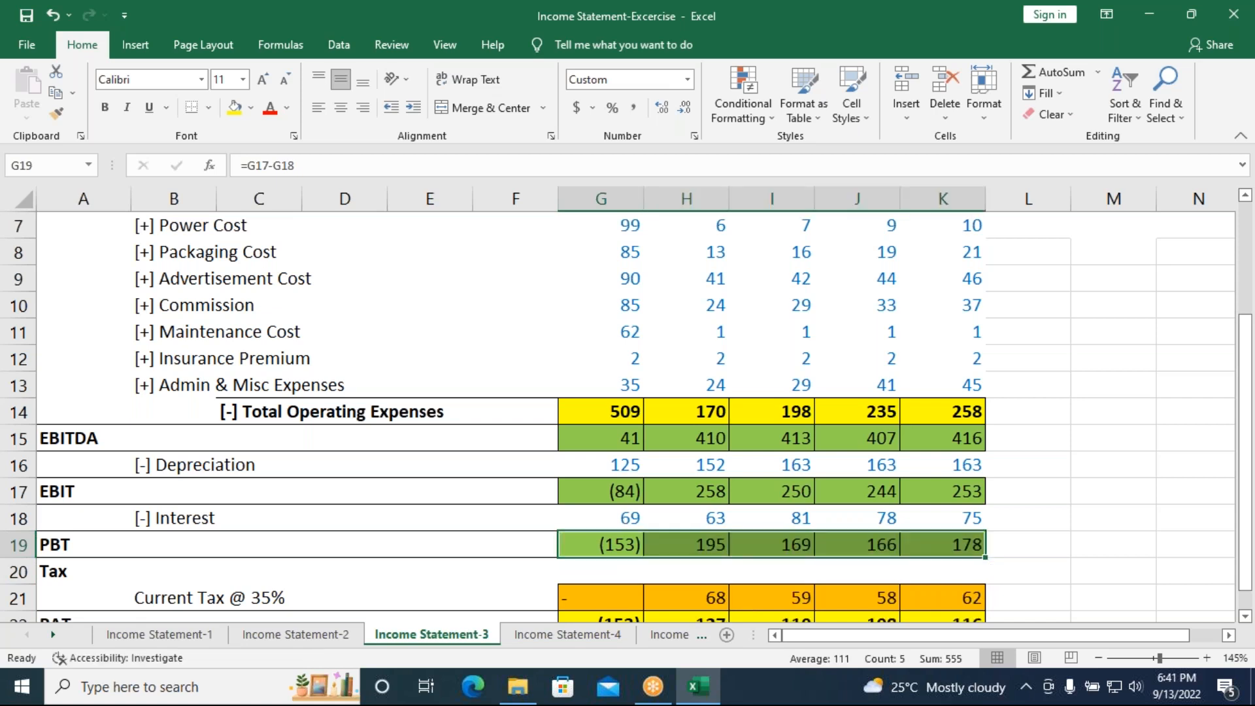
- Clear the current tax formulas for Years 2 to 5 in H21:K21 and the PAT formulas in G22:K22
scroll(837, 561, down, 1)
click(622, 514)
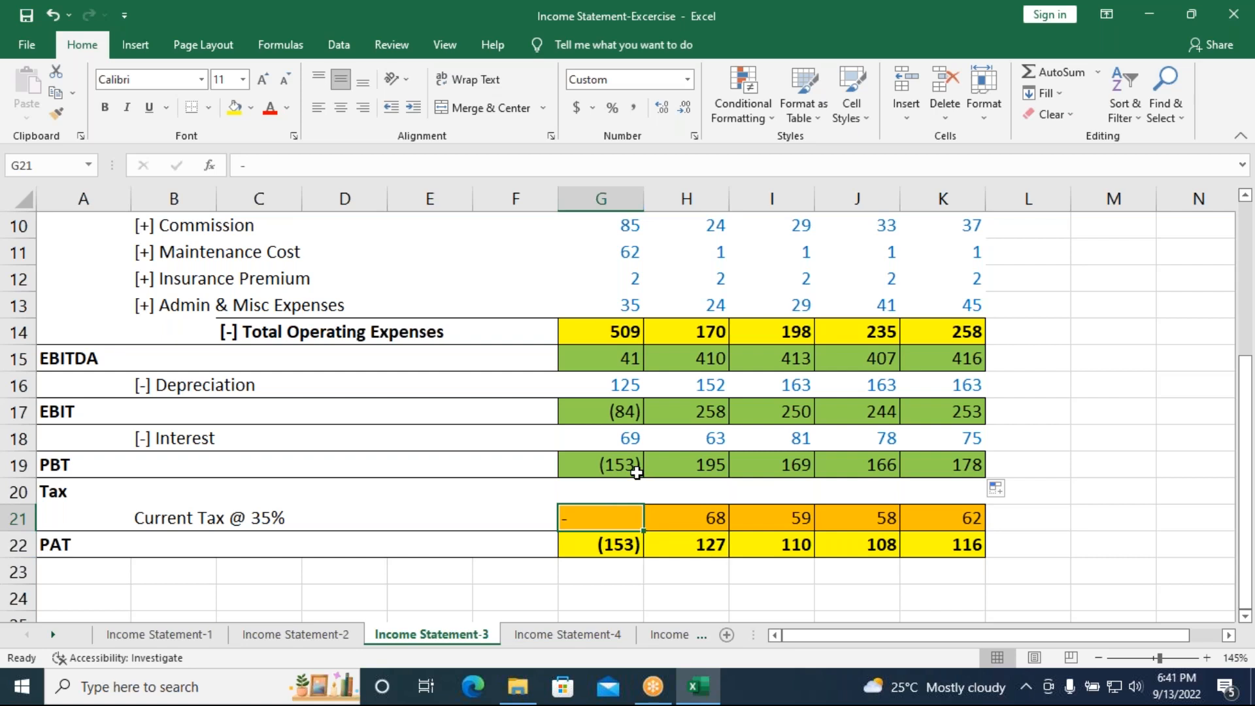
click(698, 521)
drag(686, 516, 938, 514)
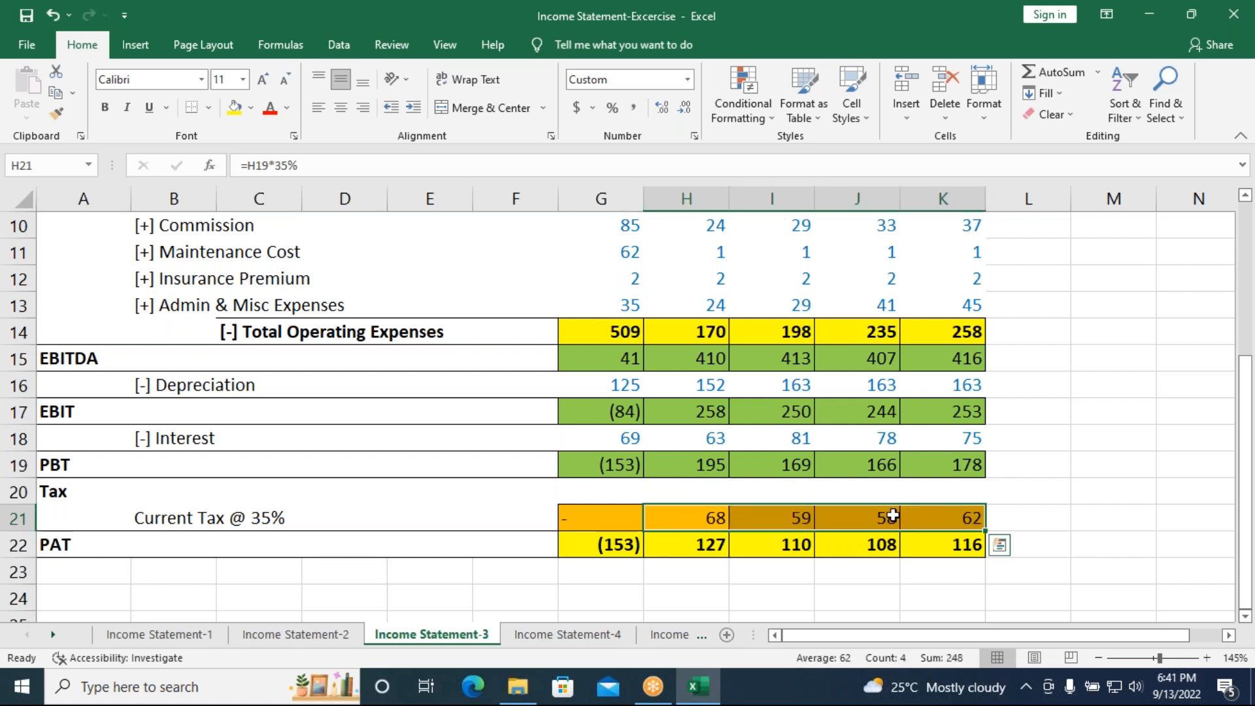
key(Delete)
drag(615, 546, 920, 549)
key(Delete)
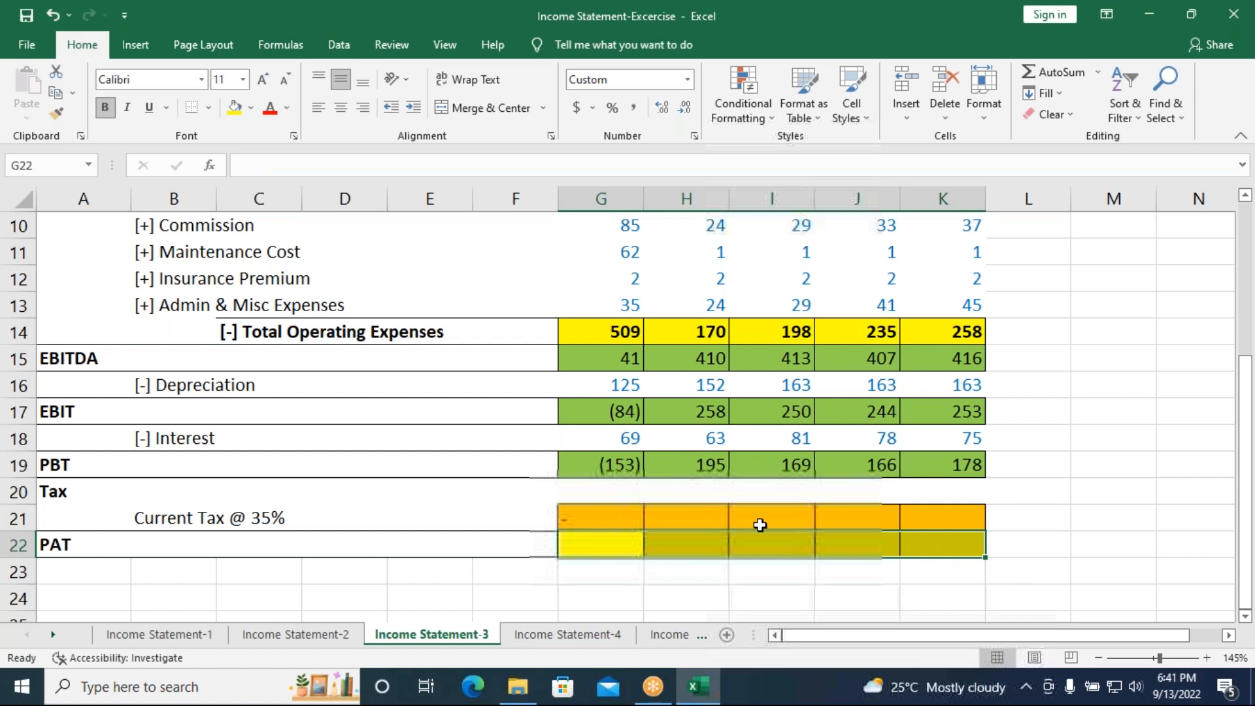
- Calculate the Year 2 current tax in H21 with =H19*35% and fill the formula across to Year 5
click(664, 514)
text(=)
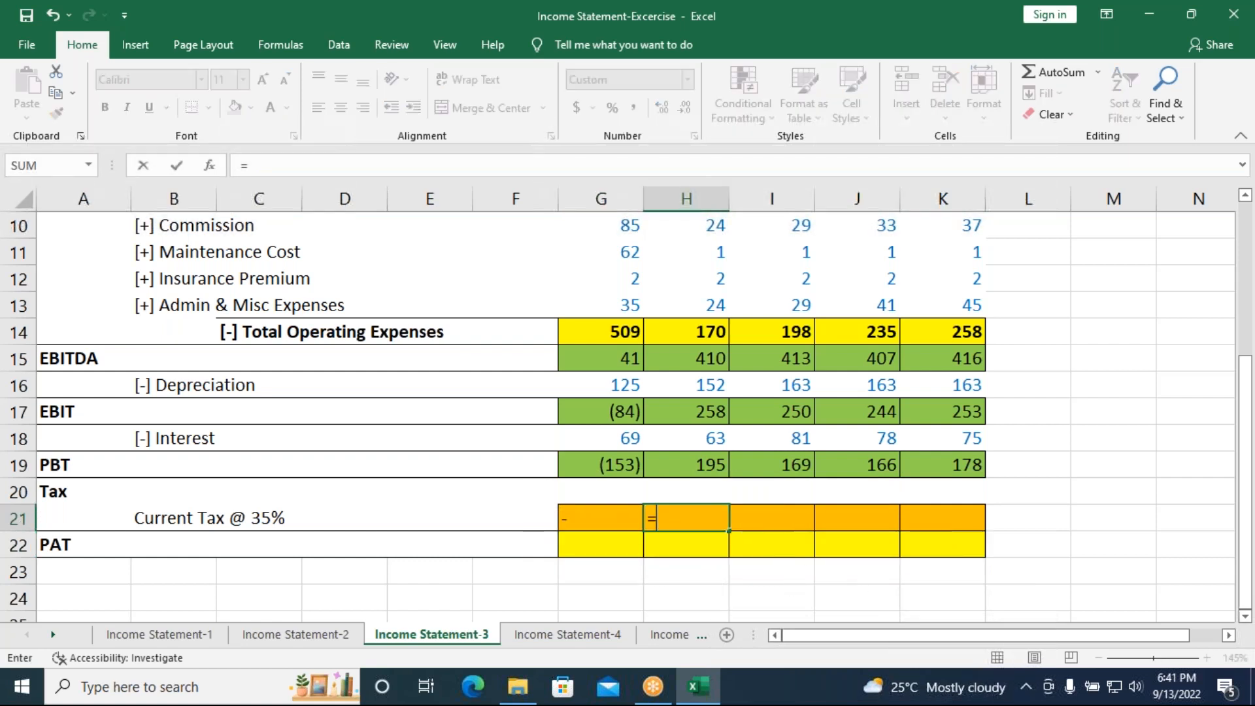
click(698, 461)
text(*)
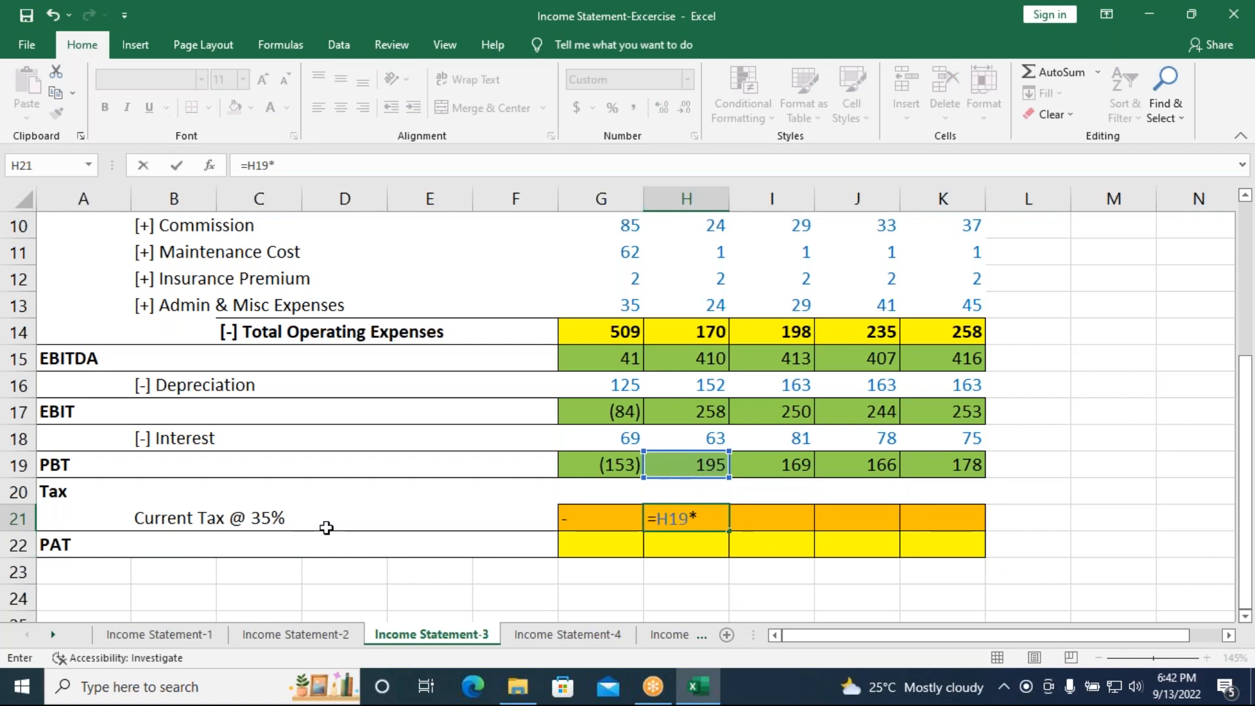
text(35%)
key(ctrl+Return)
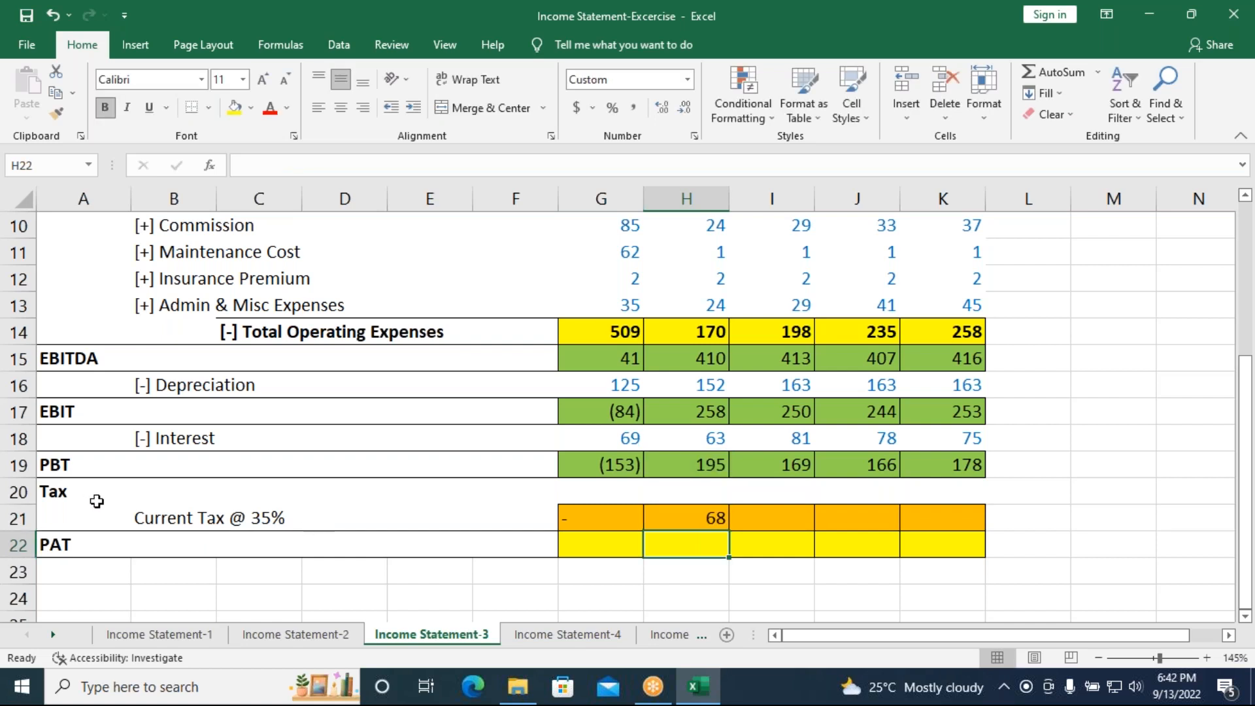
drag(732, 534, 966, 521)
- Set the Year 1 PAT in G22 equal to the Year 1 PBT with =G19
click(583, 545)
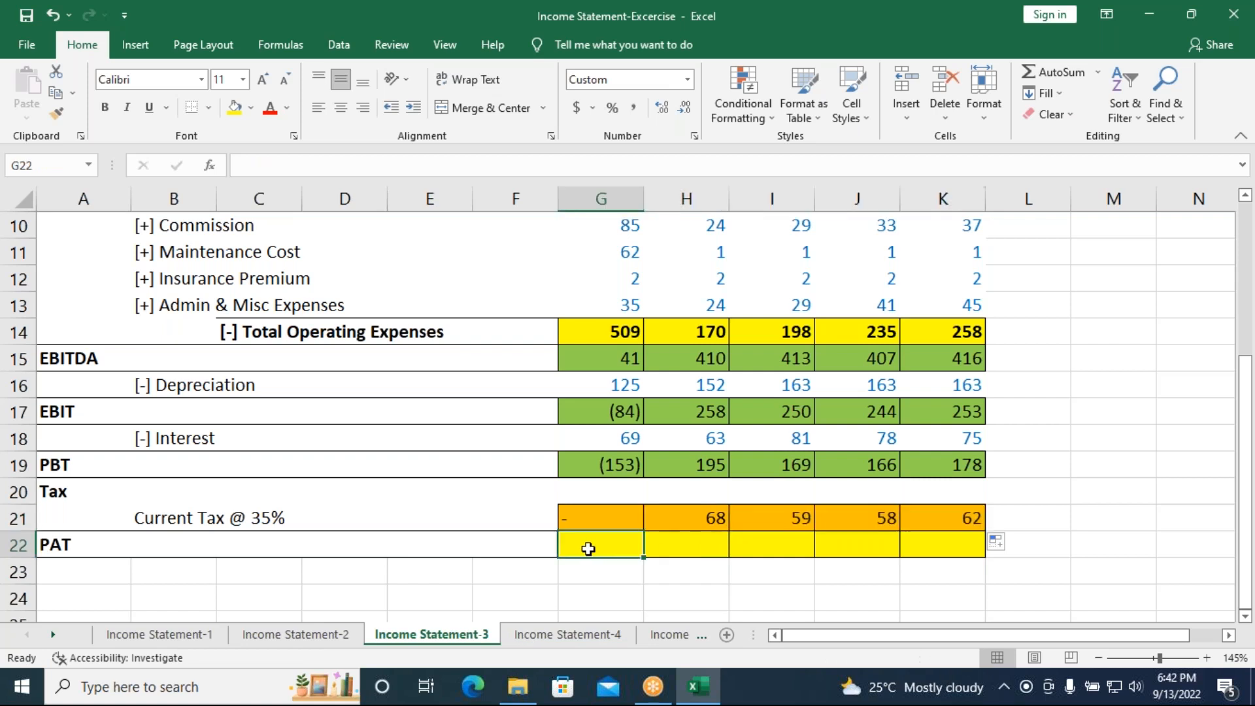
text(=)
click(608, 461)
key(Return)
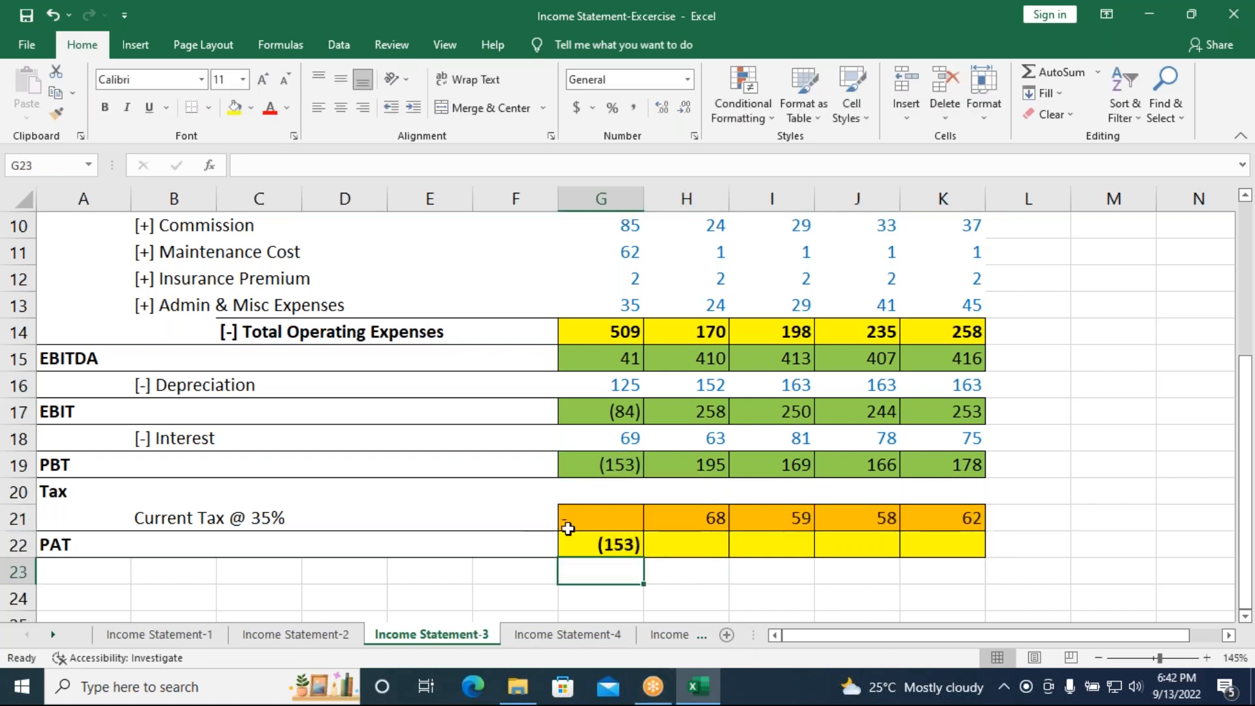
- Calculate the Year 2 PAT in H22 with =H19-H21 and fill the formula across to Year 5
click(713, 553)
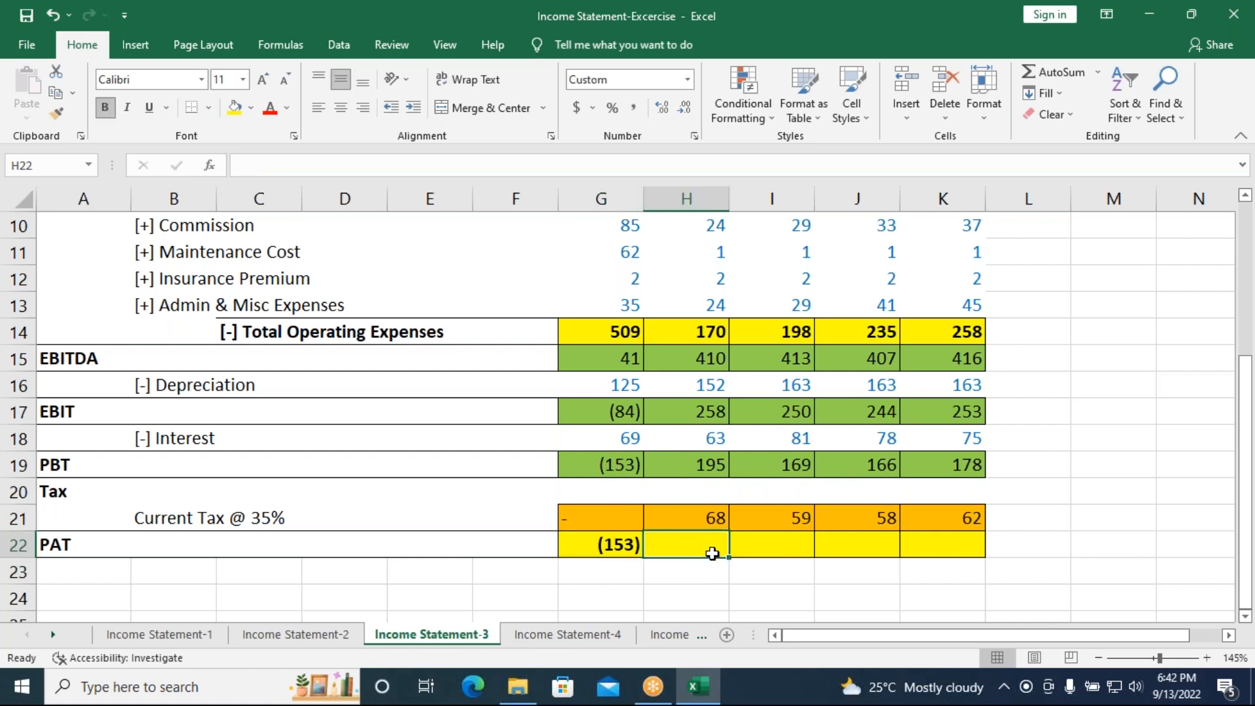
text(=)
click(712, 465)
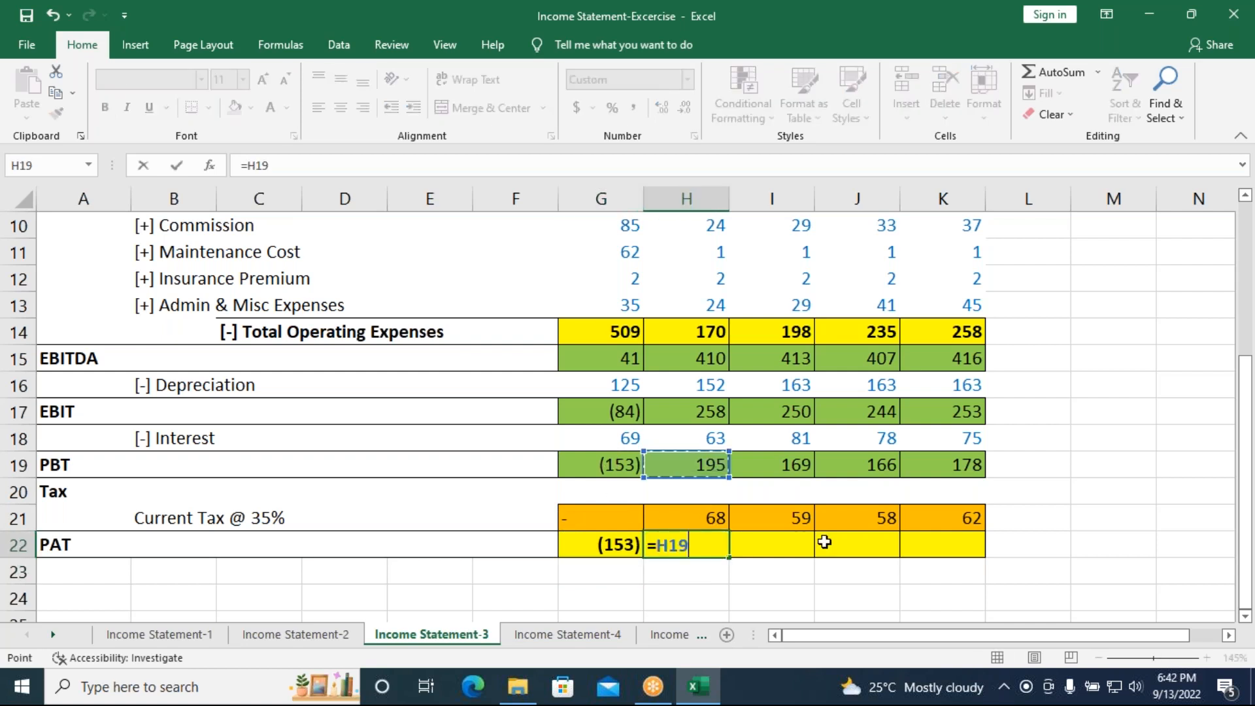
text(-)
click(680, 519)
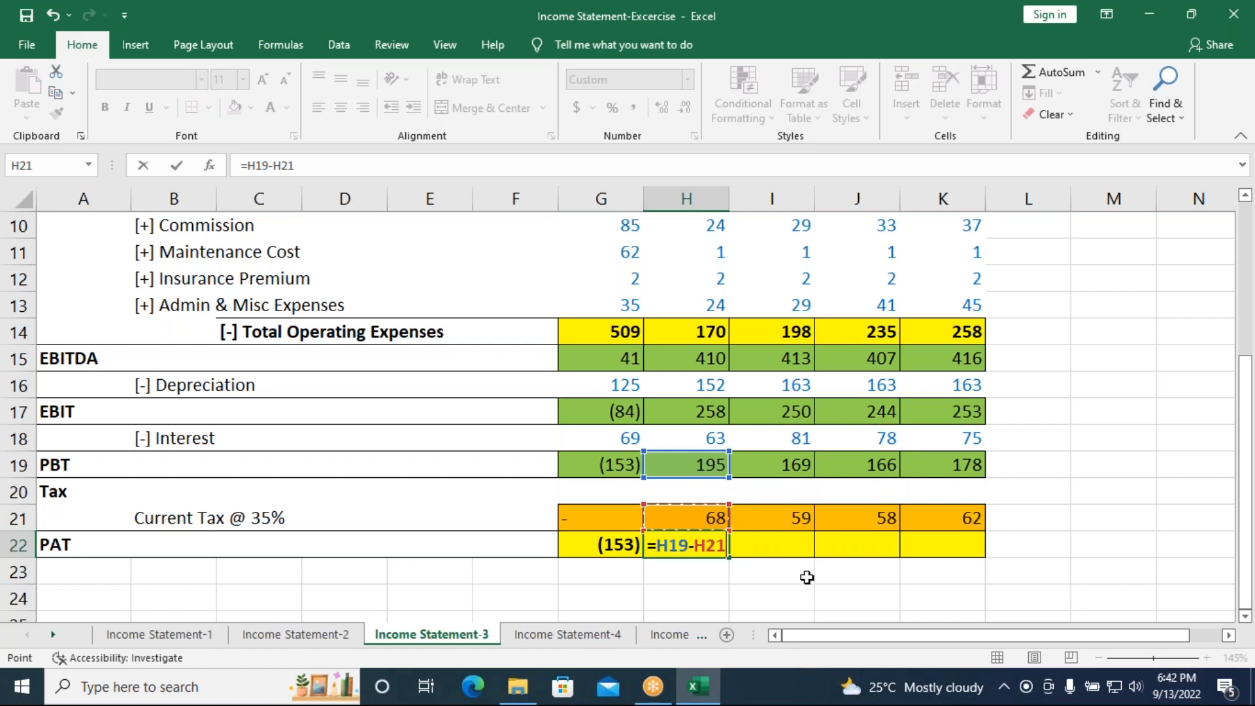
key(Return)
click(696, 547)
drag(732, 561, 967, 557)
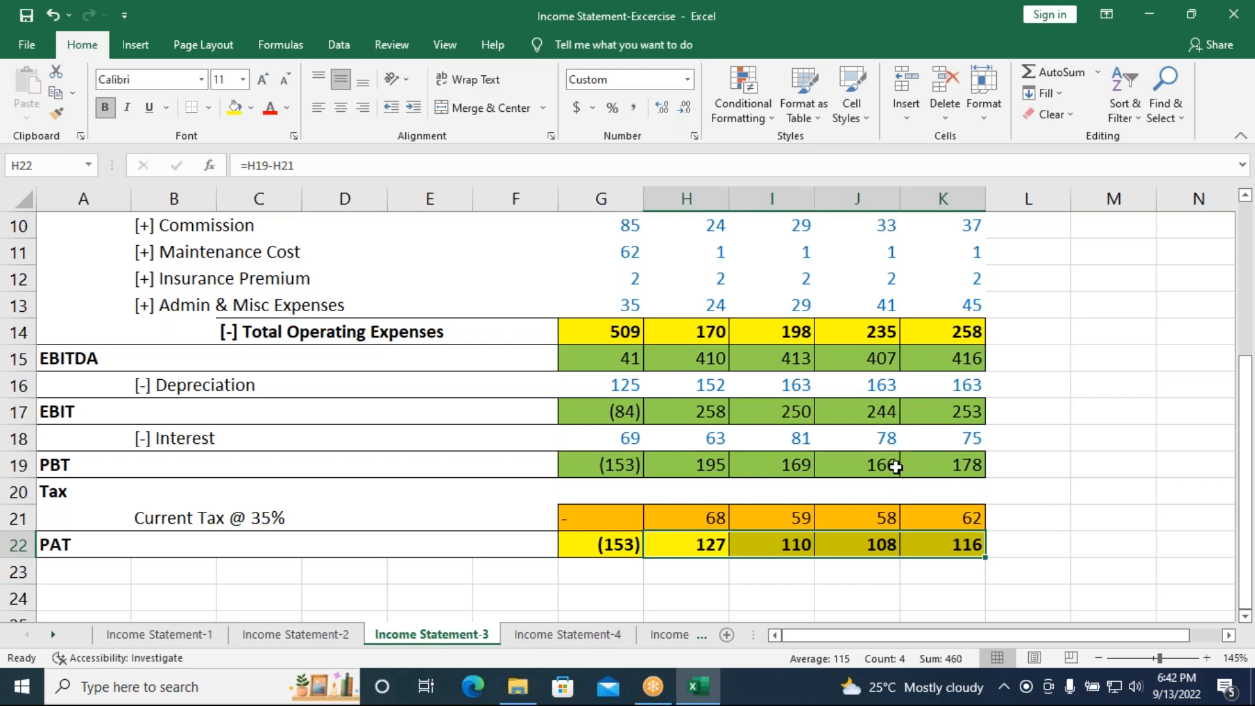
- Review the completed five-year income statement and read the seven-point exercise on the Income Statement-4 sheet
scroll(896, 466, up, 3)
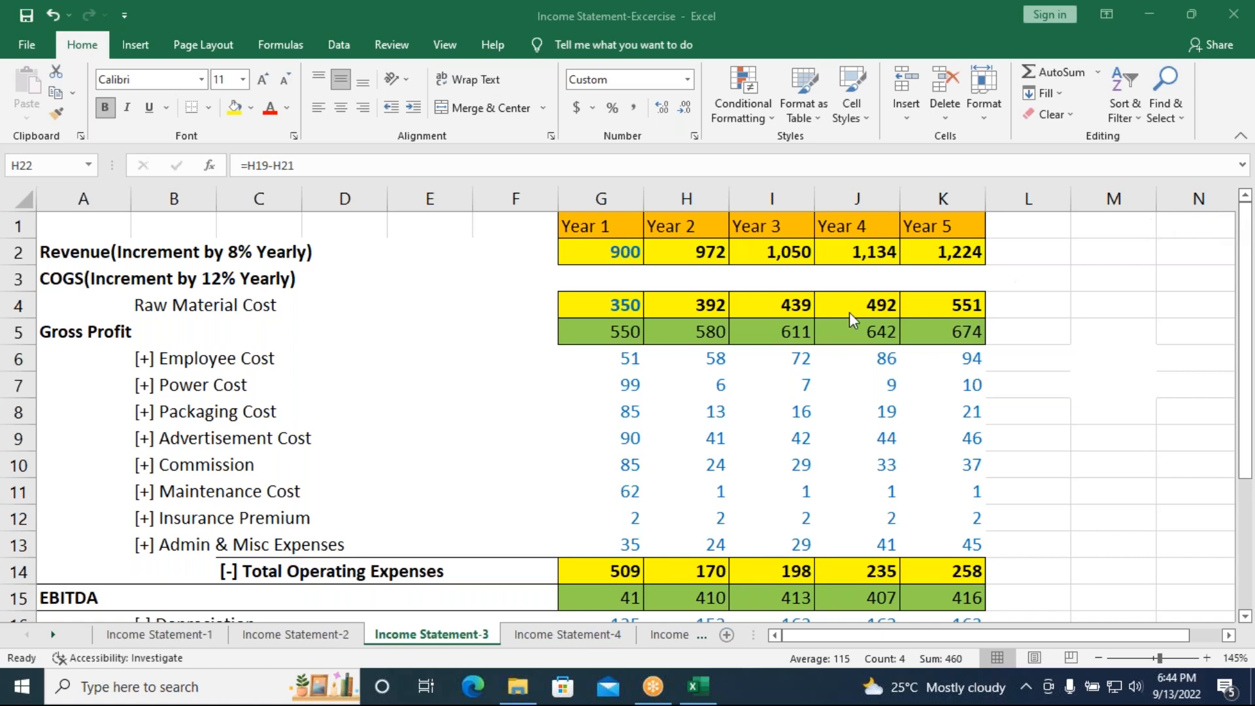
scroll(980, 353, down, 3)
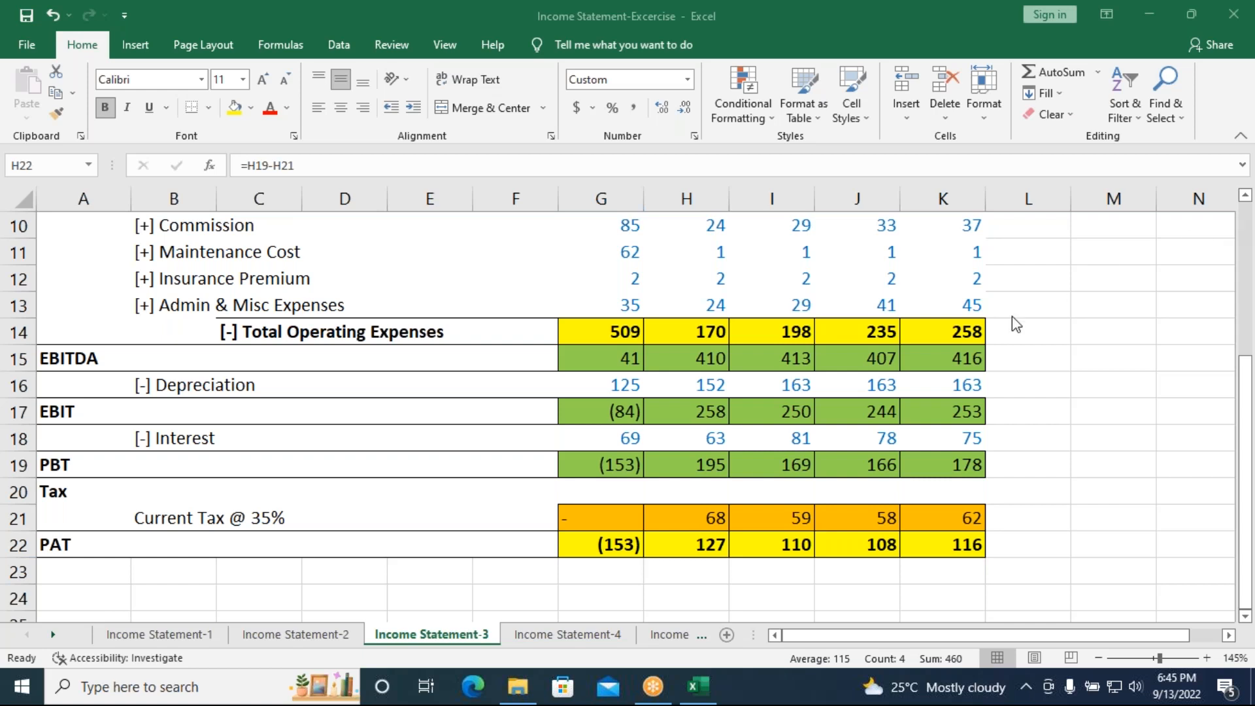
scroll(969, 357, up, 3)
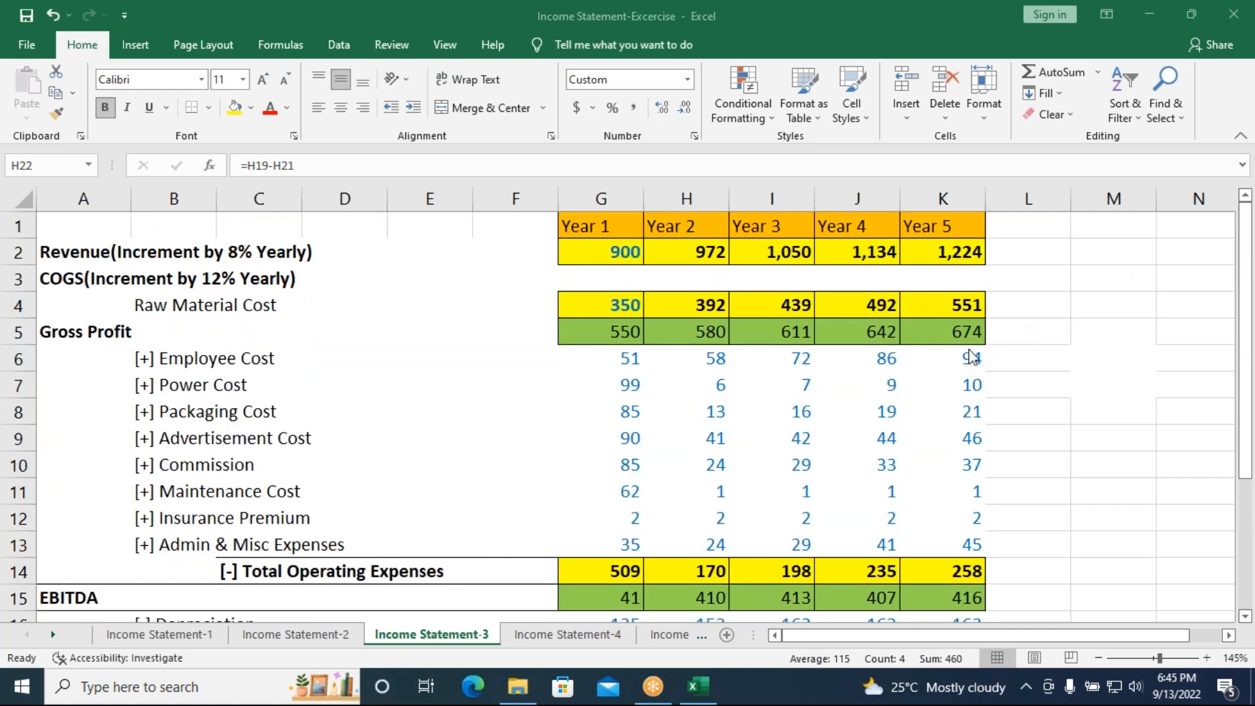
scroll(970, 356, down, 1)
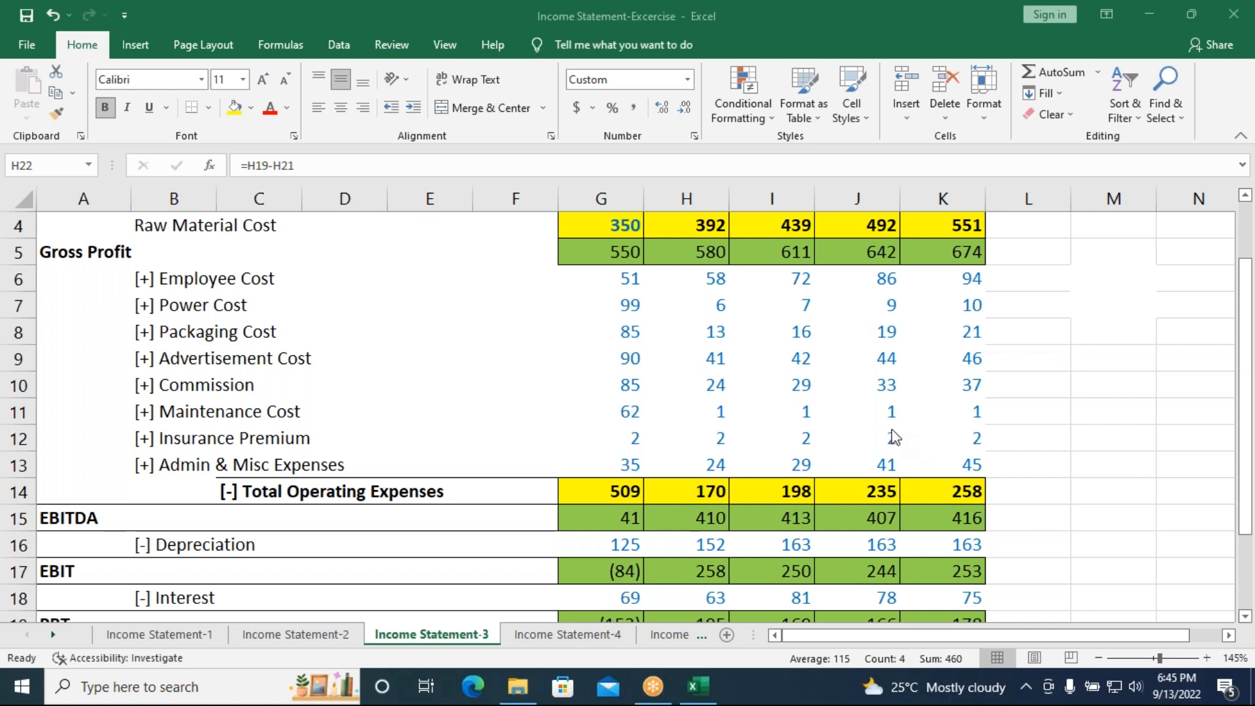
click(587, 638)
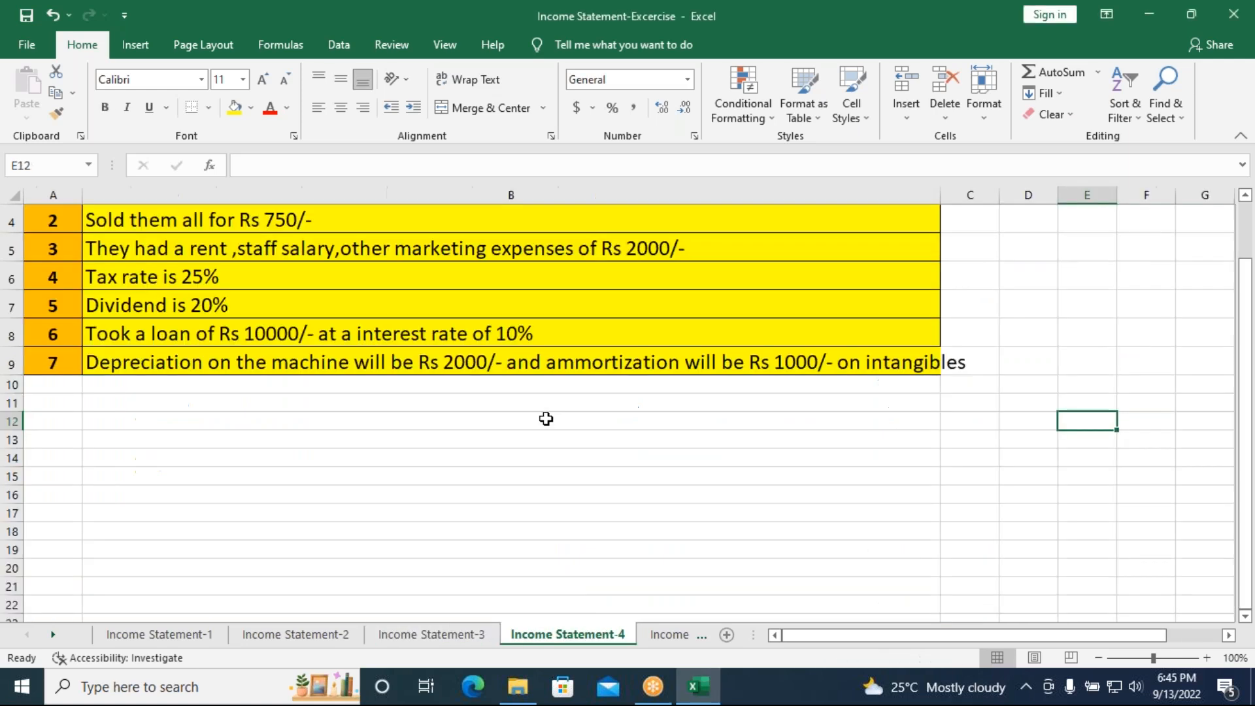
scroll(543, 418, up, 1)
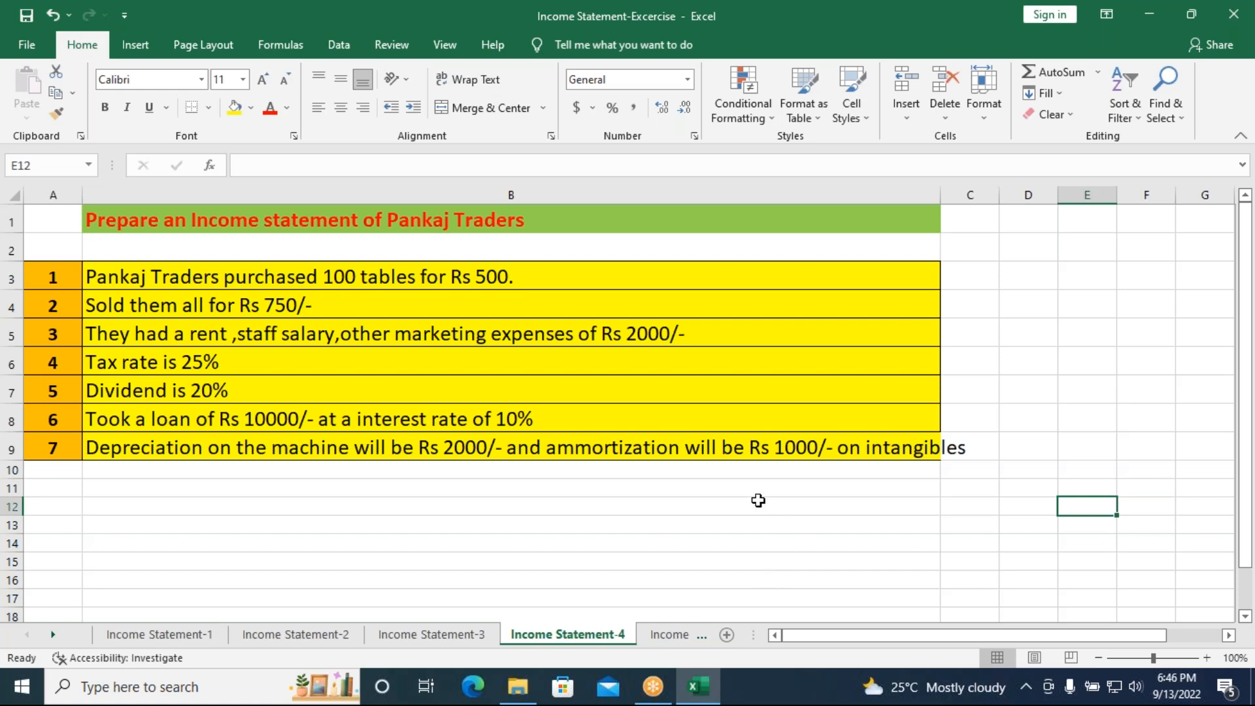
scroll(756, 505, down, 1)
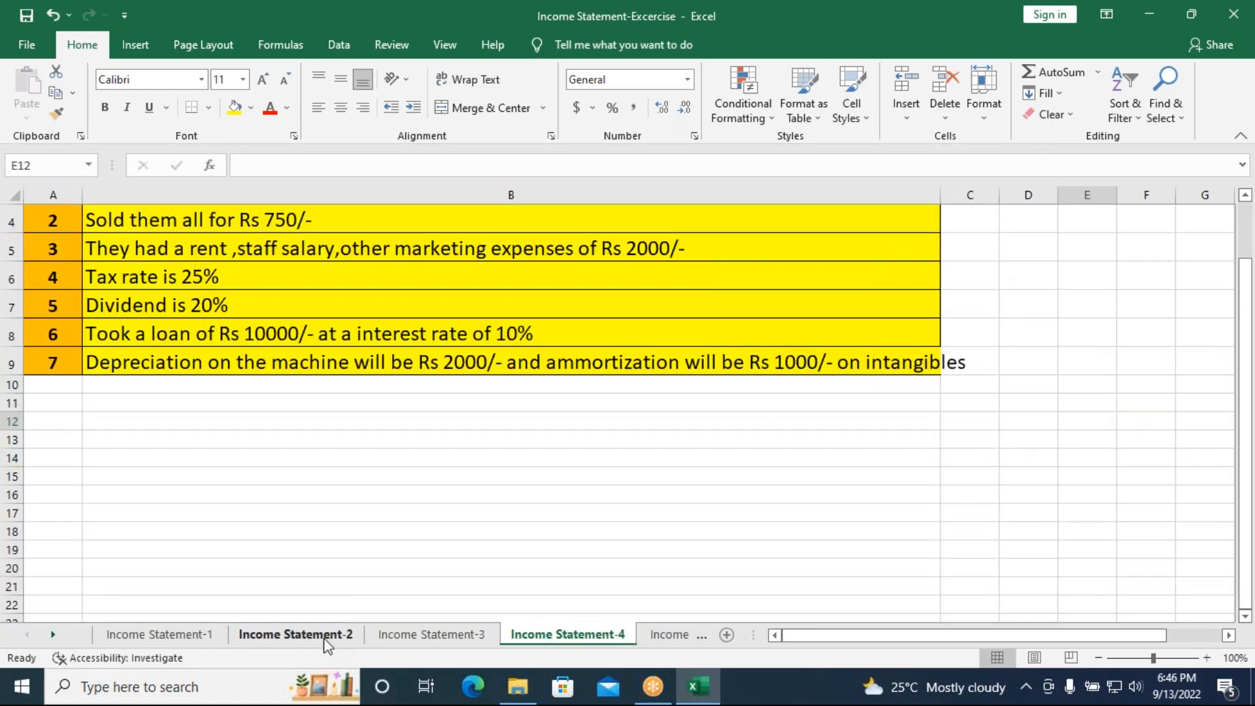
- Copy the particulars column A4:A19 from the Income Statement-1 sheet and paste it at B11 on Income Statement-4
click(314, 637)
click(174, 637)
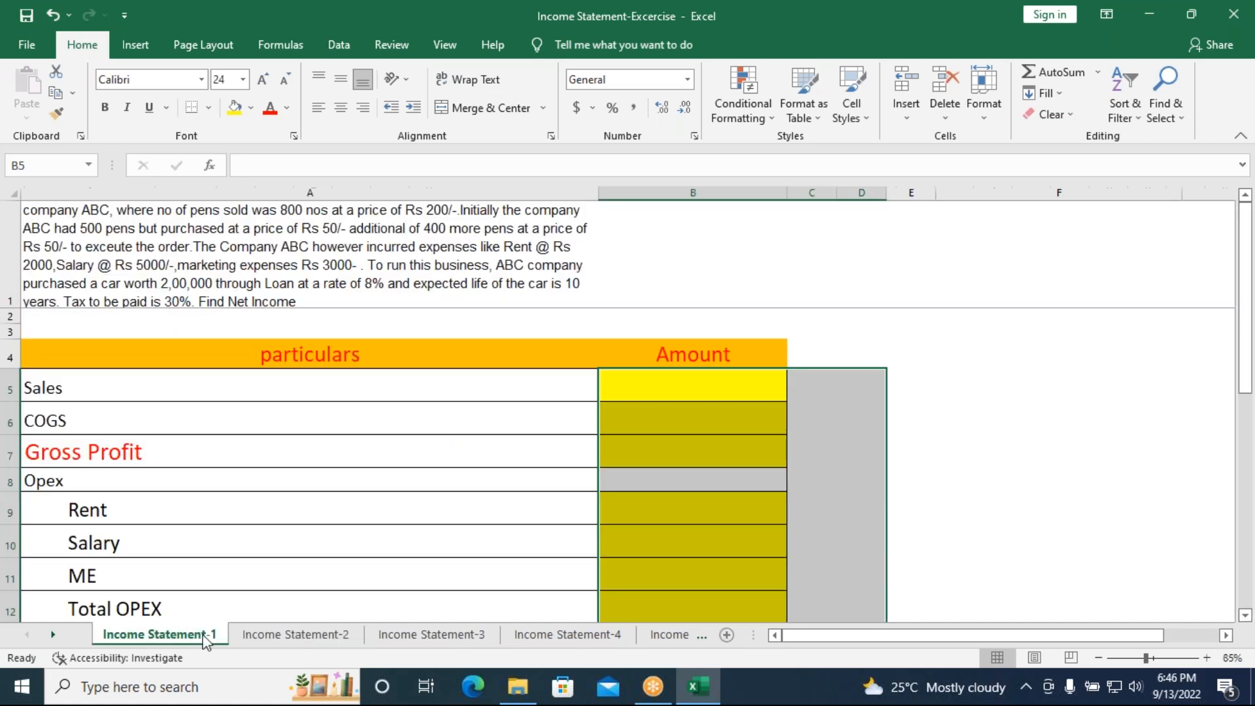
scroll(390, 449, down, 1)
scroll(373, 370, up, 1)
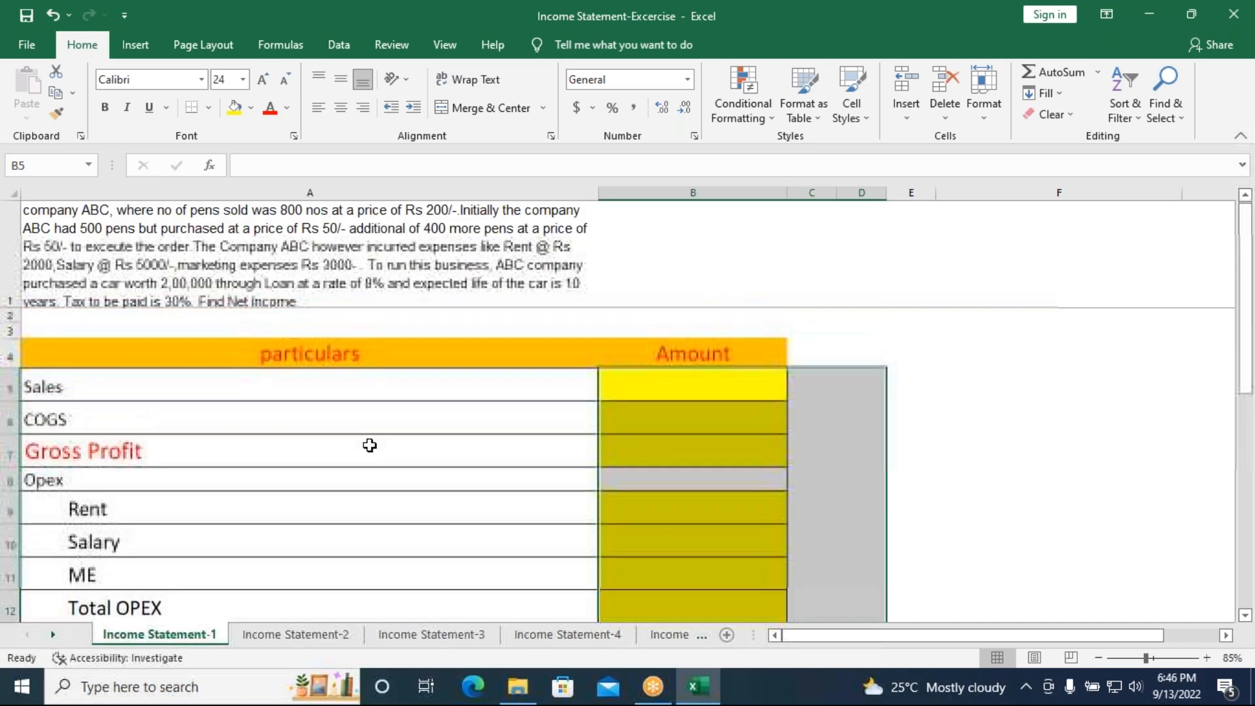
drag(359, 353, 345, 586)
key(ctrl+c)
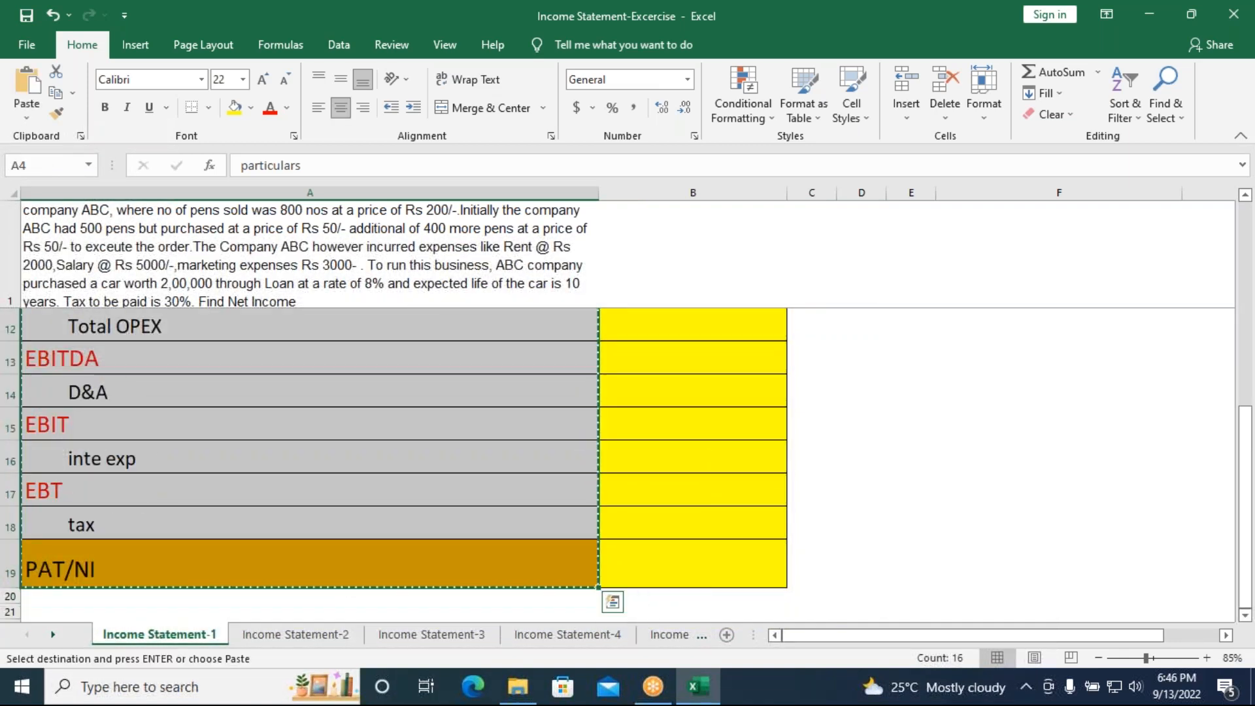
click(568, 634)
click(264, 404)
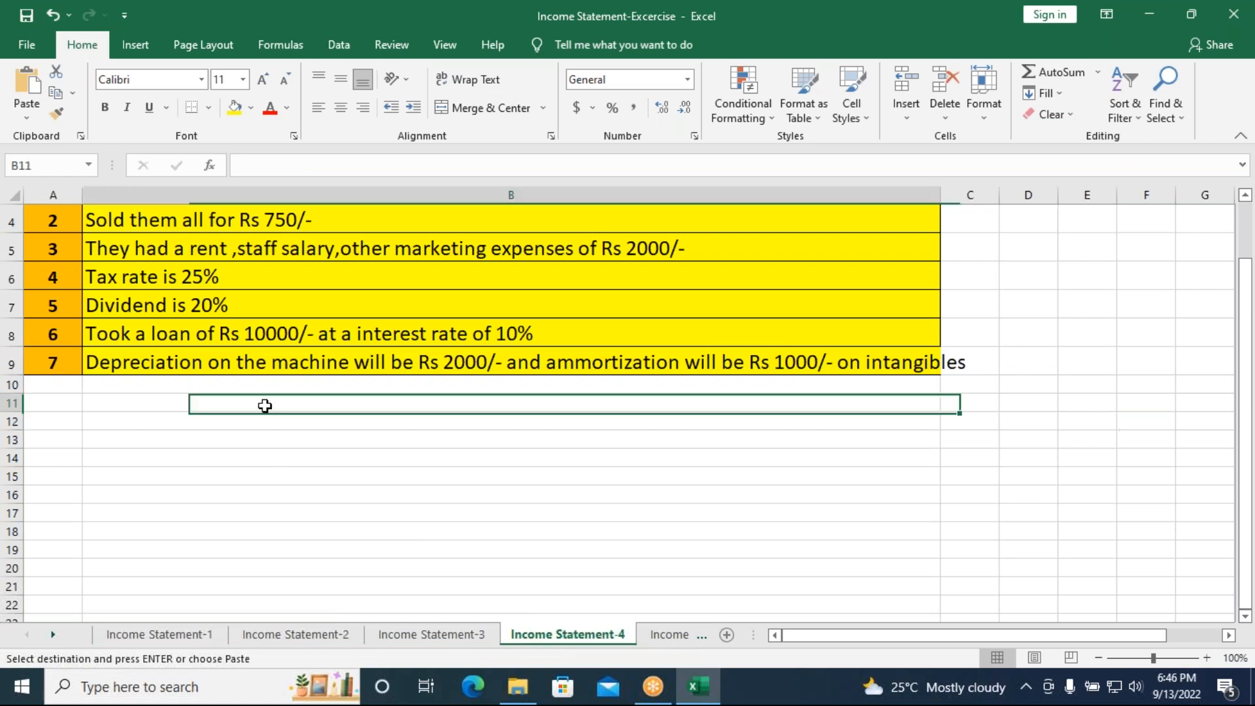
key(ctrl+v)
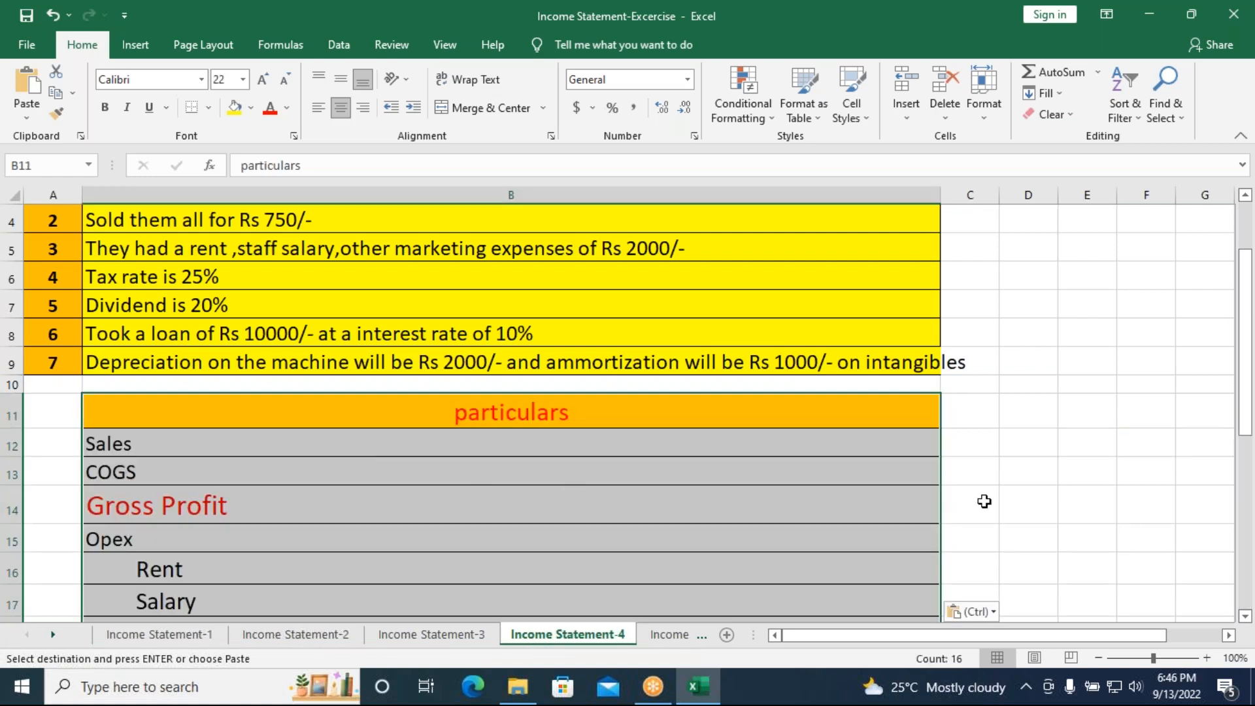
- Increase the font size of the amount cells C12:C29 beside the pasted particulars to 14
scroll(999, 440, down, 1)
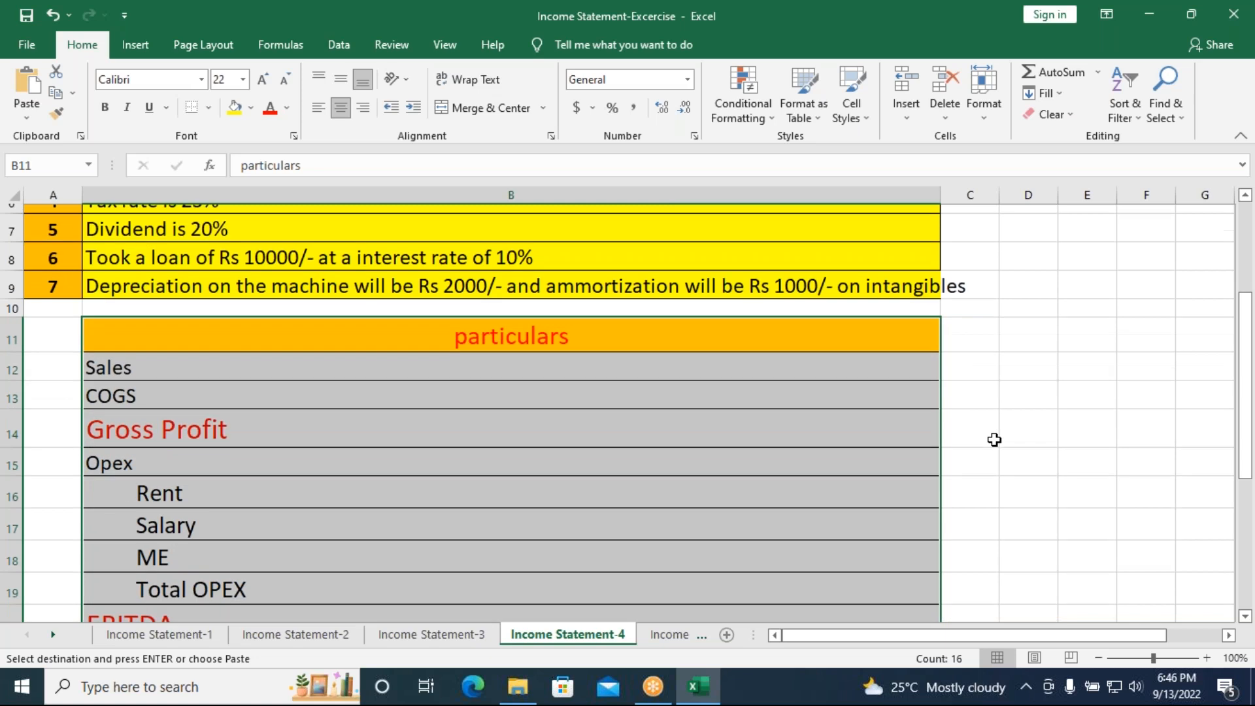
click(972, 359)
drag(972, 358, 963, 562)
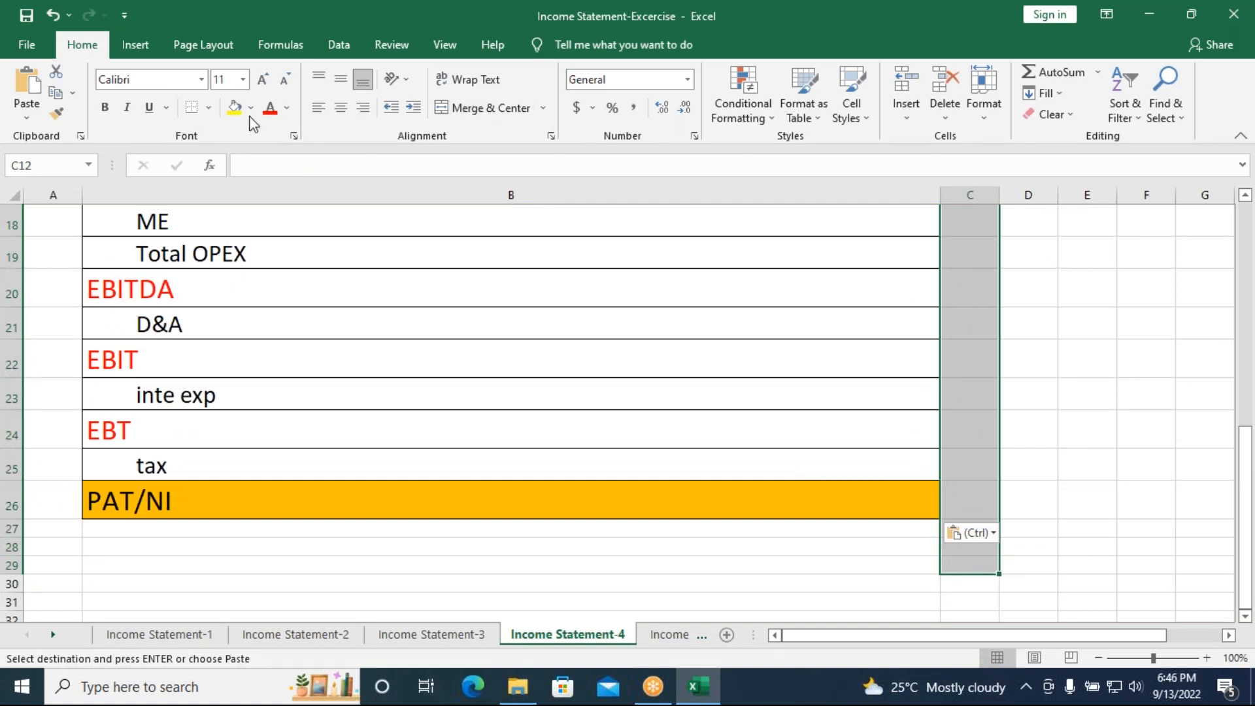
double_click(261, 82)
scroll(909, 432, up, 5)
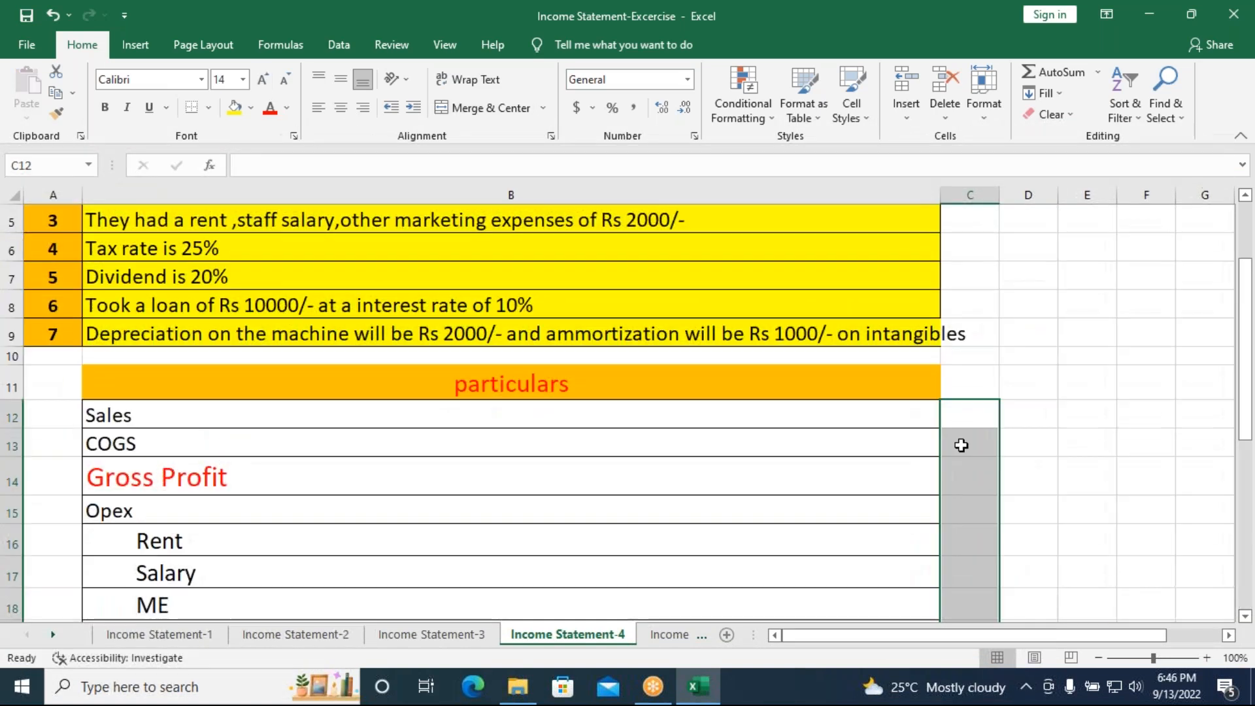
- Enter the purchase working row in E12:G12 with the label pur, quantity 100 and rate 500
click(968, 416)
scroll(575, 489, up, 1)
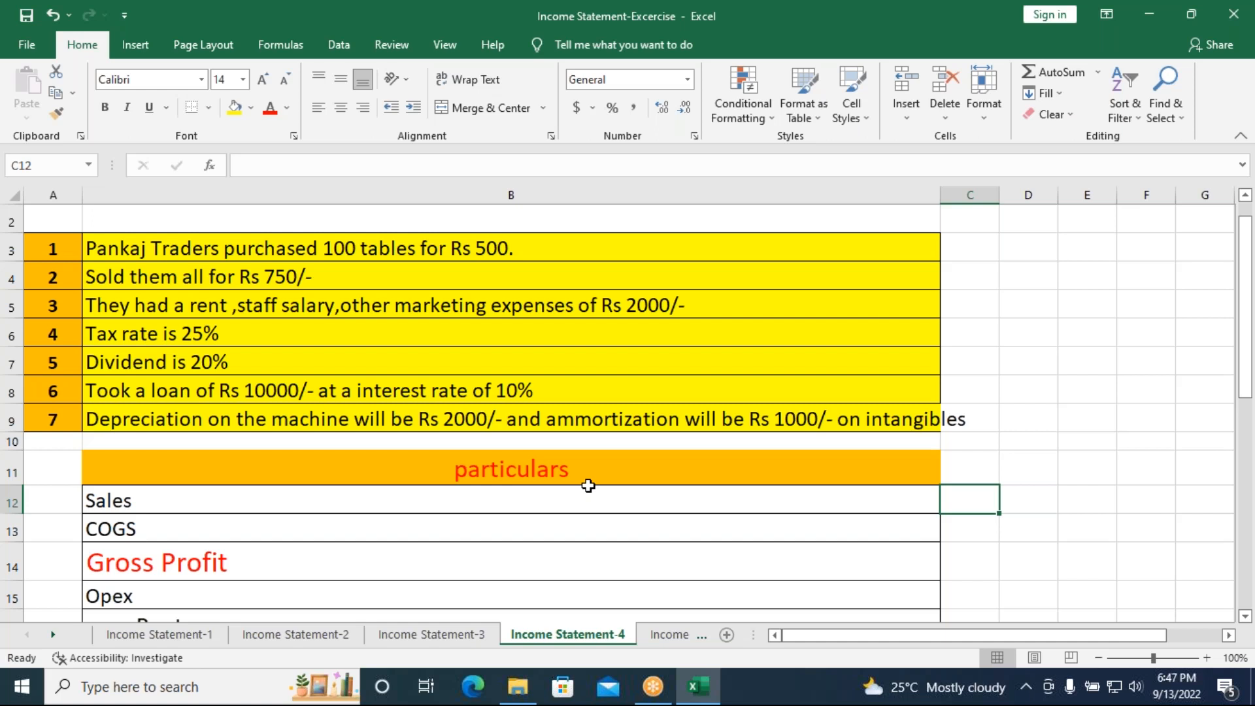
click(1044, 507)
click(1078, 510)
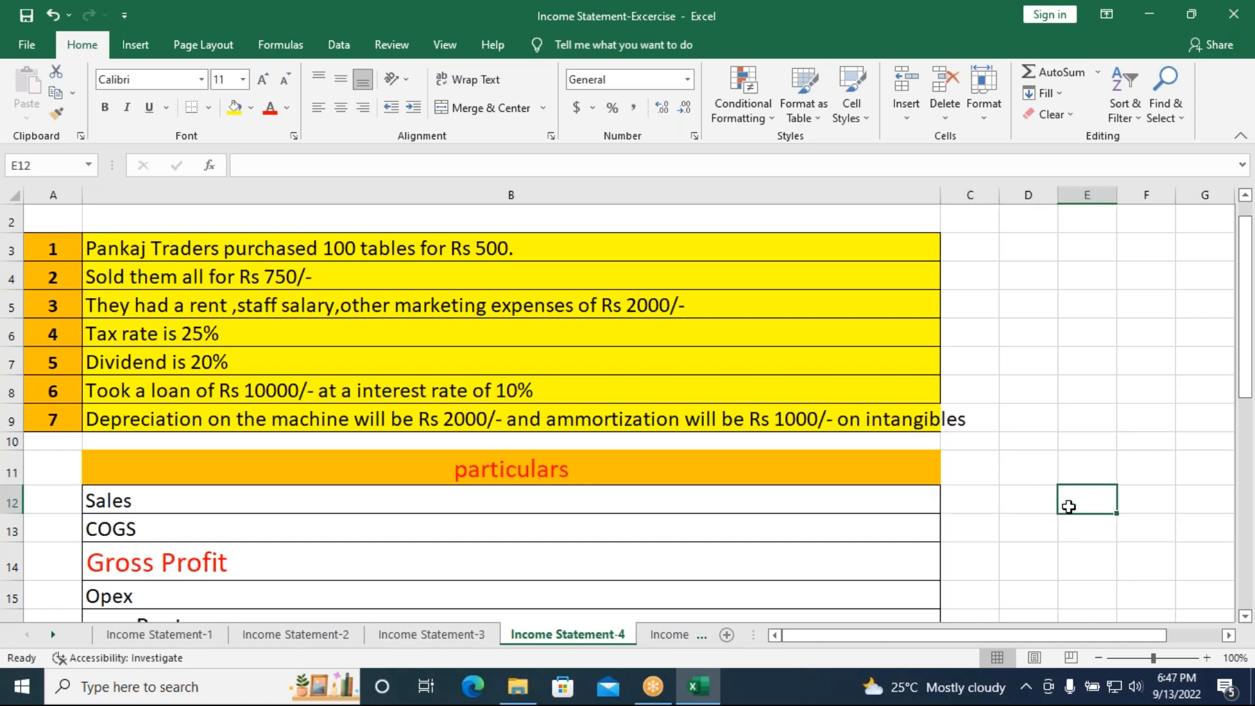
click(1046, 500)
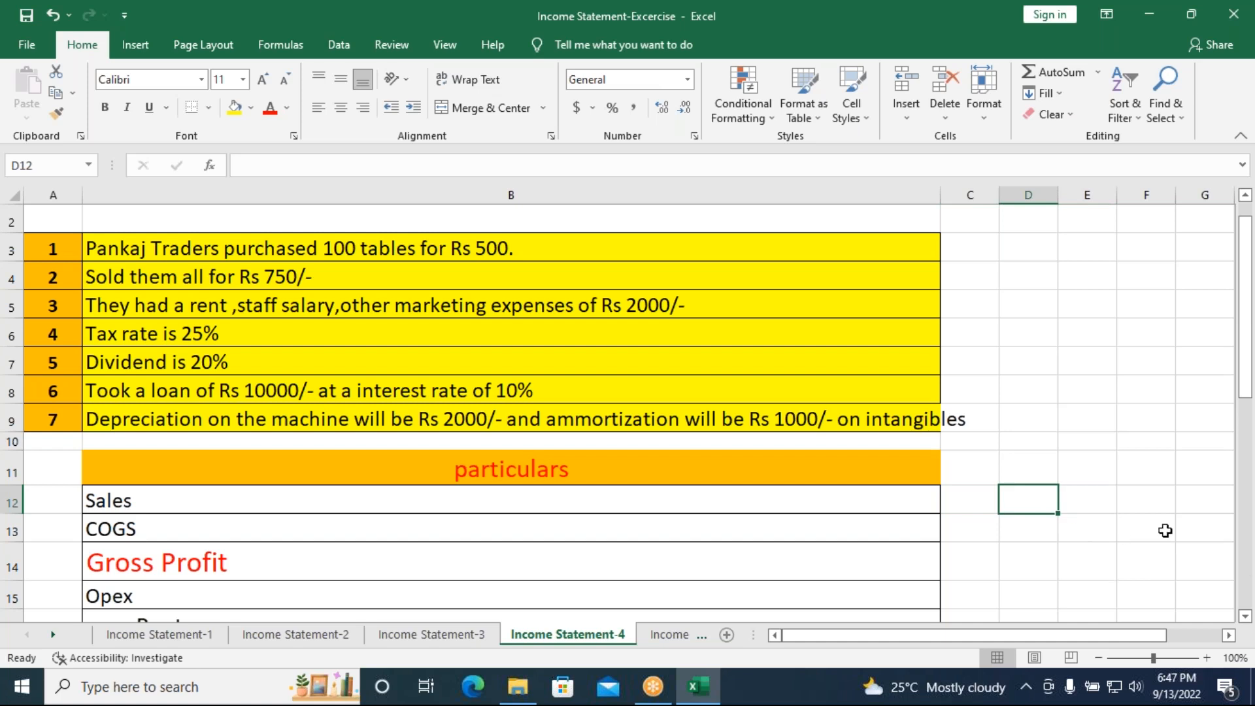
click(1103, 505)
text(pur)
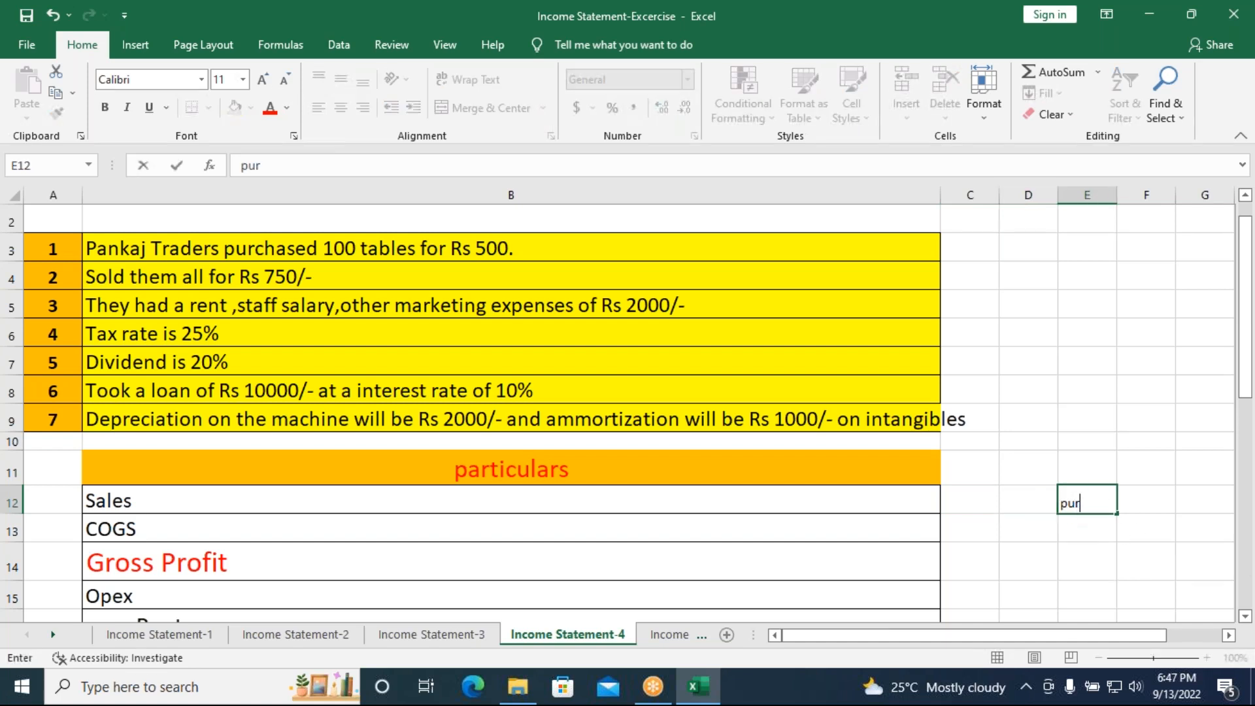
key(Tab)
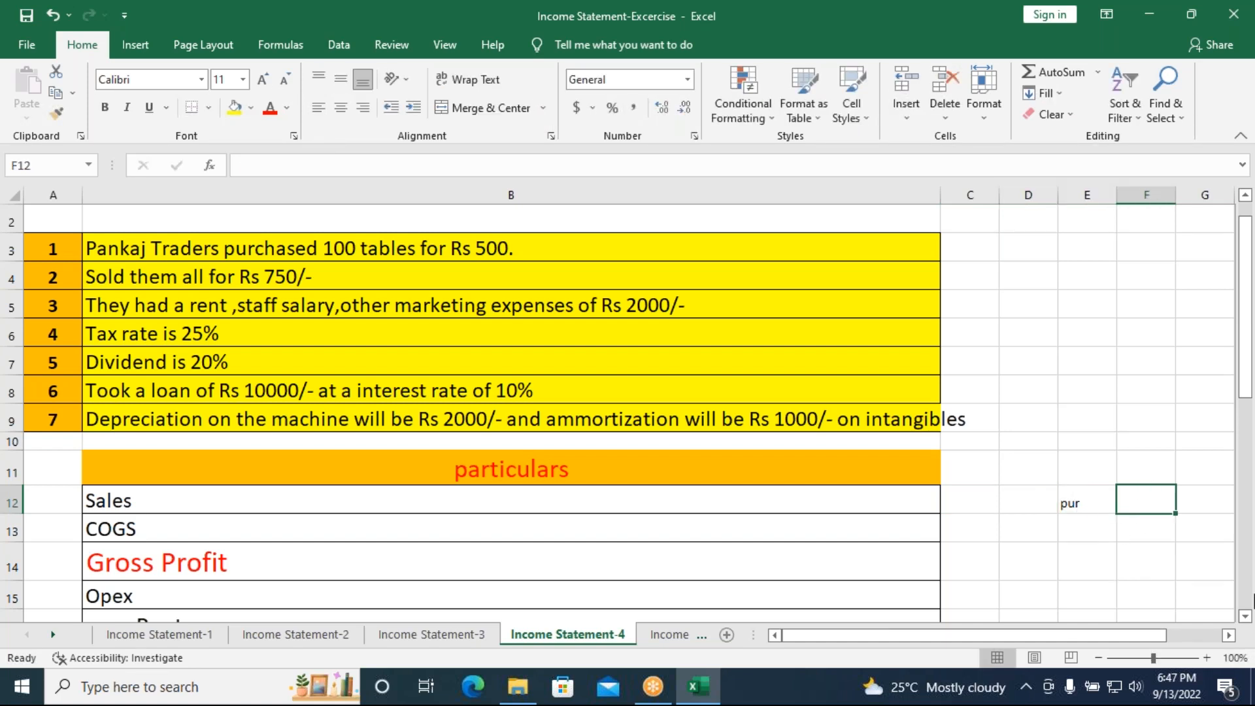
text(100)
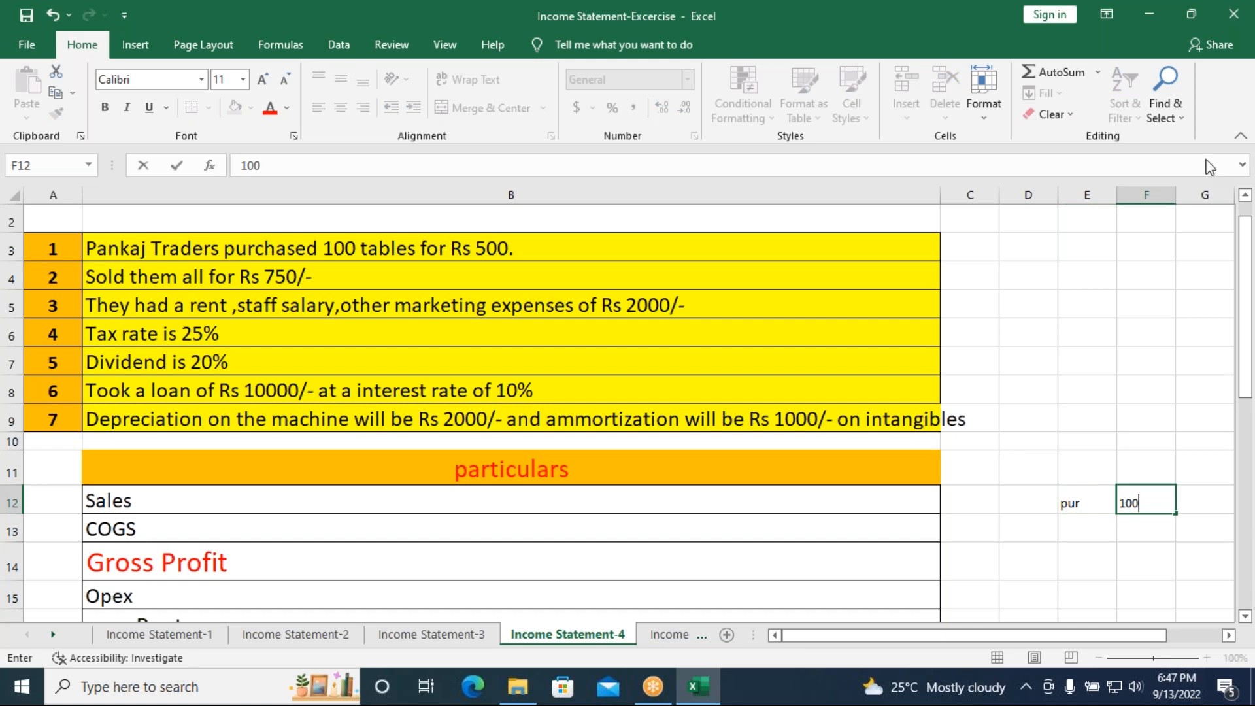
click(1244, 155)
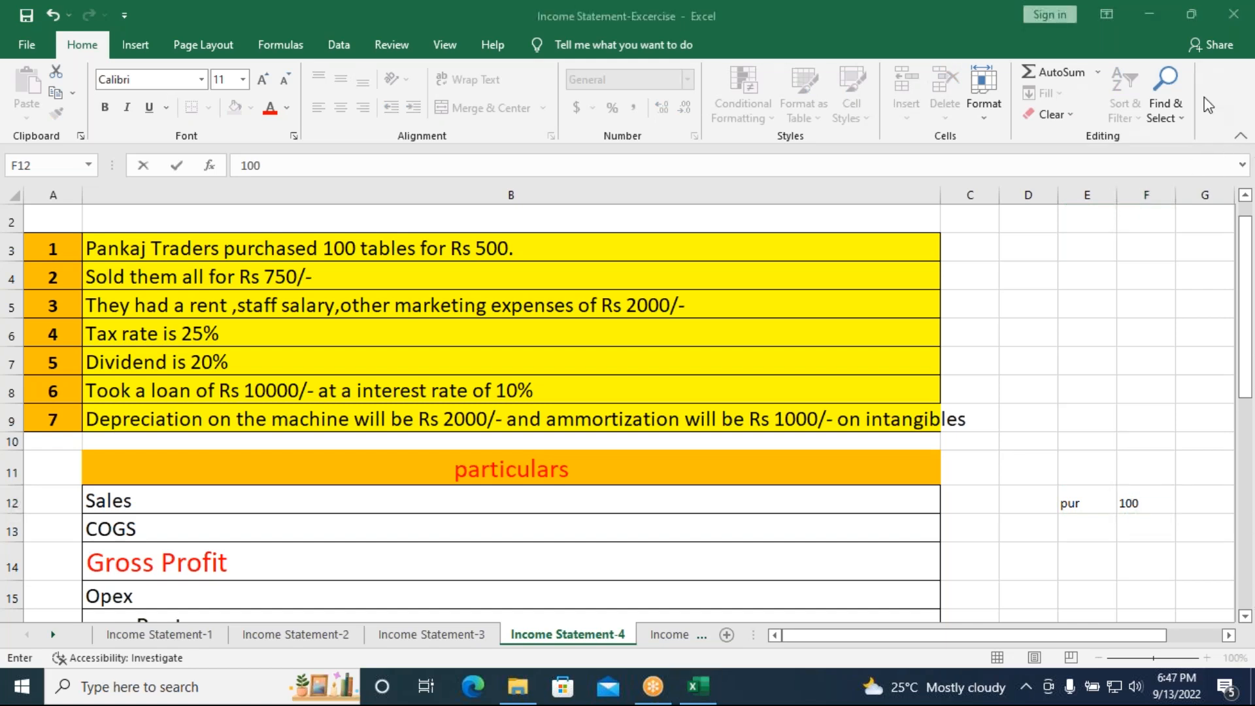
click(1197, 501)
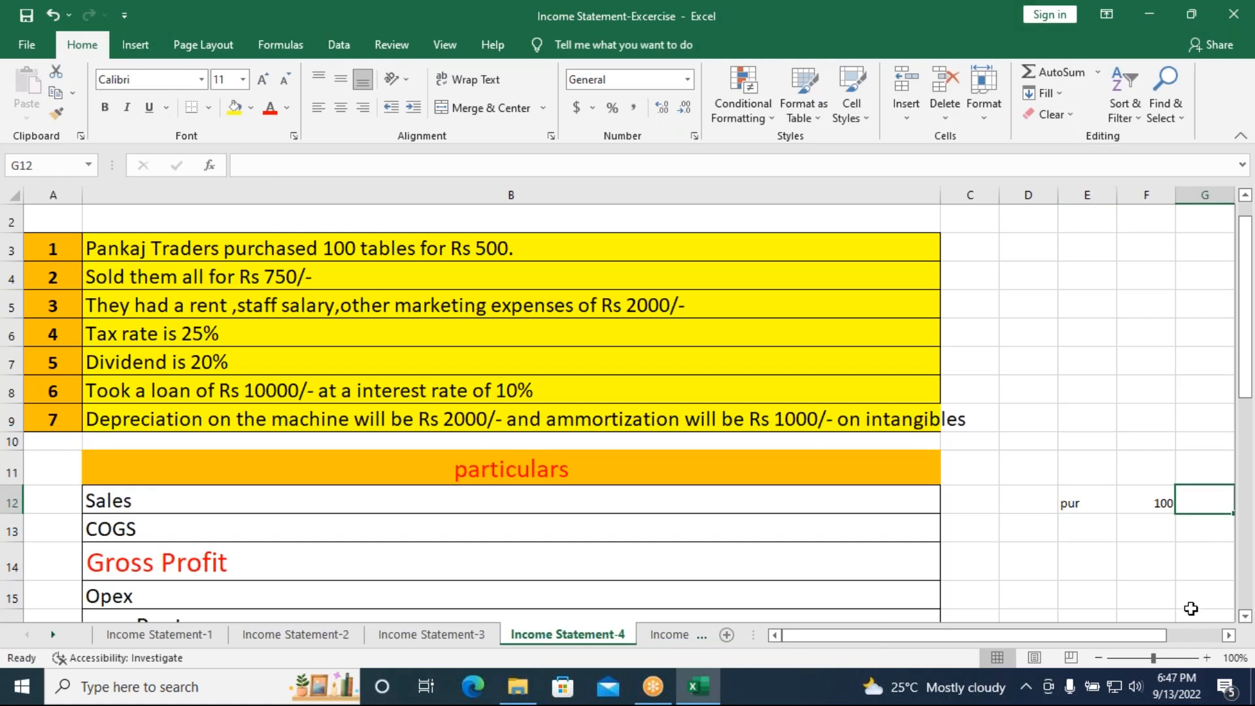
text(500)
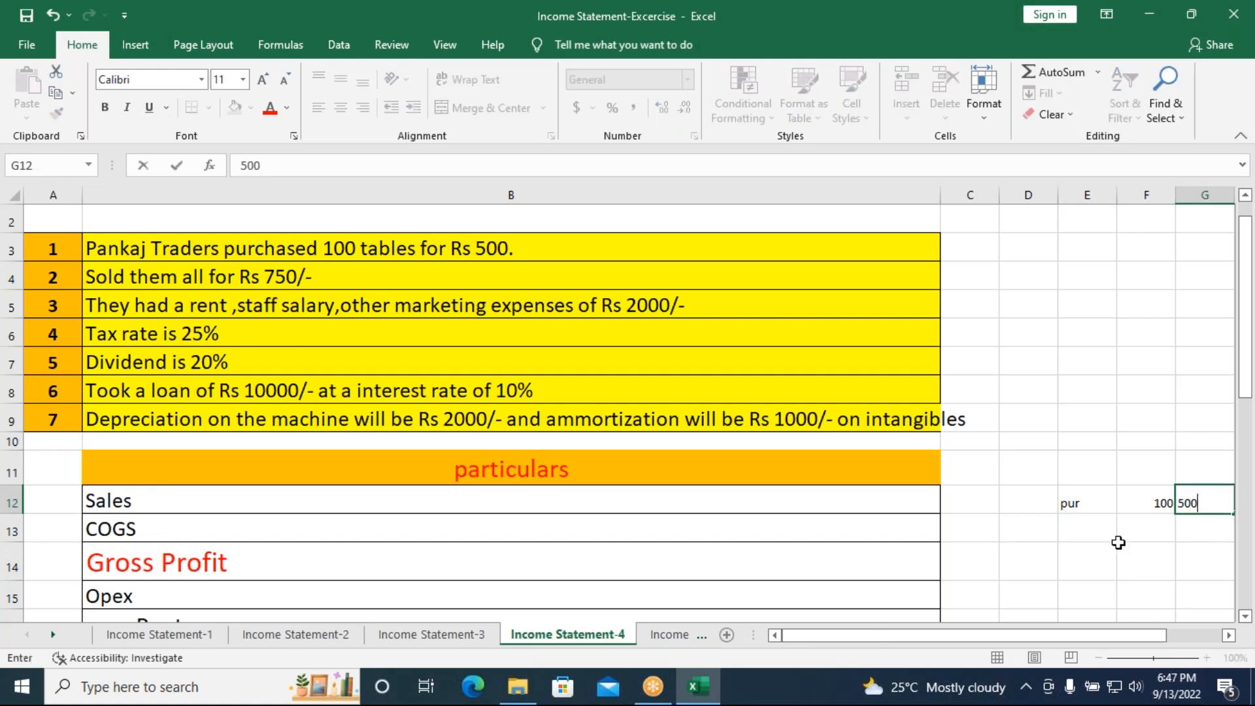
- Enter the sales working row in E13:G13 with the label sales, quantity 100 and rate 750
click(1100, 531)
text(sales)
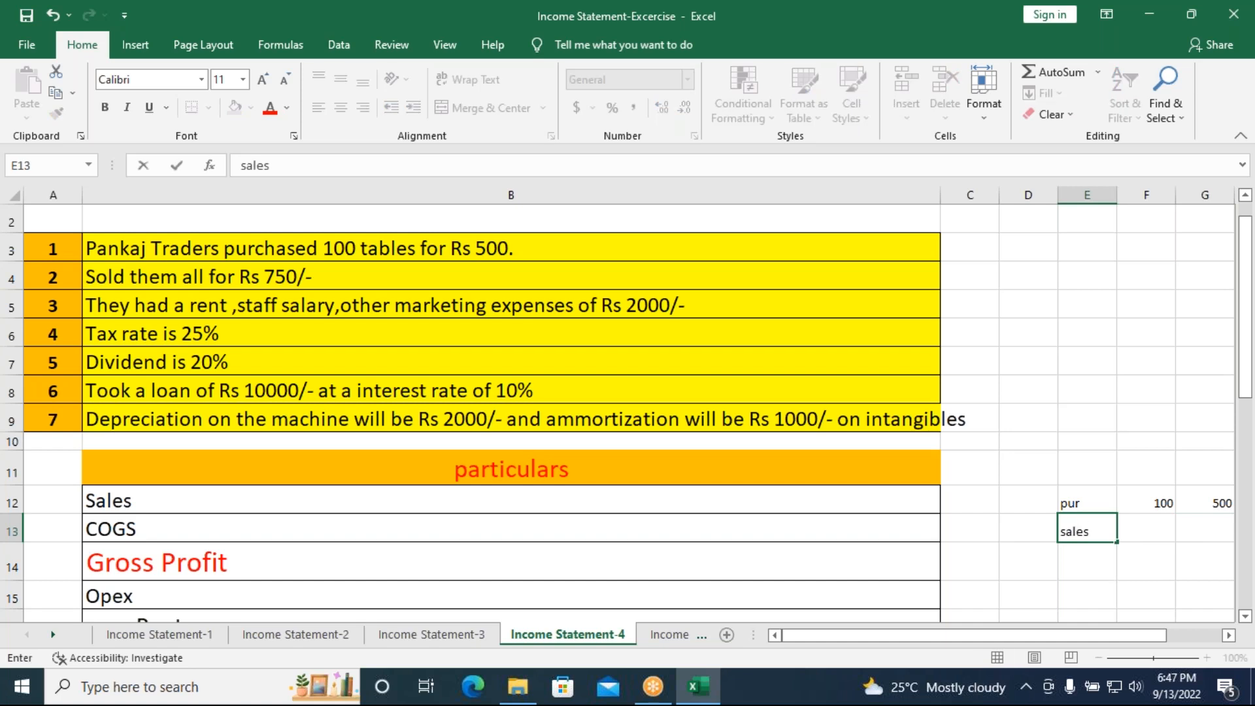
key(Tab)
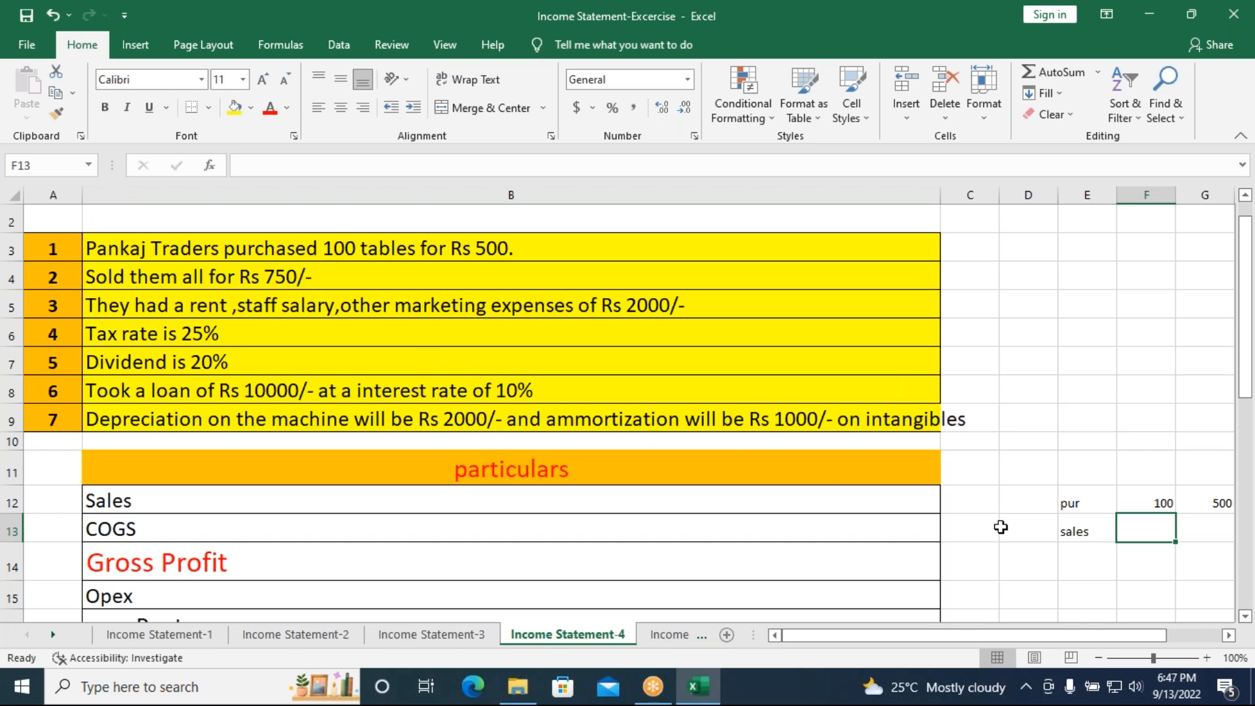
text(100)
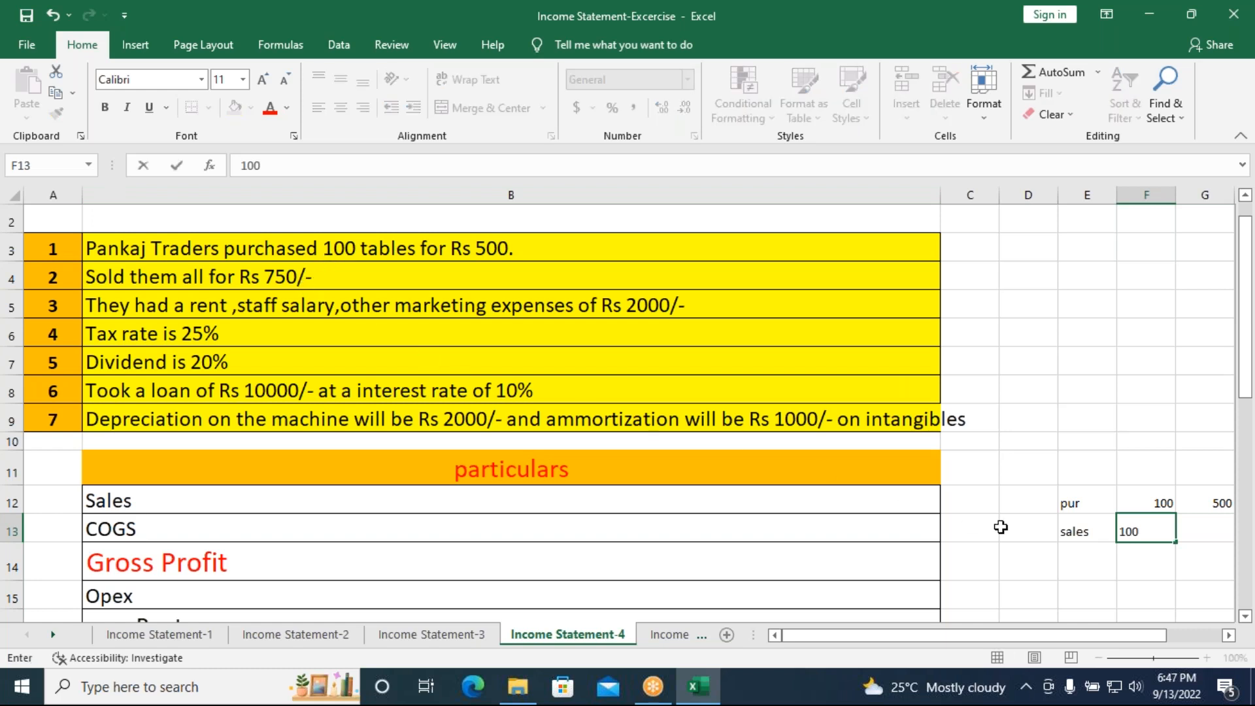
key(Tab)
text(750)
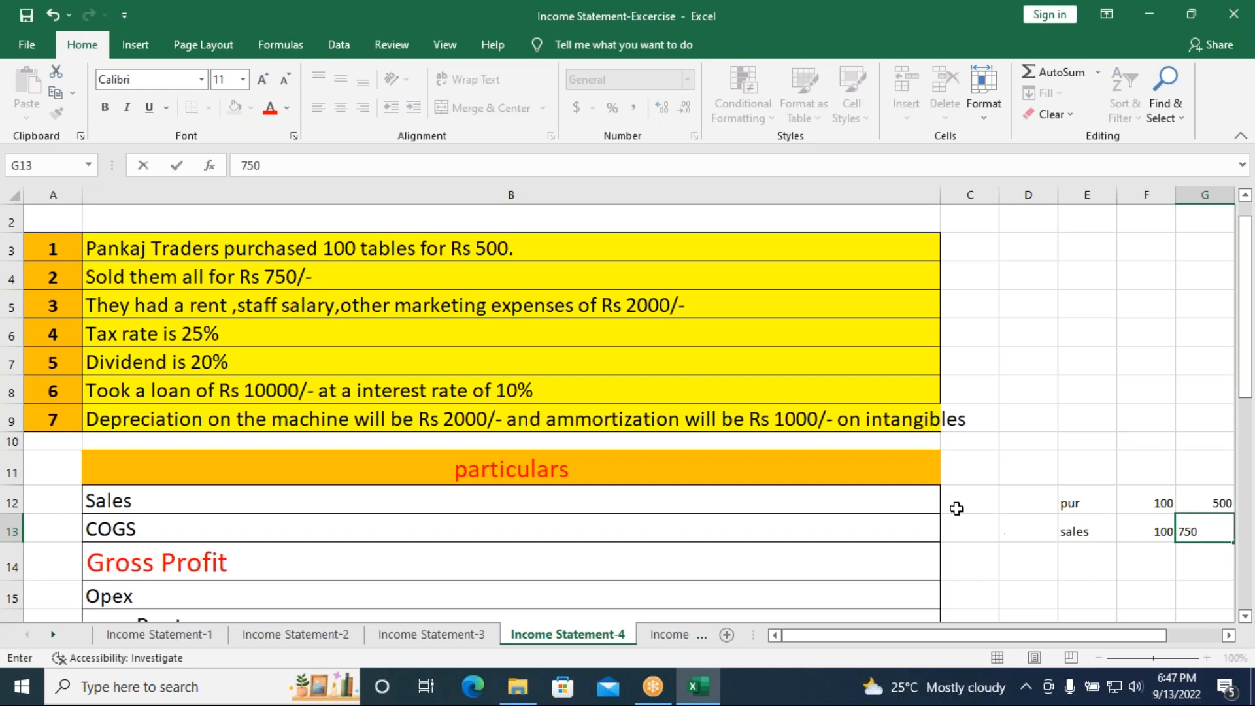
click(994, 567)
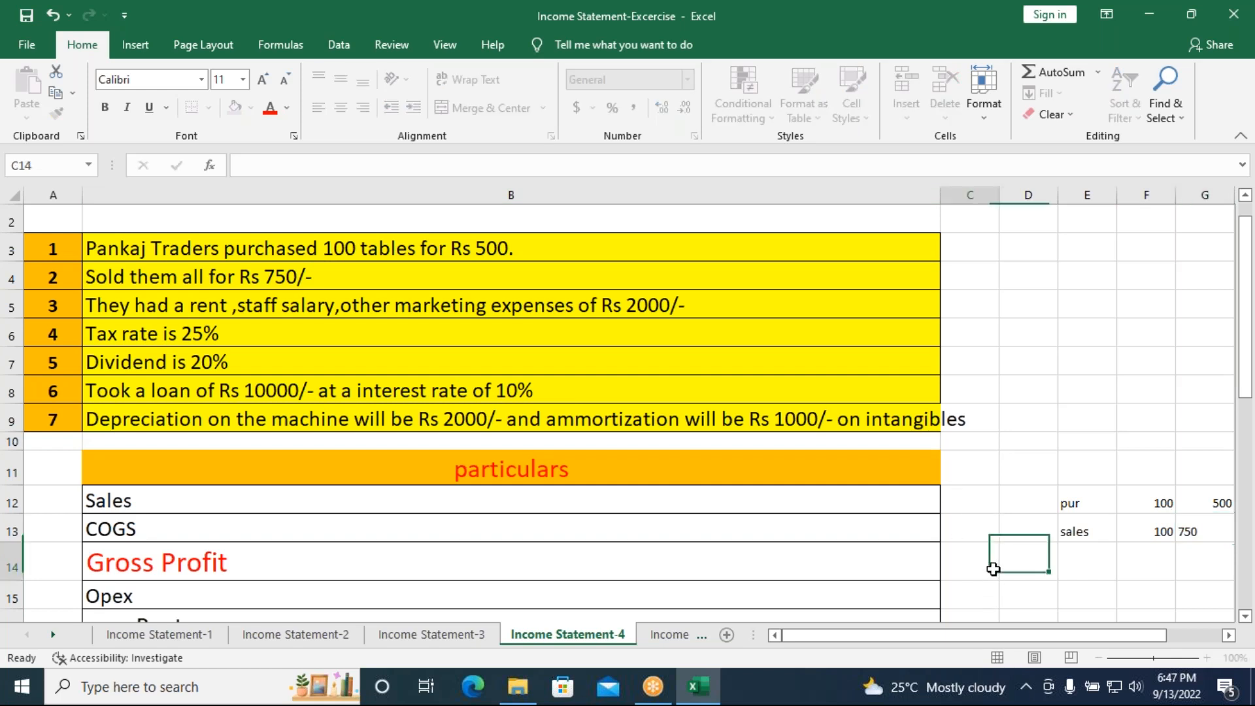
click(961, 499)
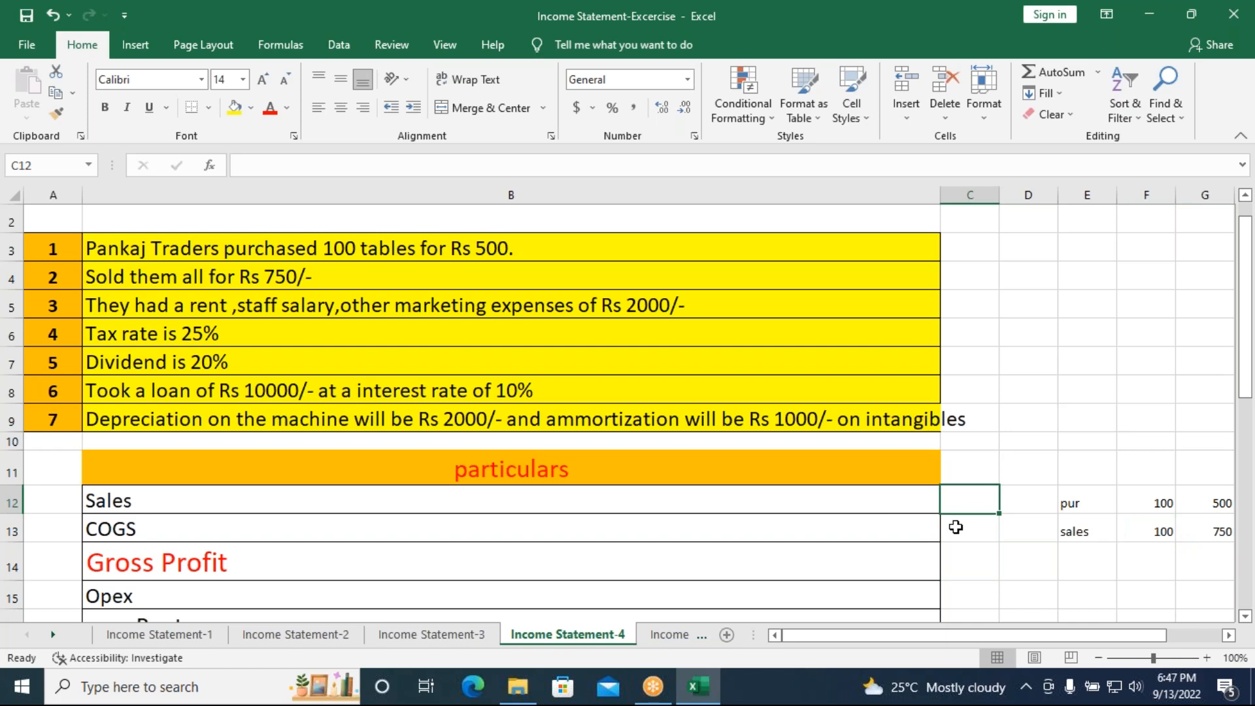
- Add the headings qty in F11 and rate in G11 above the purchase and sales working rows
click(1153, 482)
text(qty)
key(Tab)
text(rat)
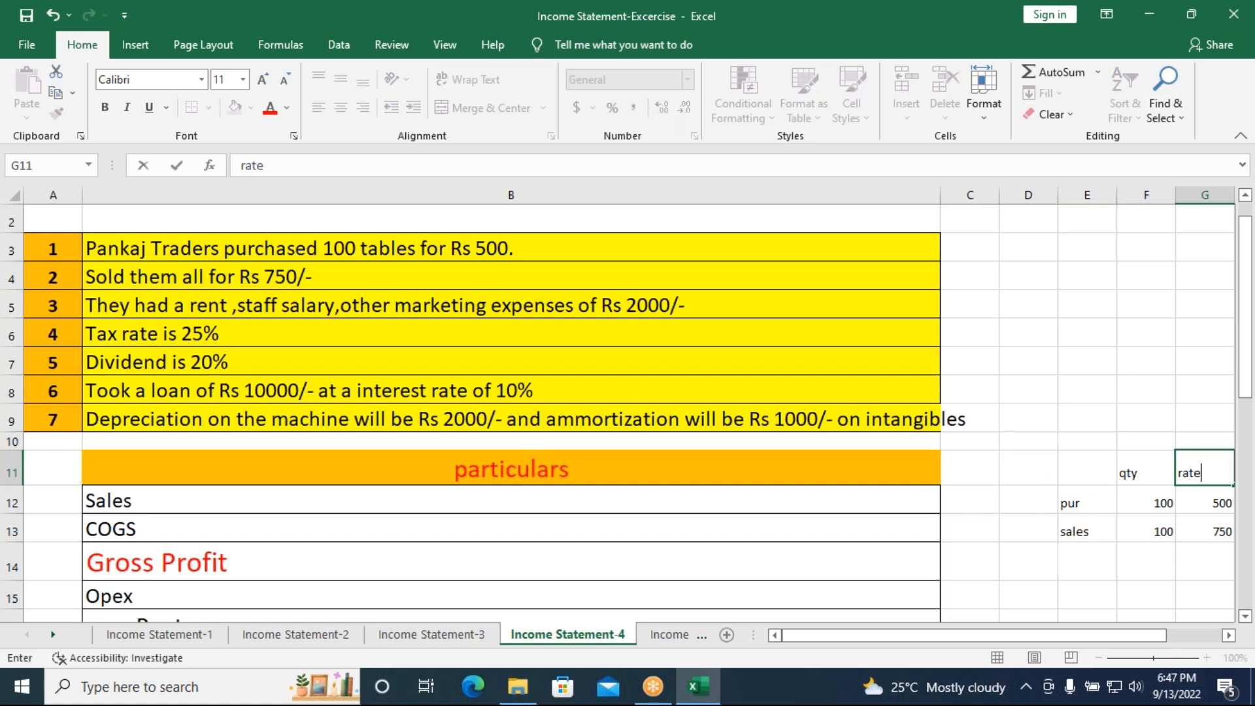
- Calculate the Sales amount in C12 with the formula =100*750
click(967, 496)
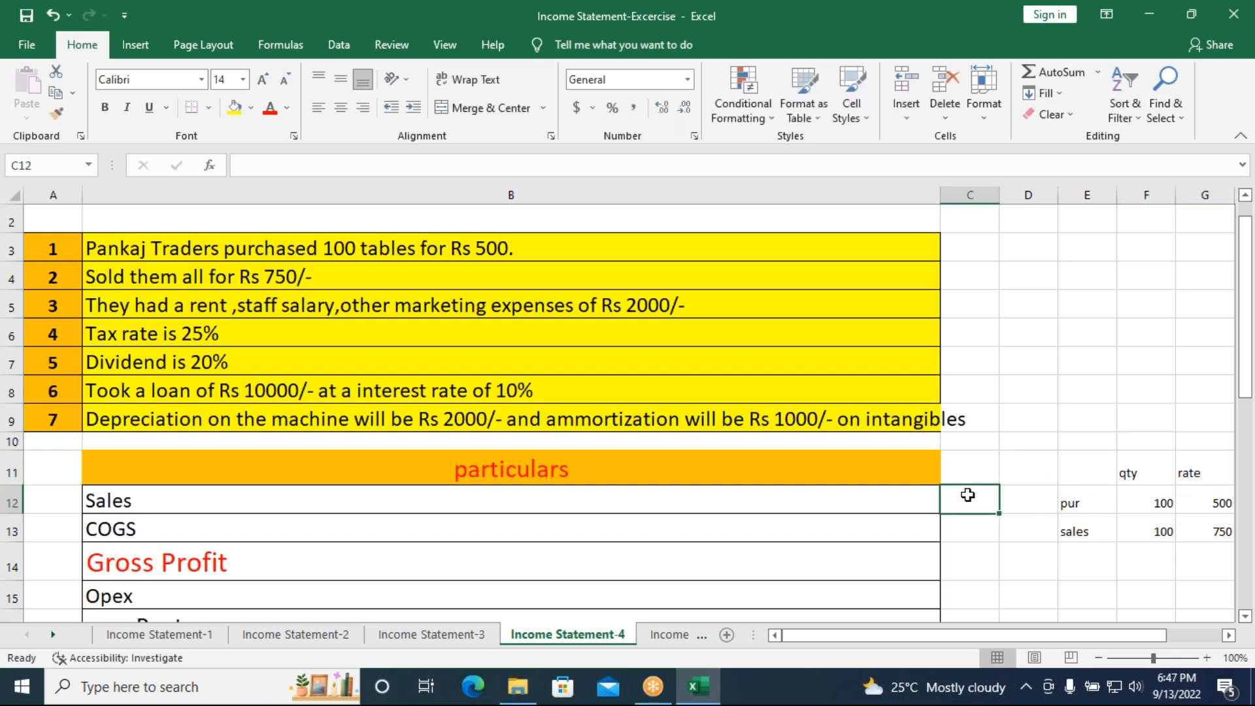
text(=100*750)
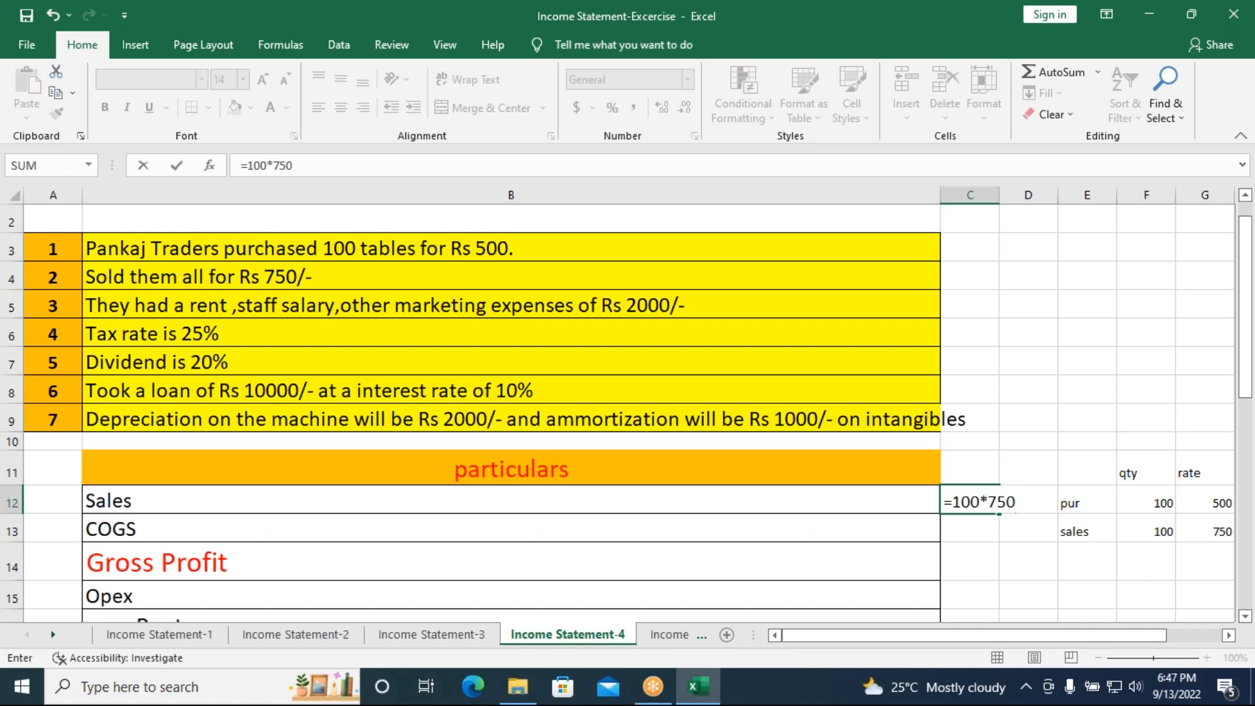
key(Return)
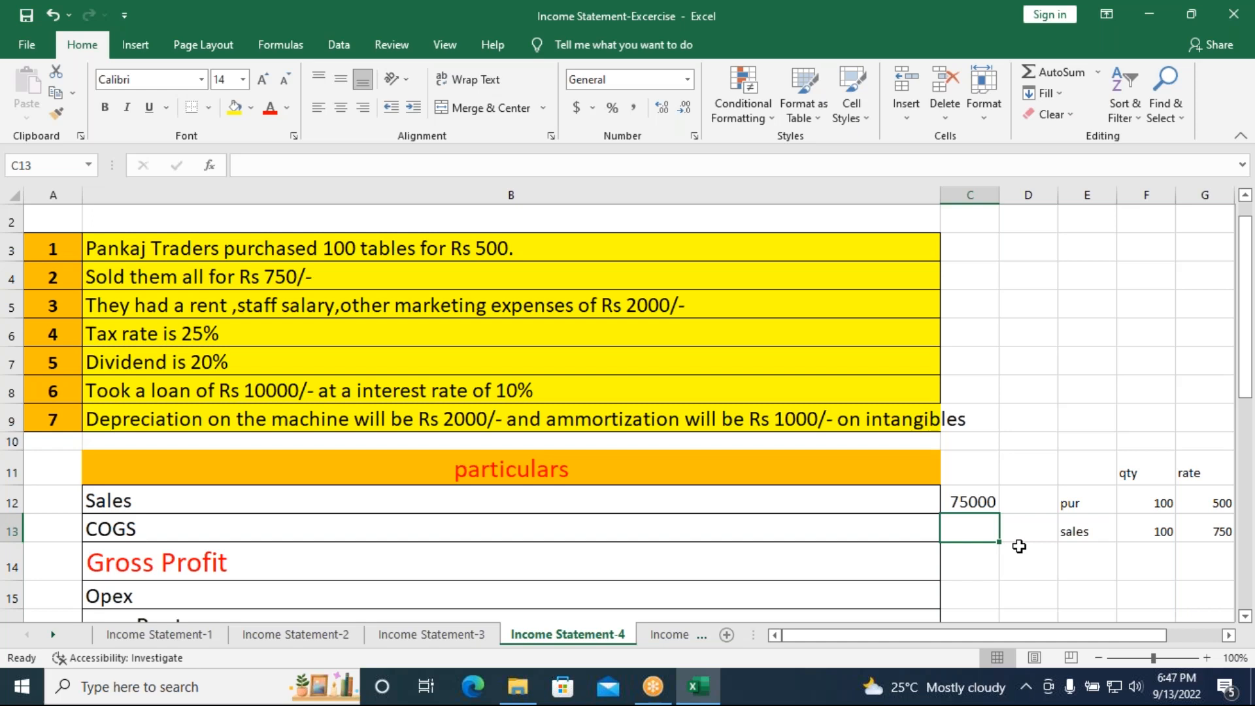
- Calculate the COGS amount in C13 with the formula =100*500
text(=)
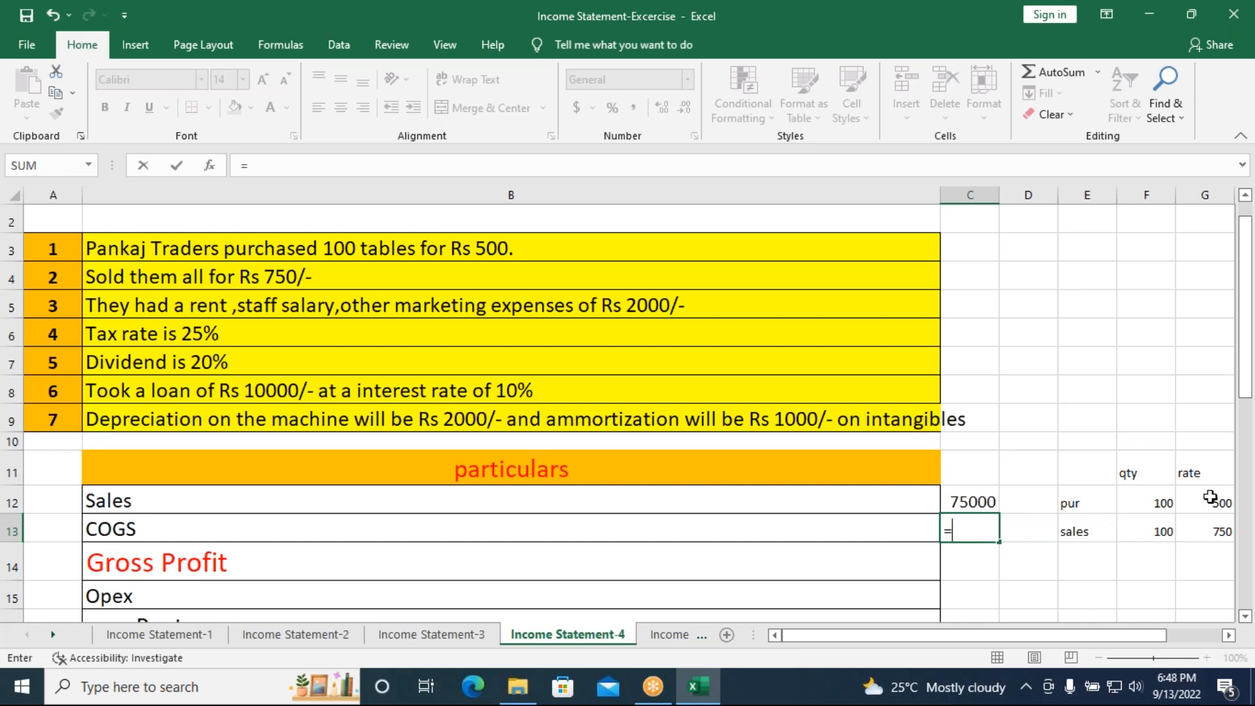
text(100*)
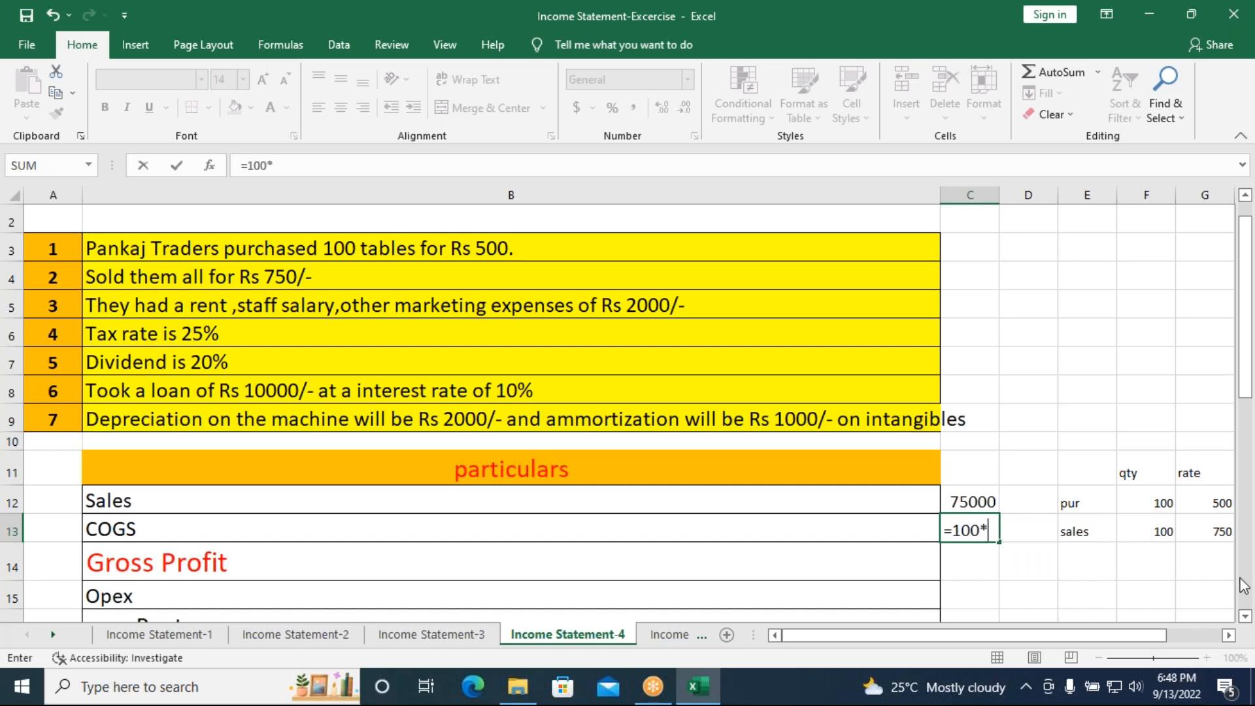
text(500)
key(Return)
click(969, 527)
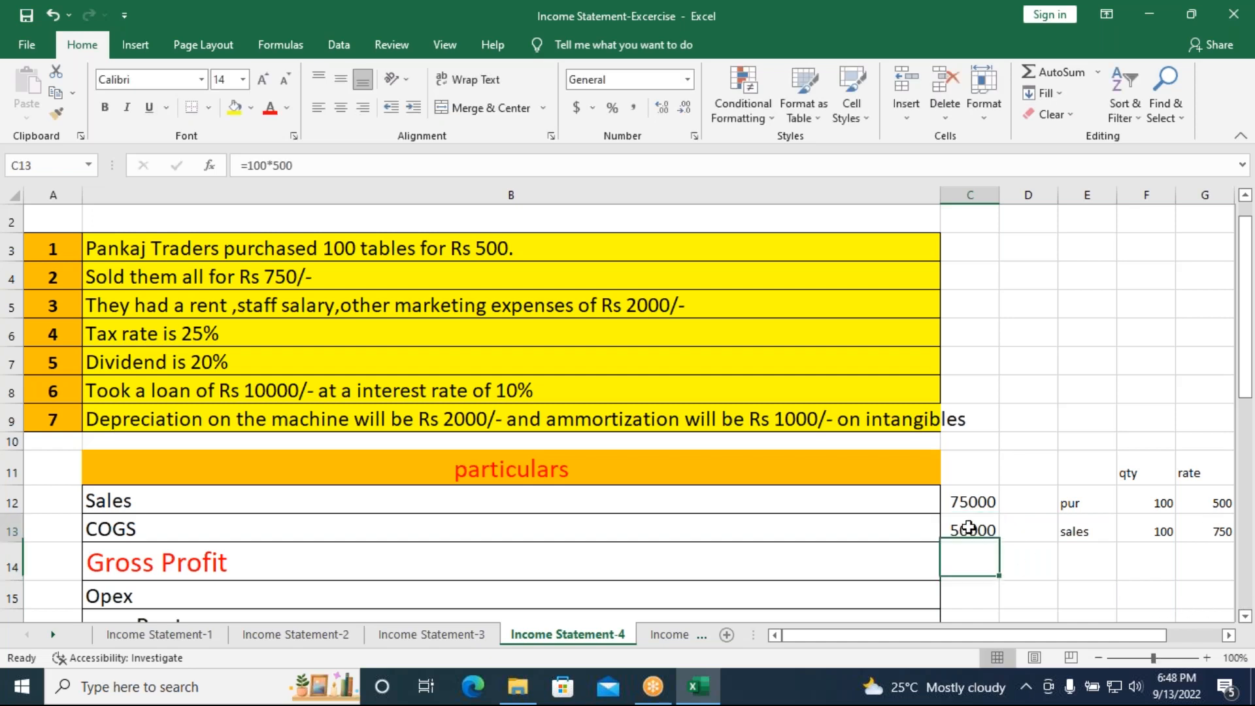
- Calculate Gross Profit in C14 as Sales minus COGS with the formula =C12-C13
click(974, 567)
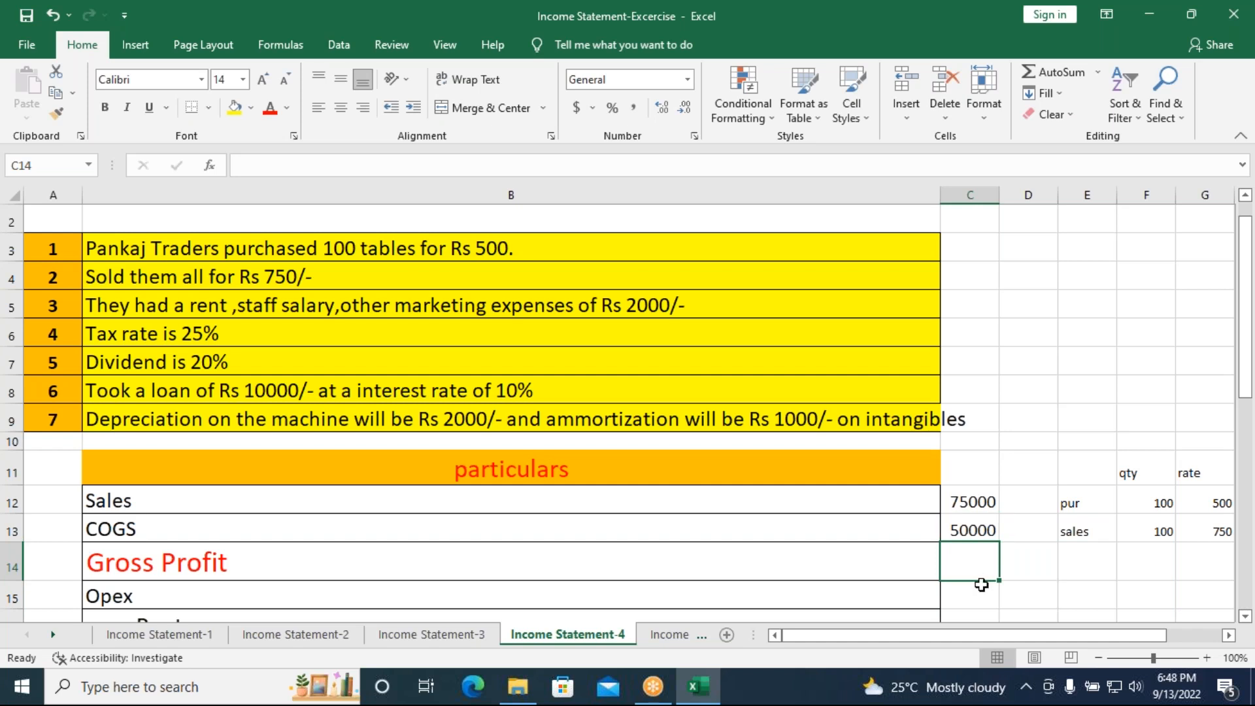
text(=)
click(978, 502)
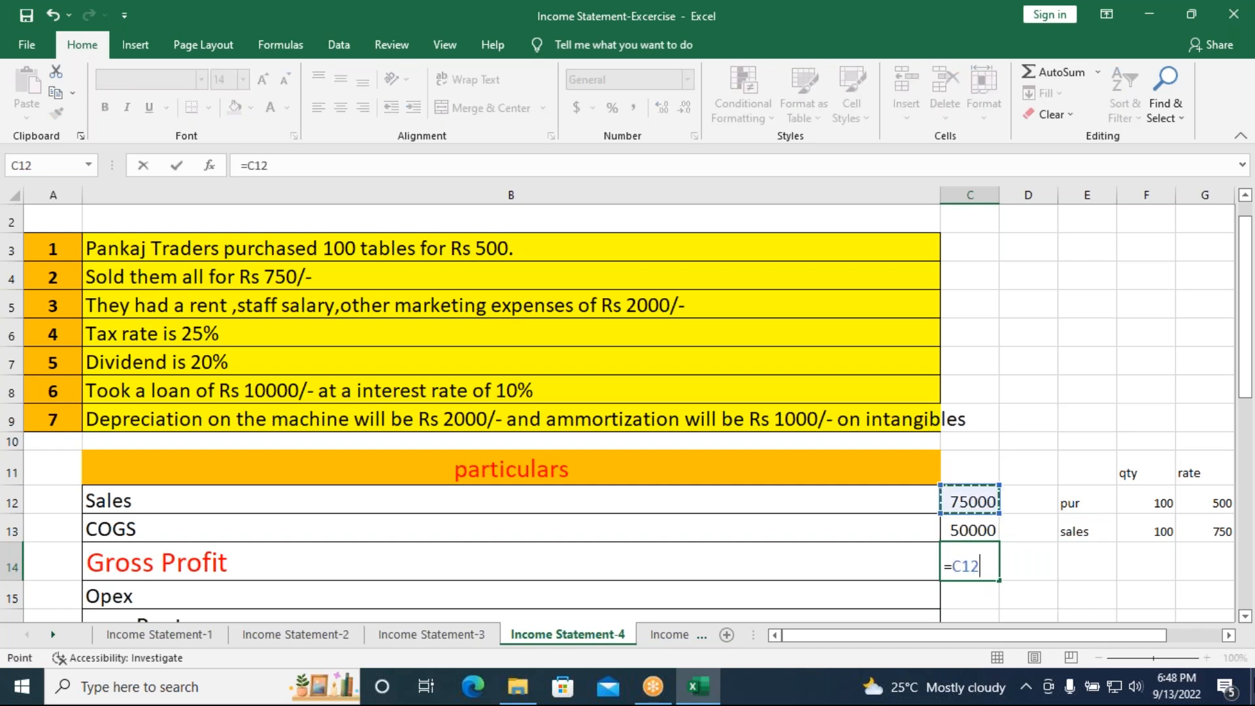
text(-)
click(962, 531)
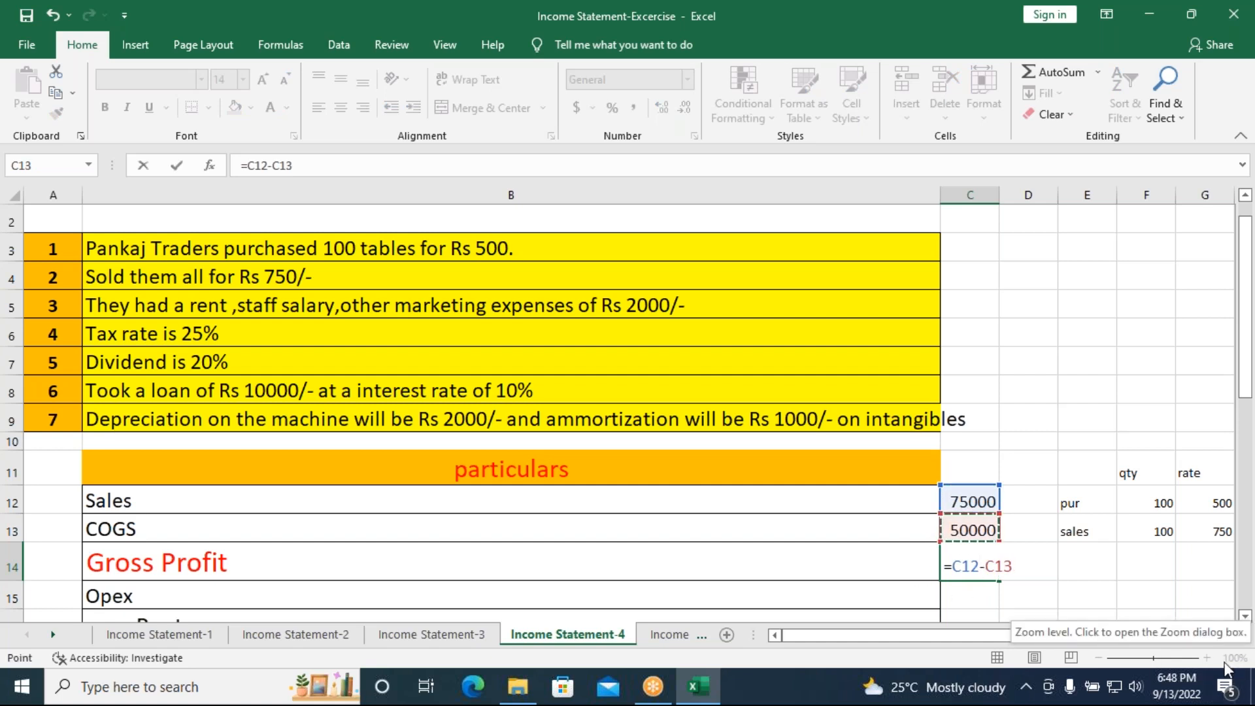
key(Return)
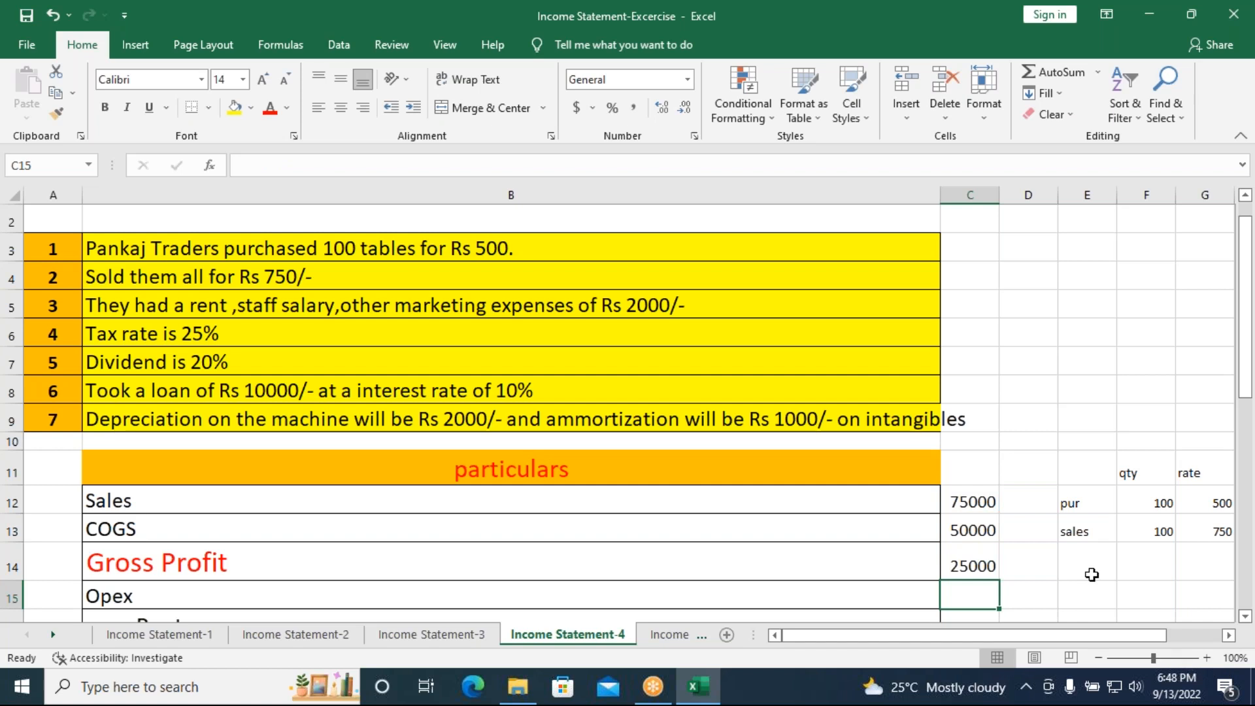
- Enter the Total OPEX amount in C19 as =2000, from the rent, salary and marketing expenses in the exercise
scroll(1091, 575, down, 1)
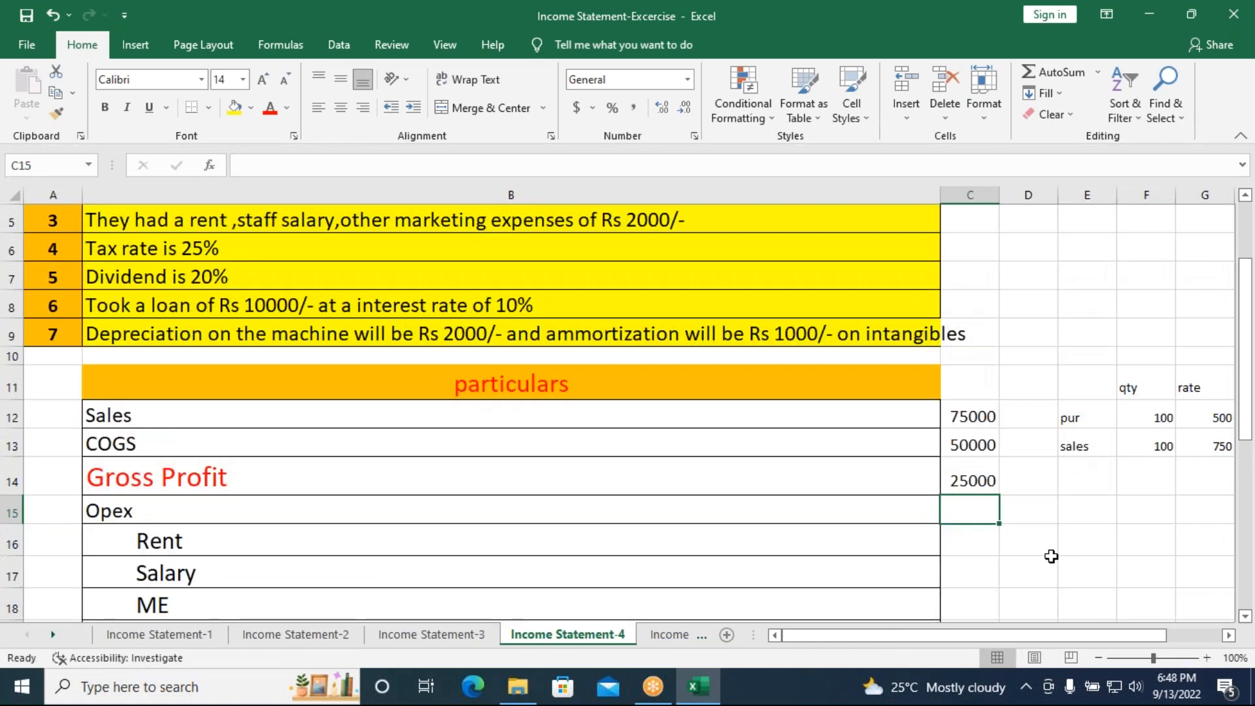
scroll(1051, 557, down, 1)
click(964, 549)
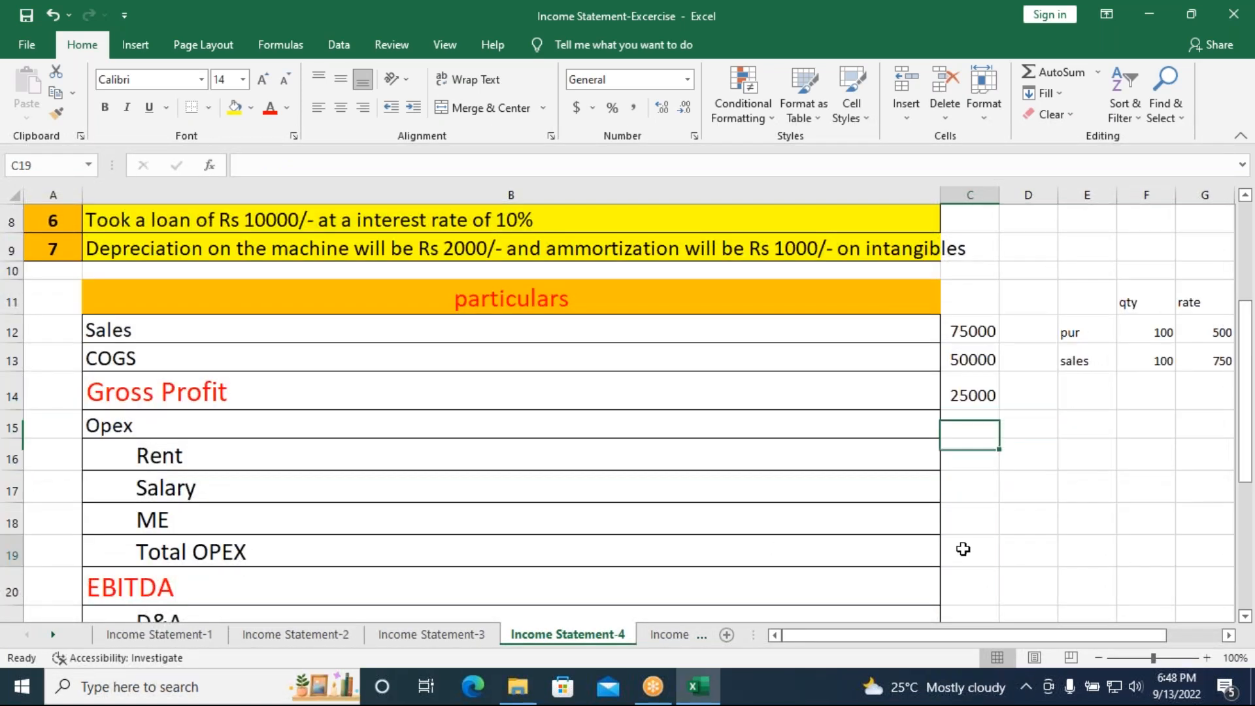
scroll(744, 479, up, 2)
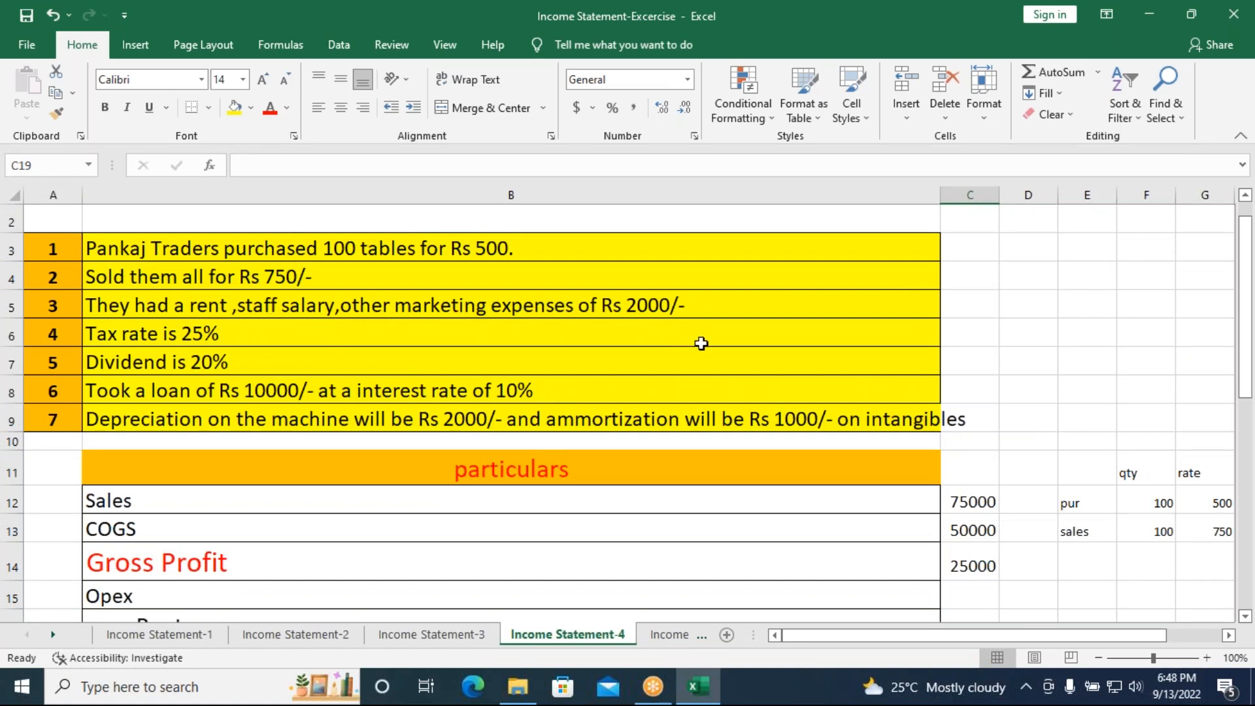
scroll(713, 351, down, 2)
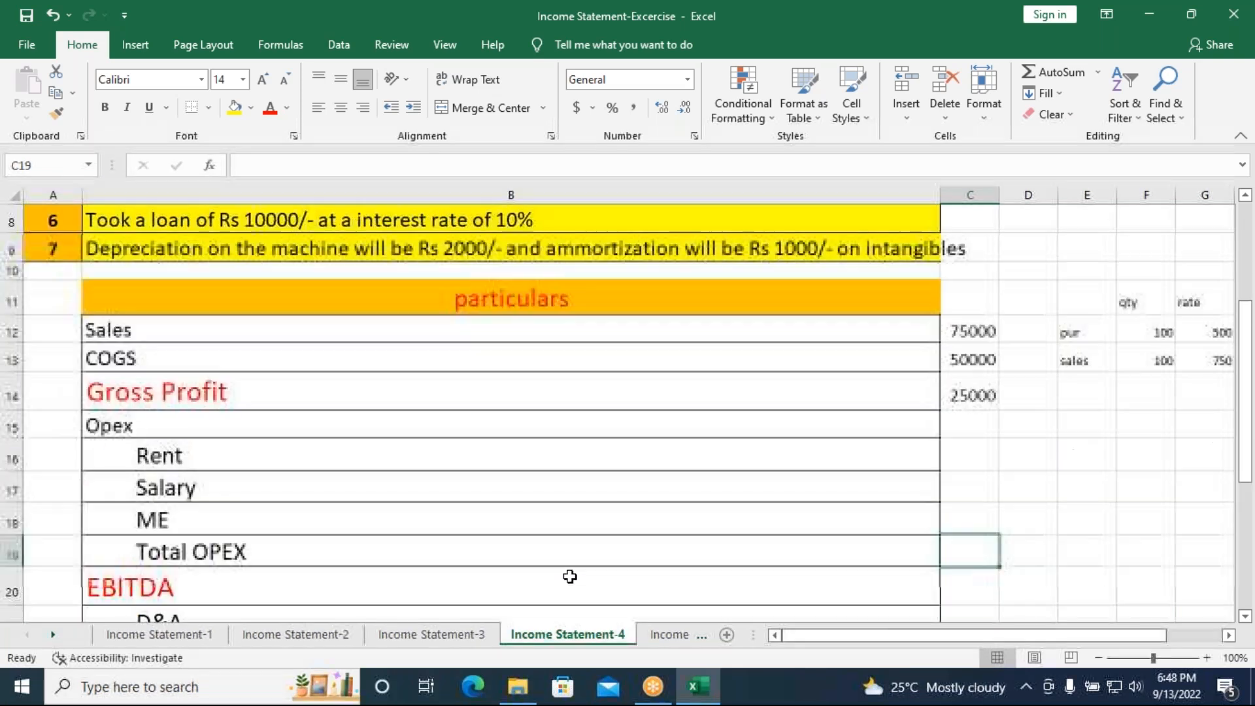
text(=)
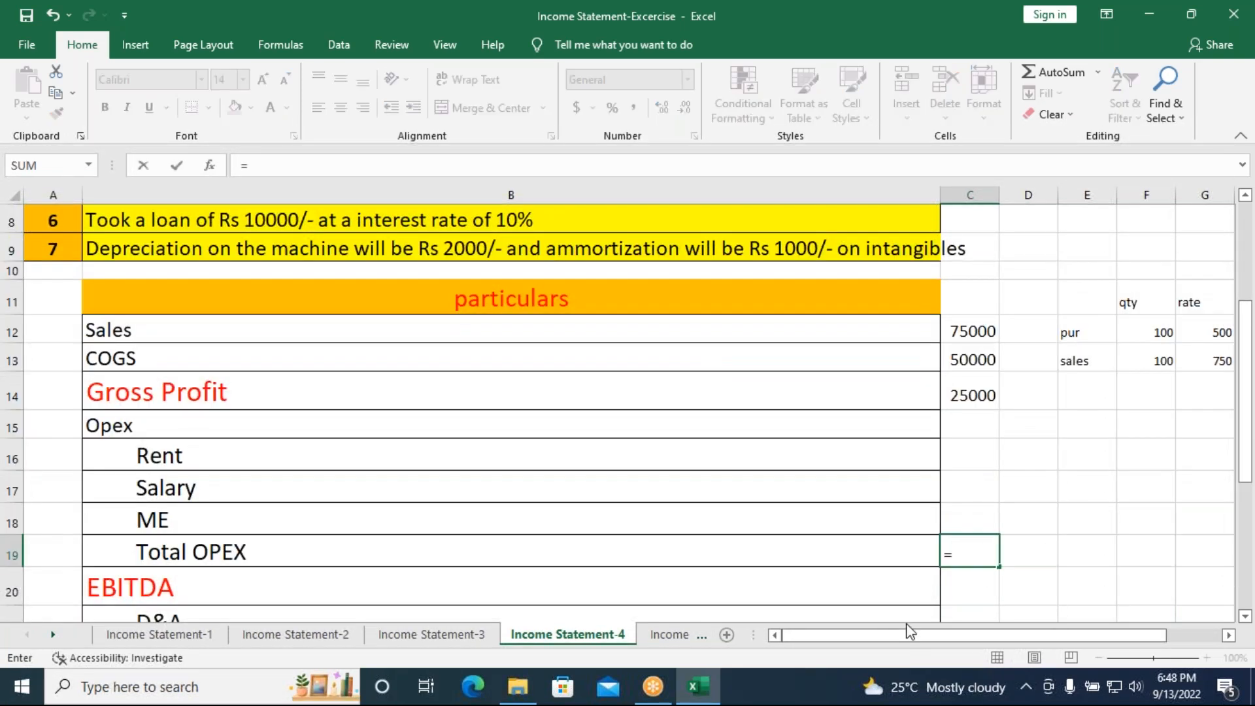
text(2000)
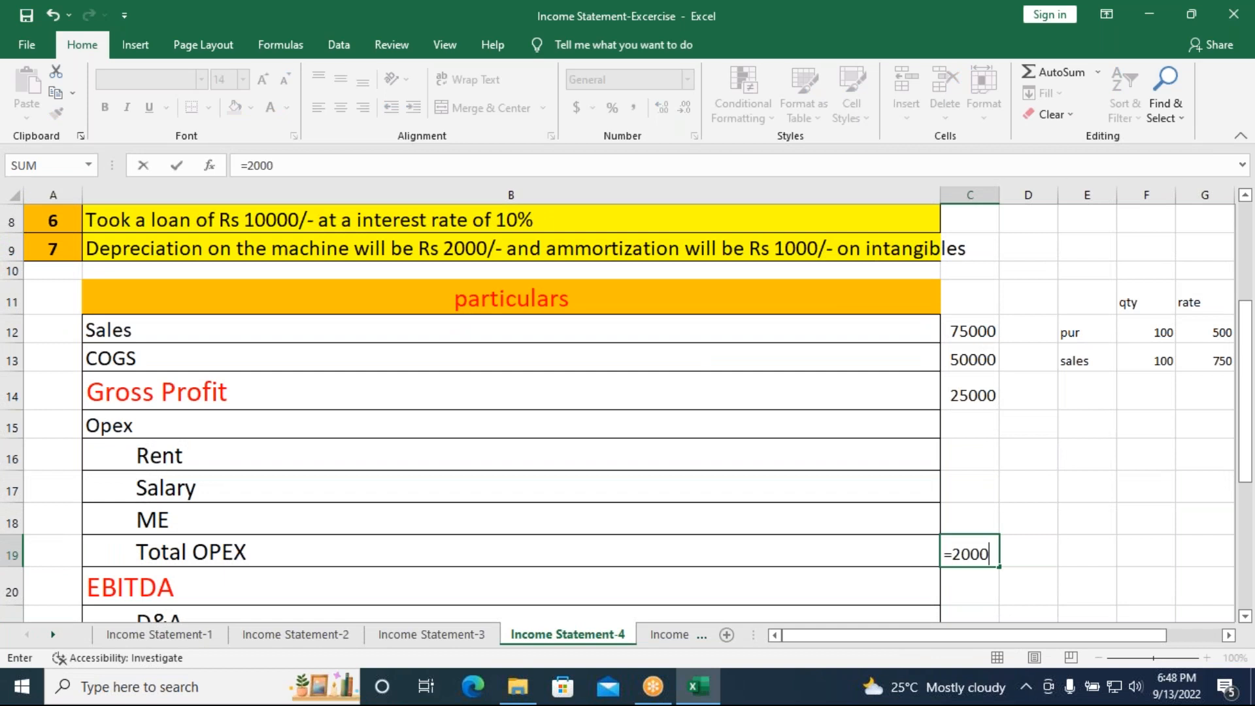
key(Return)
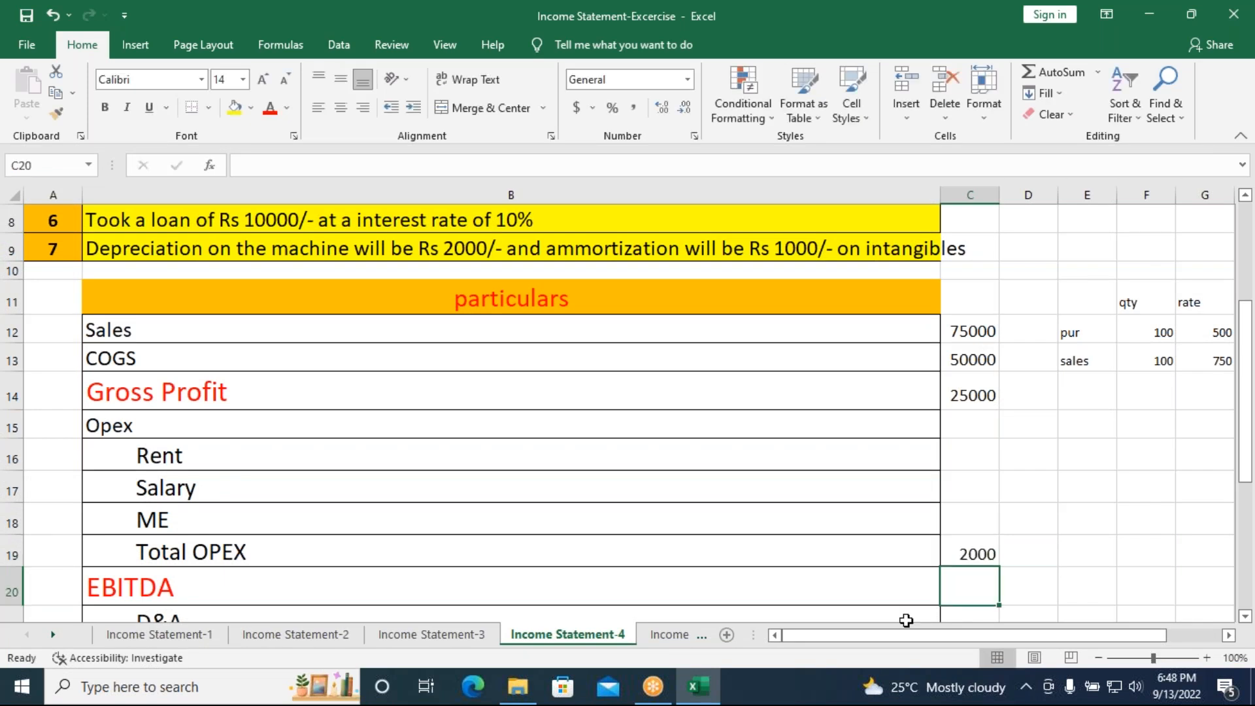
- Calculate EBITDA in C20 as Gross Profit minus Total OPEX with the formula =C14-C19
text(=)
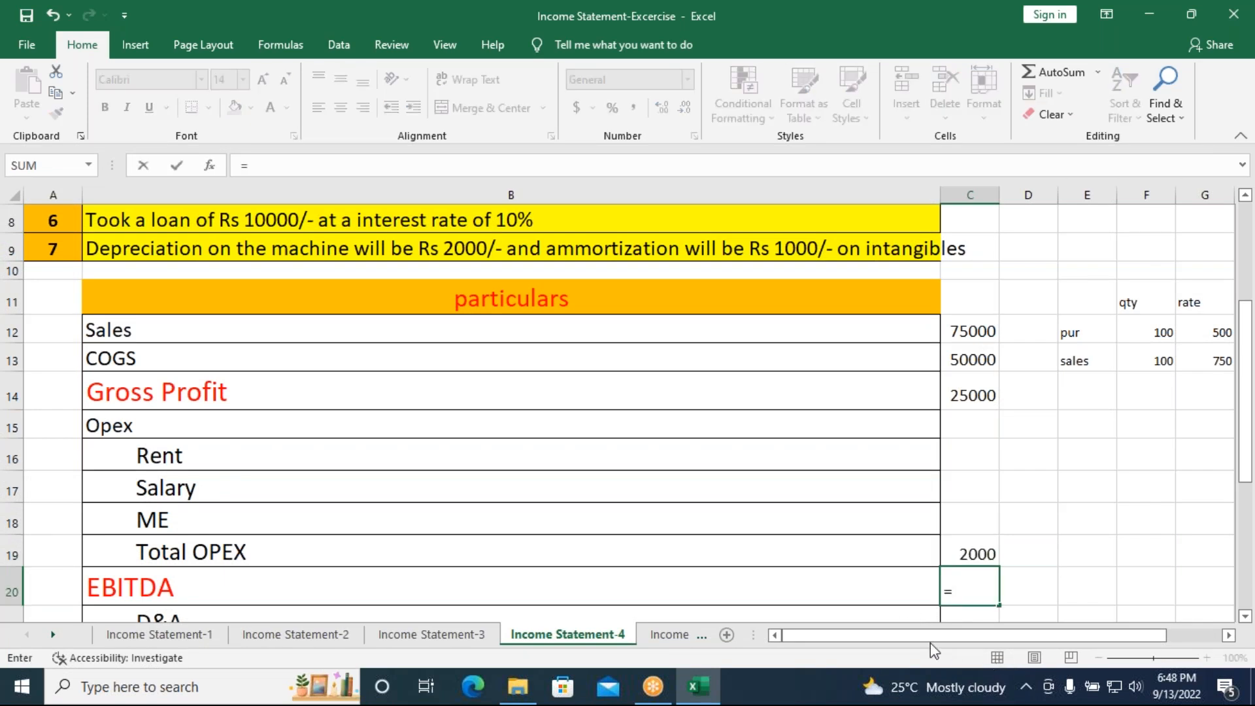
scroll(902, 639, down, 1)
scroll(902, 639, down, 1)
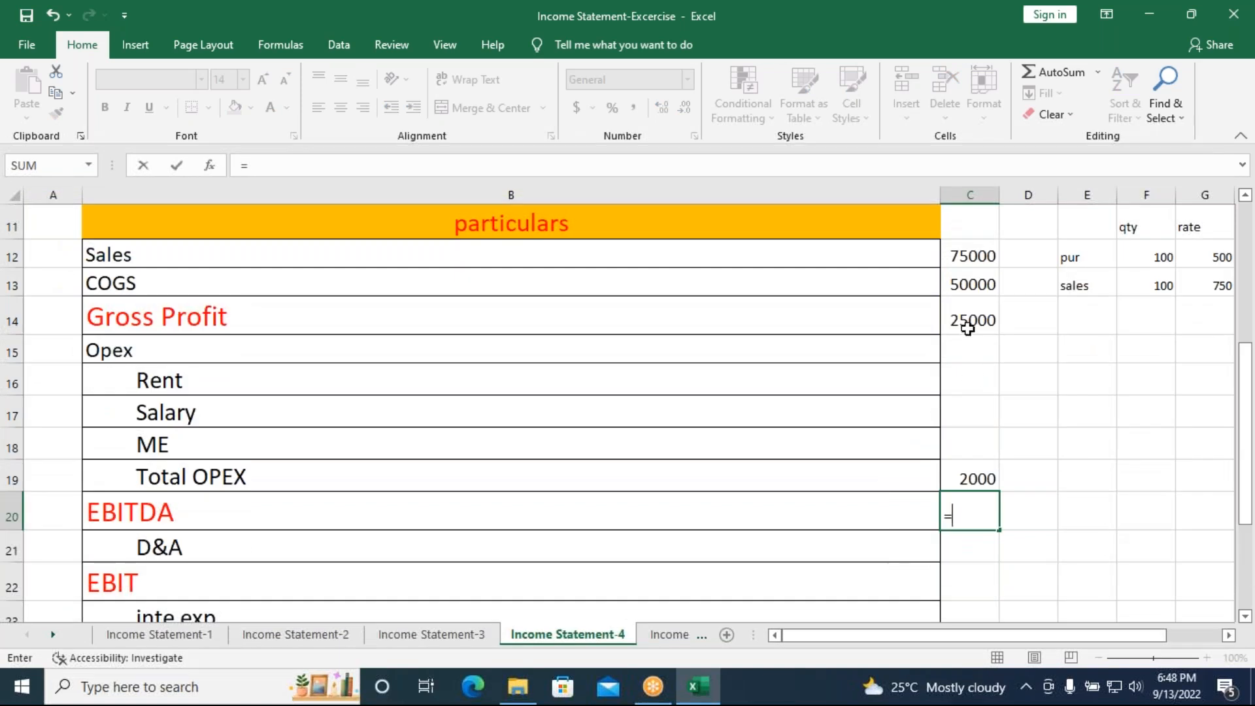
click(971, 323)
text(-)
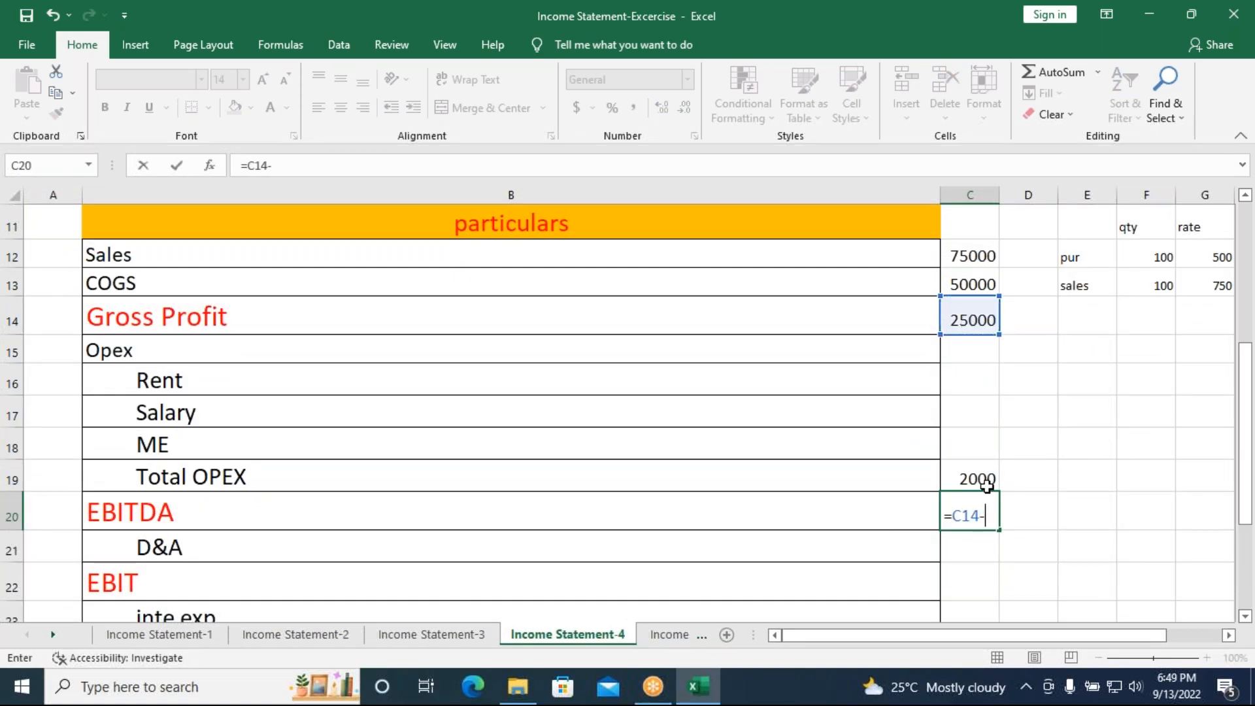
click(984, 481)
key(Return)
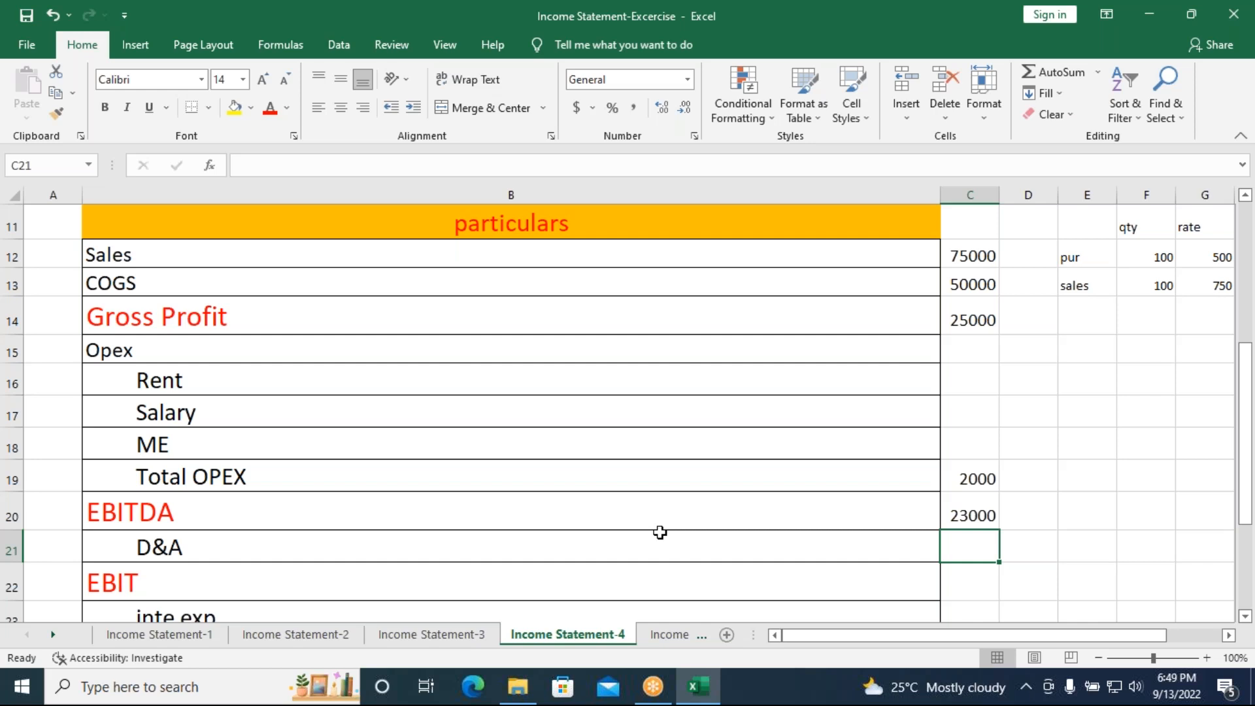
- Enter the D&A amount in C21 as =3000, combining the exercise's depreciation and amortization
scroll(661, 533, up, 1)
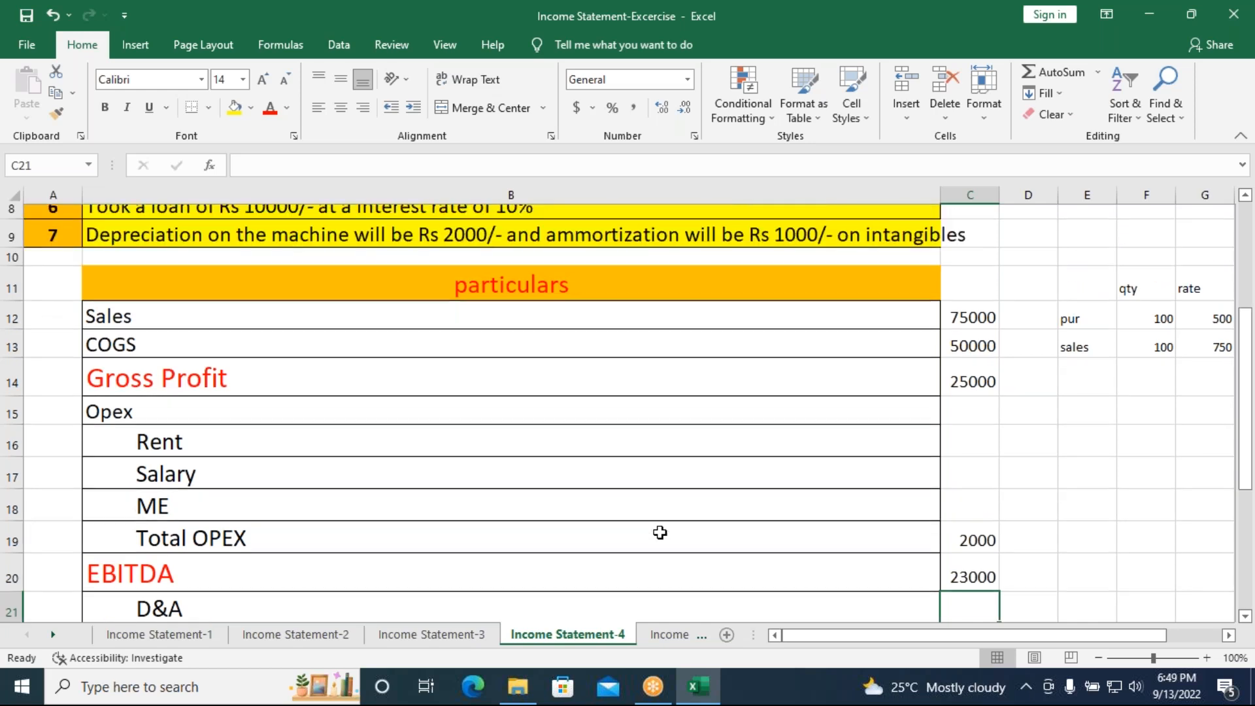
scroll(657, 531, up, 2)
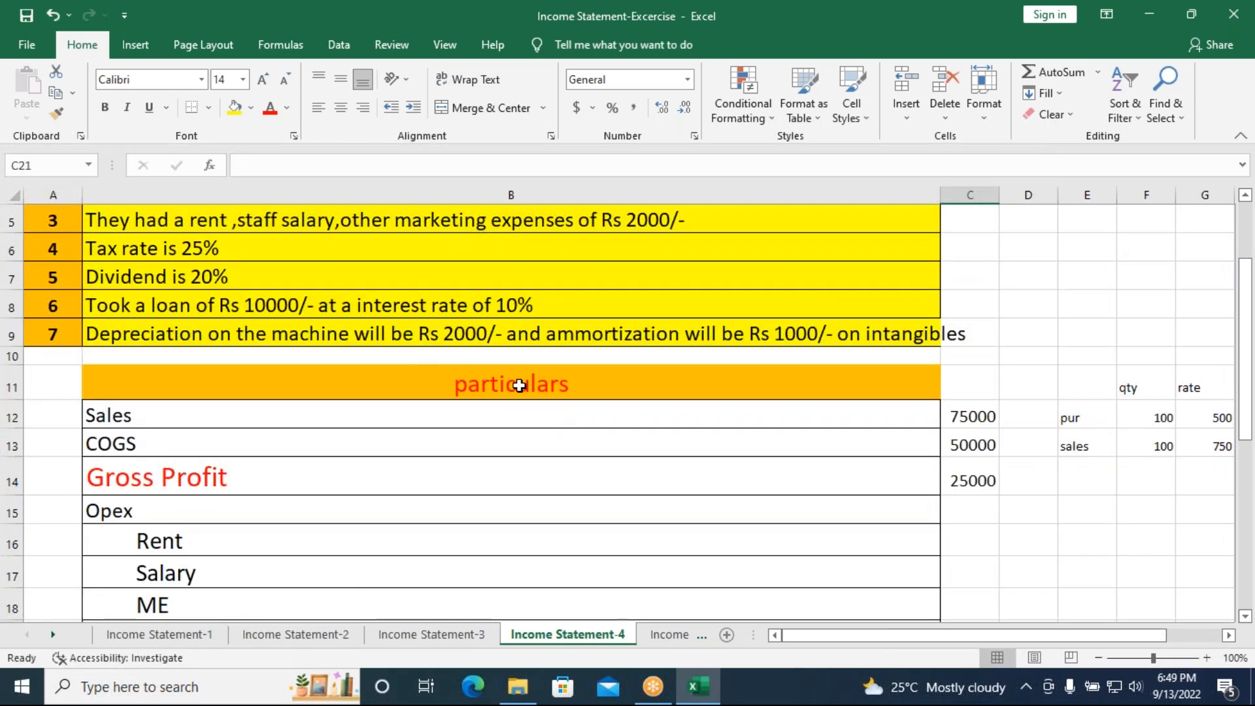
scroll(449, 499, down, 3)
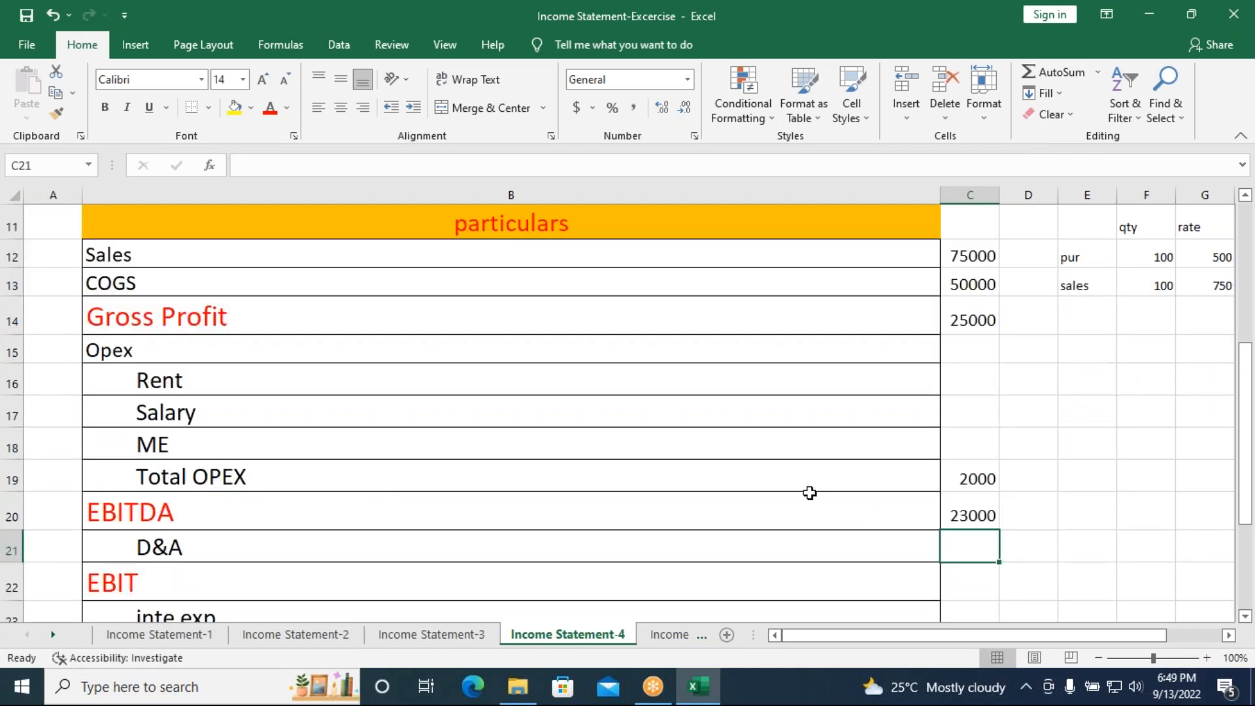
scroll(381, 412, up, 2)
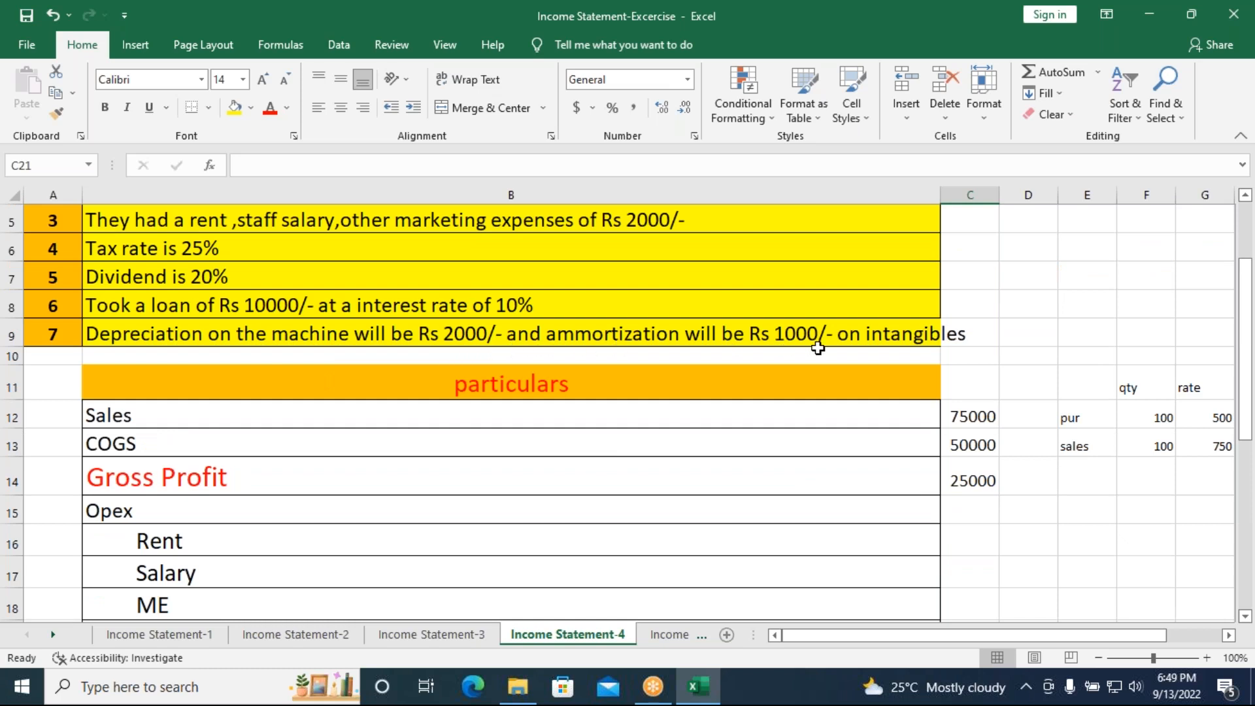
scroll(767, 438, down, 2)
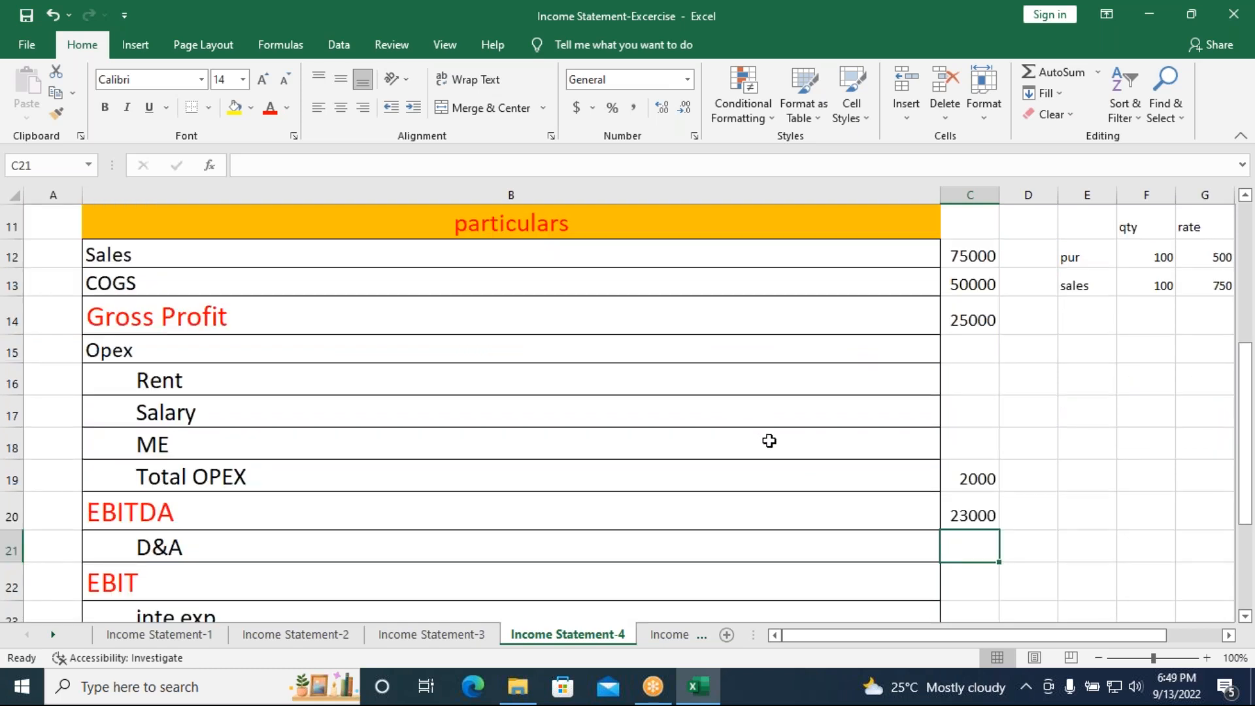
text(=300)
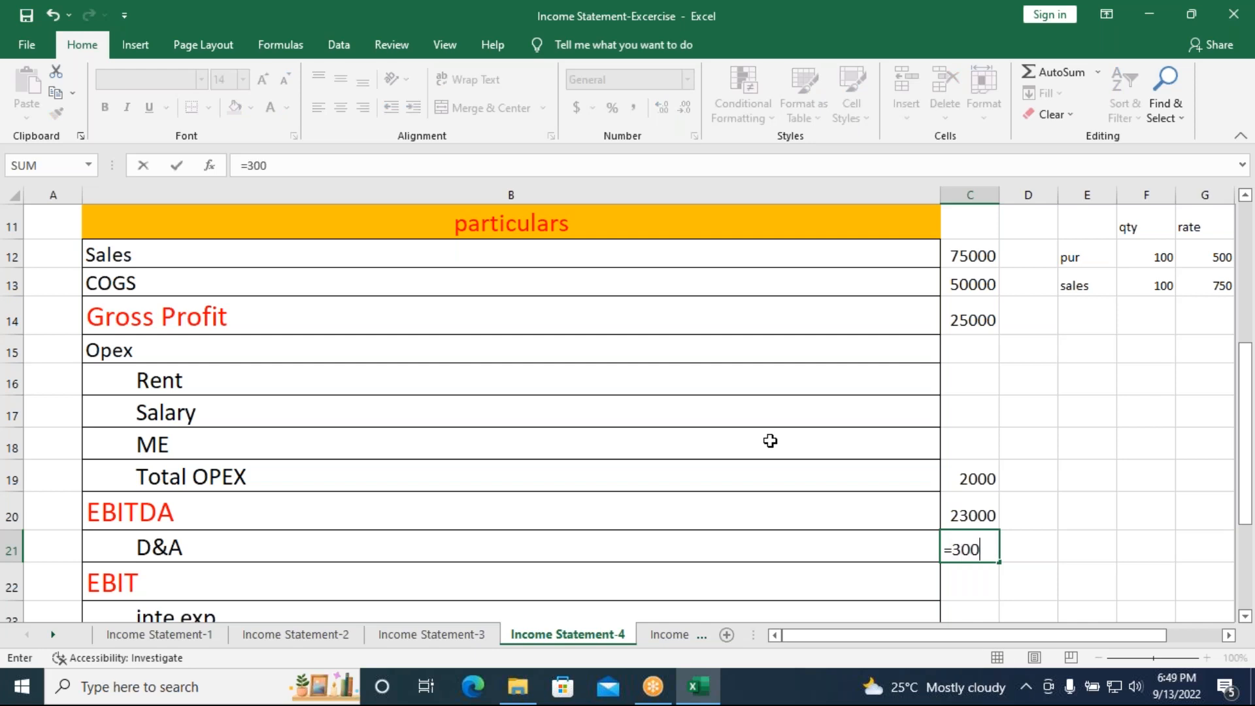
text(0)
key(Return)
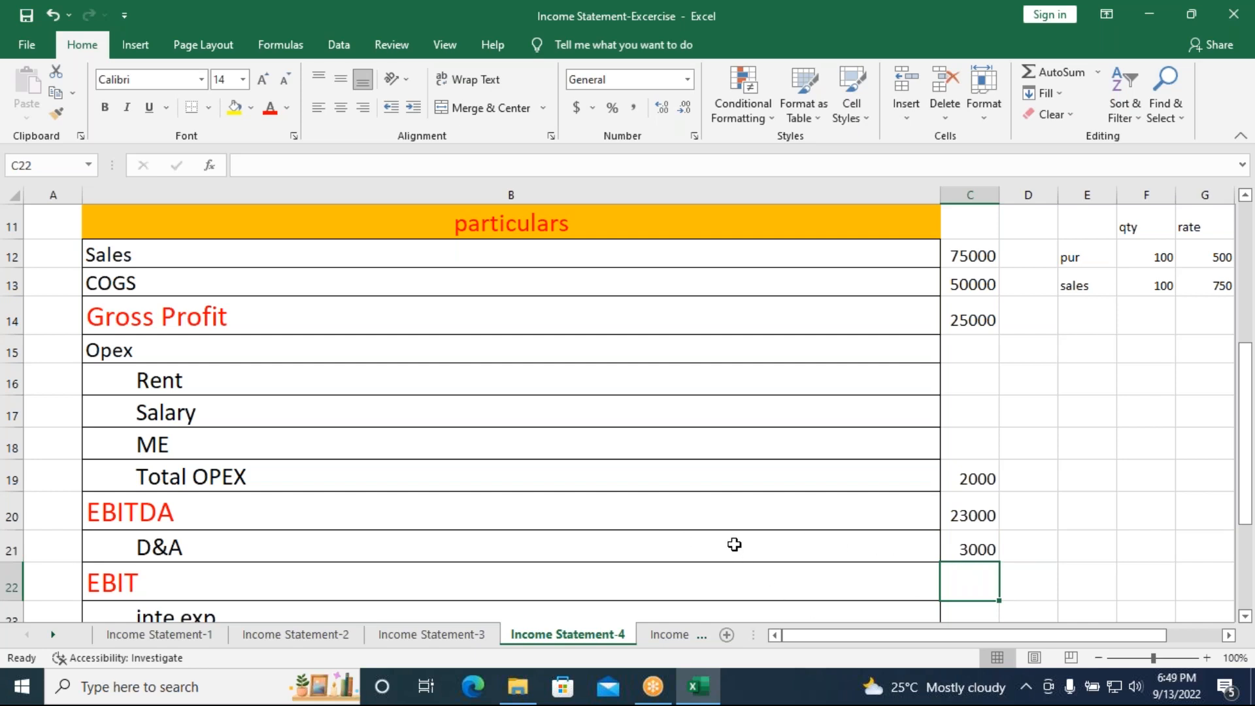
- Calculate EBIT in C22 as EBITDA minus D&A with the formula =C20-C21
text(=)
scroll(735, 543, down, 1)
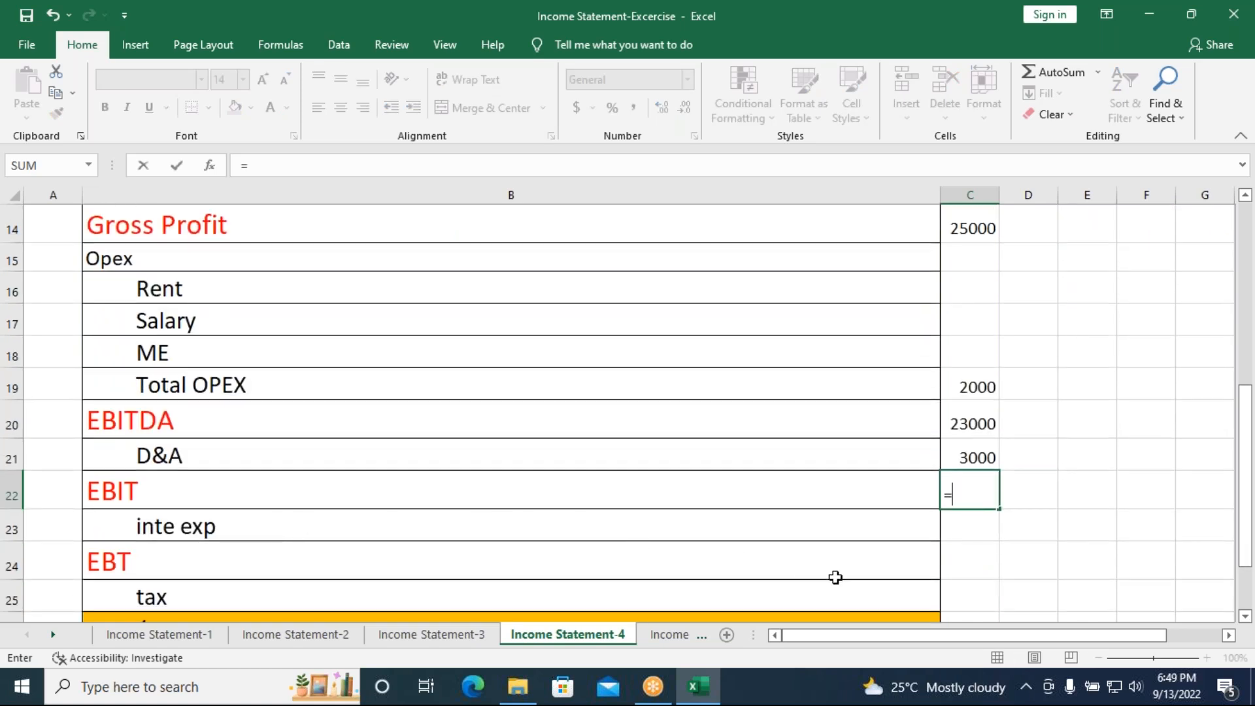
click(962, 417)
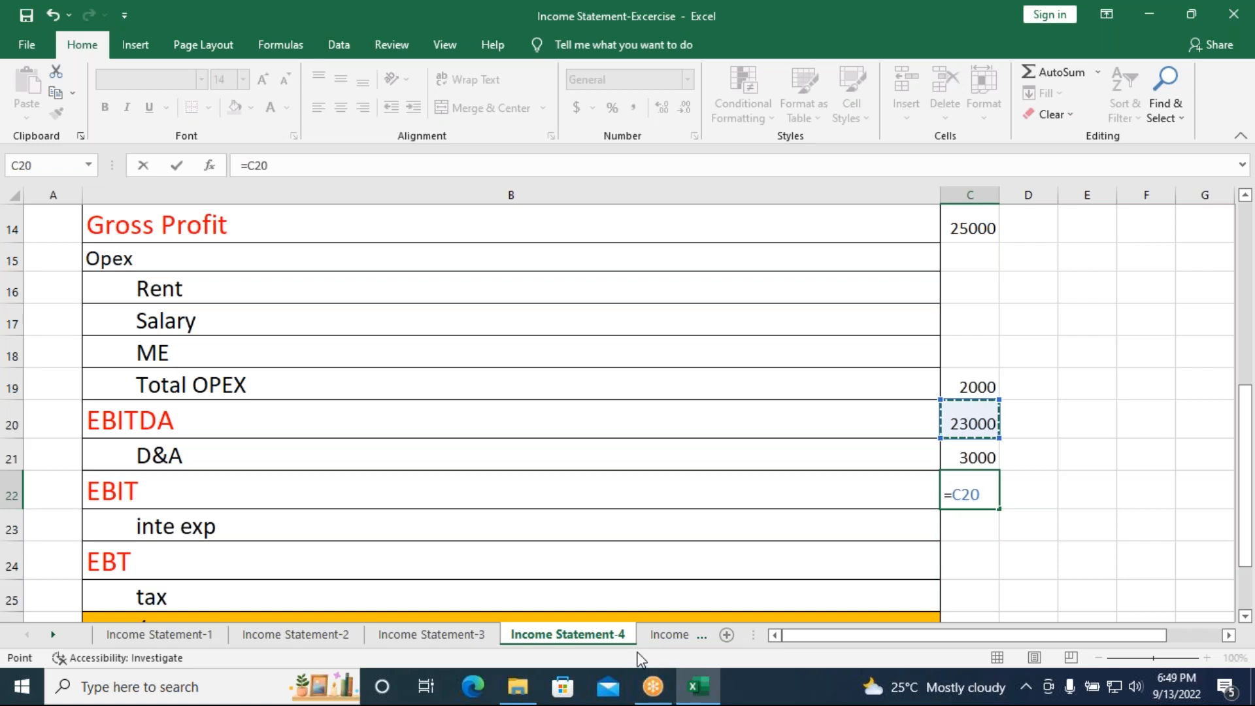
text(-)
click(974, 459)
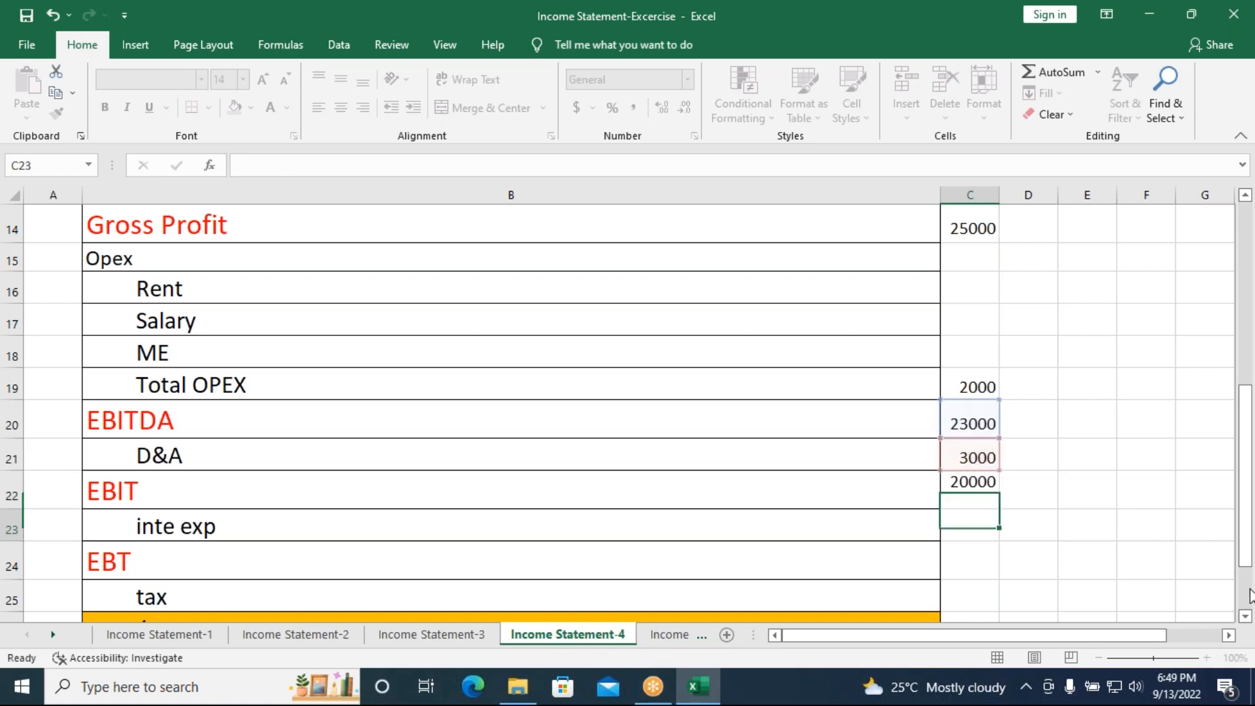
key(Return)
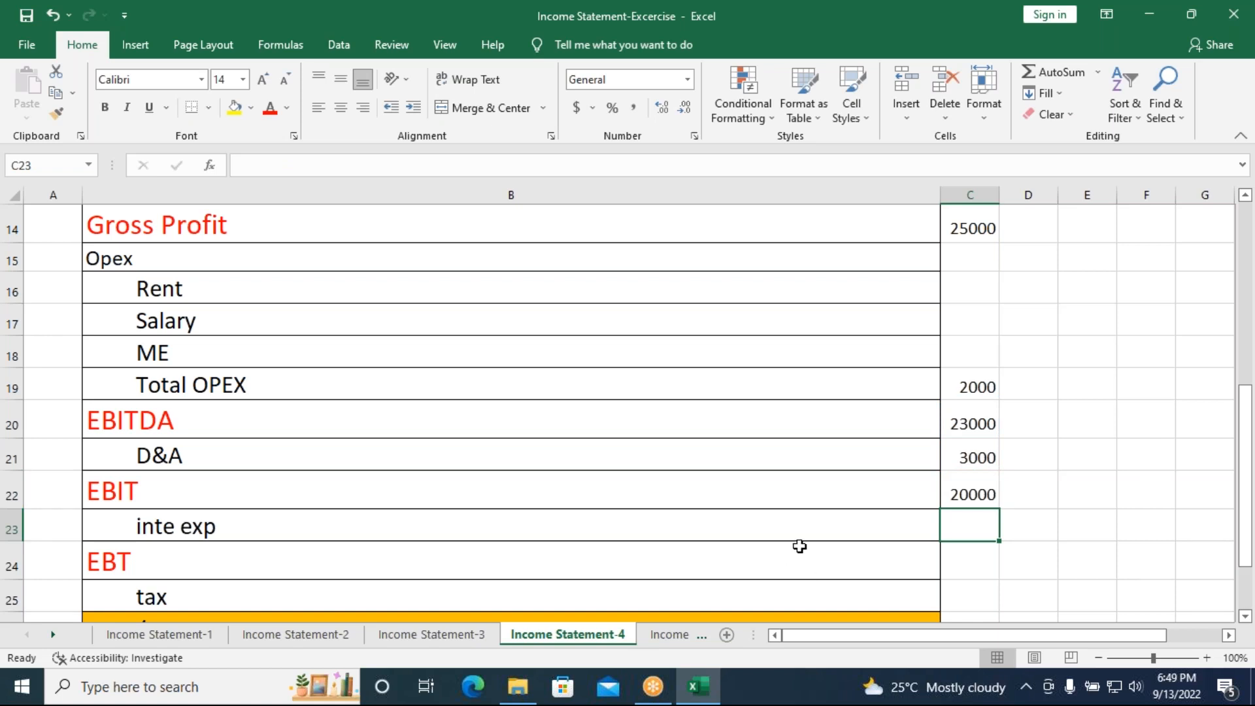
- Calculate the interest expense in C23 from the exercise's loan amount and interest rate with the formula =10000*10%
scroll(766, 500, up, 1)
scroll(766, 500, up, 4)
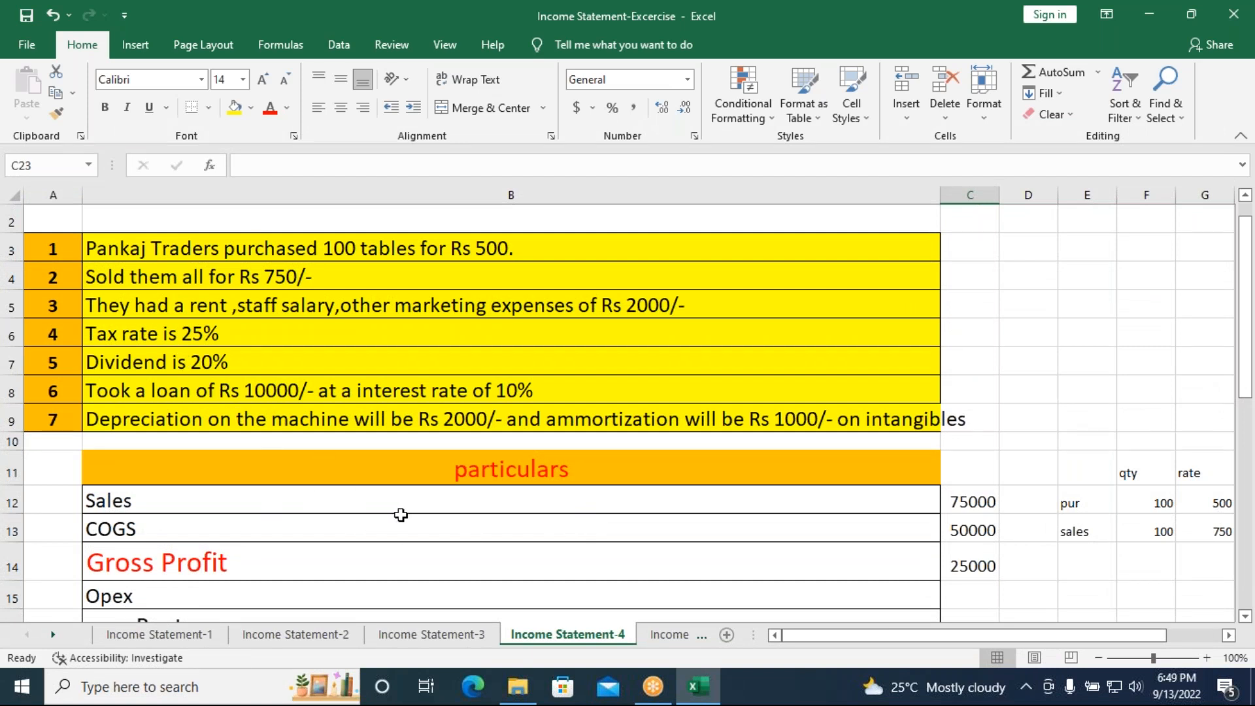
scroll(249, 562, down, 3)
scroll(190, 551, down, 1)
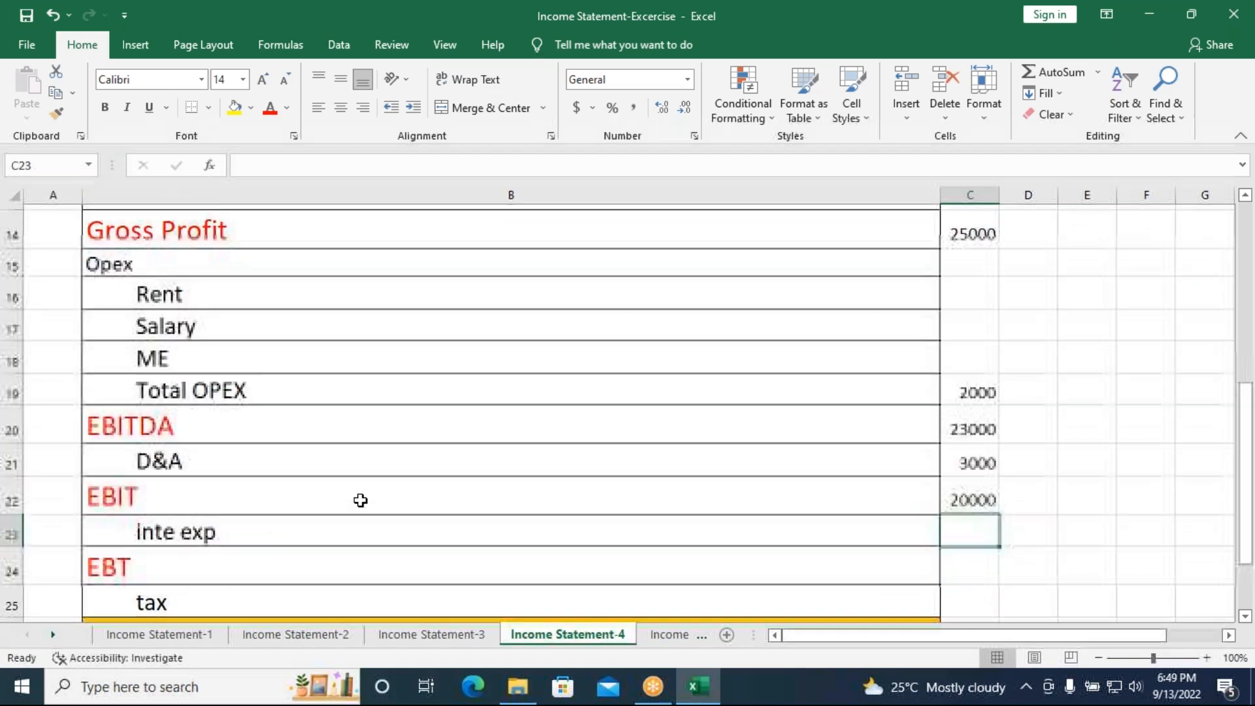
scroll(361, 501, up, 3)
scroll(360, 500, up, 1)
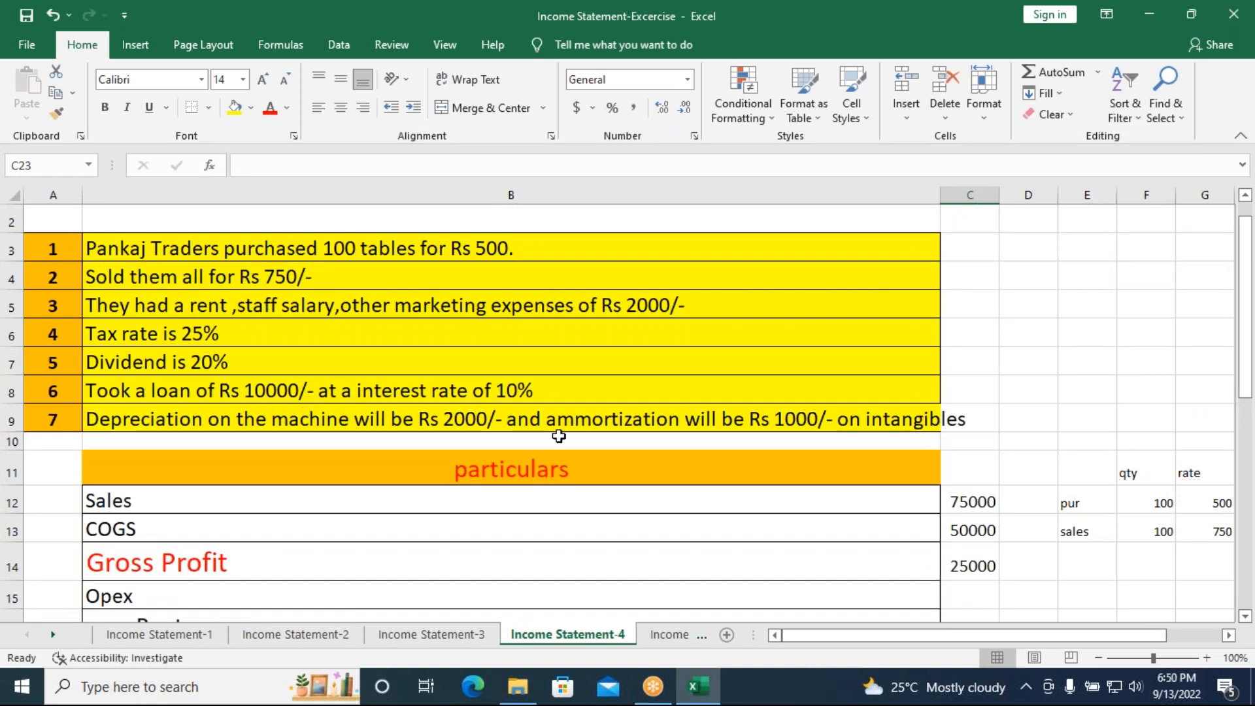
scroll(628, 468, down, 4)
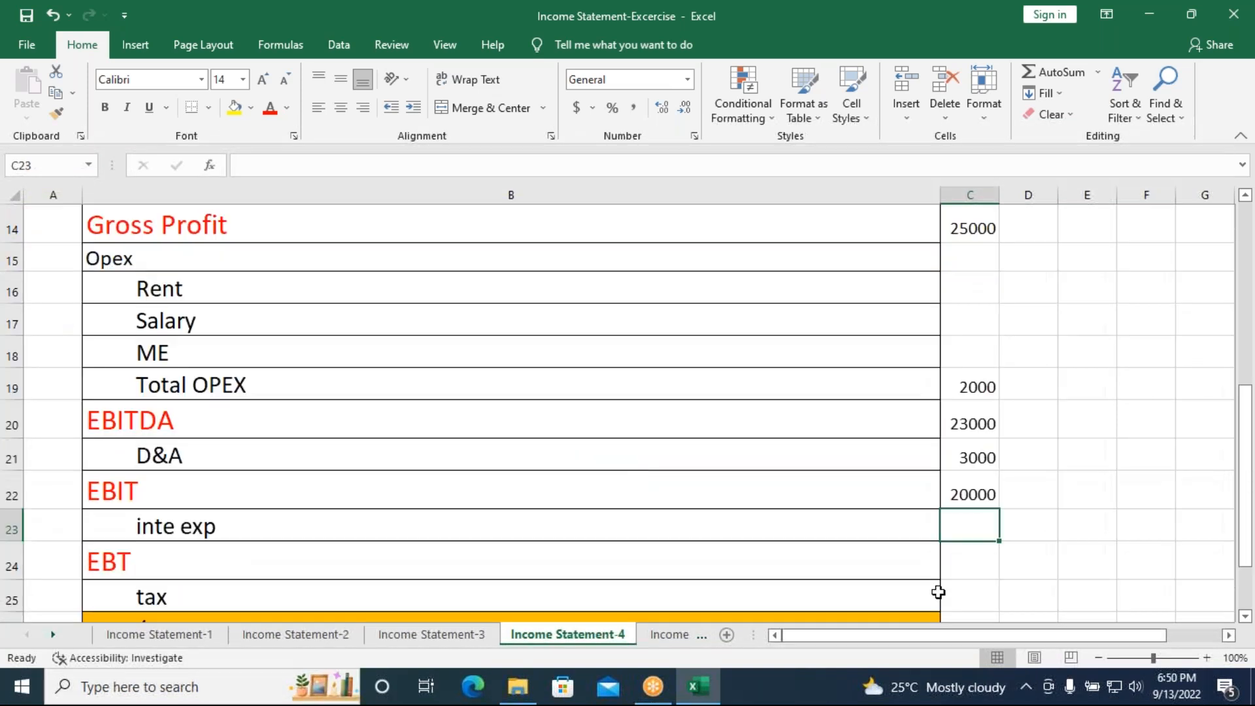
text(=1)
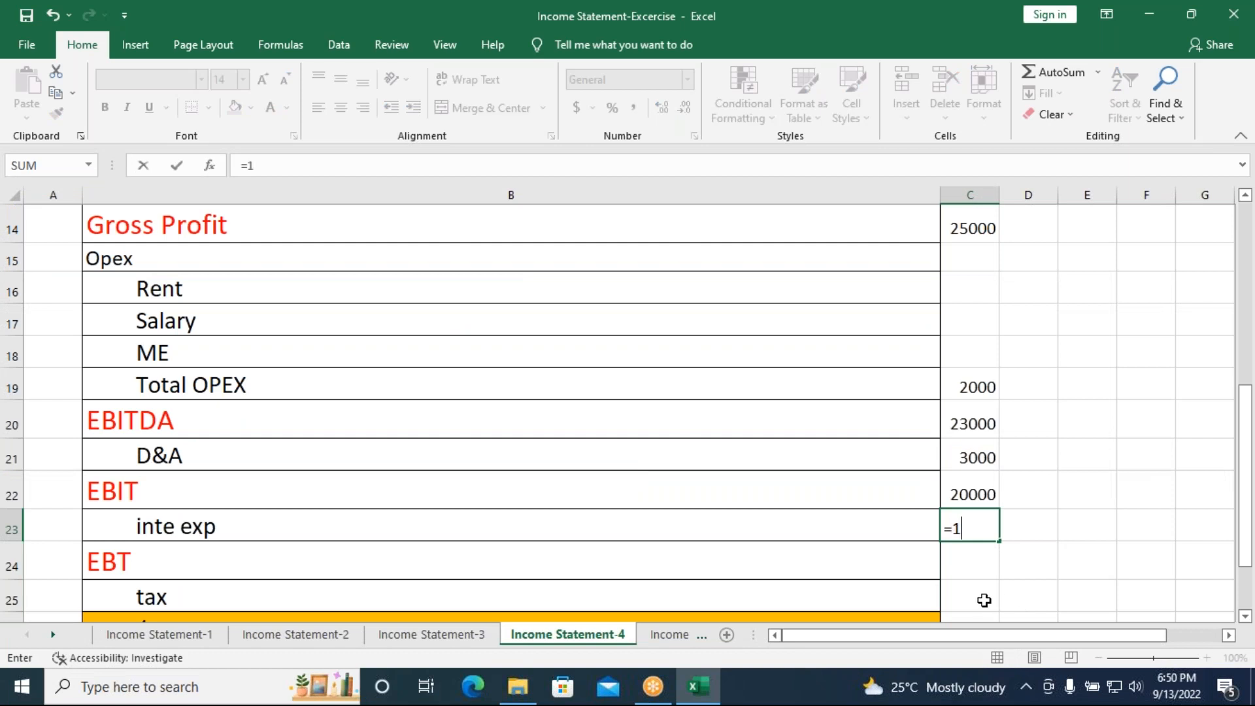
text(0000*)
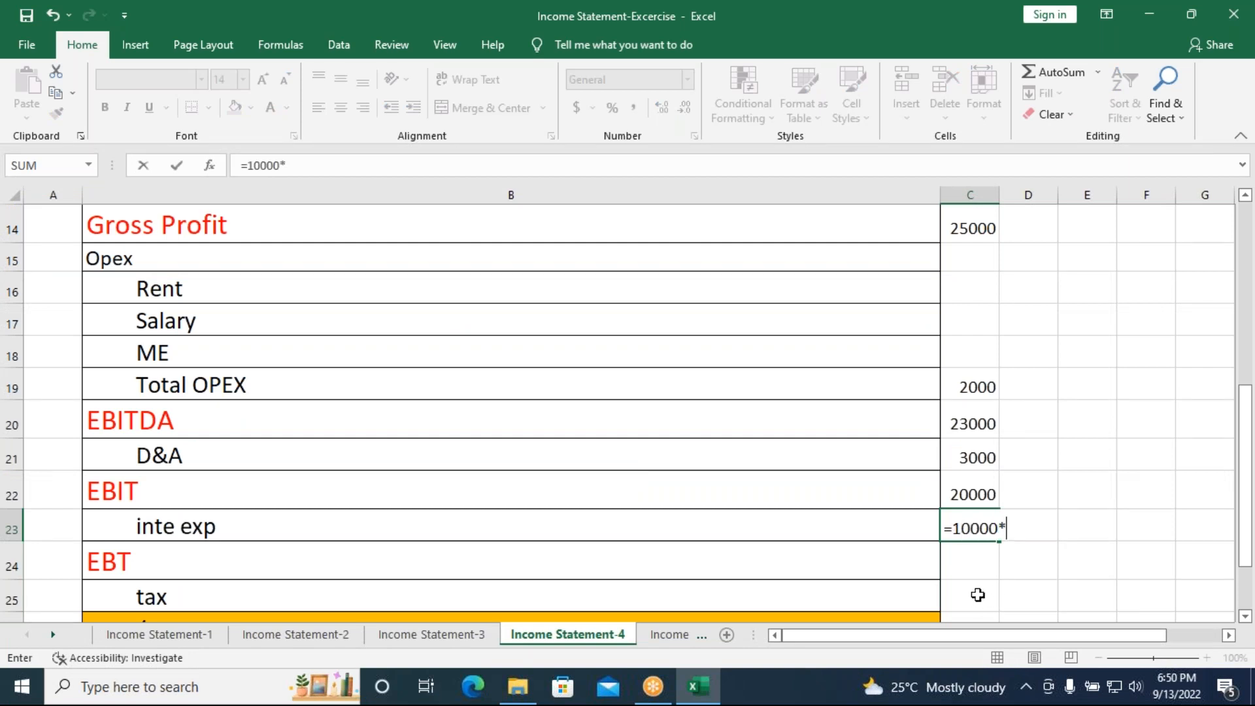
text(10%)
key(Return)
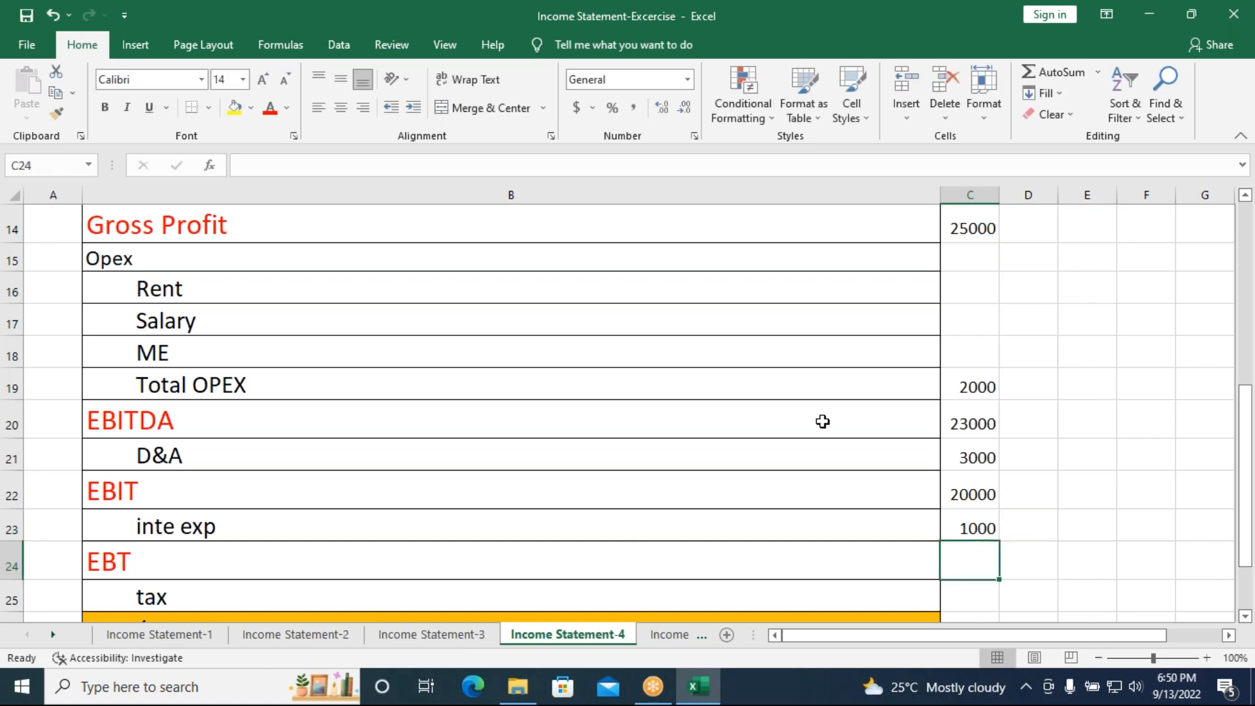
- Calculate EBT in C24 as EBIT minus interest expense with the formula =C22-C23
scroll(822, 422, down, 1)
text(=)
click(984, 393)
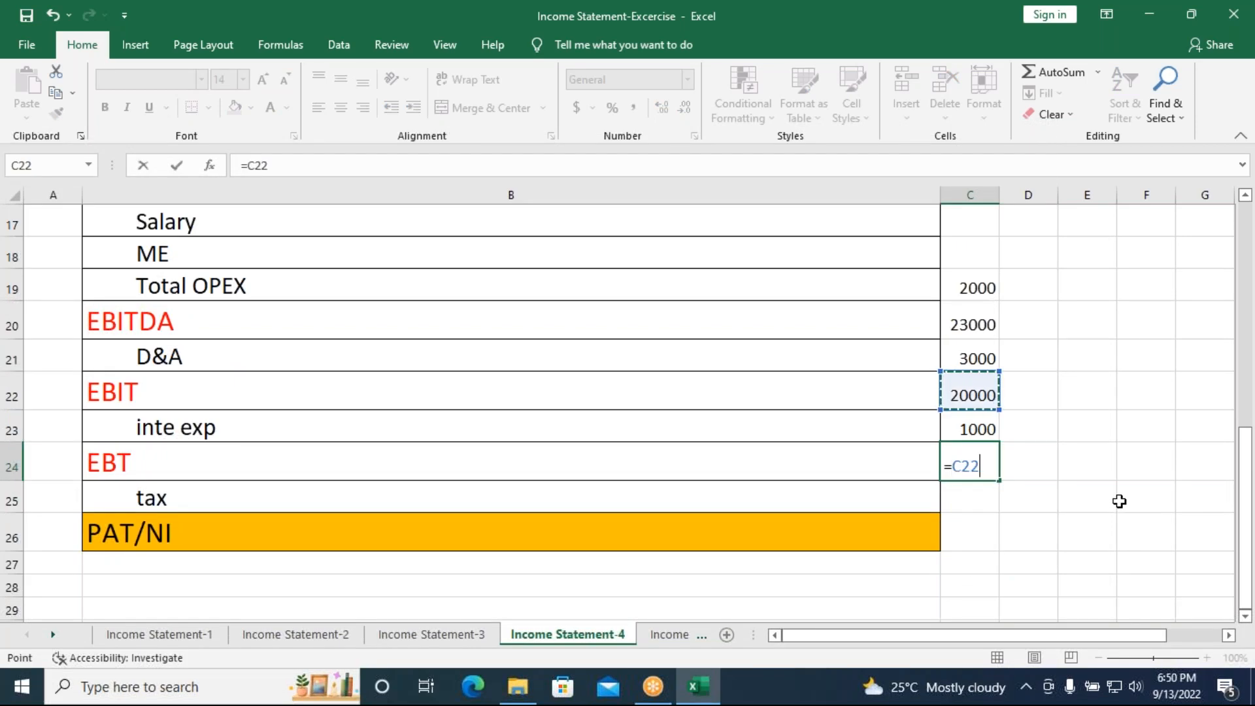
text(-)
click(968, 428)
key(Return)
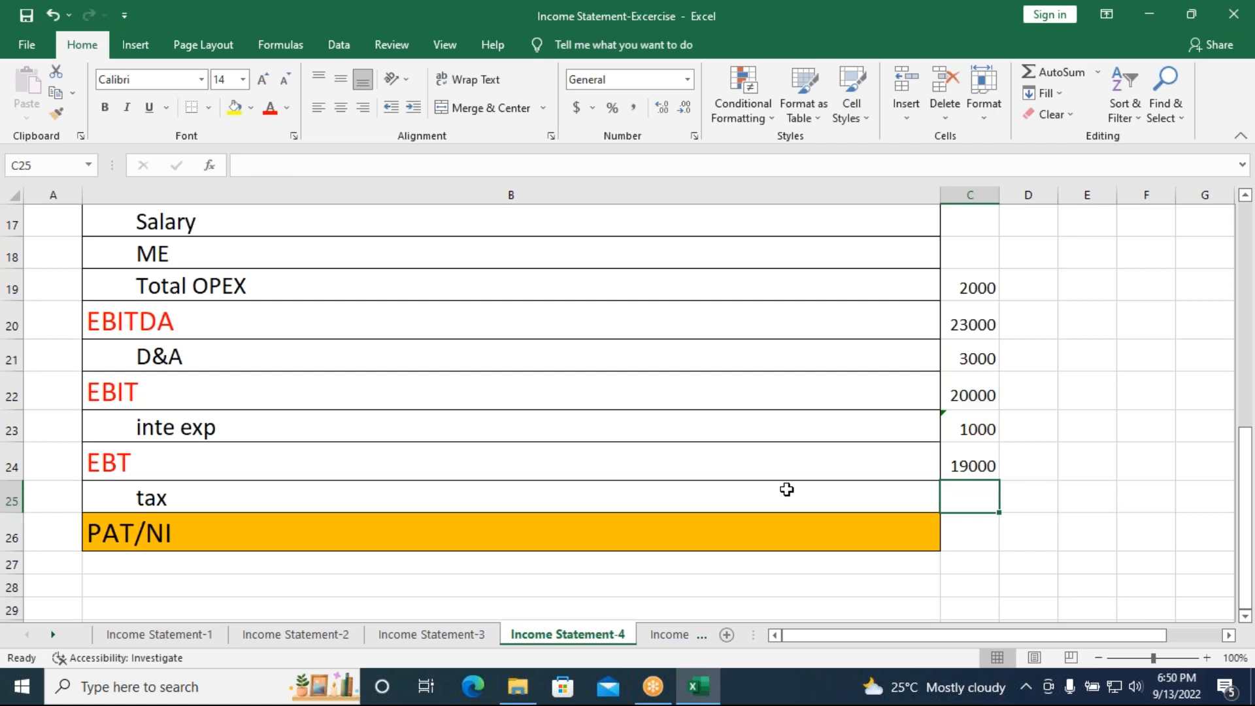
- Calculate the tax in C25 by applying the exercise's tax rate to EBT with the formula =19000*25%
text(=)
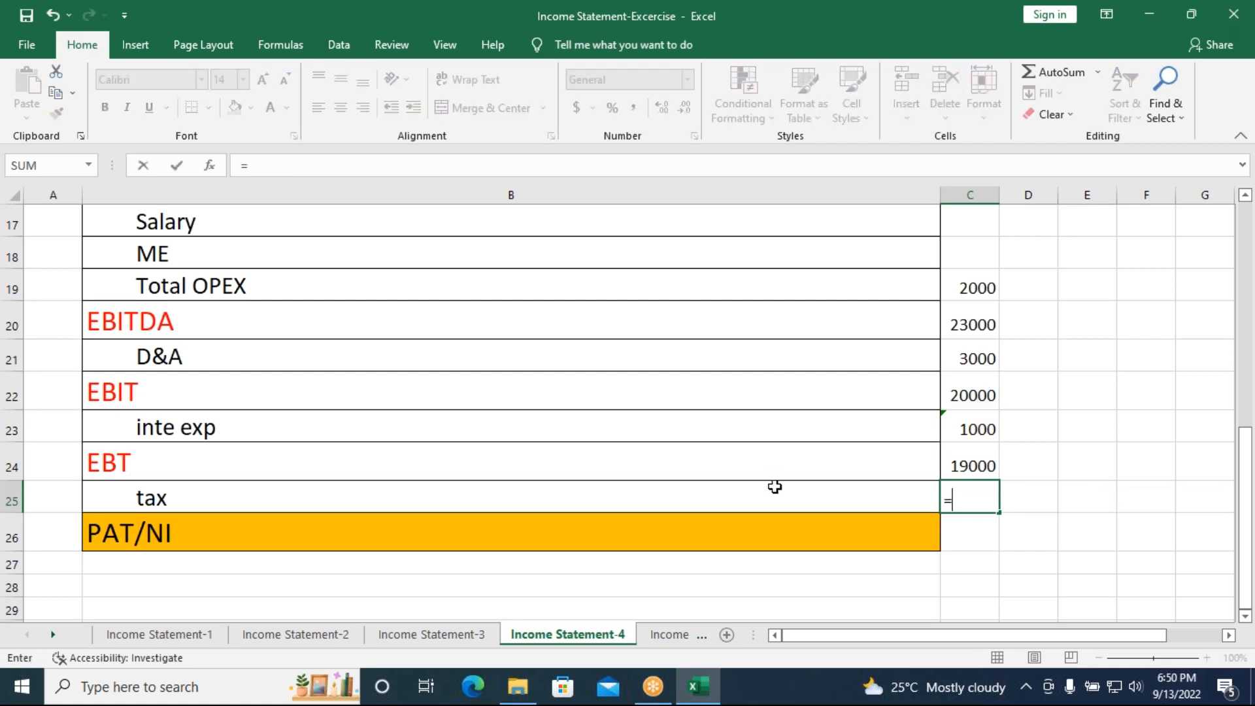
scroll(698, 488, up, 1)
scroll(698, 488, up, 5)
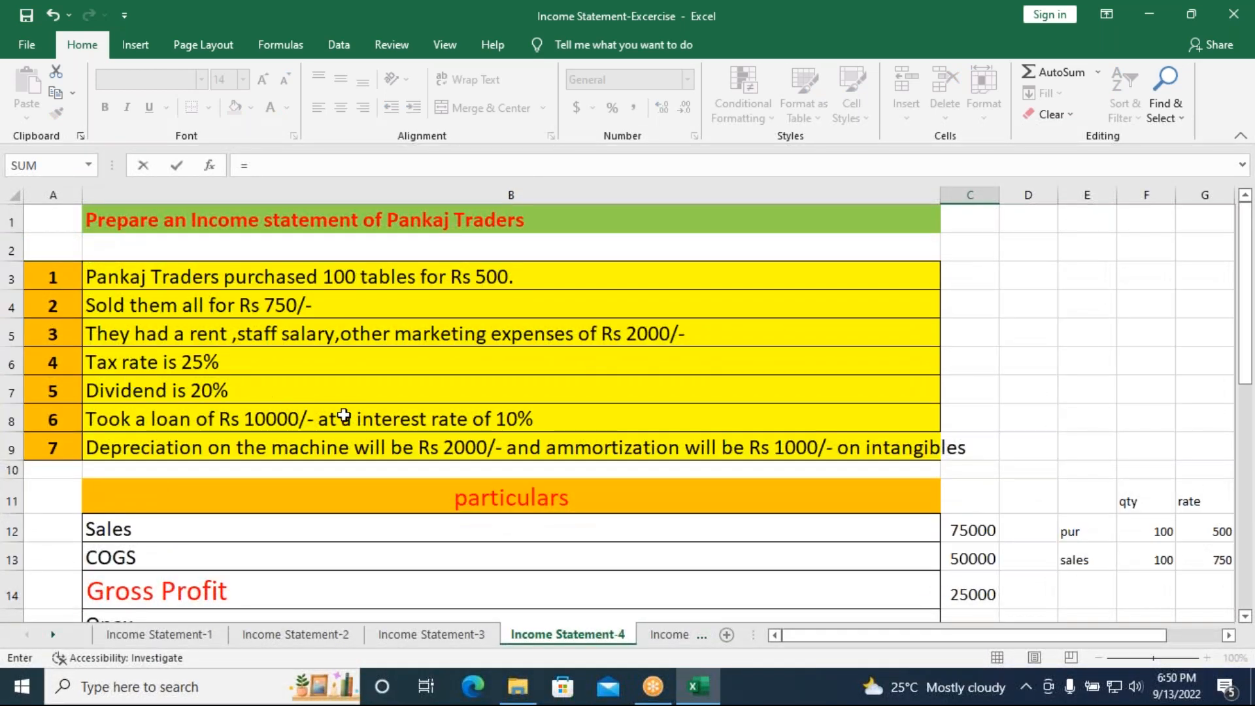
scroll(410, 424, down, 4)
scroll(410, 427, down, 1)
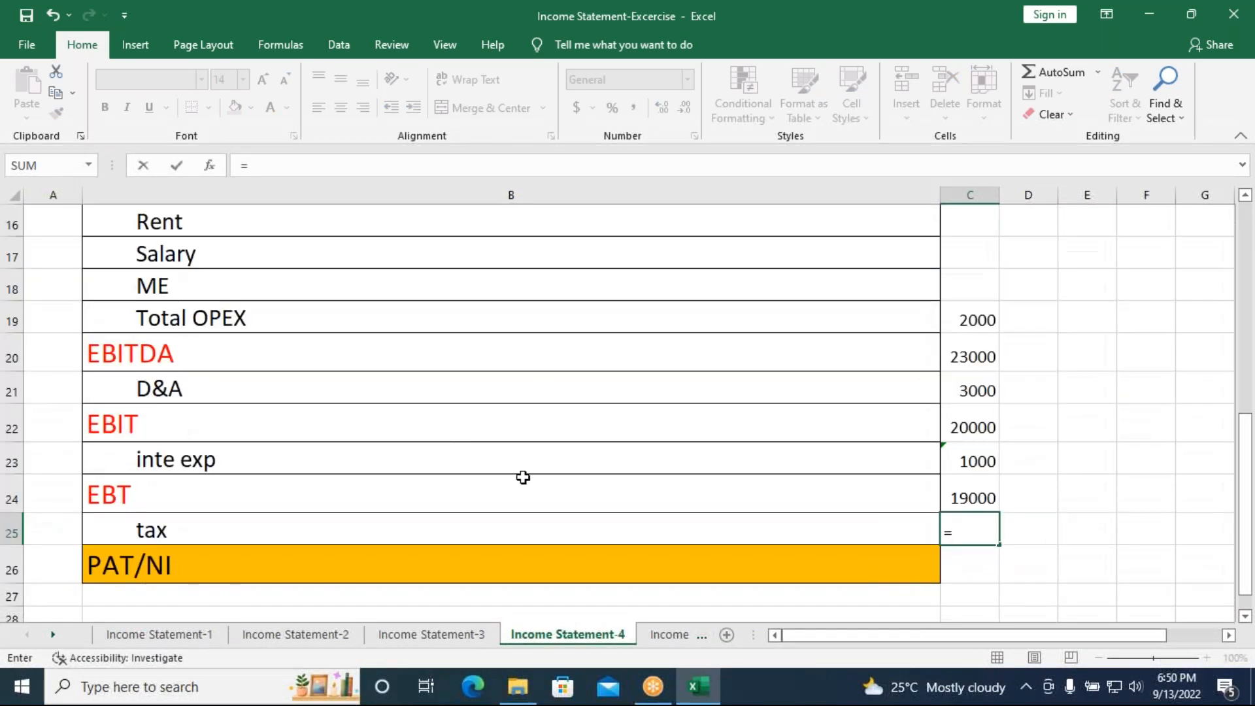
text(19000*)
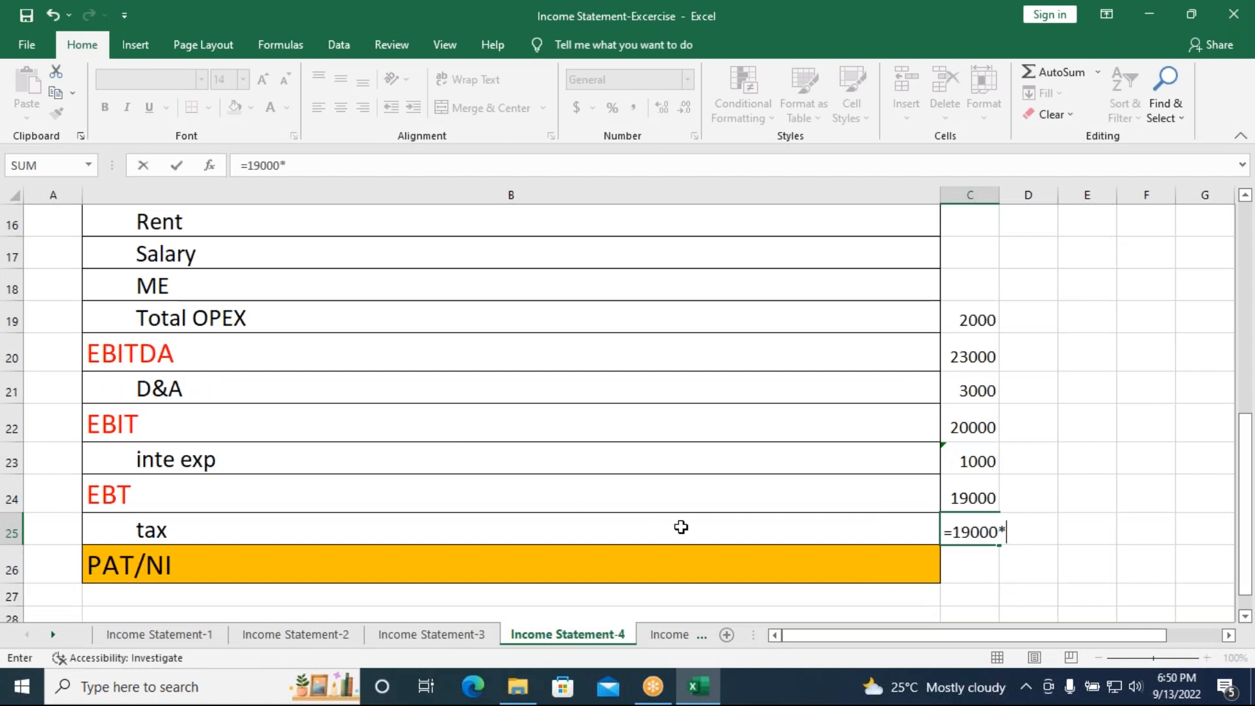
text(25%)
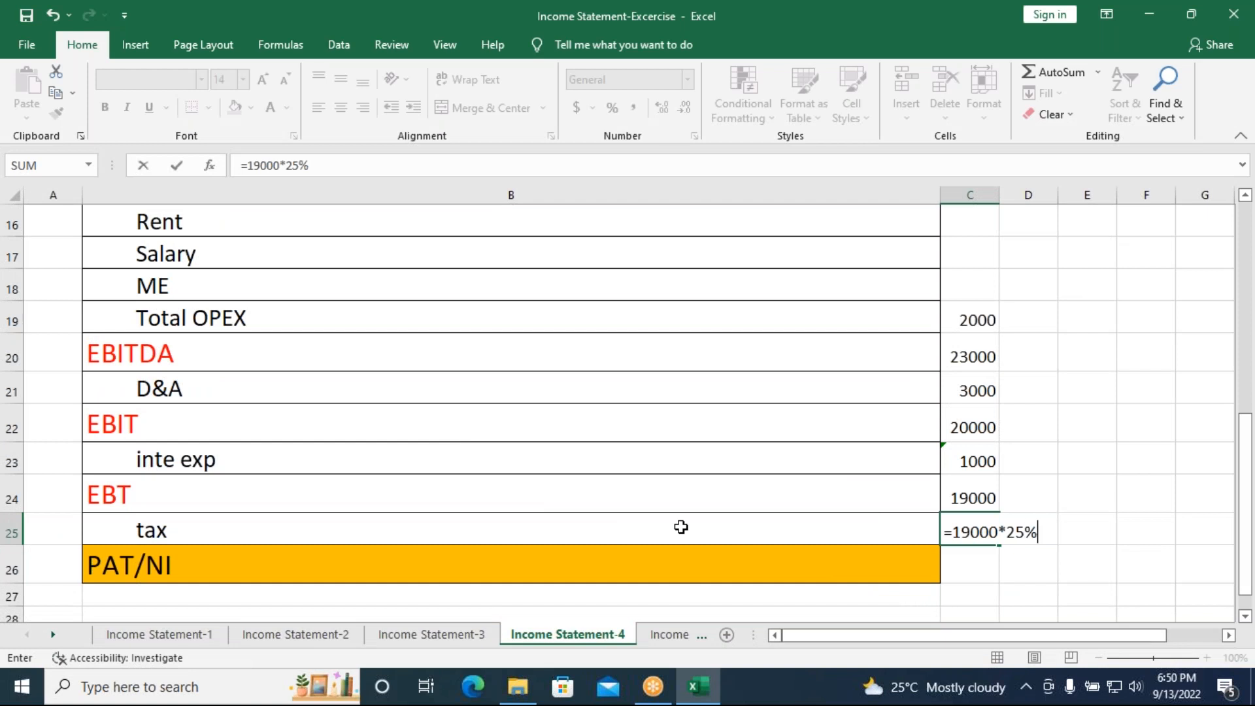
key(Return)
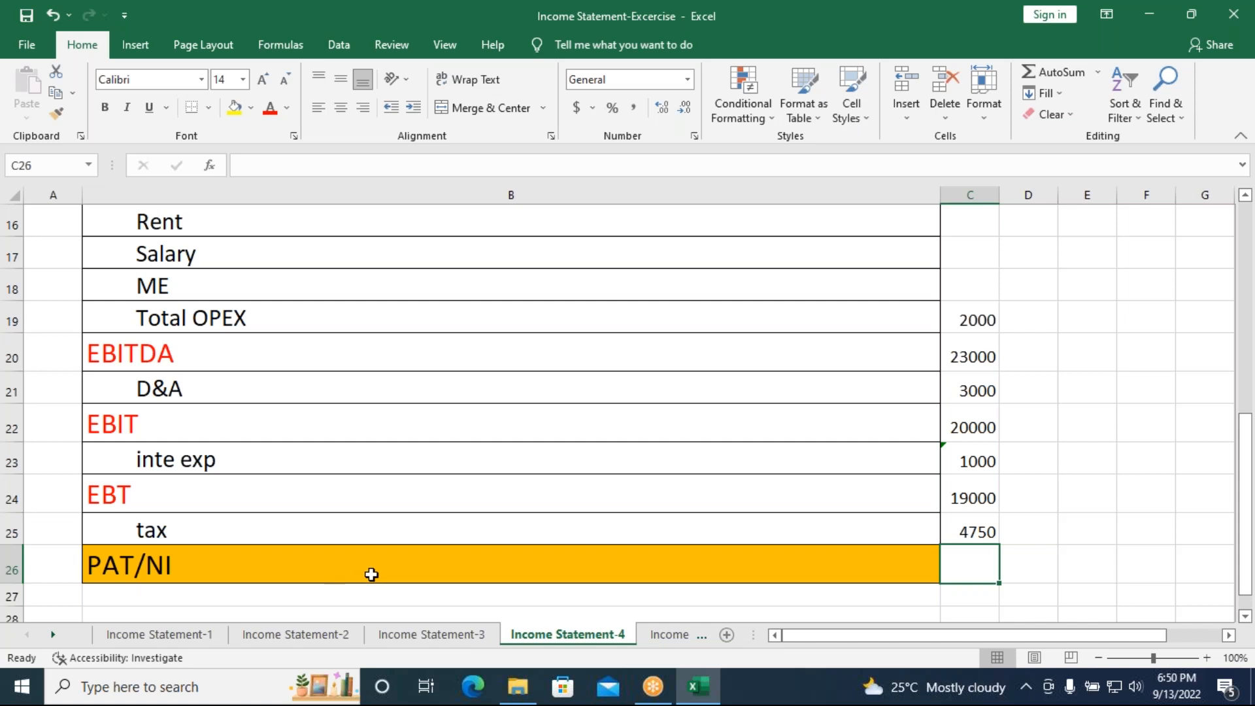
- Calculate PAT/NI in C26 as EBT minus tax with the formula =C24-C25
text(=)
click(973, 502)
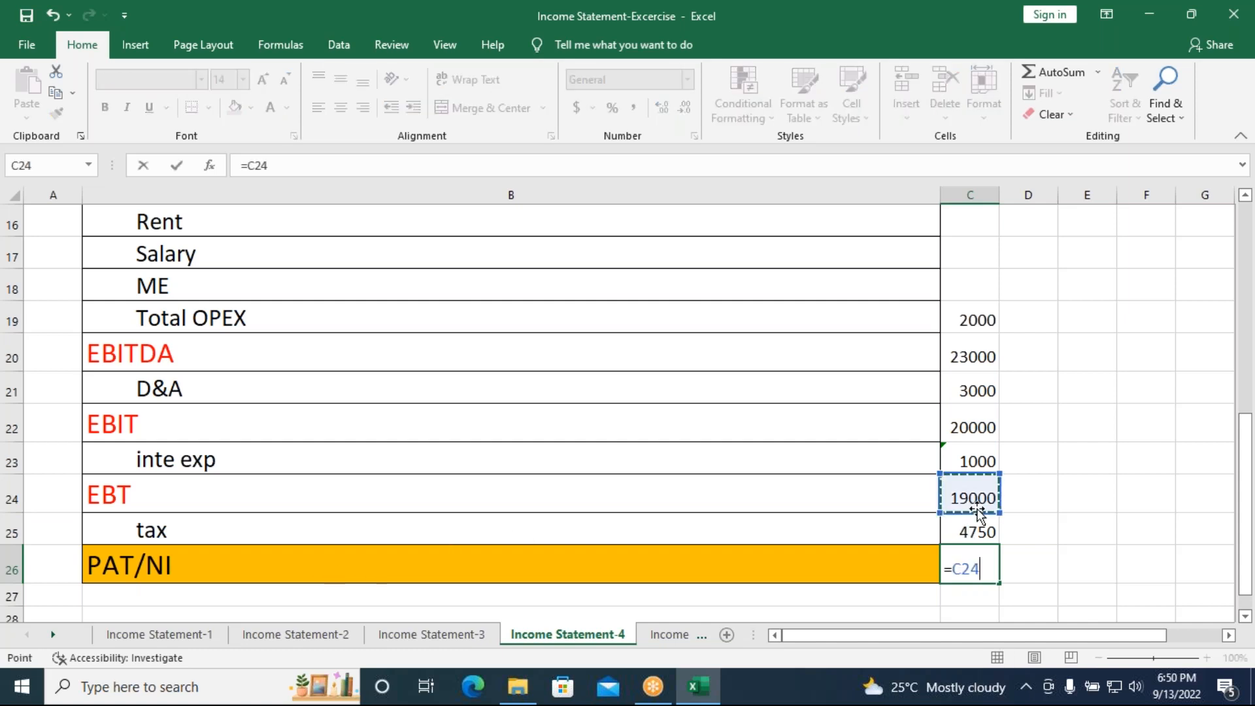
text(-)
click(975, 535)
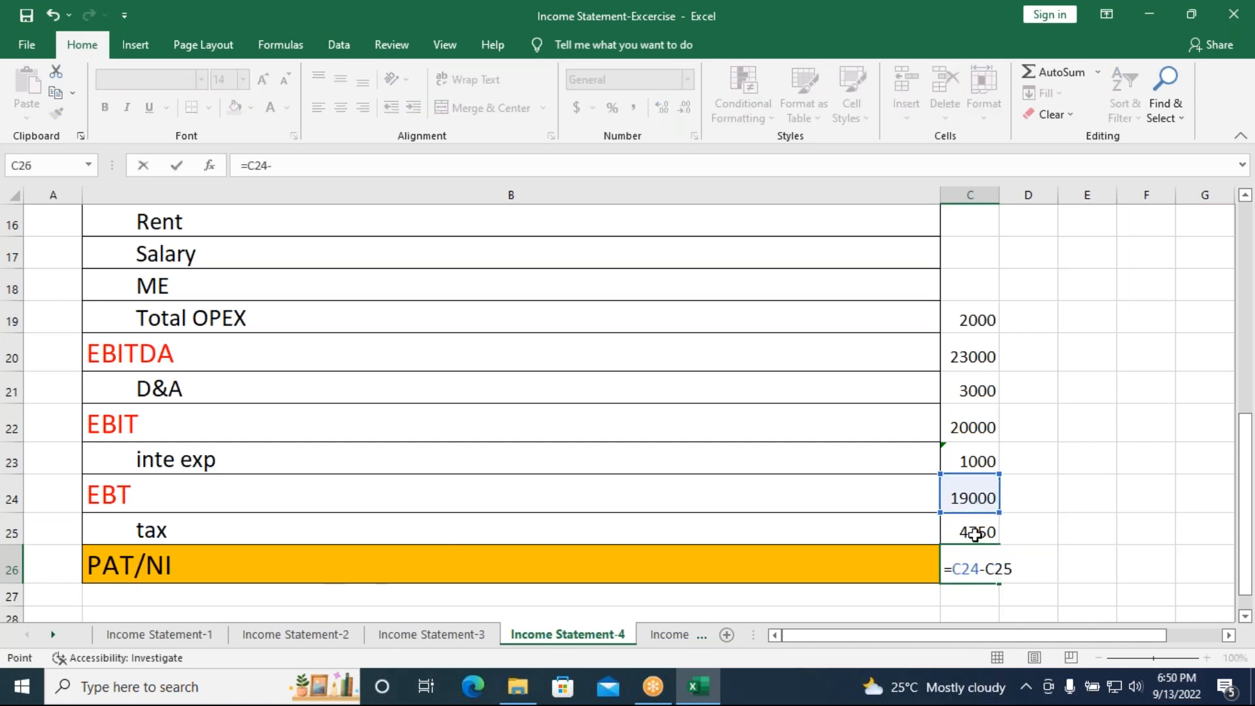
key(Return)
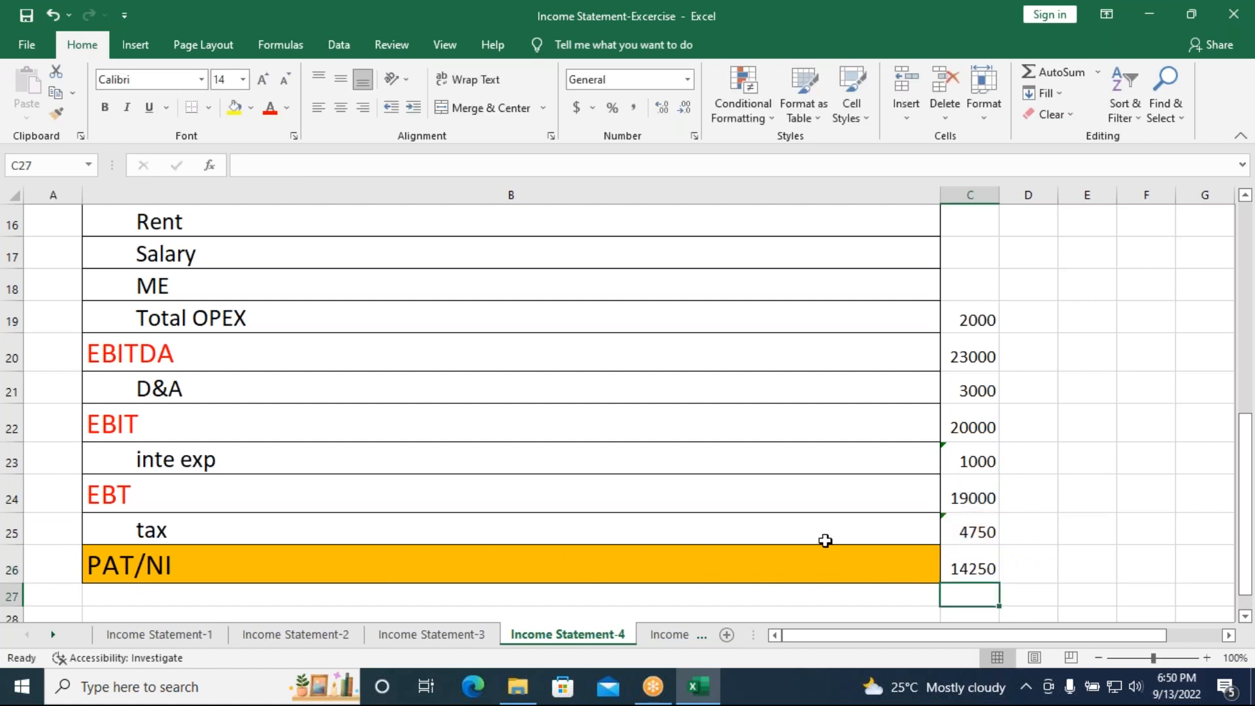
- Add the label "Dividend of 20%" in B27 beneath the PAT/NI row, using the dividend rate from the exercise
scroll(825, 541, up, 4)
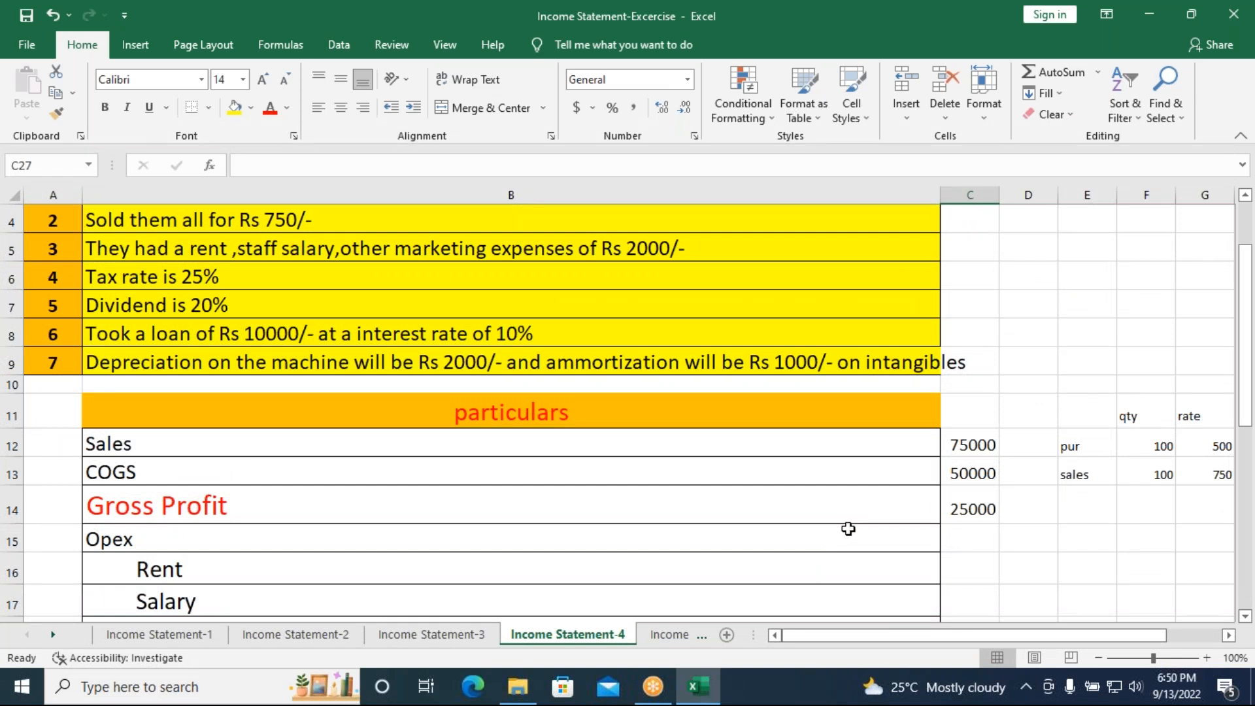
scroll(848, 528, down, 4)
scroll(849, 529, up, 4)
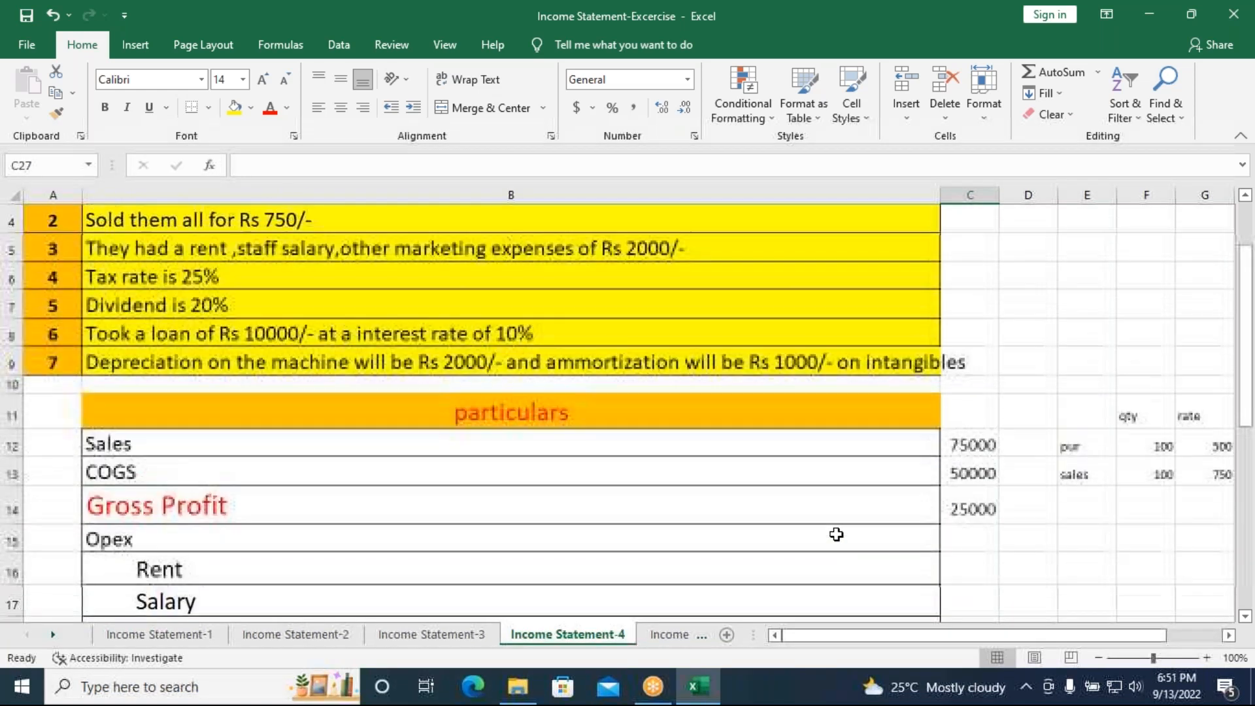
scroll(837, 535, down, 5)
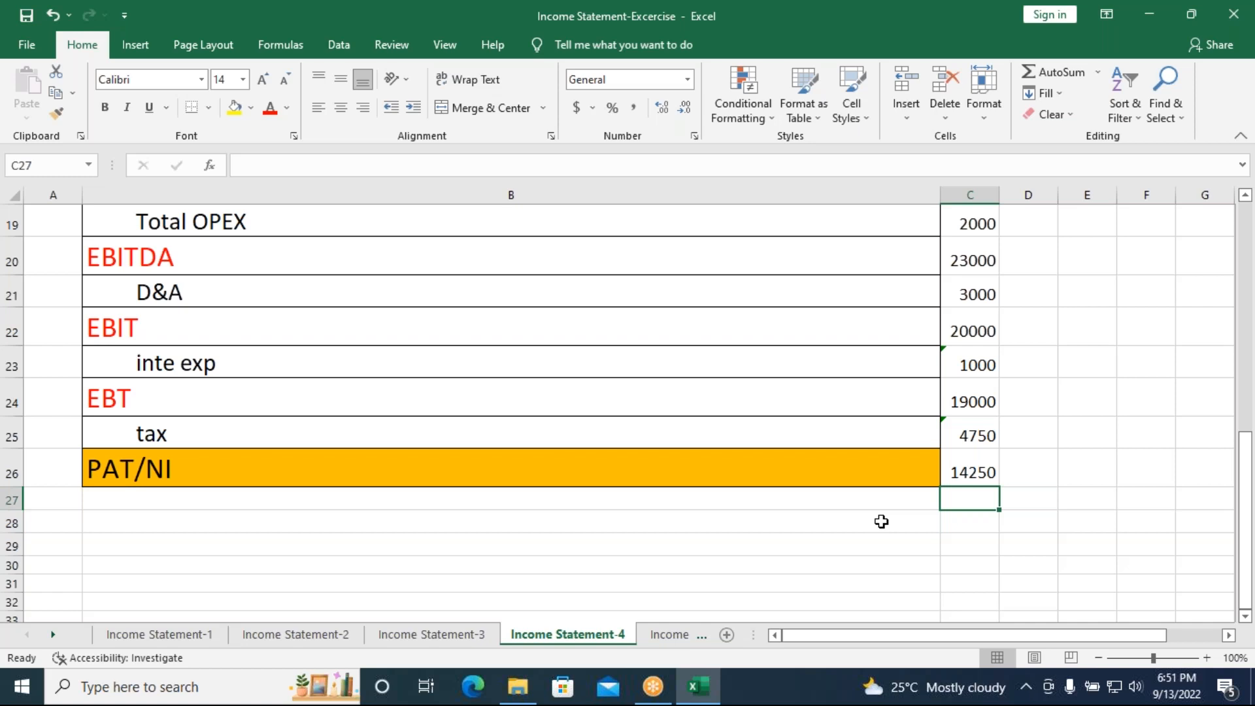
click(269, 500)
text(Dis)
key(BackSpace)
text(vident)
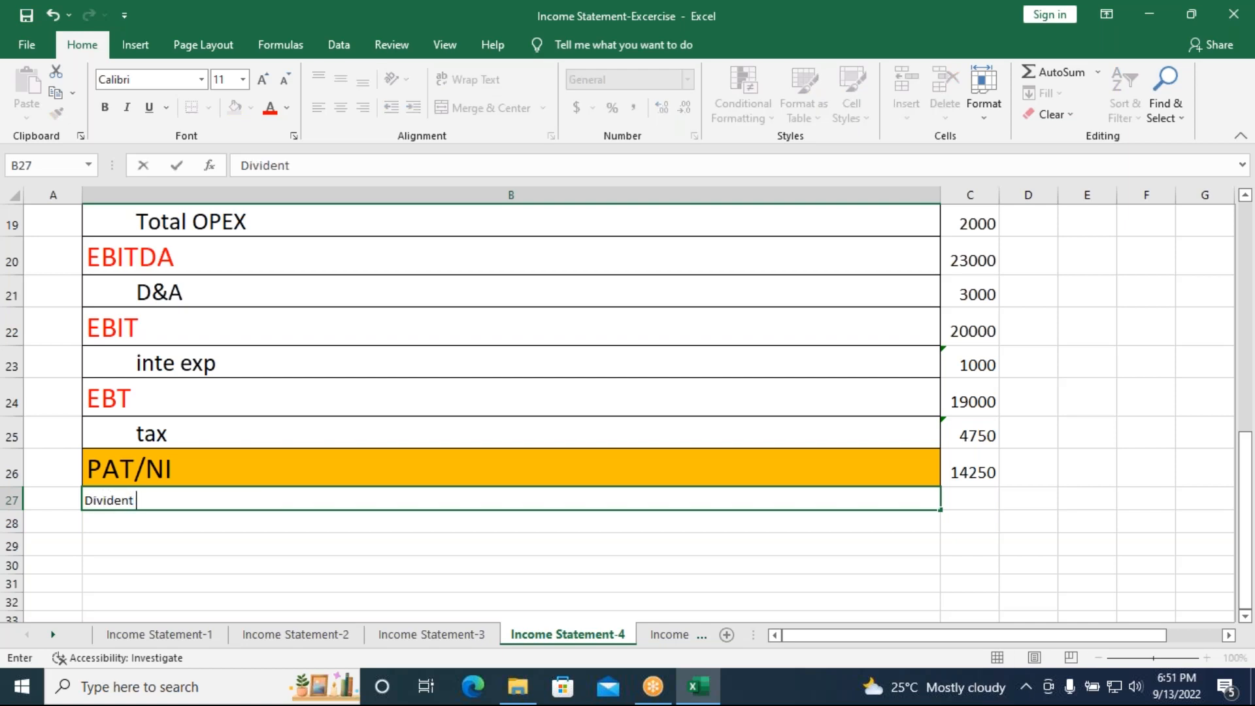
key(BackSpace)
text(d of 20%)
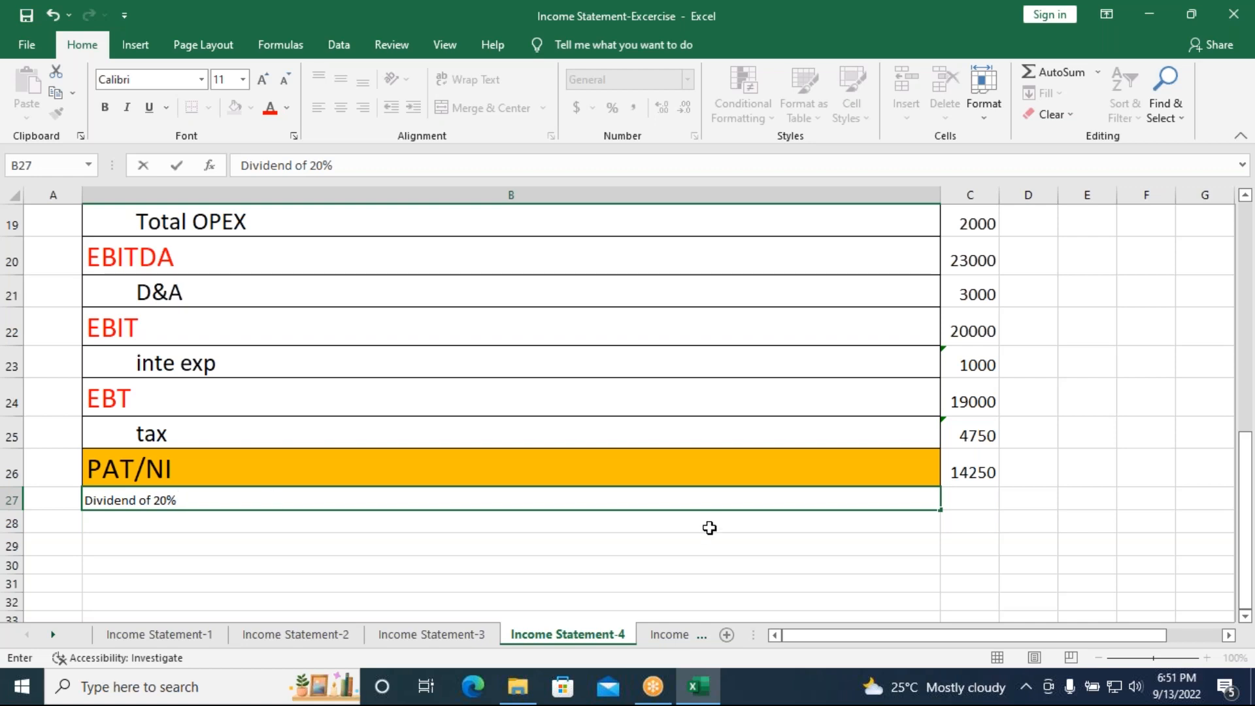
click(959, 498)
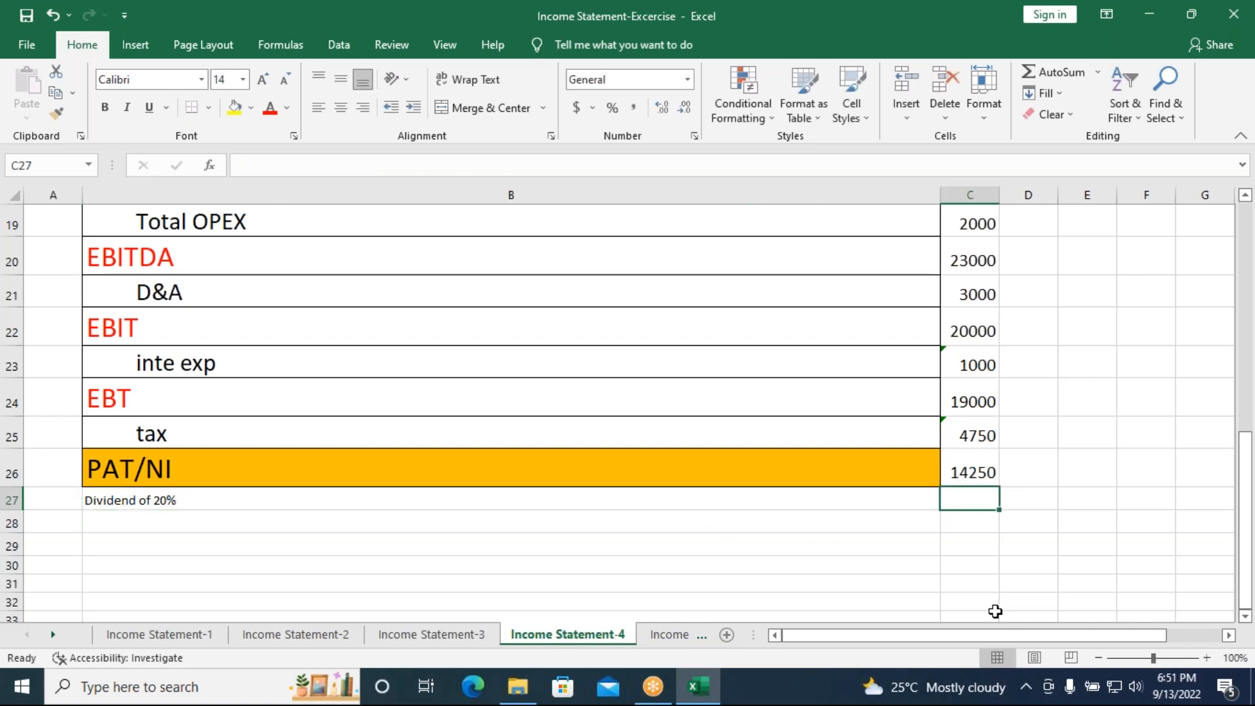
- Extend the dividend label in B27 with the note "( shared among the share holders )"
double_click(394, 501)
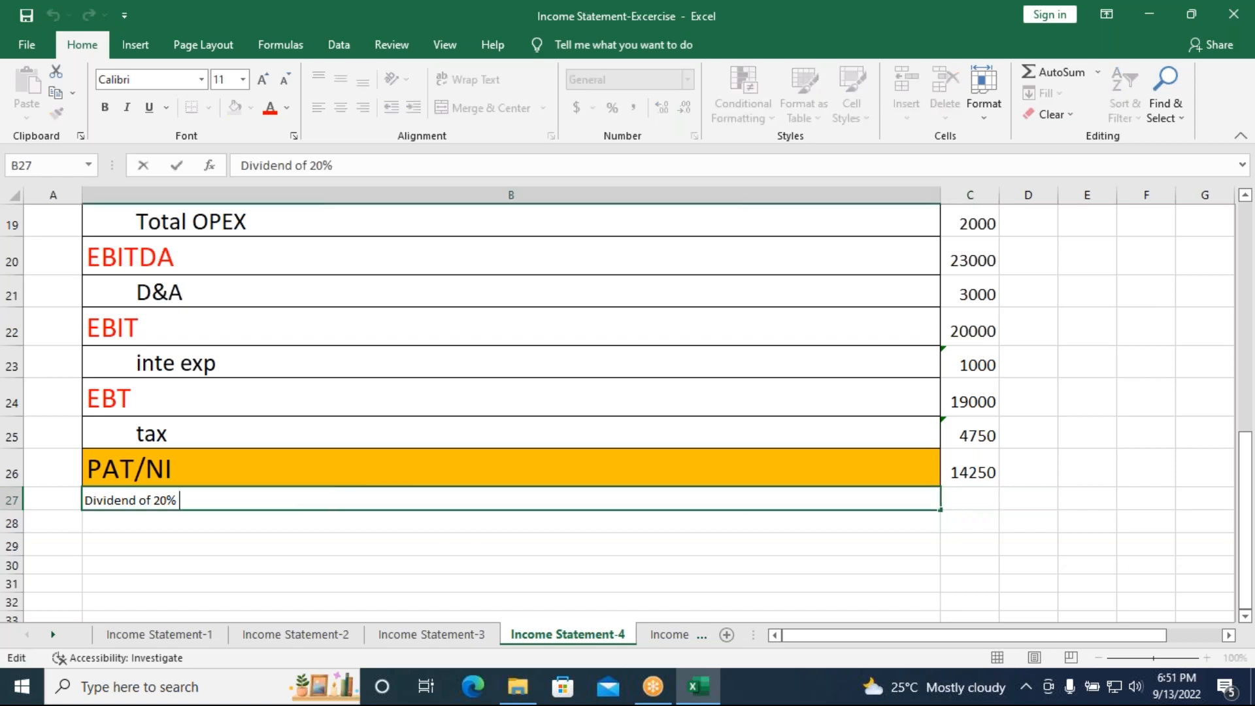
text(( sg)
key(BackSpace)
text(hared among th)
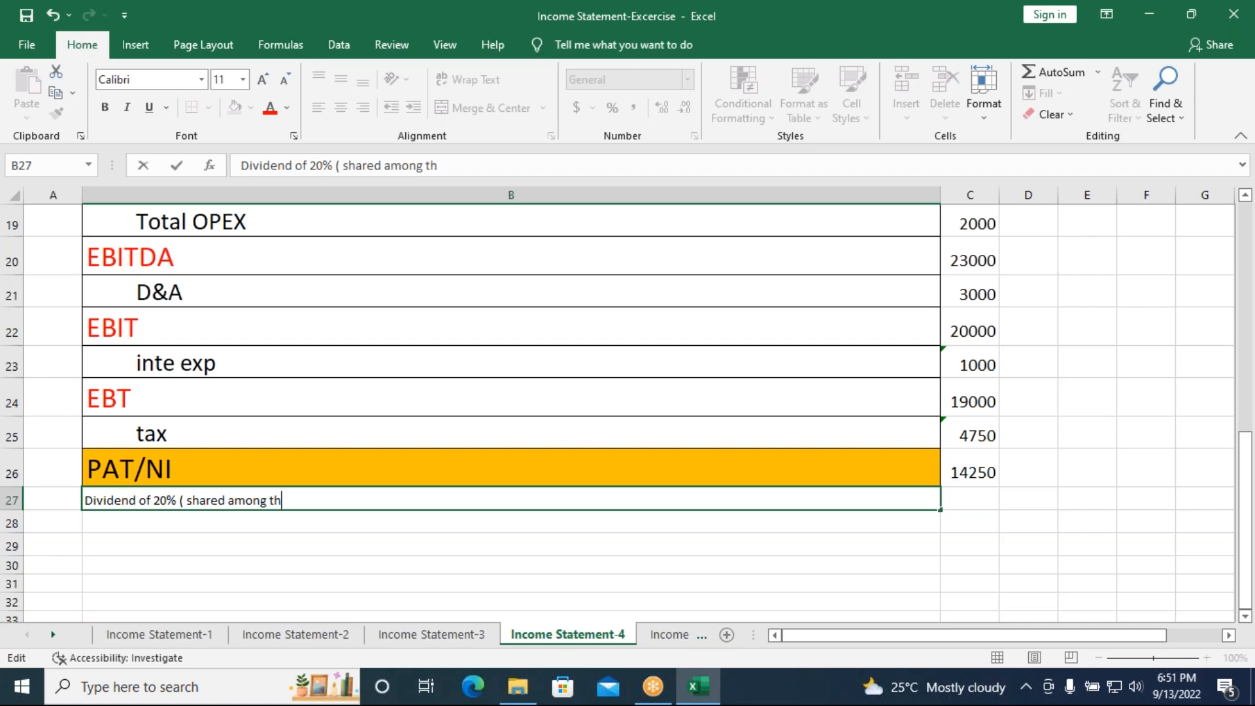
text(e share holder)
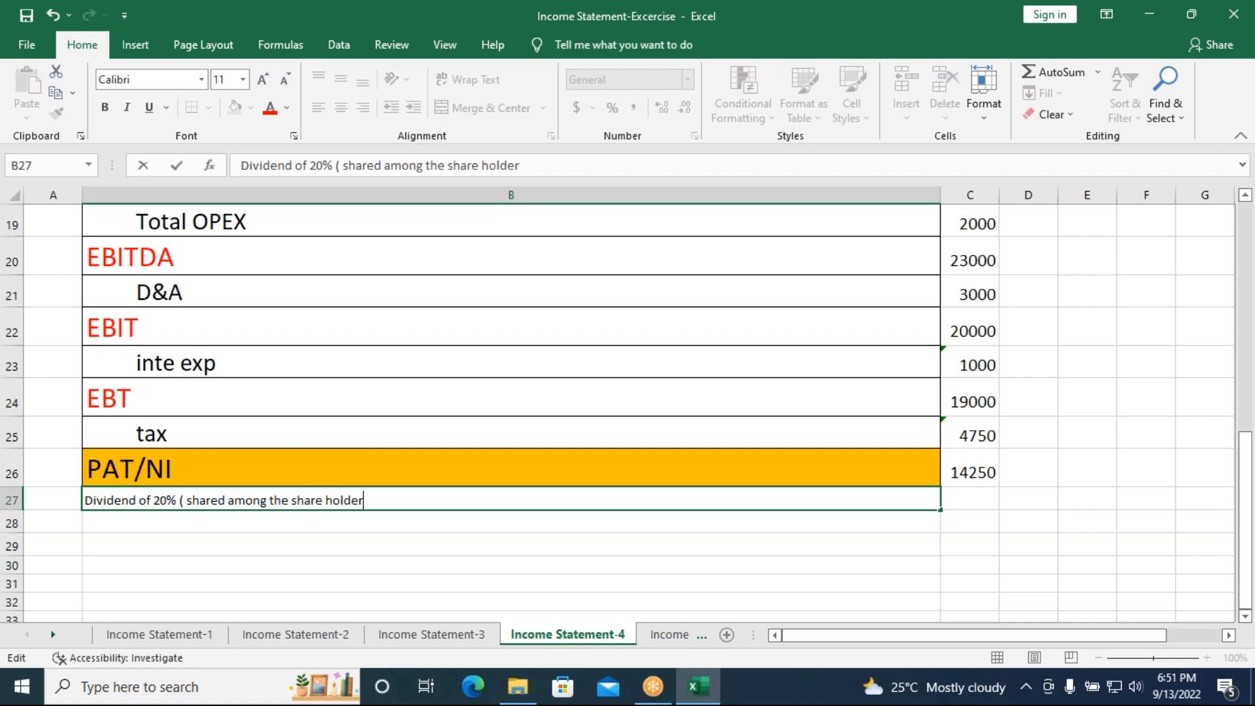
text(s ))
- Calculate the dividend in C27 as 20% of net income with the formula =C26*20%
click(967, 500)
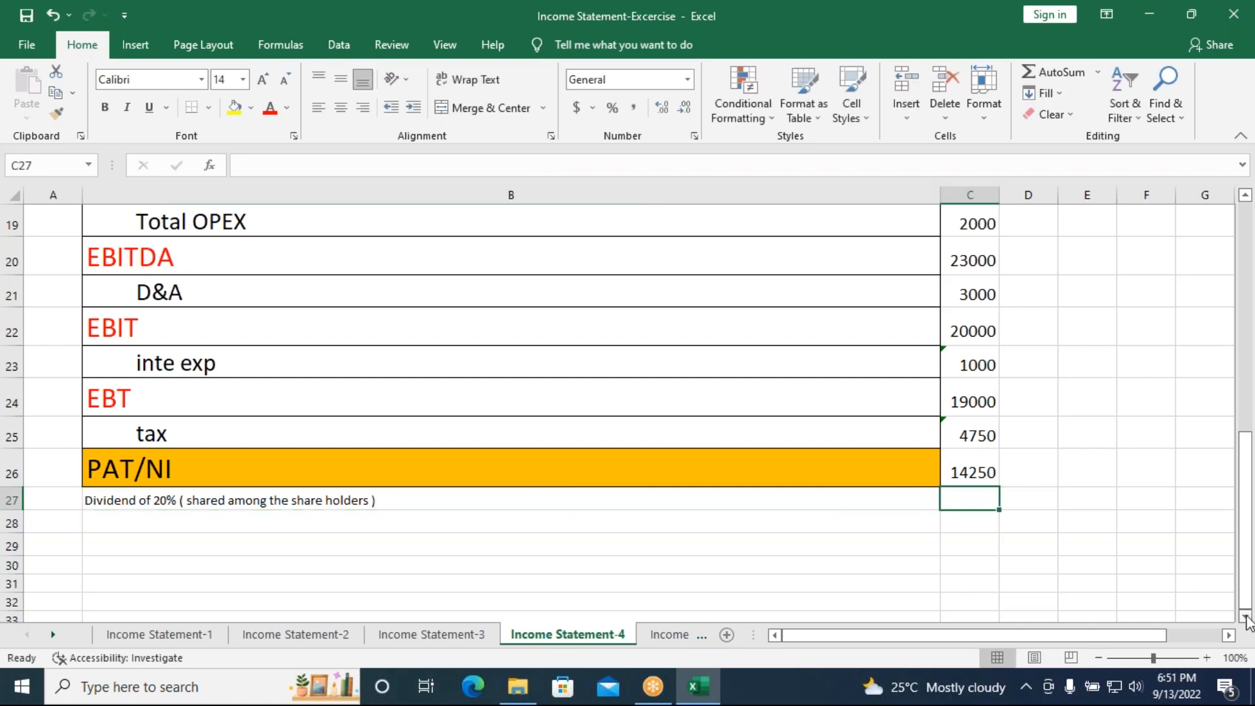
text(=)
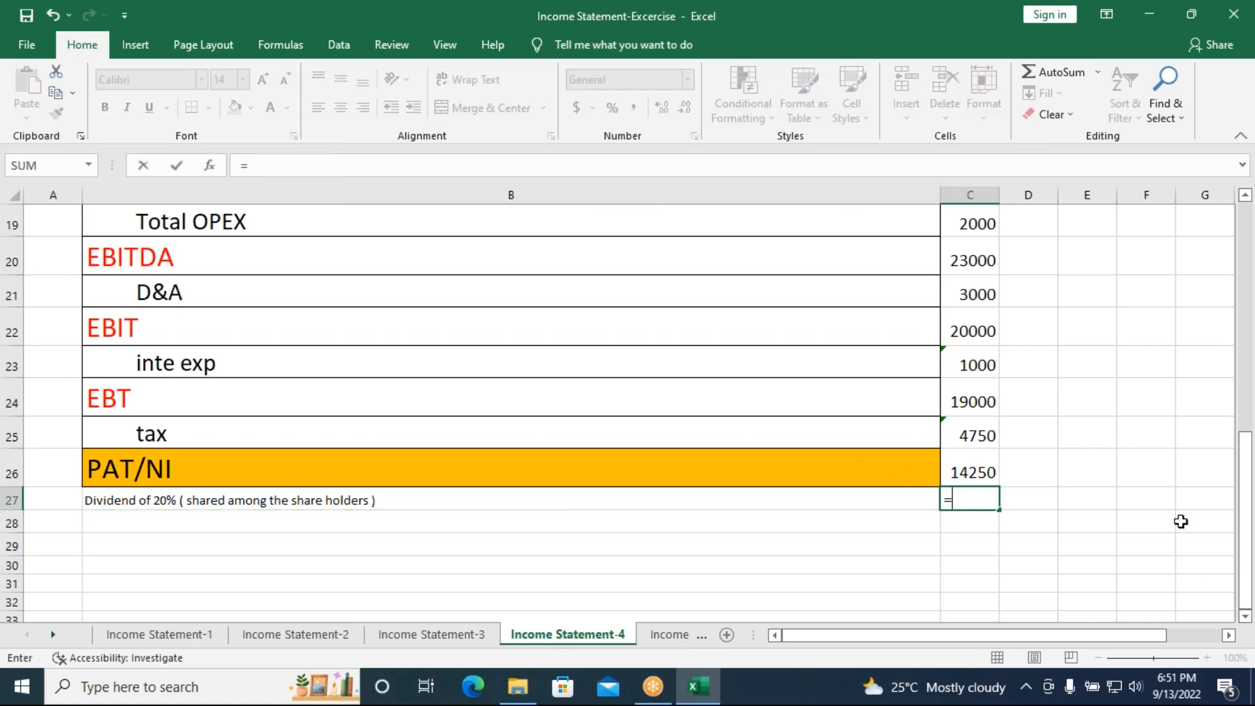
click(960, 458)
text(*20)
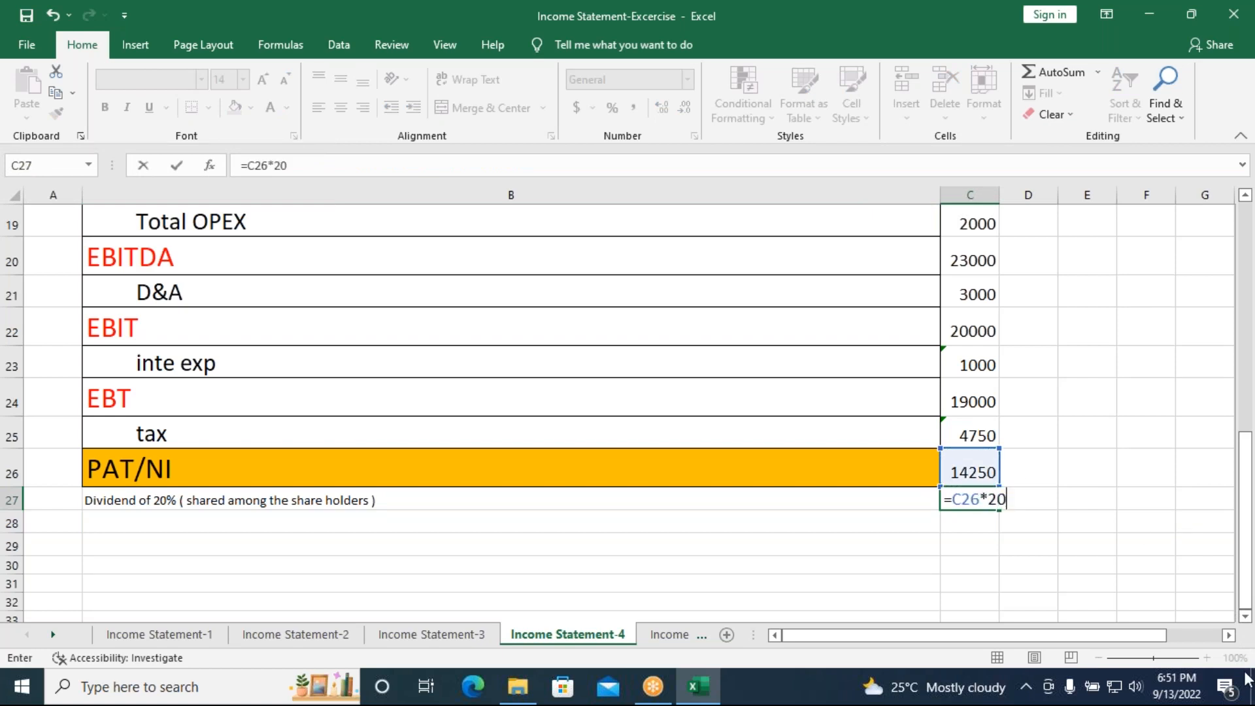
text(%)
key(Return)
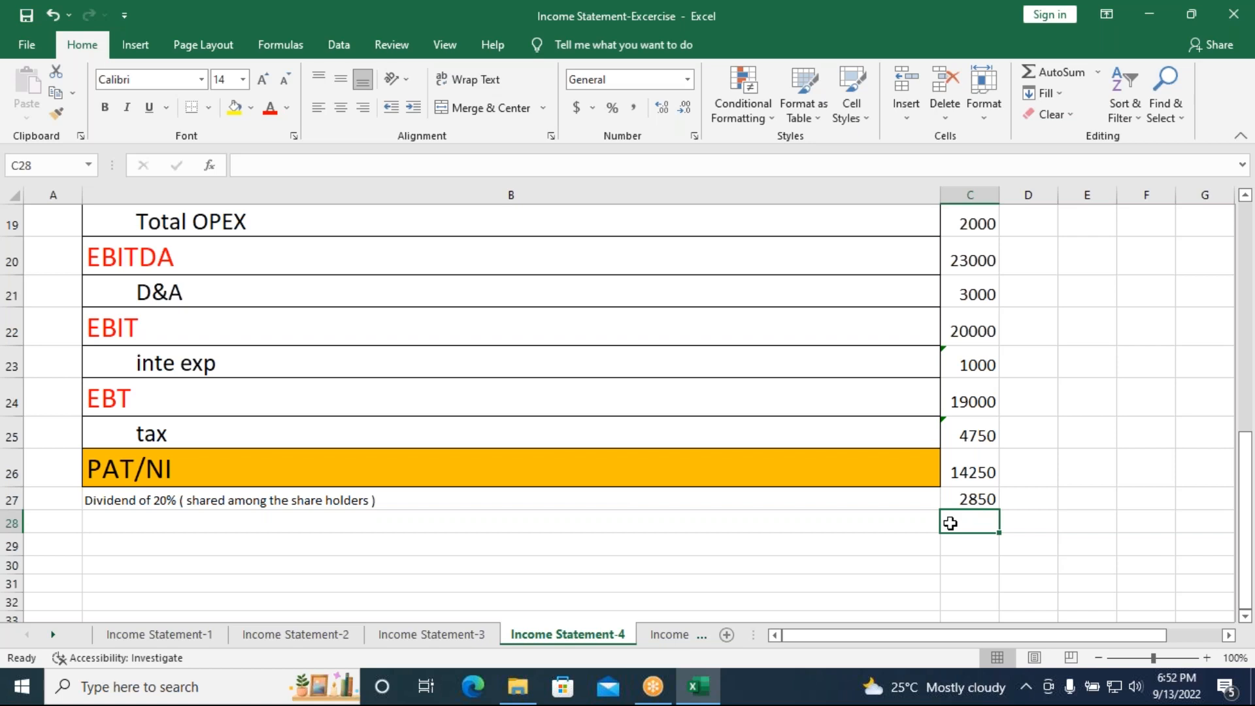
- Add the label "Retained earnings / Retained profit / Reserves & Surplus" in B28 beneath the dividend row
click(854, 527)
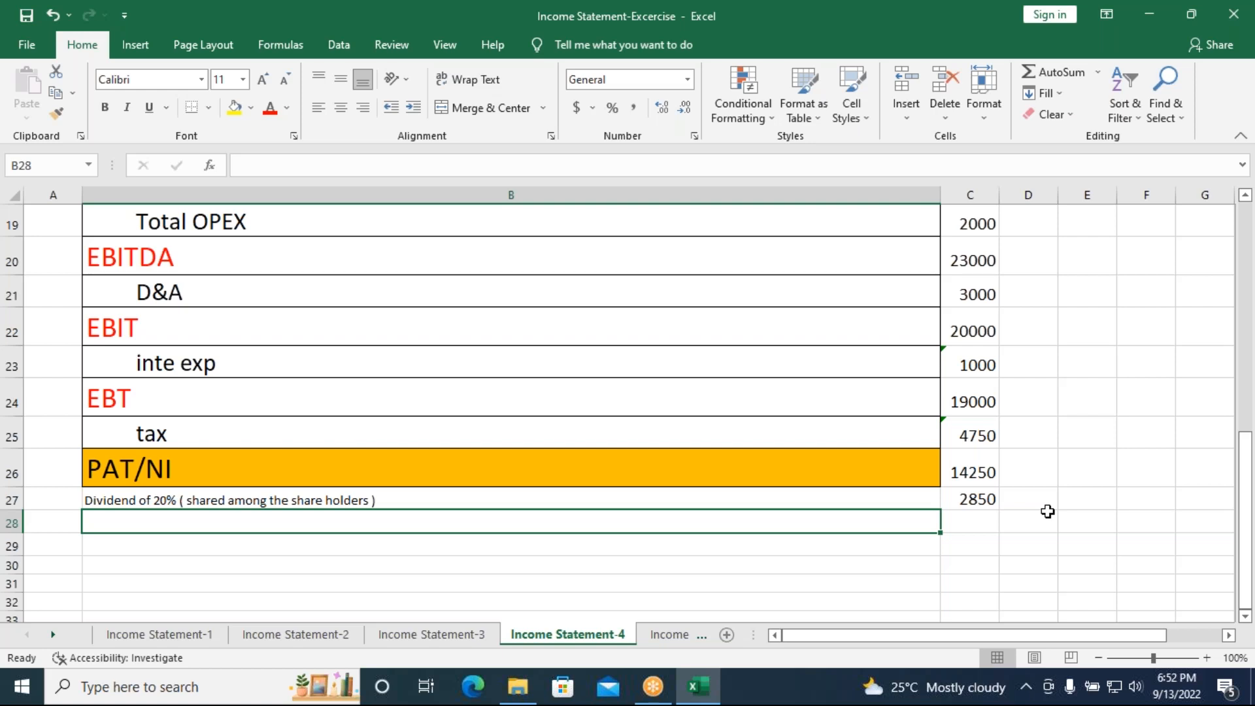
text(Re)
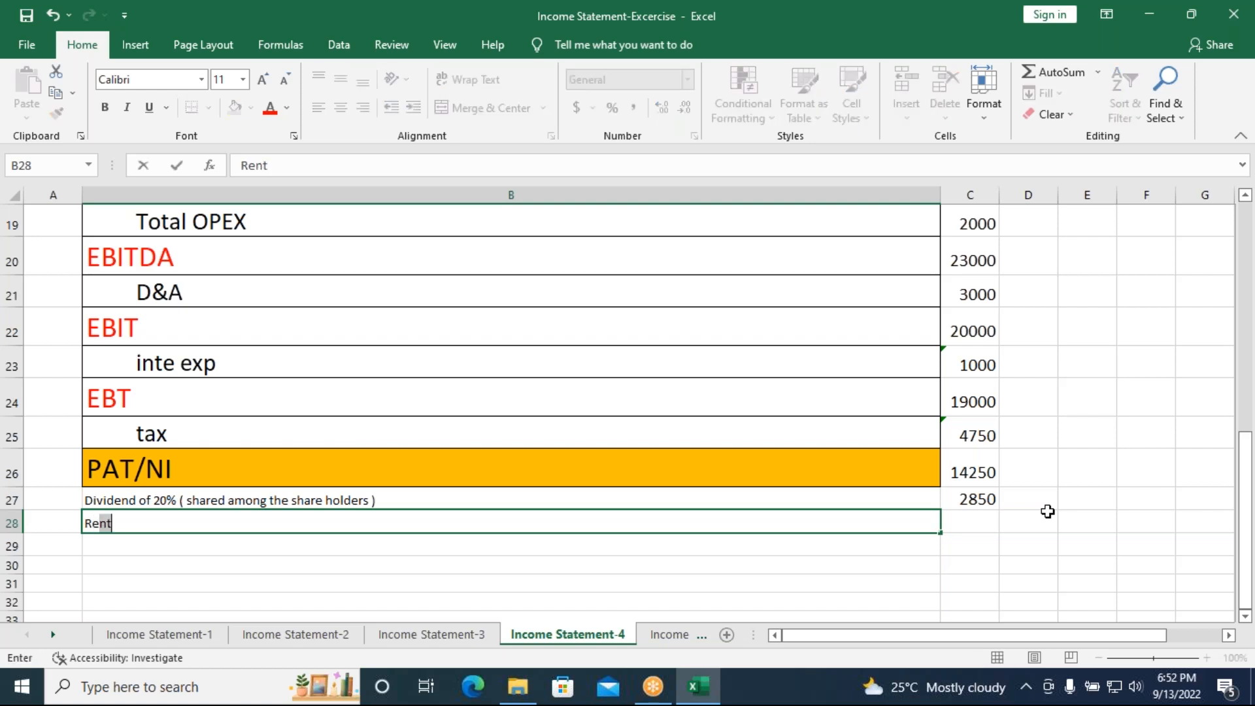
text(tained e)
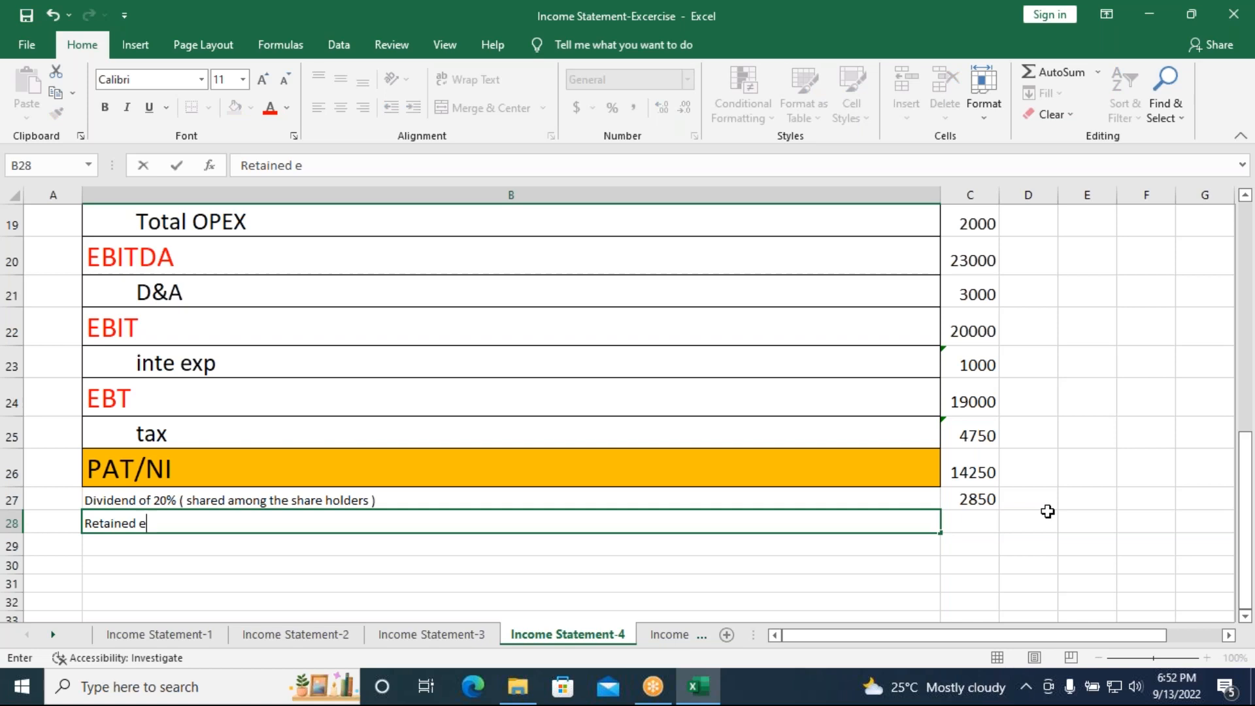
text(arnings)
text( /)
text( Retain)
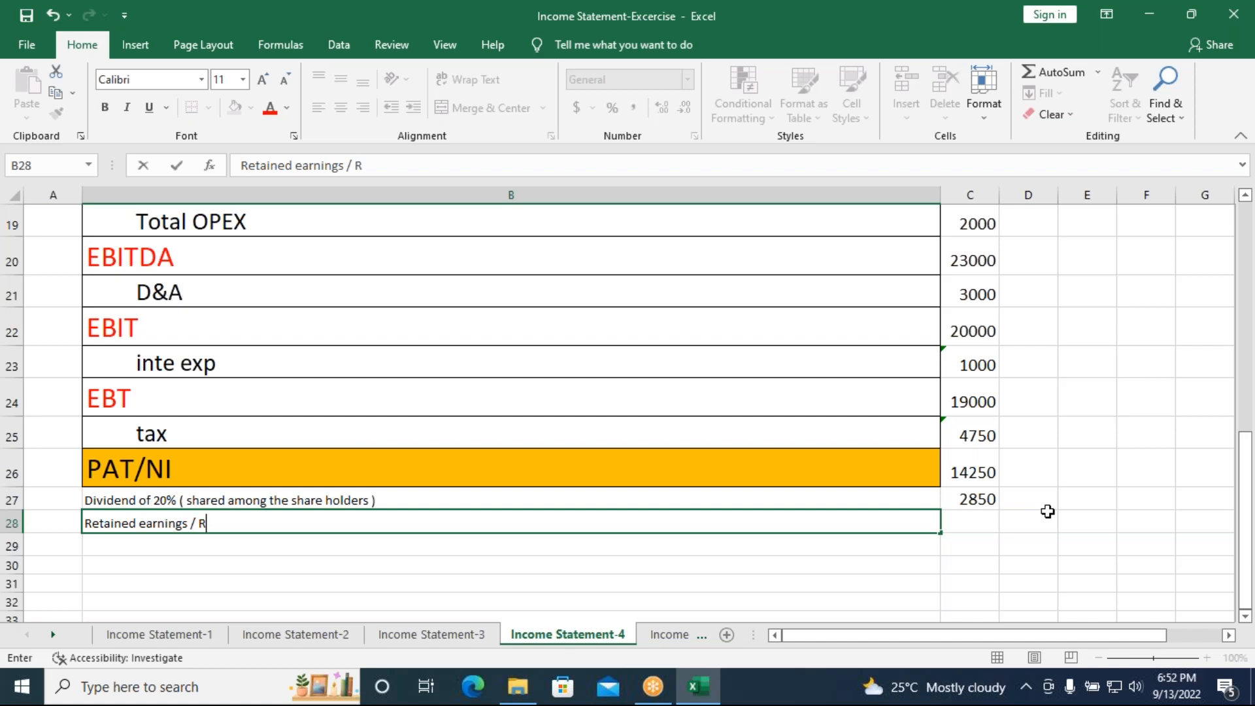
text(ed )
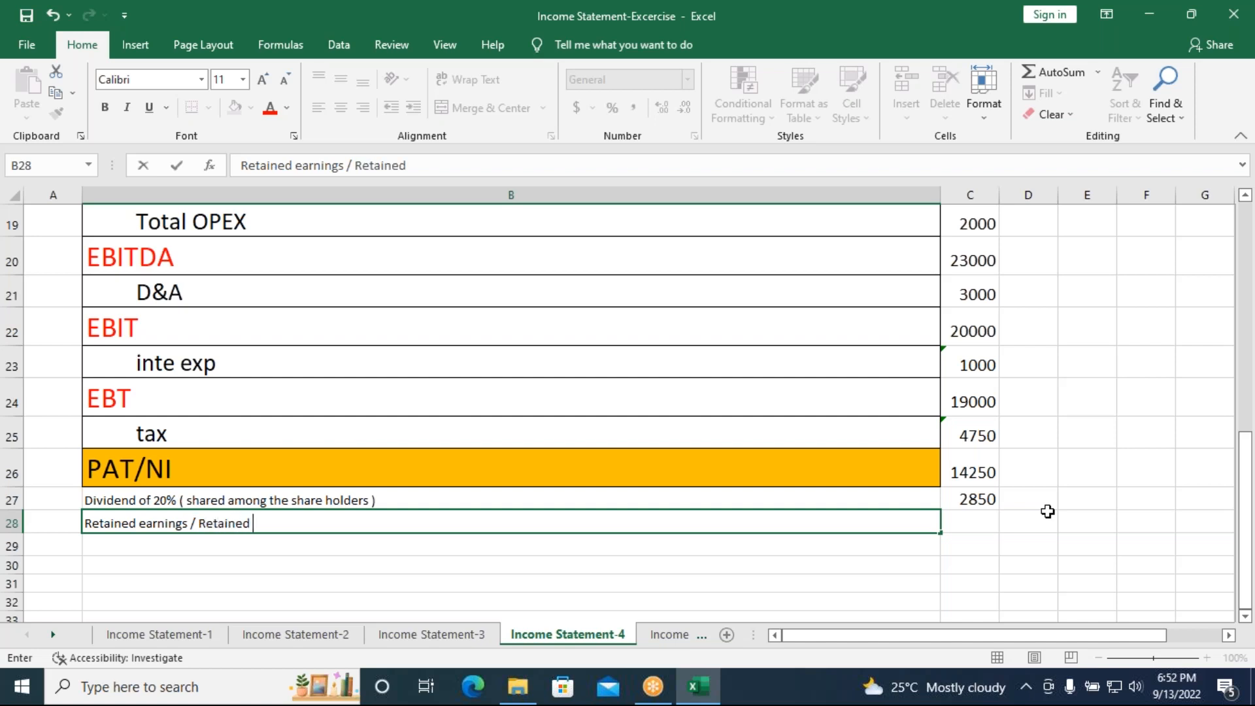
text(profit / R)
text(e)
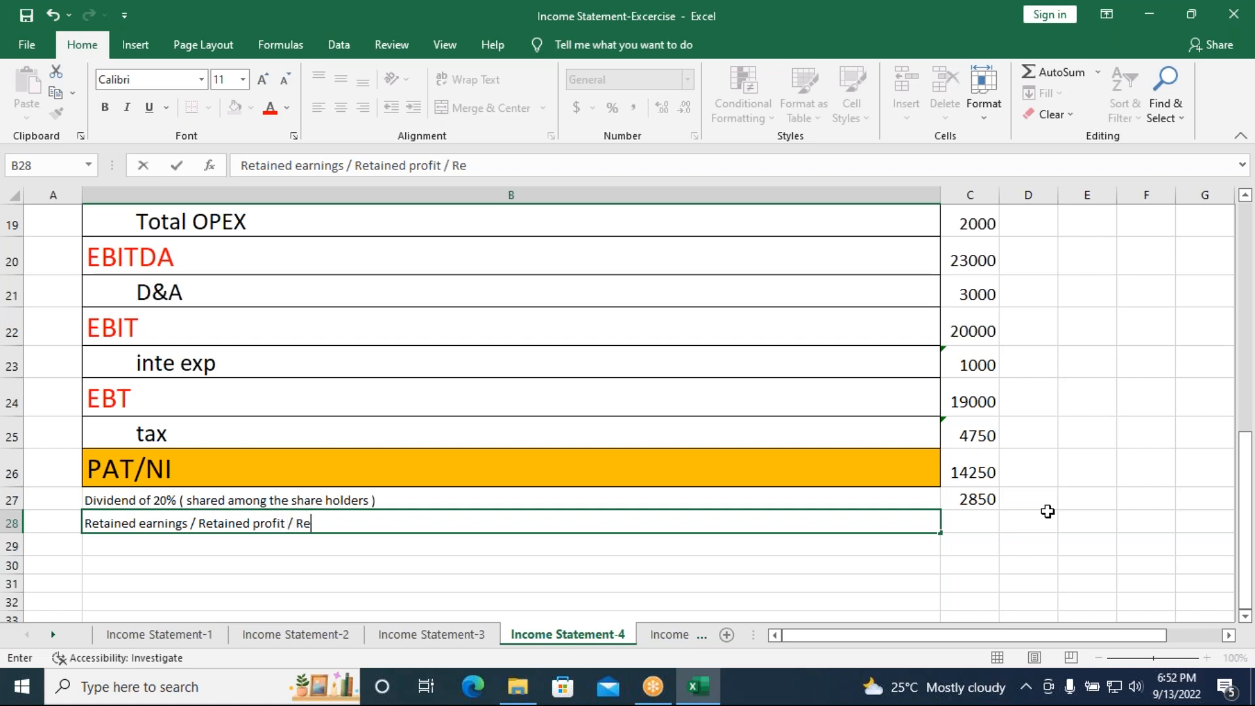
text(serves & Surplus)
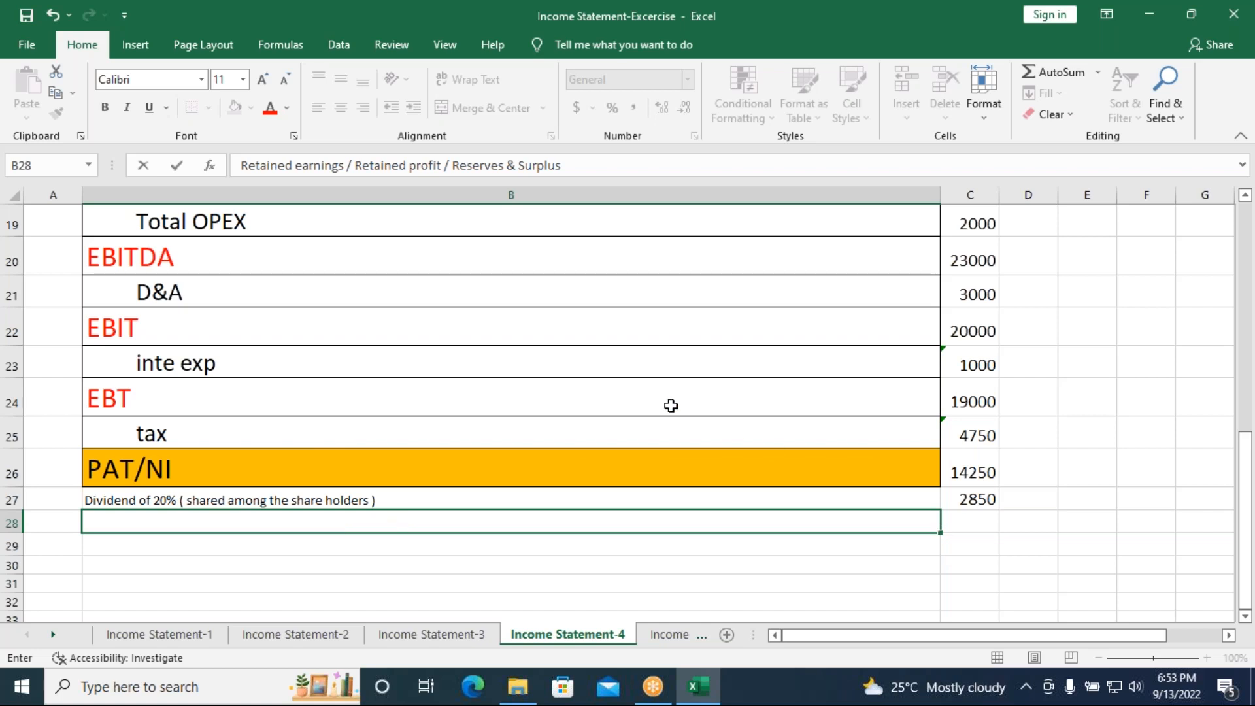
scroll(671, 406, up, 3)
scroll(671, 406, up, 3)
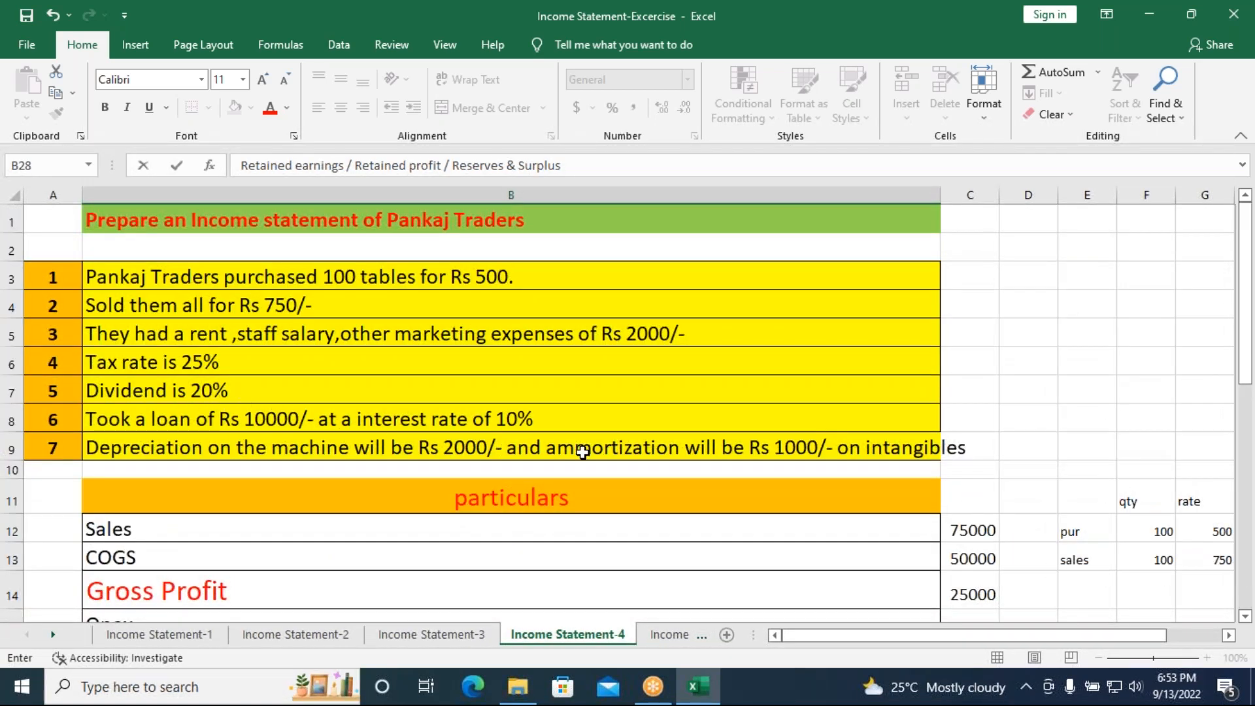
scroll(582, 452, down, 6)
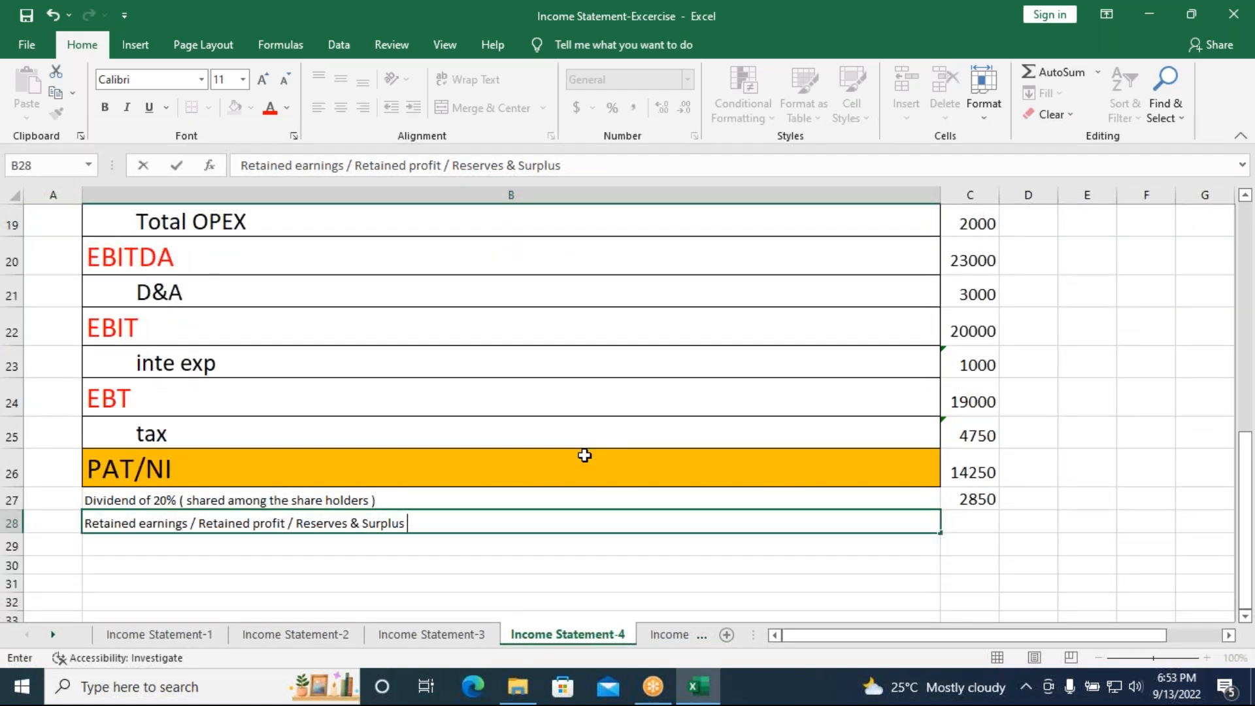
- Check the dividend formula in C27 and calculate retained earnings in C28 as net income minus dividend with =C26-C27
click(983, 502)
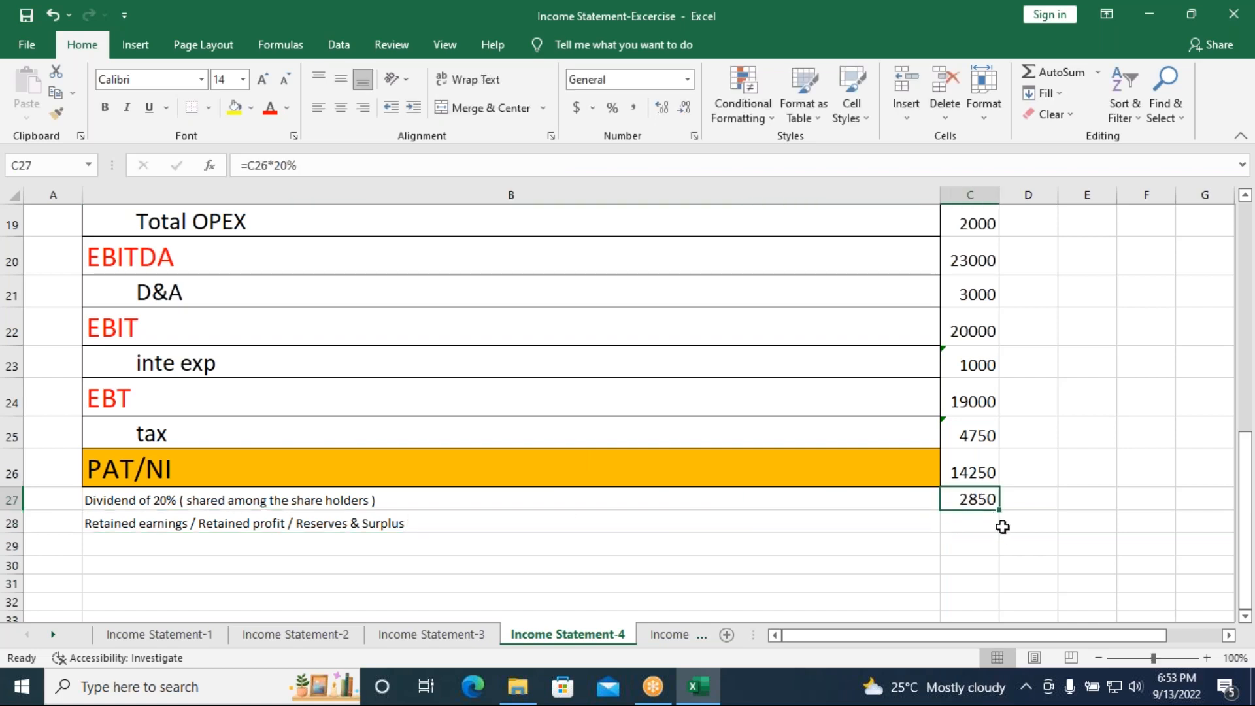
key(F2)
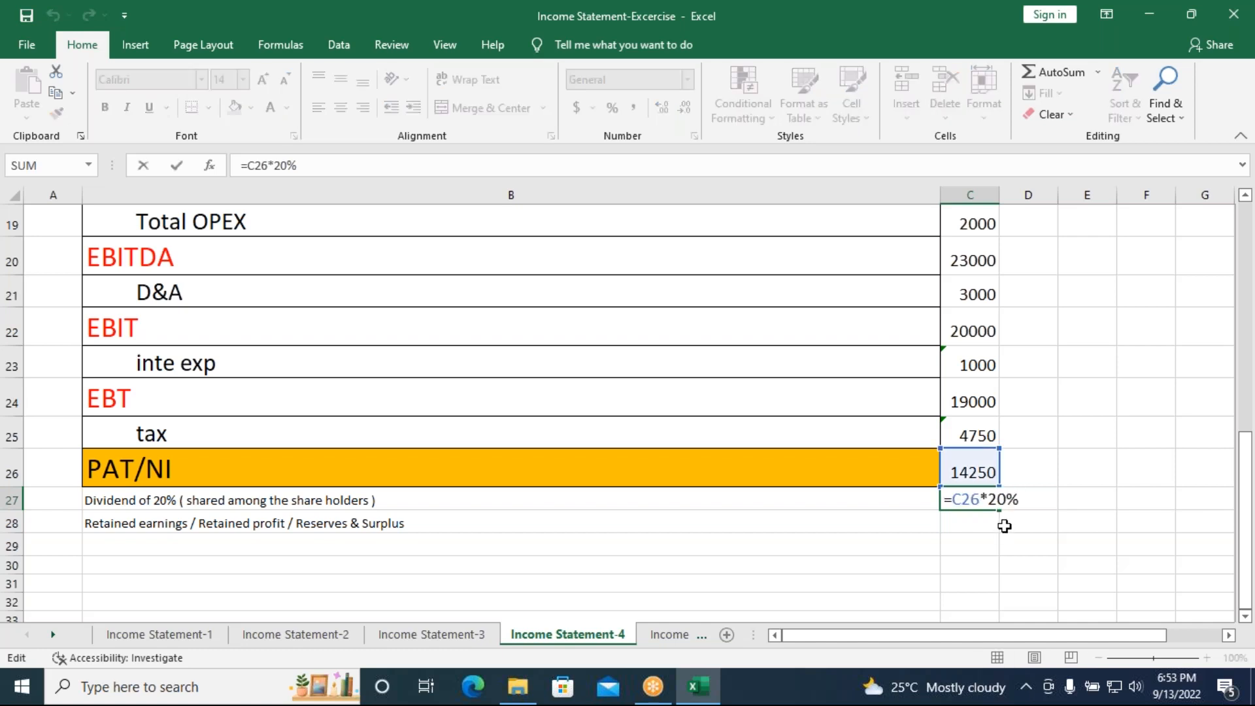
key(Return)
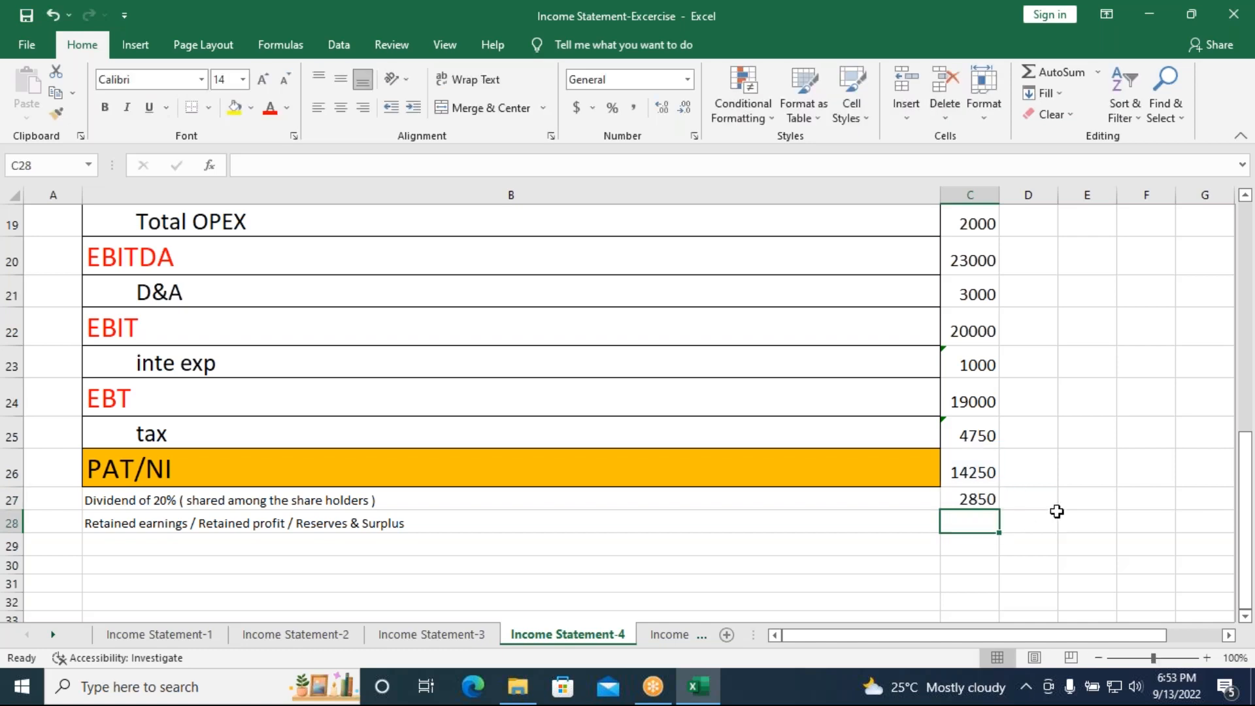
text(=)
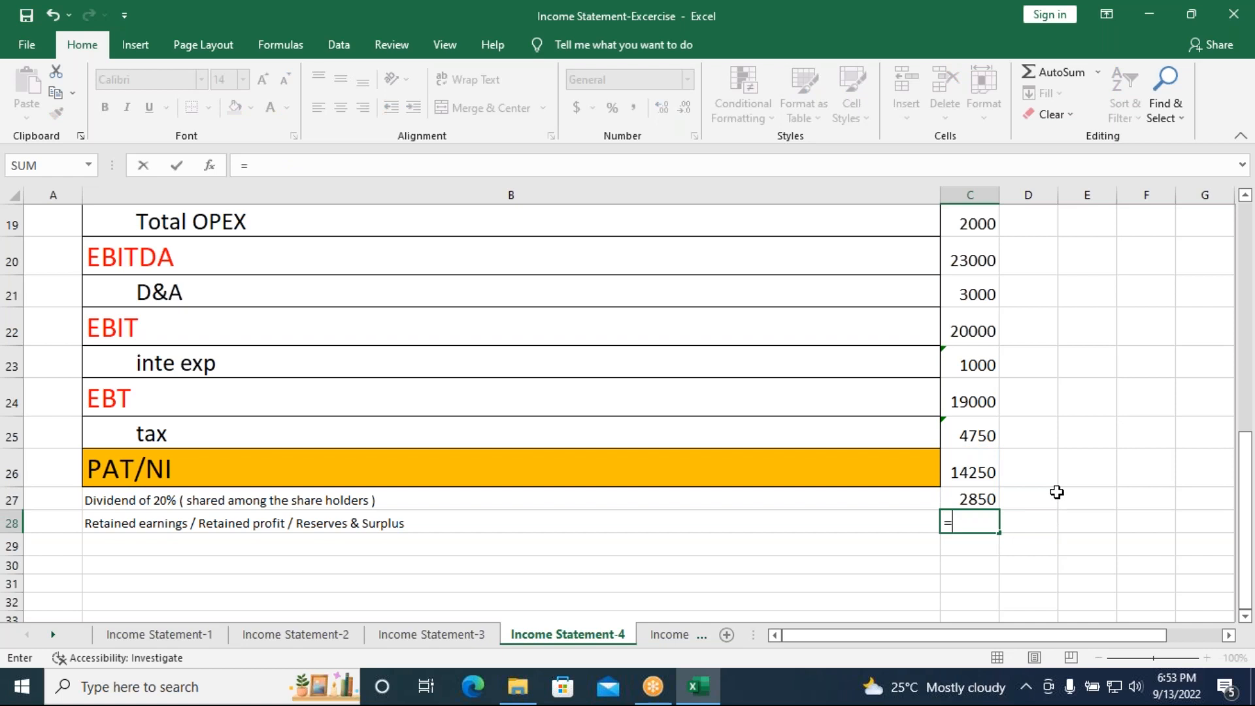
click(984, 472)
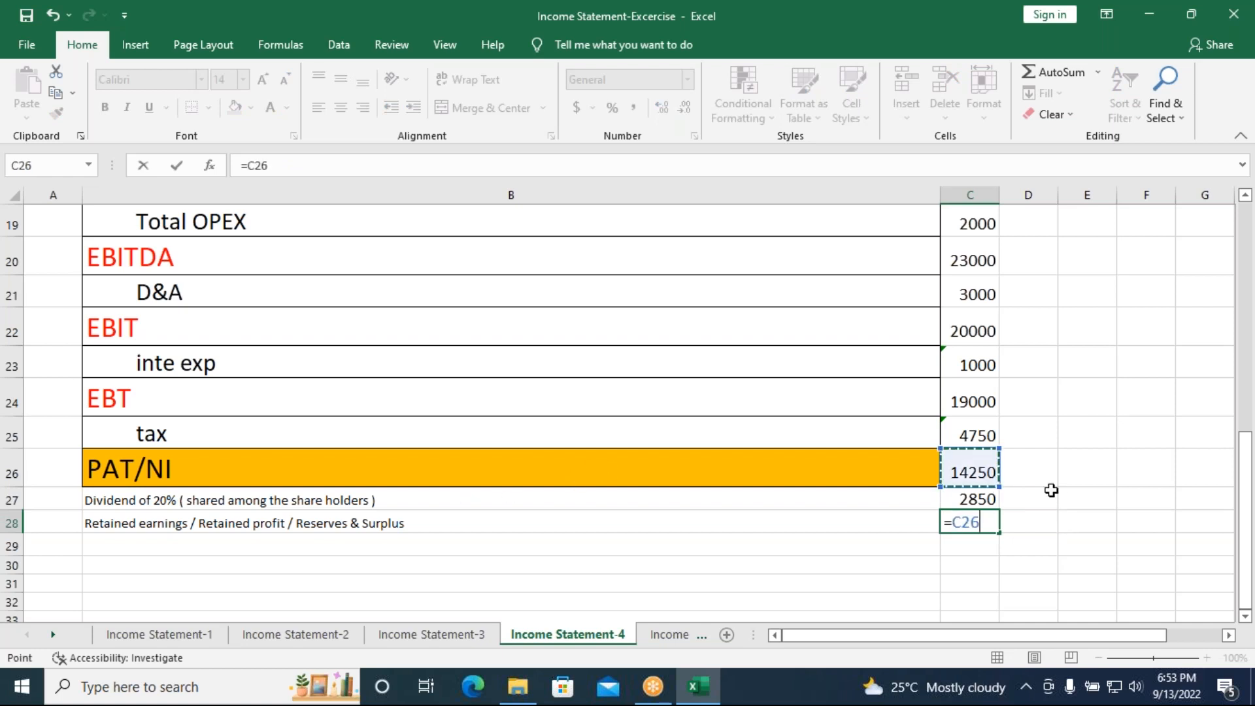
text(-)
click(992, 498)
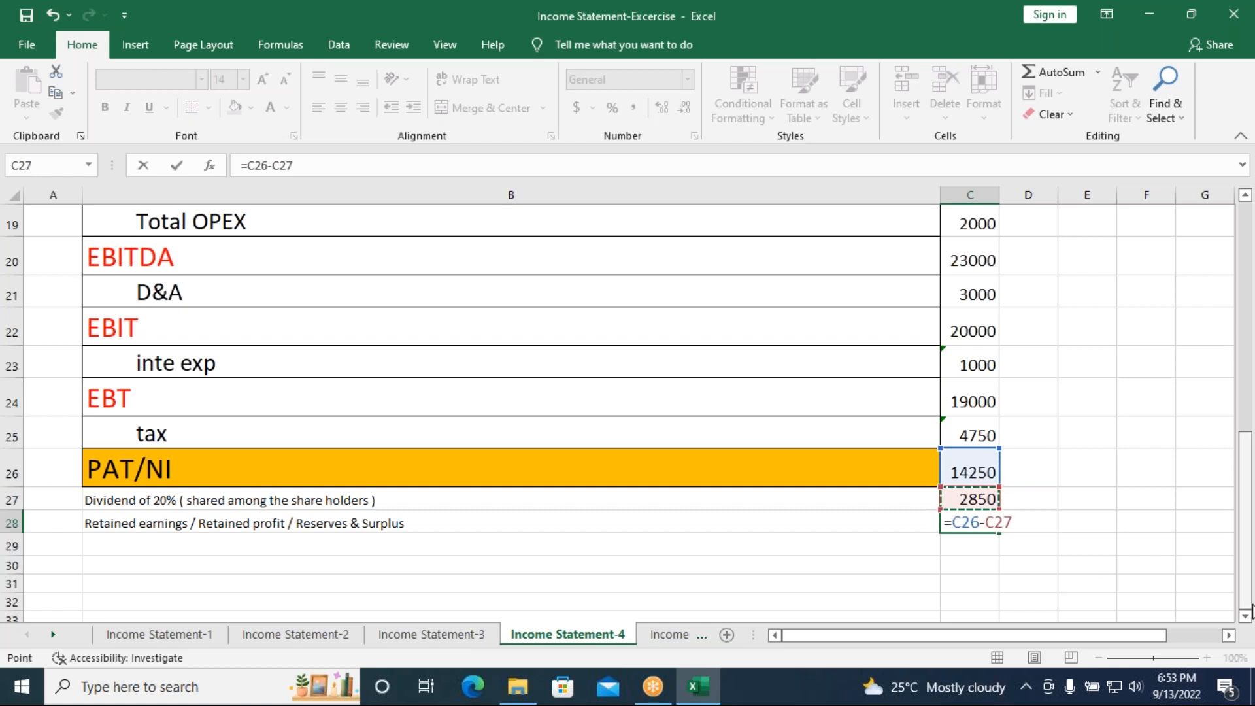
key(Return)
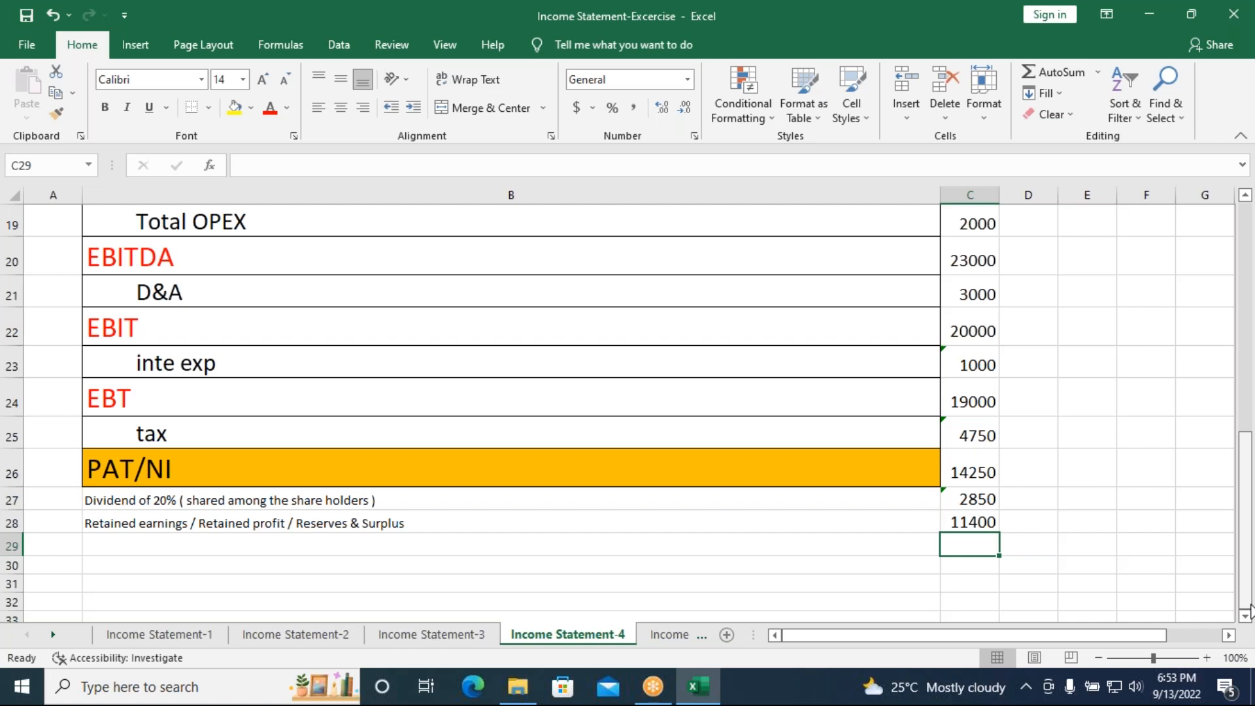
- Extend the retained earnings label in B28 with the note "( Which will be coming under your balance sheet )"
double_click(448, 522)
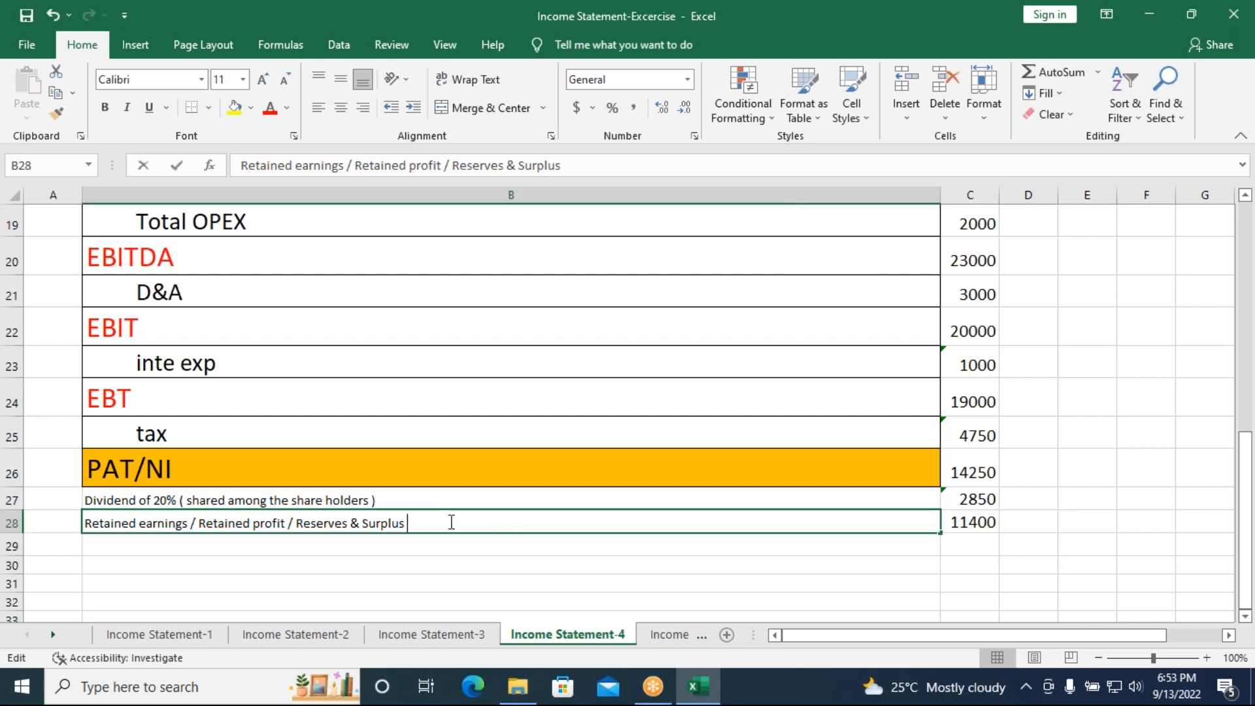
text(( Wh)
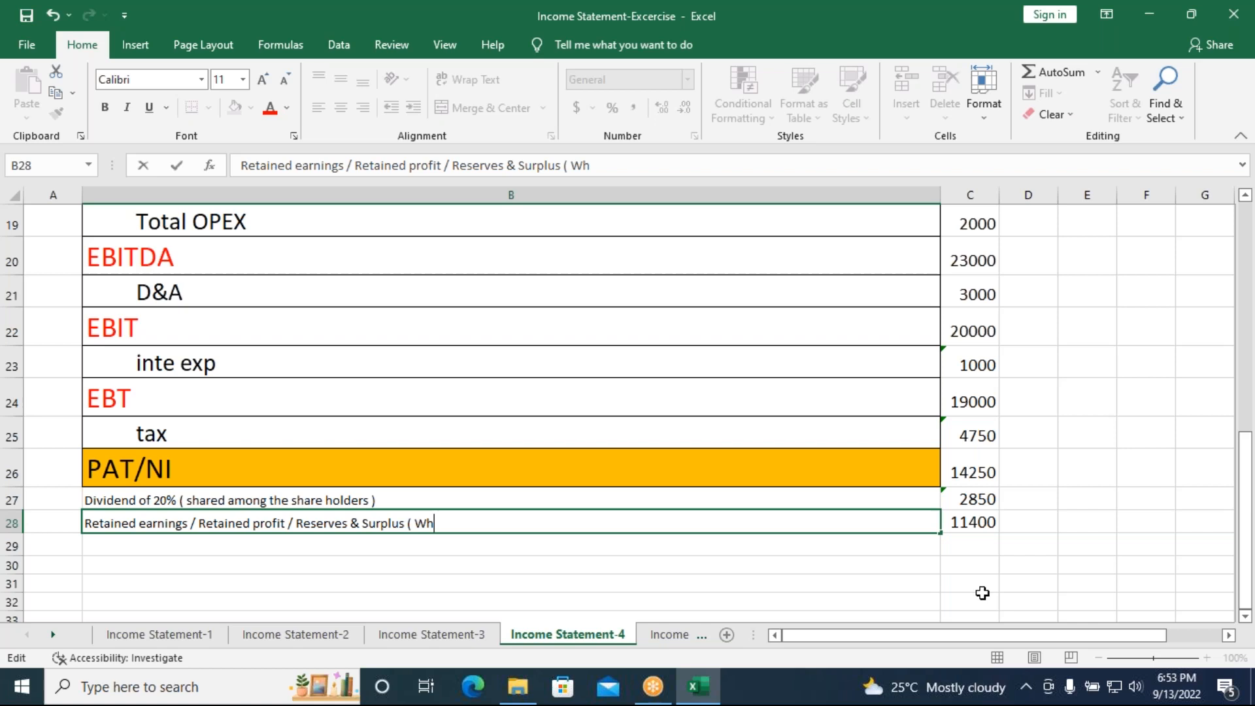
text(ich will be com)
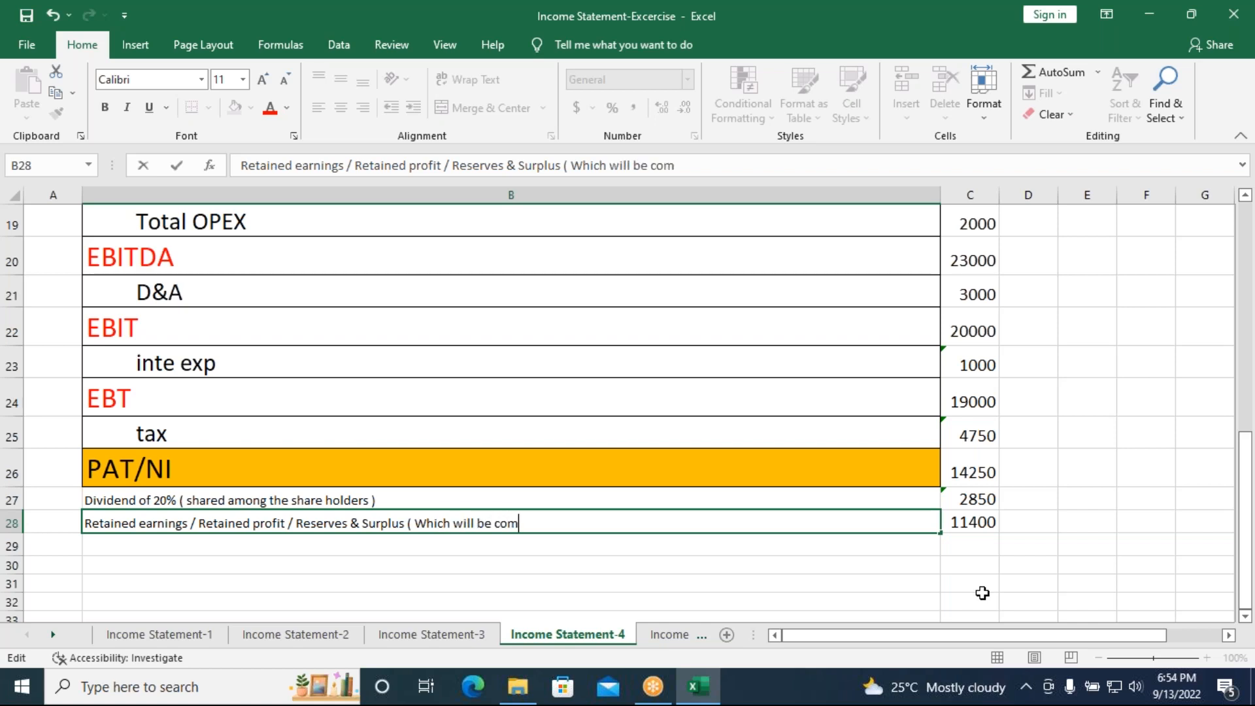
text(ing unde)
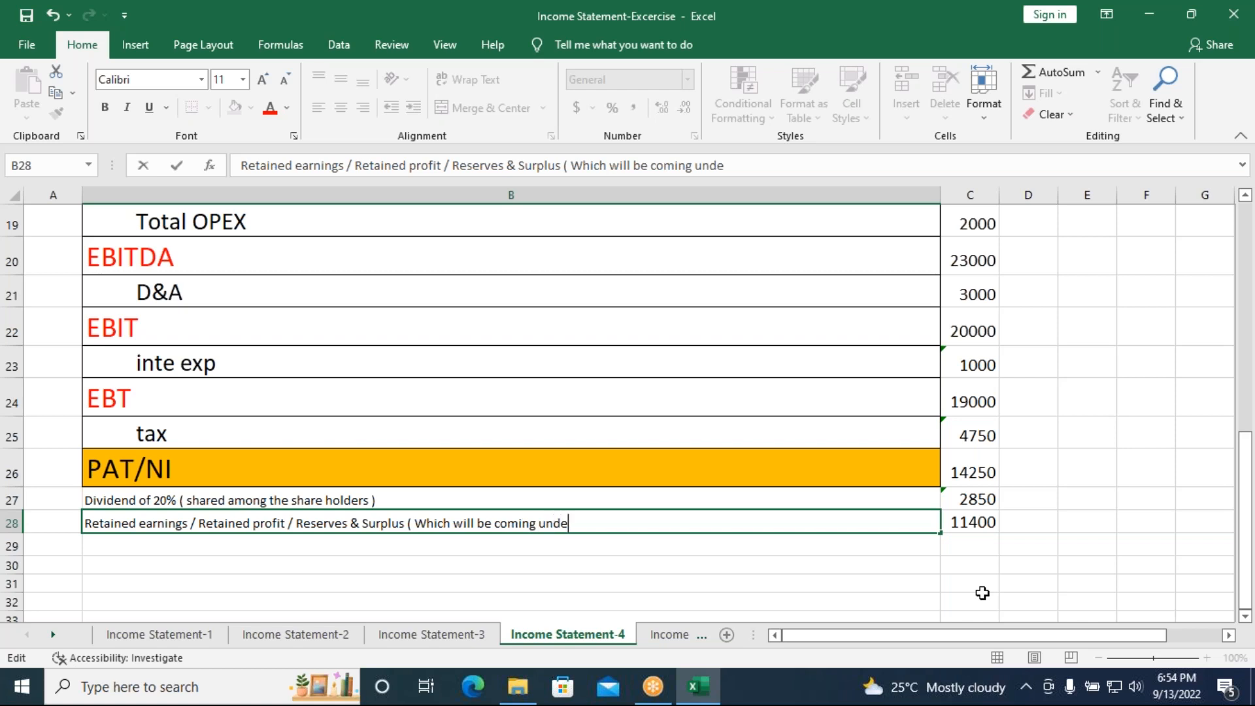
text(r your balance )
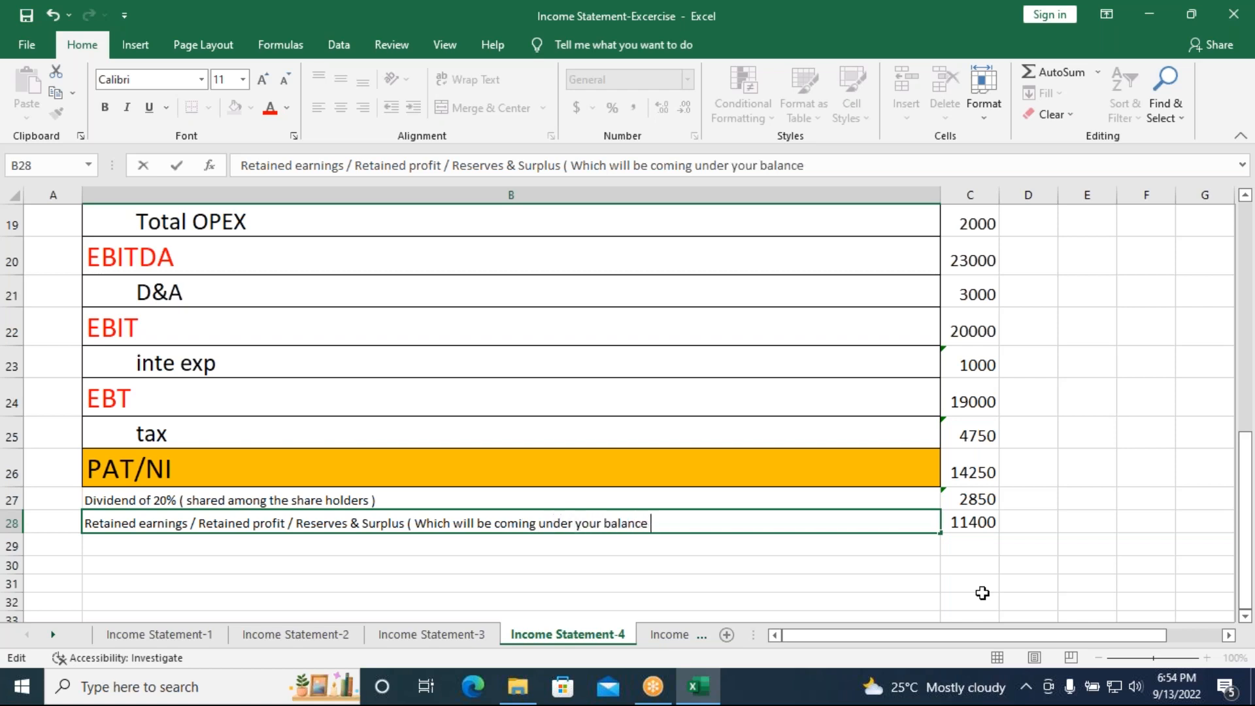
text(sheet ))
click(798, 423)
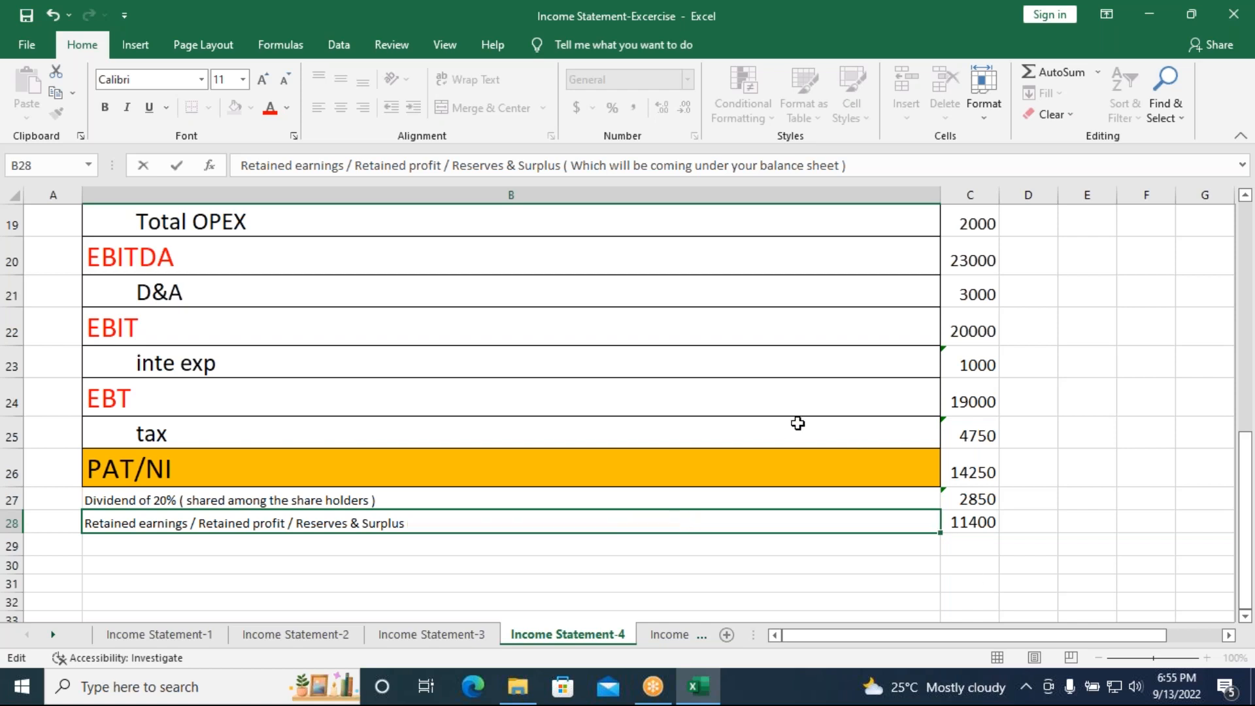
scroll(798, 424, up, 3)
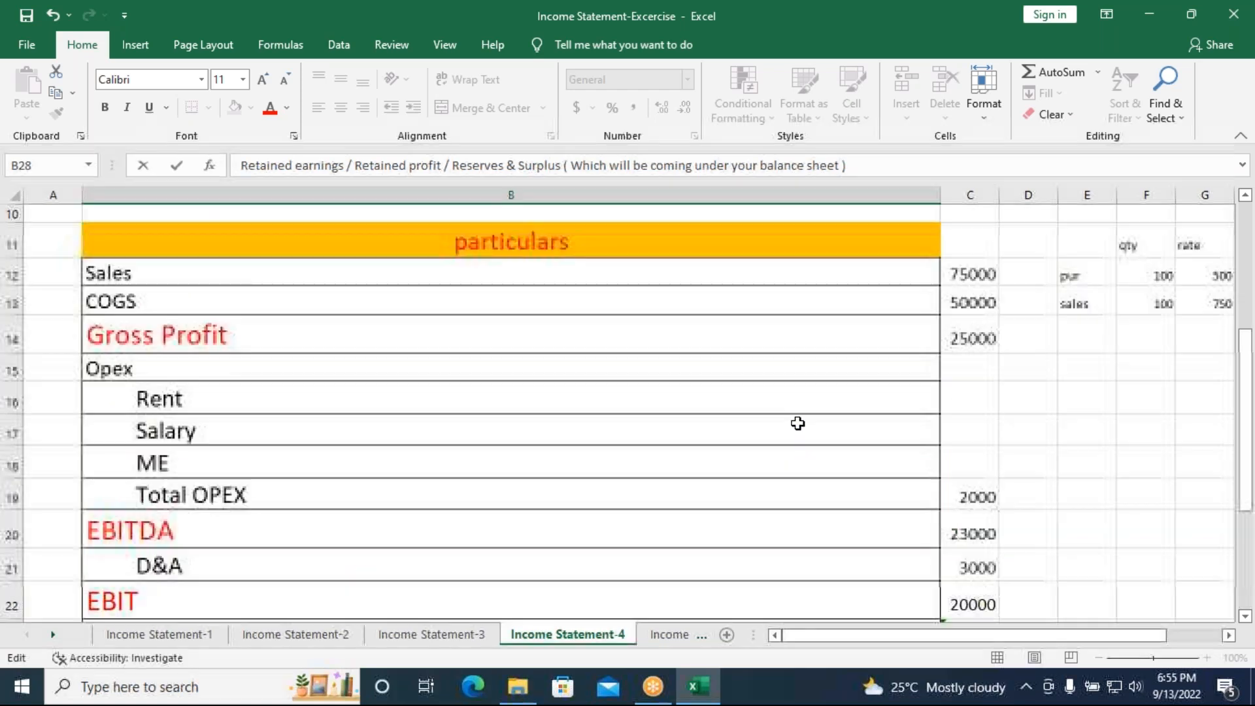
click(1023, 474)
- Zoom the sheet out to 71% and review the income statement from Sales down to retained earnings
click(1146, 659)
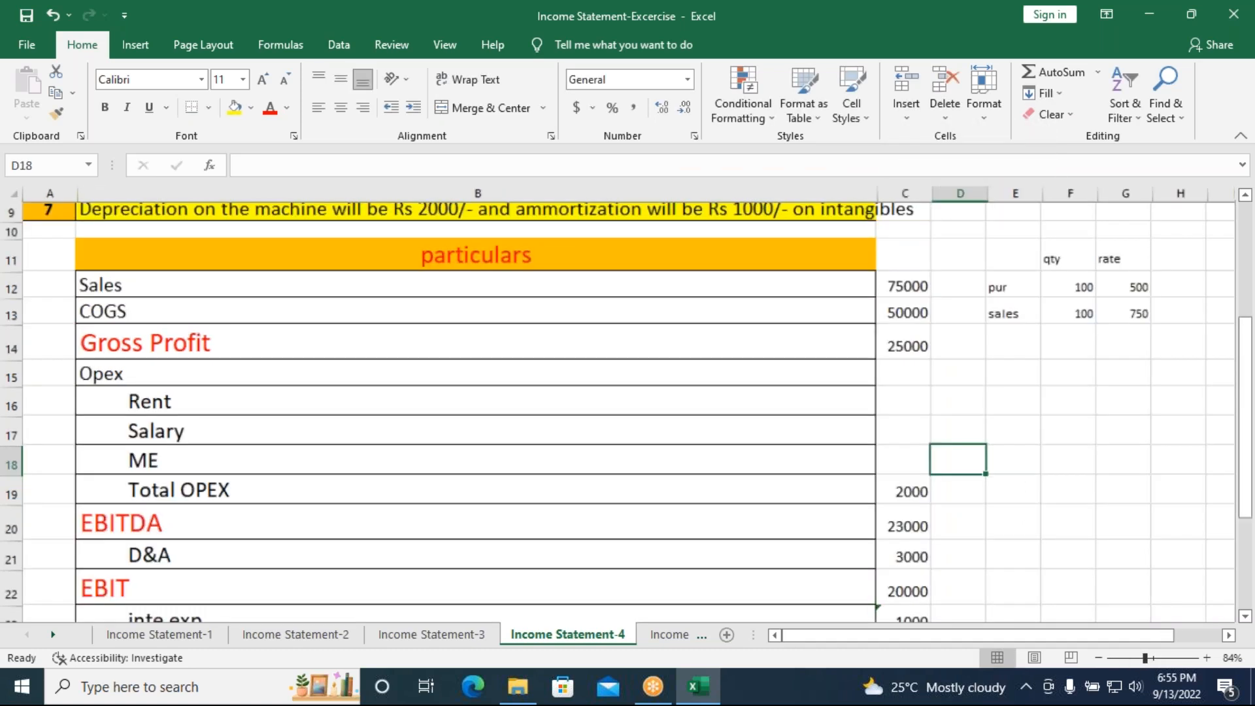
scroll(946, 512, down, 3)
scroll(946, 512, down, 1)
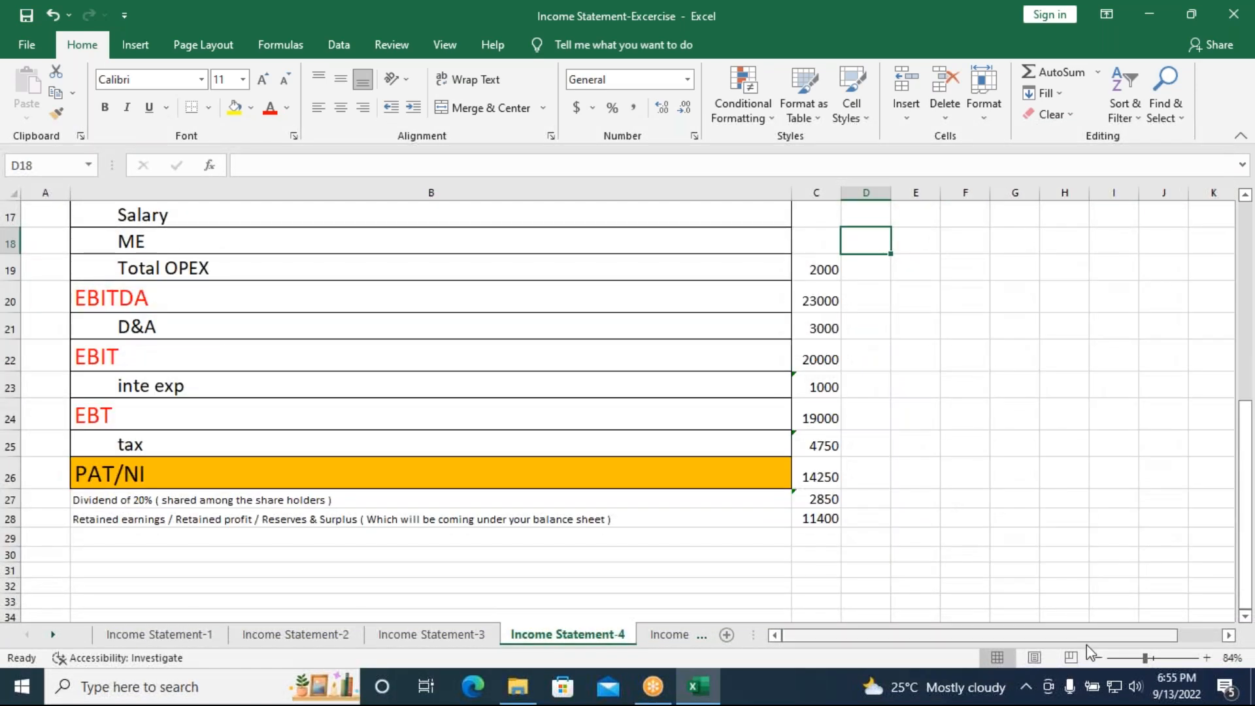
click(1139, 658)
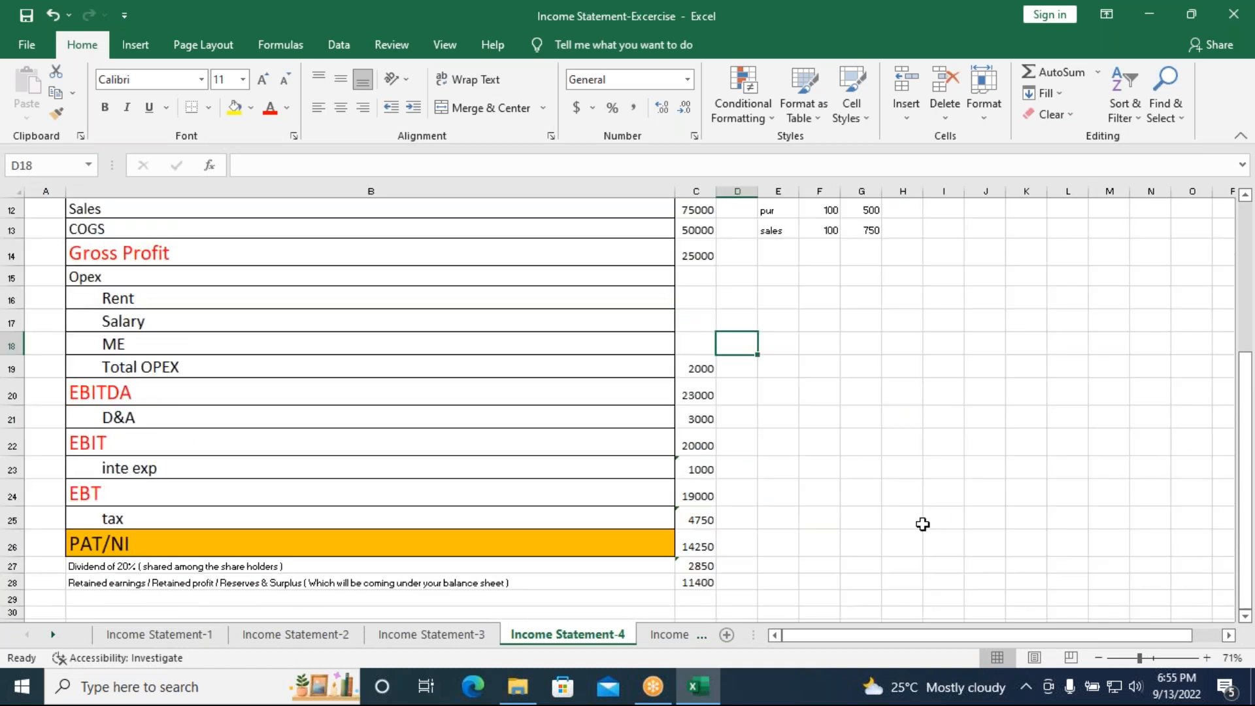
scroll(923, 524, up, 1)
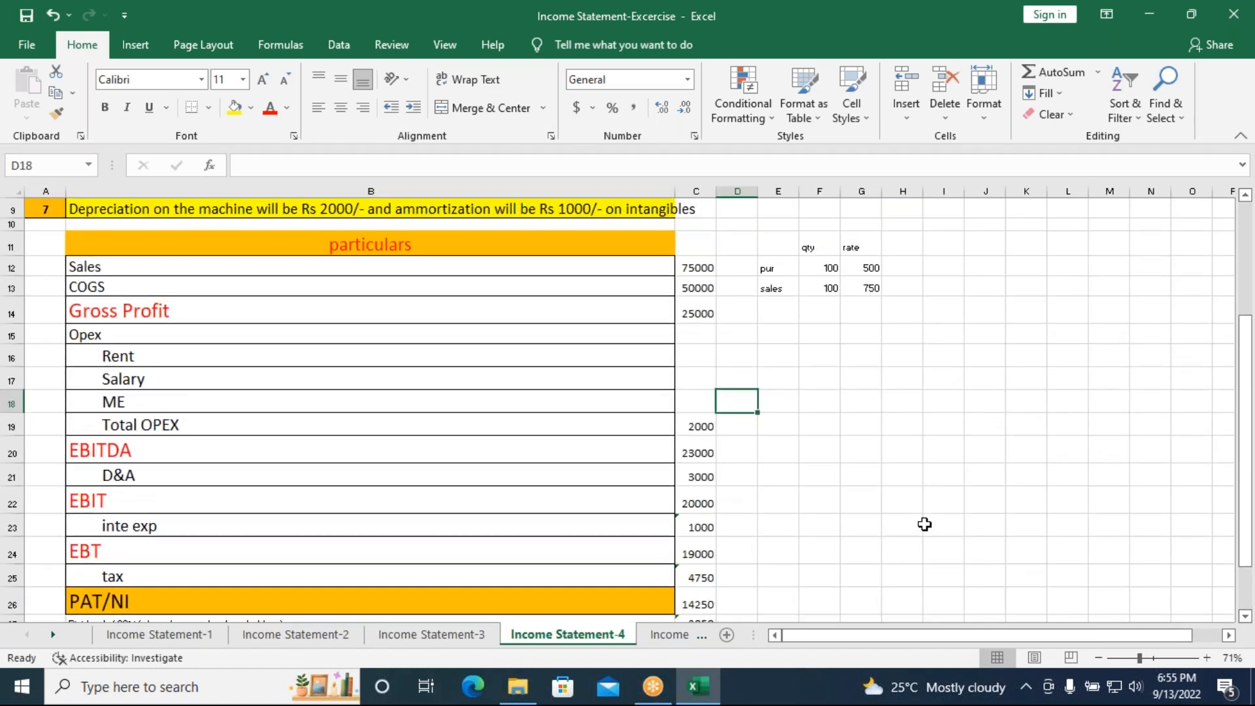
click(901, 617)
key(Down)
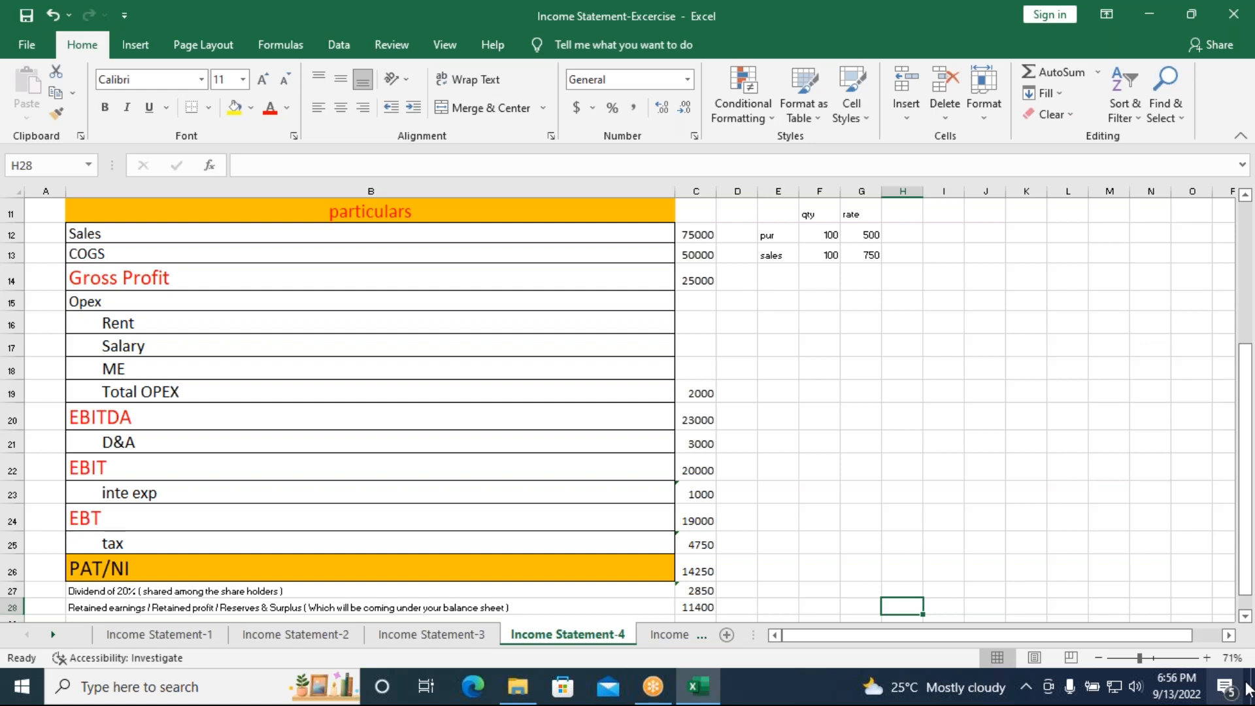
- Look over the four-year exercise on Income Statement-5 and return to Income Statement-4
click(669, 640)
scroll(720, 535, down, 3)
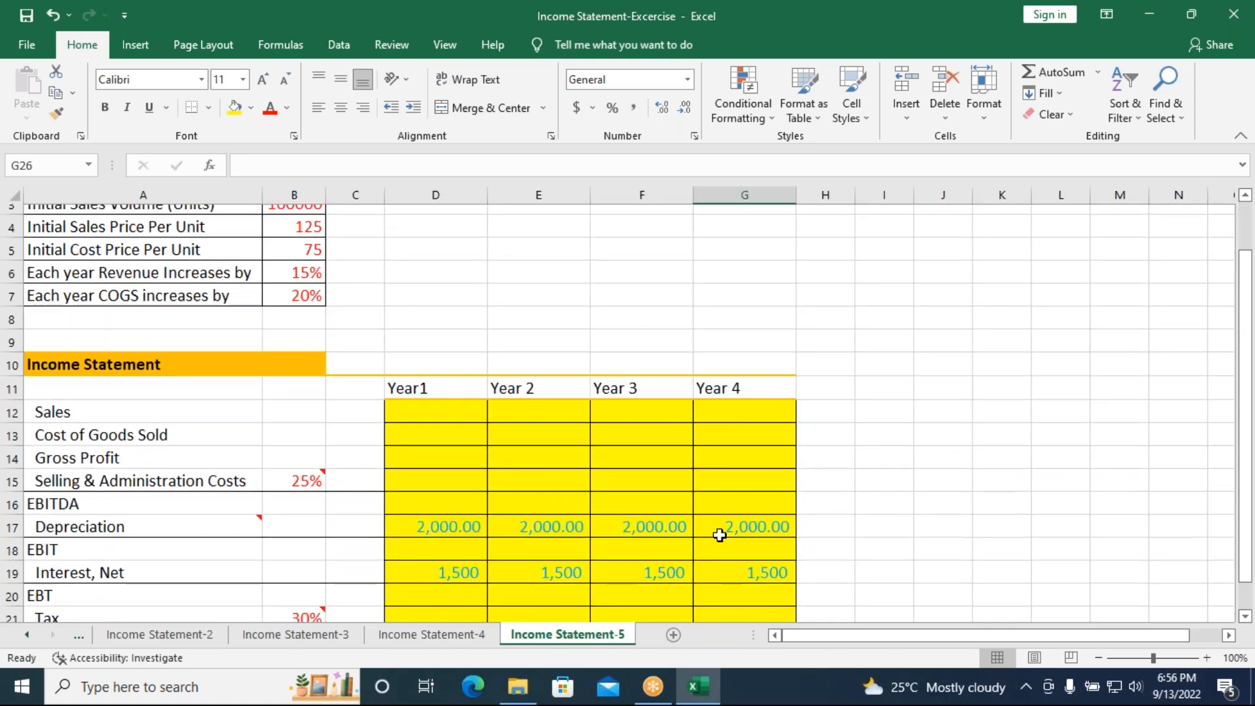
scroll(720, 531, up, 2)
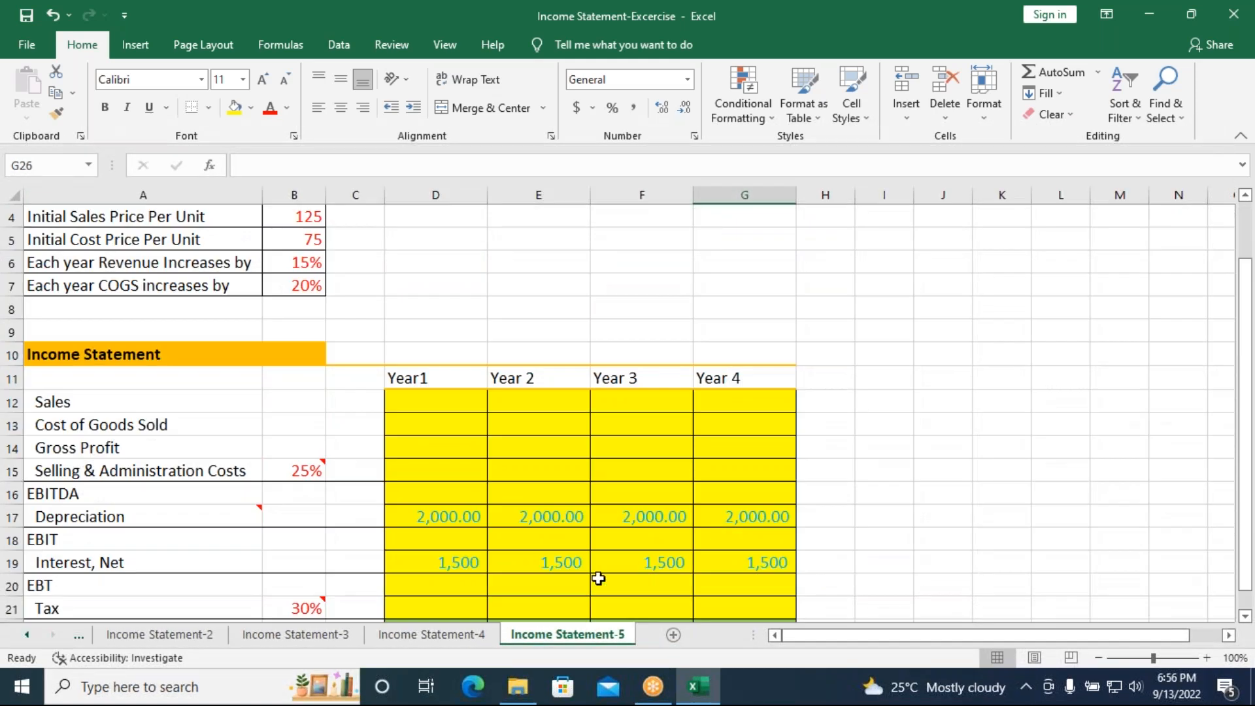
click(463, 642)
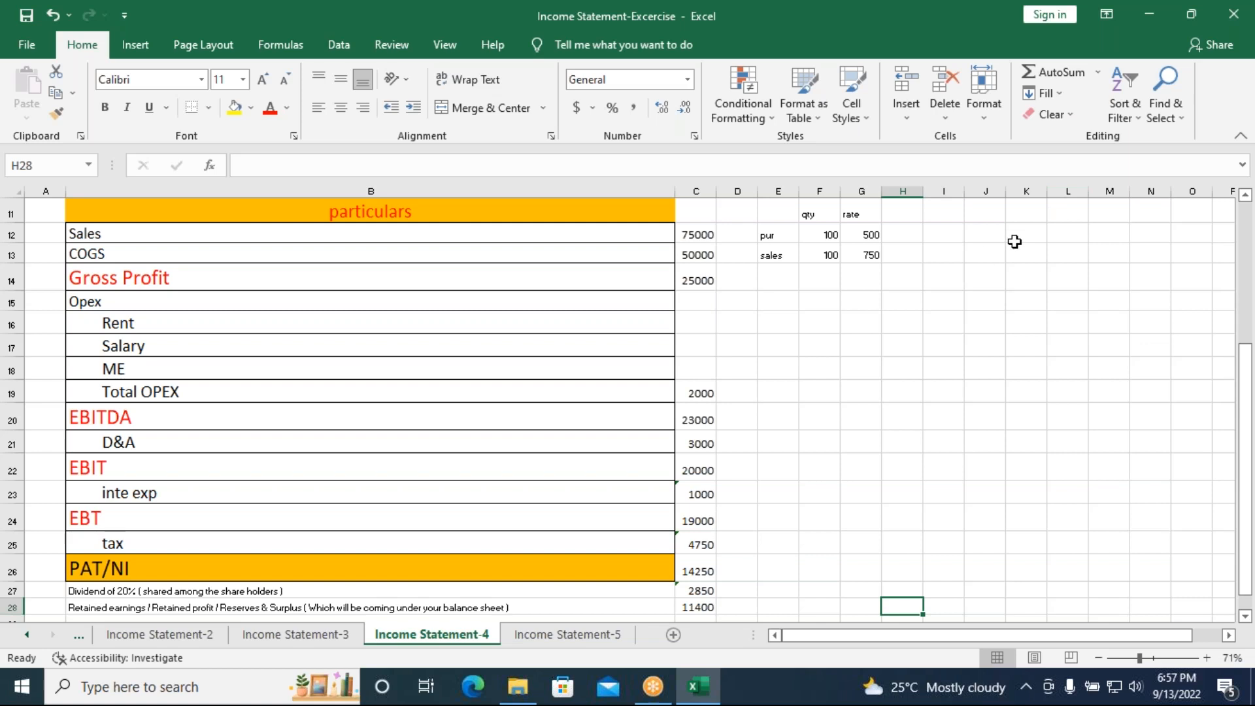
- Open the Income Statement-5 sheet and bring its Assumptions table at the start of the sheet into view
click(938, 29)
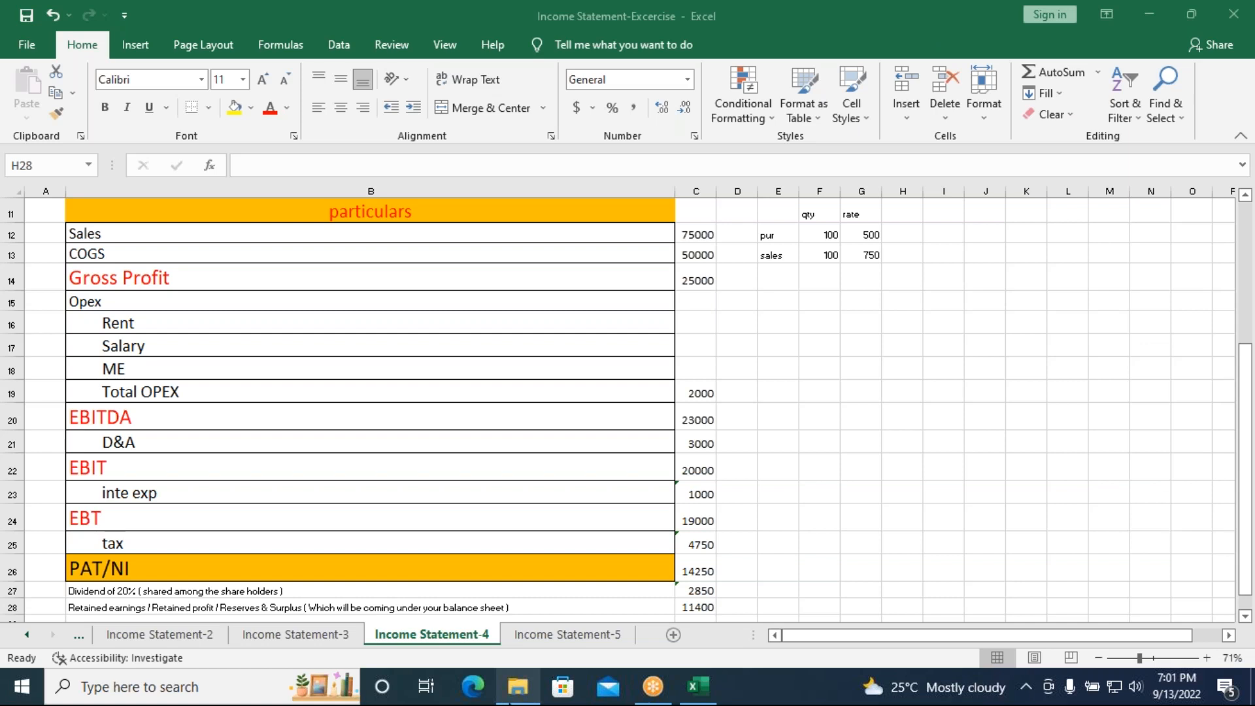
click(591, 642)
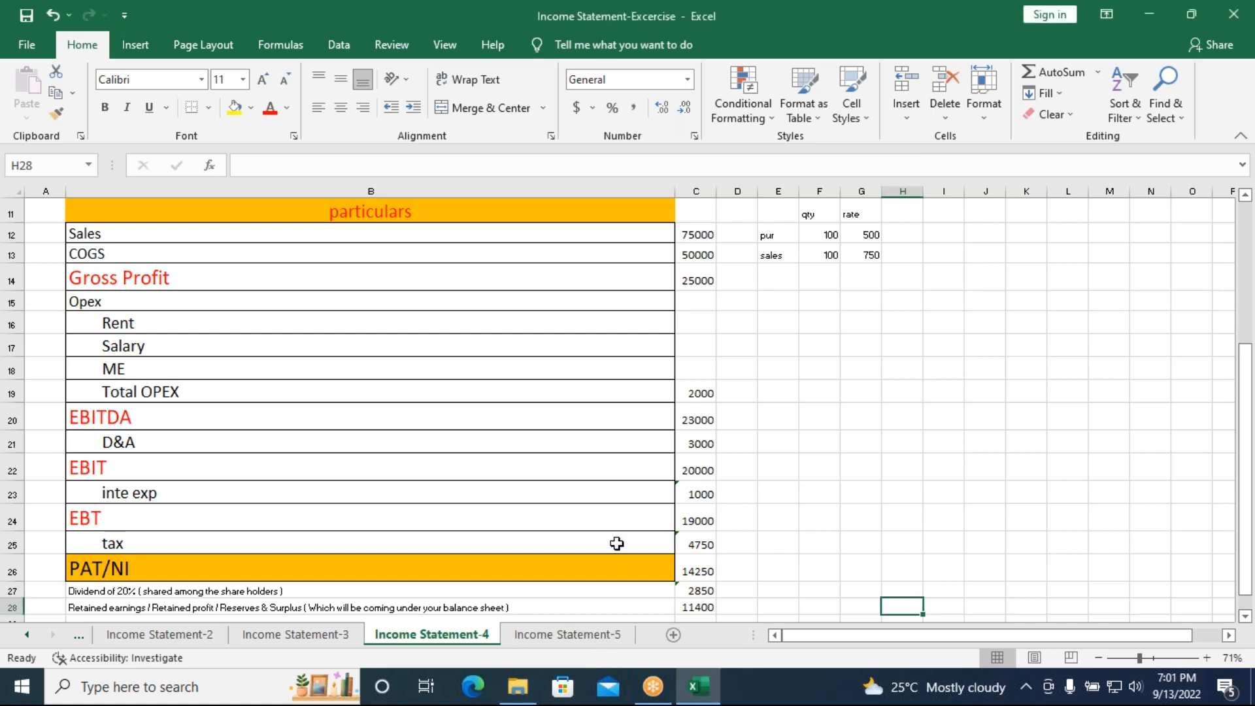
click(584, 642)
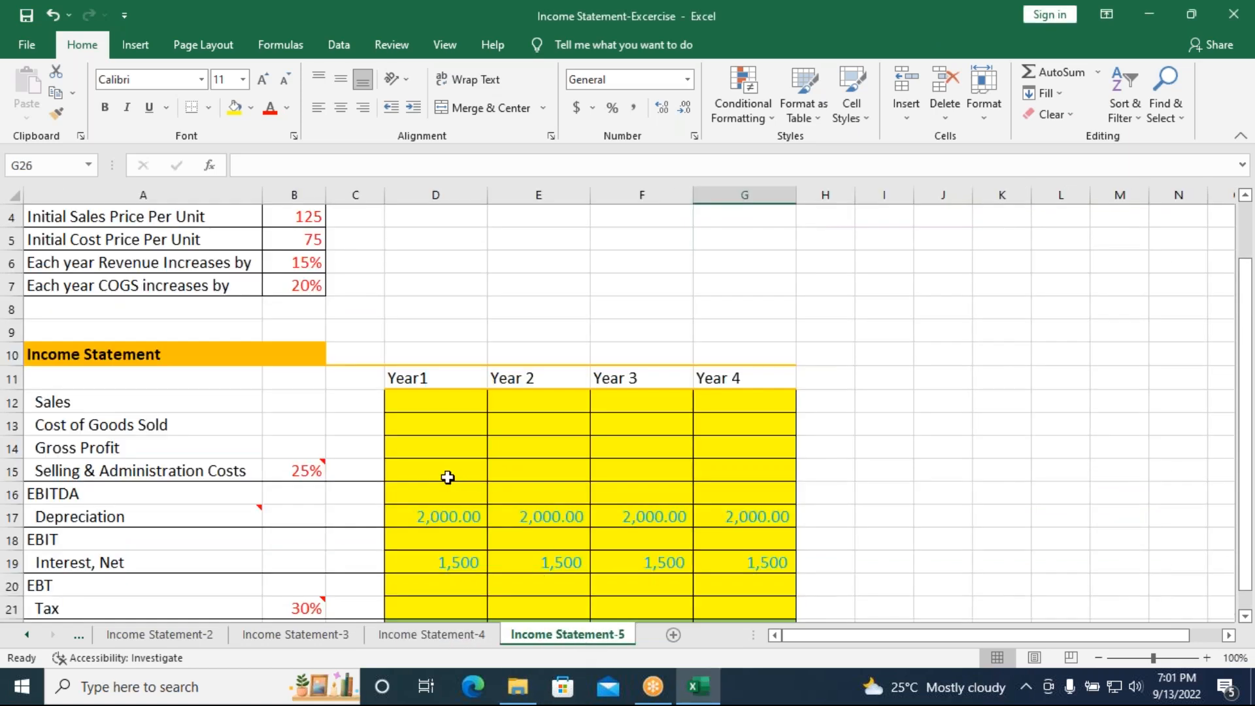
scroll(448, 476, up, 1)
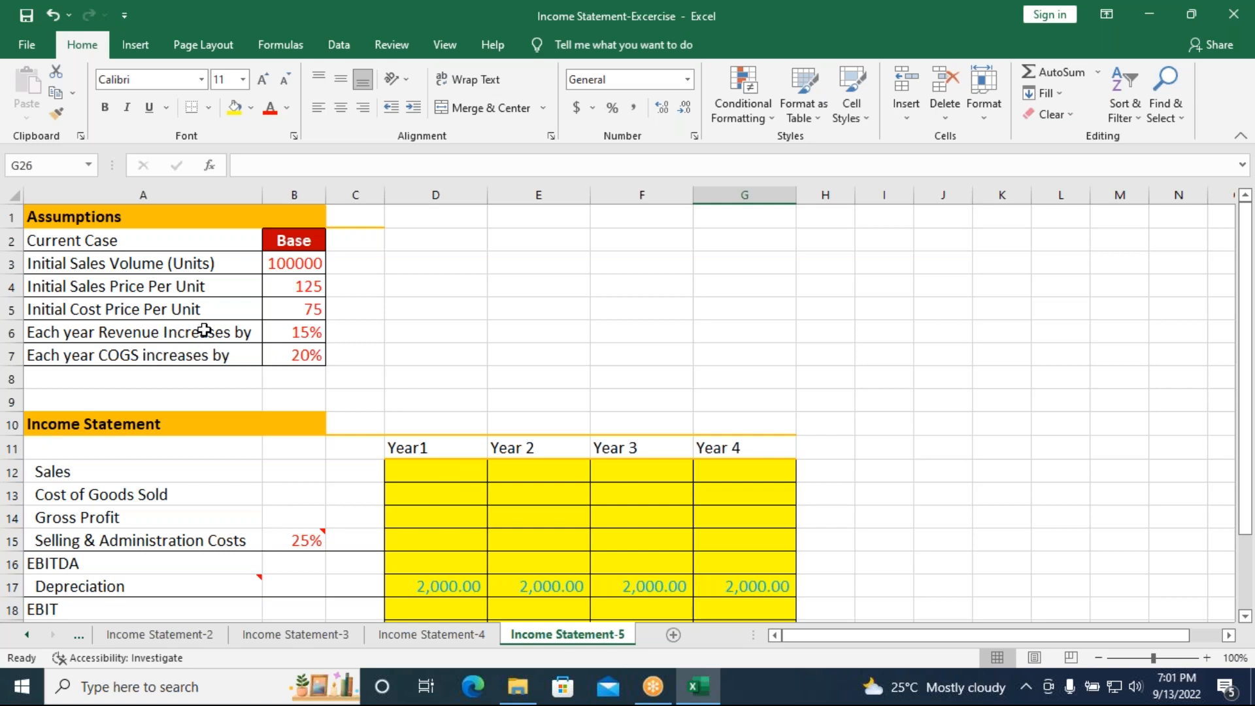
click(935, 25)
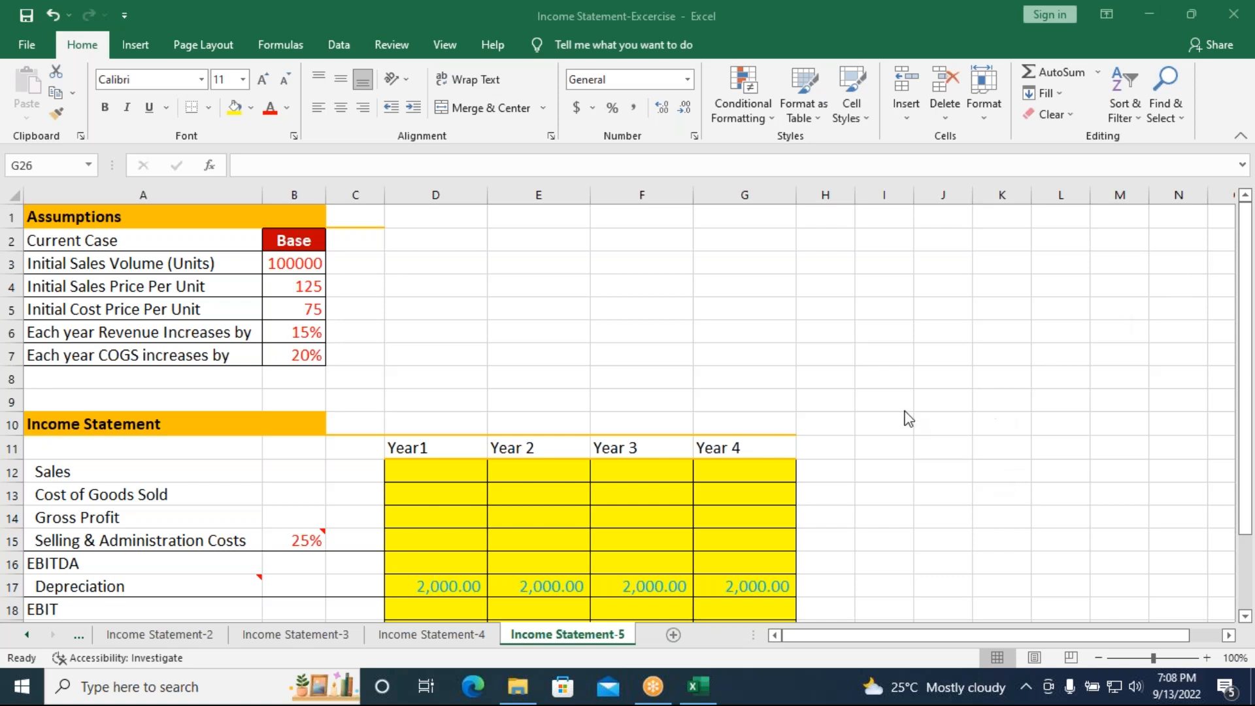
scroll(901, 401, down, 1)
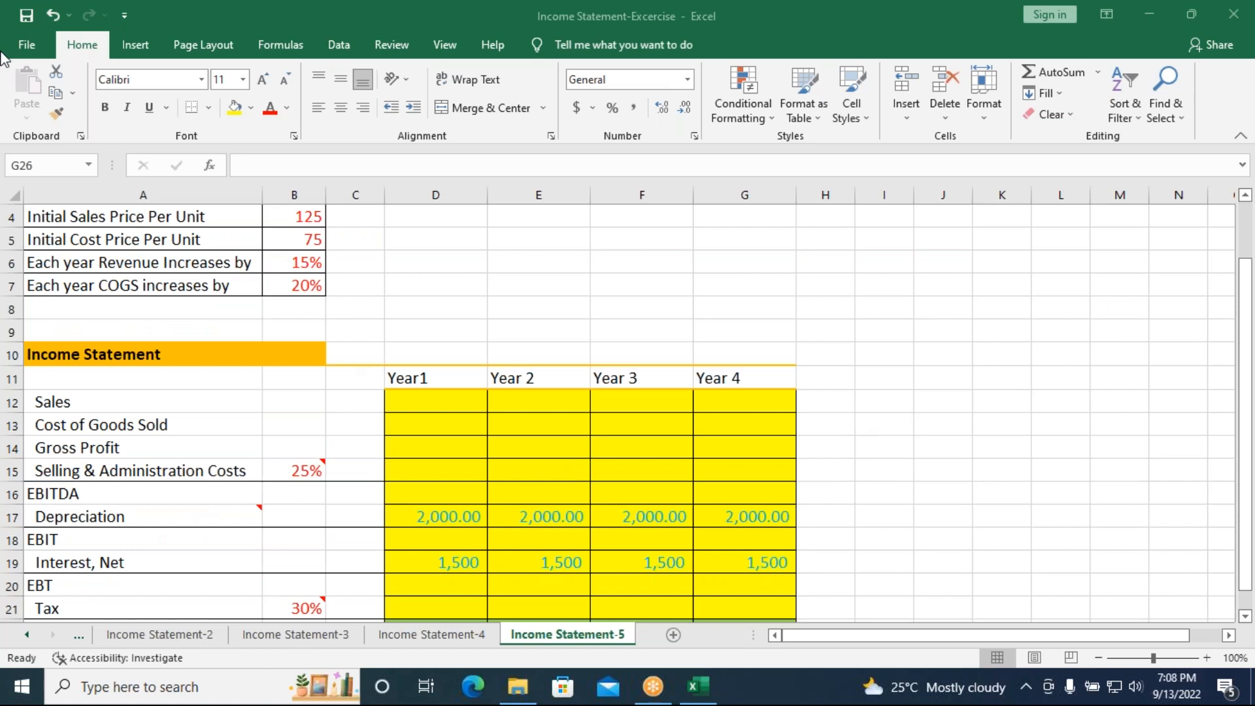
scroll(504, 251, up, 1)
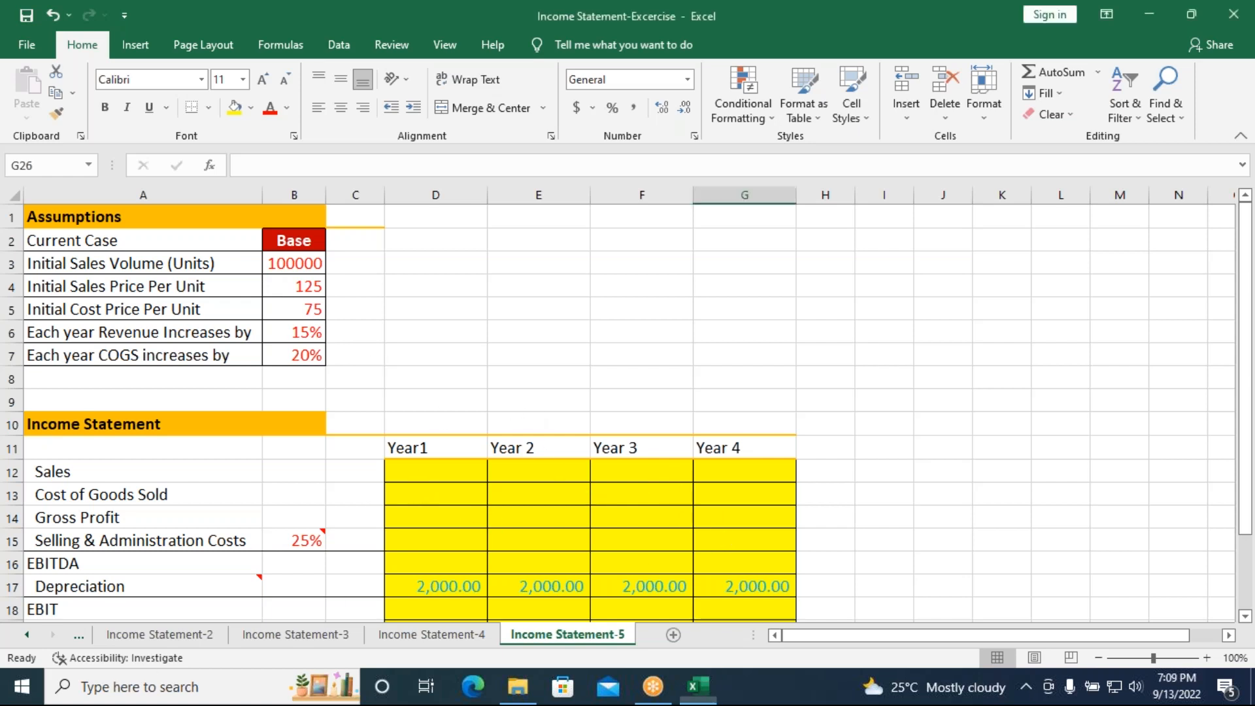
- Calculate Year 1 Sales in D12 with the formula =100000*125, multiplying sales volume by sales price per unit
scroll(420, 477, down, 3)
click(431, 285)
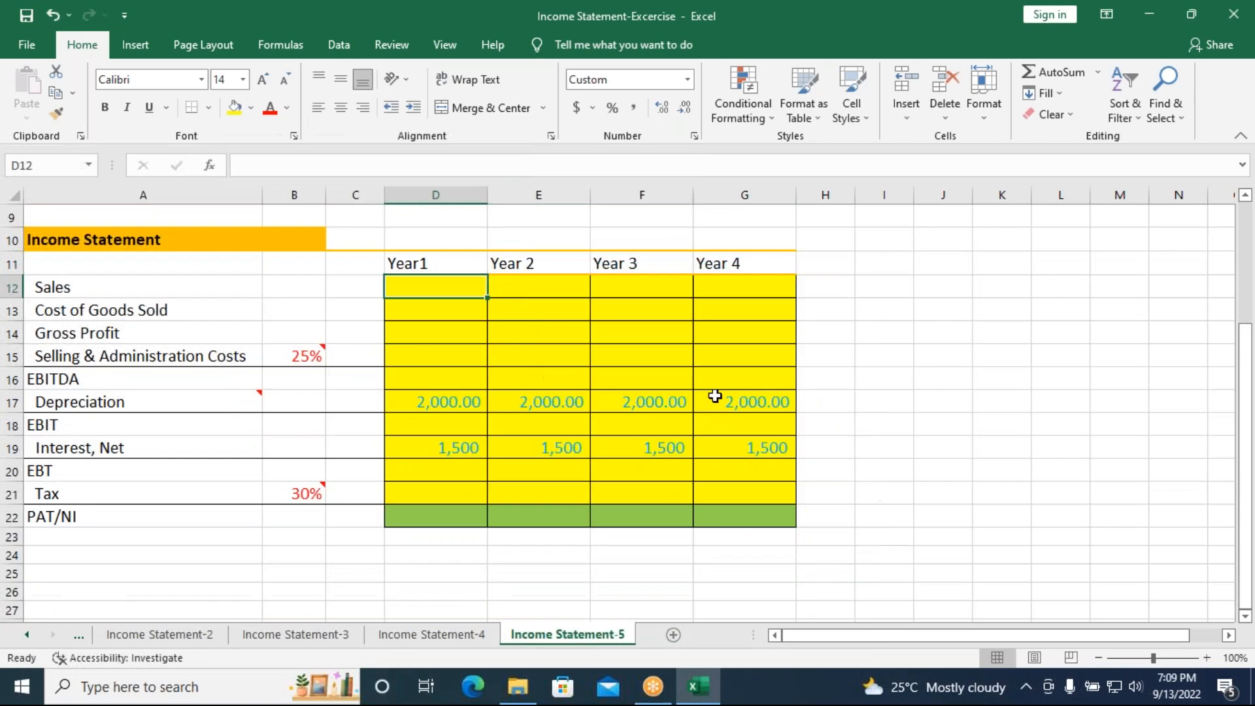
scroll(715, 396, up, 3)
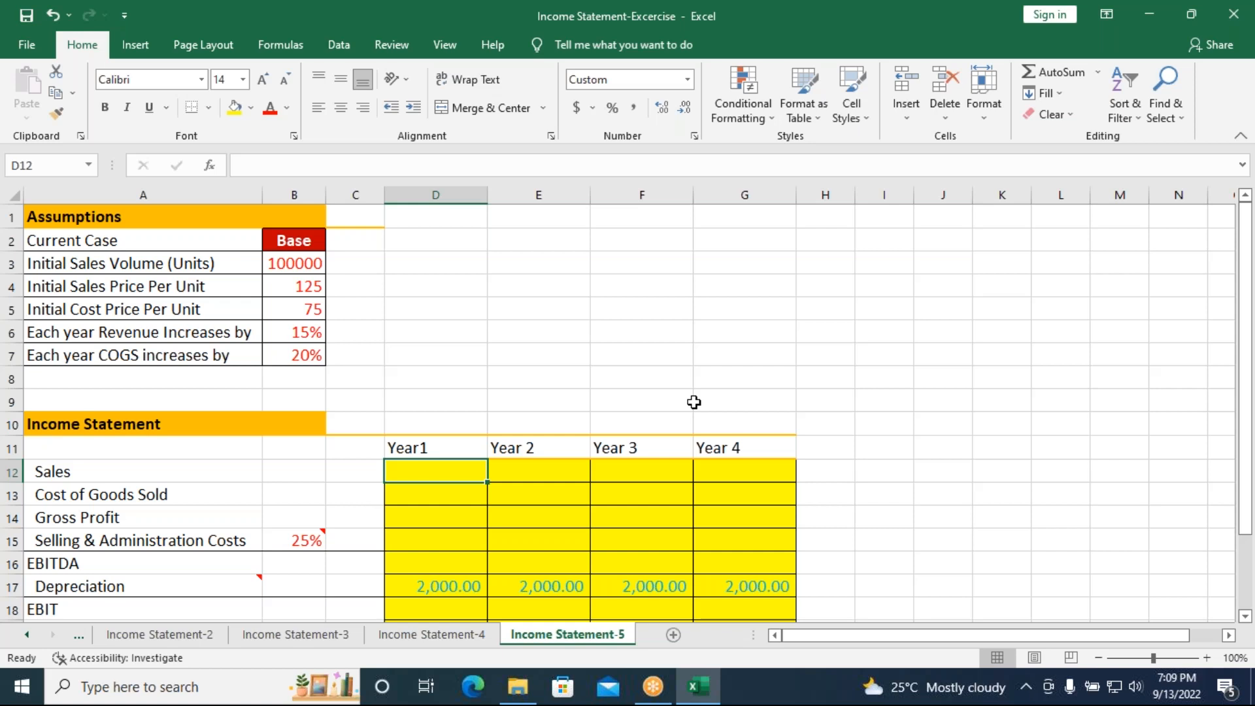
text(=)
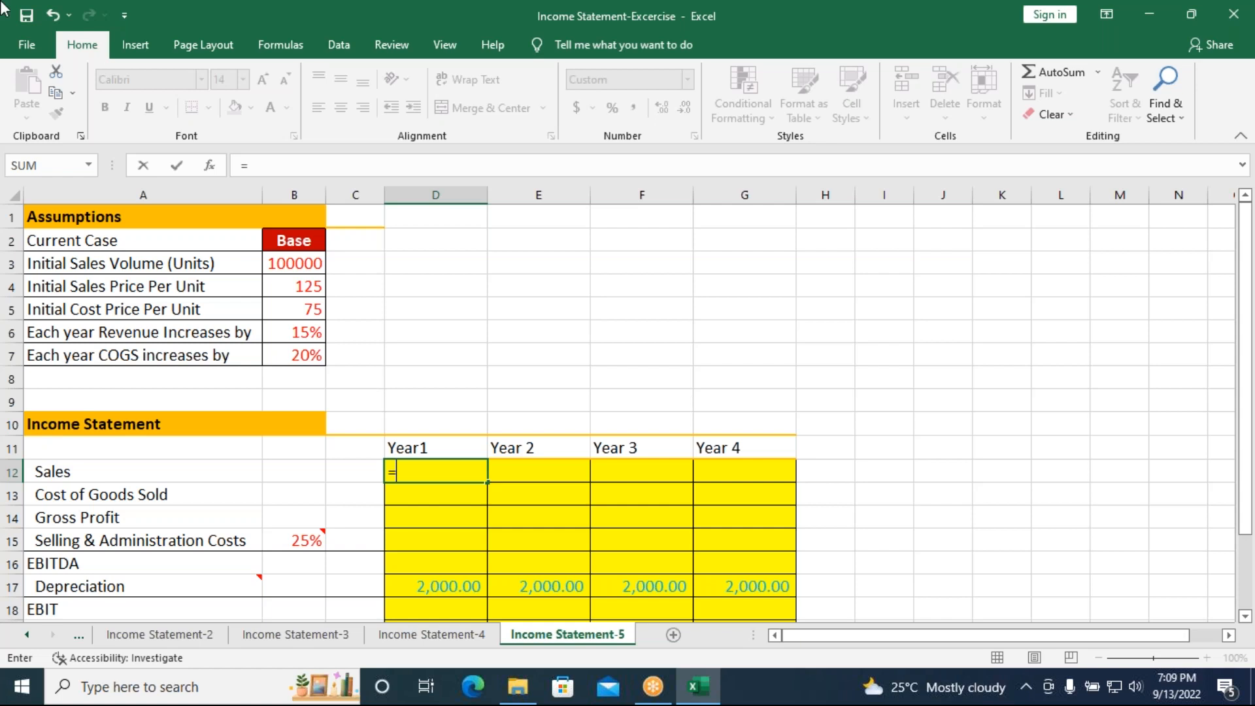
click(302, 265)
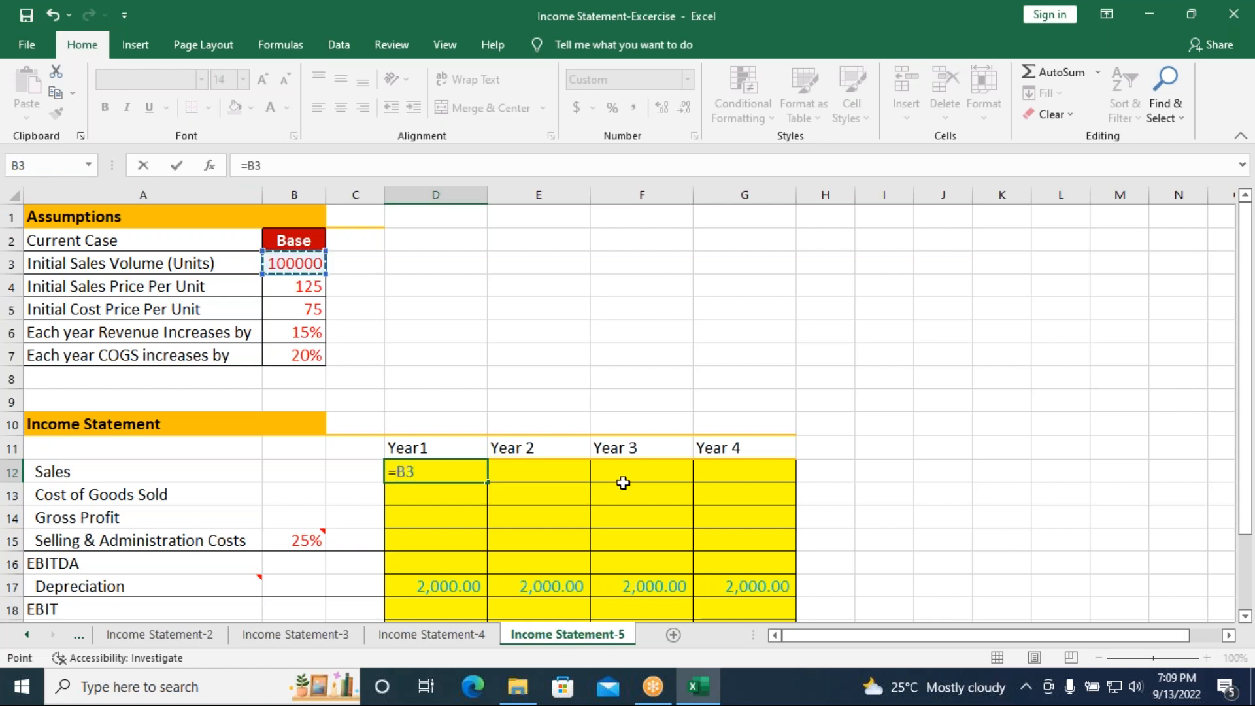
key(BackSpace)
key(BackSpace)
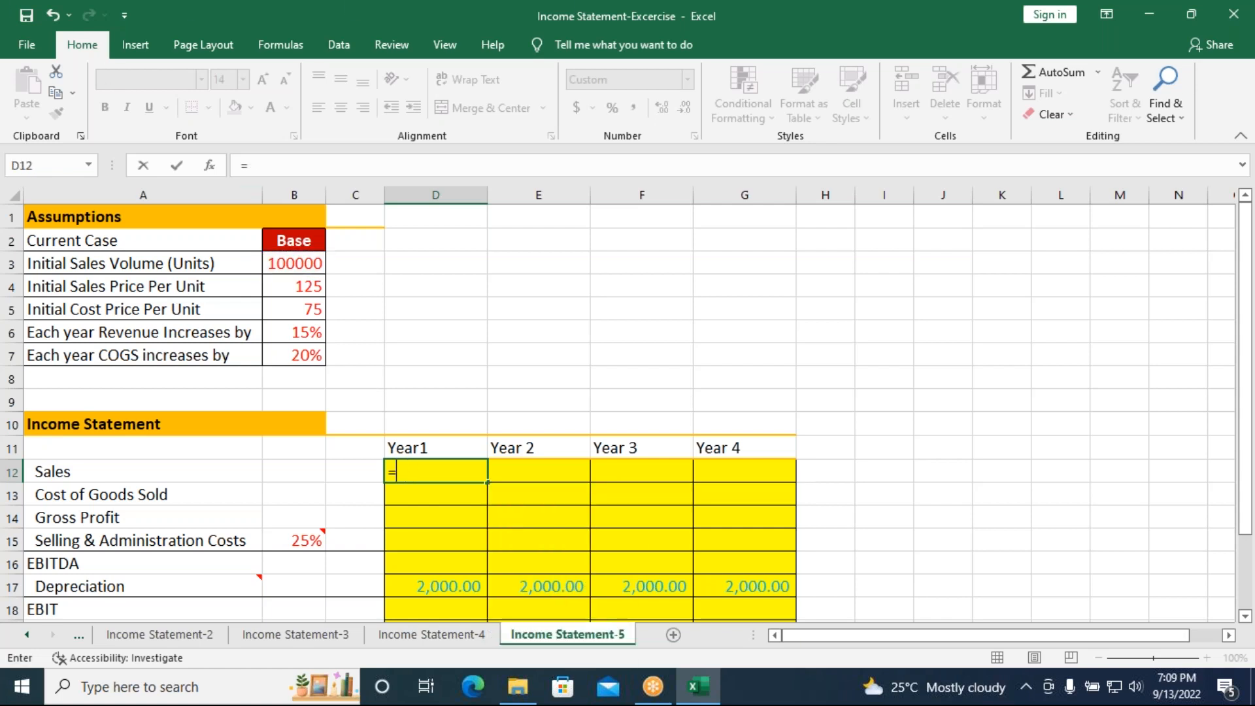
text(100000*)
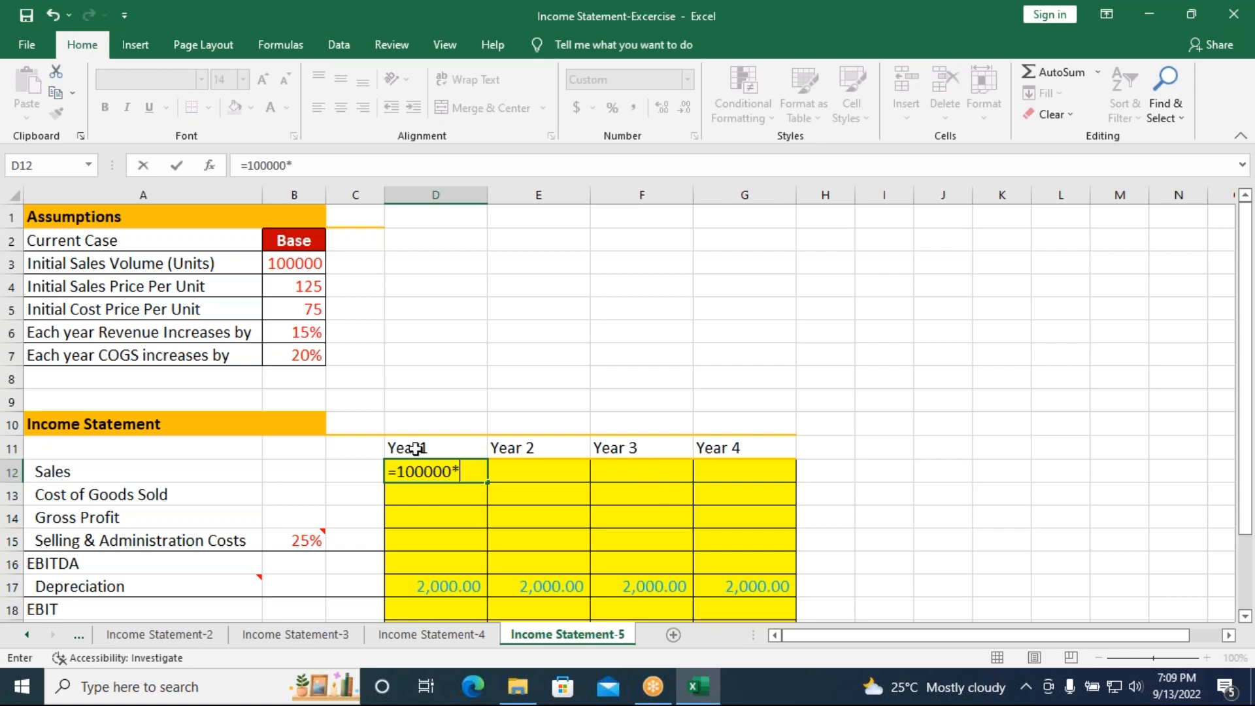
text(125)
key(Return)
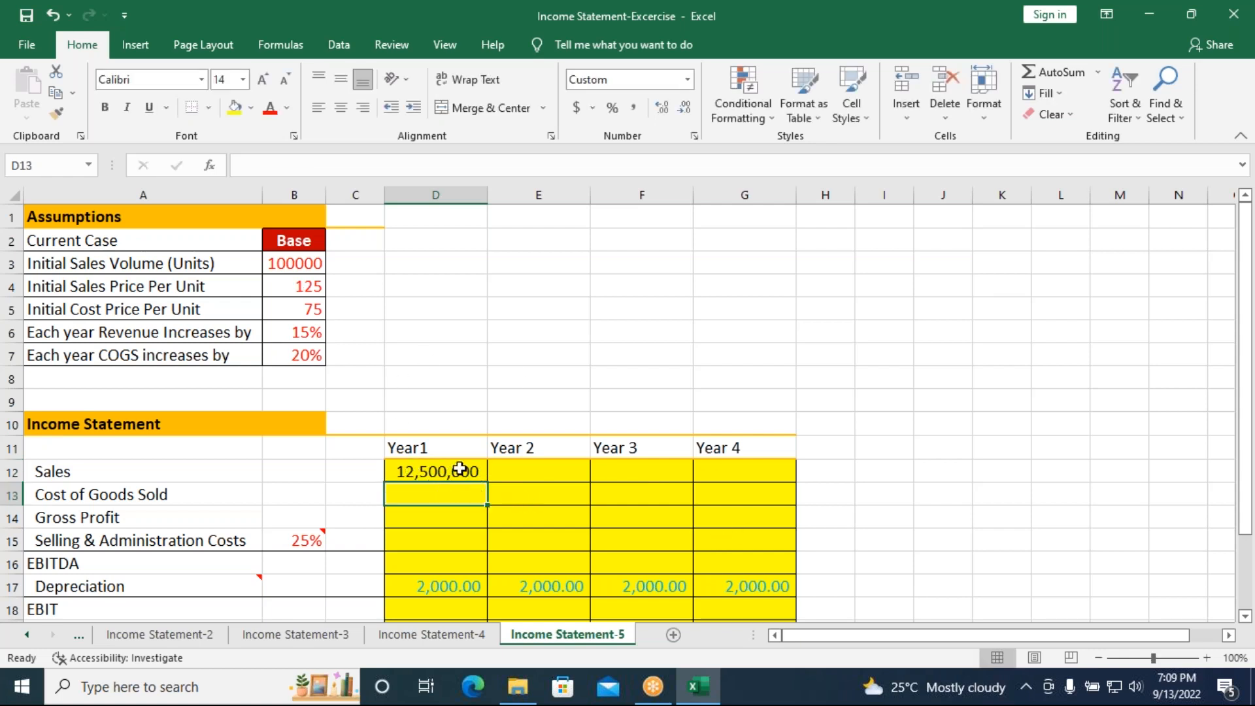
- Try filling the Year 1 Sales formula across Years 2 to 4 in row 12
click(462, 470)
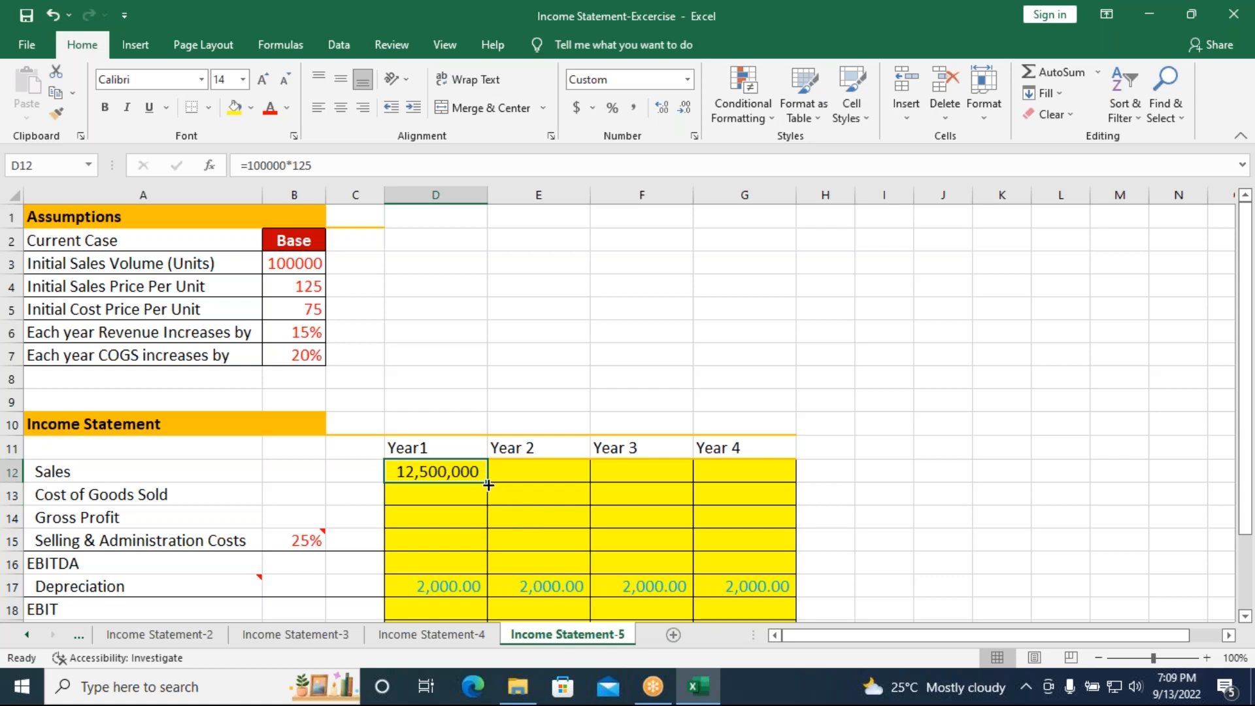
drag(488, 484, 758, 484)
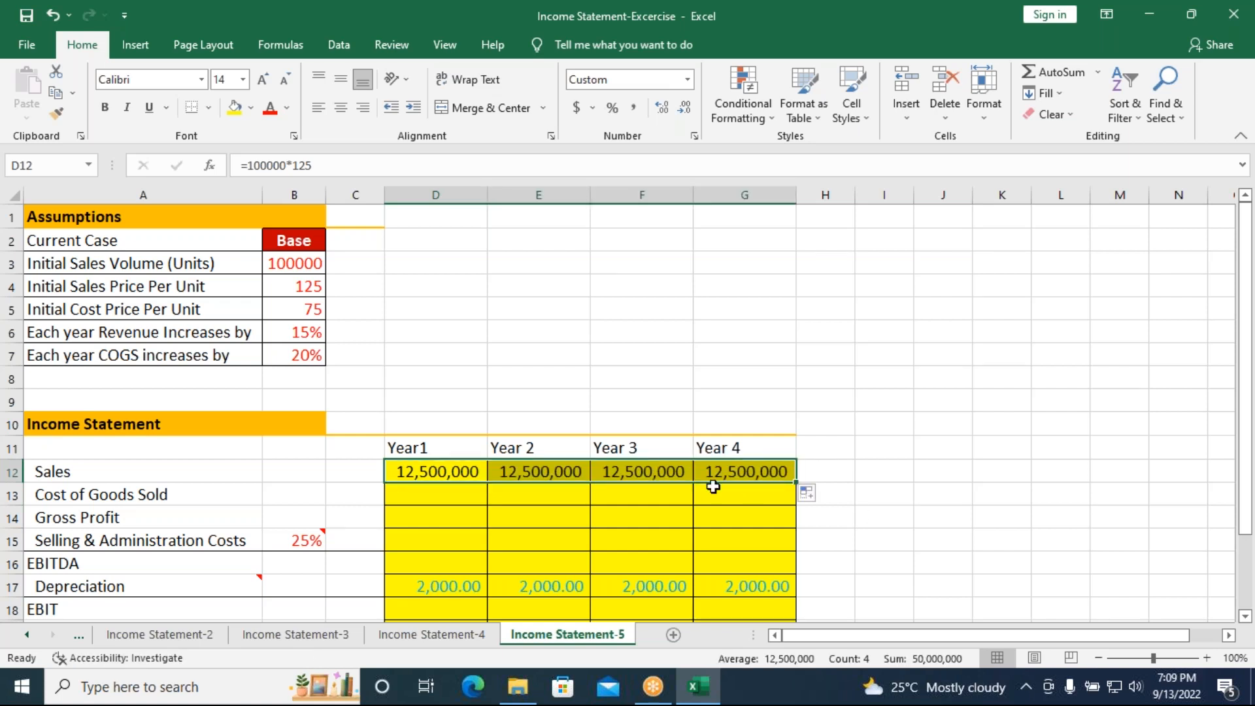
- Calculate Year 1 Cost of Goods Sold in D13 with the formula =100000*75
click(460, 498)
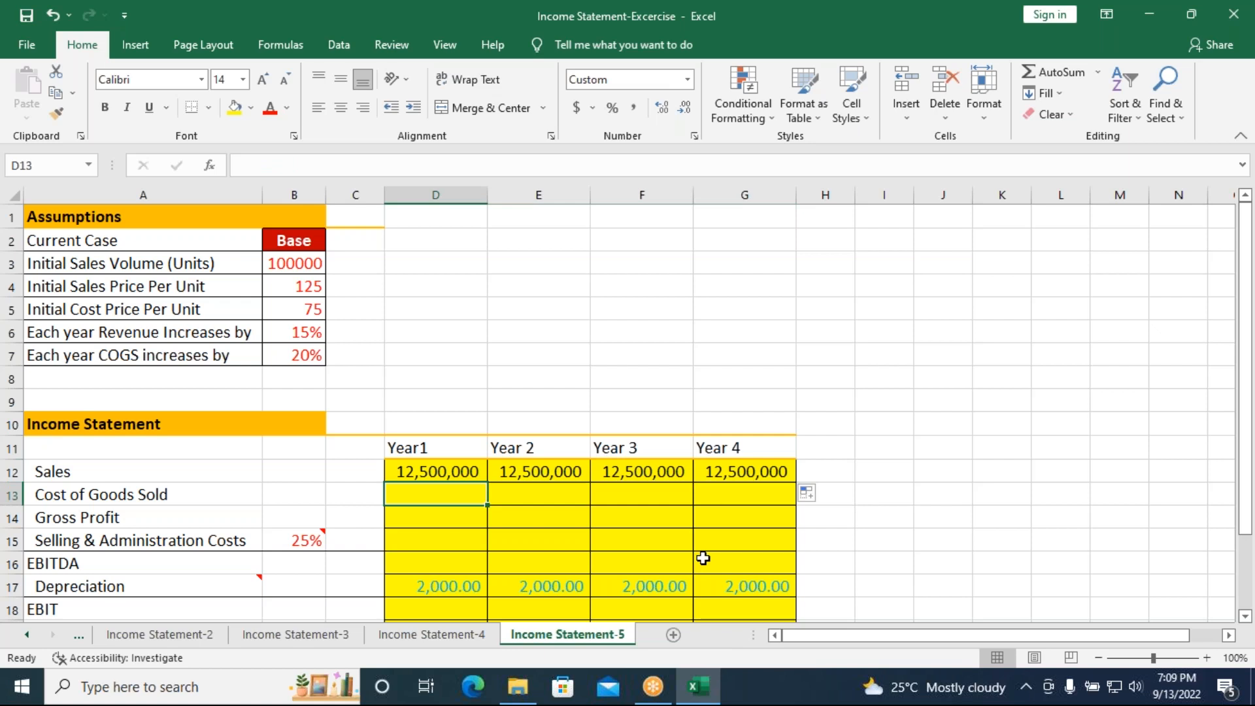
text(=)
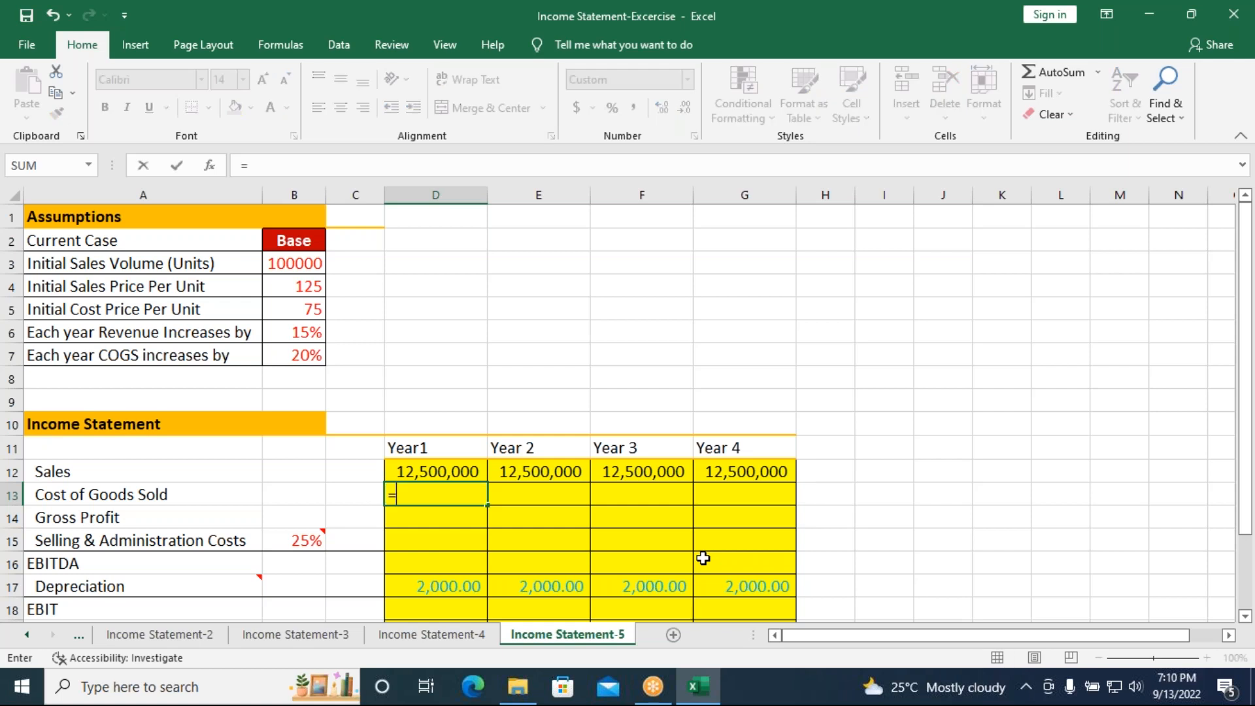
text(100000)
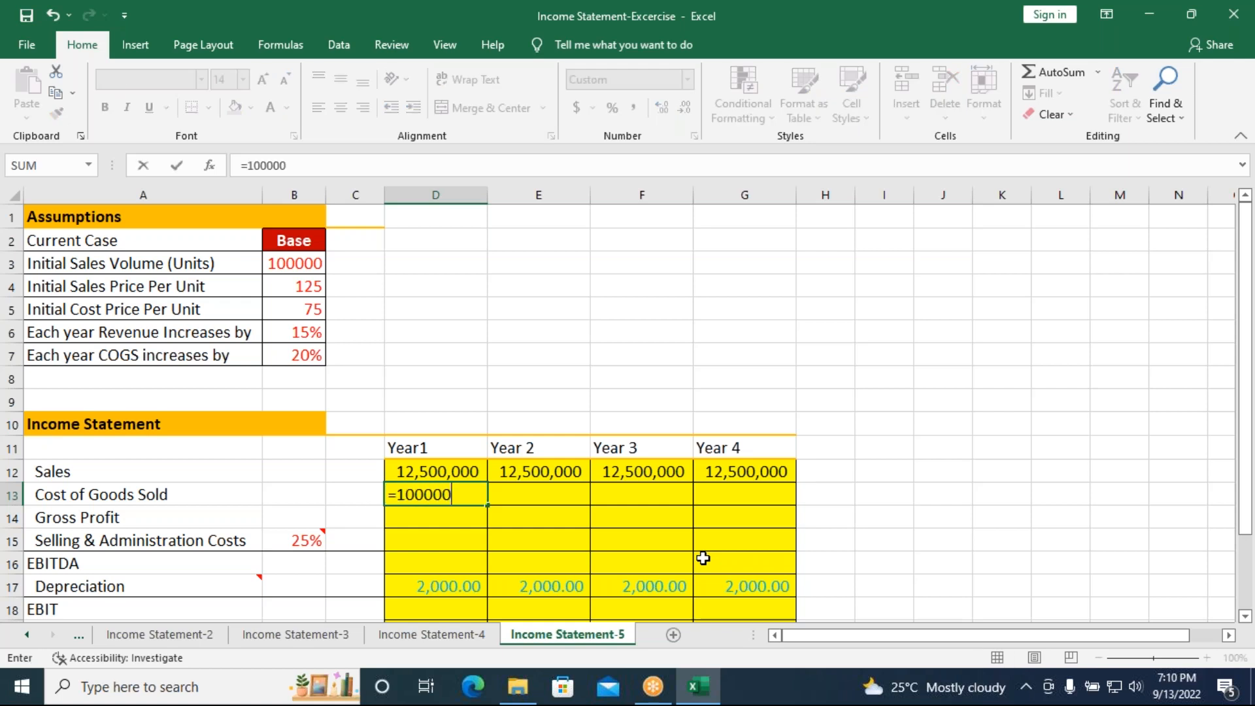
text(*75)
key(Return)
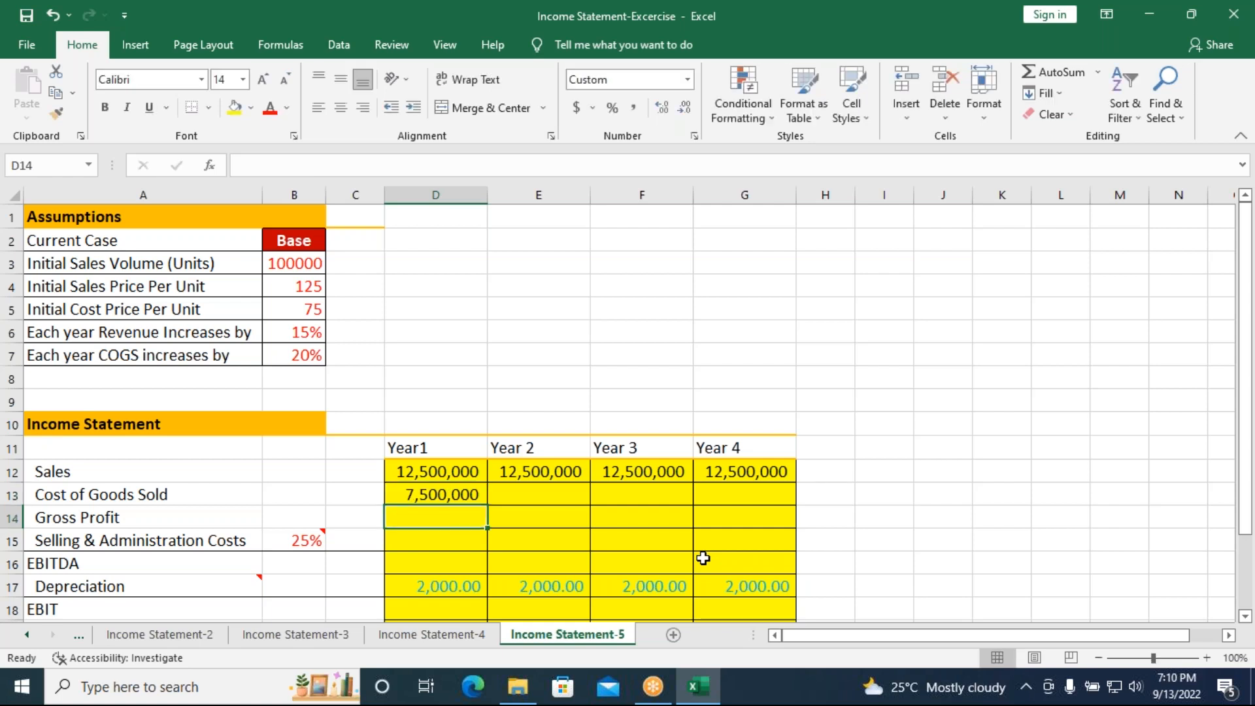
- Try filling the Year 1 Cost of Goods Sold across Years 2 to 4, and clear the copied Sales and cost cells E12:G13
click(461, 495)
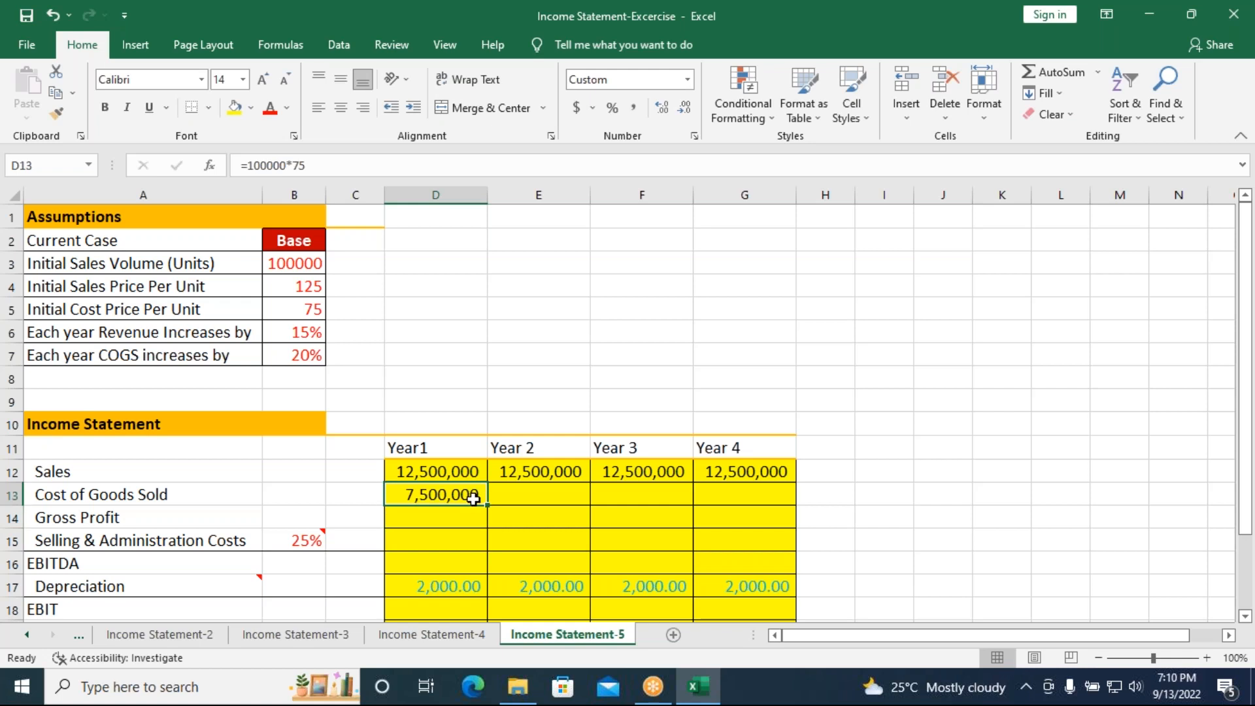
drag(490, 510, 767, 501)
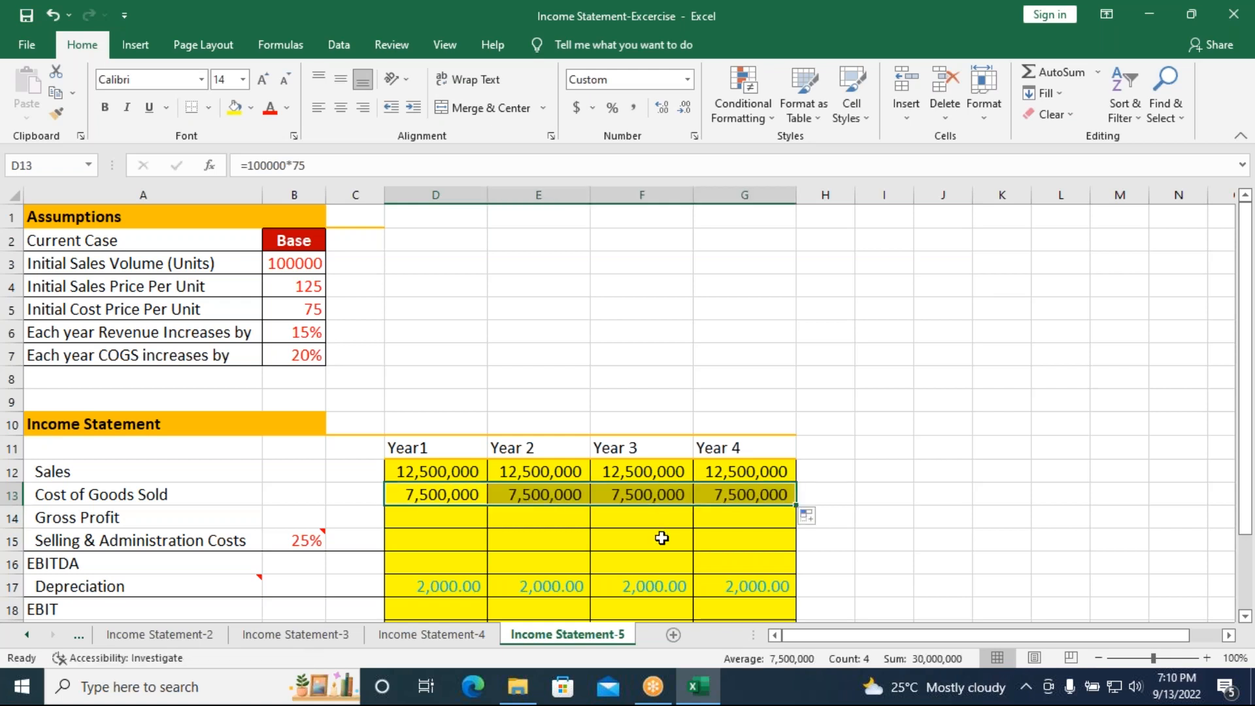
click(437, 522)
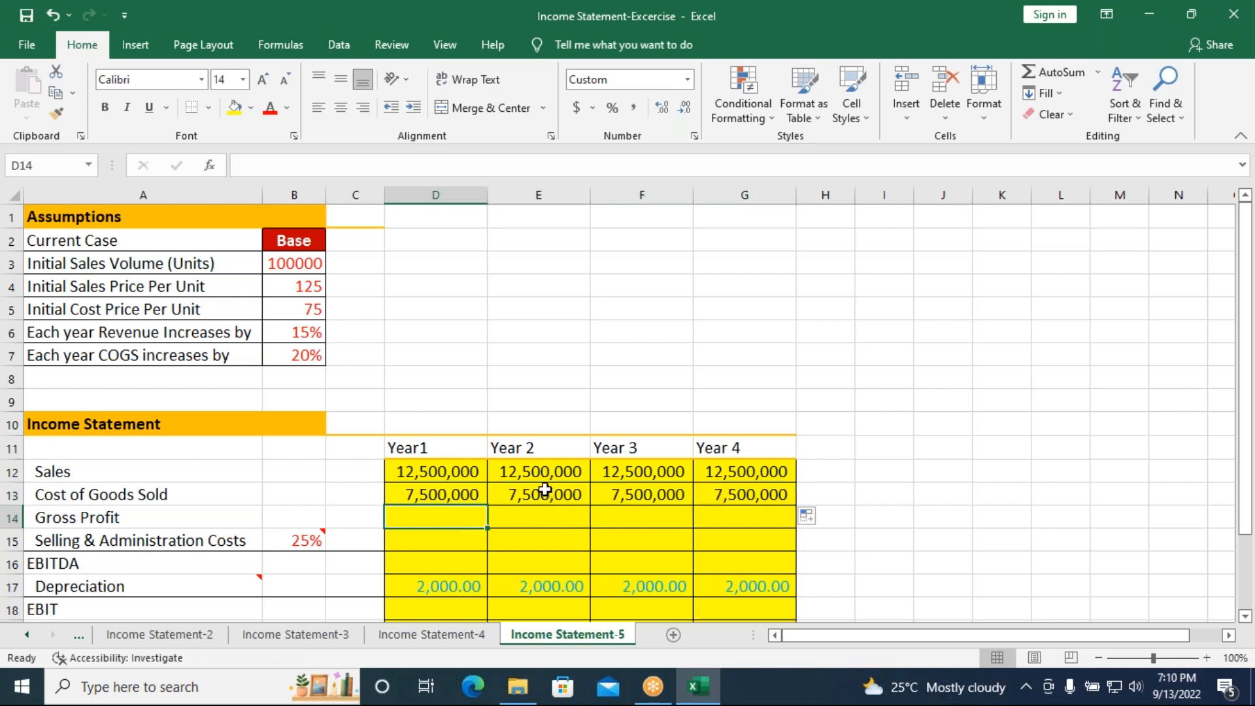
drag(543, 471, 734, 491)
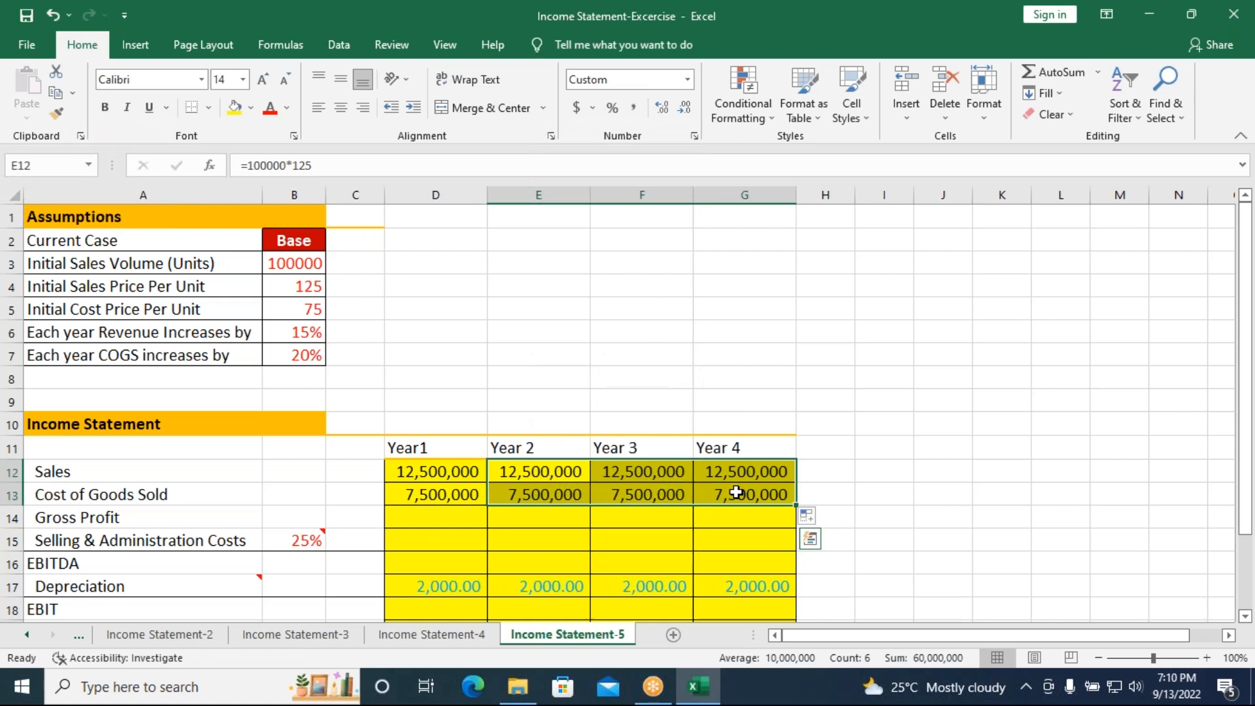
key(Delete)
- Calculate Year 2 Sales in E12 as =D12*15%+D12 and fill the growth formula across Years 3 and 4
click(518, 471)
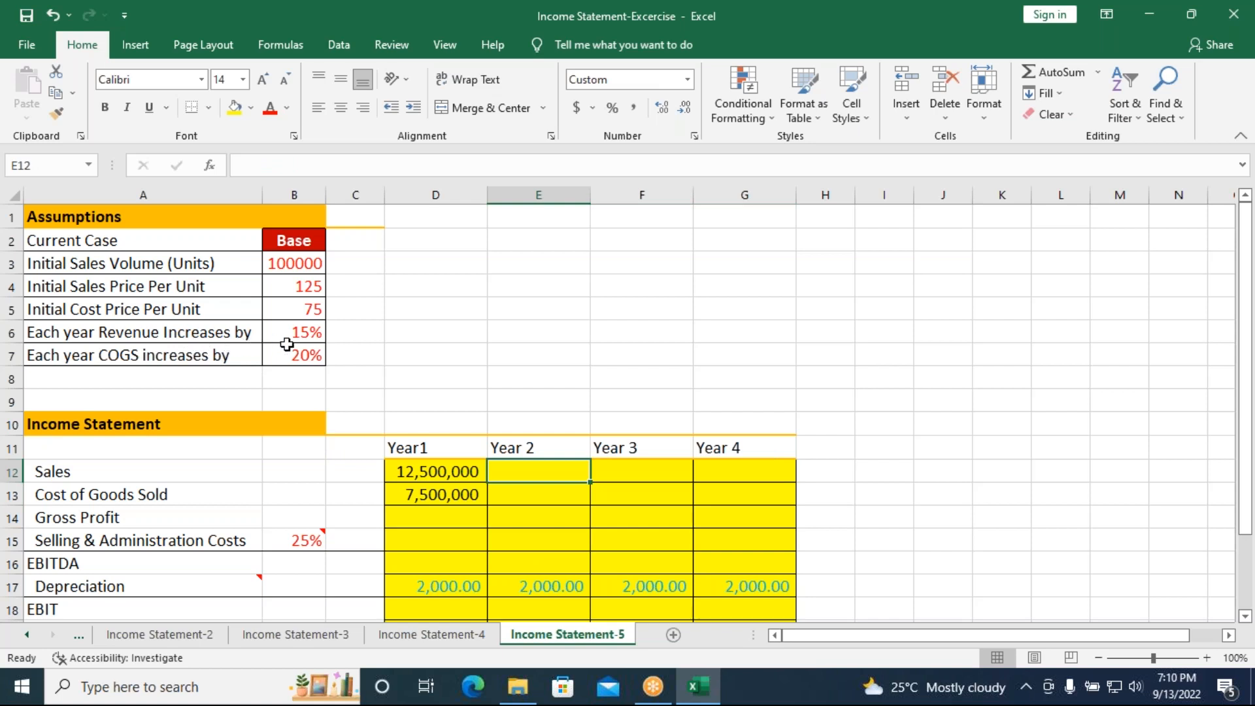
text(=)
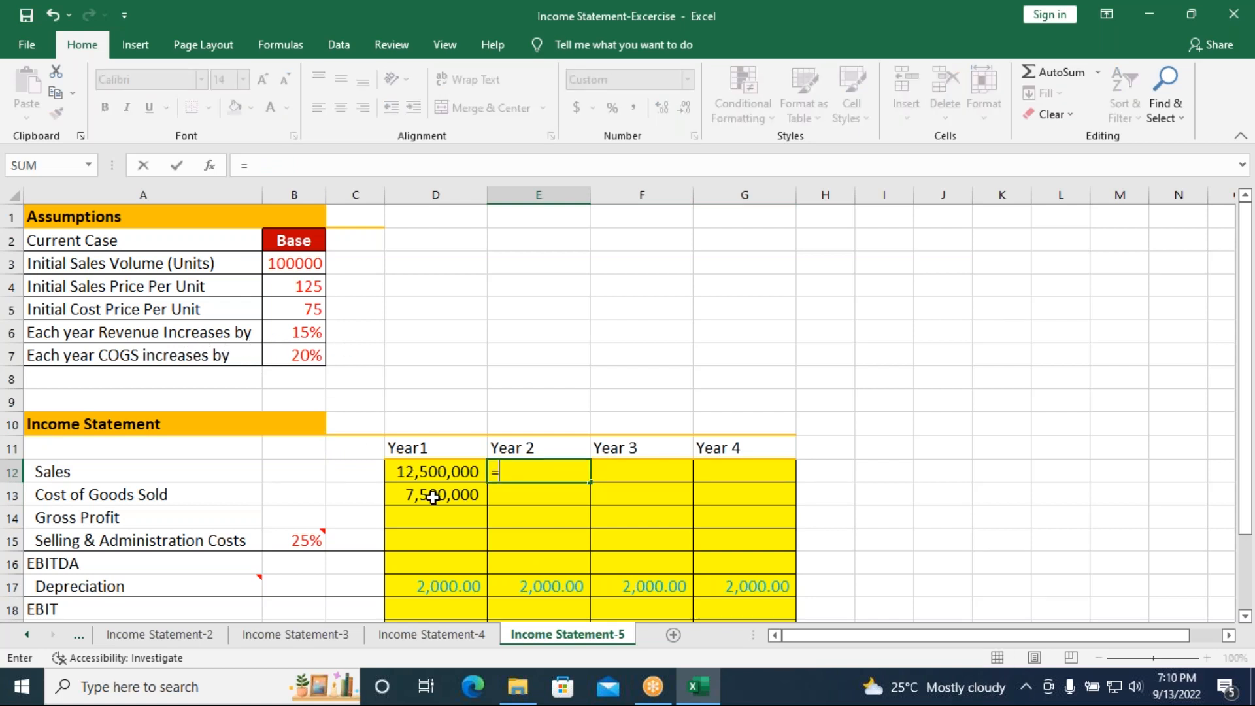
click(437, 475)
text(*15%+)
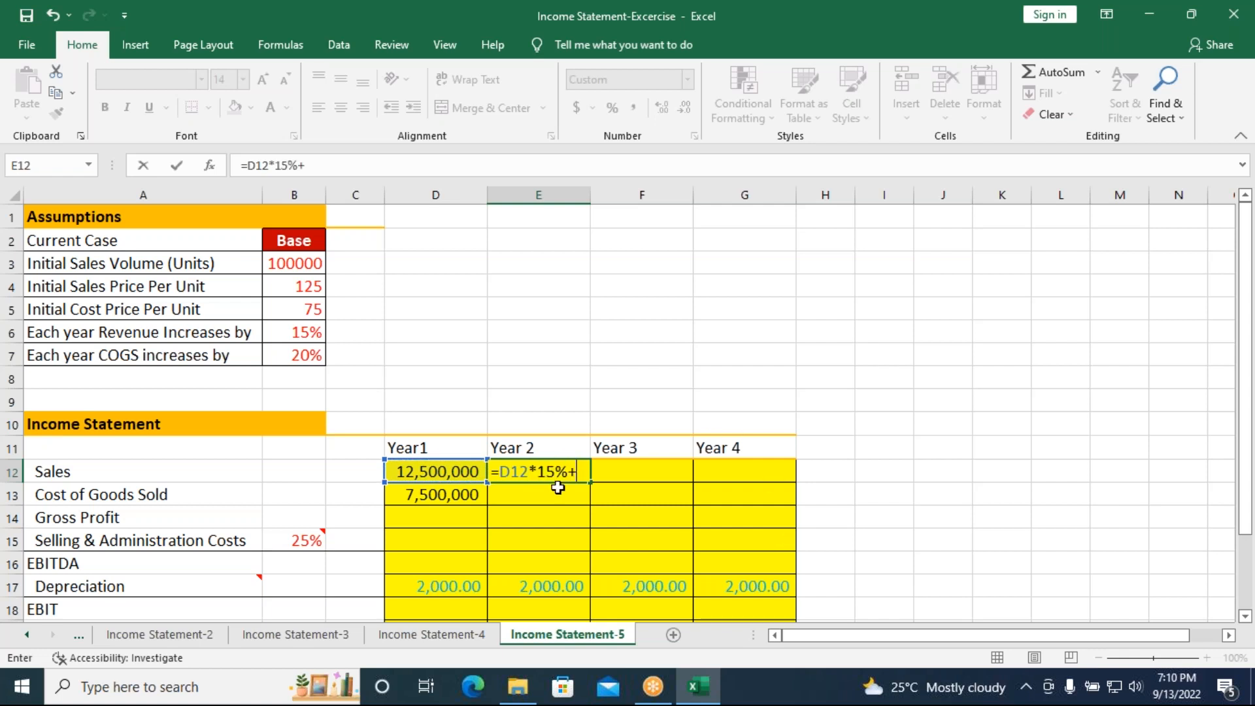
click(434, 472)
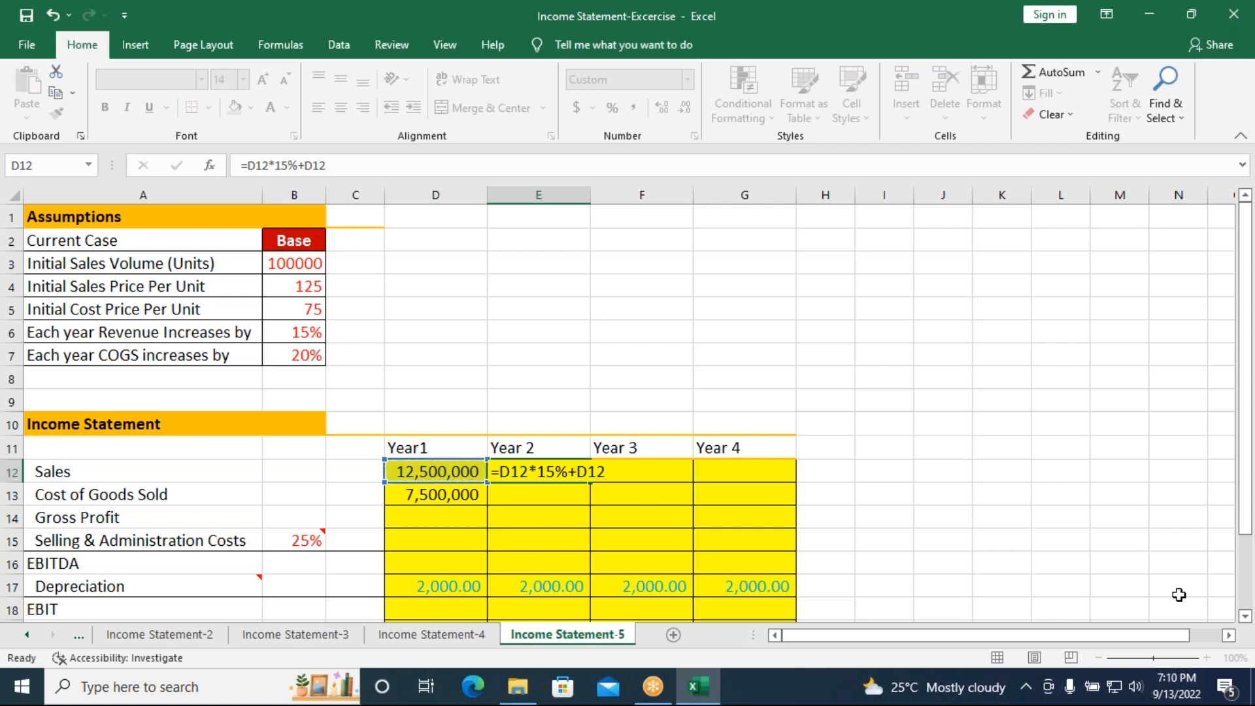
key(Return)
click(553, 472)
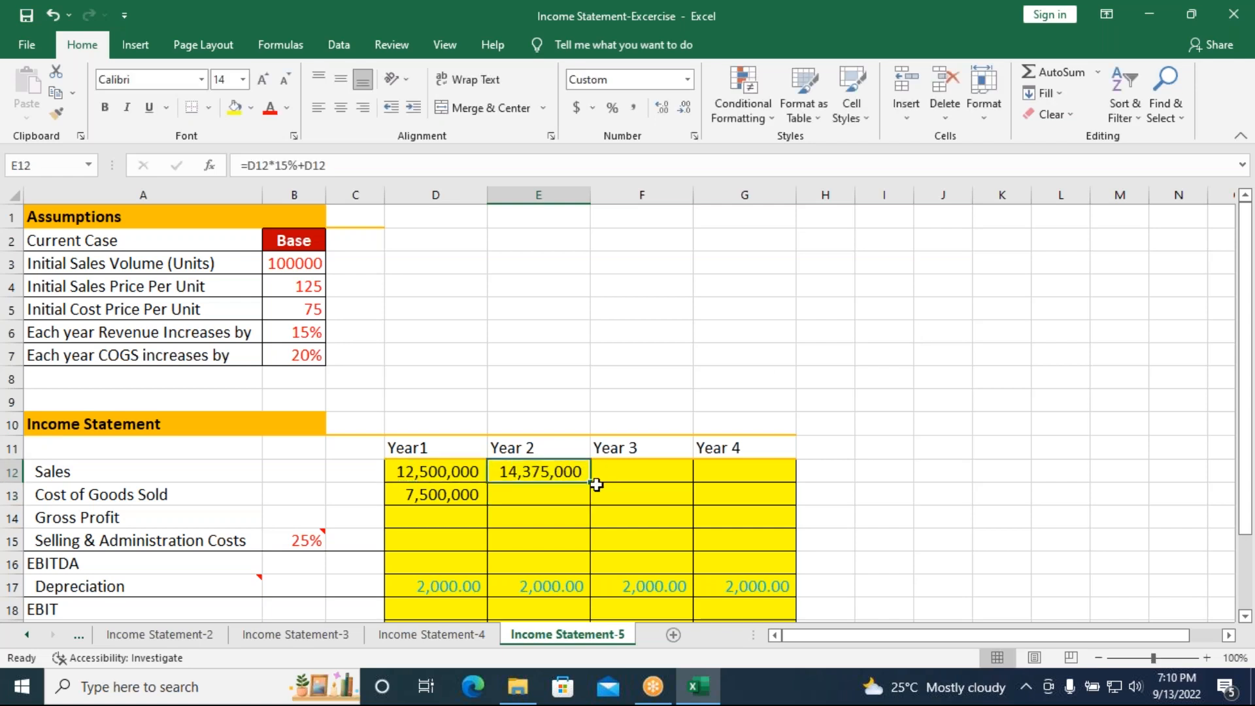
drag(590, 482, 762, 485)
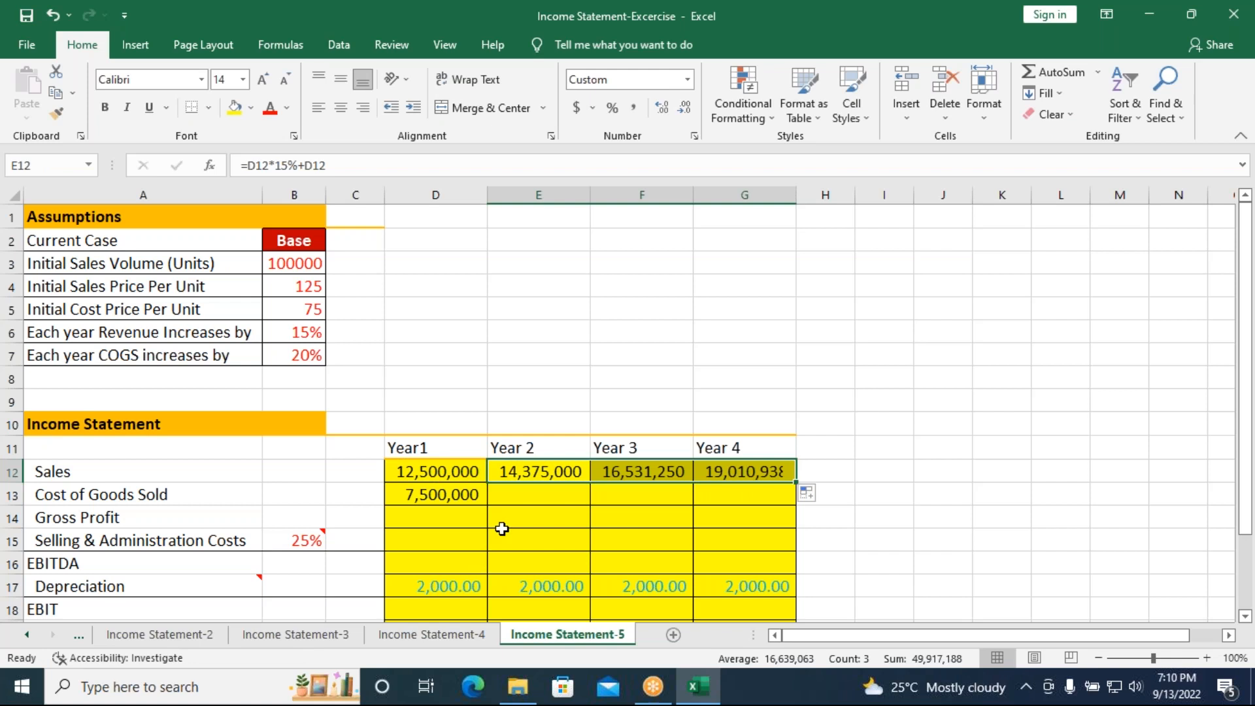
- Begin the Year 2 Cost of Goods Sold formula in E13 with 20% of the Year 1 cost, =D13*20%
click(519, 501)
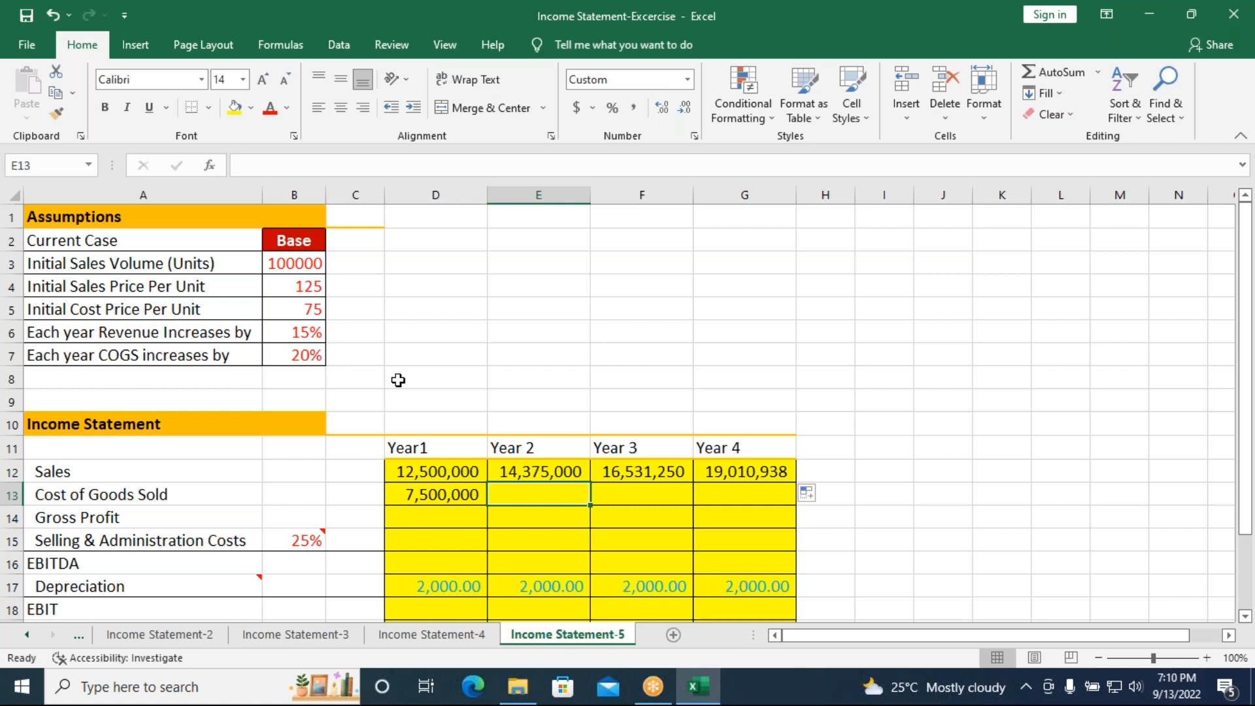
text(=)
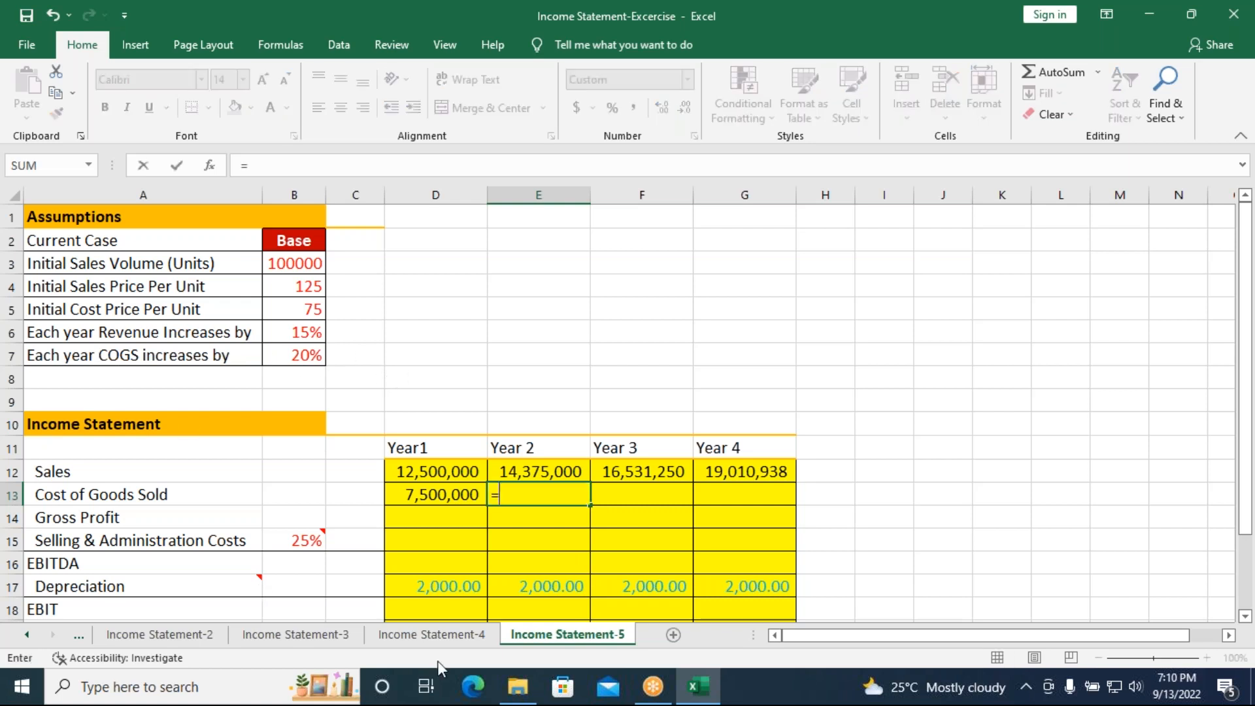
click(434, 497)
text(*20)
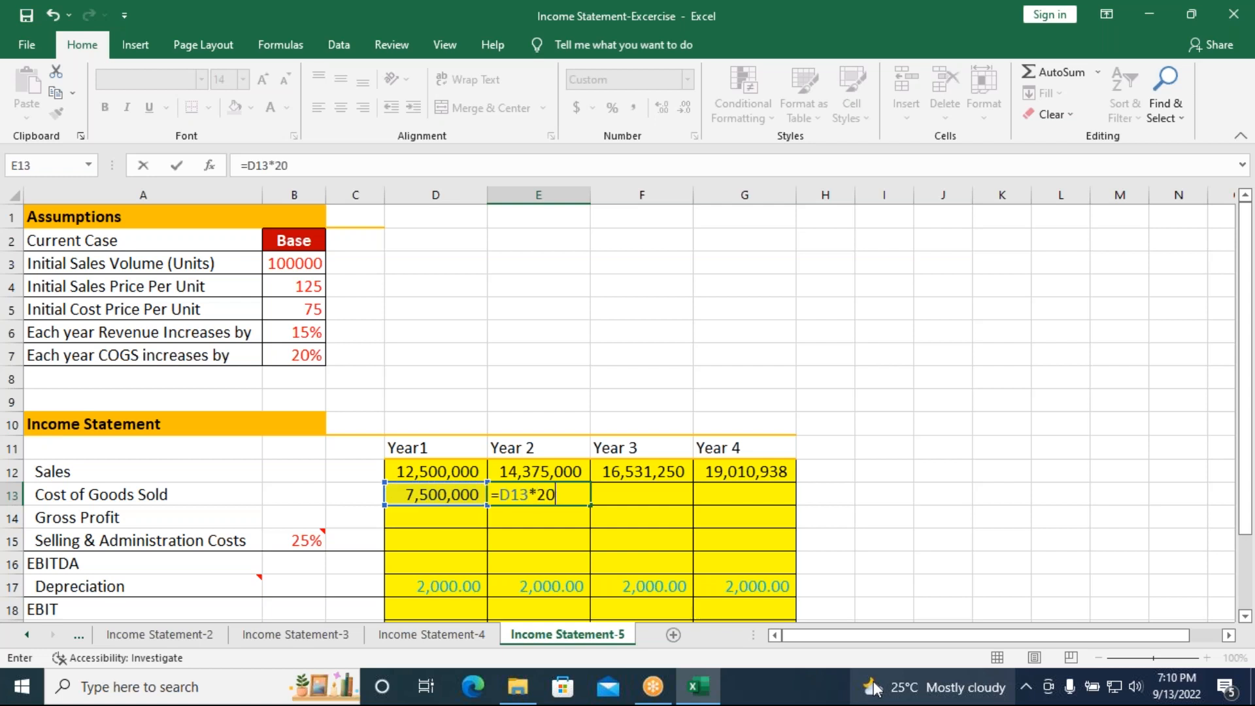
text(%)
mouse_move(874, 689)
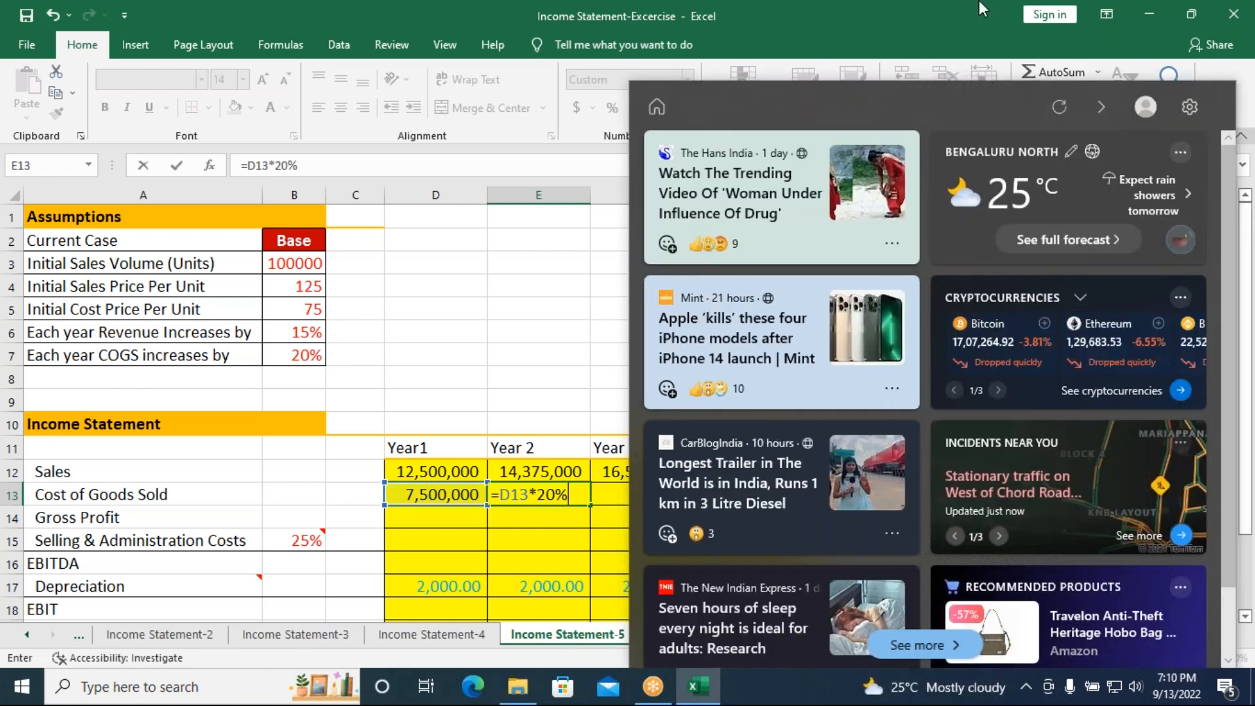
click(922, 645)
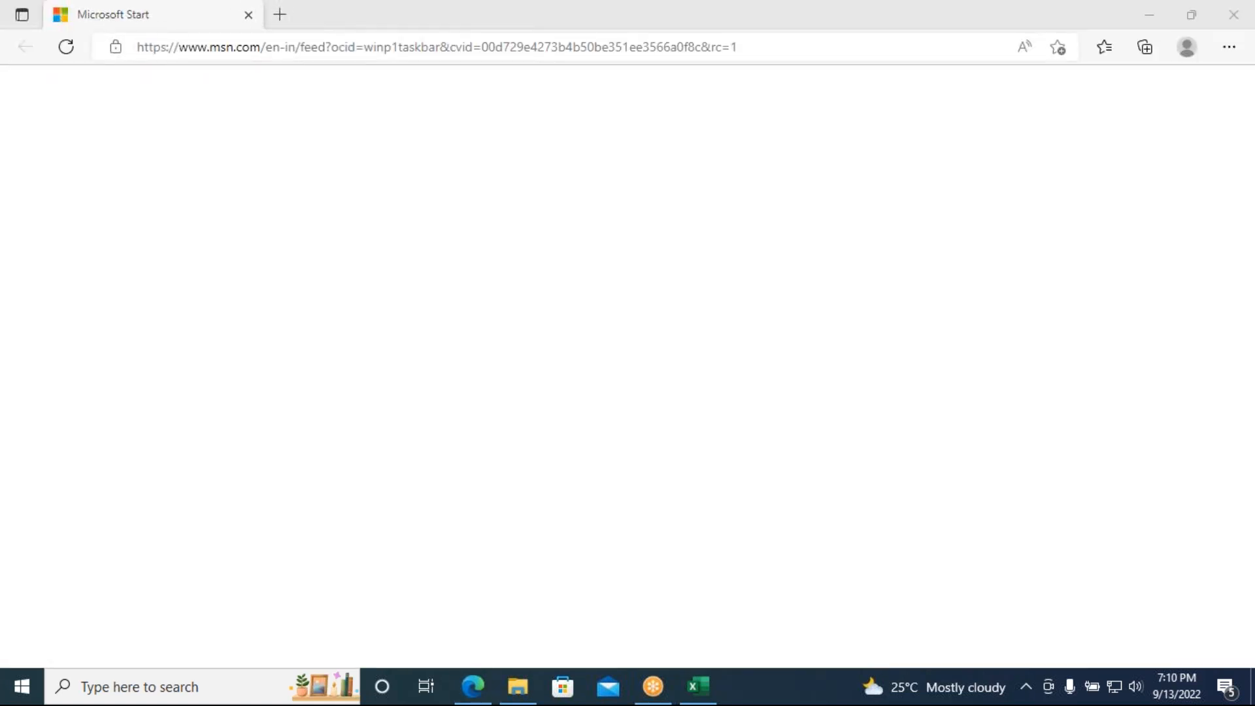
click(1234, 14)
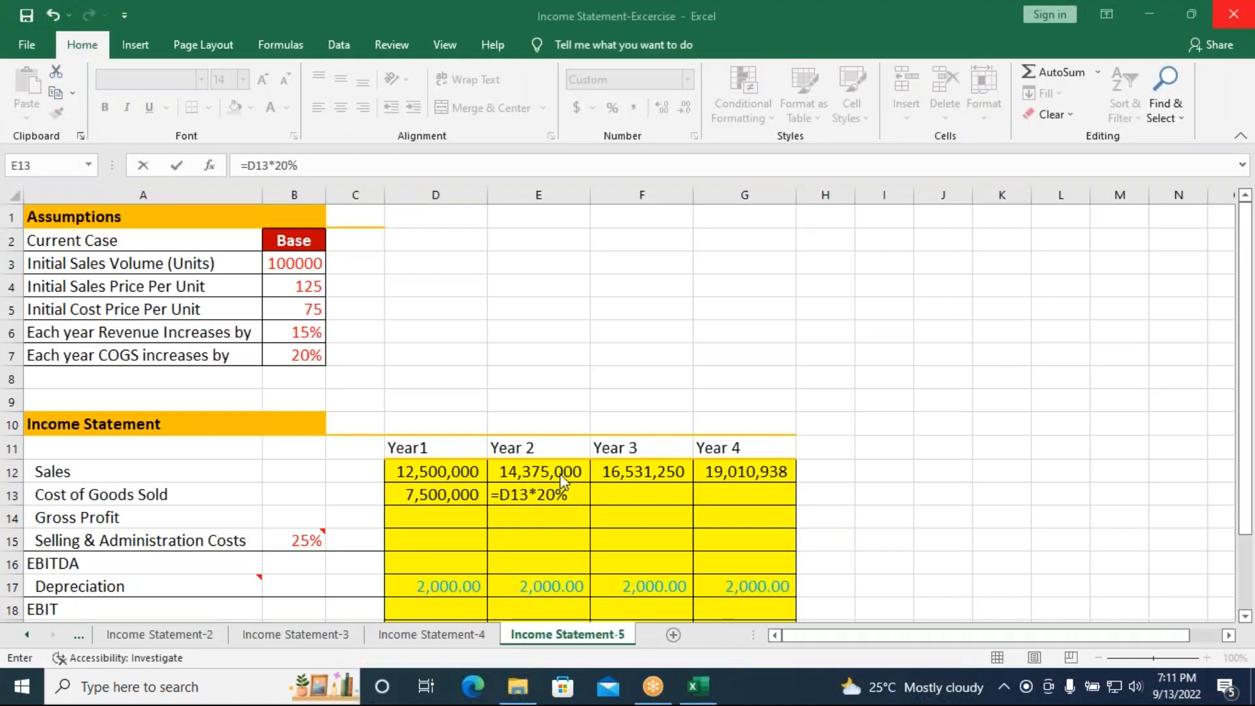
- Complete the Year 2 Cost of Goods Sold formula by adding the Year 1 cost, giving =D13*20%+D13
text(+)
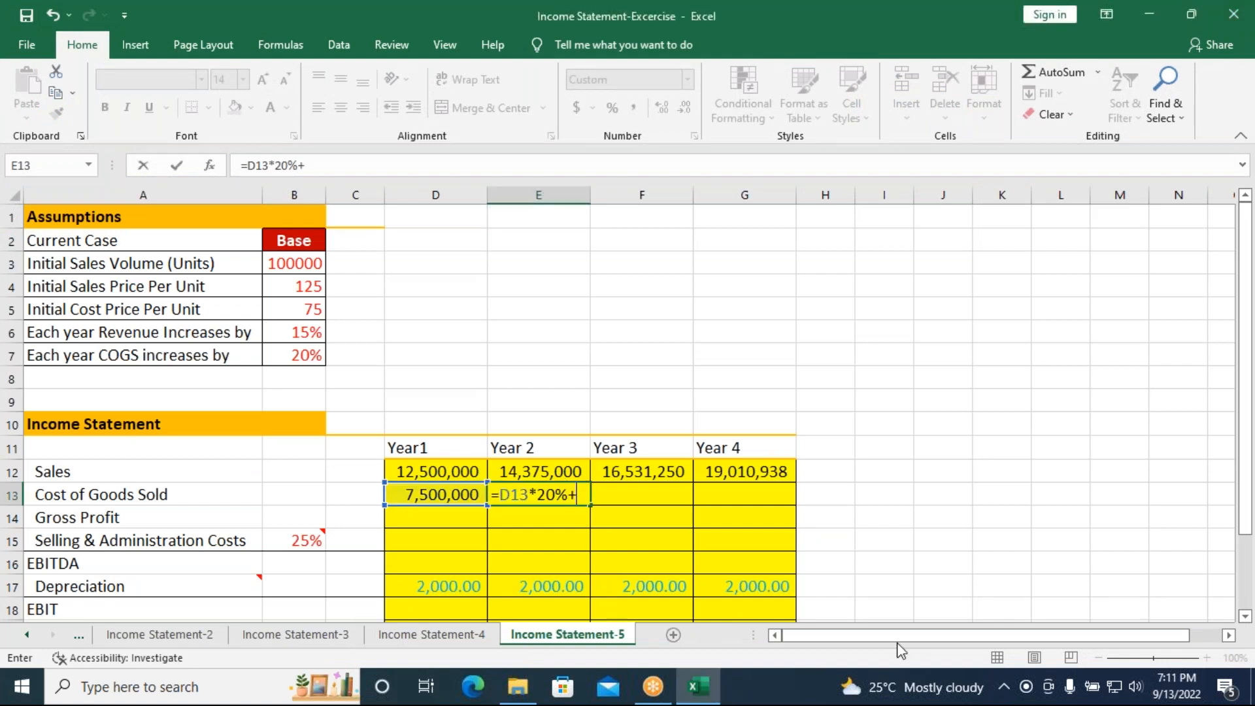
click(462, 500)
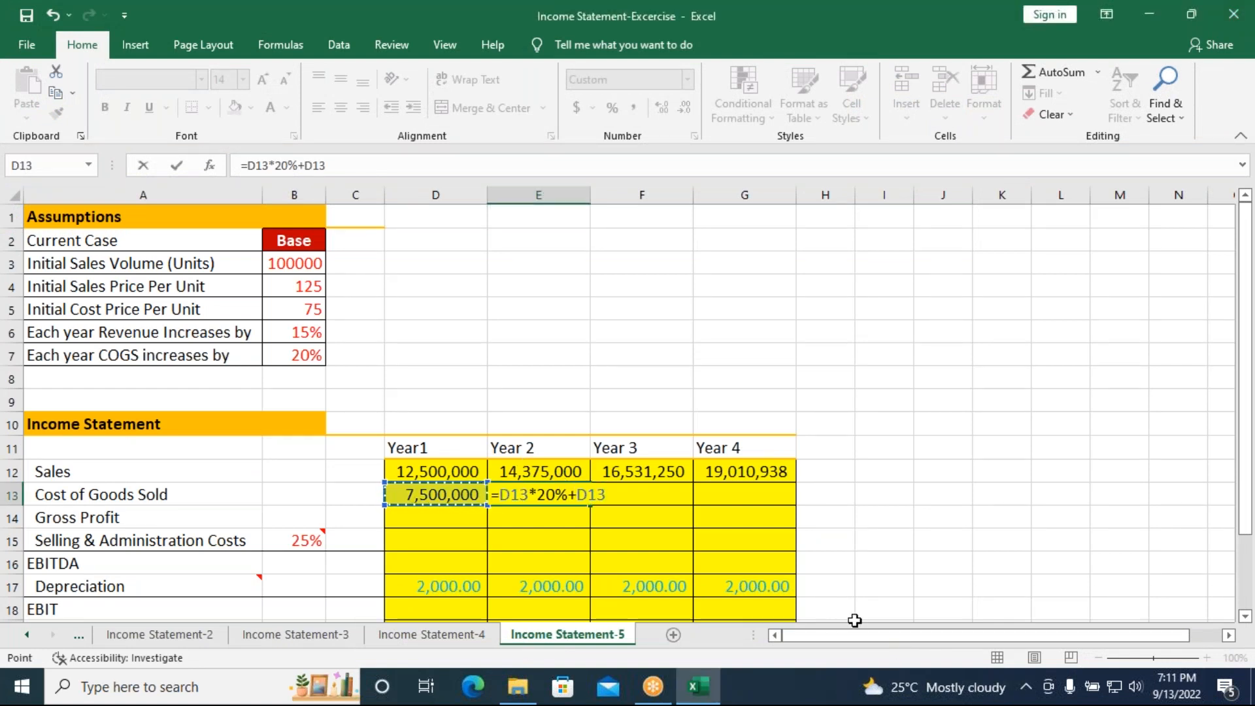
key(Return)
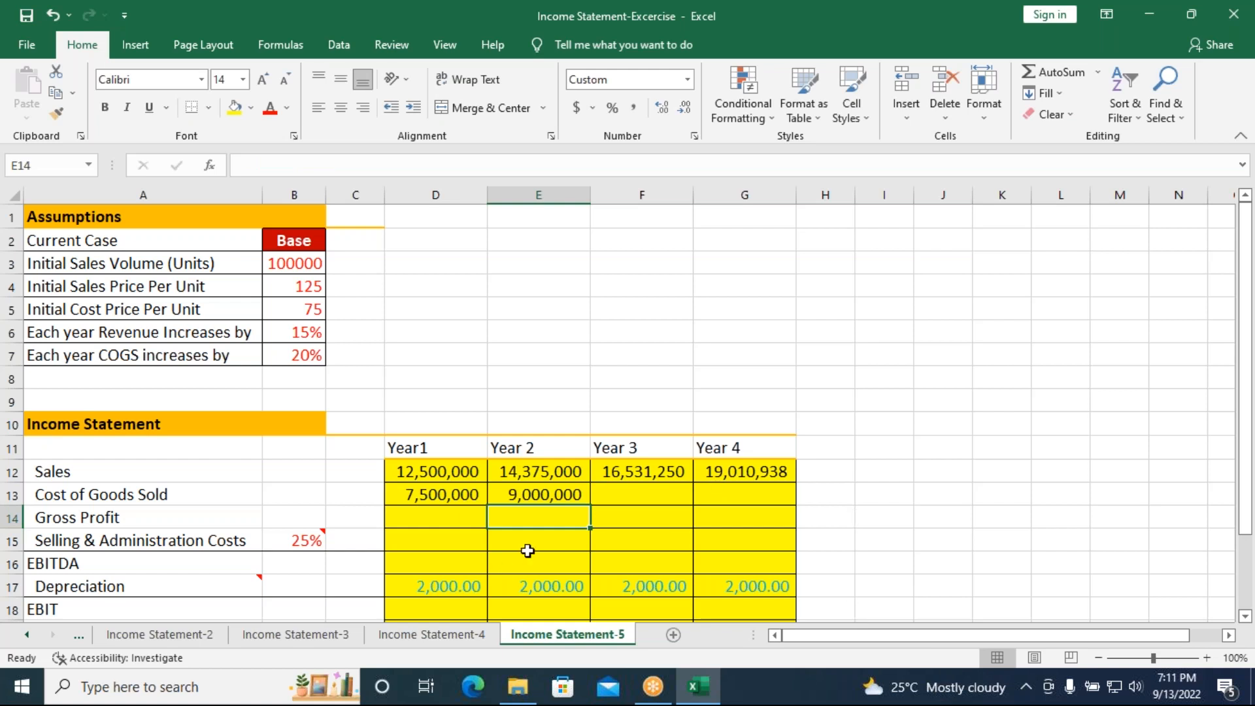
- Fill the Year 2 Cost of Goods Sold growth formula across Years 3 and 4
click(531, 492)
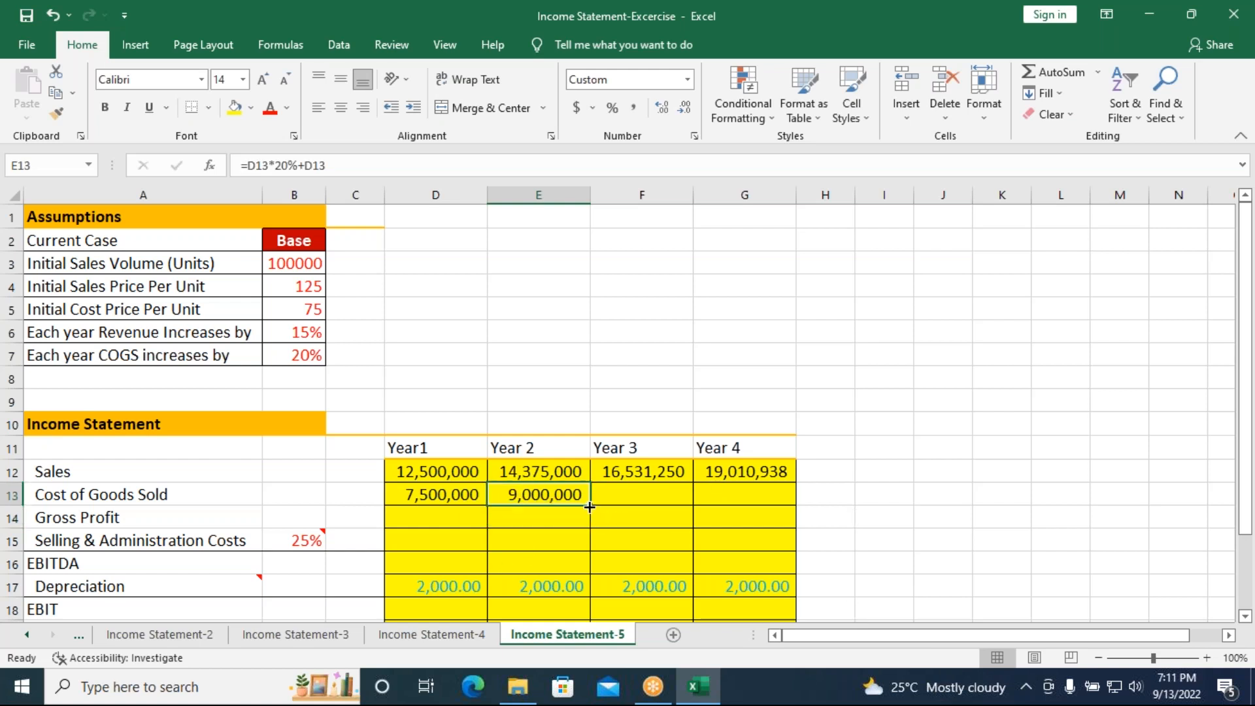
drag(590, 507, 759, 507)
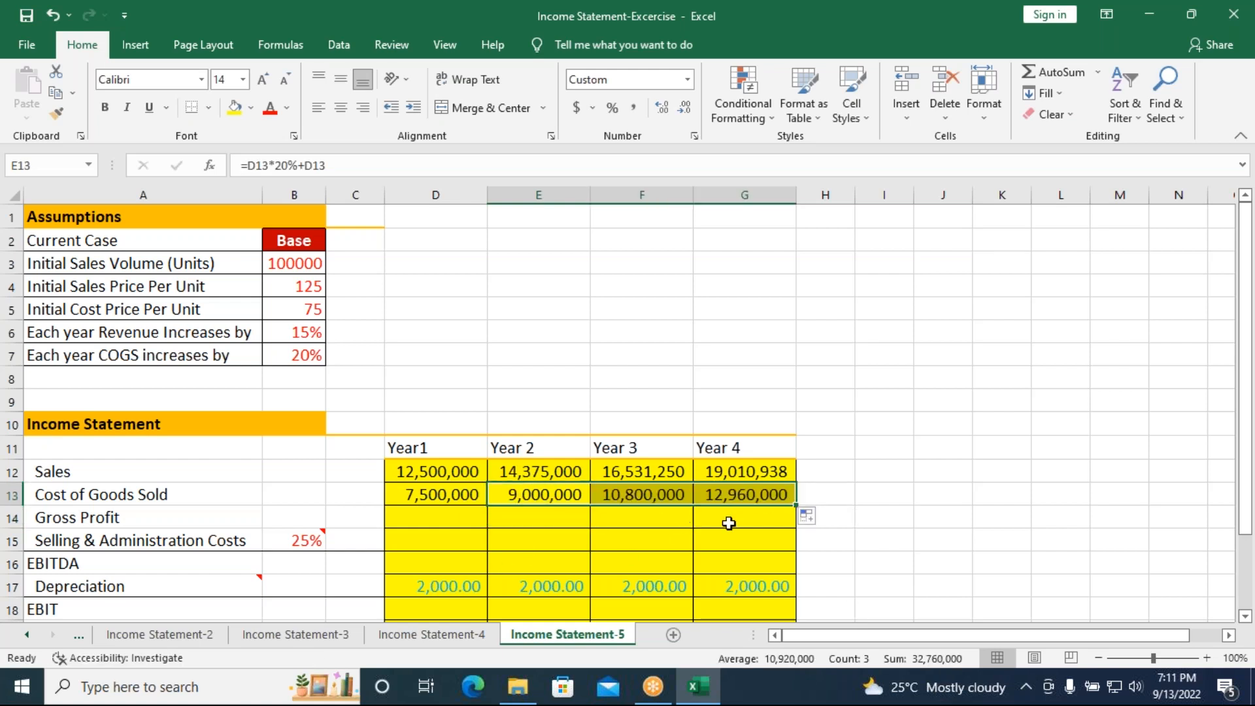
- Calculate Year 1 Gross Profit in D14 as Sales minus Cost of Goods Sold, =D12-D13, and fill it across Years 2 to 4
click(475, 517)
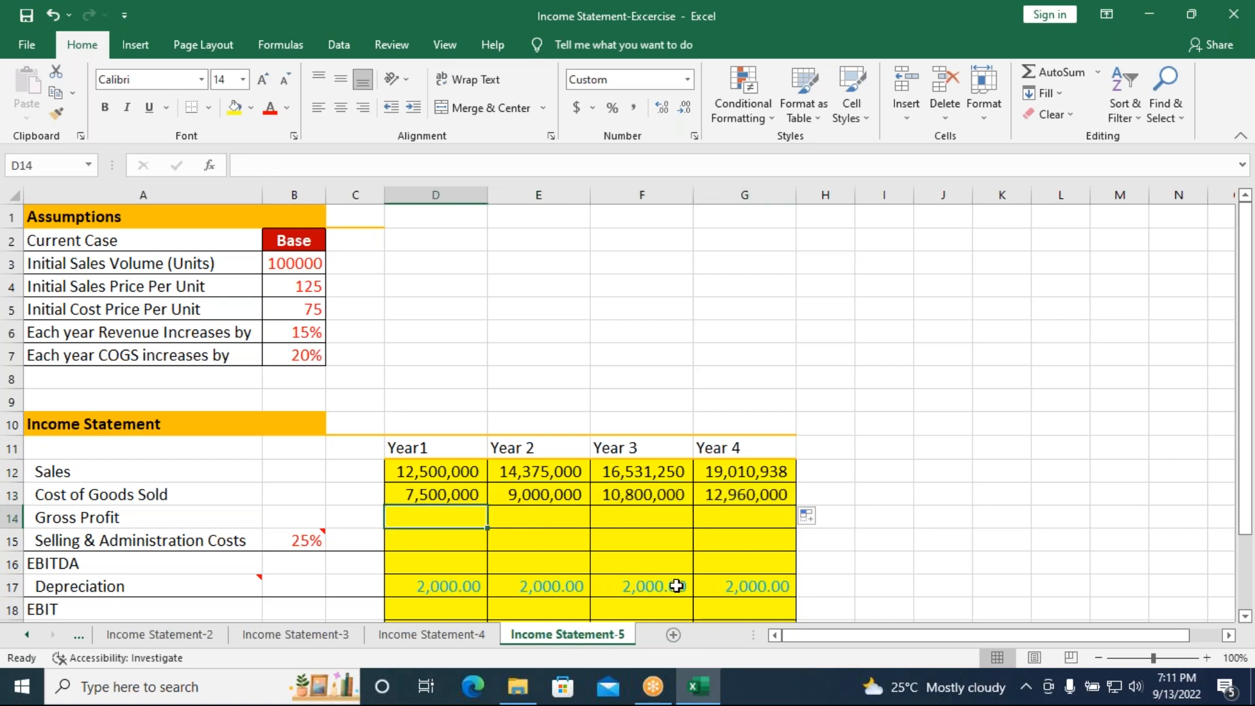
text(=)
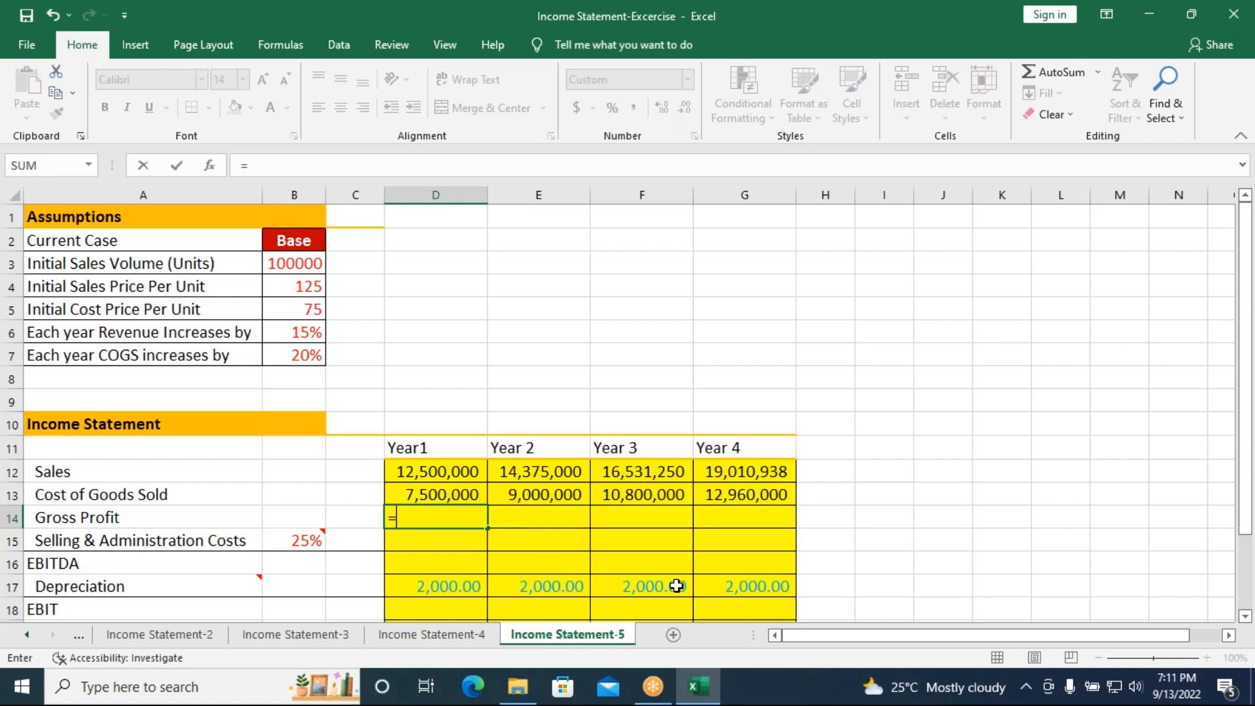
click(451, 479)
text(-)
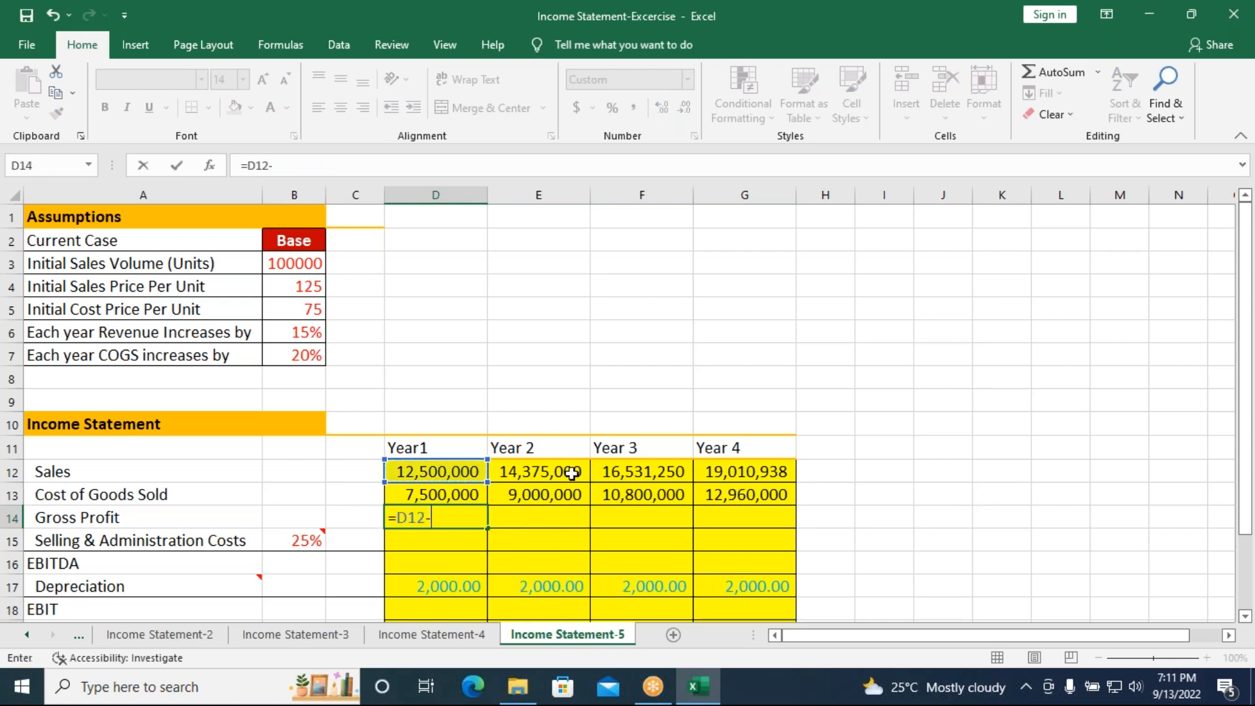
click(461, 495)
key(ctrl+Return)
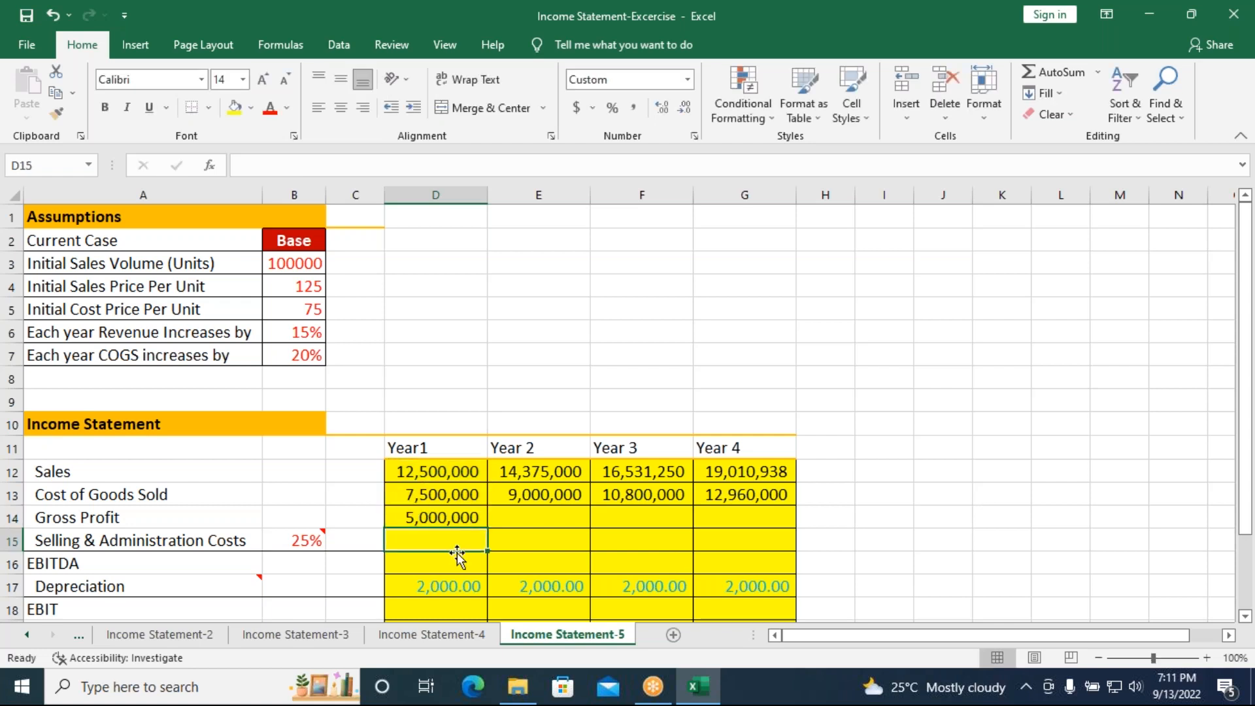
drag(491, 531, 752, 533)
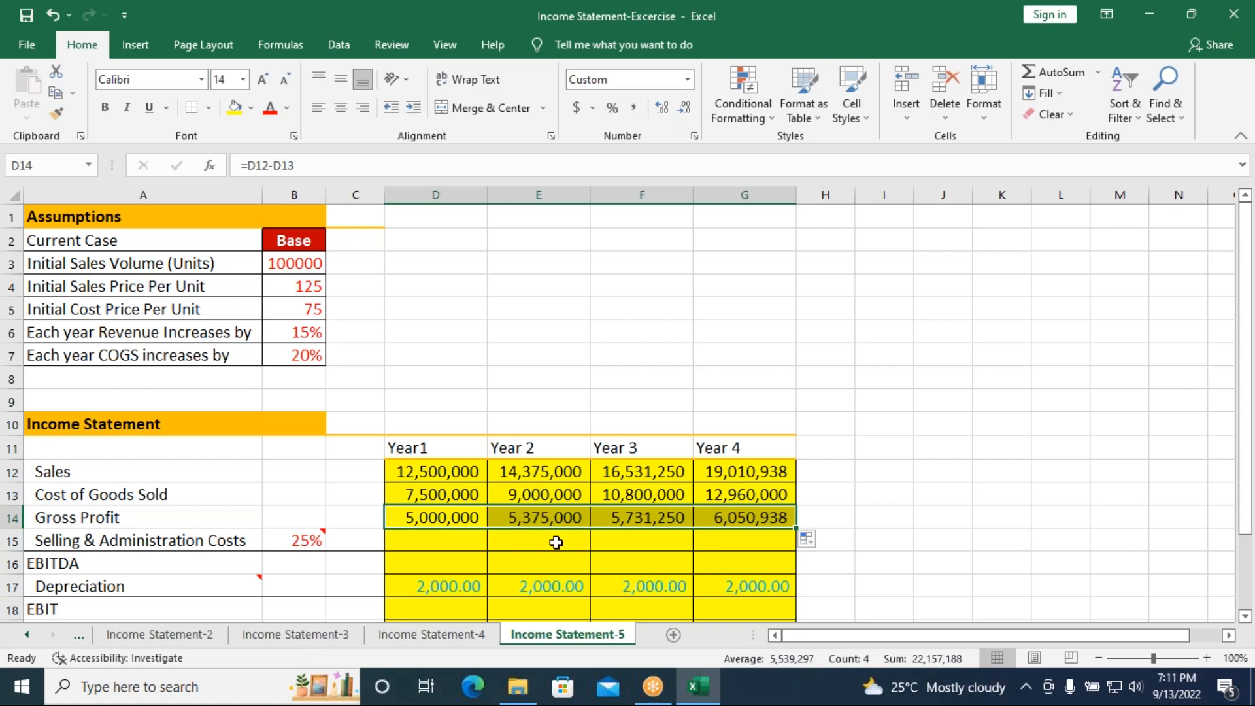
- Begin the Year 1 Selling & Administration Costs formula in D15 by multiplying Year 1 Sales by 25, =D12*25
key(Down)
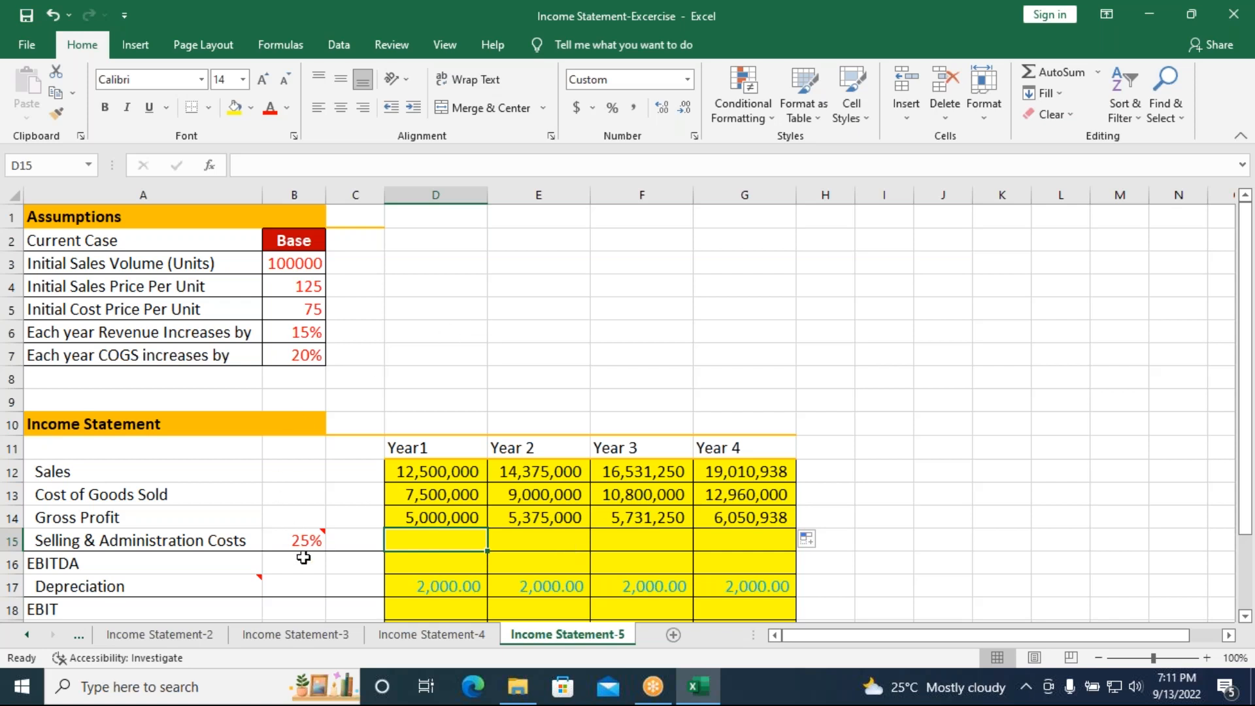
mouse_move(319, 544)
text(=)
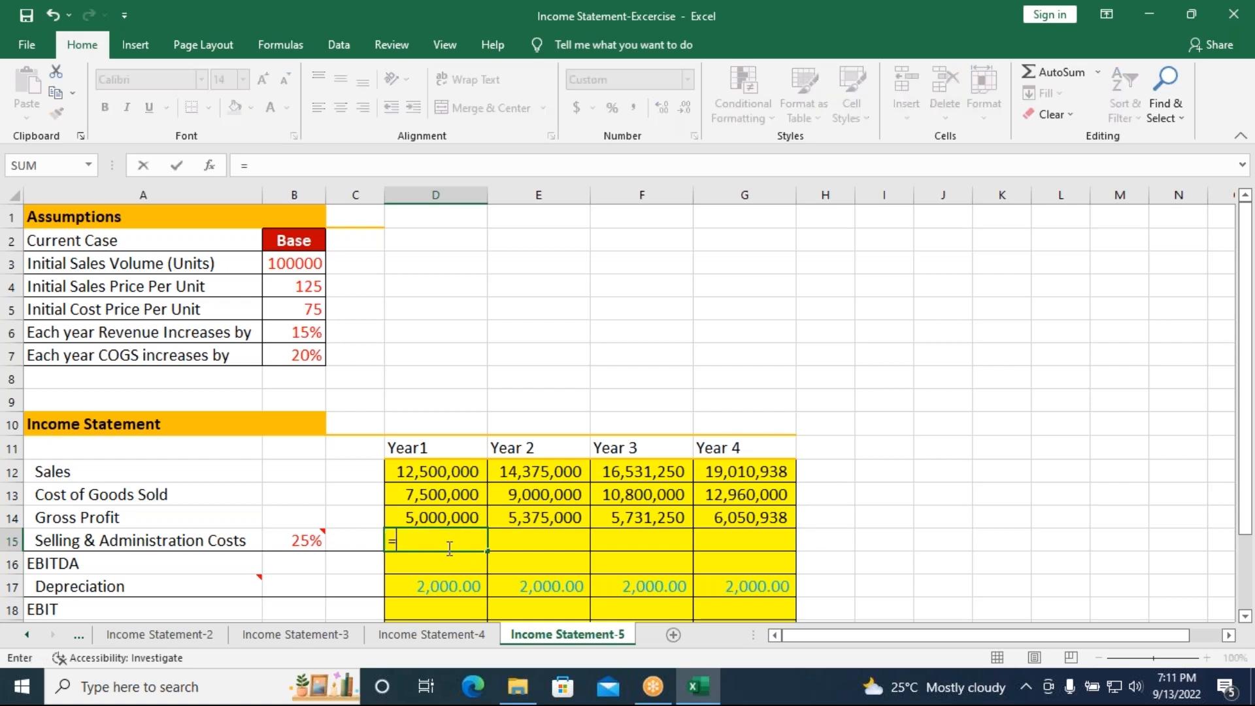
click(429, 480)
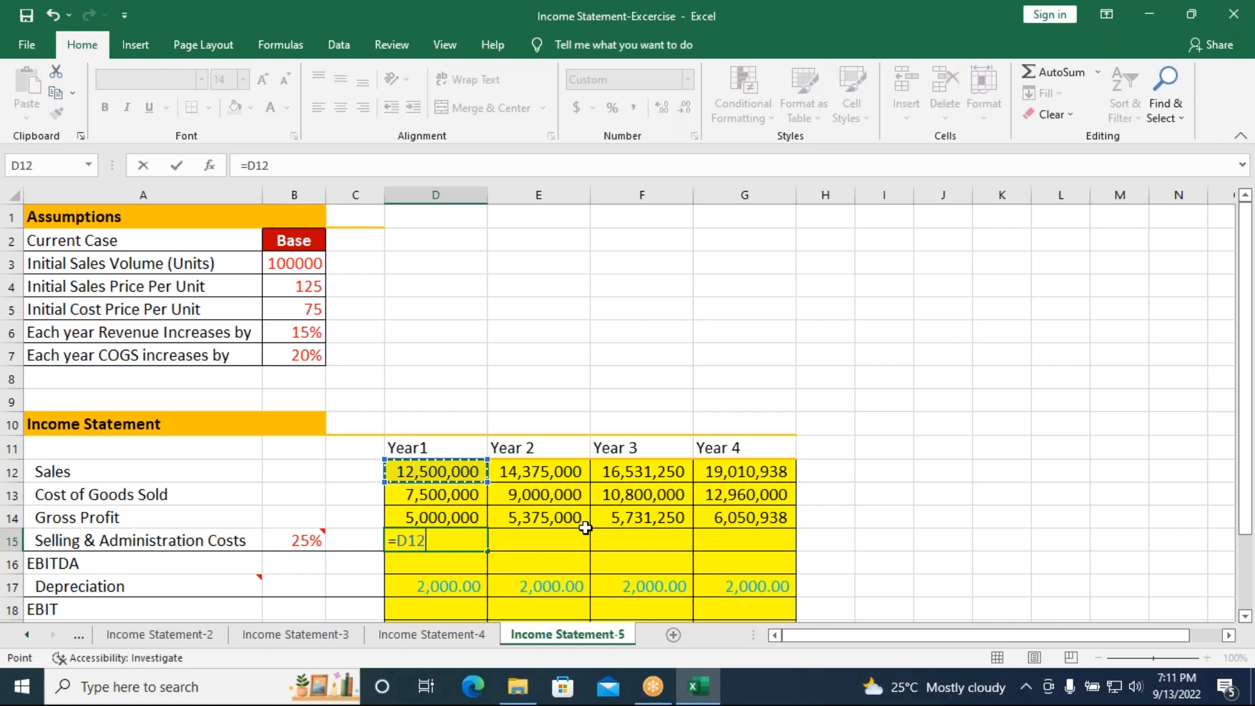
text(*25)
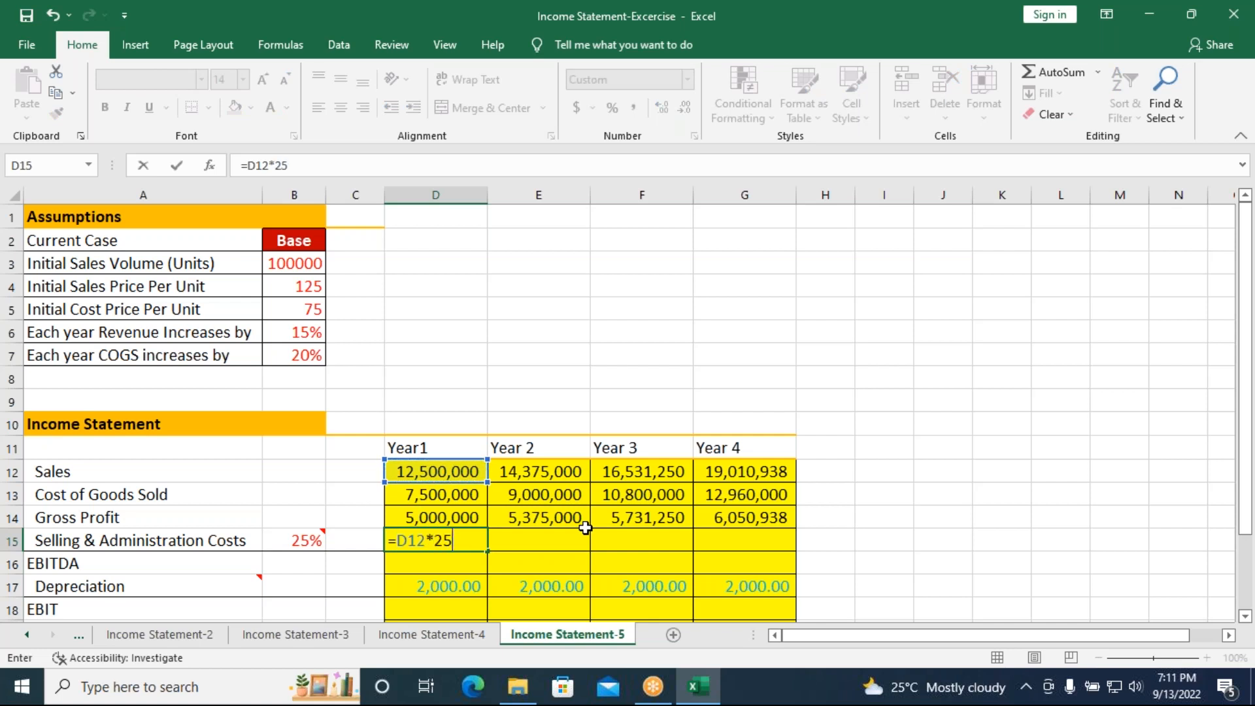
- Finish the Year 1 Selling & Administration Costs formula as =D12*25% in D15 and fill it across to Year 4
text(%)
key(Return)
click(449, 542)
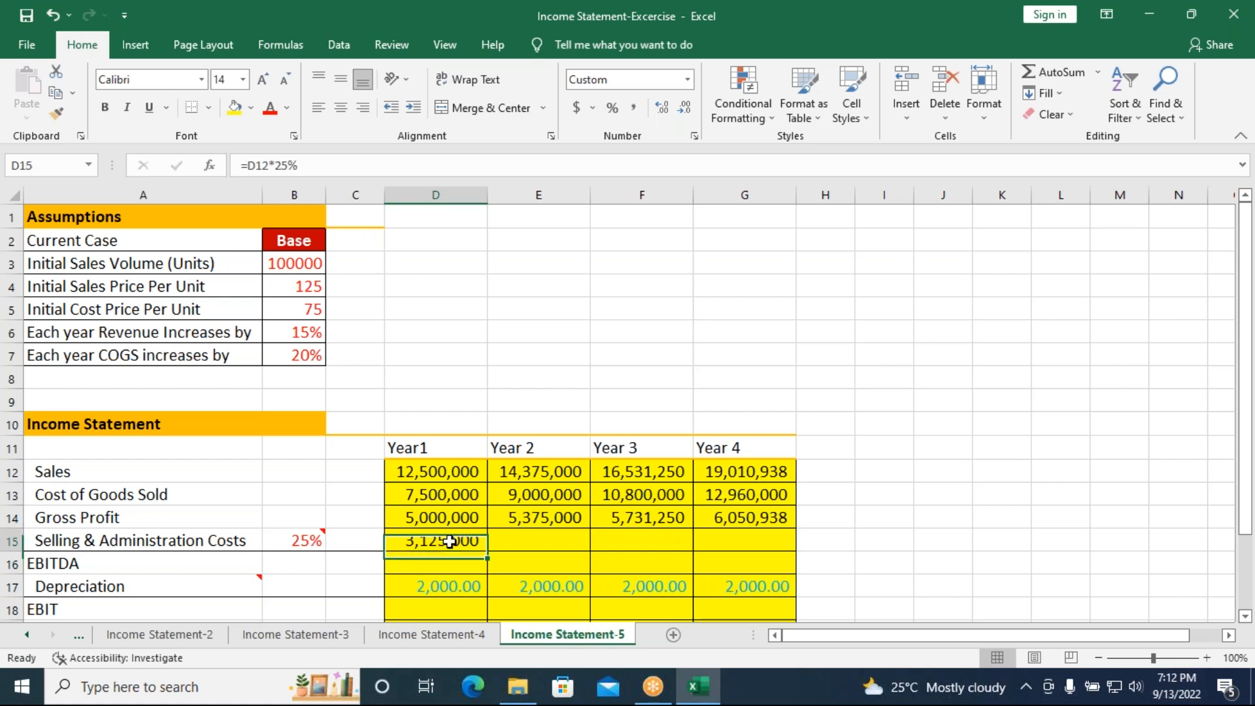
drag(487, 551, 799, 552)
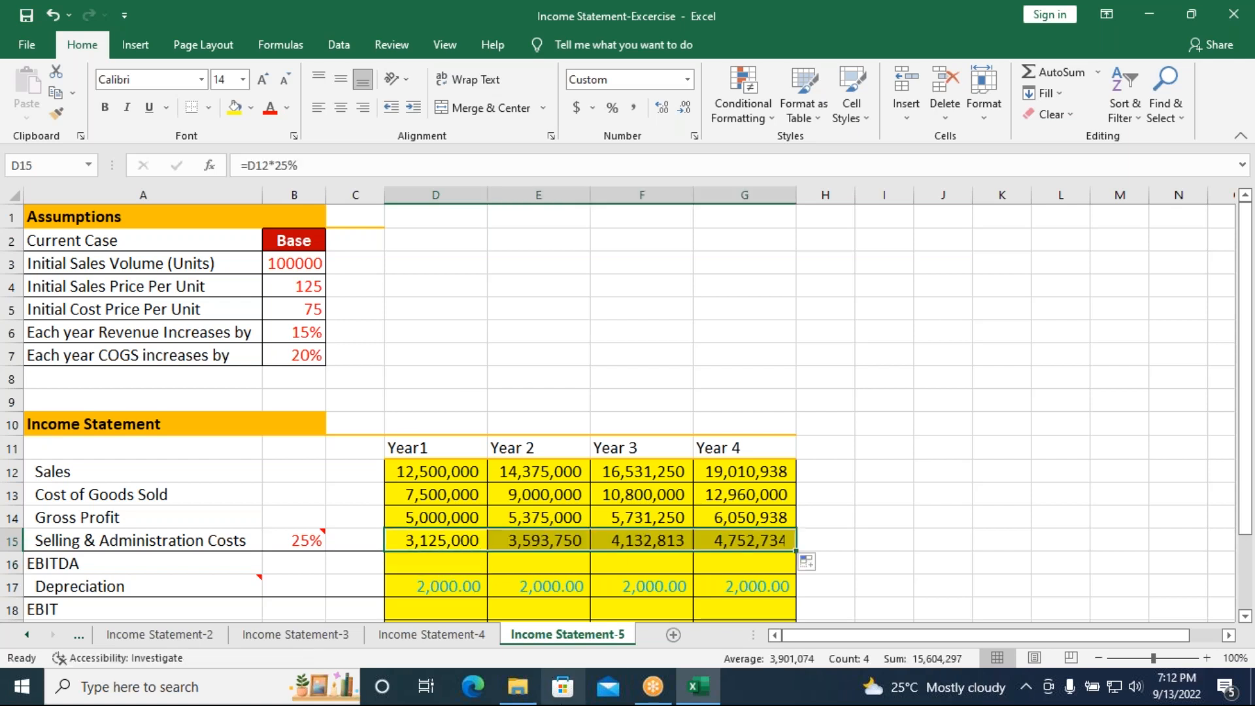
- Calculate Year 1 EBITDA in D16 as =D14-D15 and fill the formula across to Year 4
click(445, 569)
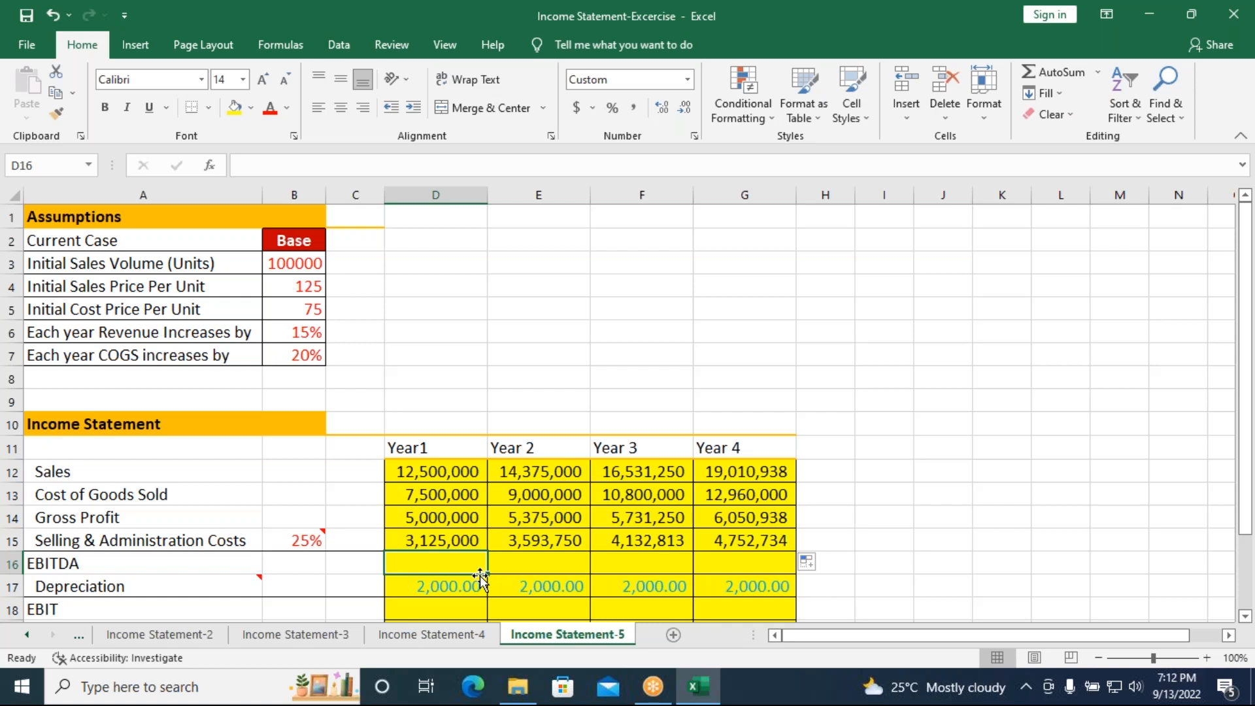
text(=)
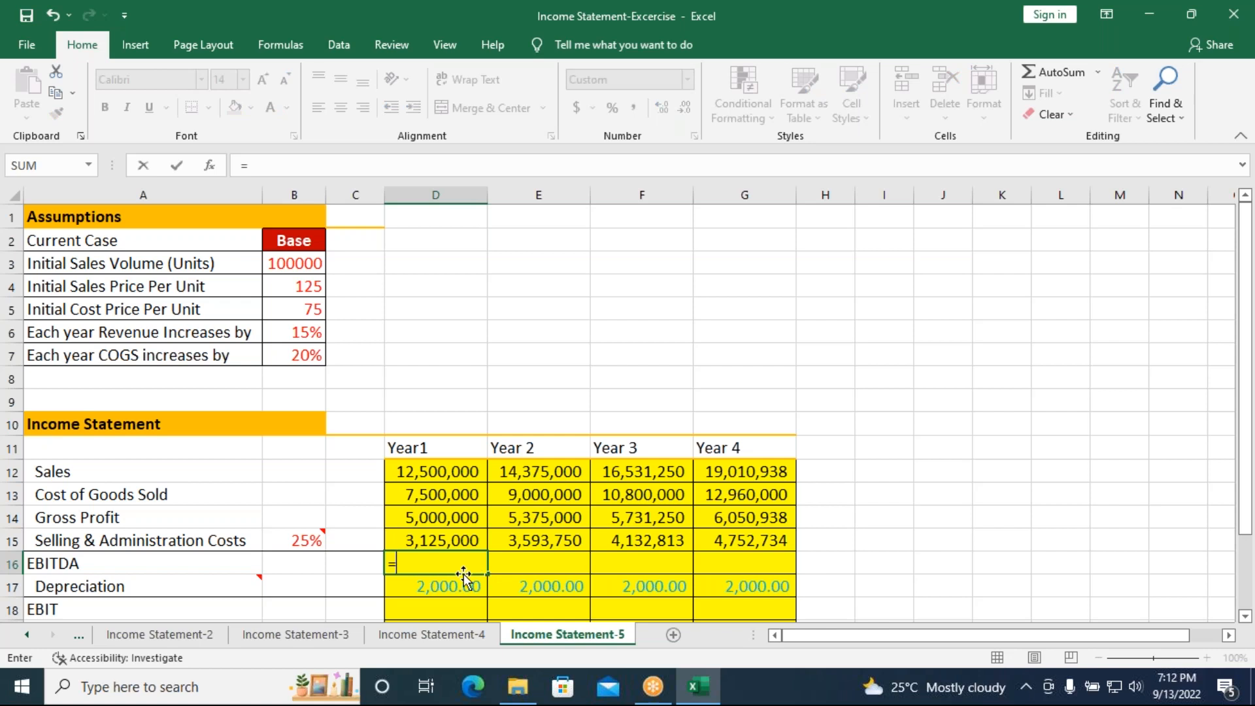
click(419, 517)
text(-)
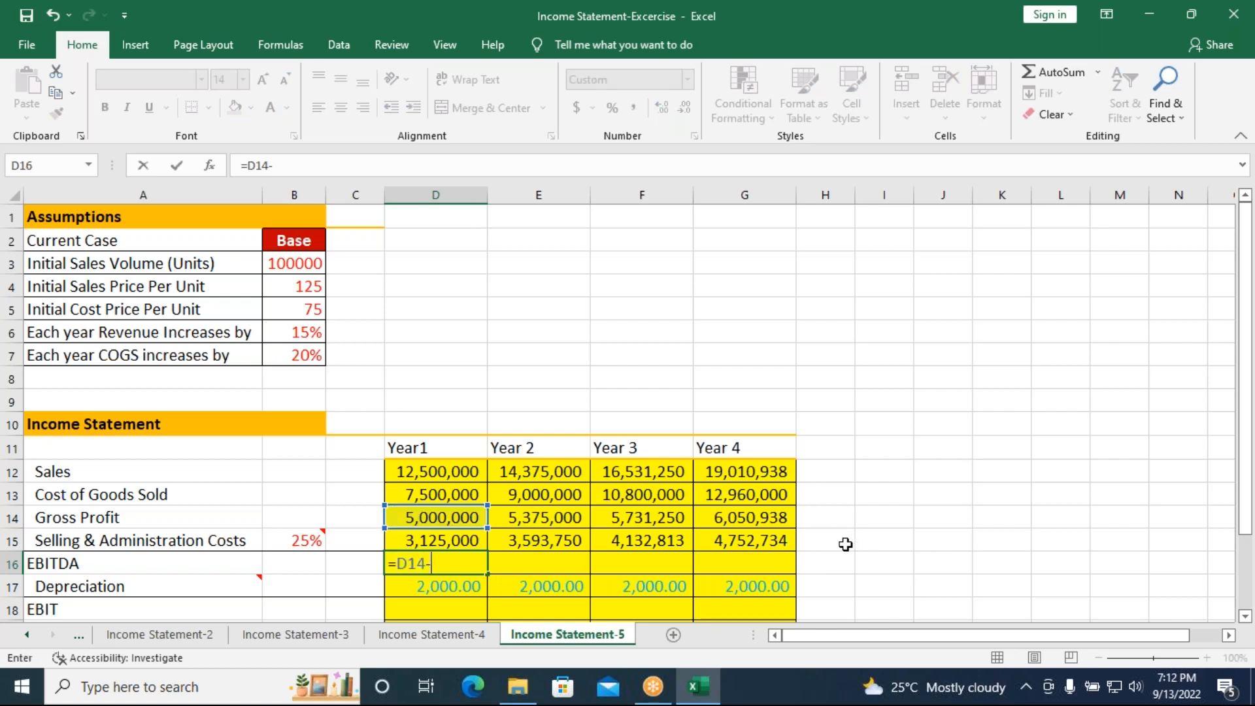
click(444, 543)
key(Return)
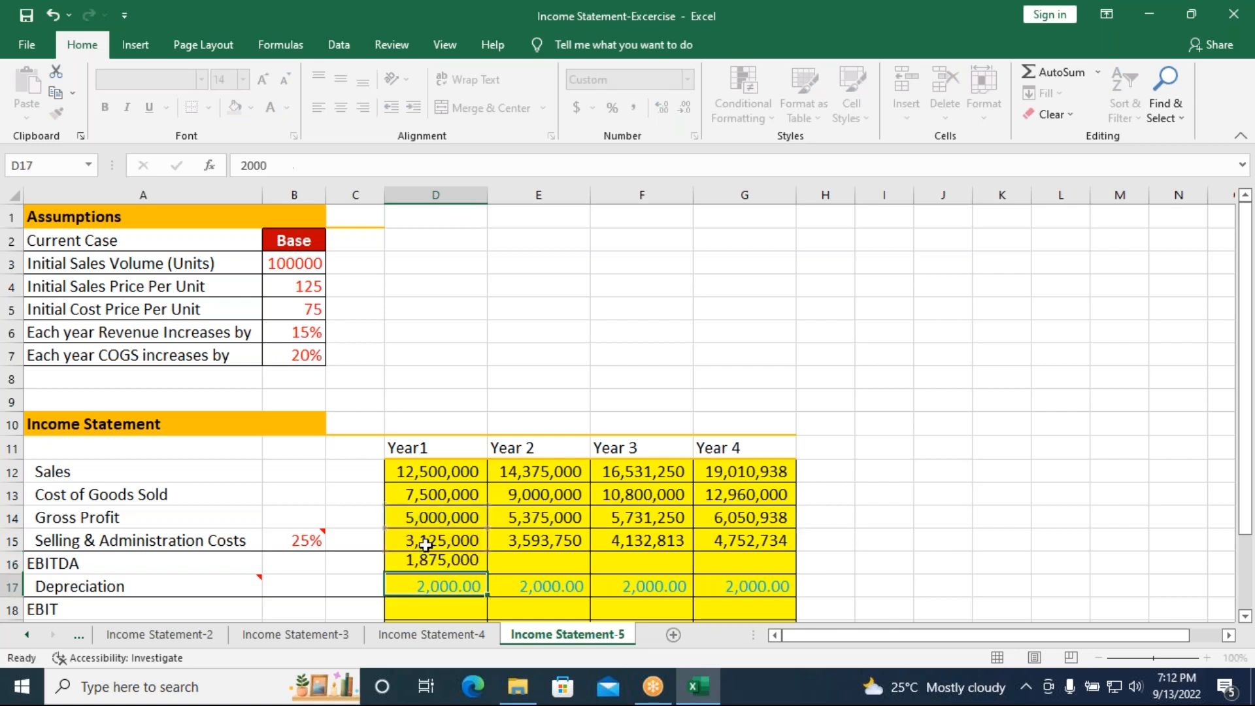
click(457, 563)
drag(489, 576, 765, 566)
scroll(826, 487, down, 1)
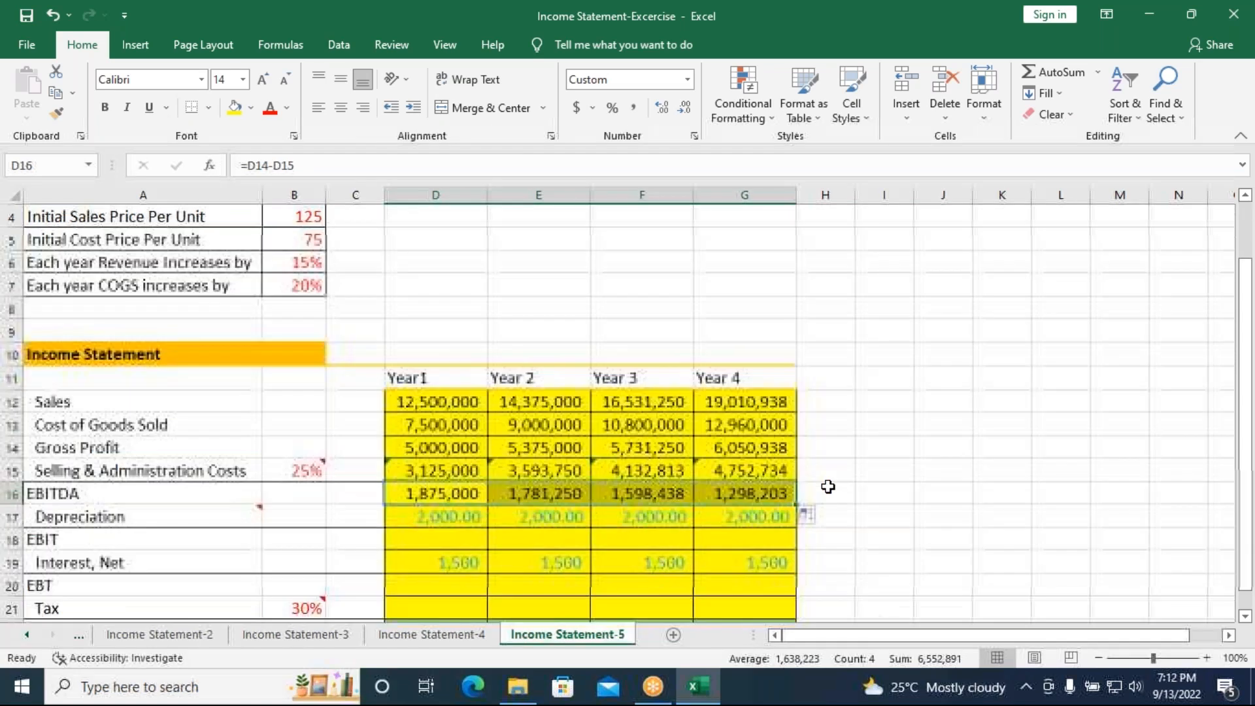
click(454, 538)
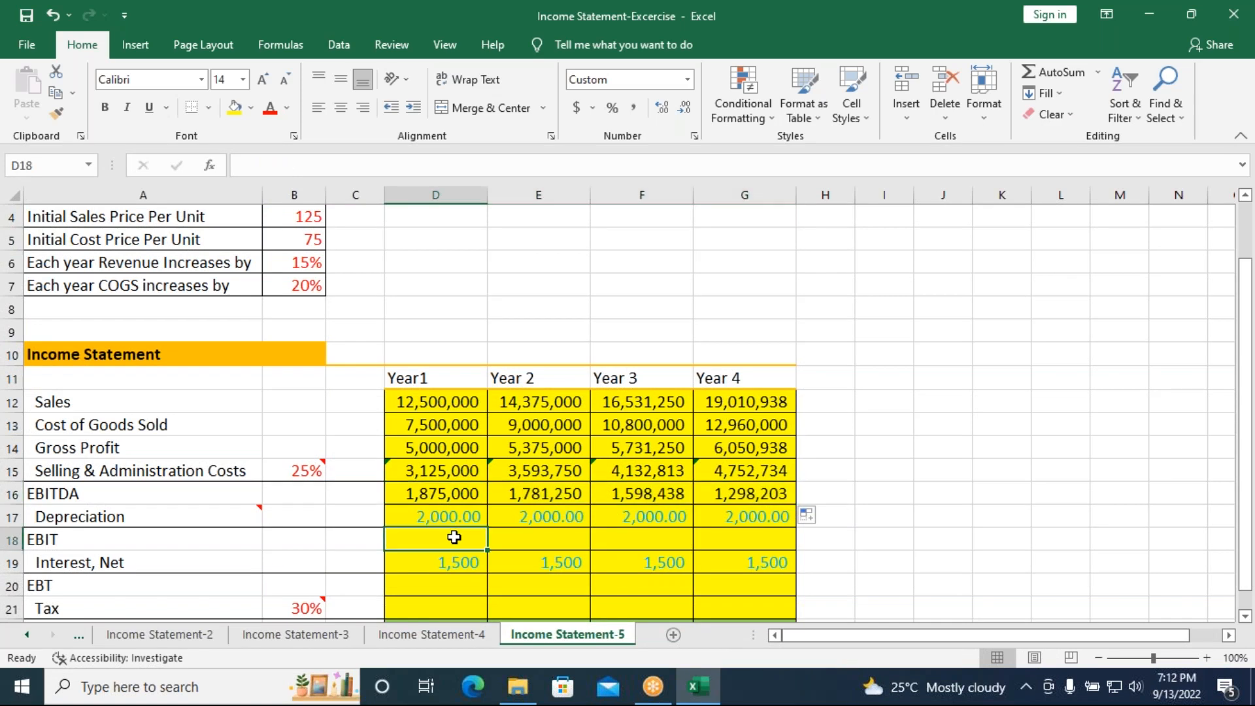
text(=)
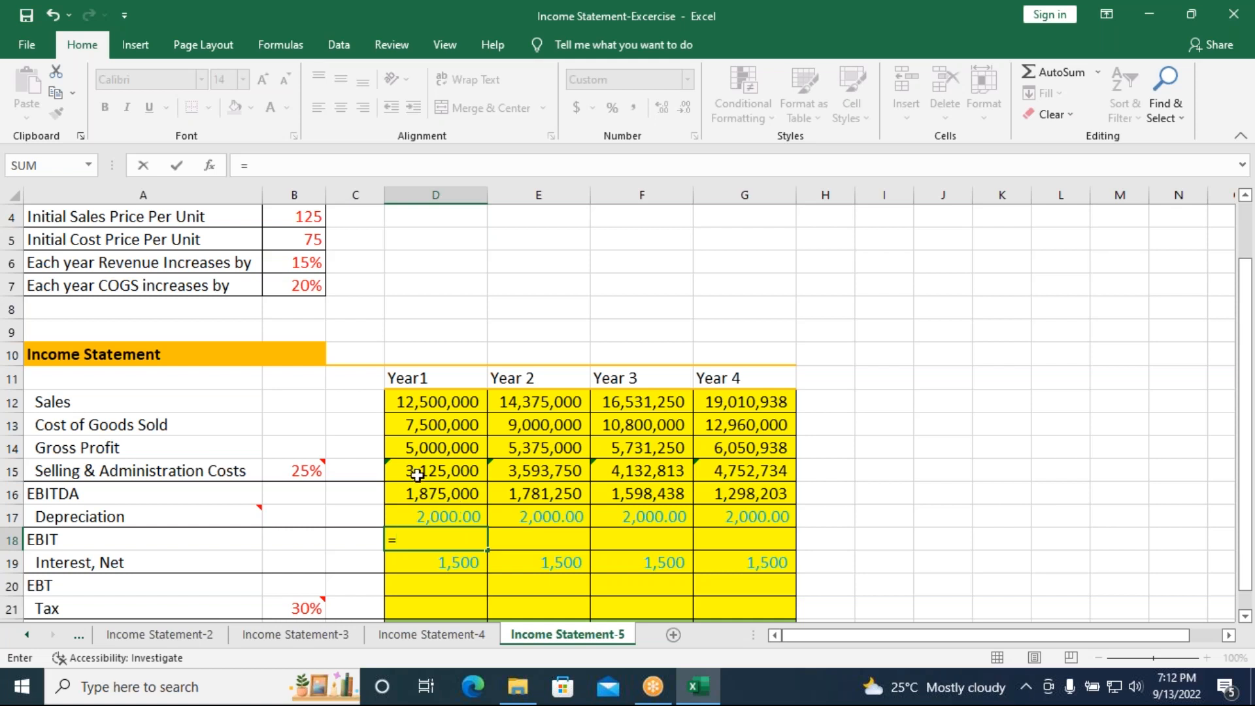
drag(417, 476, 461, 489)
key(BackSpace)
key(BackSpace)
key(BackSpace)
key(BackSpace)
key(BackSpace)
key(Escape)
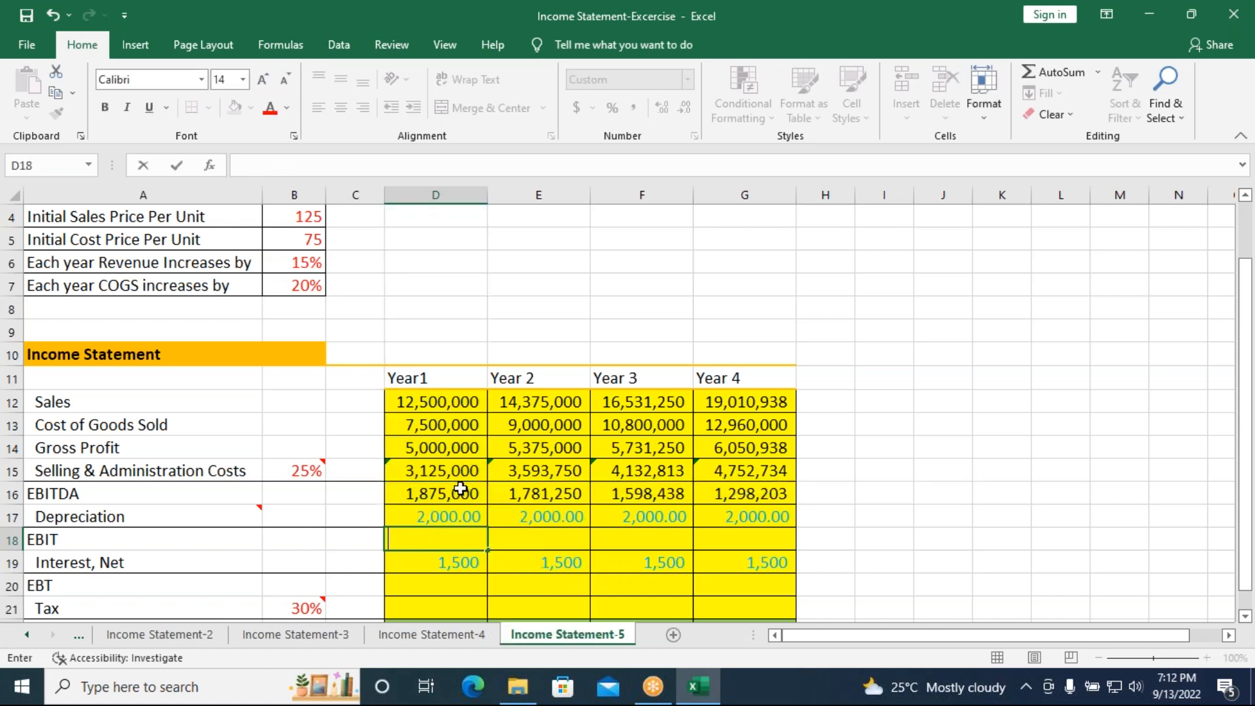
- Clear the Selling & Administration Costs and EBITDA values for all four years in D15:G16
drag(439, 478, 759, 498)
key(Delete)
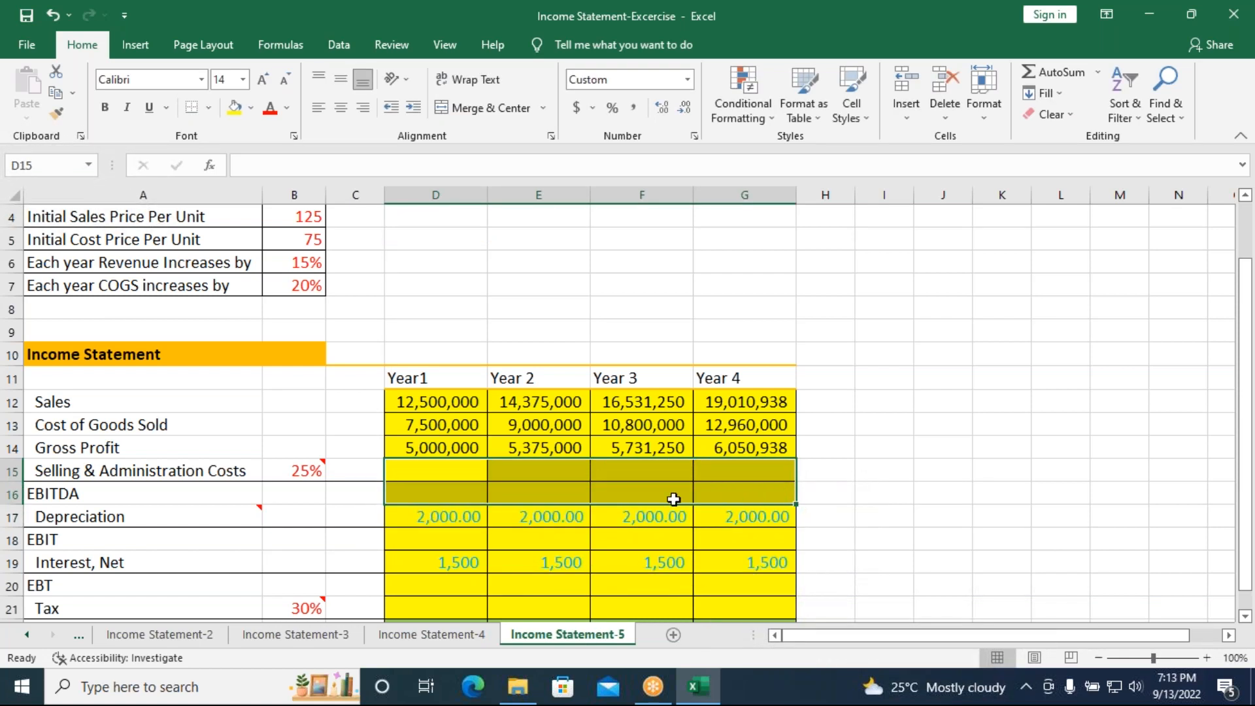
click(460, 480)
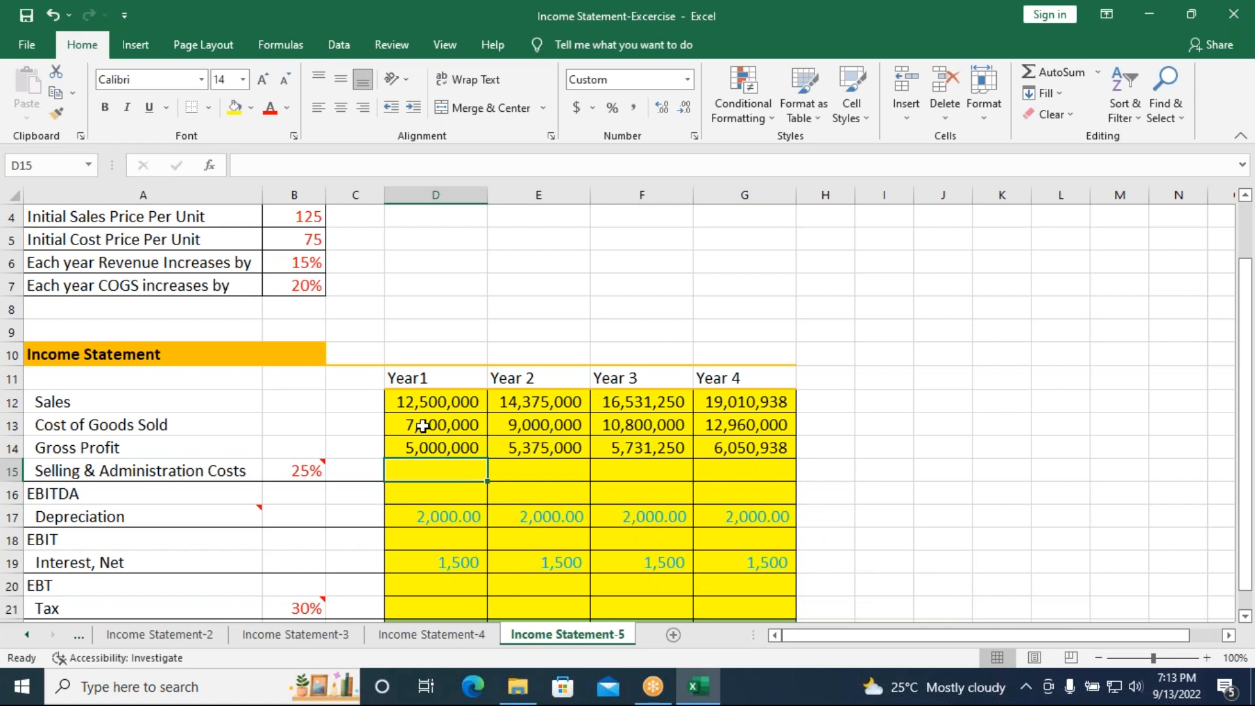
- Review the formulas behind Sales and Cost of Goods Sold for Years 1 and 2, and behind Gross Profit
click(441, 403)
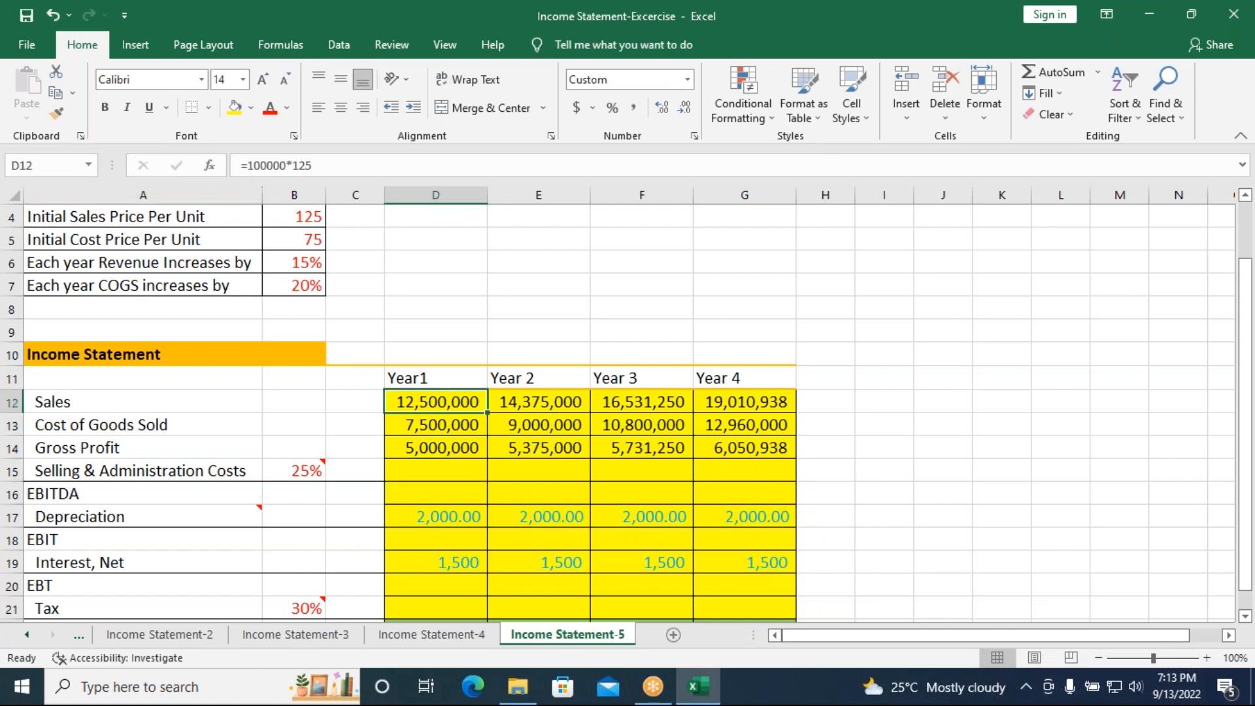
scroll(272, 290, up, 1)
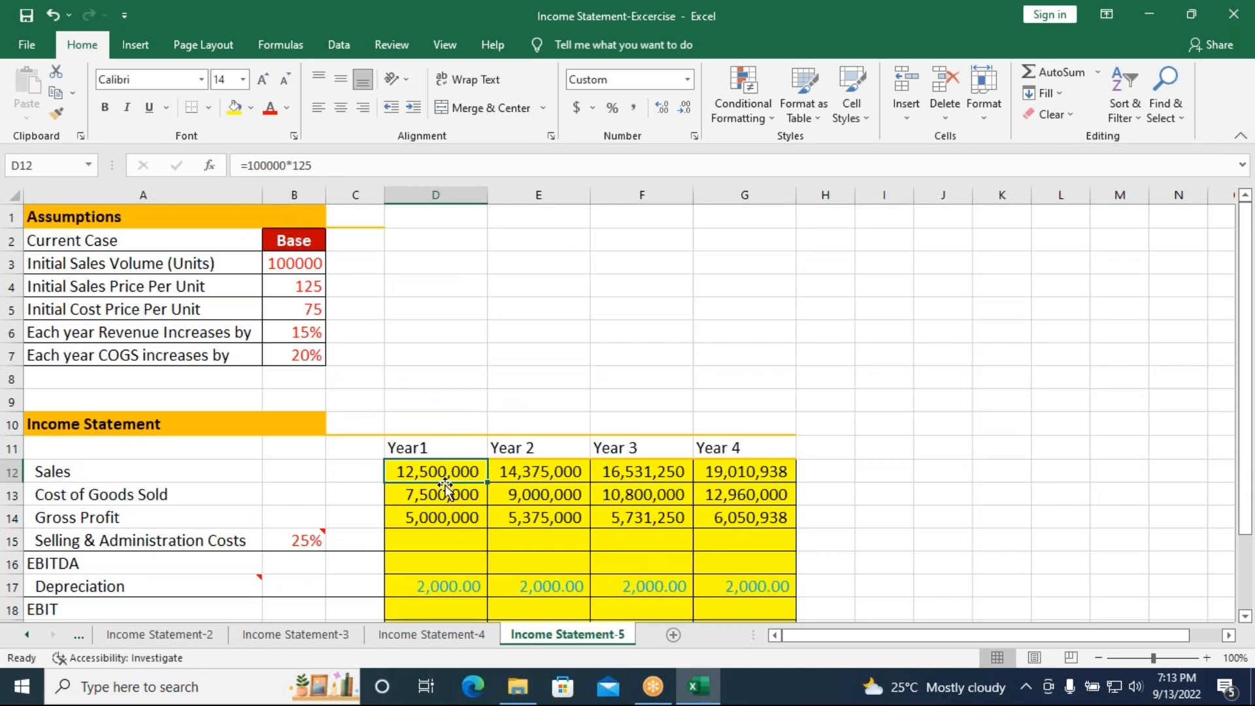
click(544, 474)
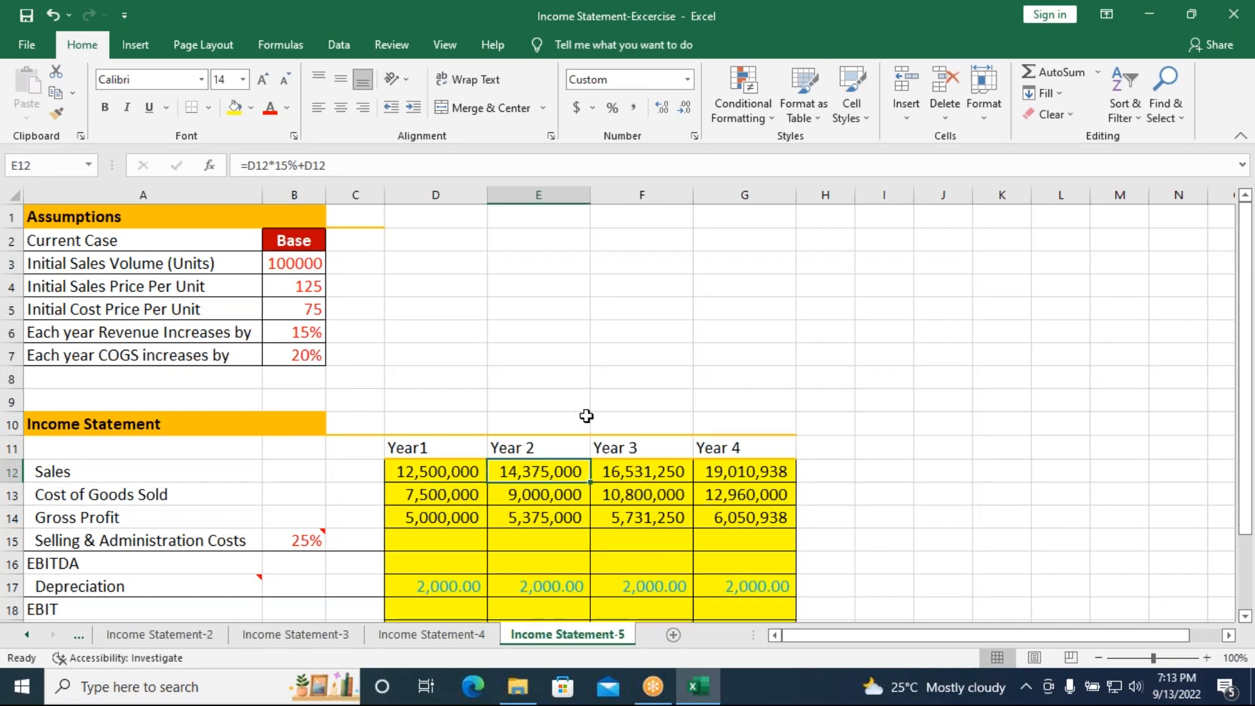
key(F2)
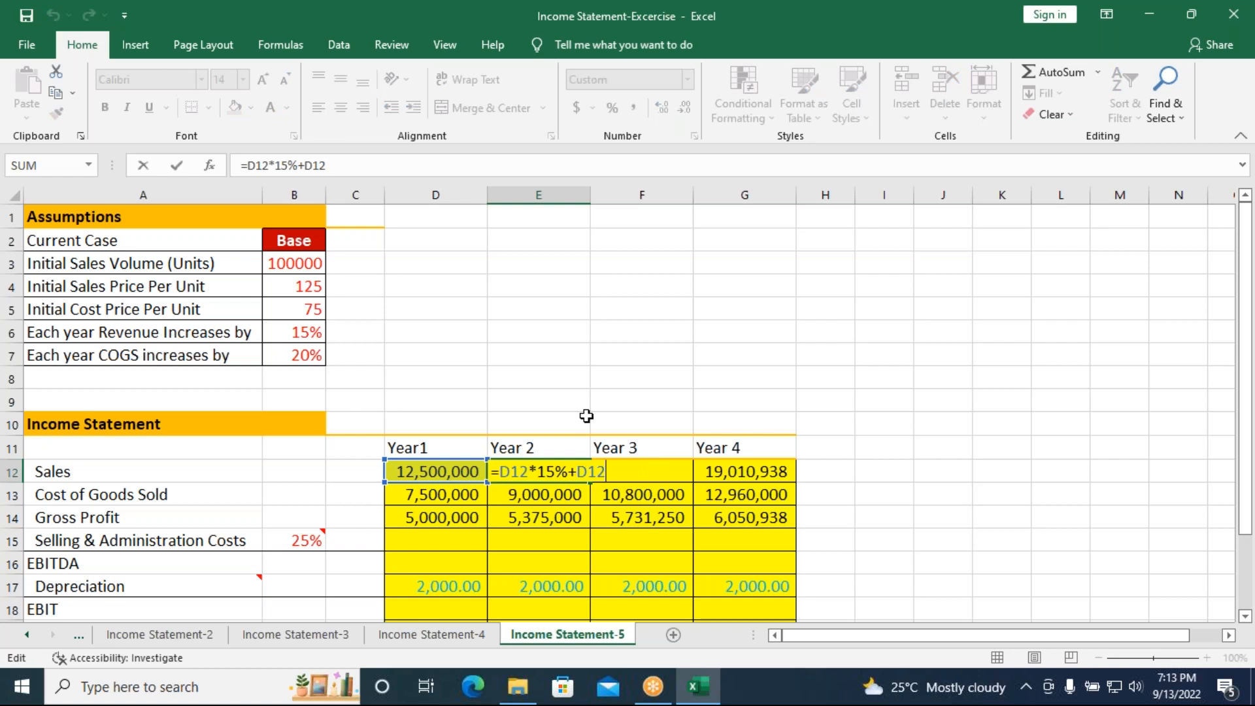
key(ctrl+Return)
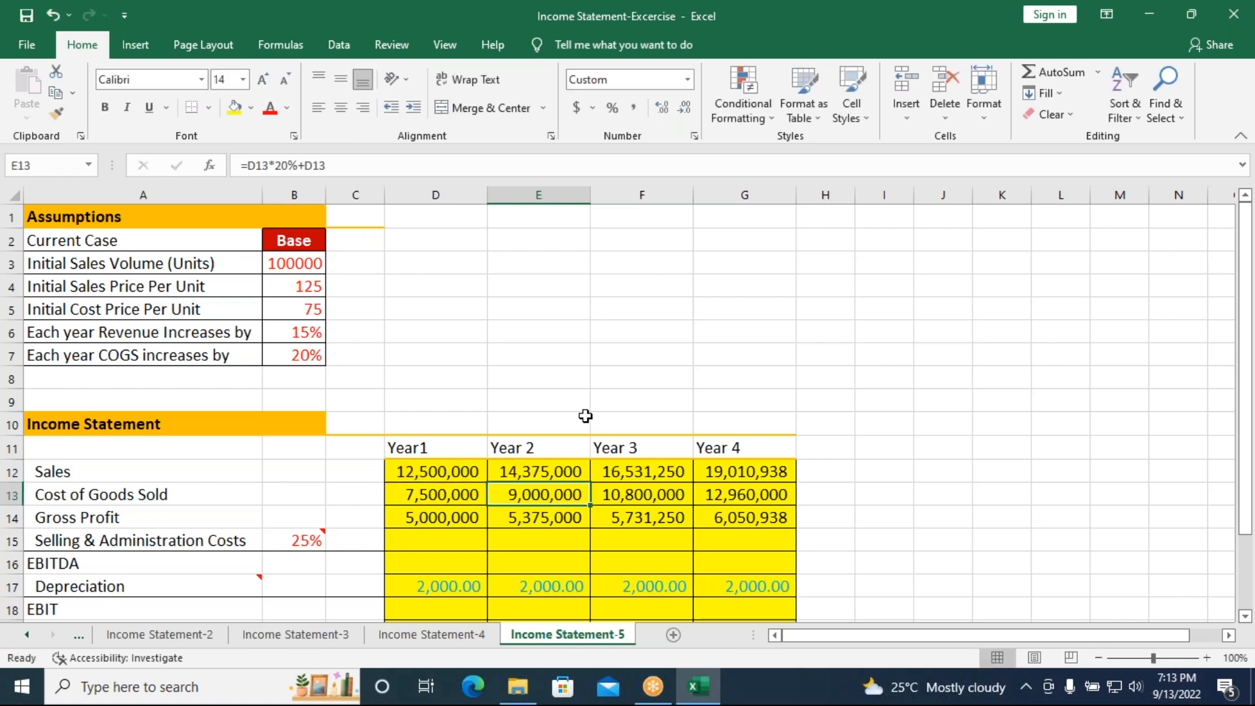
click(458, 515)
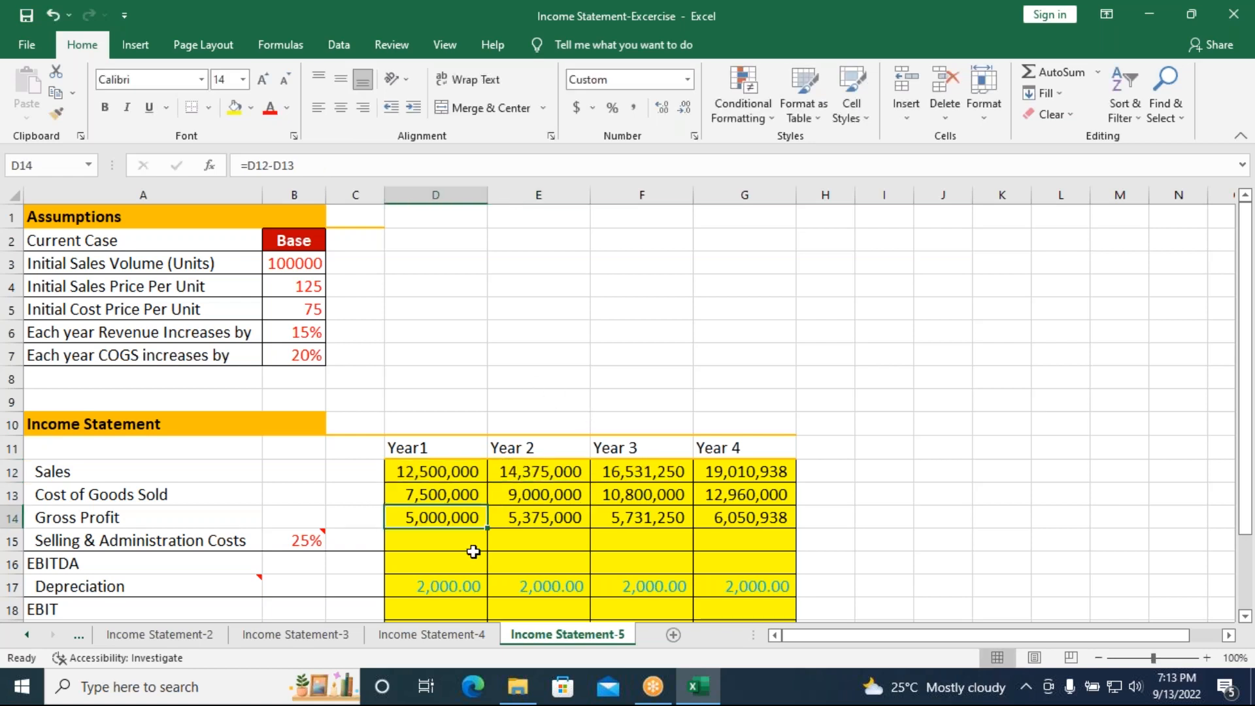
click(450, 492)
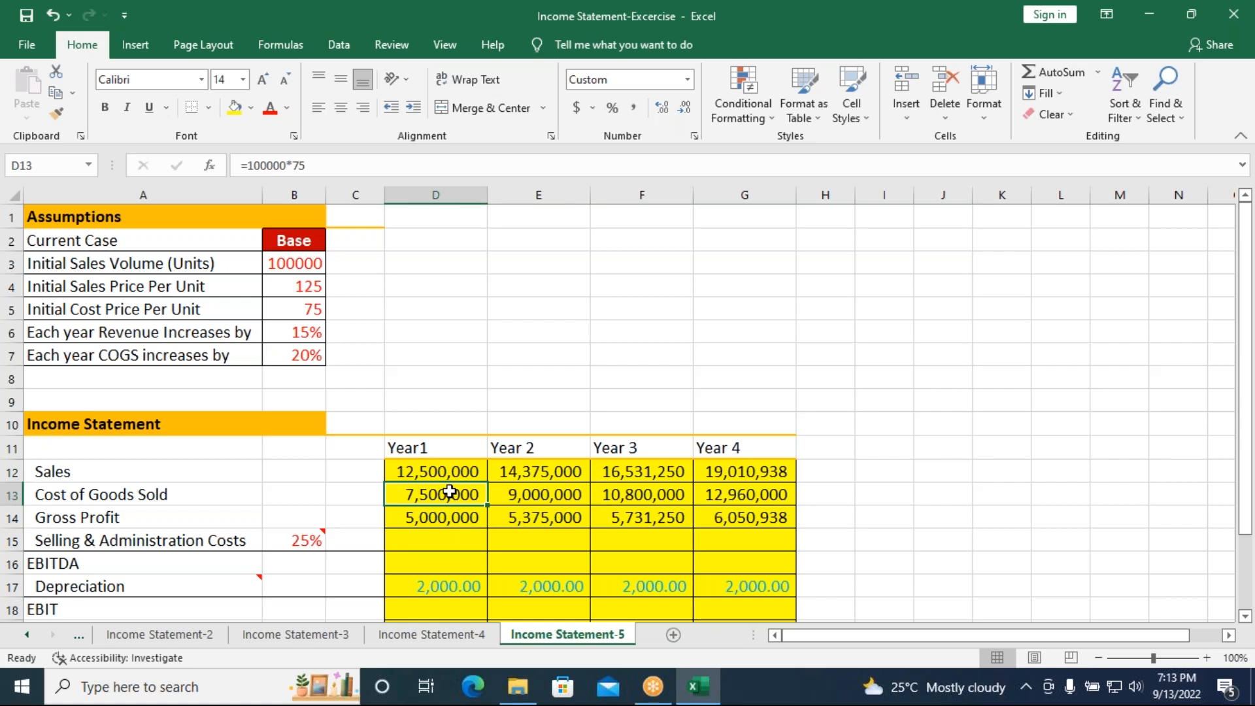
key(F2)
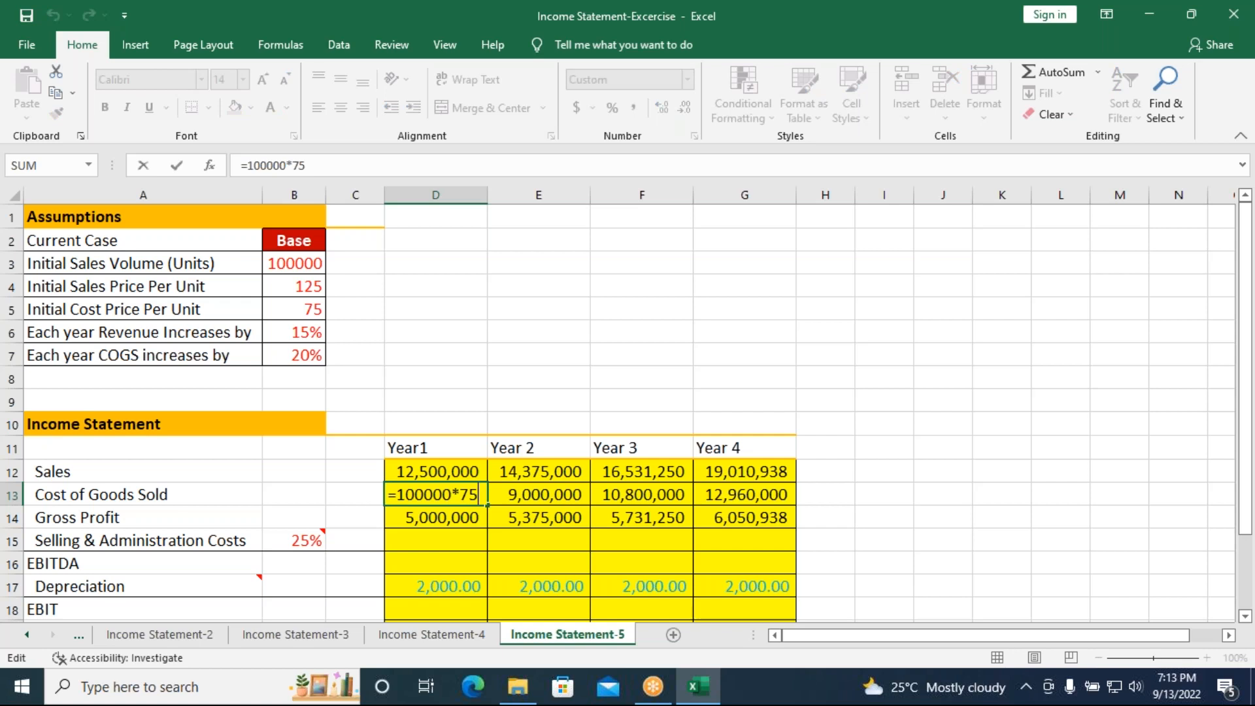
key(Return)
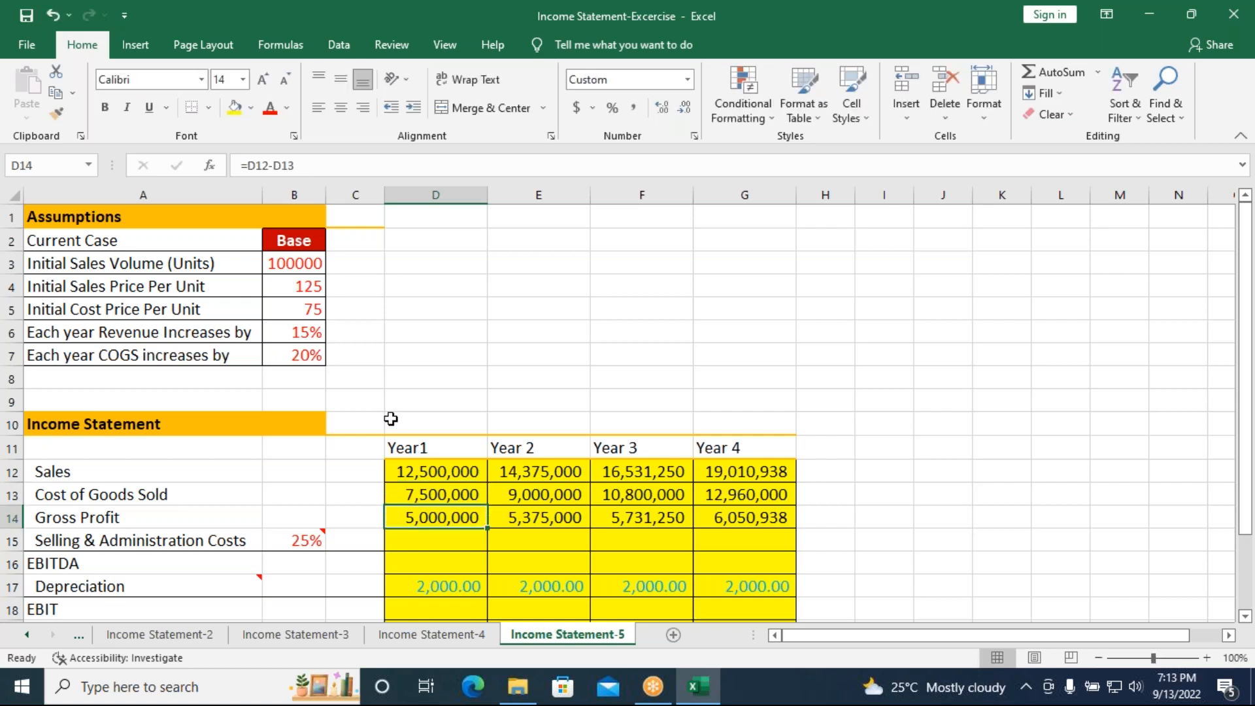
click(542, 492)
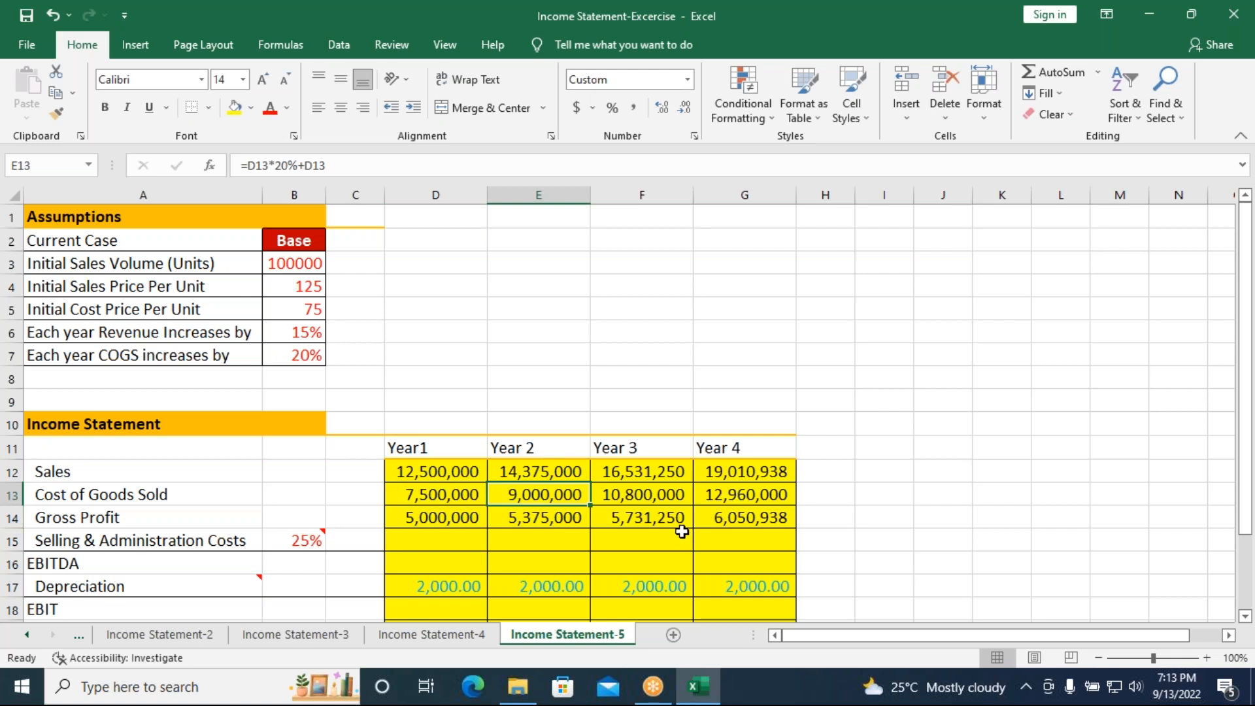
key(F2)
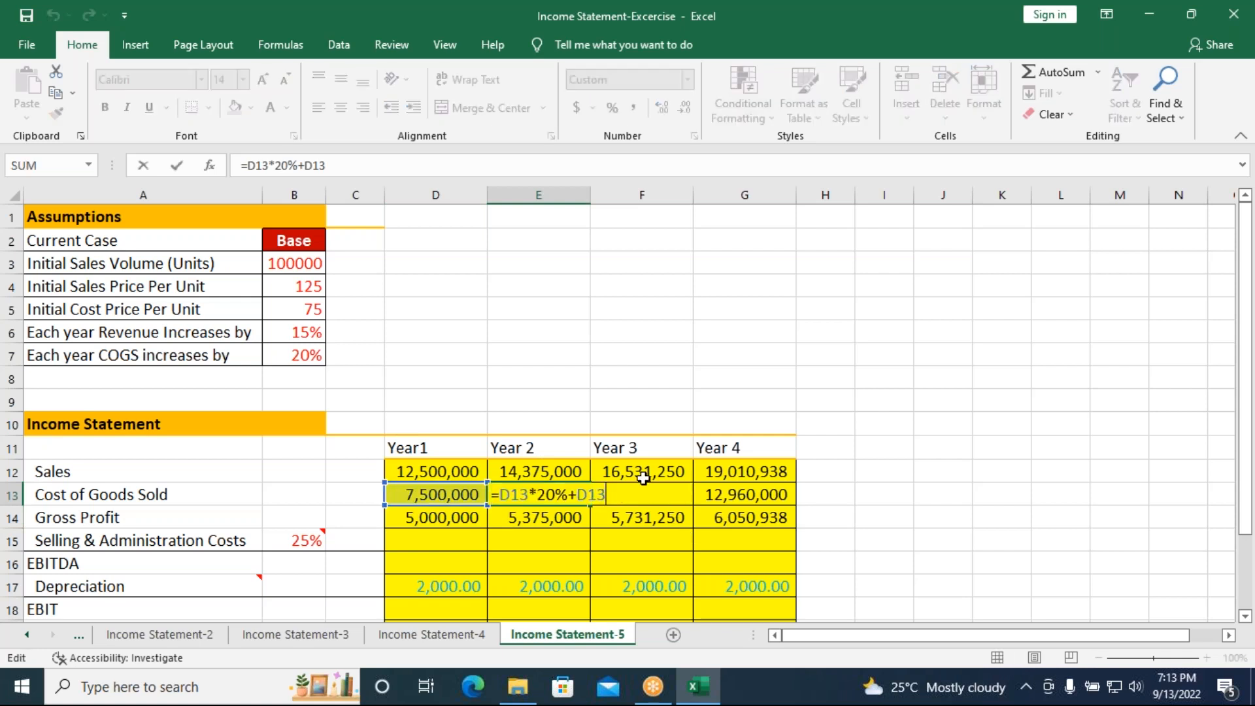
key(Return)
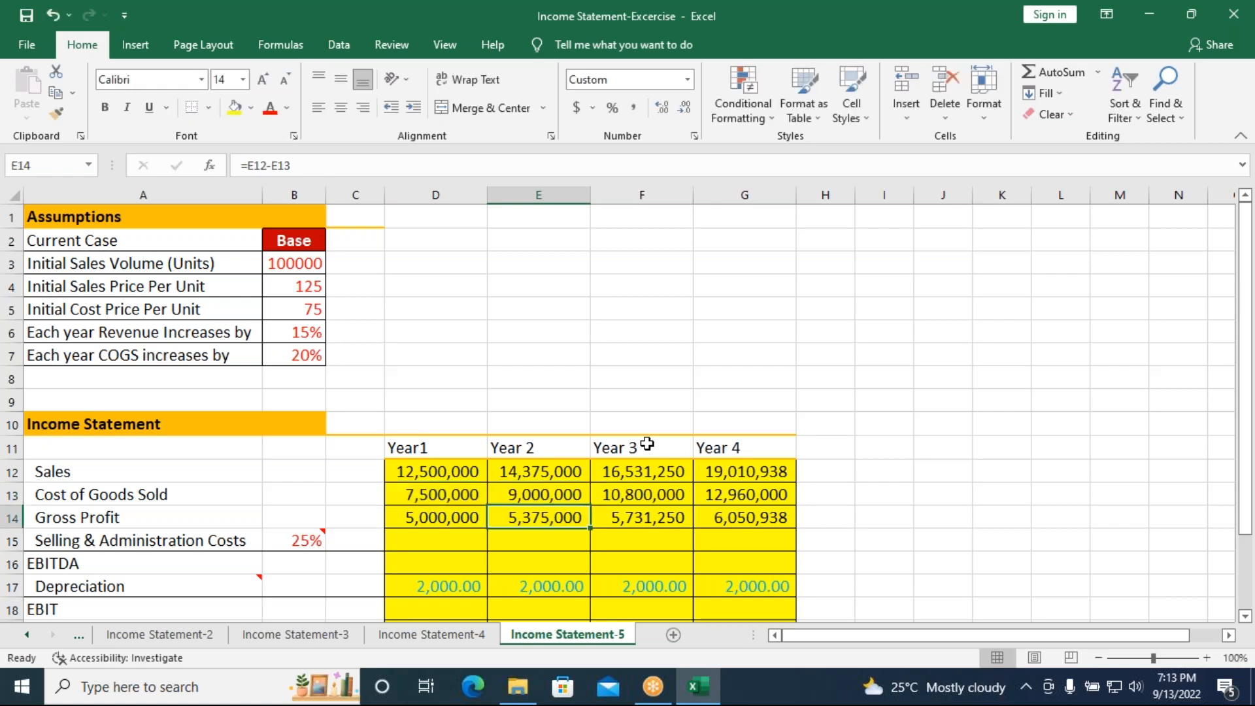
click(408, 518)
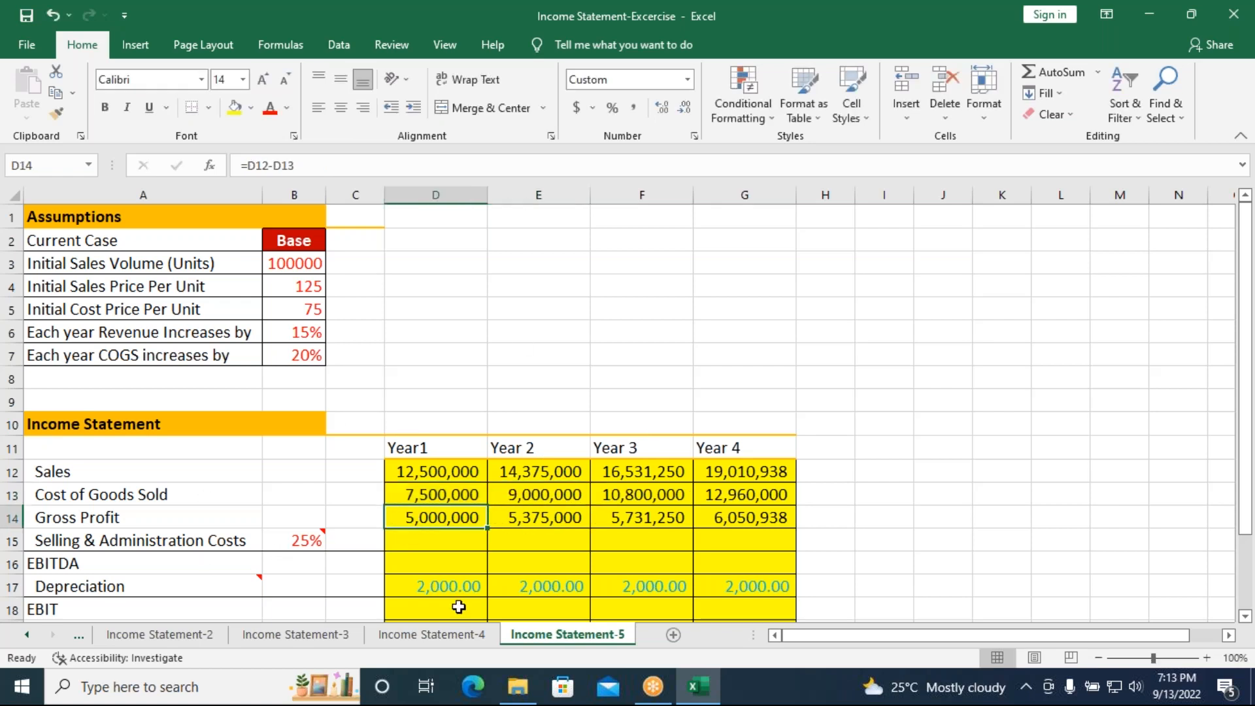
- Calculate Year 1 Selling & Administration Costs in D15 as 25% of sales with =D12*25%
click(427, 543)
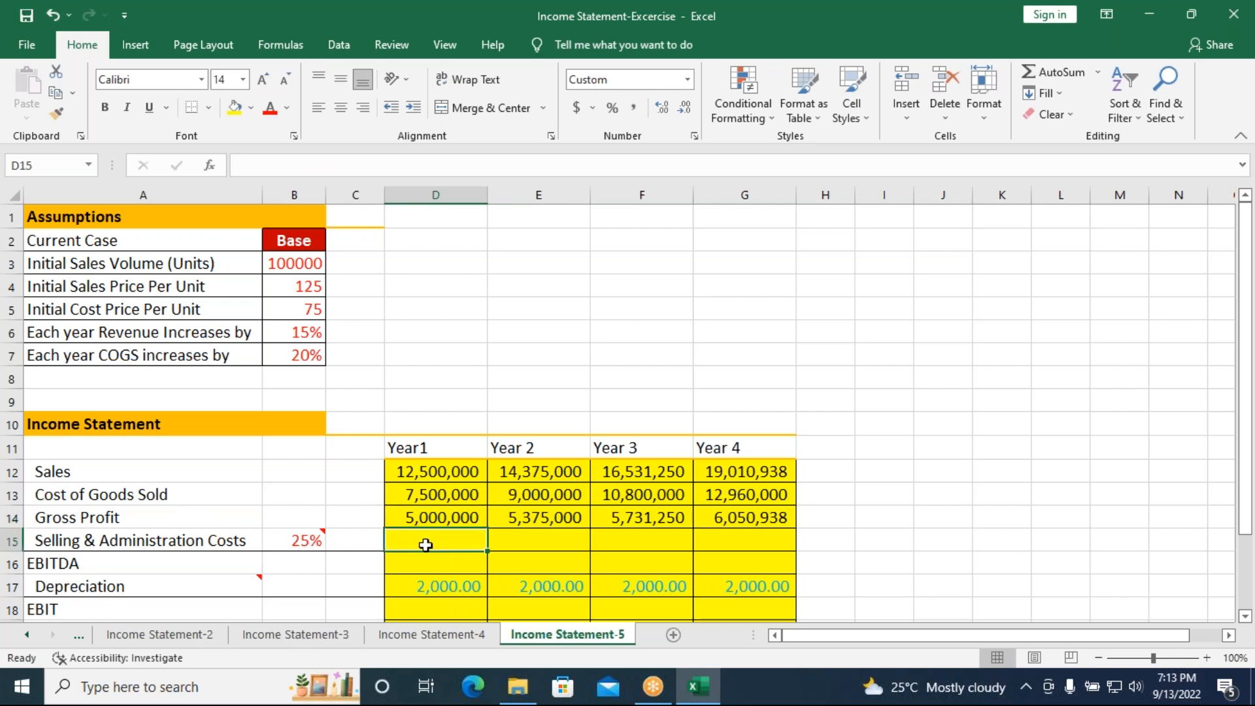
mouse_move(313, 532)
text(=)
click(409, 474)
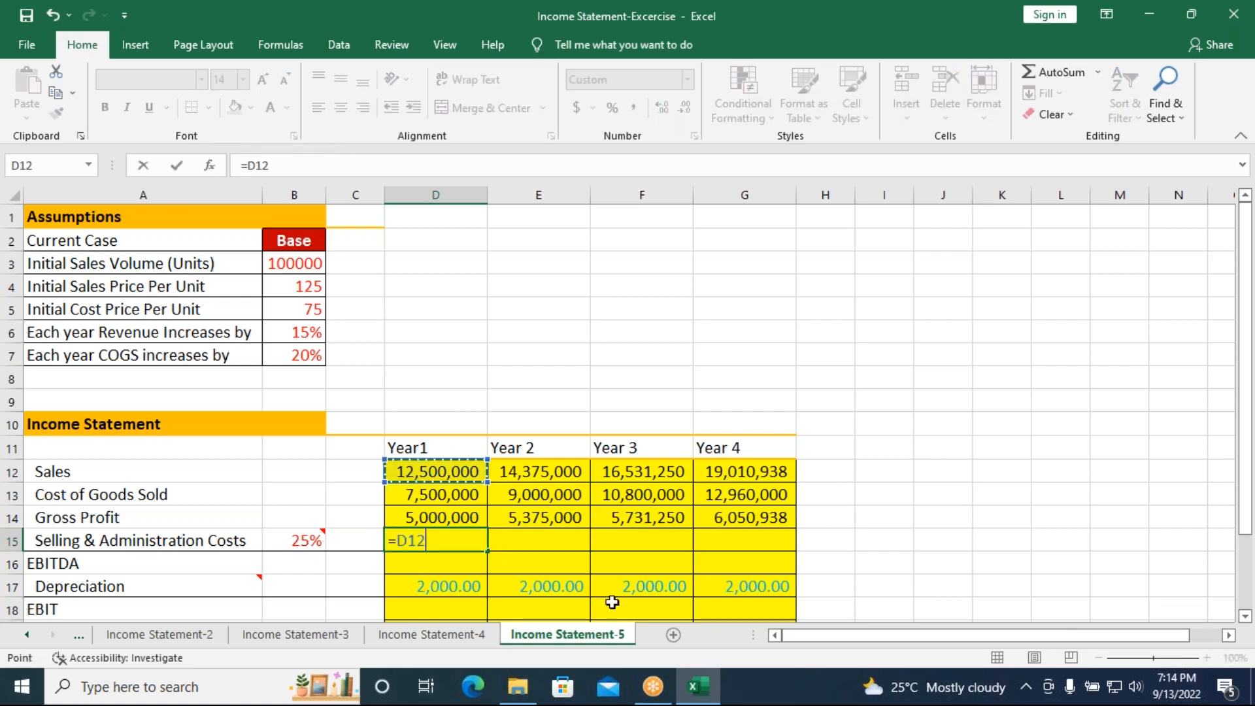
text(*)
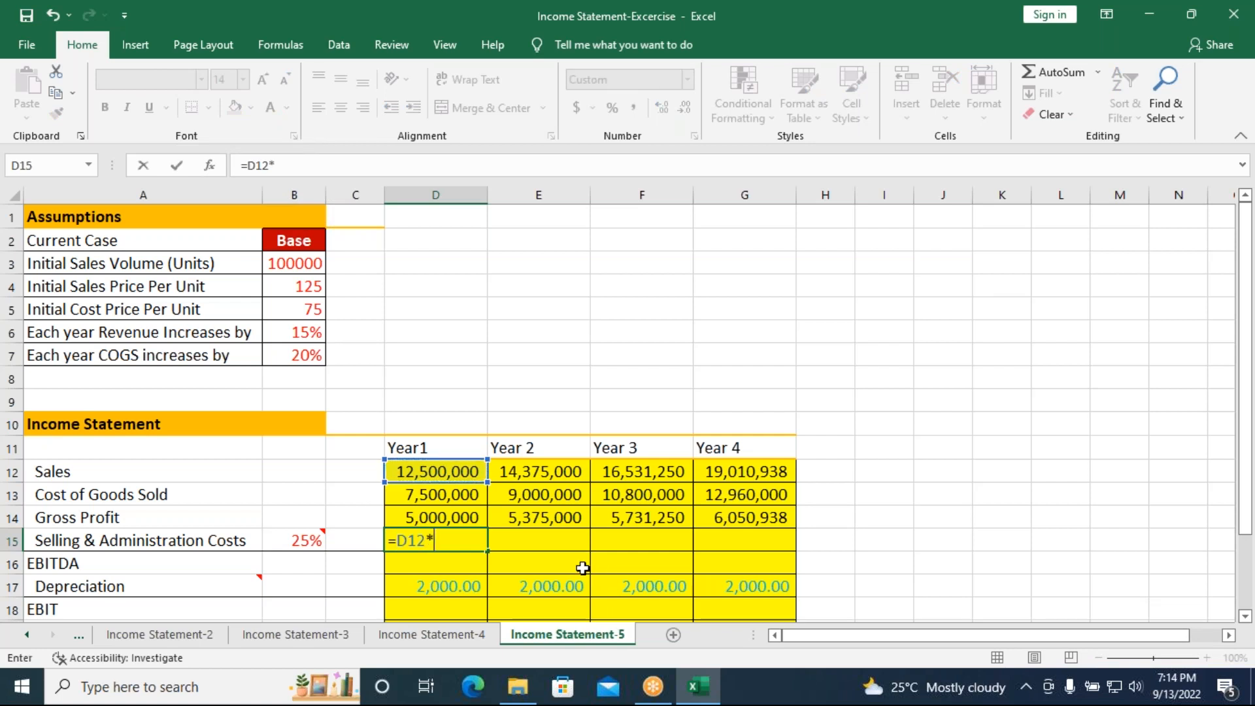
text(25%)
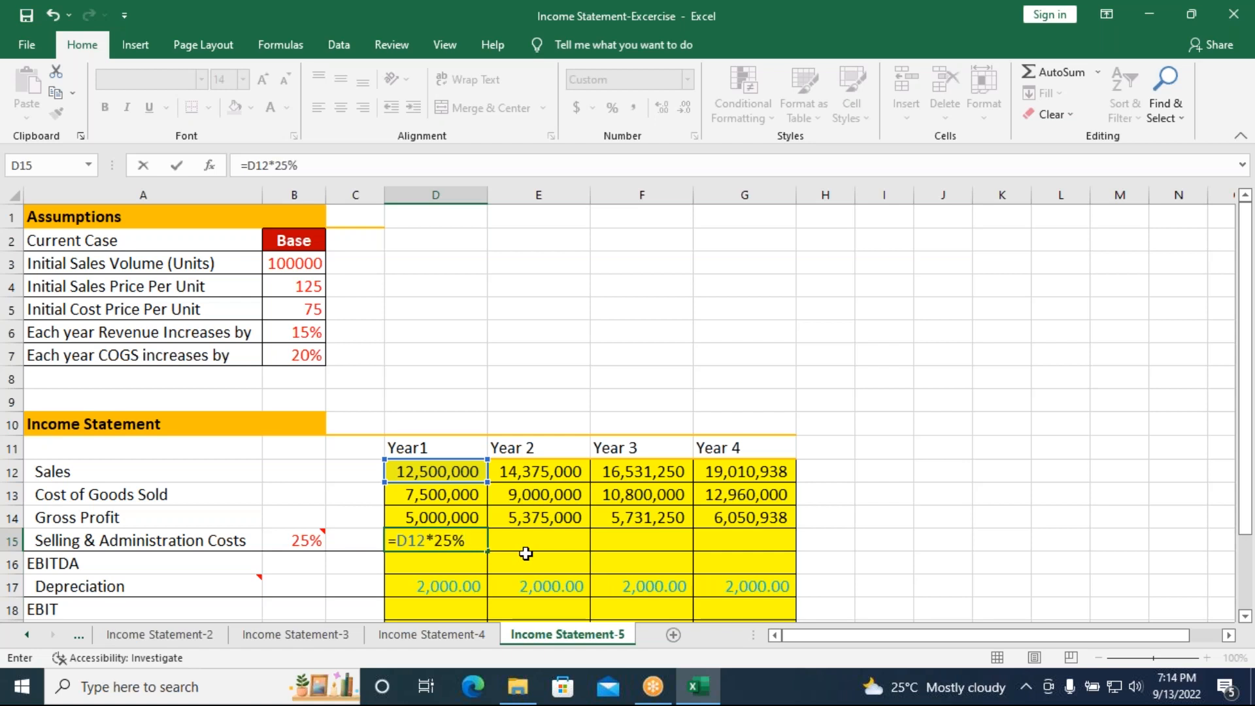
key(Return)
- Calculate Year 2 Selling & Administration Costs in E15 with =E12*25% and fill the formula across to Year 4
click(520, 545)
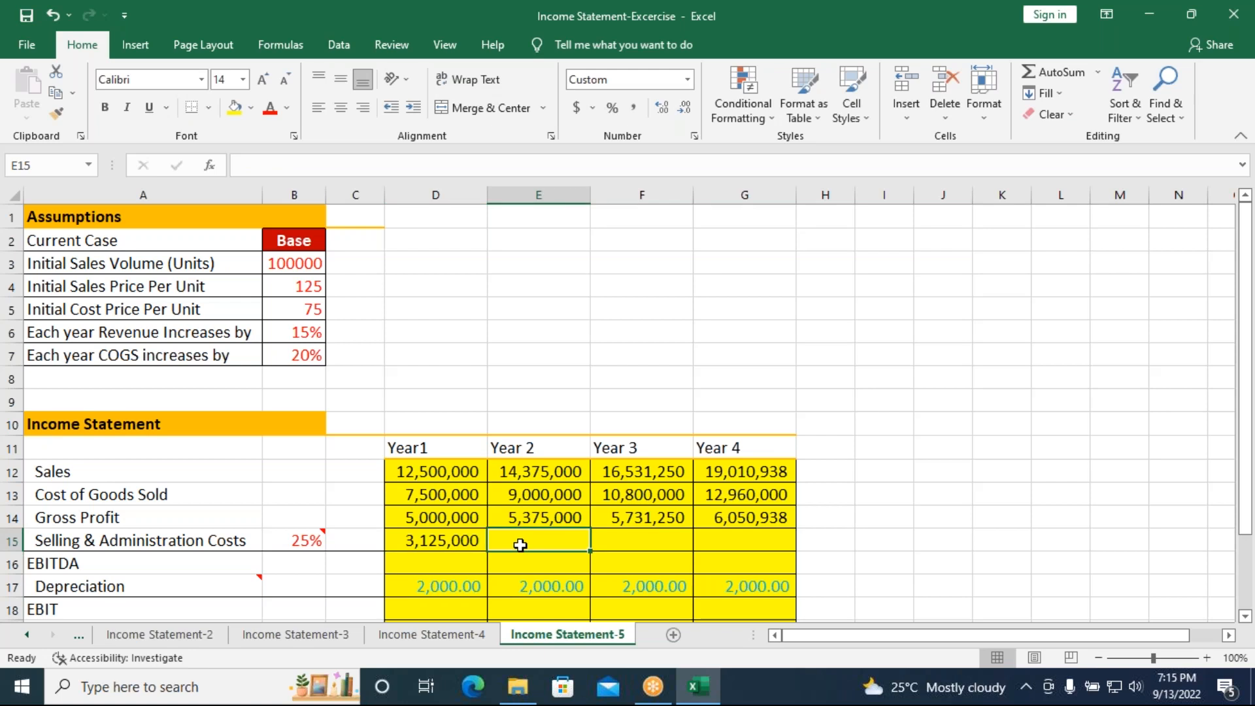
text(=)
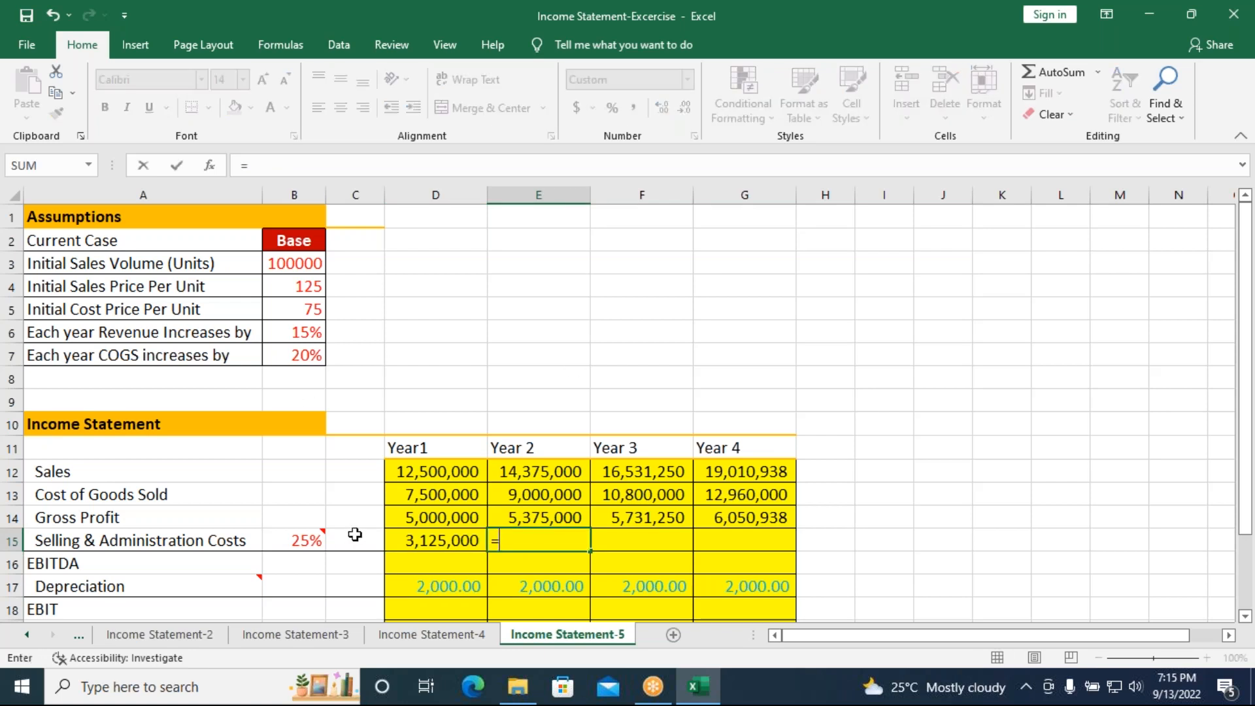
click(536, 473)
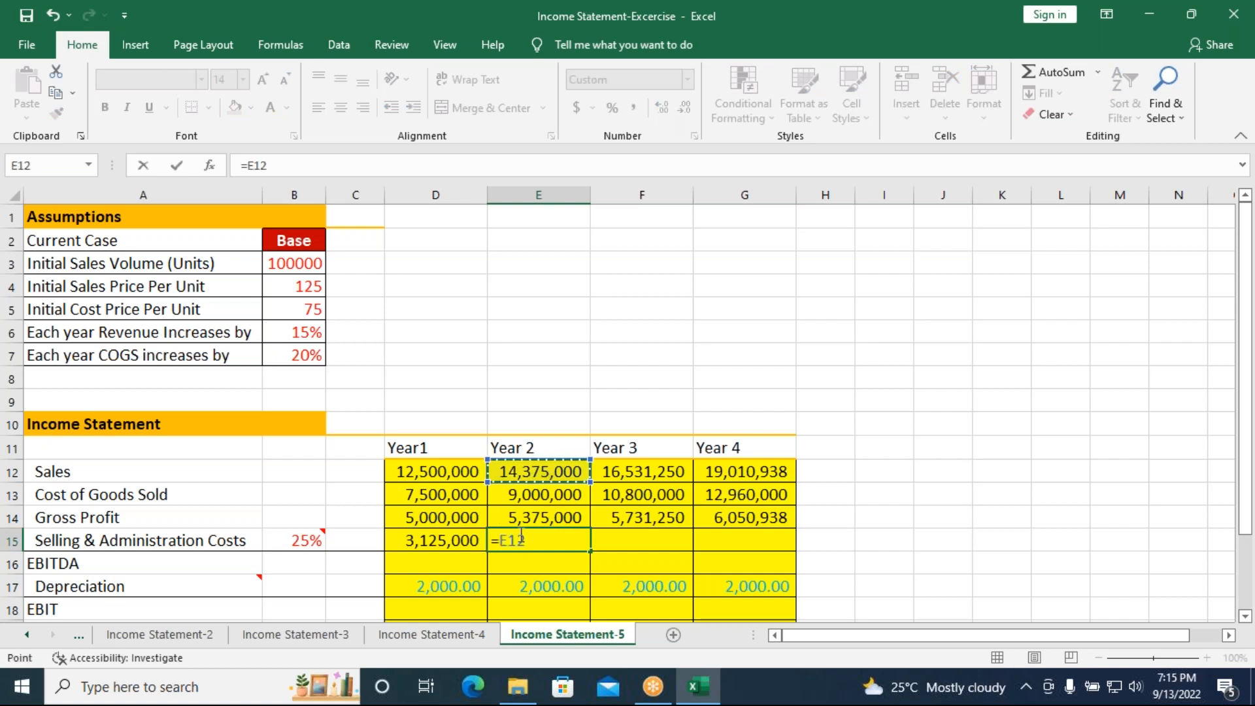
text(*25%)
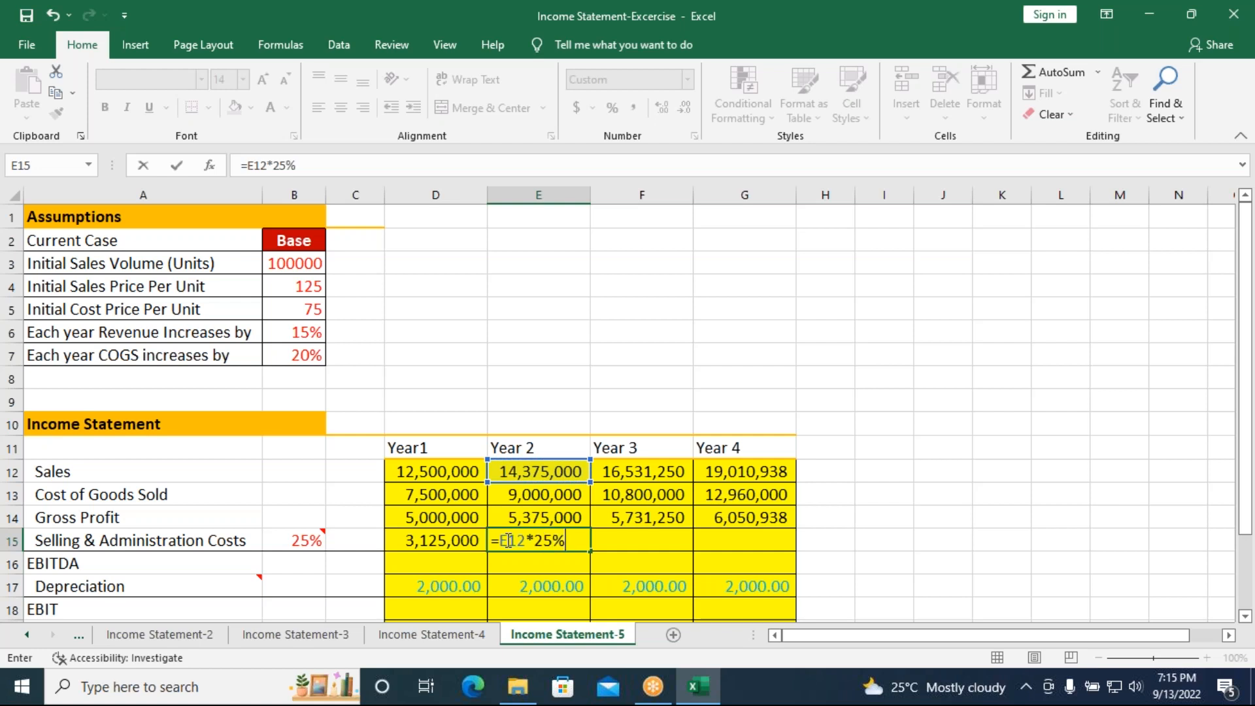
key(Return)
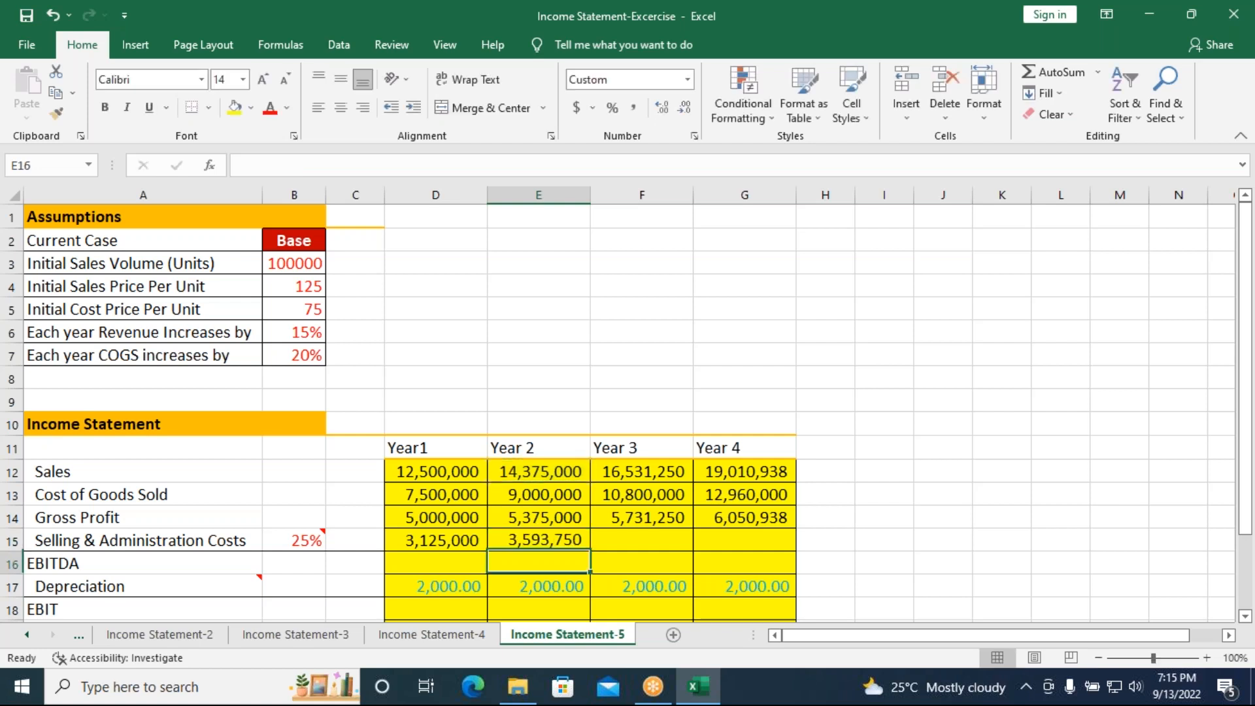
click(564, 536)
drag(590, 551, 755, 552)
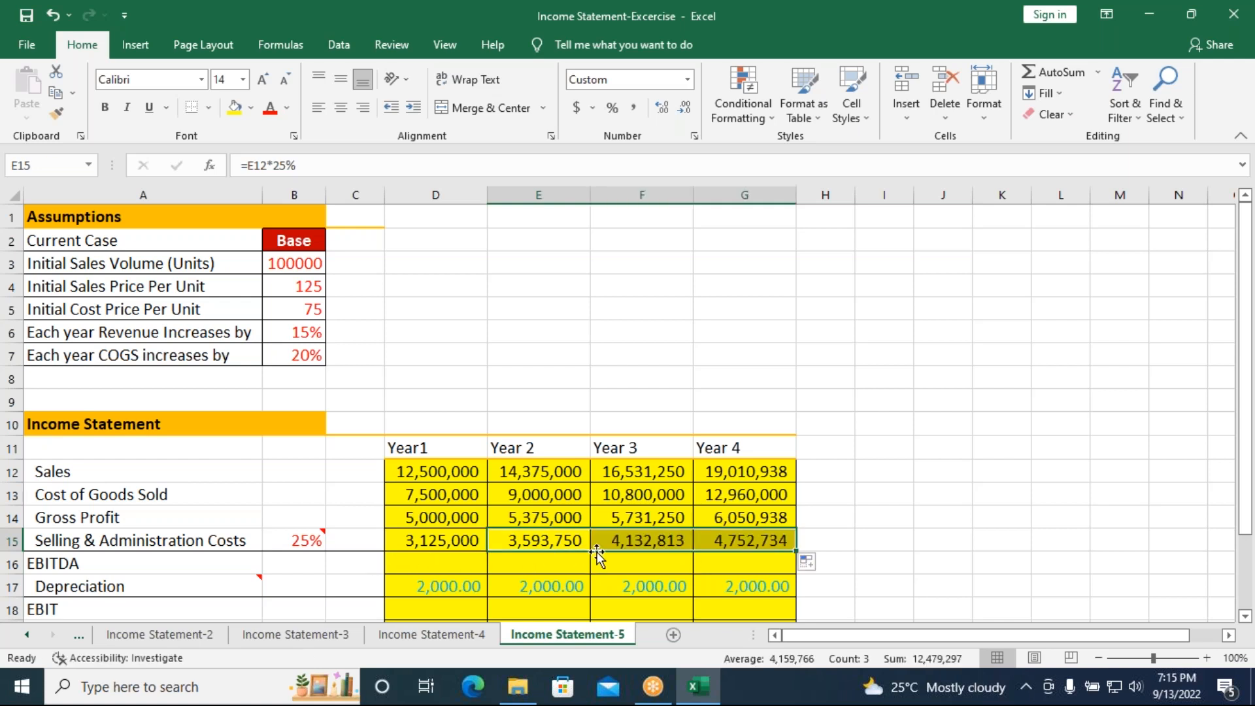
- Calculate Year 1 EBITDA in D16 as Gross Profit minus Selling & Administration Costs with =D14-D15 and fill it across to Year 4
click(463, 563)
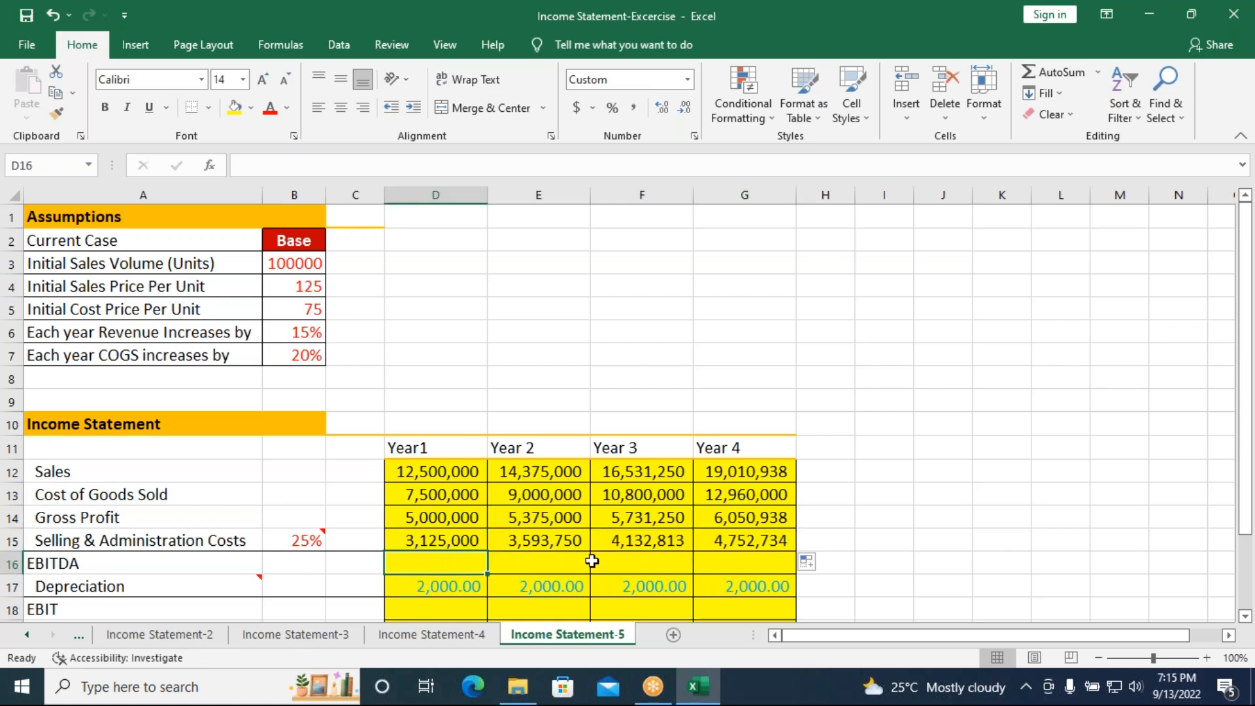
text(=)
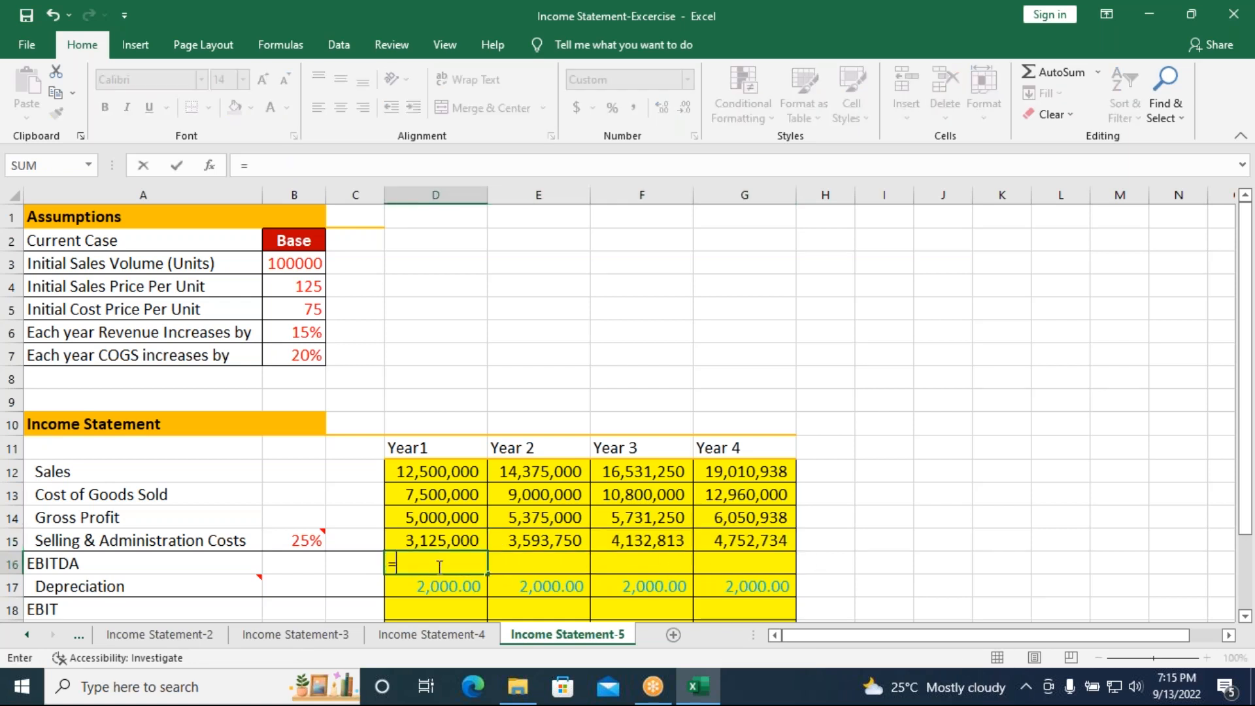
click(448, 519)
text(-)
click(468, 543)
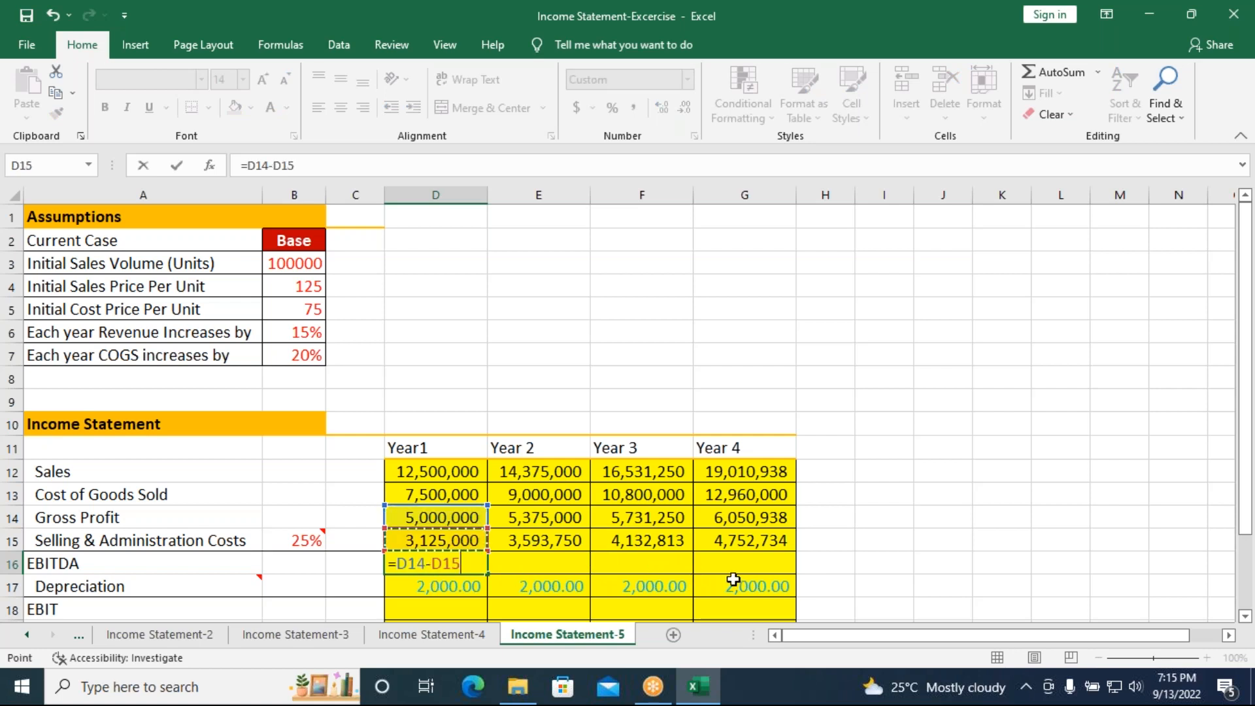
key(Return)
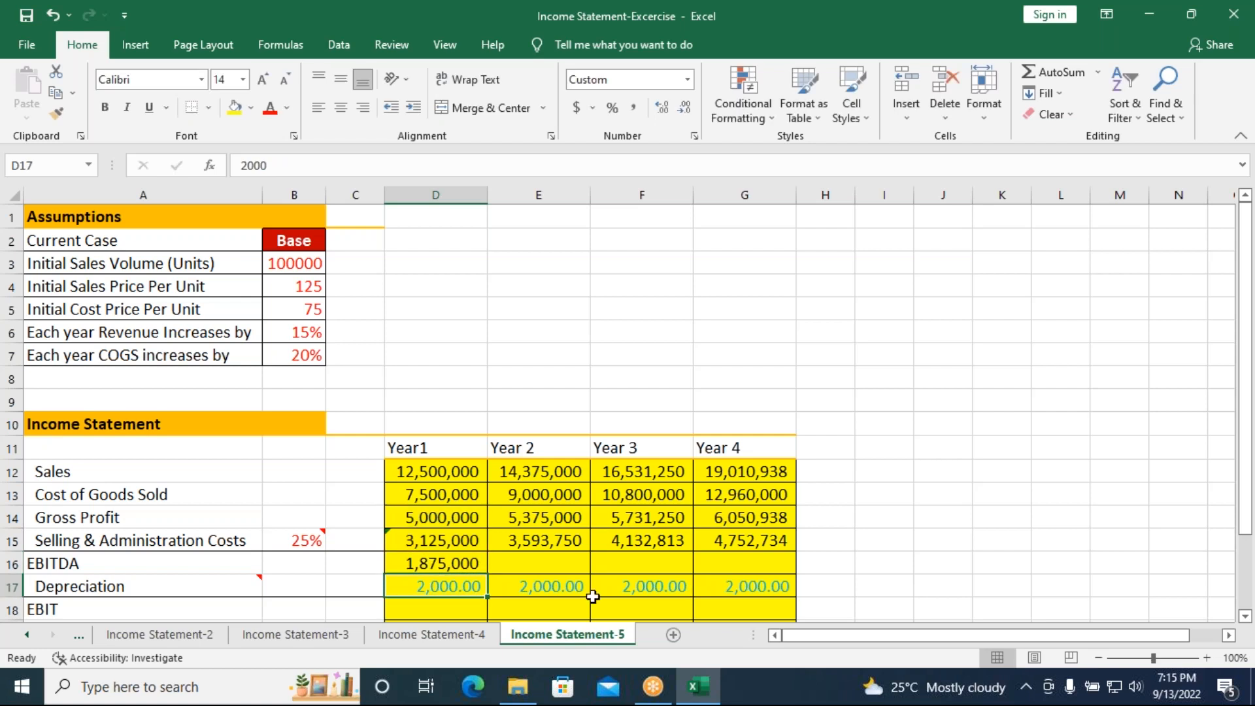
click(482, 569)
drag(481, 568, 742, 574)
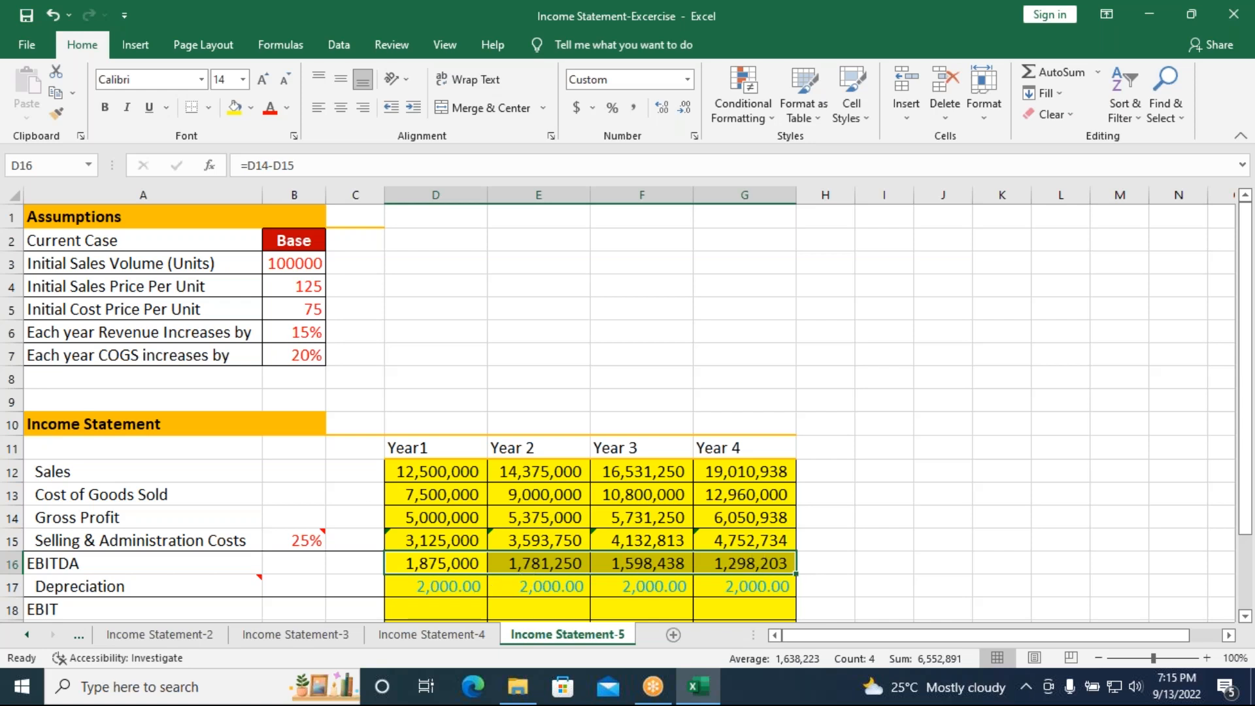
- Calculate Year 1 EBIT in D18 as EBITDA minus Depreciation with =D16-D17 and fill the formula across to Year 4
scroll(530, 579, down, 1)
click(419, 539)
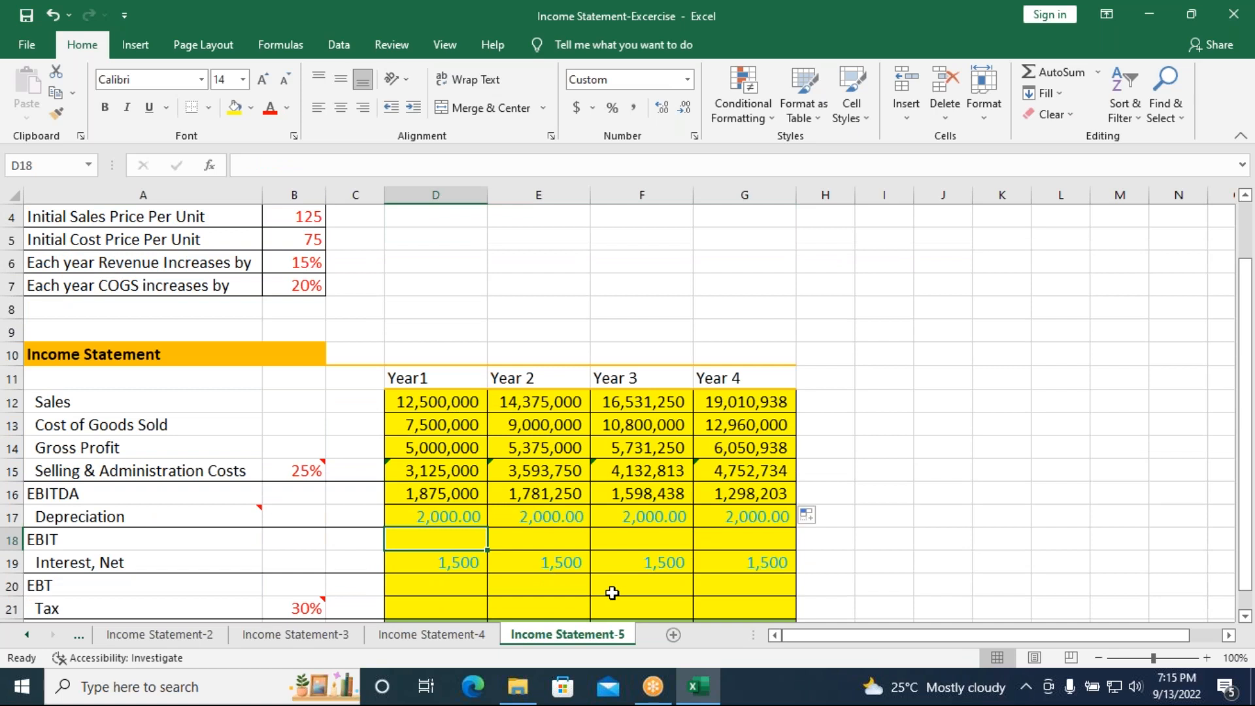
text(=)
key(Up)
key(Up)
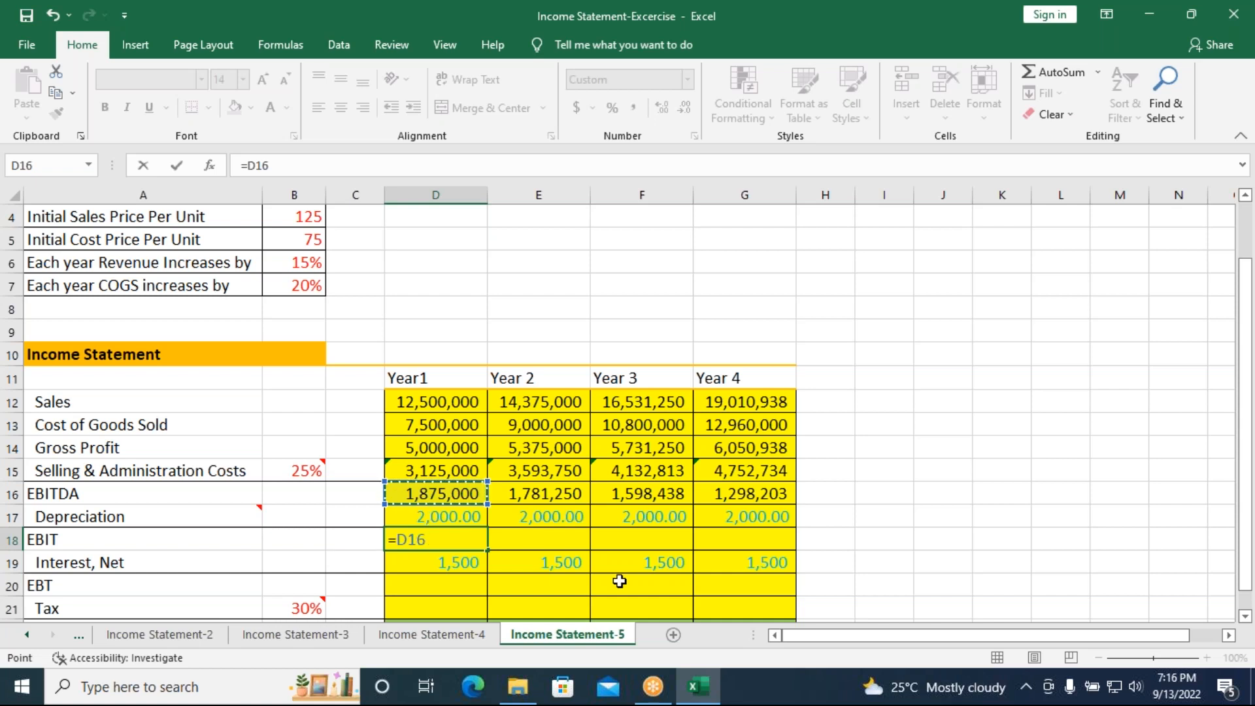
text(-)
click(426, 516)
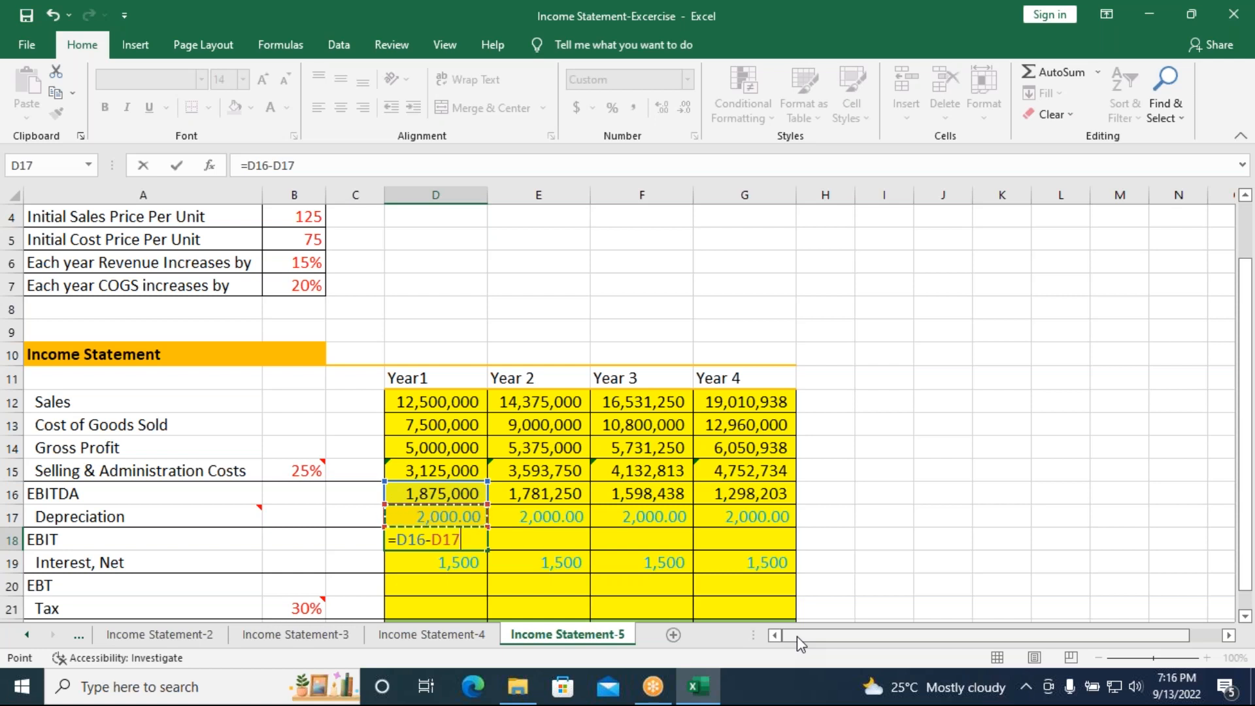
key(Return)
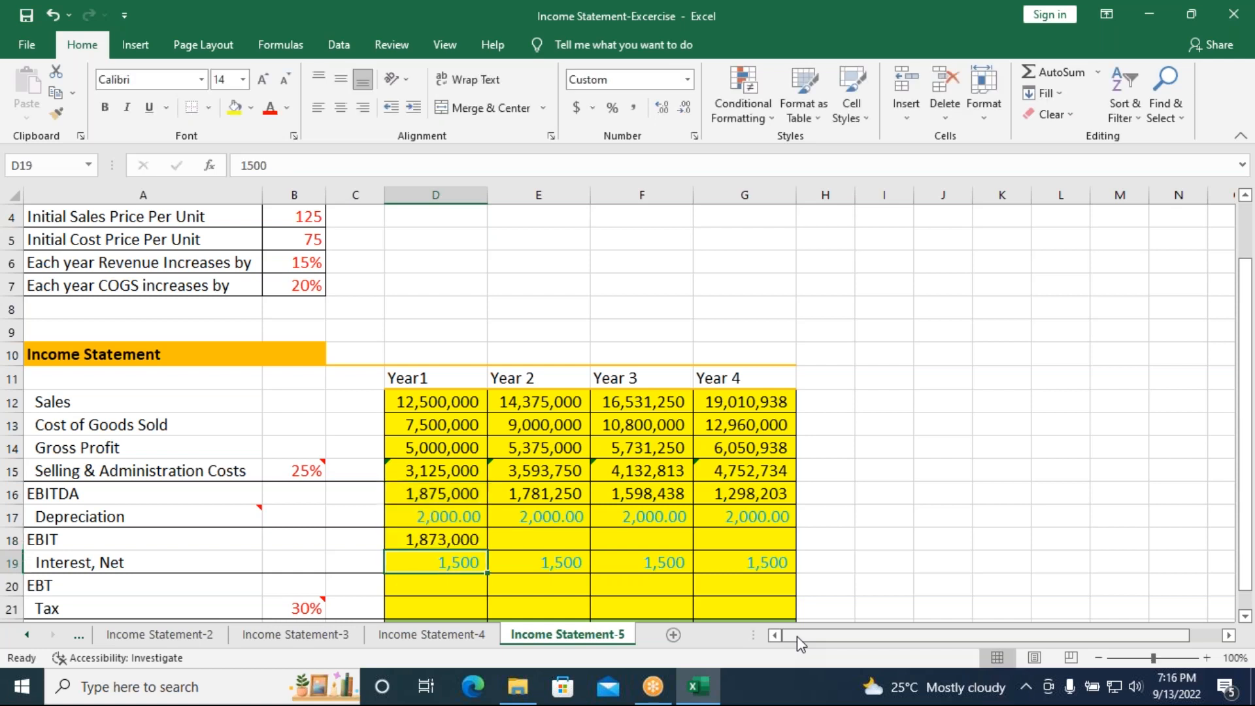
click(450, 541)
drag(487, 551, 759, 533)
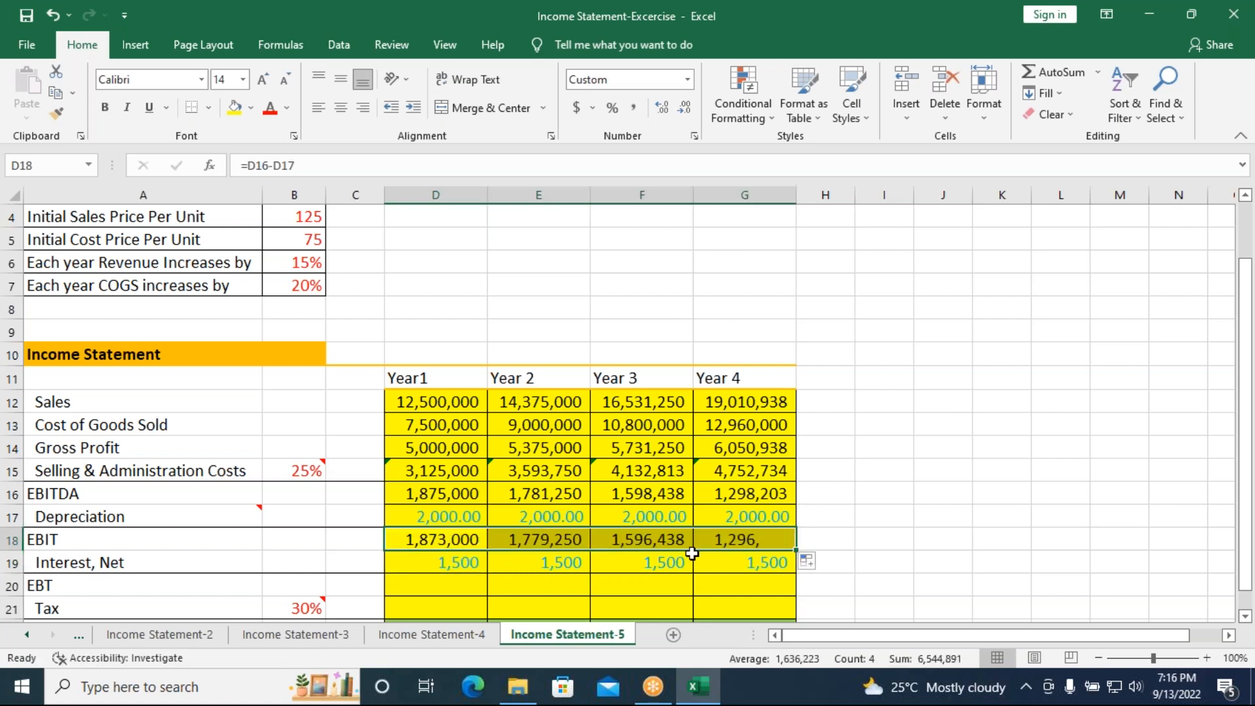
- Calculate Year 1 EBT in D20 as EBIT minus net interest with =D18-D19 and fill the formula across to Year 4
click(425, 590)
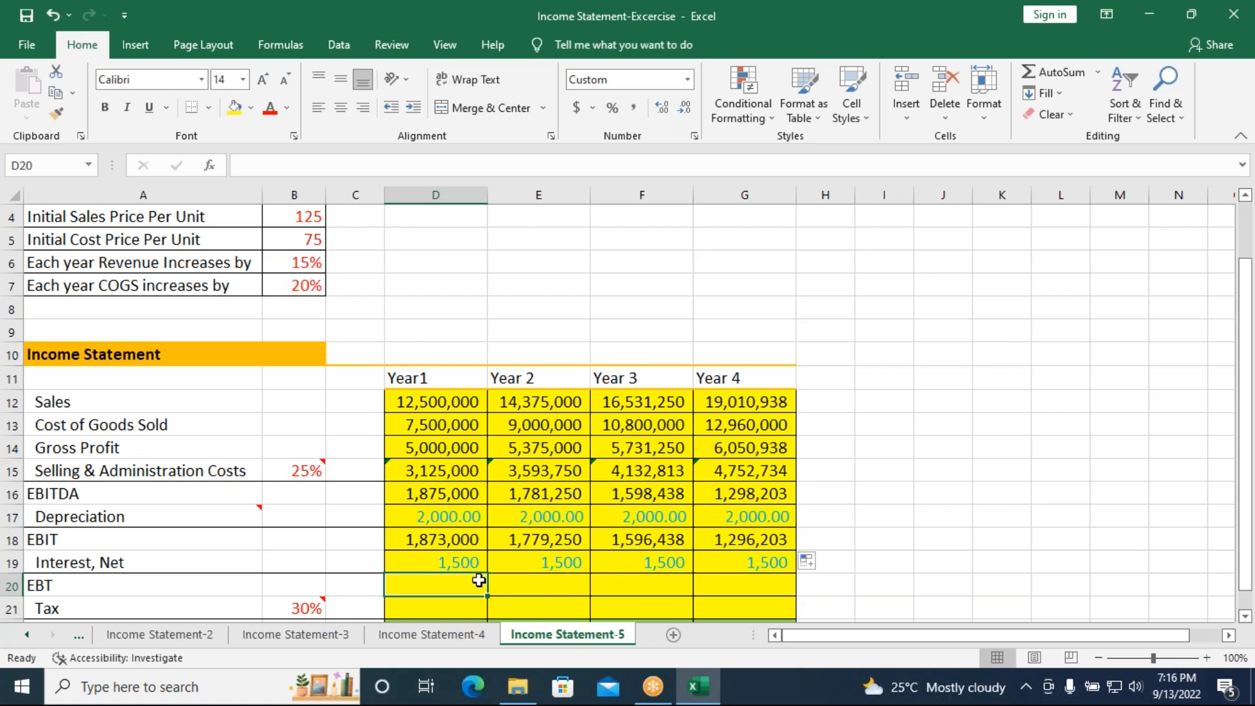
text(=)
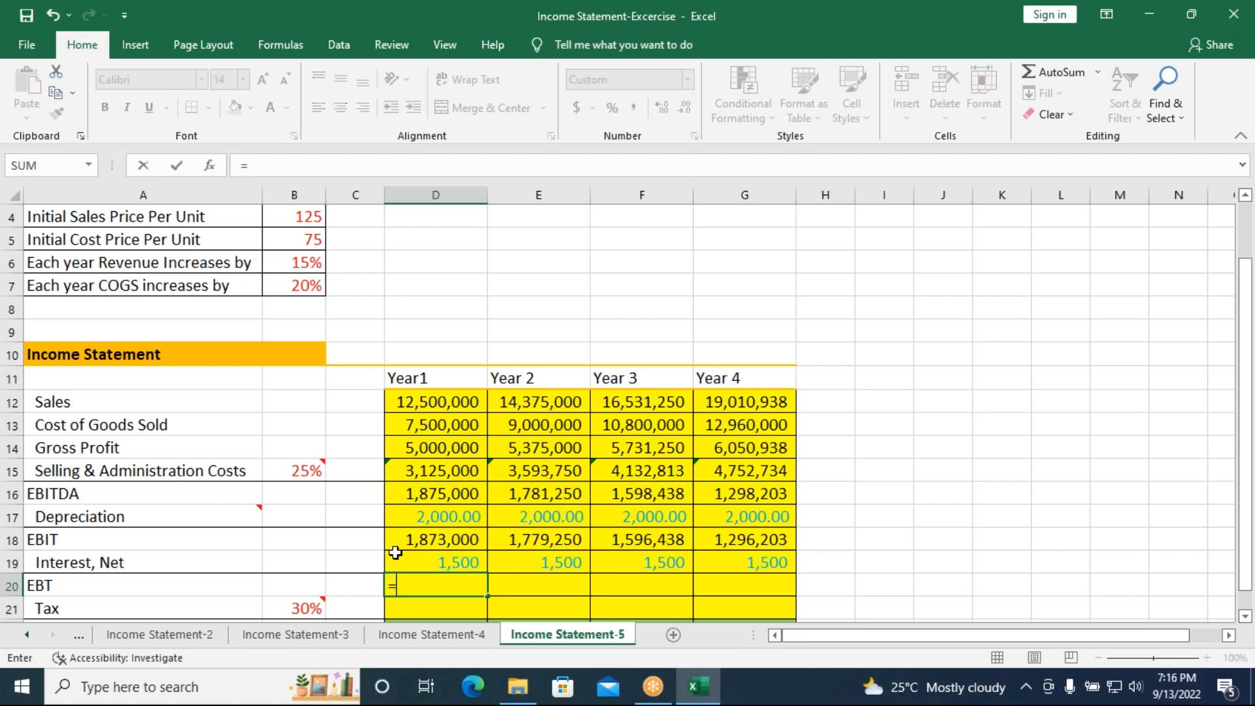
click(405, 539)
text(-)
click(446, 563)
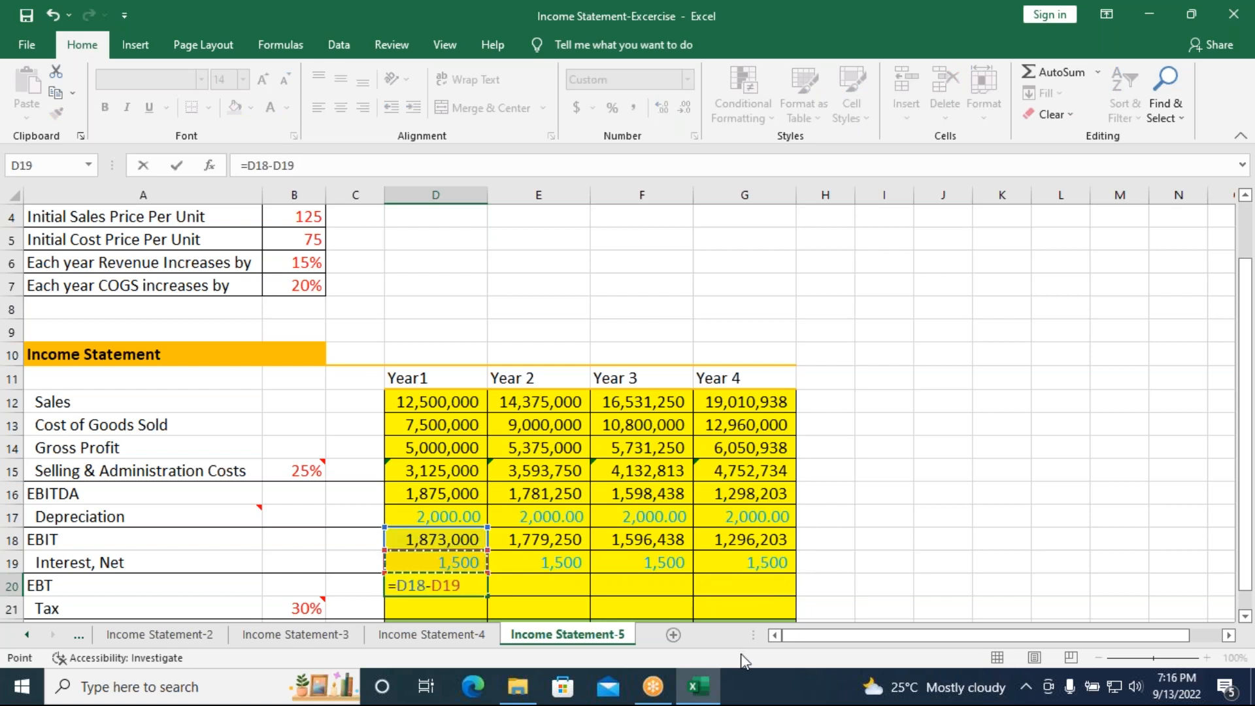
key(Return)
click(434, 594)
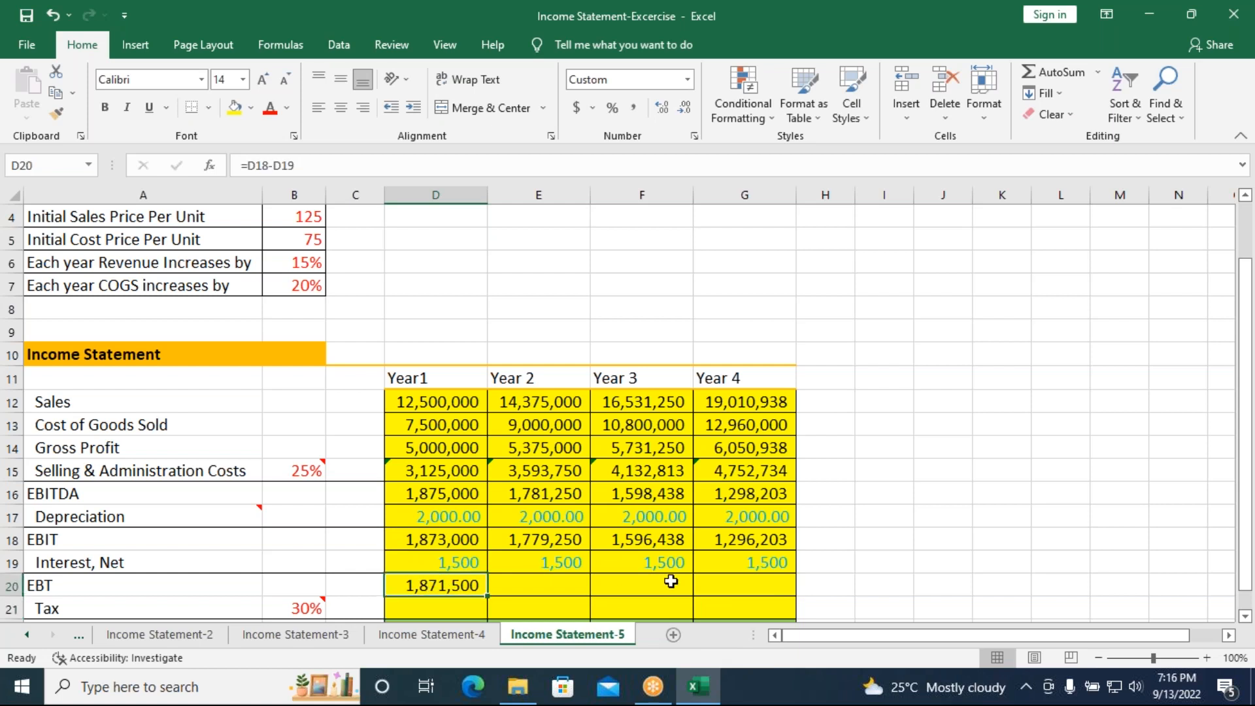
scroll(408, 547, down, 1)
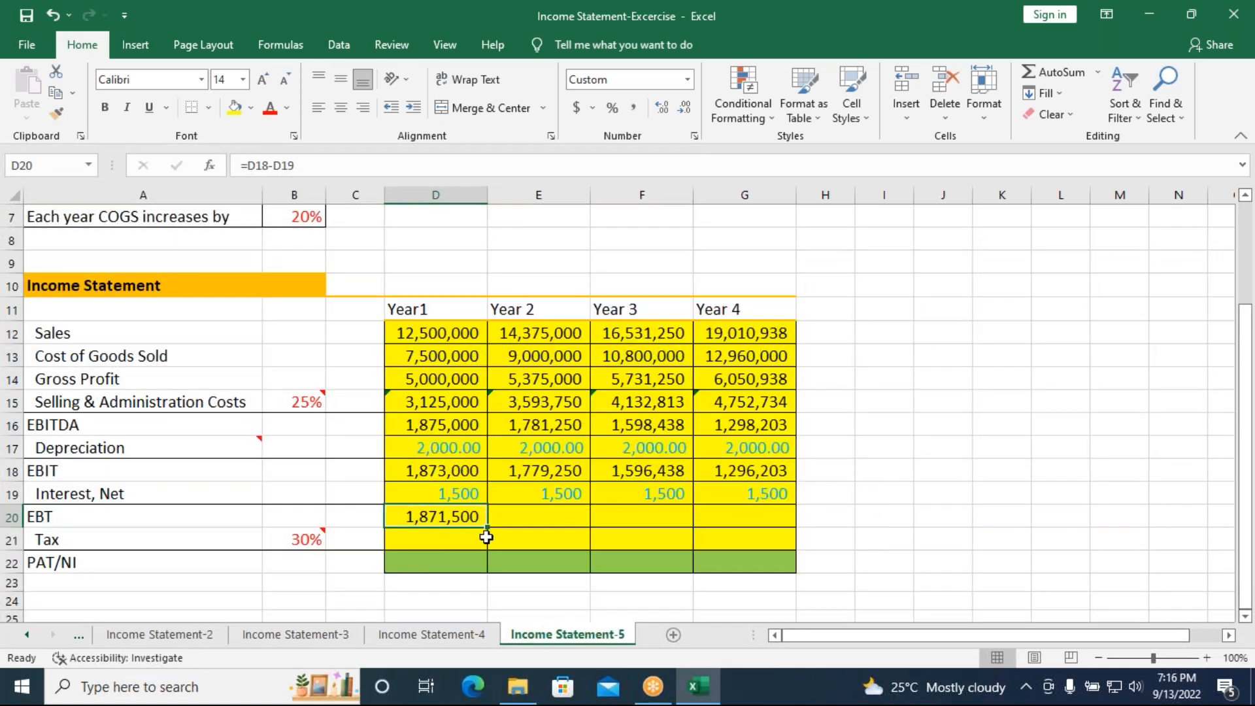
drag(488, 528, 759, 528)
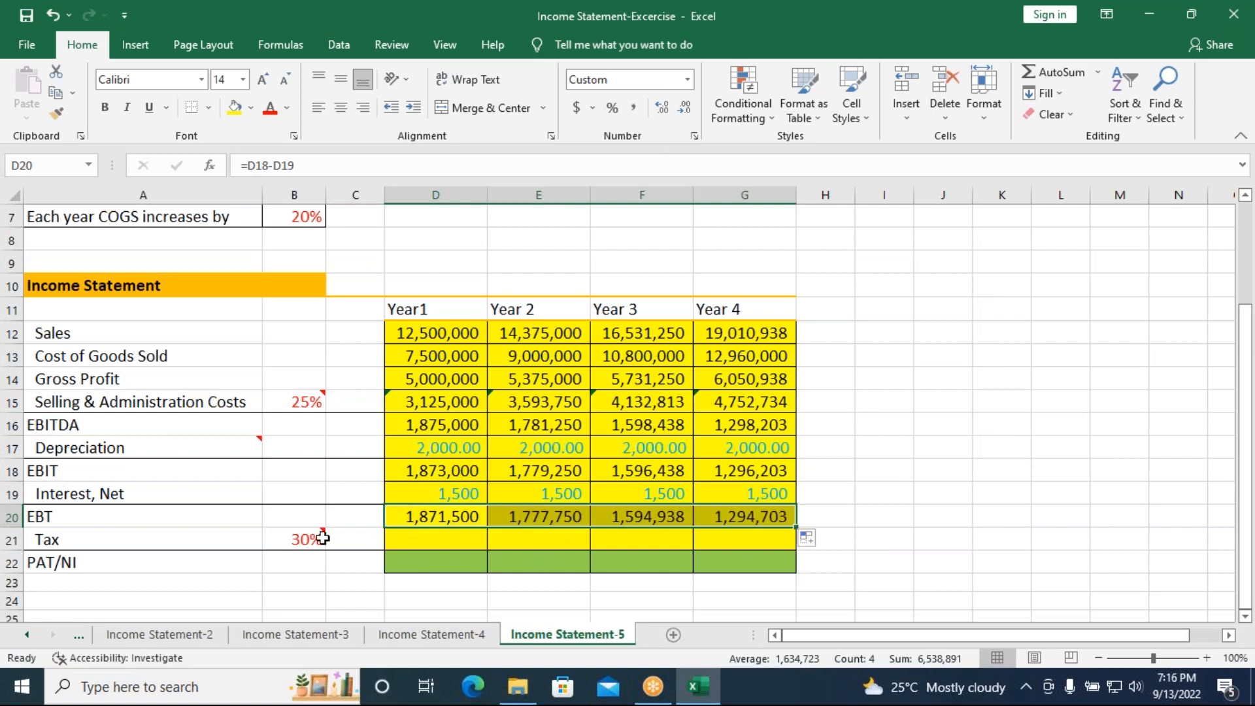
- Calculate Year 1 Tax in D21 as 30% of EBT with =D20*30% and fill the formula across to Year 4
mouse_move(323, 538)
click(438, 542)
text(=)
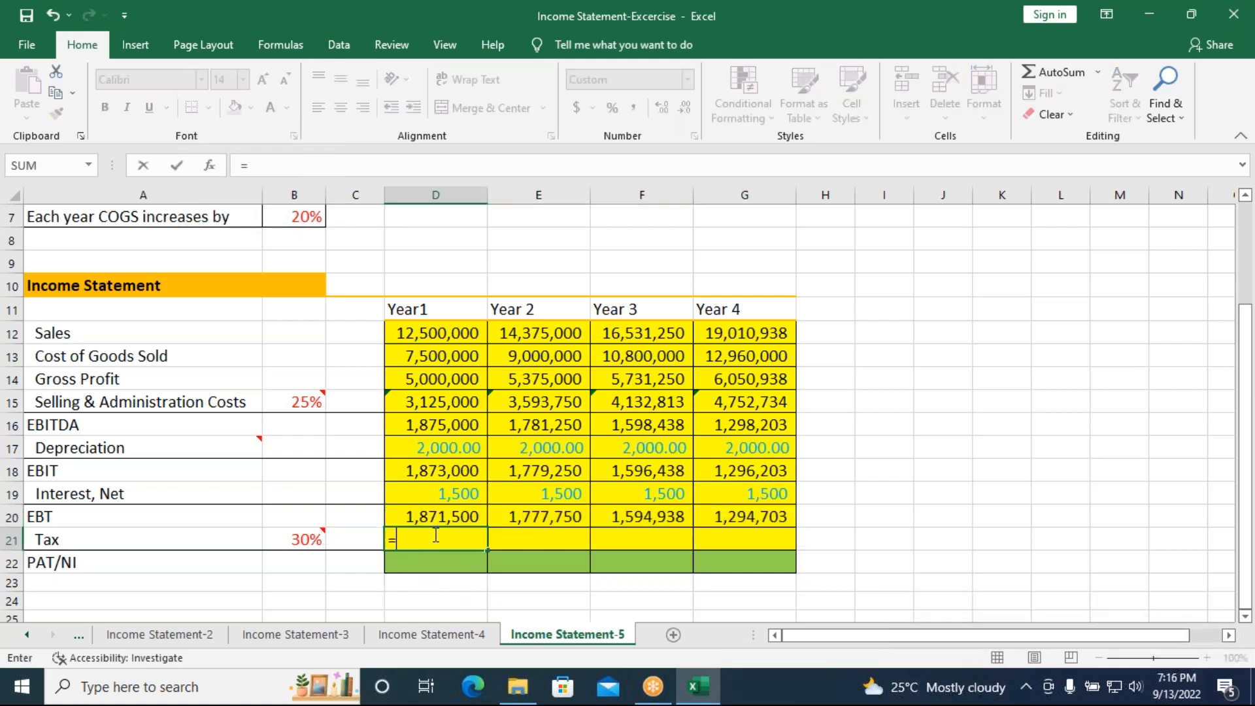
click(435, 514)
text(*30%)
key(Return)
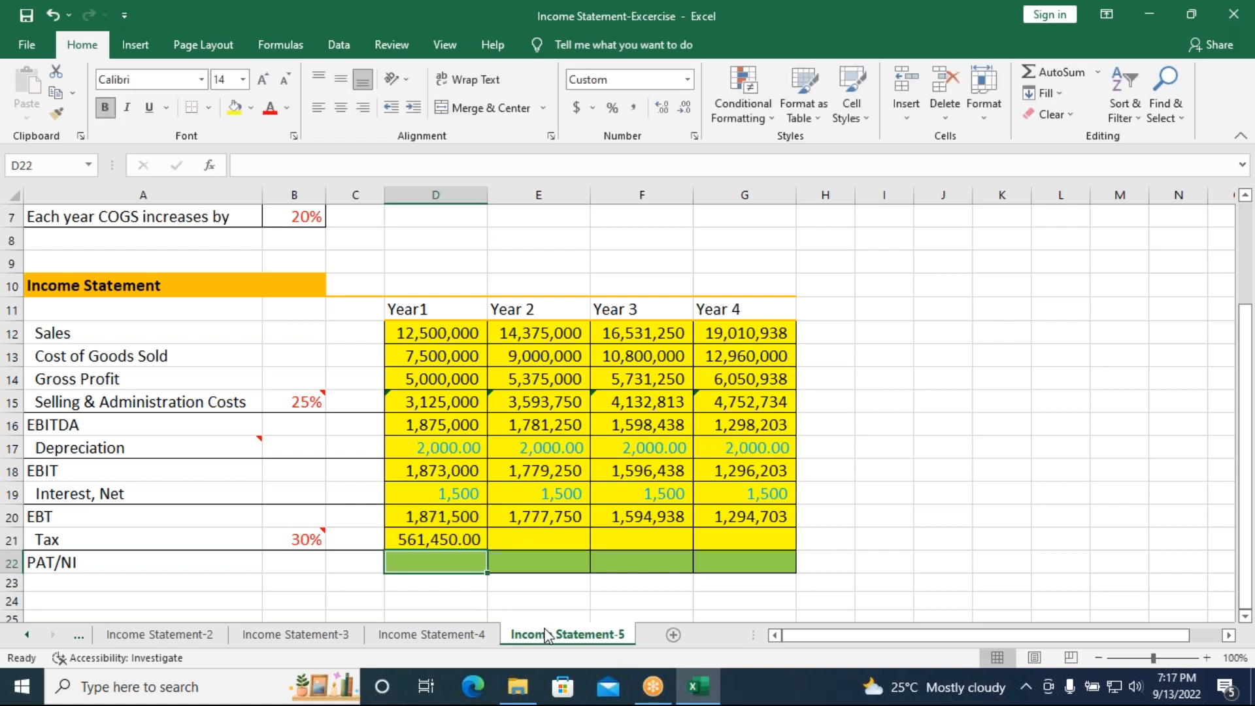
click(414, 541)
drag(487, 551, 809, 550)
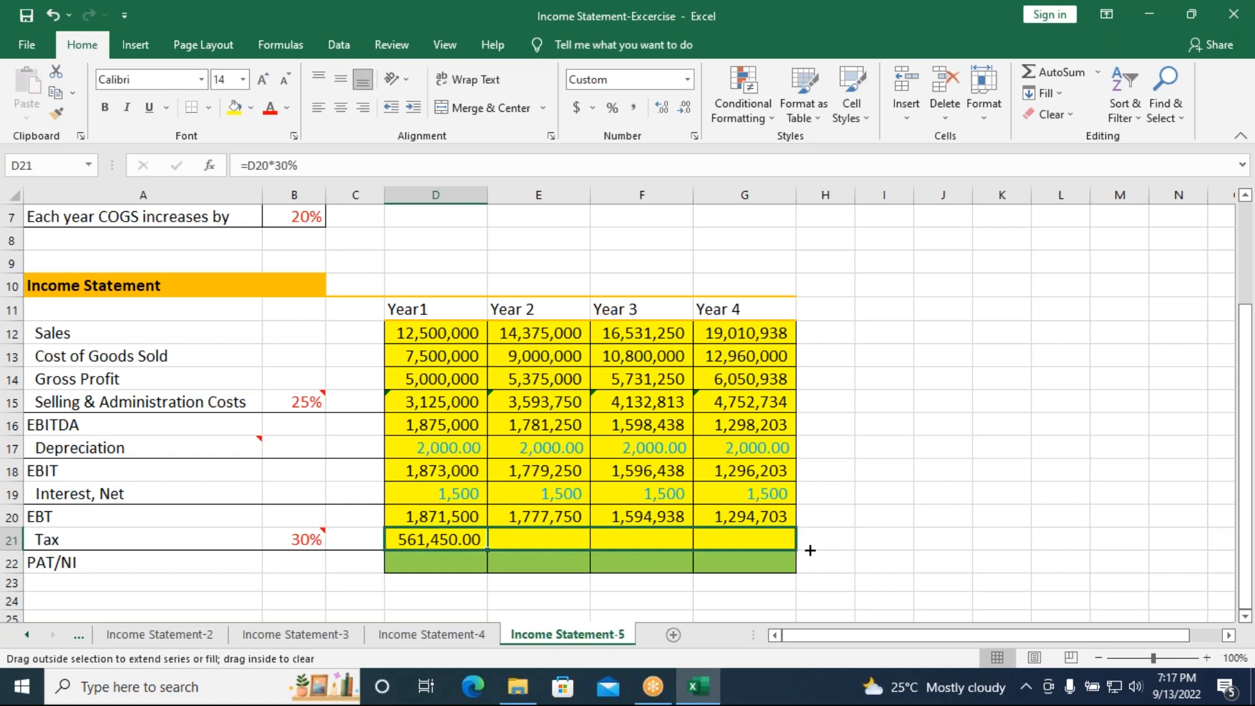
- Calculate Year 1 PAT/NI in D22 as EBT minus Tax with =D20-D21 and fill the formula across to Year 4
click(420, 562)
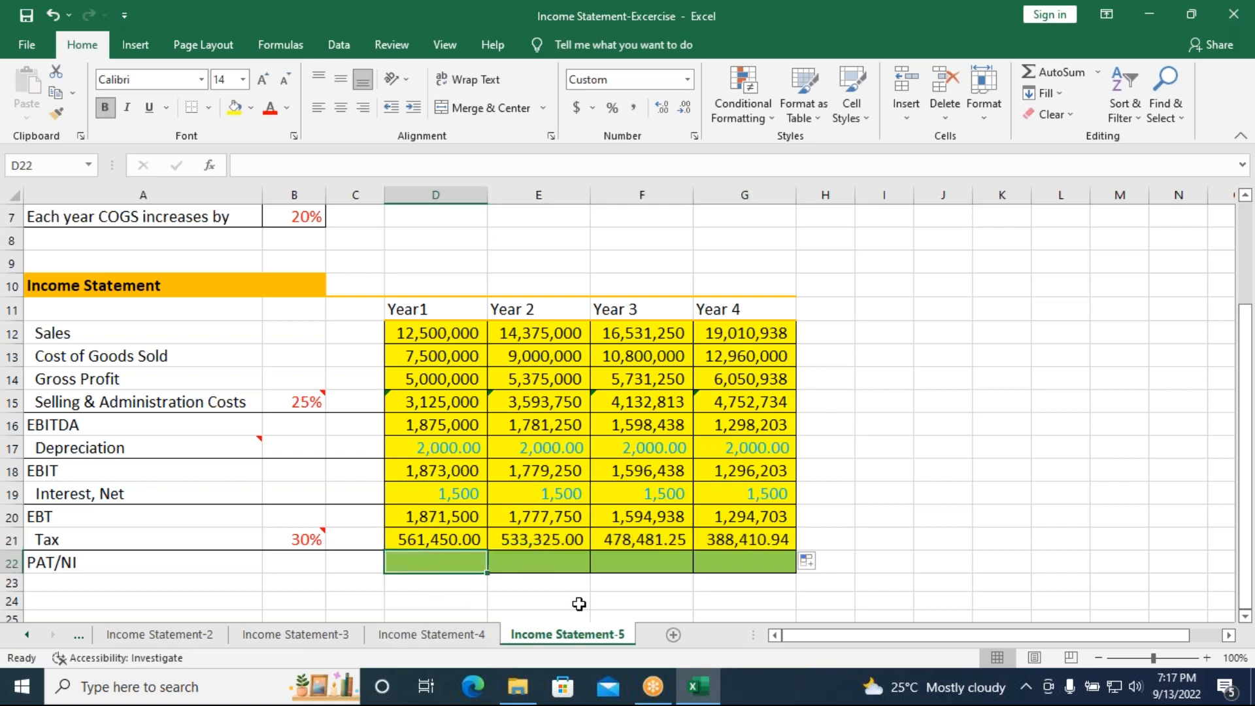
text(=)
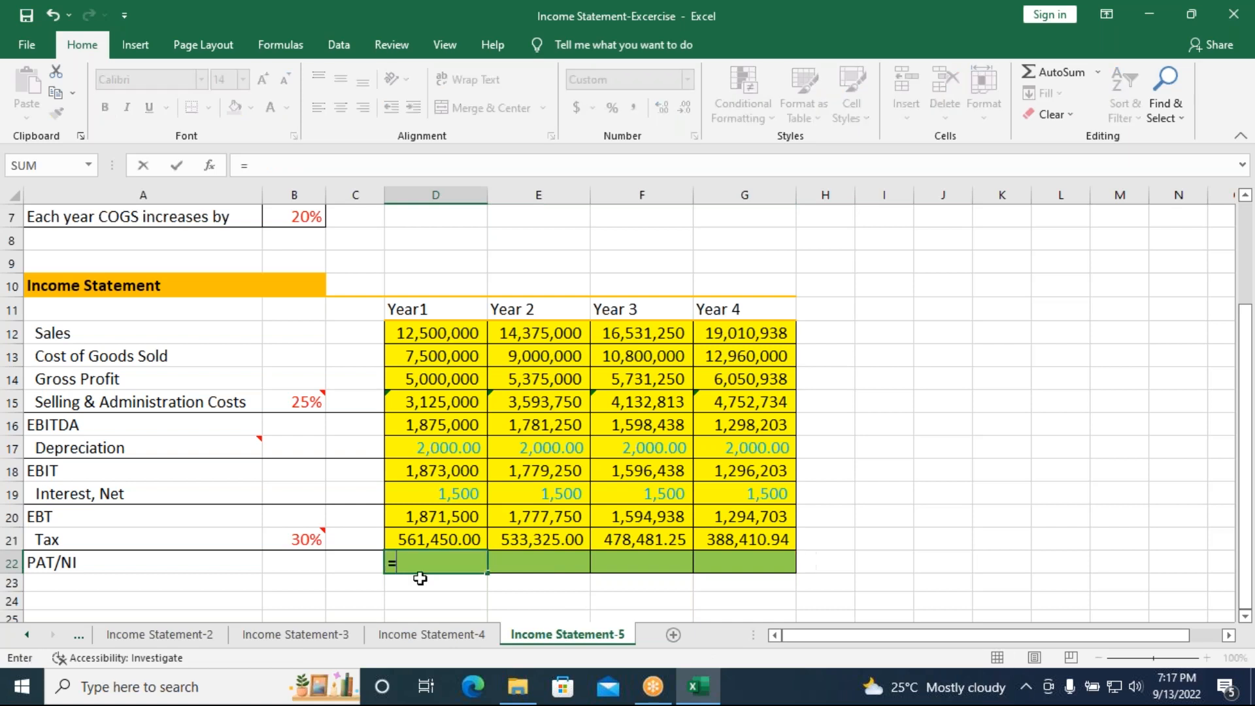
click(437, 520)
text(-)
click(426, 541)
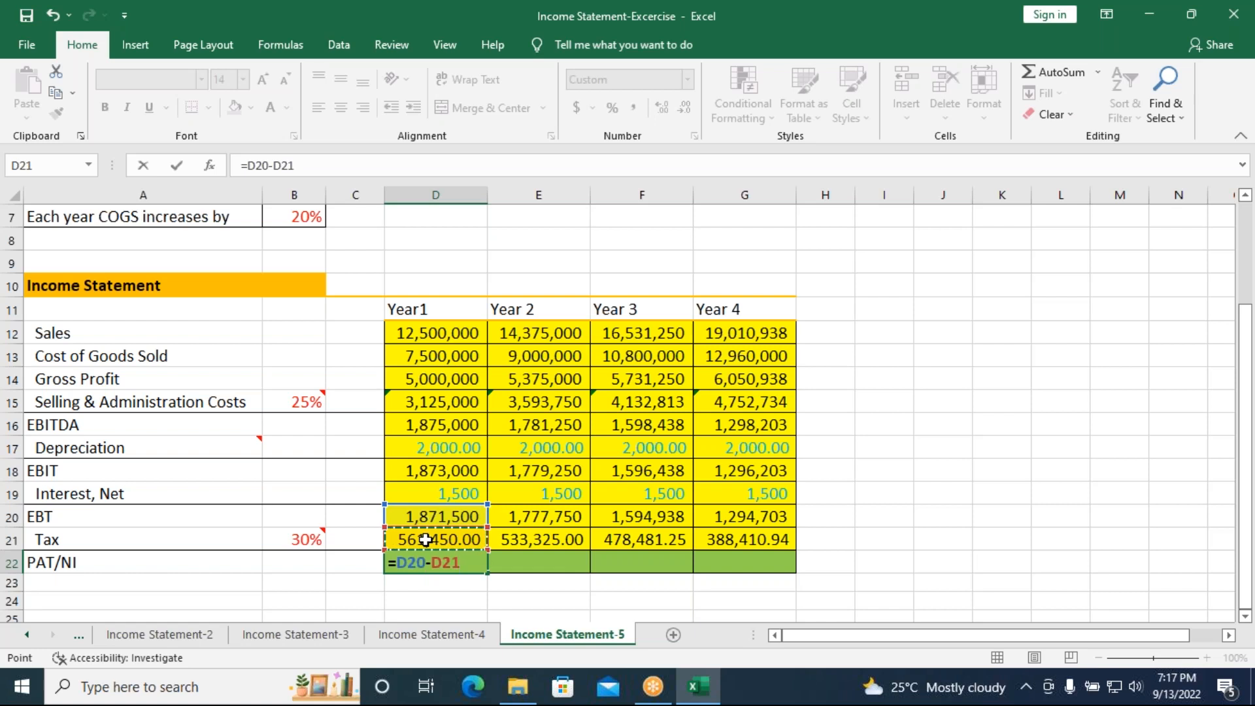
key(Return)
key(Up)
drag(490, 577, 762, 561)
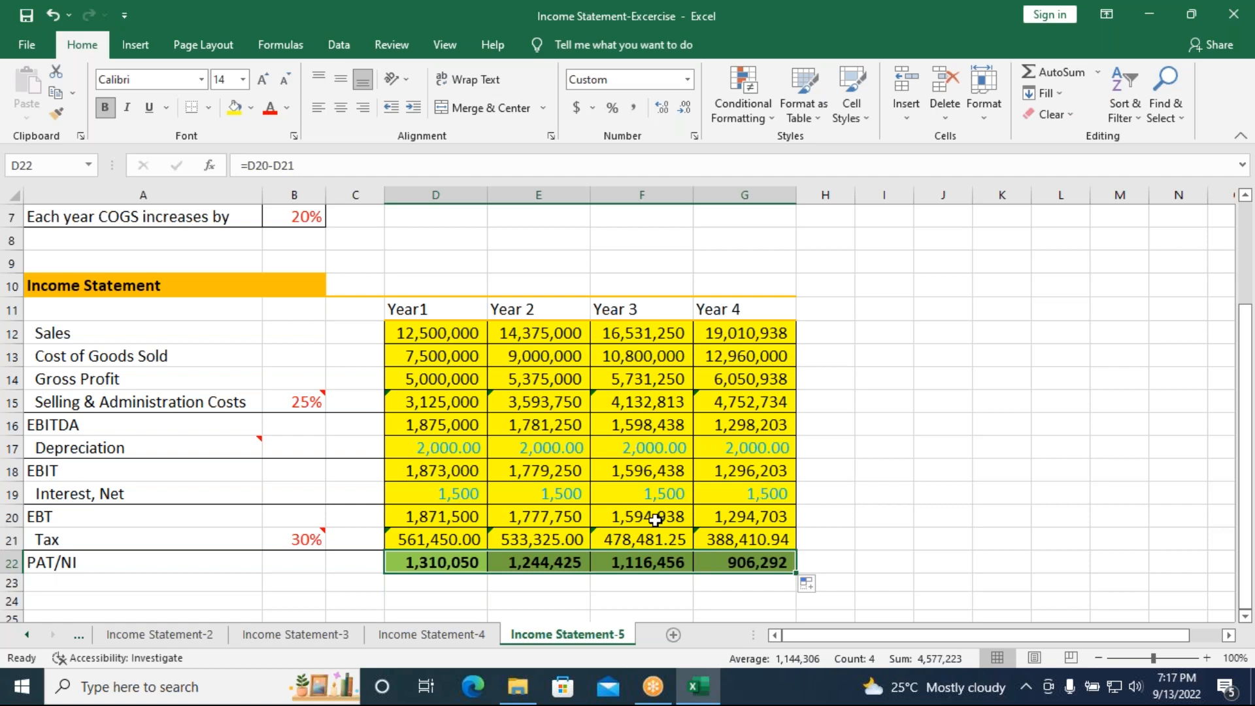
scroll(449, 475, up, 2)
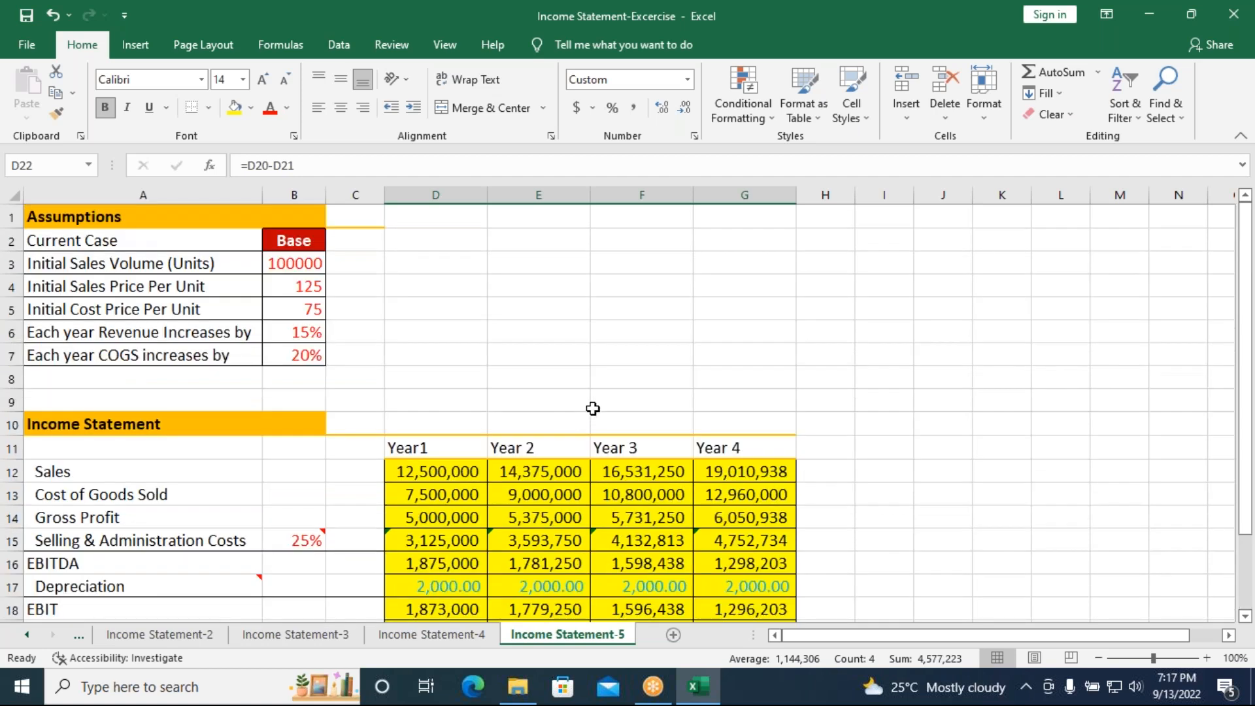
scroll(592, 408, down, 2)
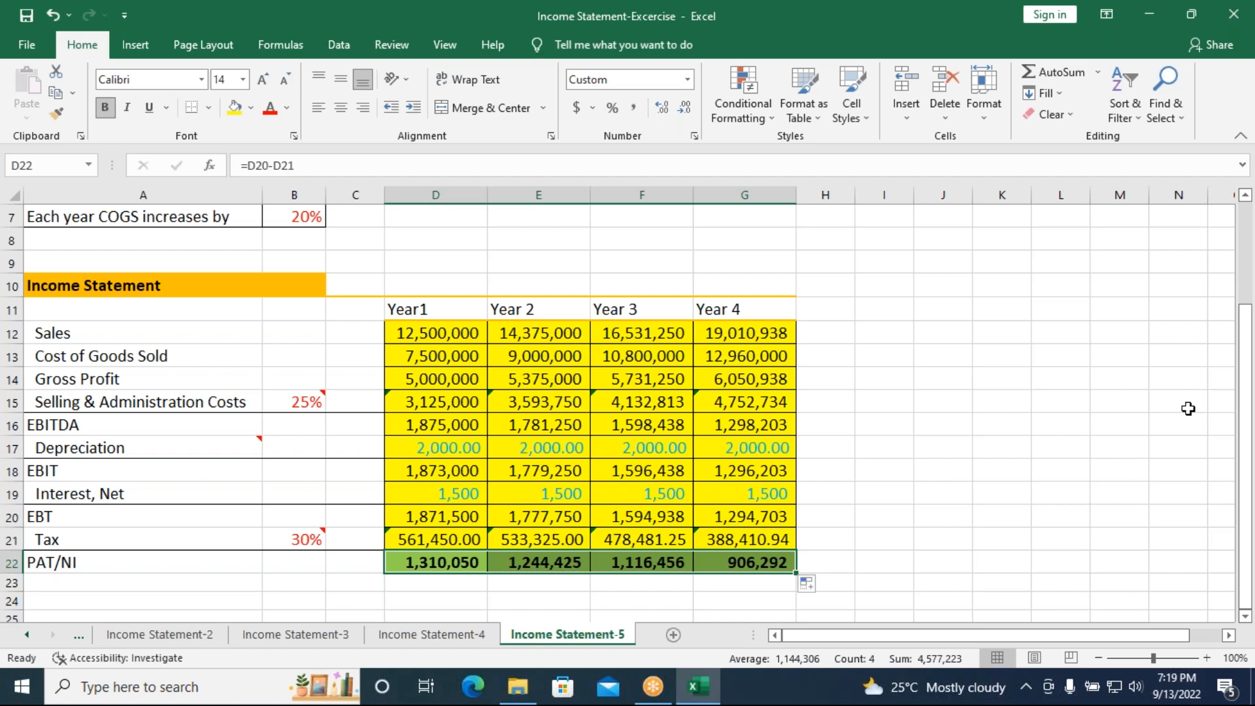
click(1225, 370)
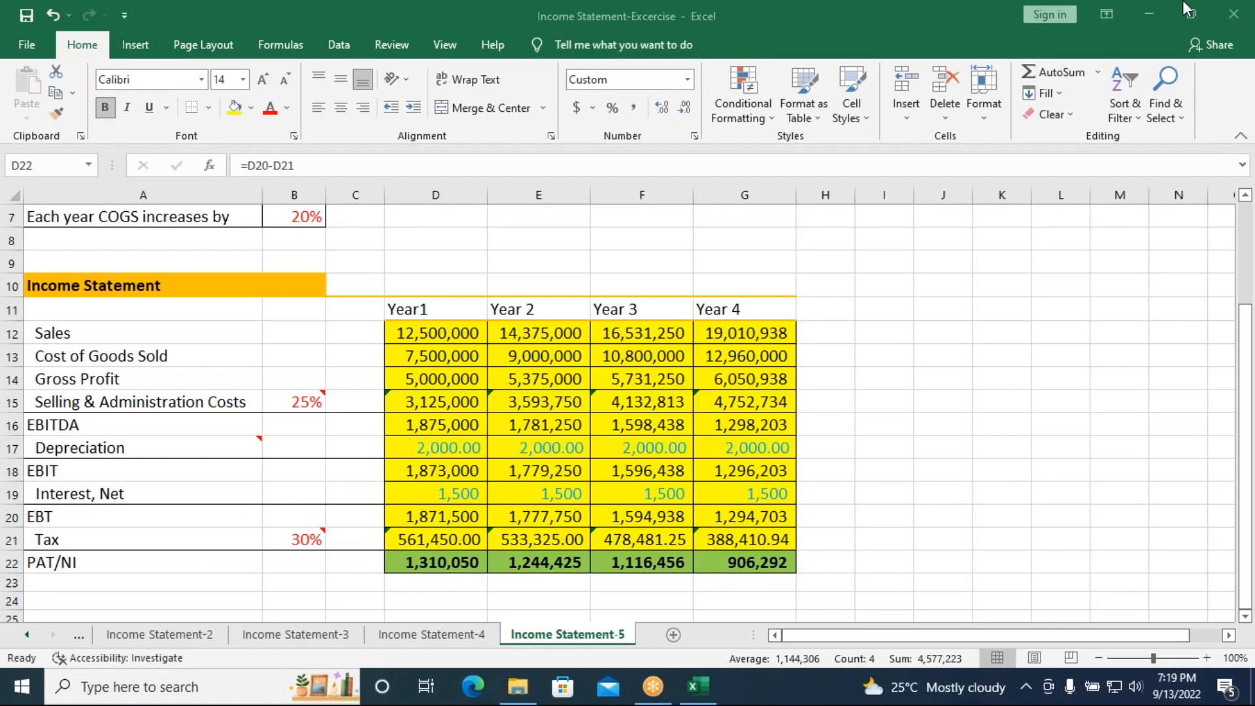
- Minimize the workbook and open WhatsApp Web in Chrome
click(1153, 13)
double_click(46, 505)
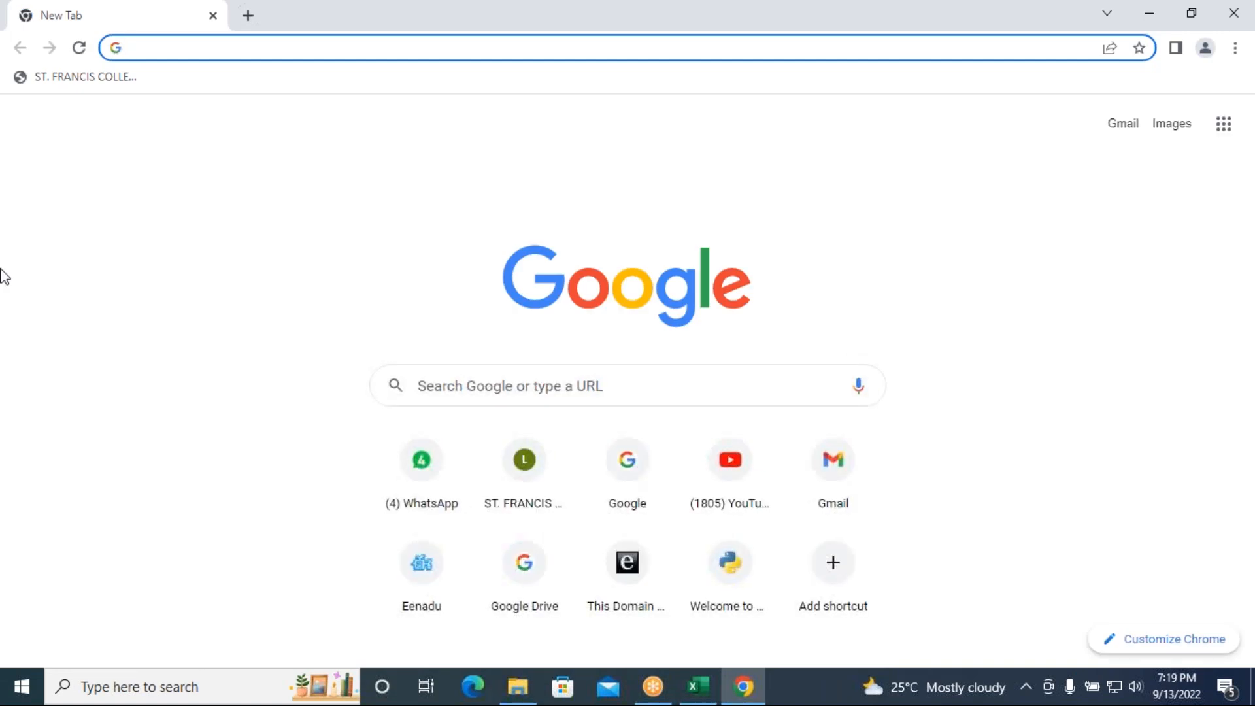
click(418, 475)
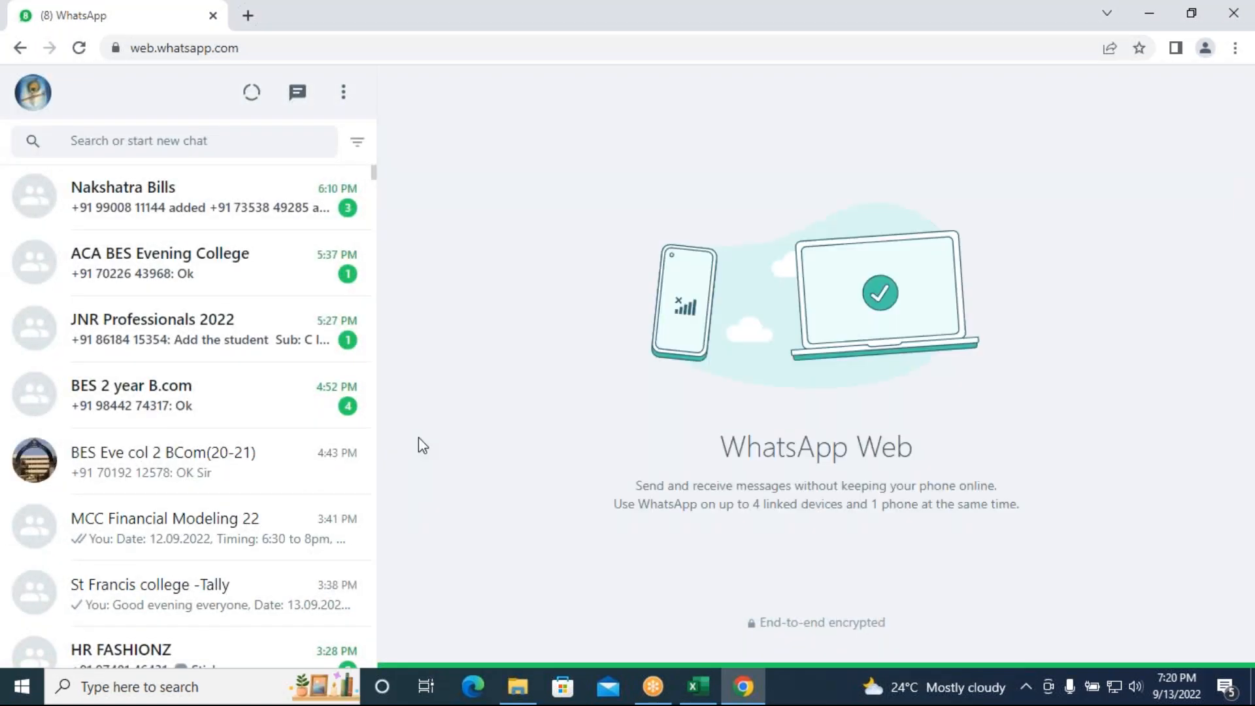
- Search the chats for "fin" and open the Financial Modeling Aug 22 group
click(194, 137)
text(fin)
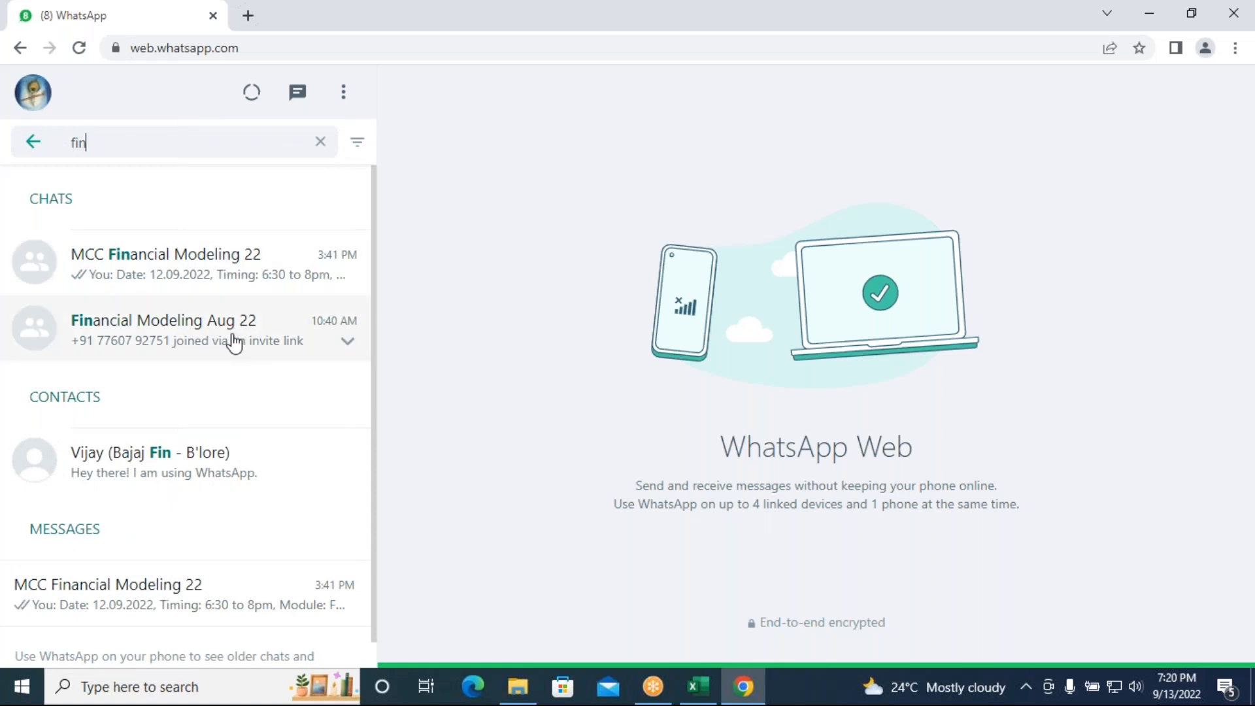
click(234, 341)
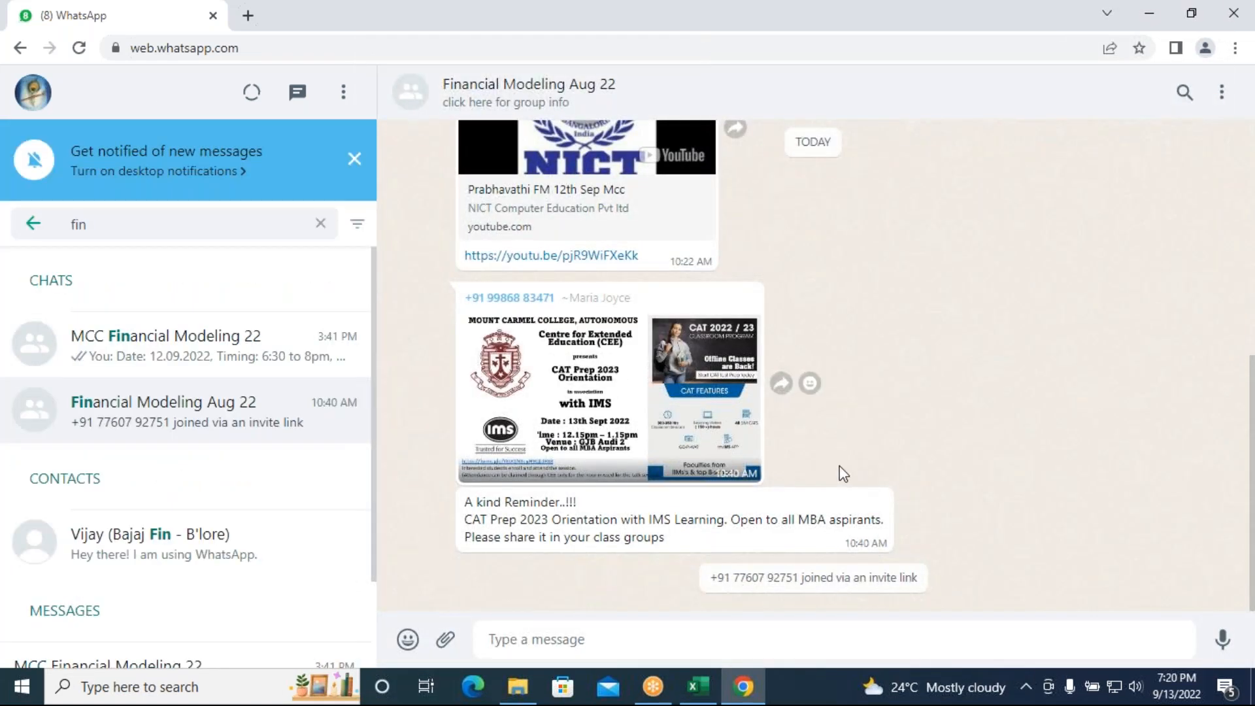
- Attach the workbook "Balance sheet - stu copy" from the User folder on drive E: as a document in the group chat
scroll(843, 474, up, 5)
click(445, 640)
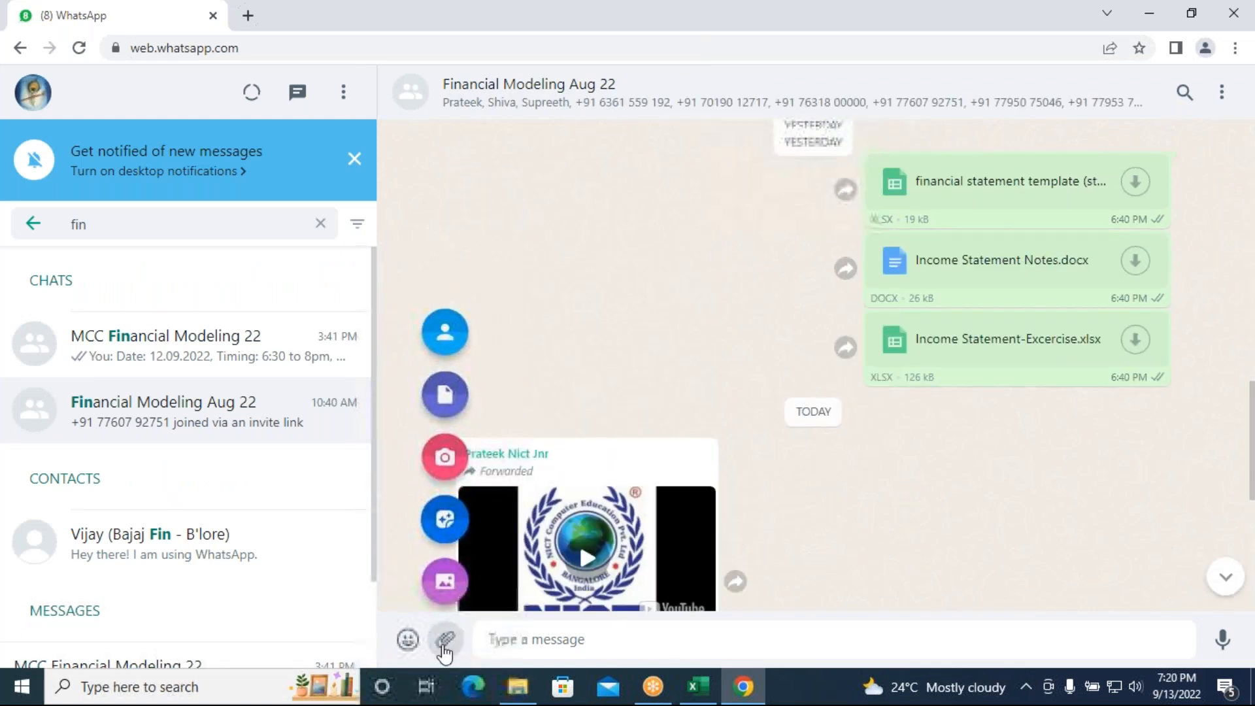
click(447, 402)
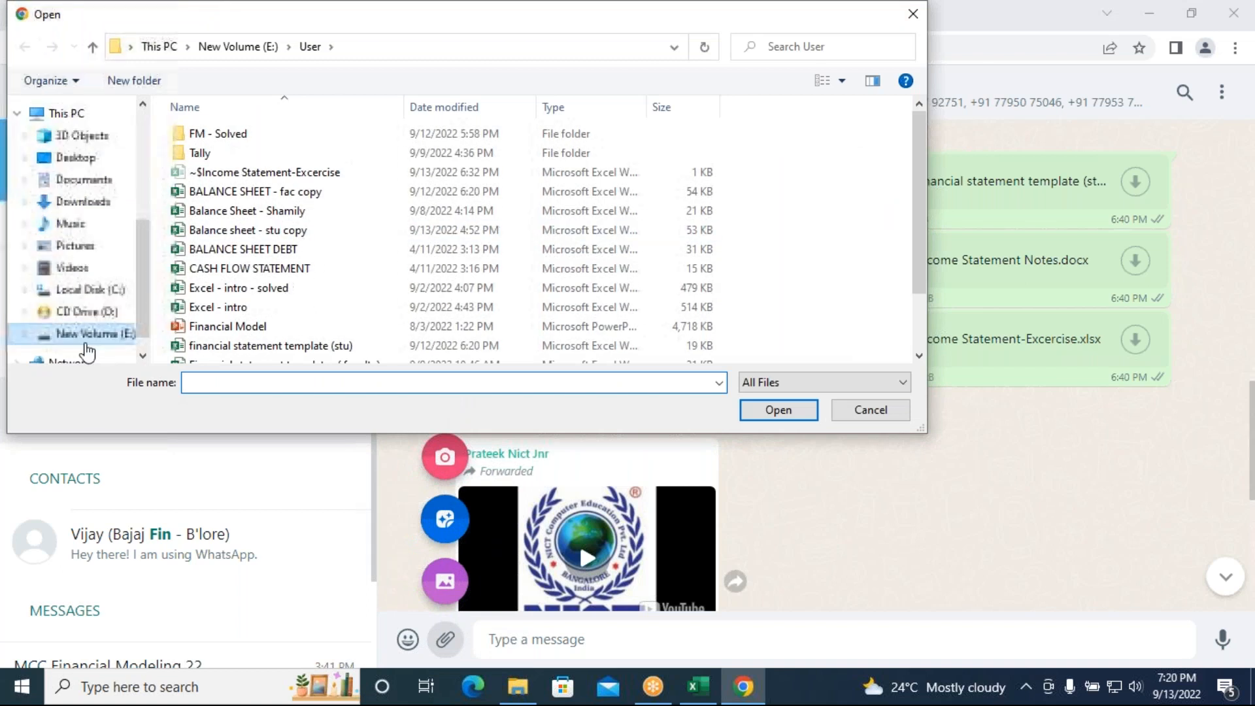
click(255, 237)
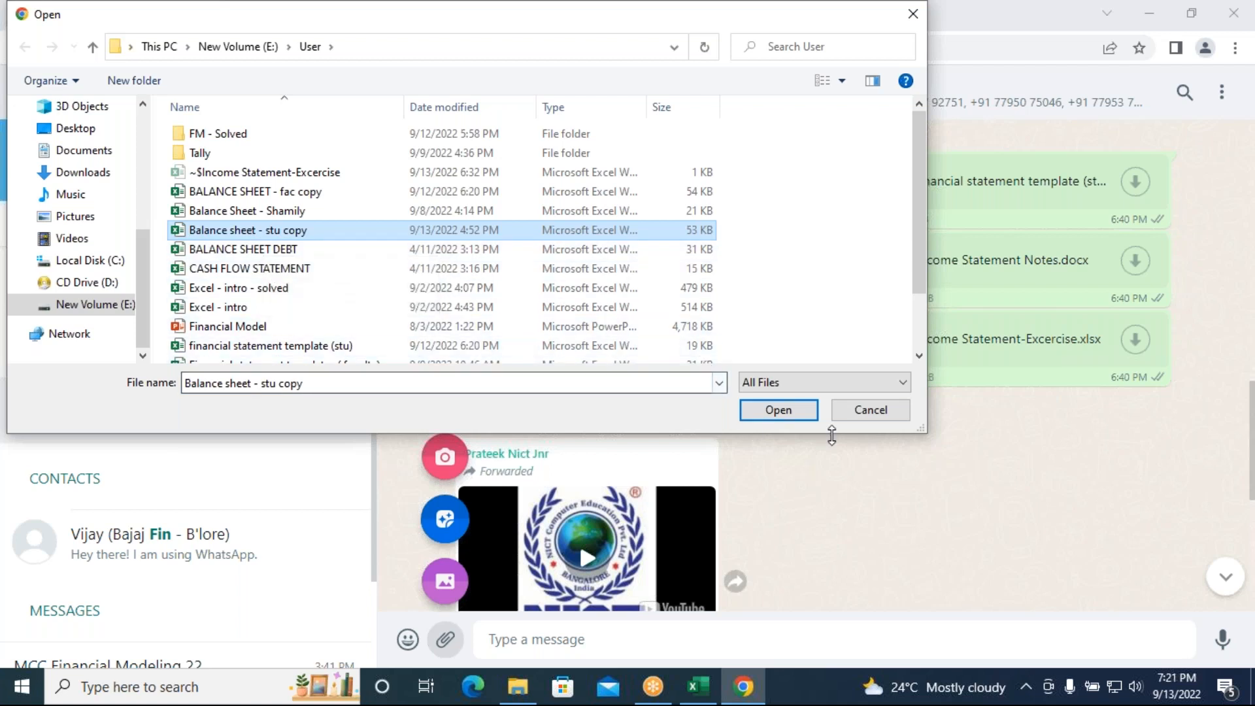
click(775, 413)
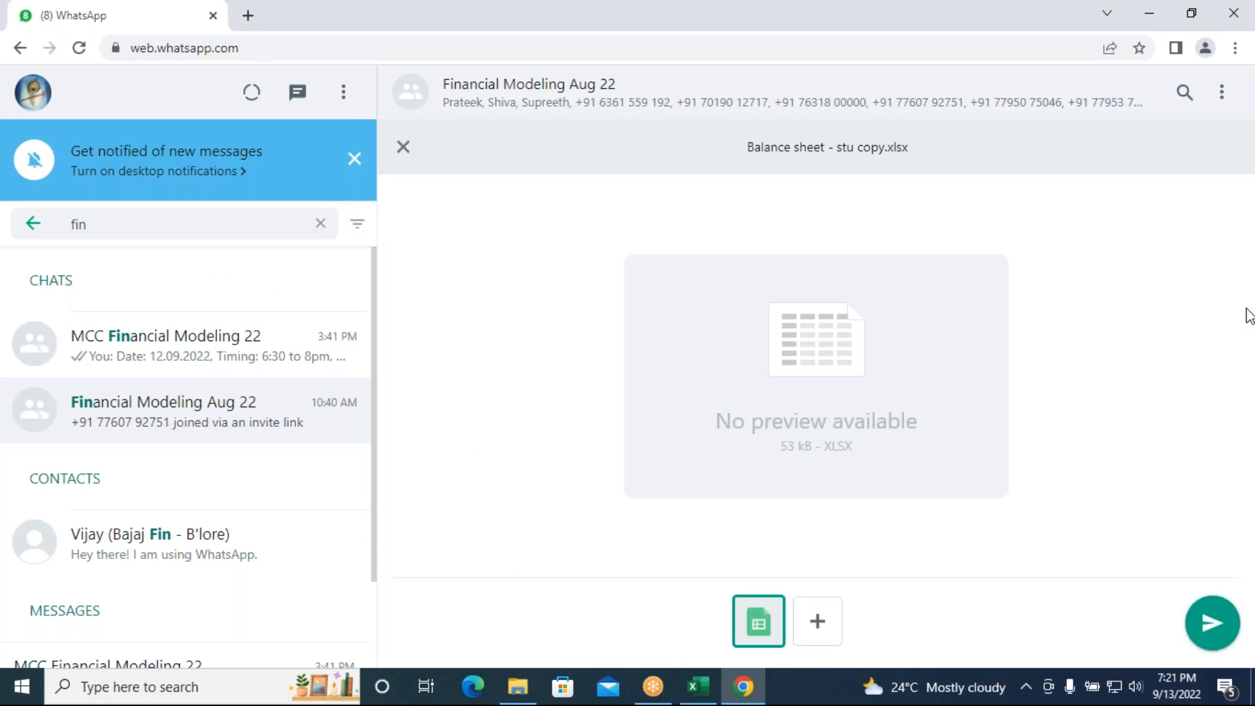
click(1252, 309)
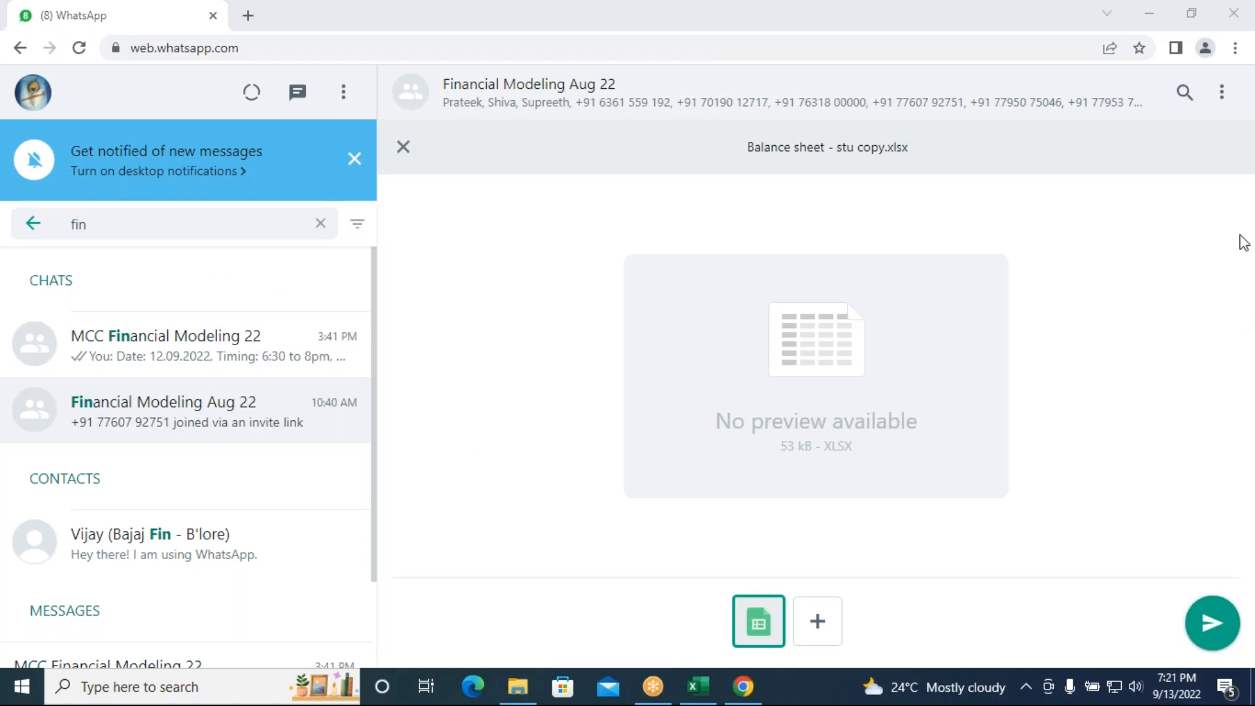
- Send the attached balance sheet workbook to the Financial Modeling Aug 22 group and minimize the browser
click(1212, 623)
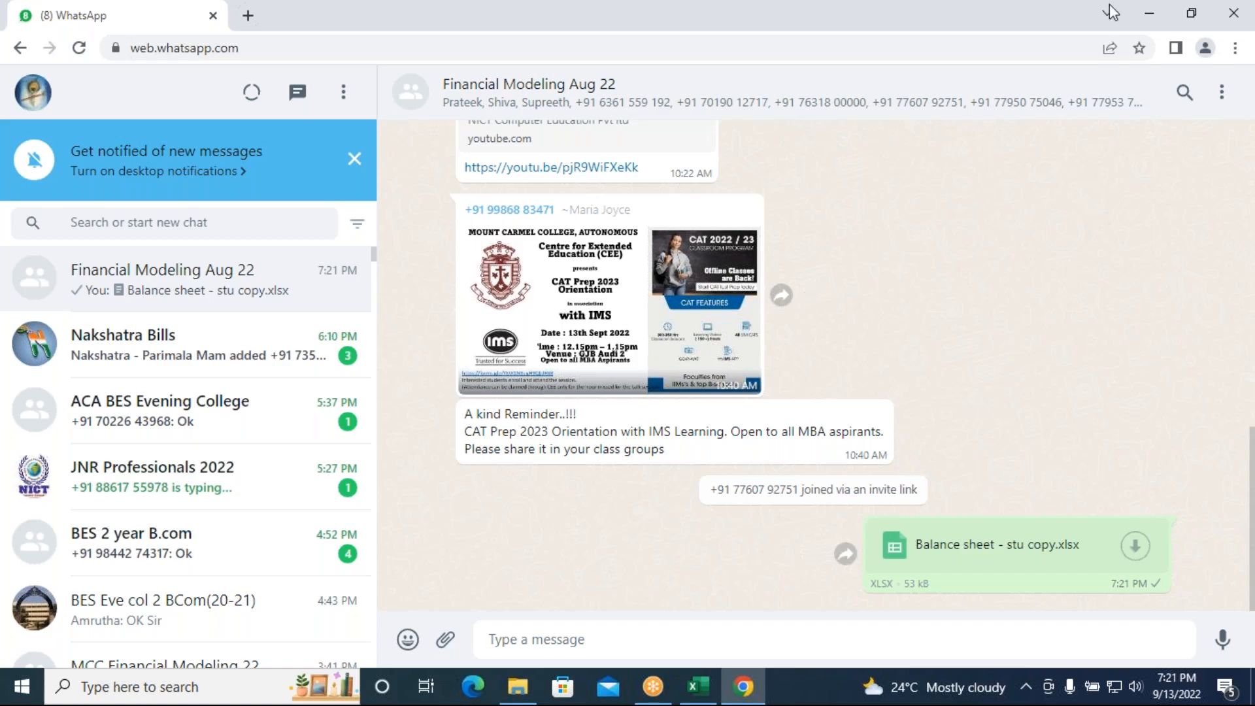
click(1141, 10)
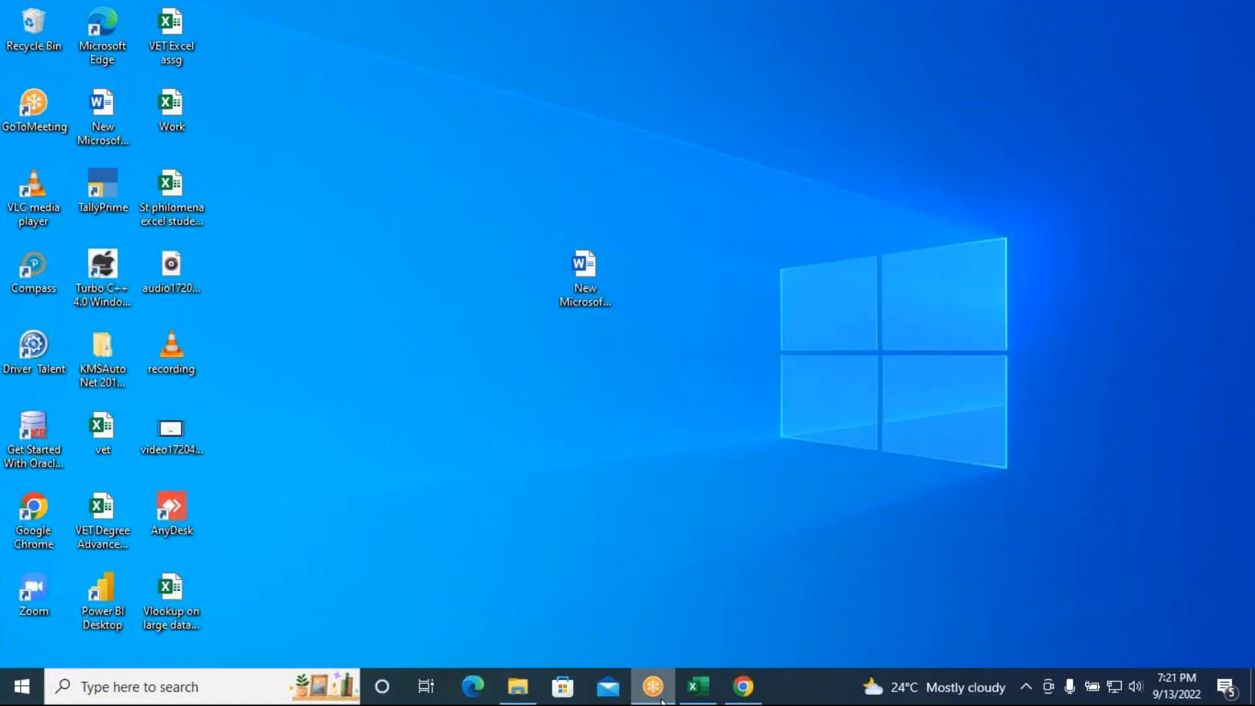
- Switch back to Excel and close the Income Statement-Excercise workbook without saving the changes
click(685, 690)
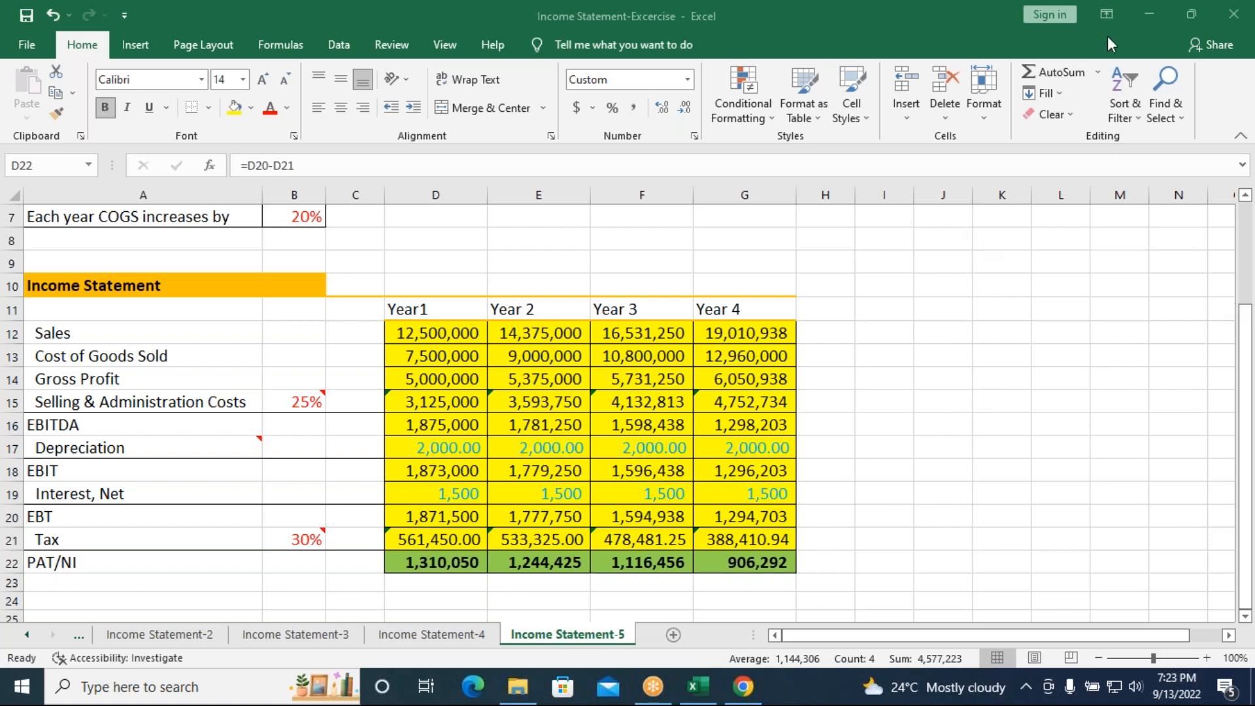
click(1234, 15)
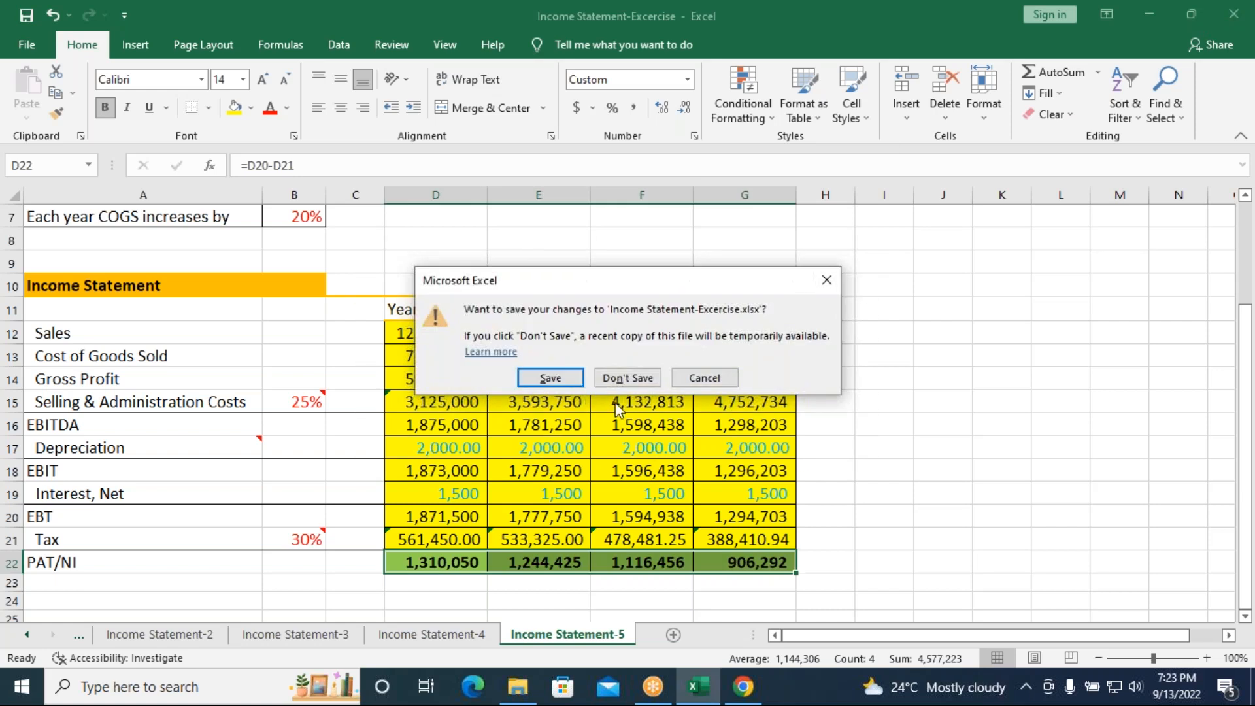
click(627, 378)
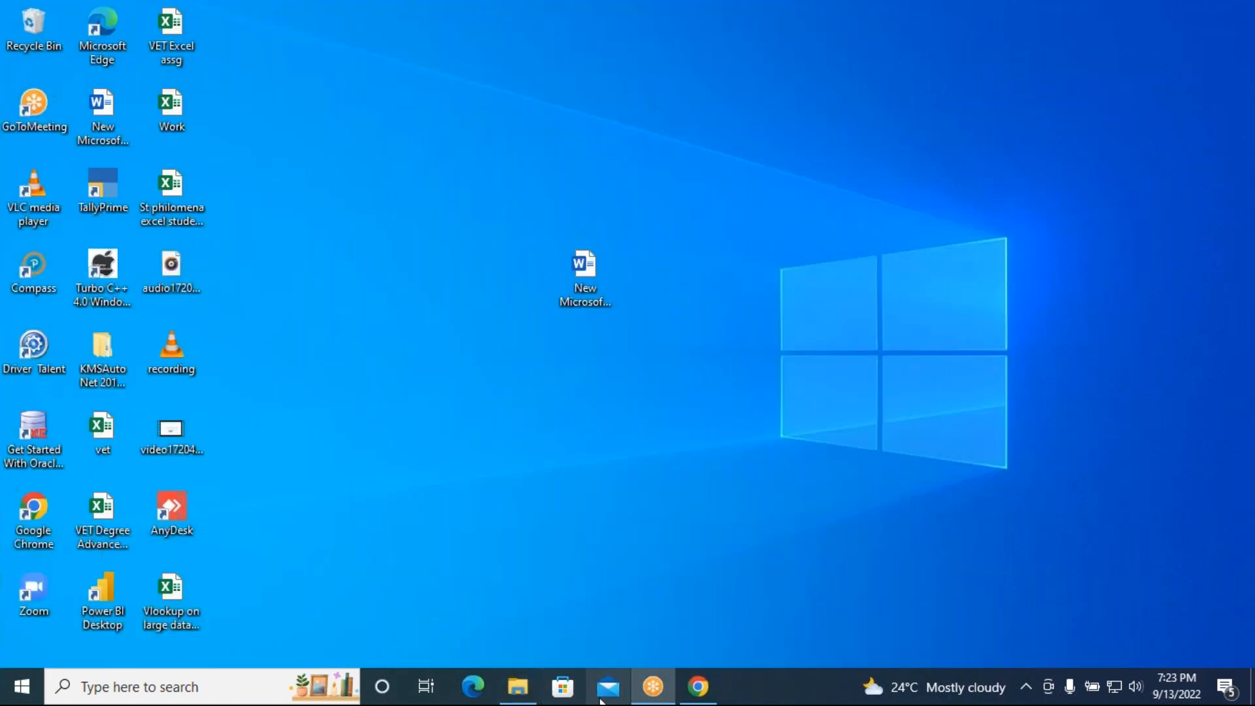
- Open the recent workbook "Balance sheet - stu copy" from File Explorer and dismiss the Office licence notice
click(518, 686)
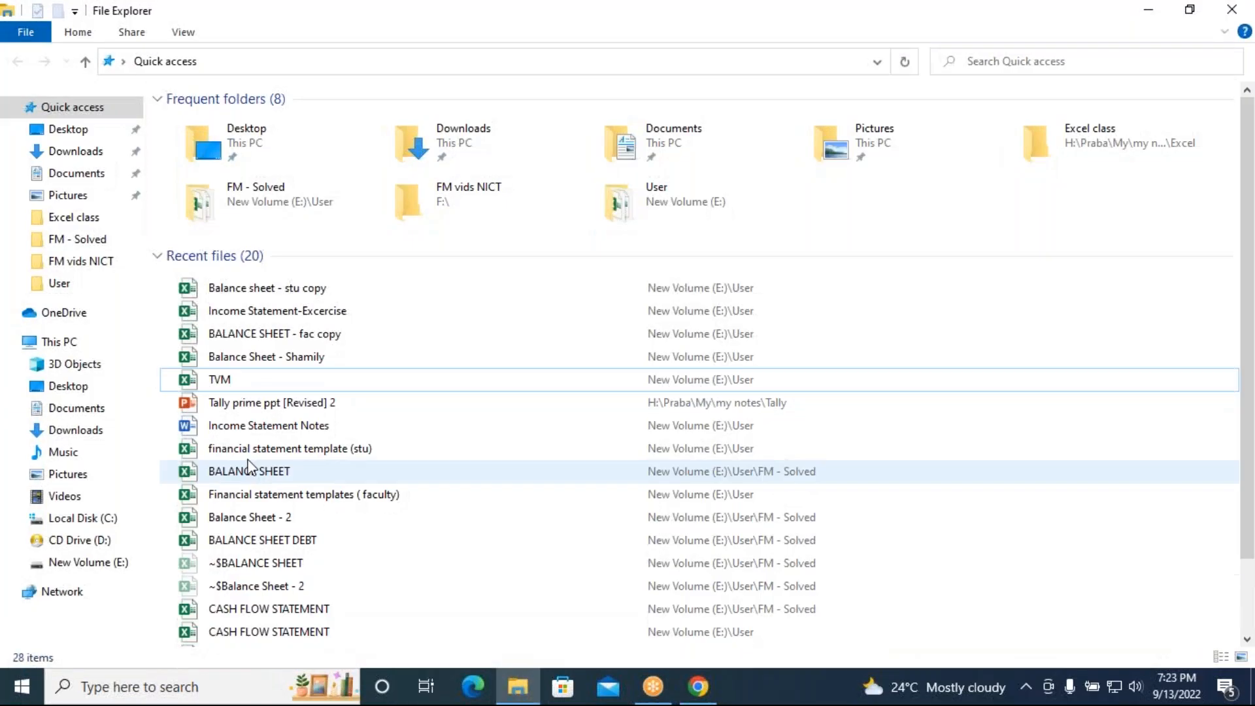
double_click(302, 287)
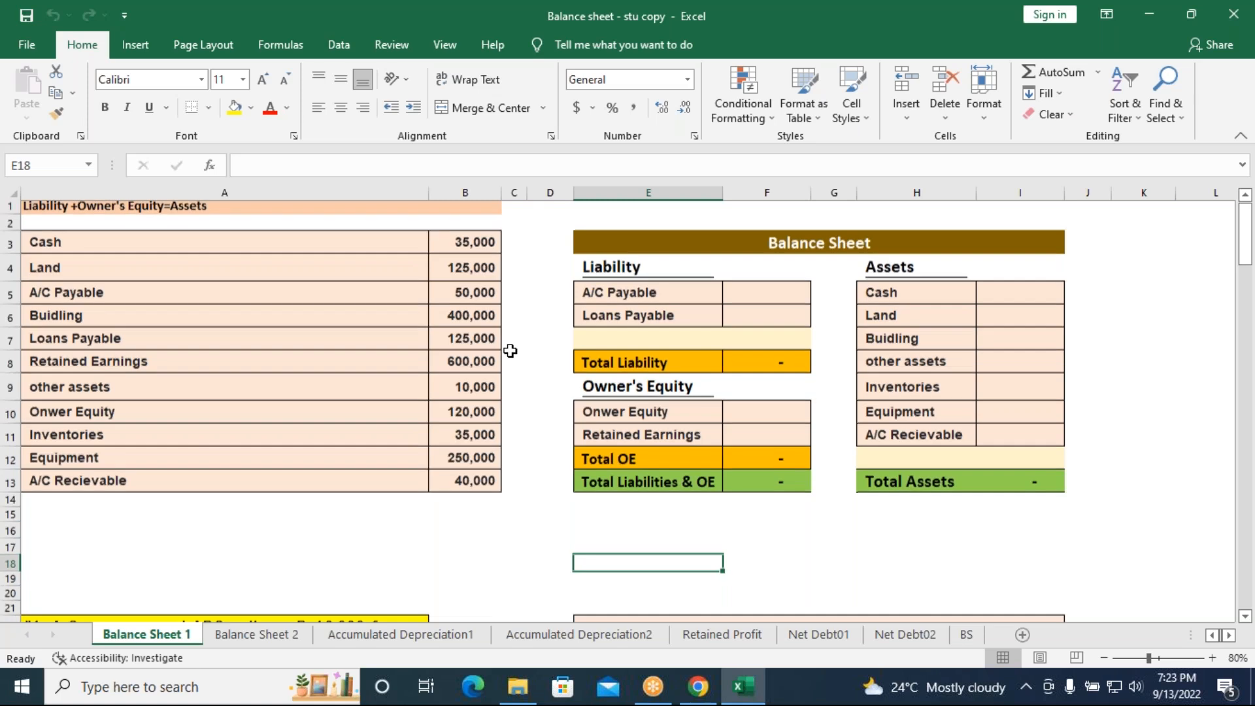
scroll(510, 349, down, 10)
scroll(510, 350, down, 10)
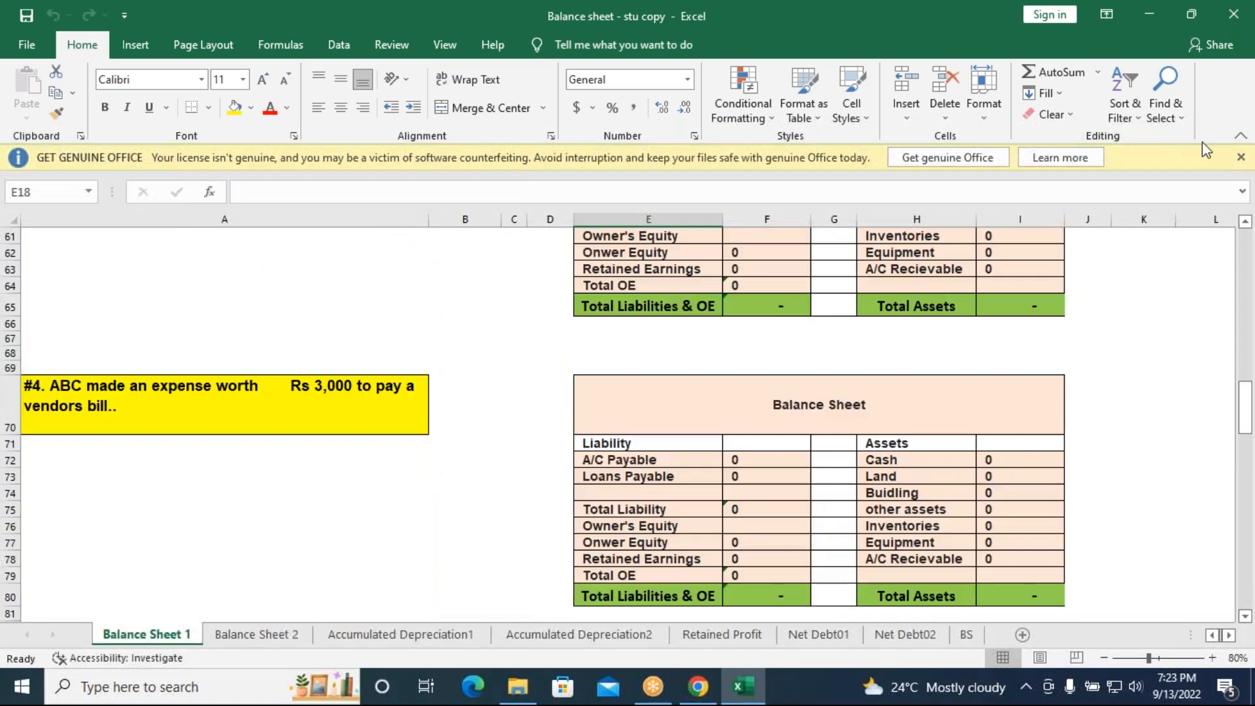
click(1241, 156)
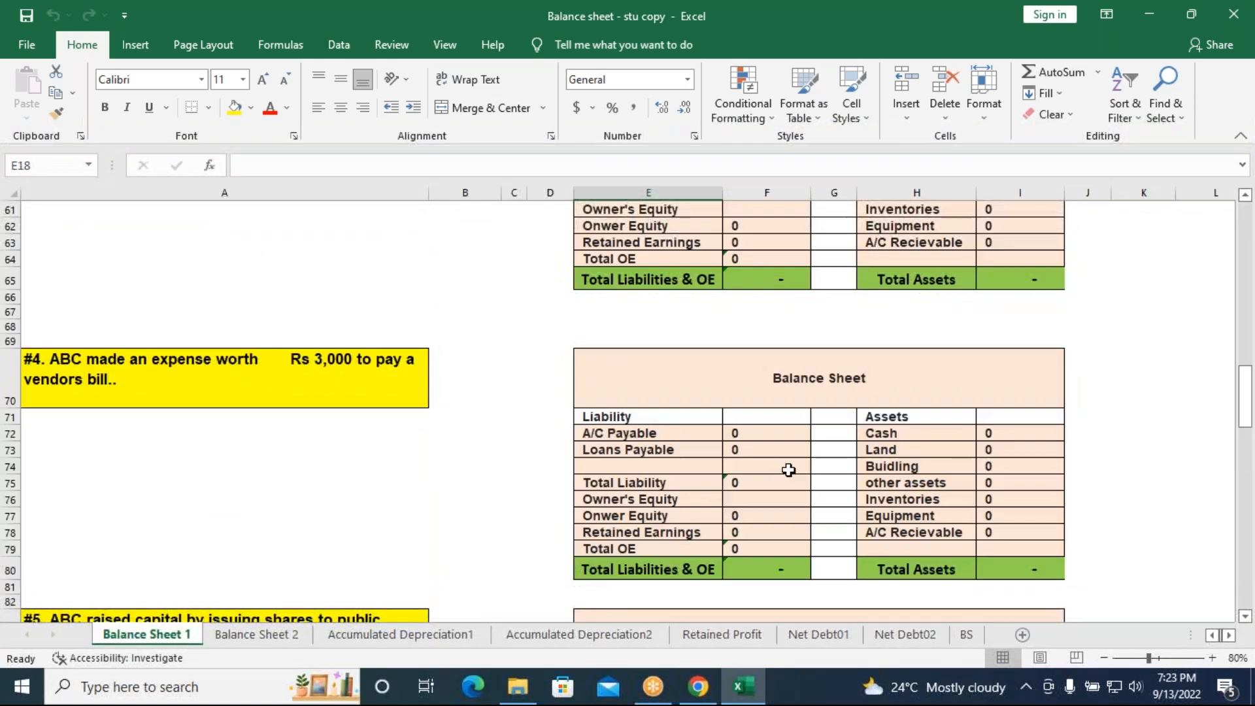
scroll(789, 469, up, 10)
scroll(789, 469, up, 10)
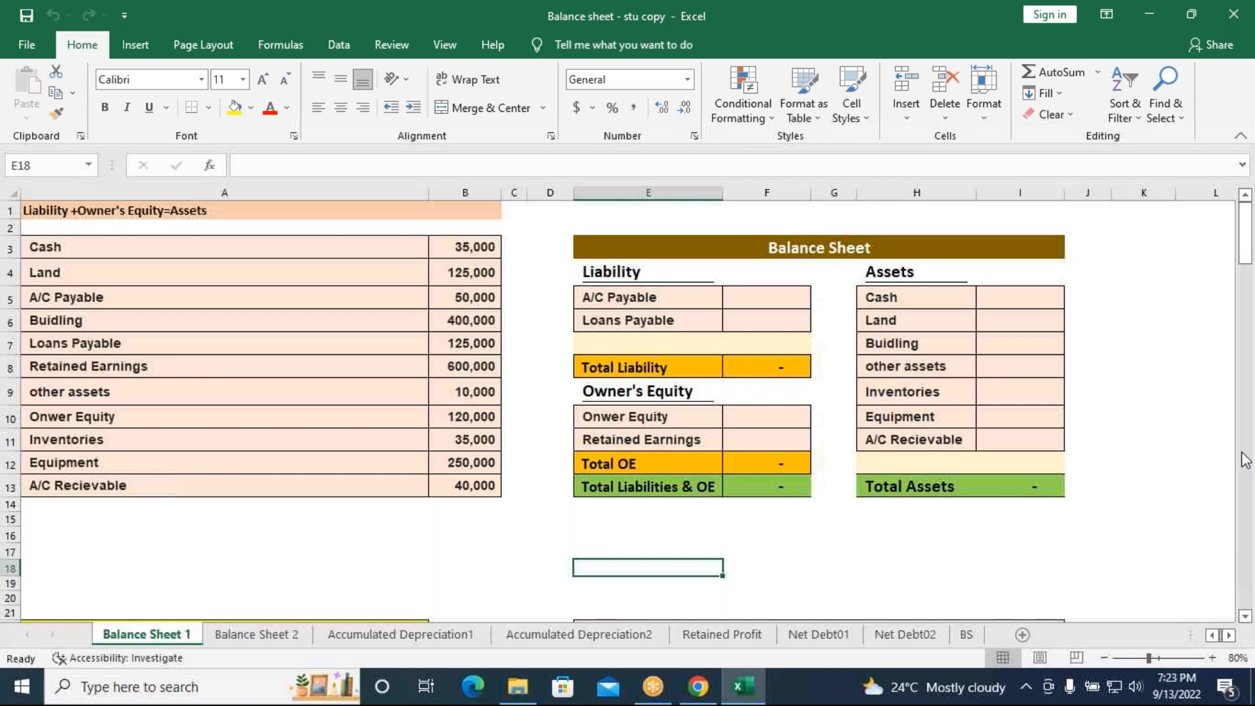
- Widen the horizontal scroll bar and enter the heading "Balance sheet" in O3 of the Balance Sheet 1 sheet
click(1253, 248)
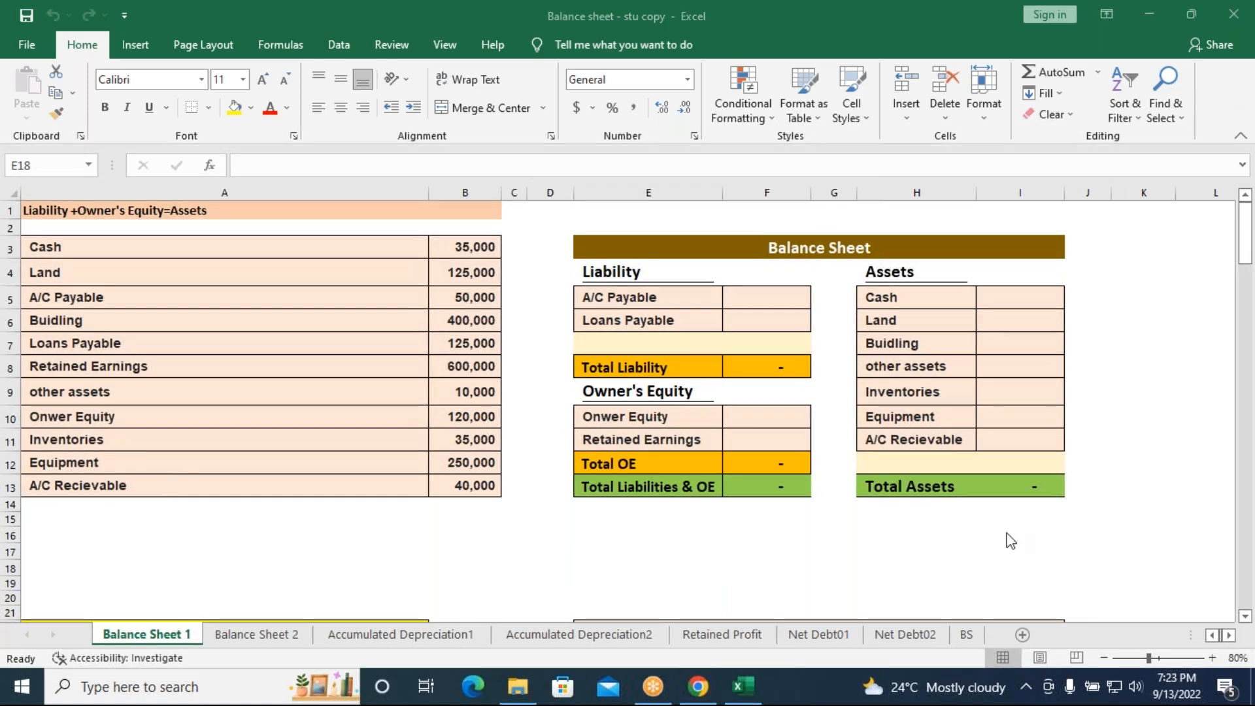
click(1203, 634)
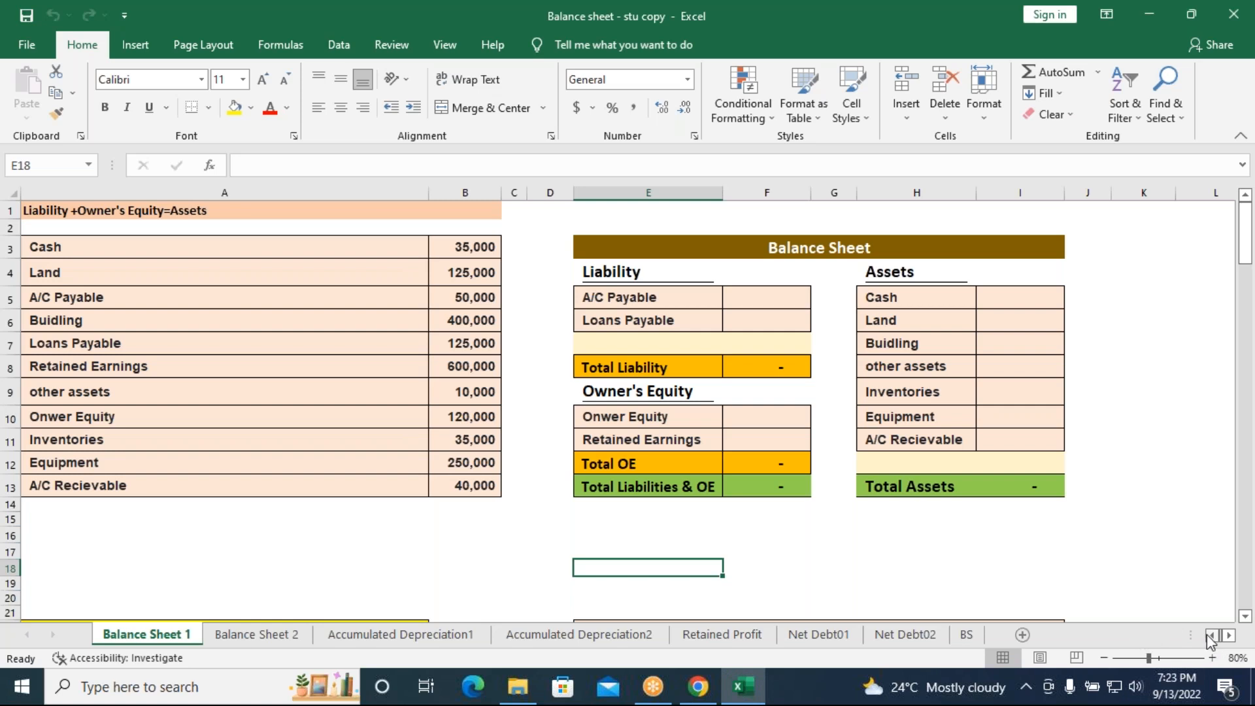
drag(1191, 634, 1082, 634)
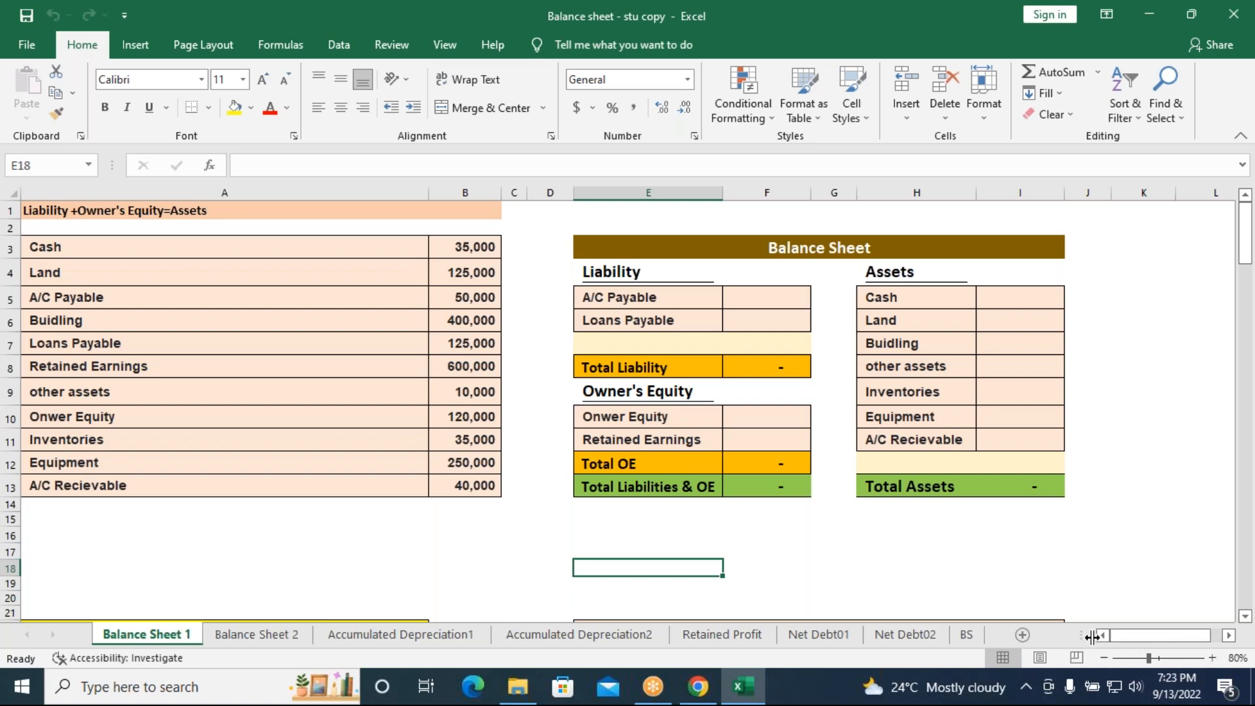
click(1229, 635)
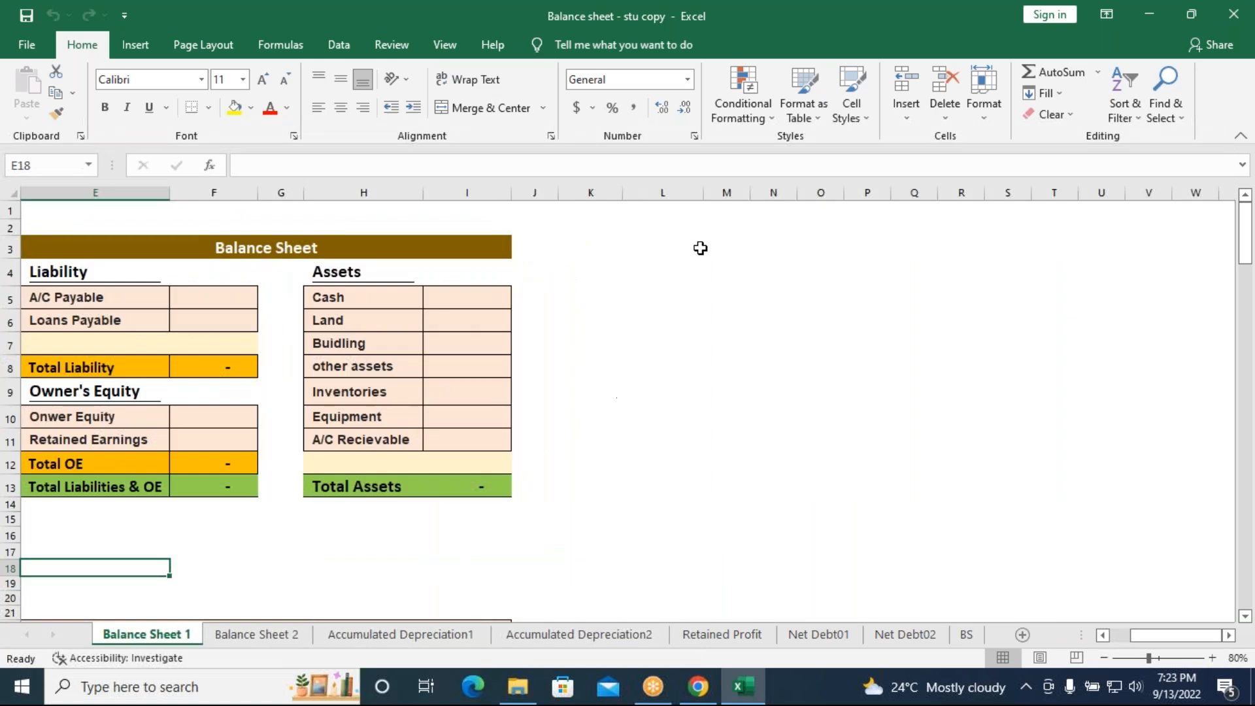
click(1229, 636)
click(1229, 637)
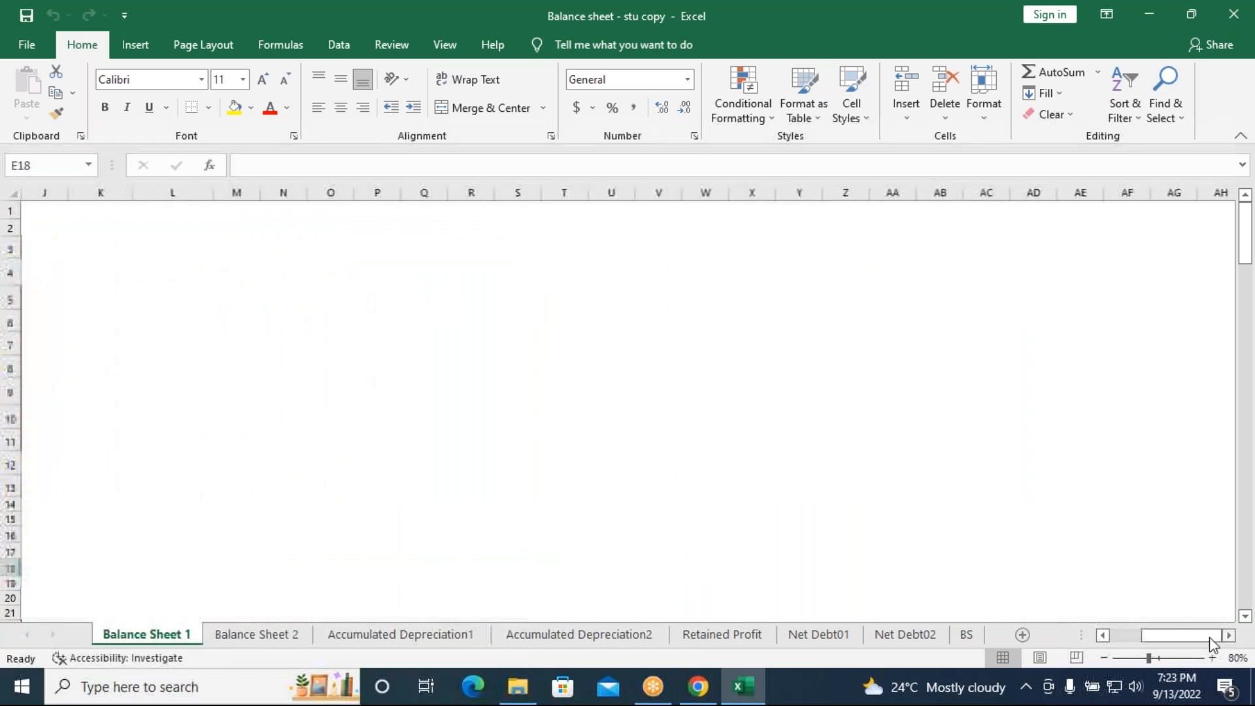
click(322, 255)
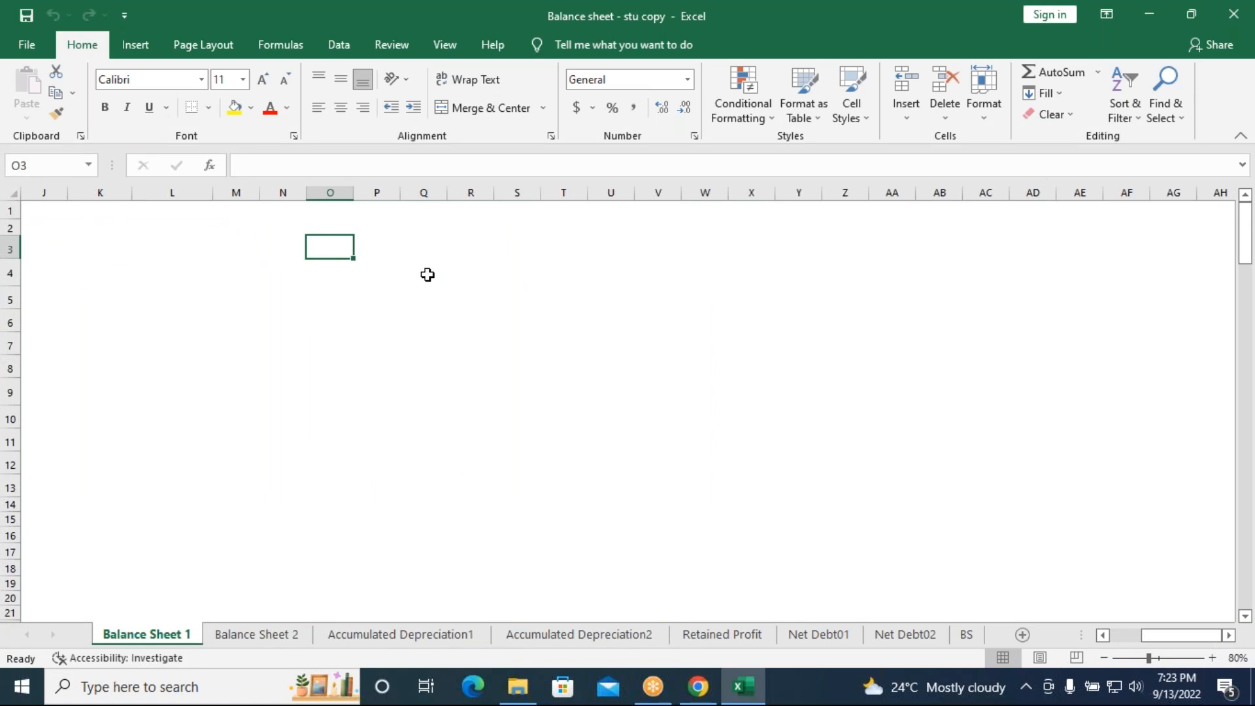
text(Balanc)
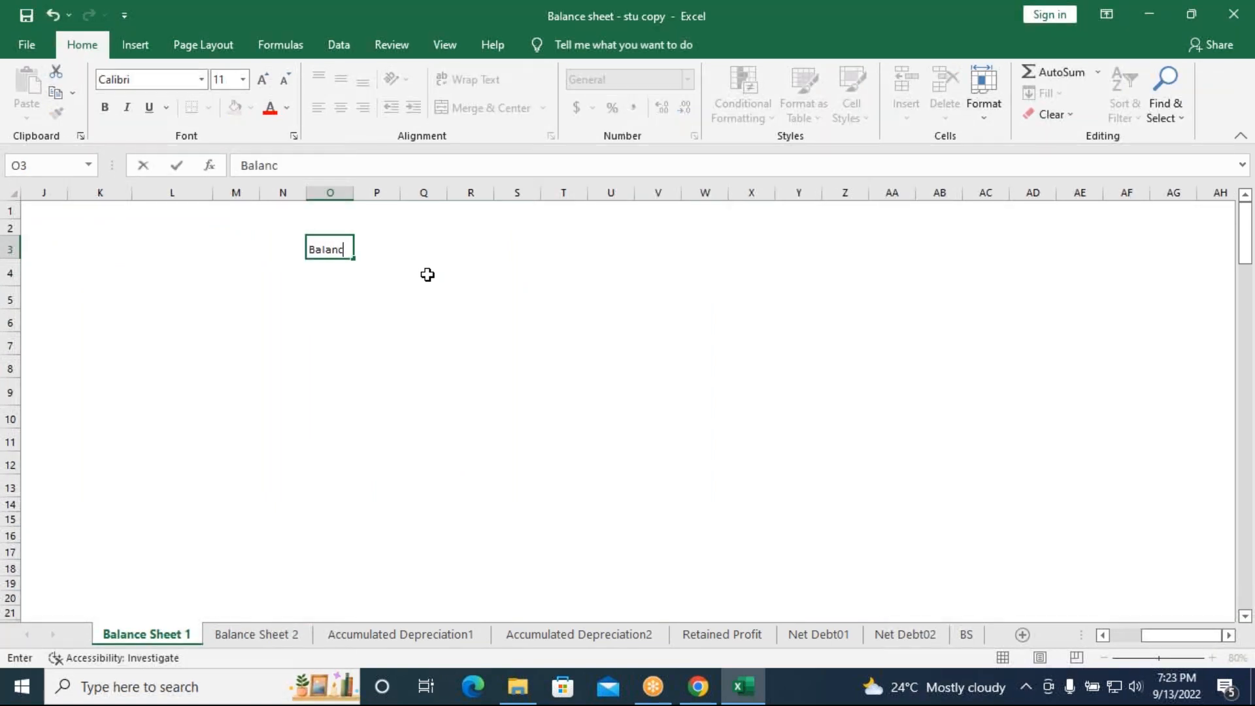
text(e sheet)
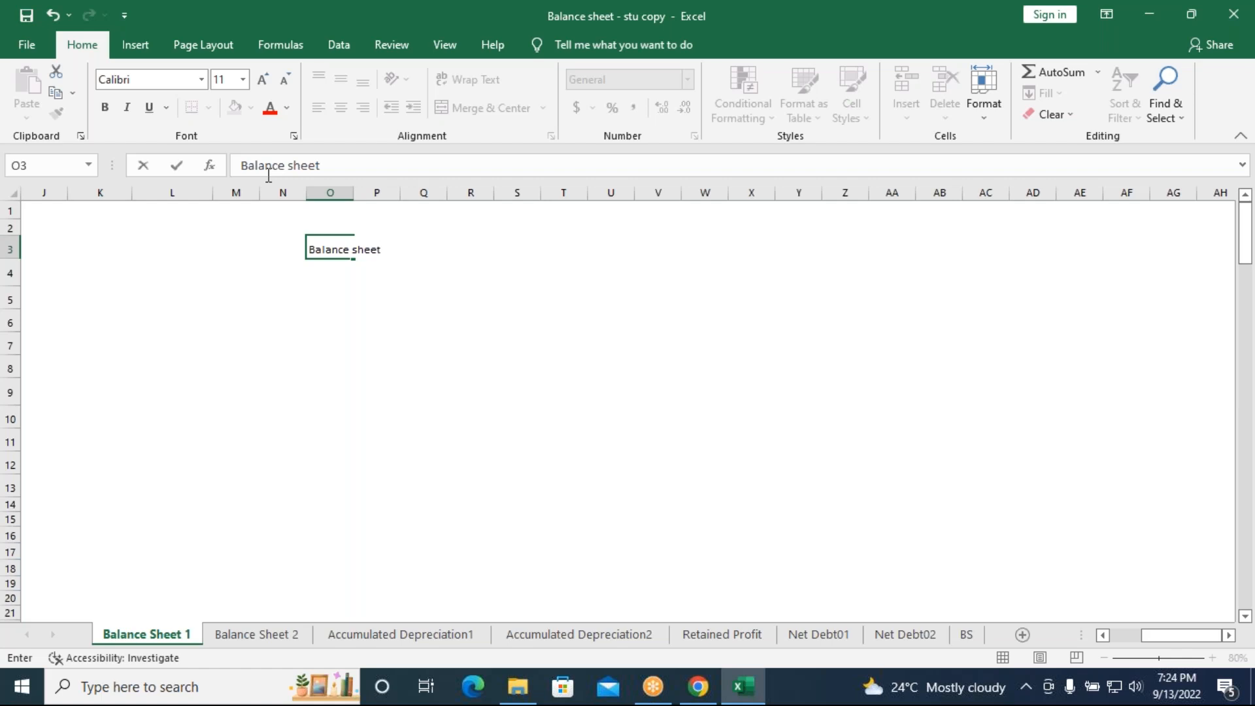
click(333, 285)
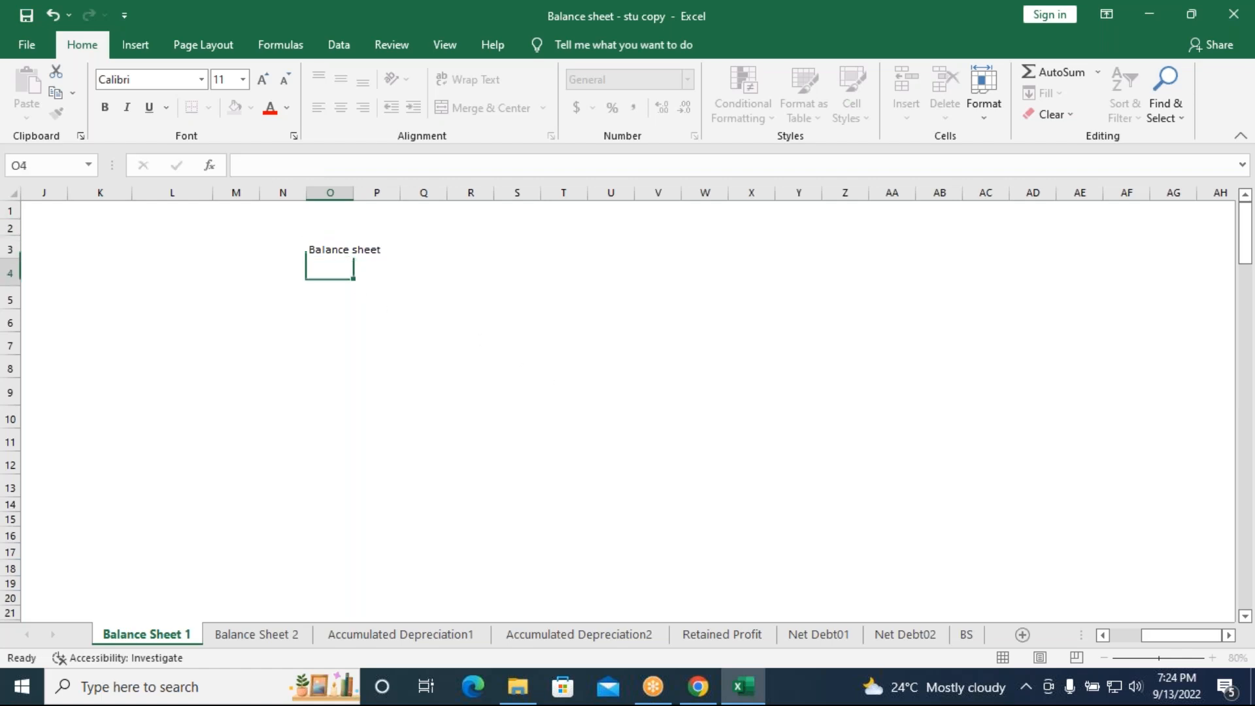
- Enter "Formula" in O5 and "Total assets = Total liabilities + Owner's eqiuty ( capital )" in O6
key(Return)
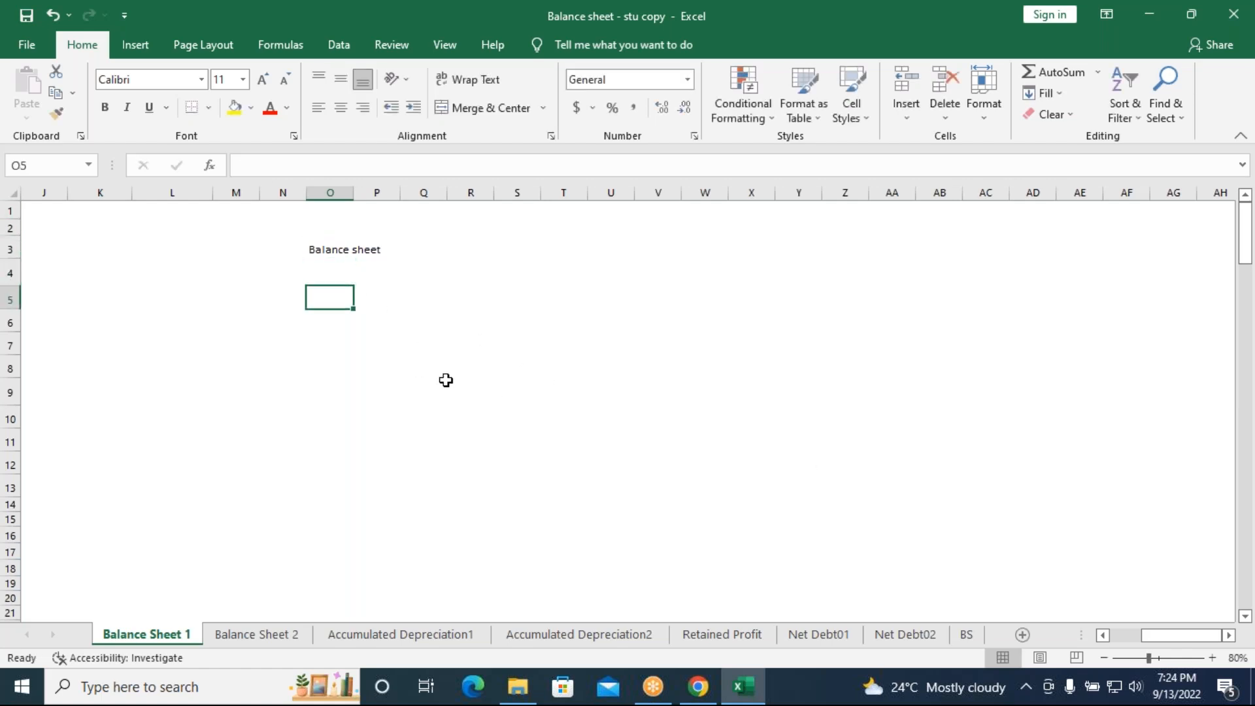
text(Formula)
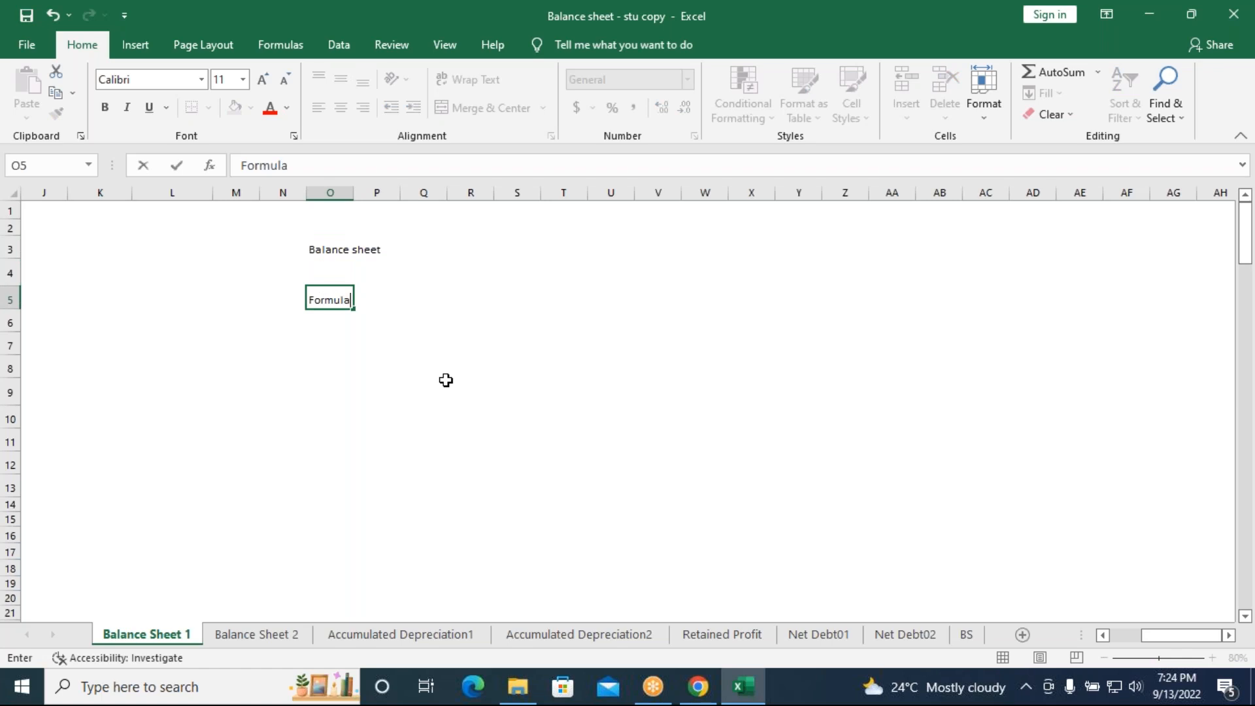
key(Return)
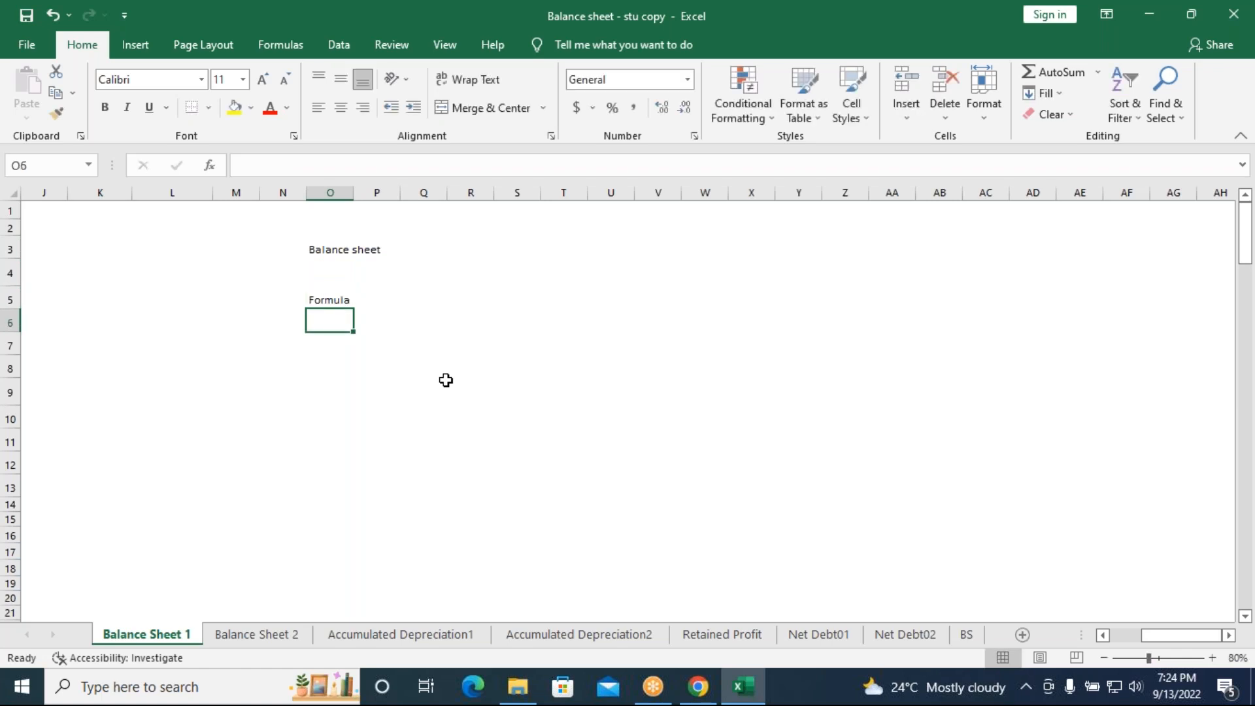
text(T)
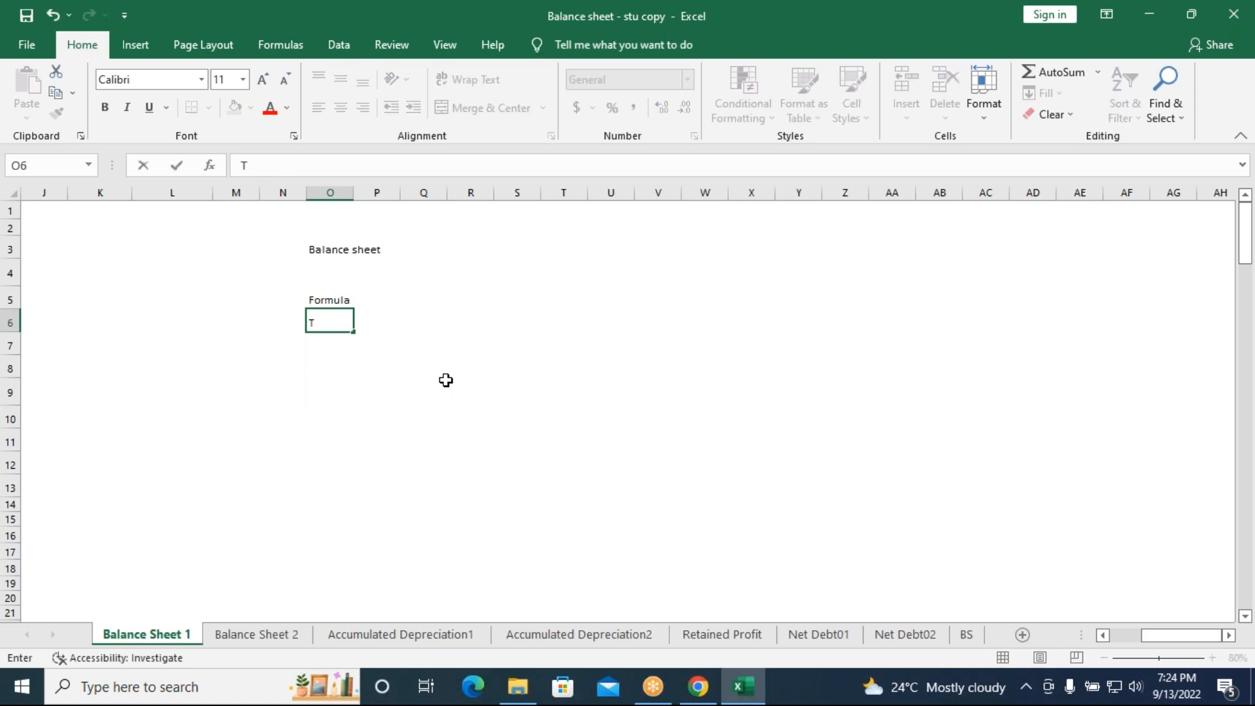
text(otal assets=)
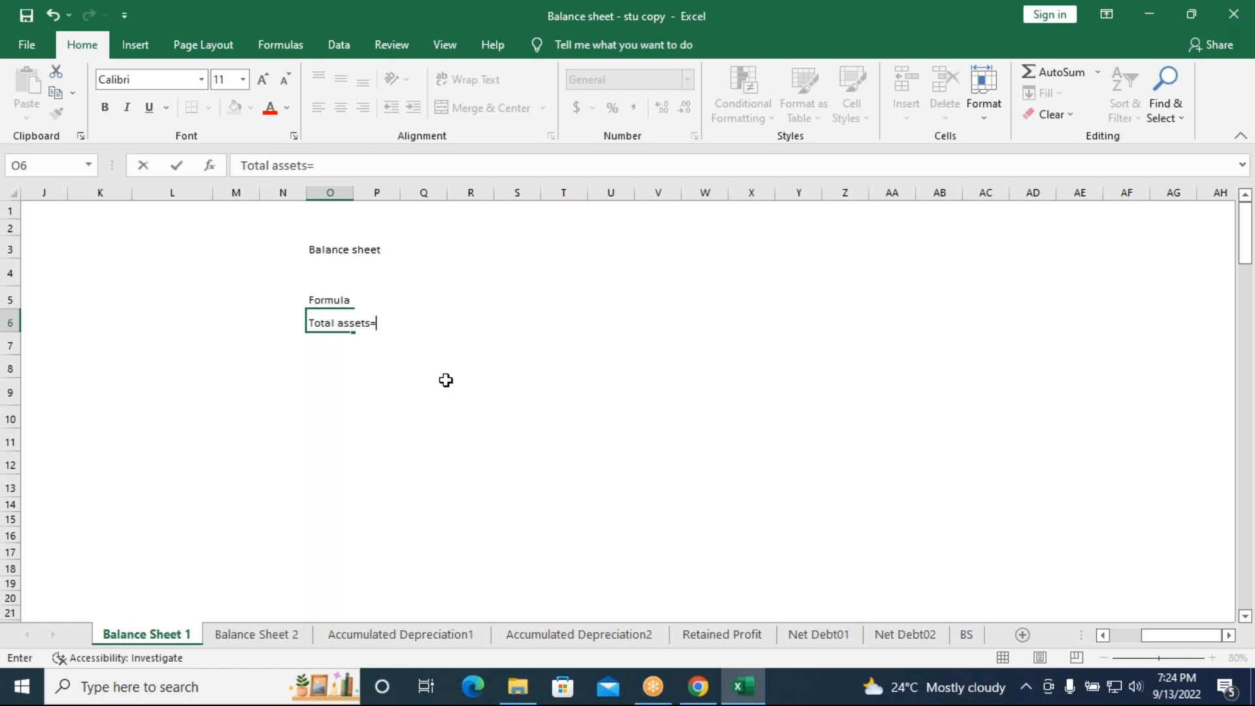
key(BackSpace)
text(= Total liabilities +)
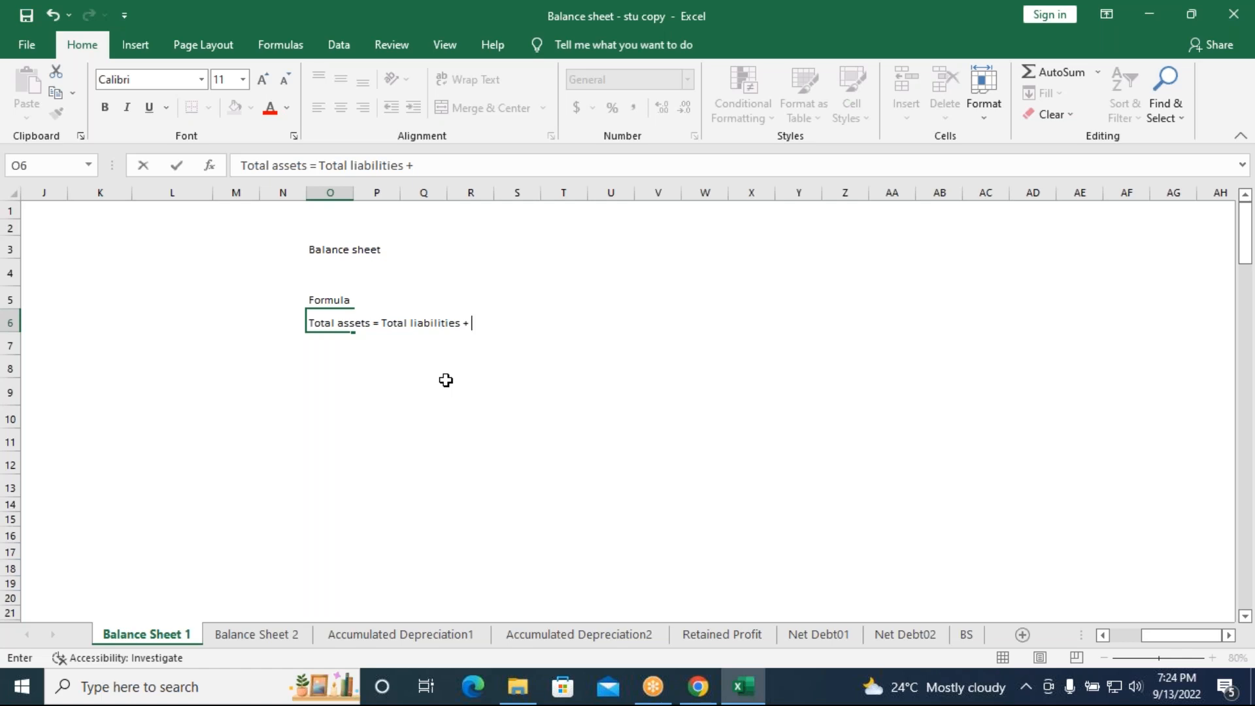
text( Owner's eqiuty ()
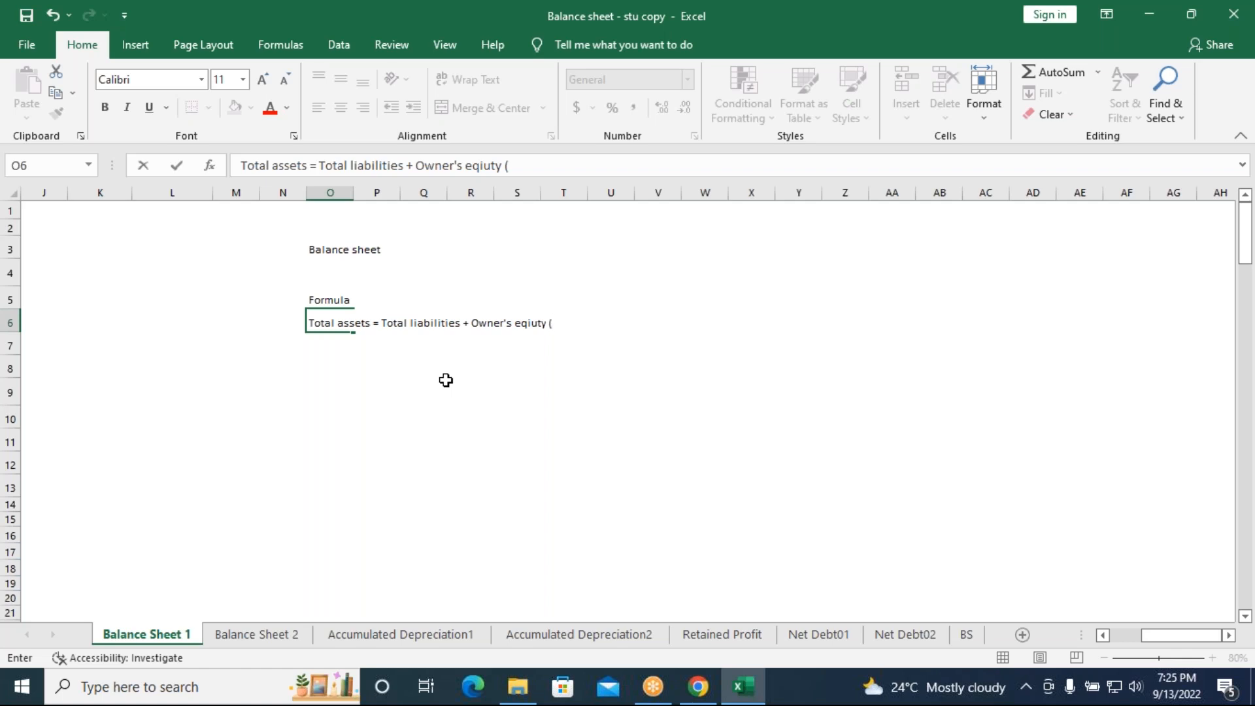
text(capital ))
- Enter the subheading "The 3 section in Balance sheet" in O8
click(352, 365)
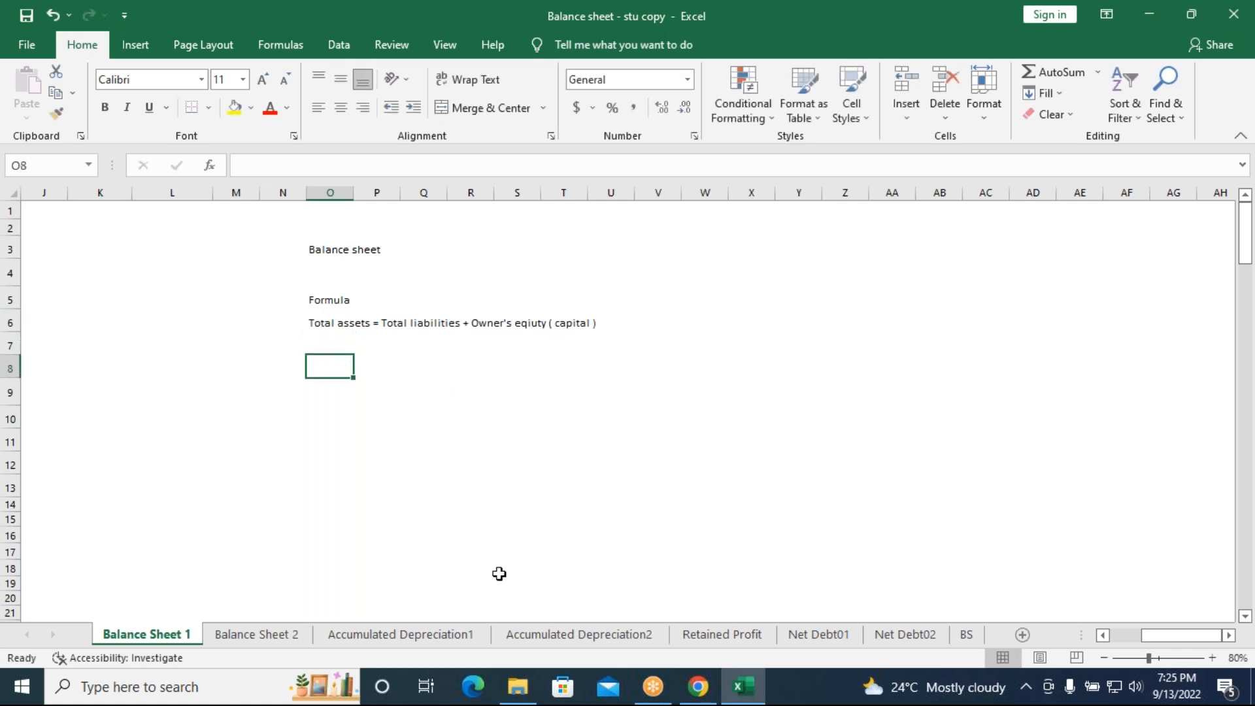
text(The 3)
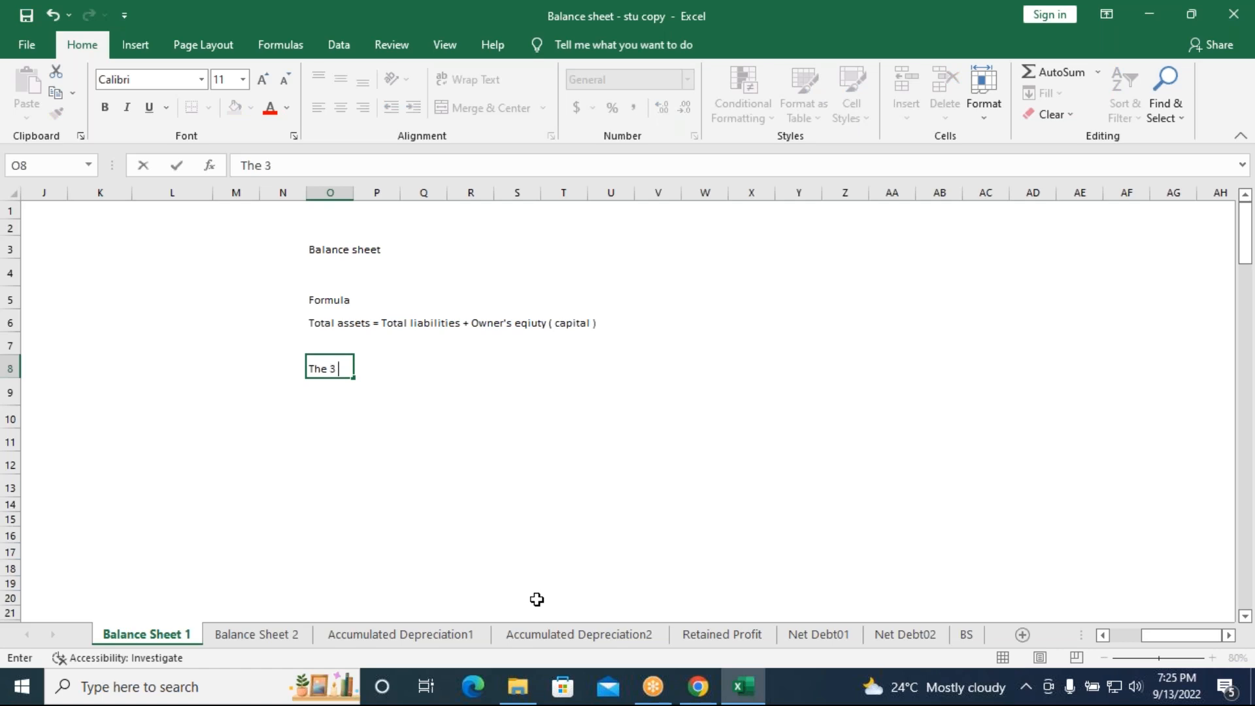
text( section in Balance sheet)
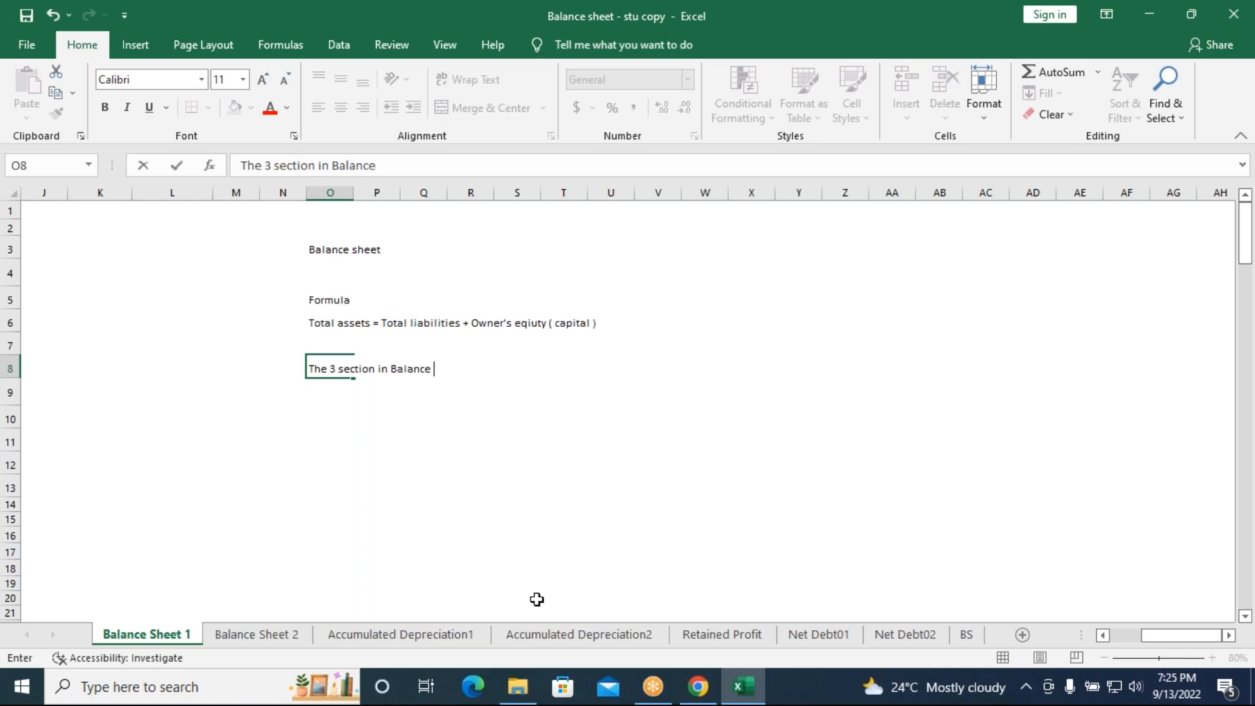
- Enter the section headings "Total assets" in O10, "Total liabilities" in R10 and "Share capital" in U10
click(340, 418)
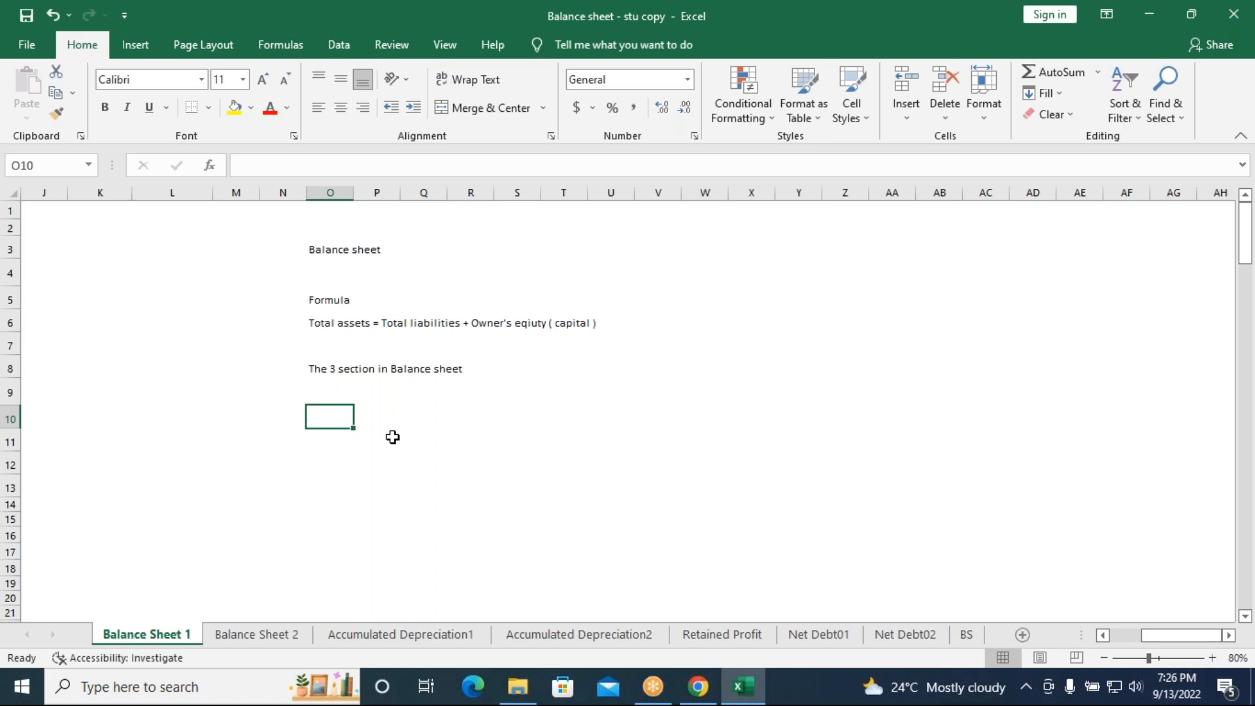
text(T)
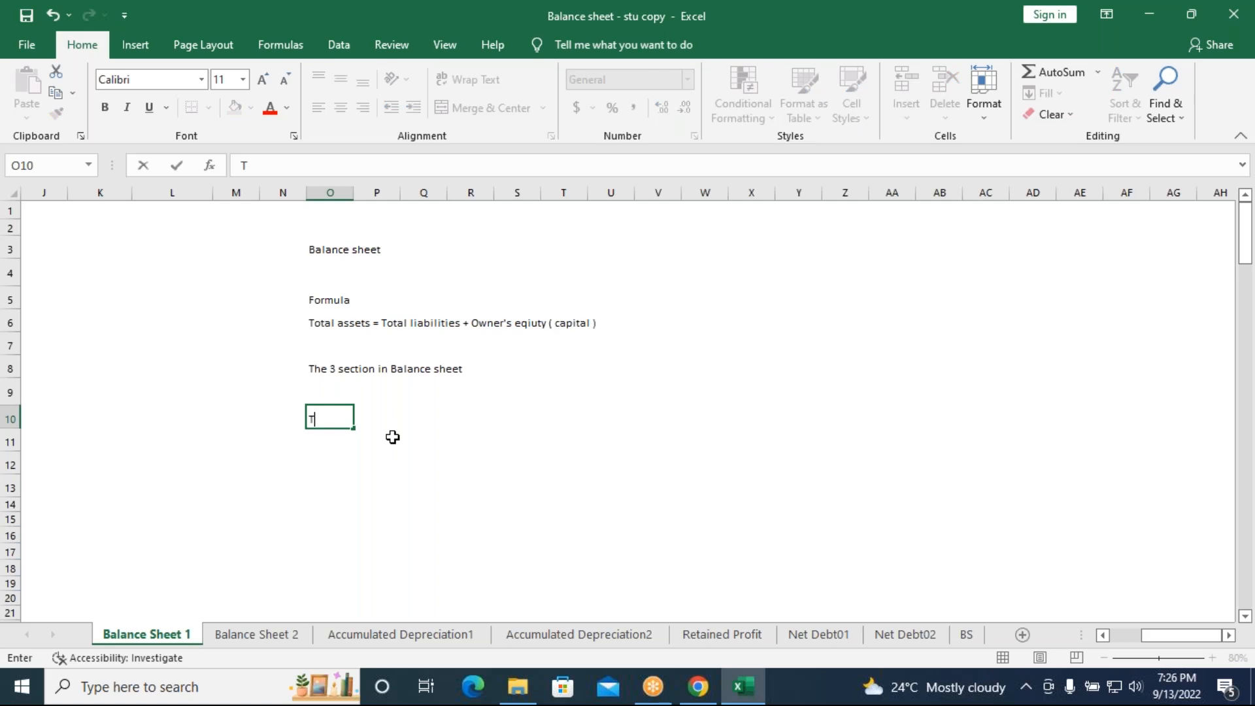
text(otal assets)
click(485, 425)
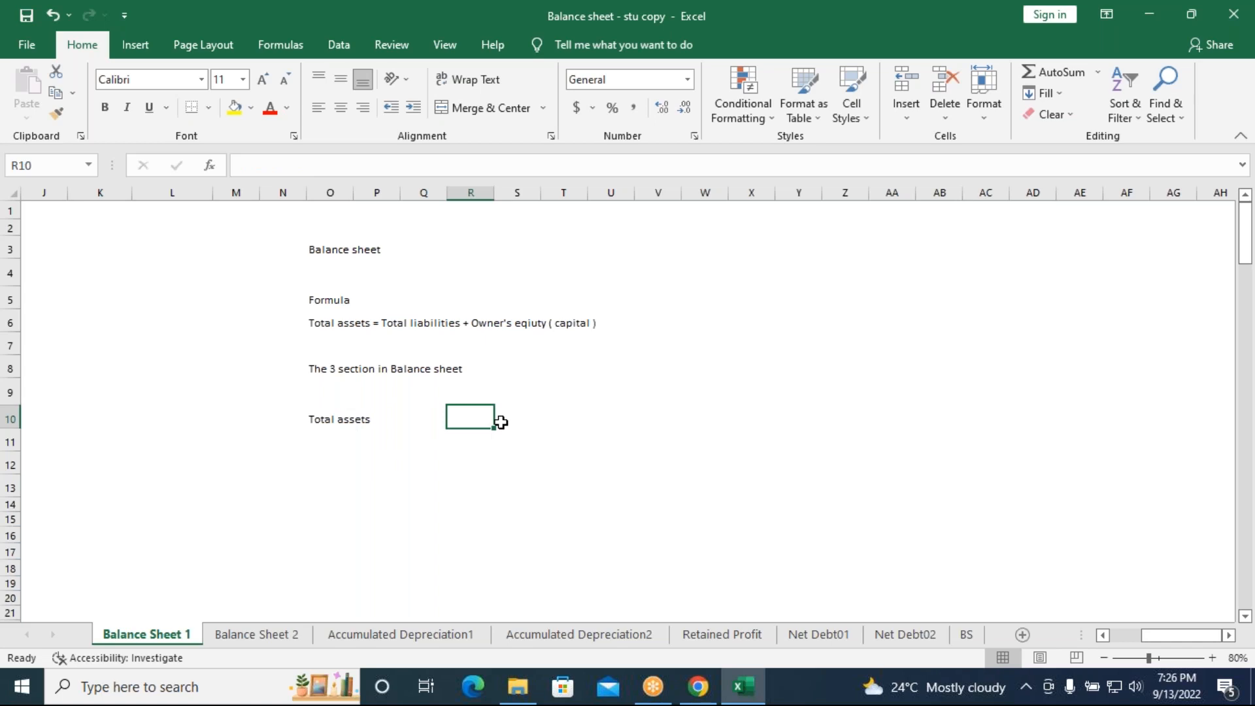
text(Total )
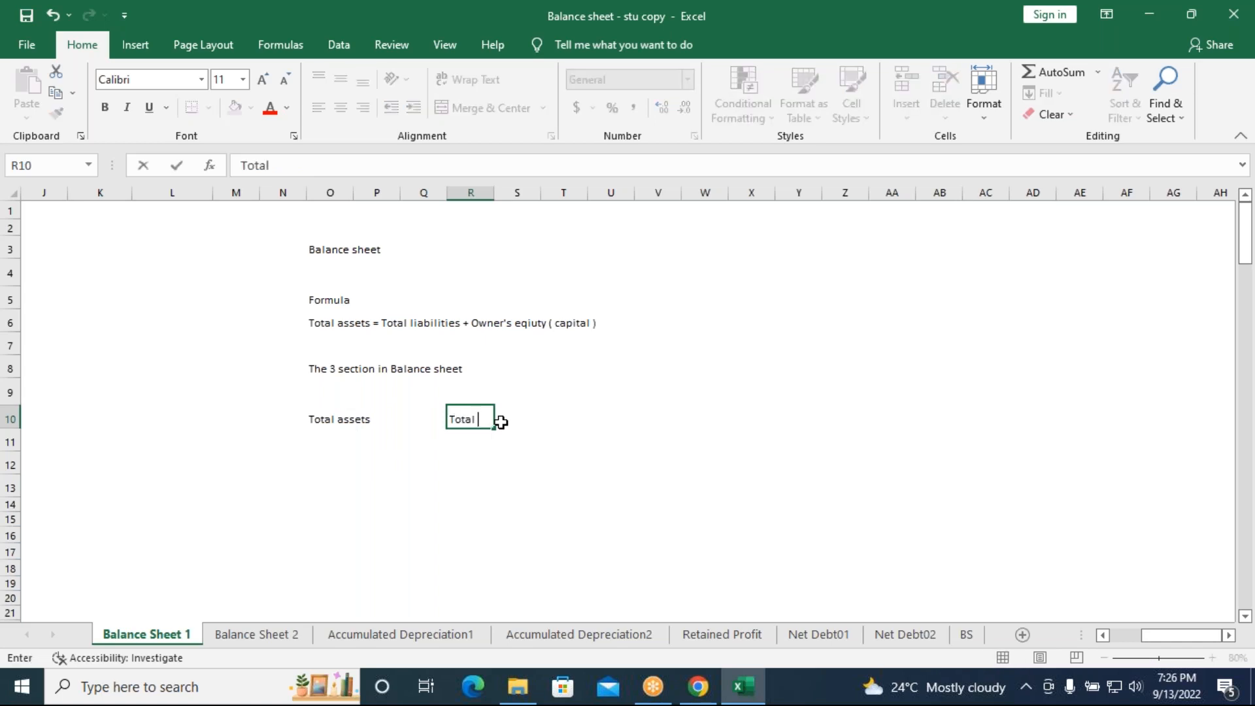
text(liabilities)
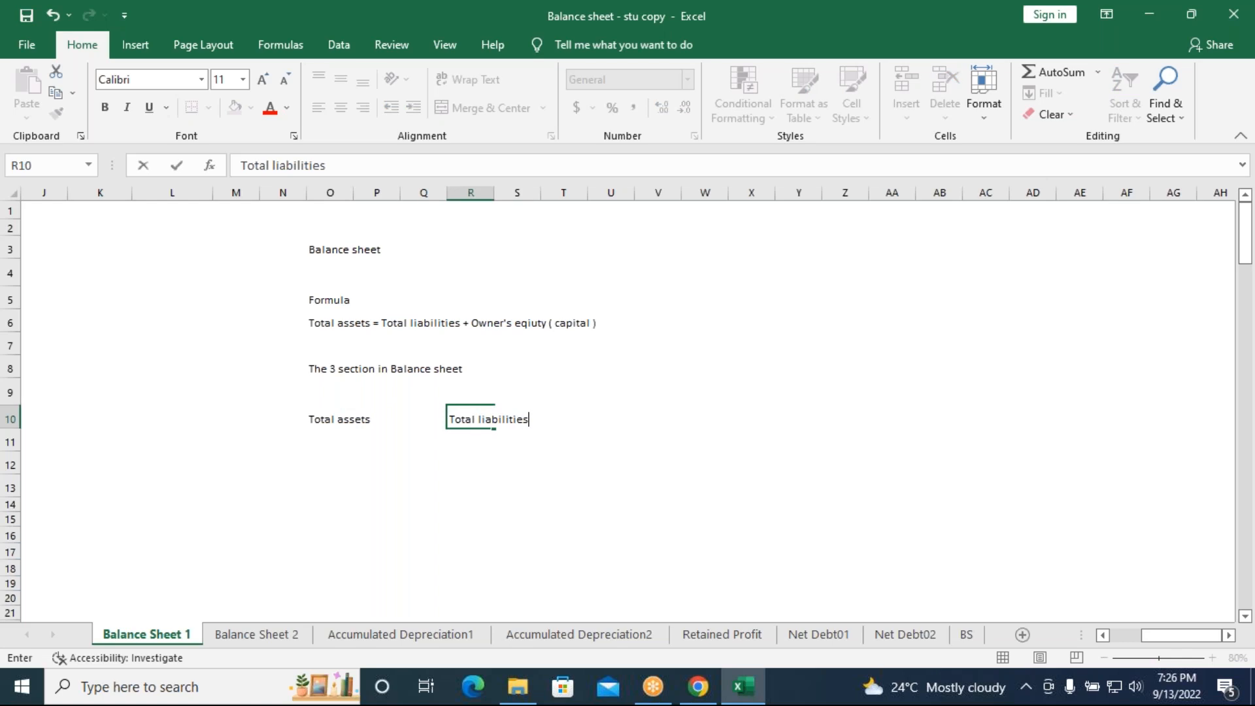
click(614, 416)
text(S)
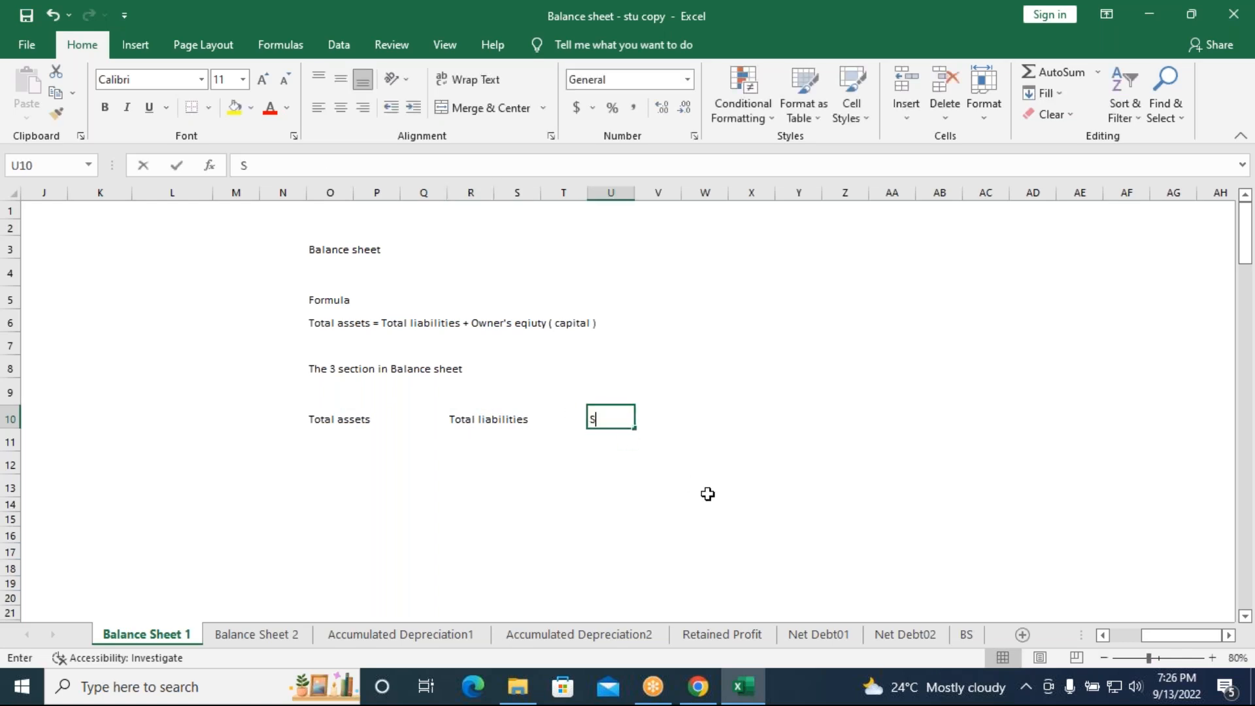
text(hare)
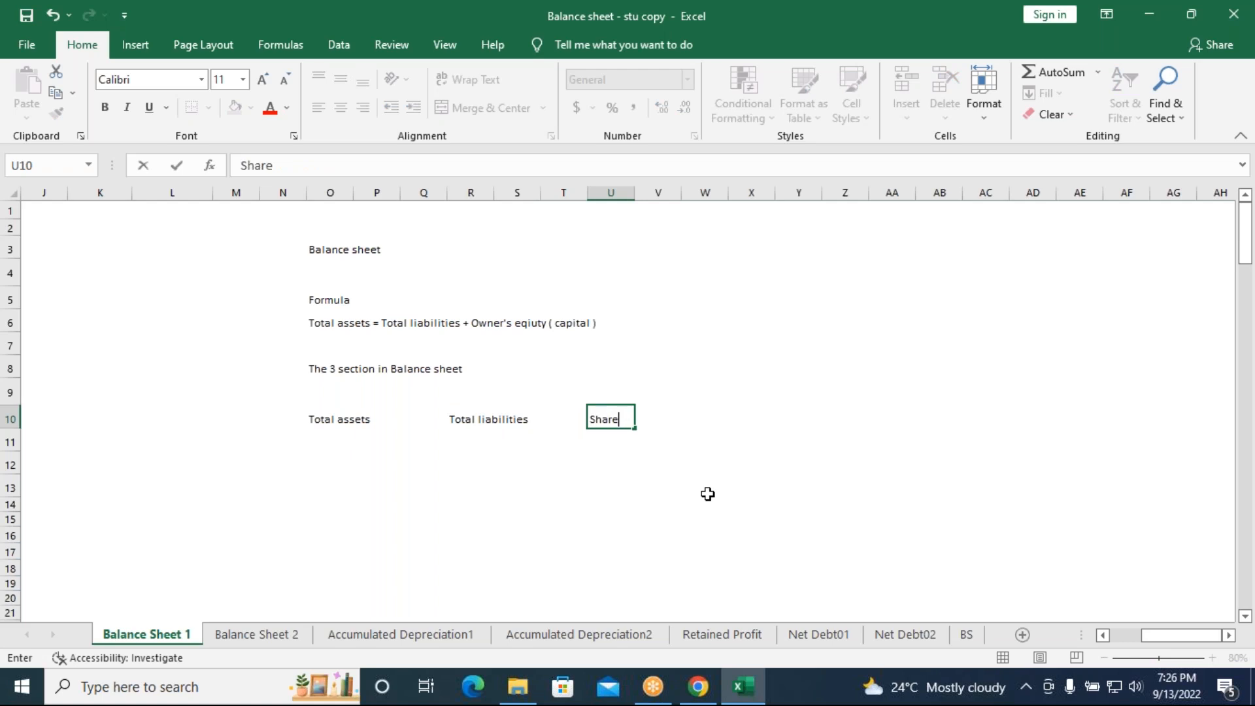
text( capital)
- Widen column O and enter "Fixed assets" in O11 and "Current assets" in O14
click(327, 450)
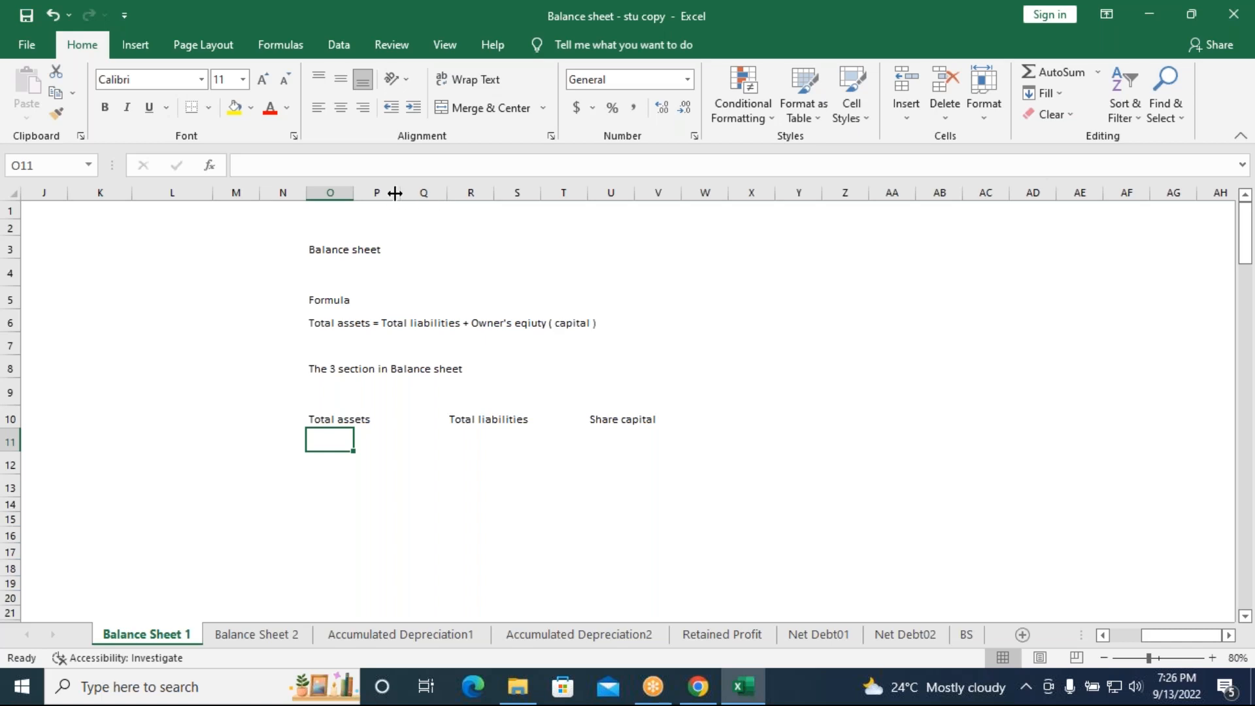
drag(353, 191, 410, 191)
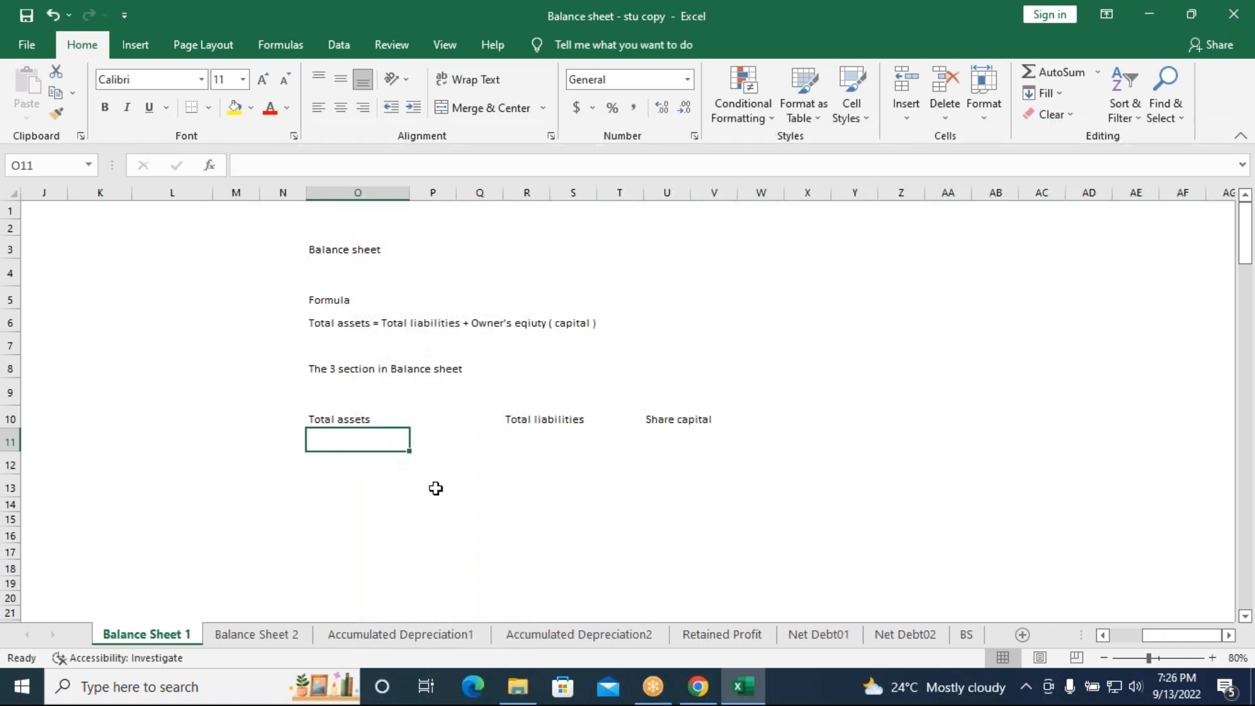
text(Fixe)
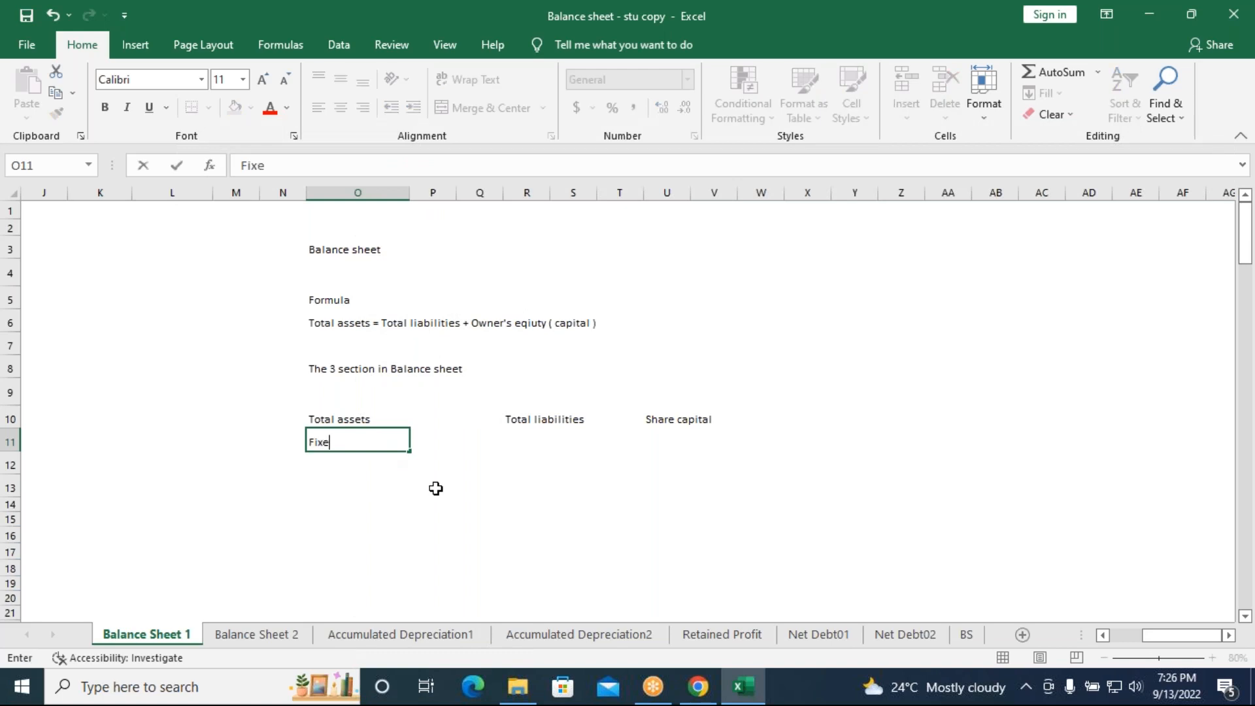
text(d assets)
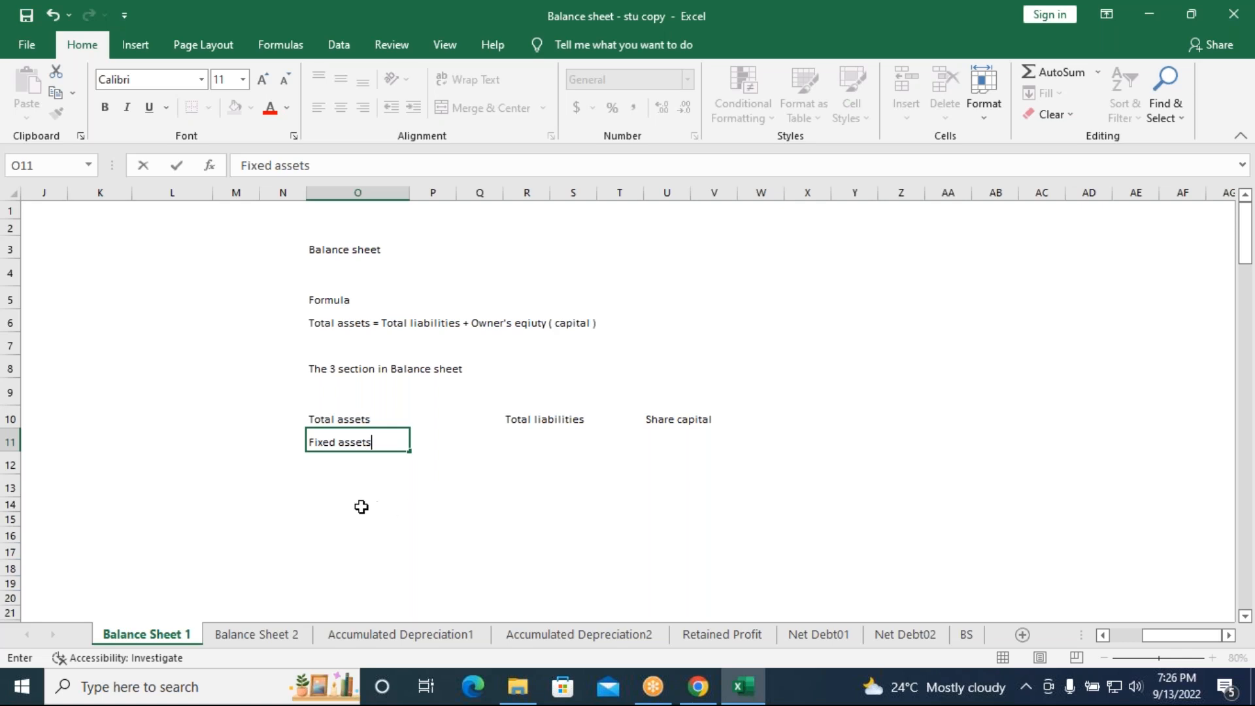
click(336, 506)
text(C)
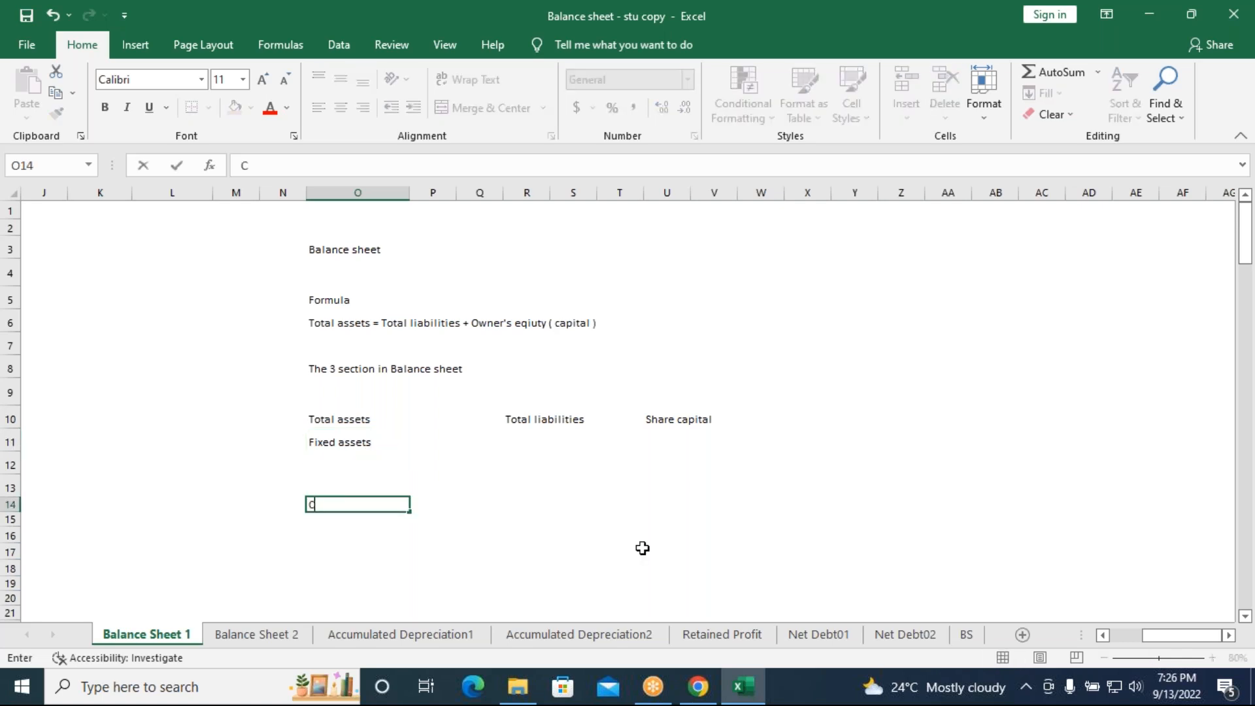
text(urrent assets)
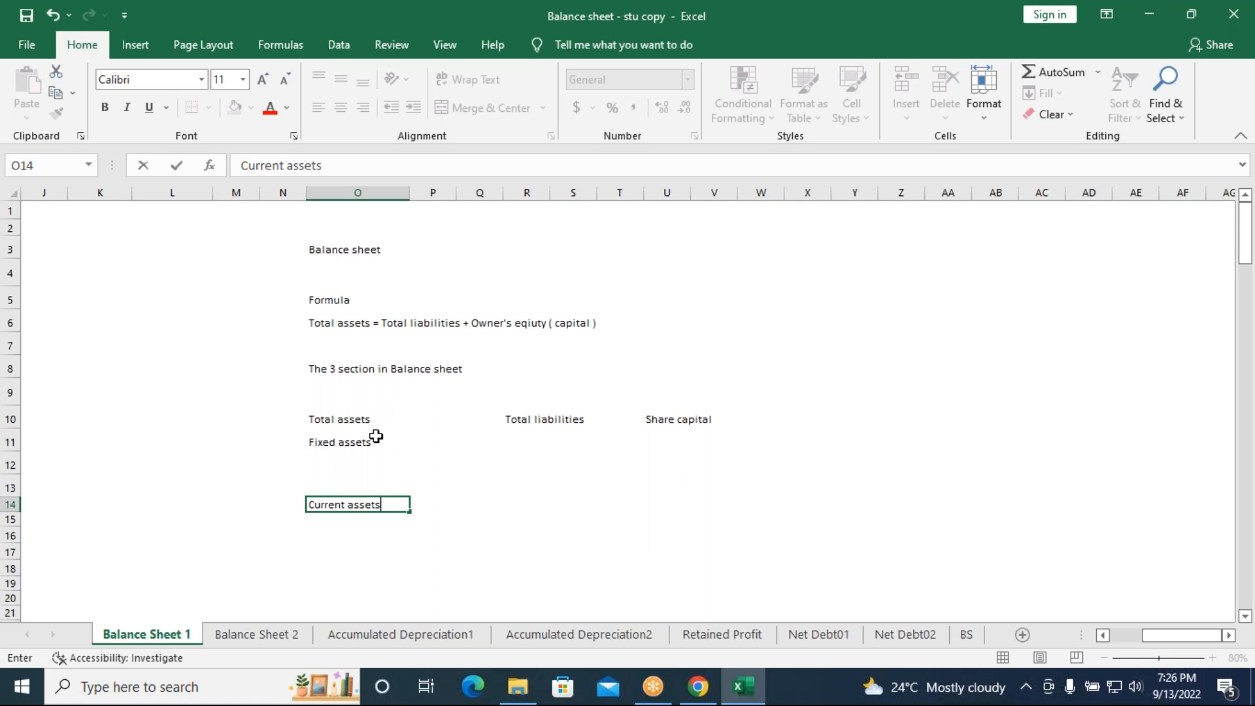
- Widen column O further and extend the O10 heading to "Total assets - anything that helps me to make money"
click(343, 460)
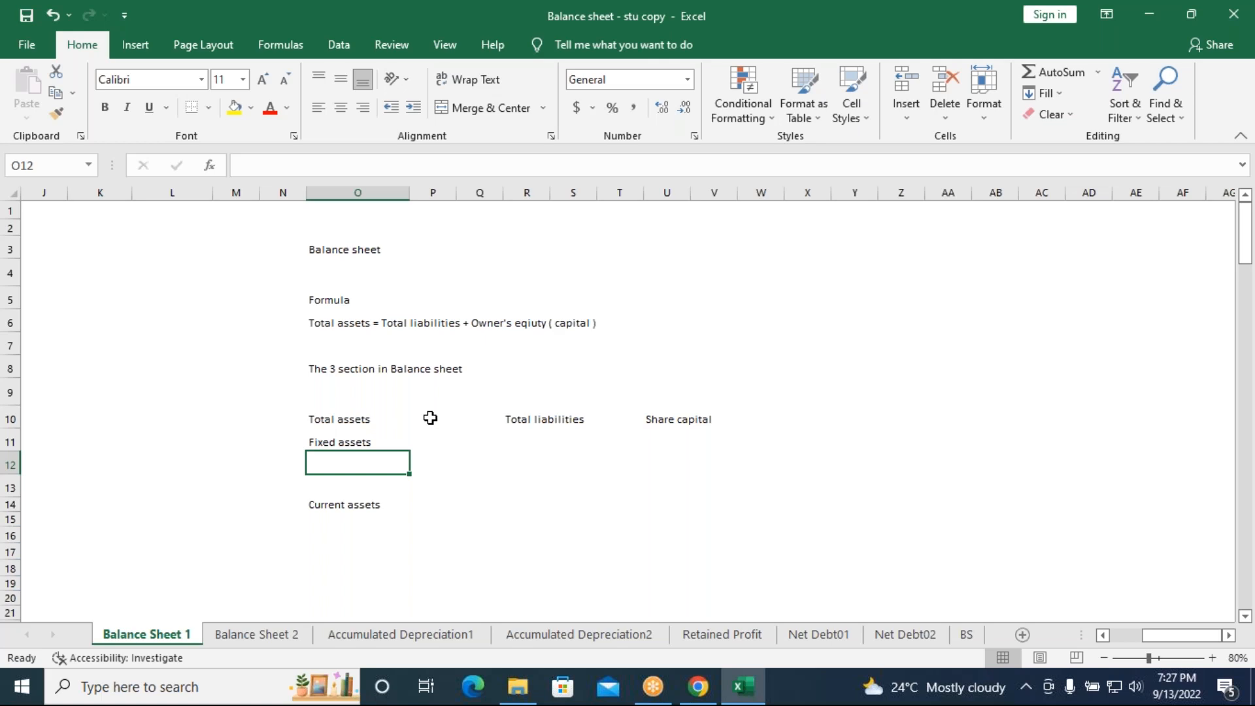
click(359, 435)
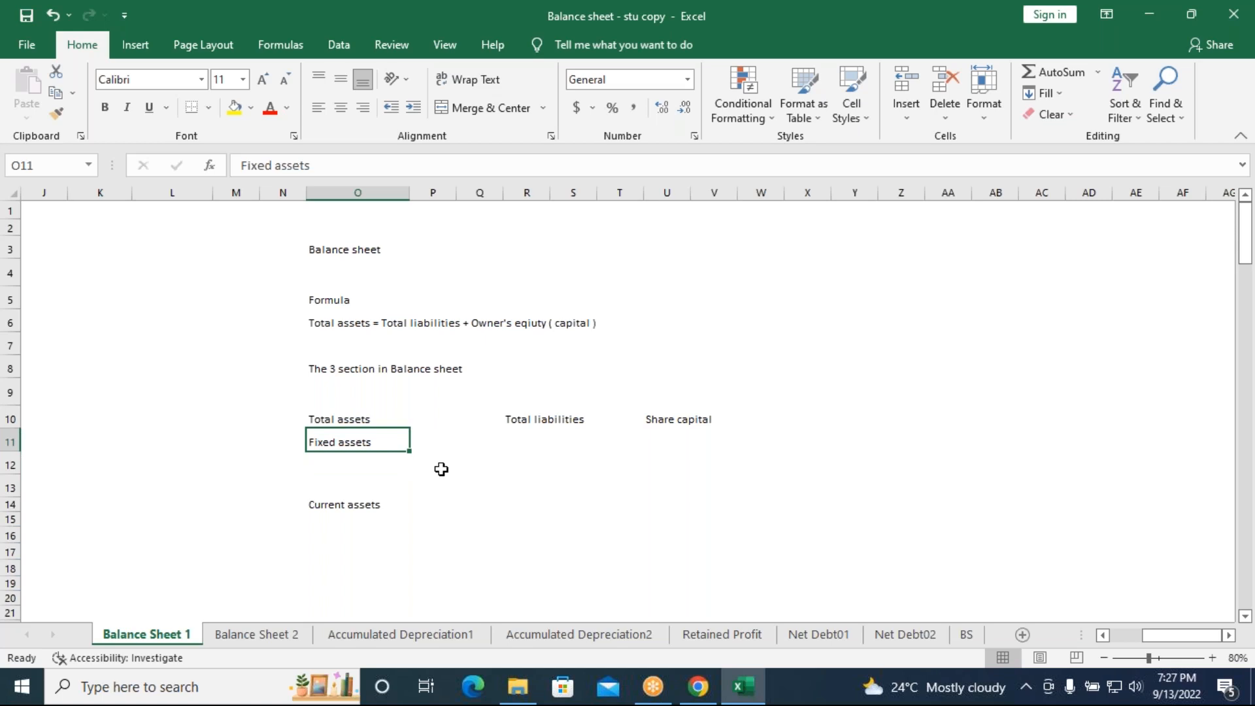
click(394, 418)
drag(410, 193, 498, 192)
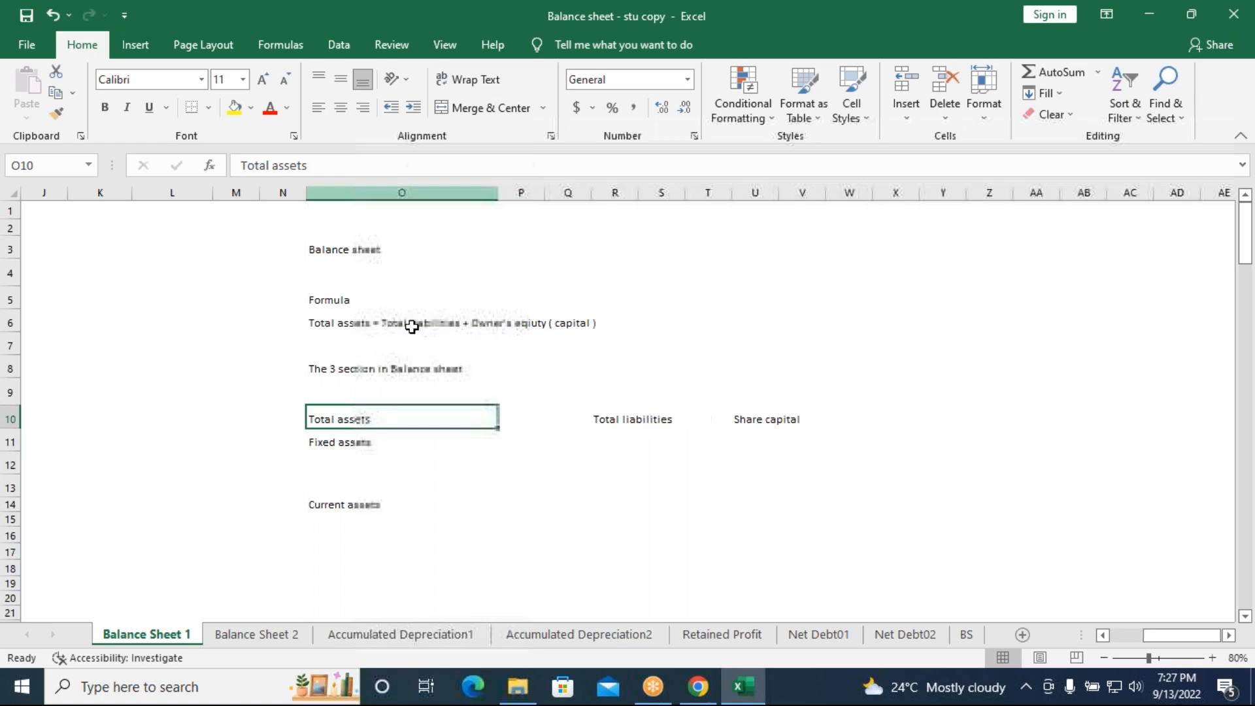
double_click(395, 417)
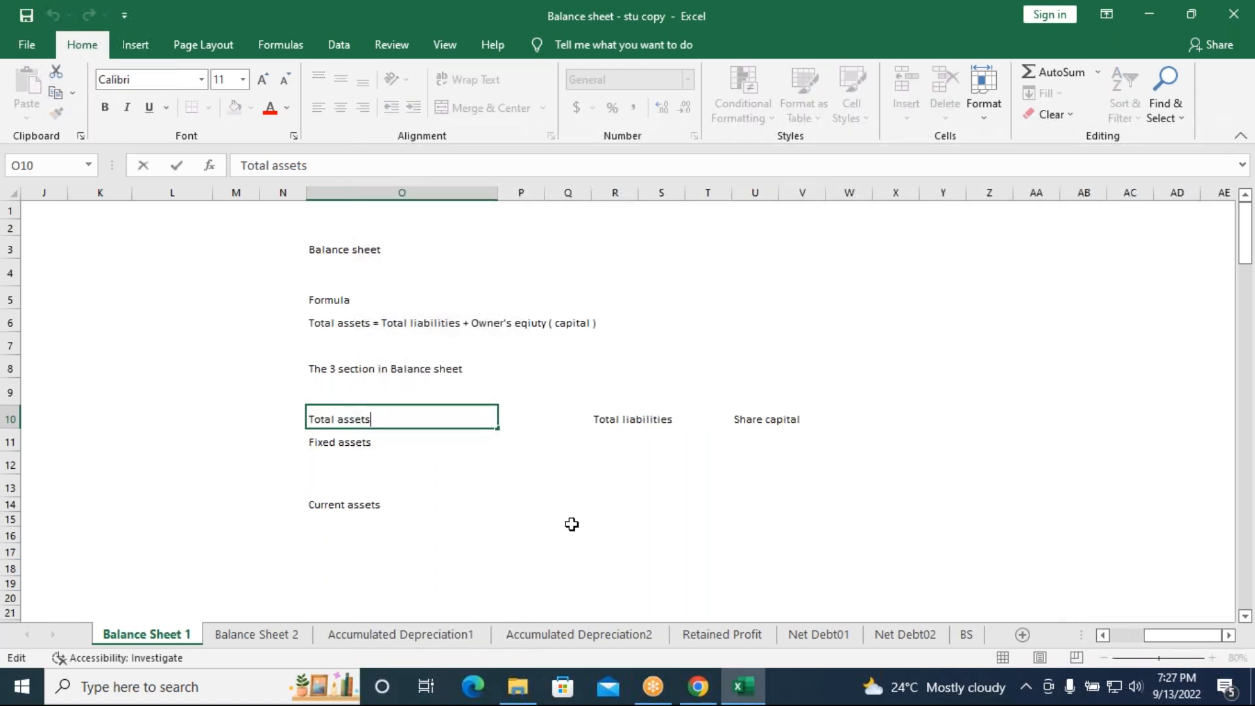
text(=)
key(BackSpace)
text(- anything)
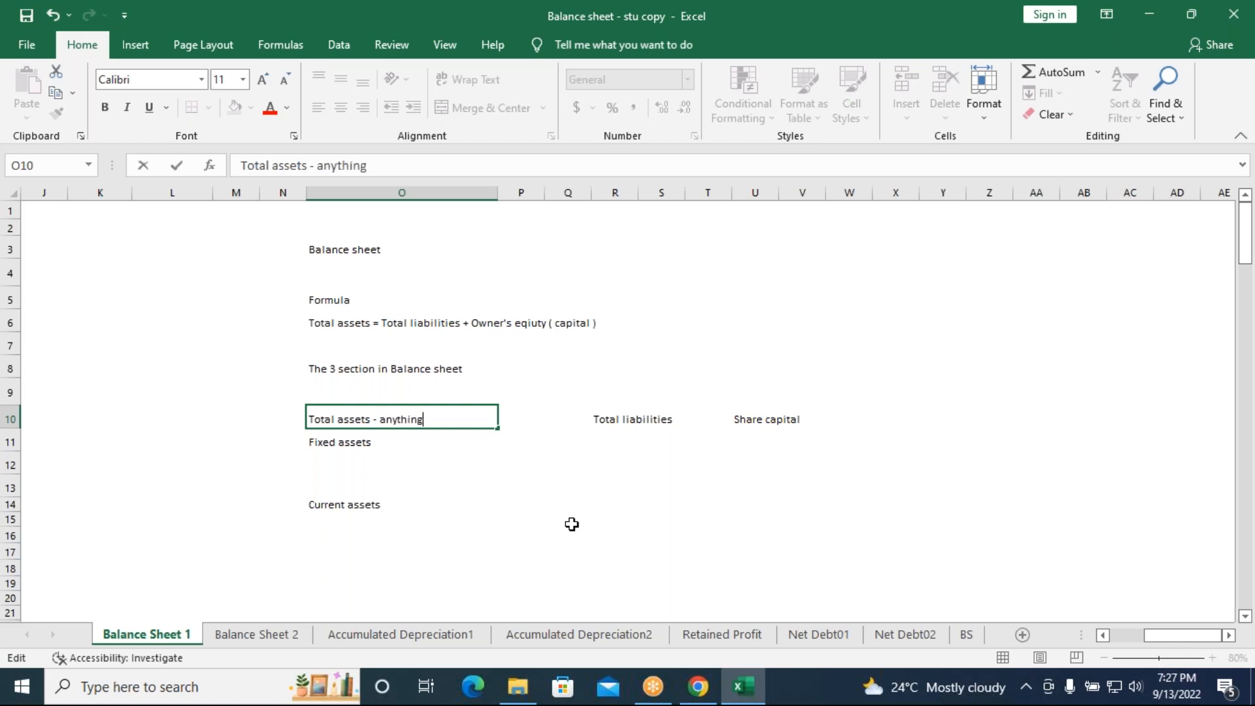
text( that helps me to ma)
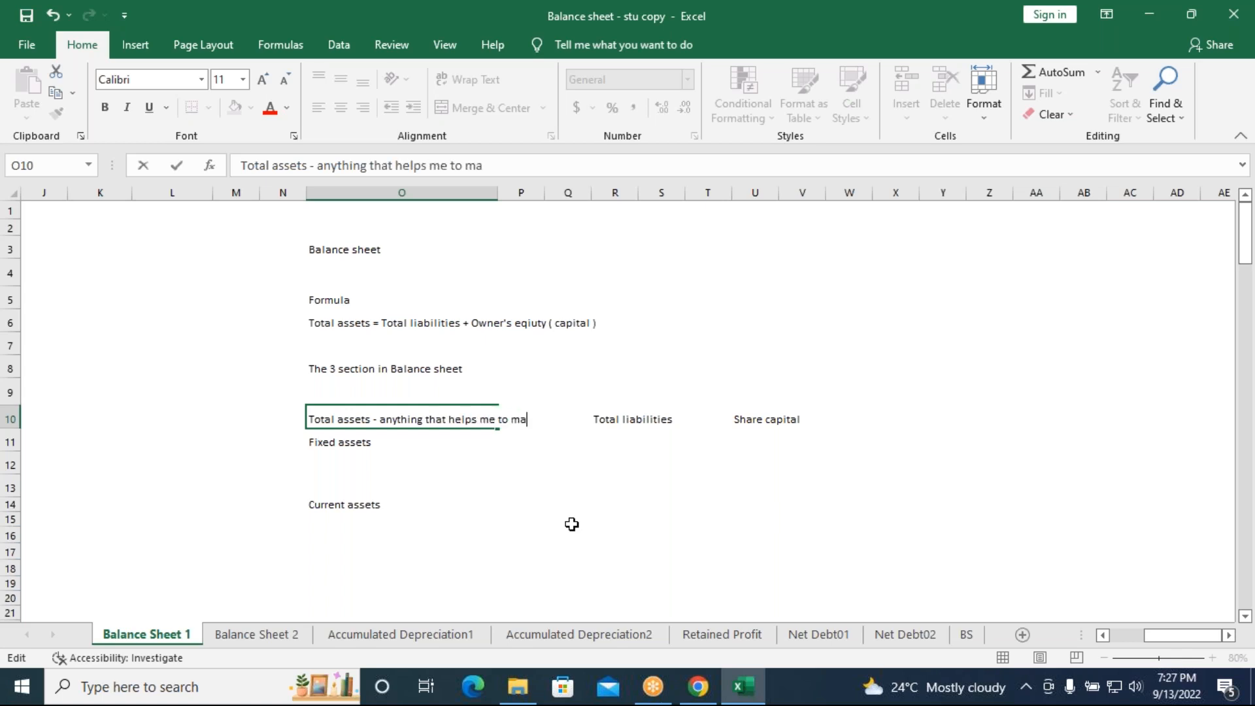
text(k e money)
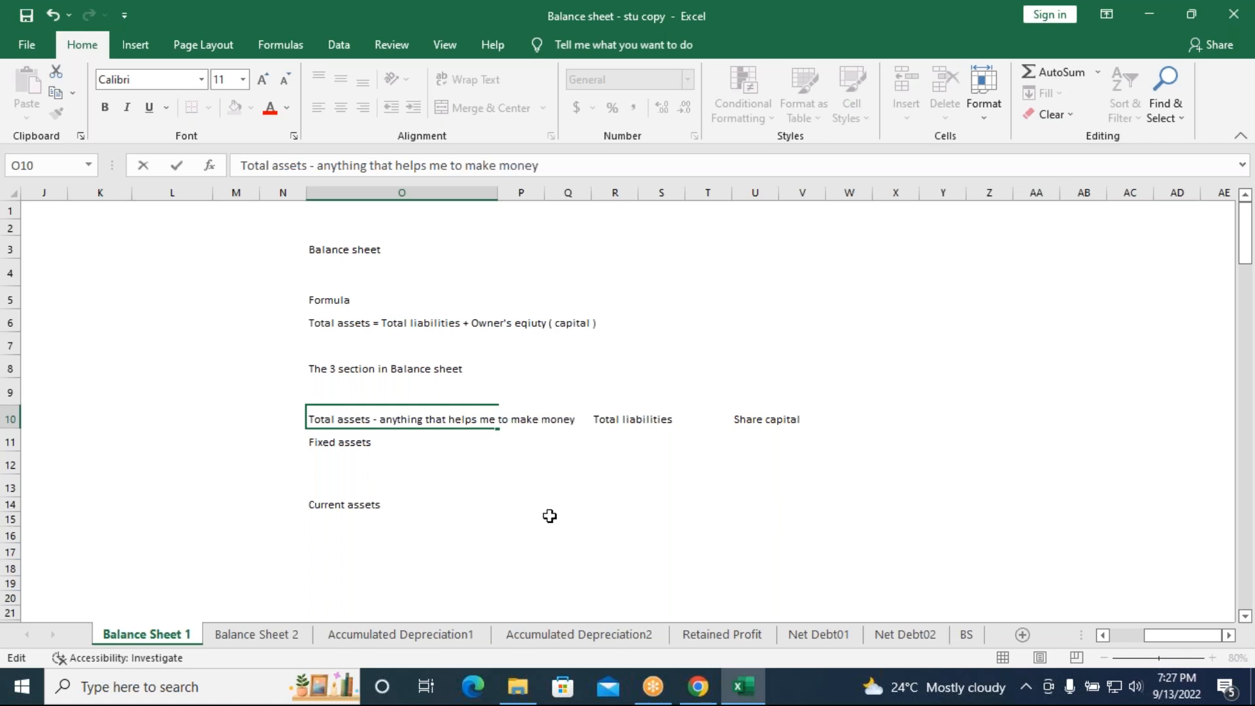
- Enter the fixed assets example "ex: land building machinary" in O12
click(343, 472)
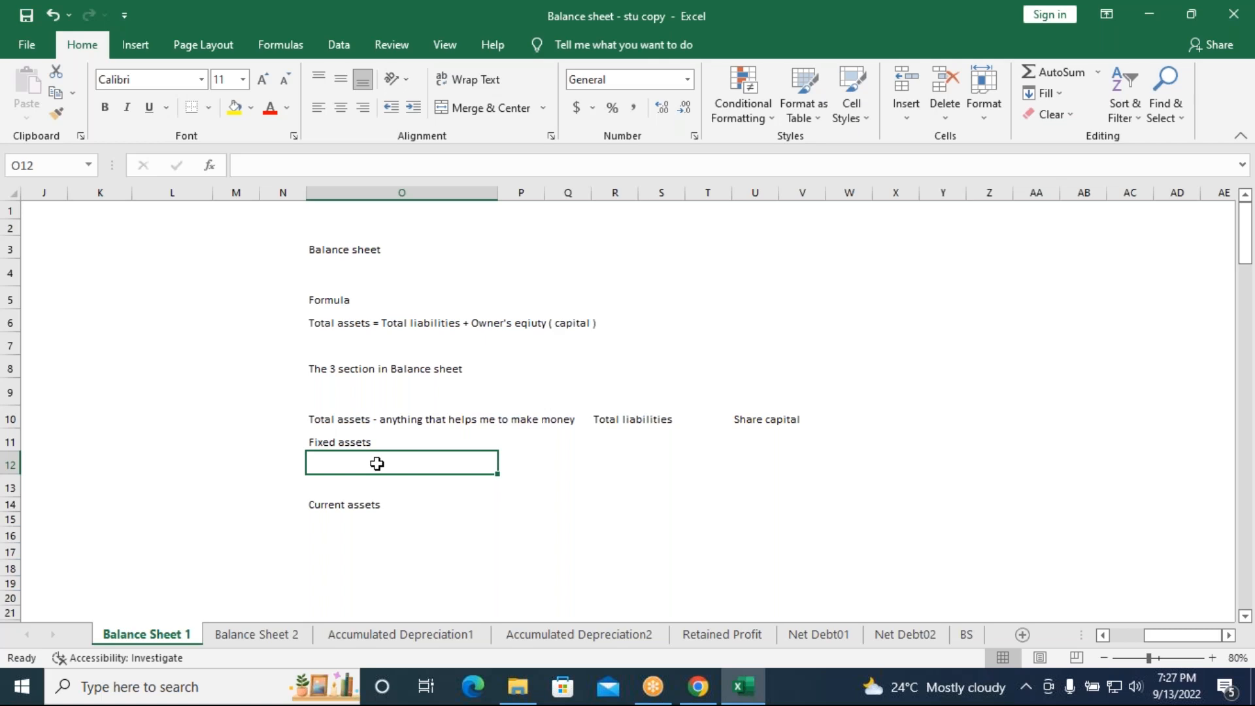
text(ex)
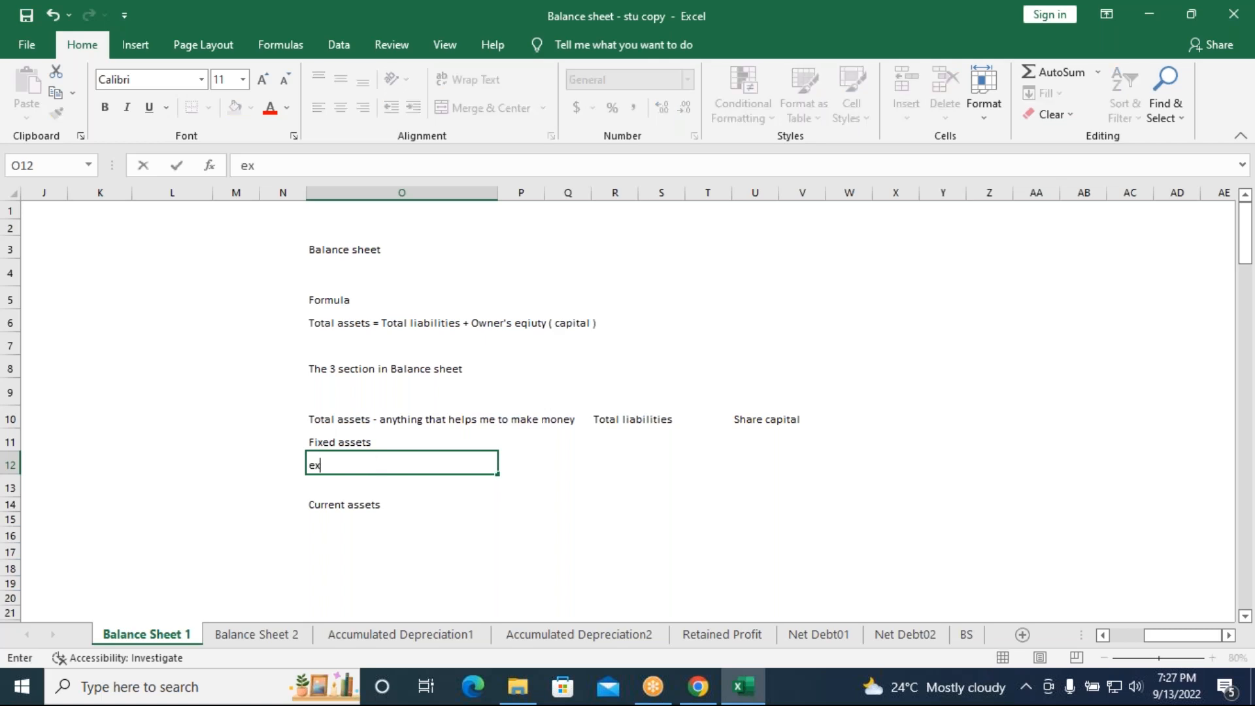
text(: land building )
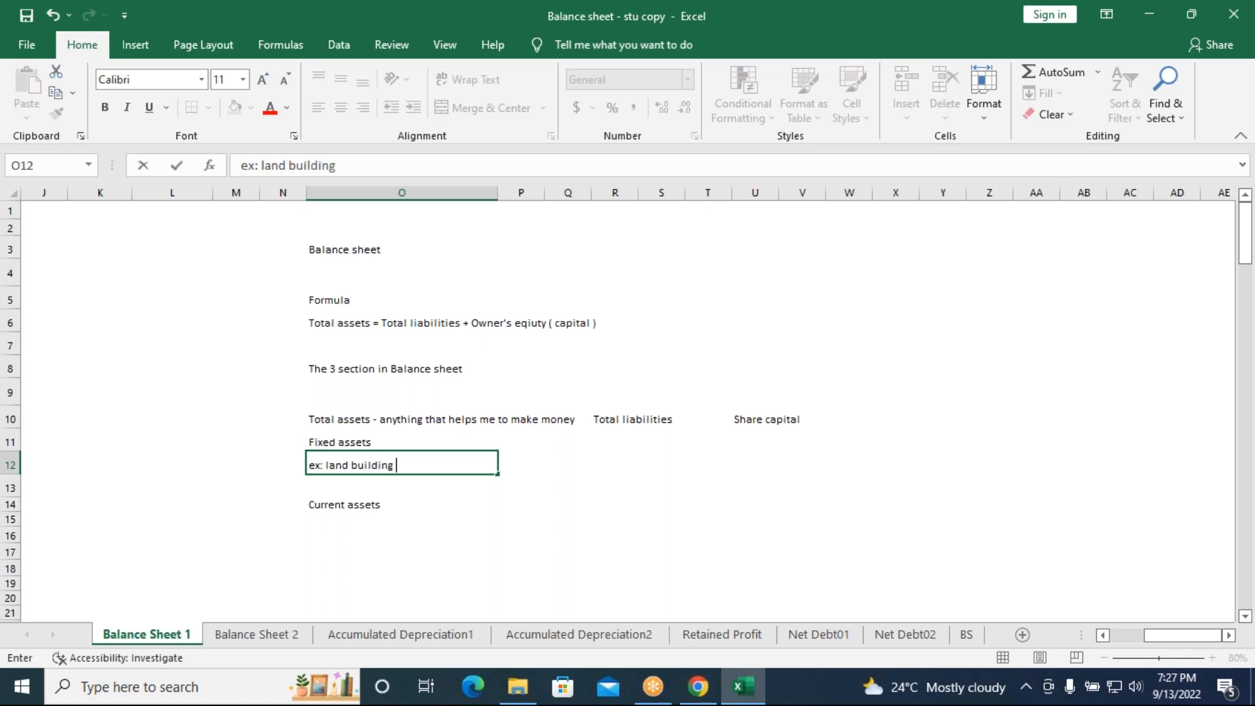
text(machinary)
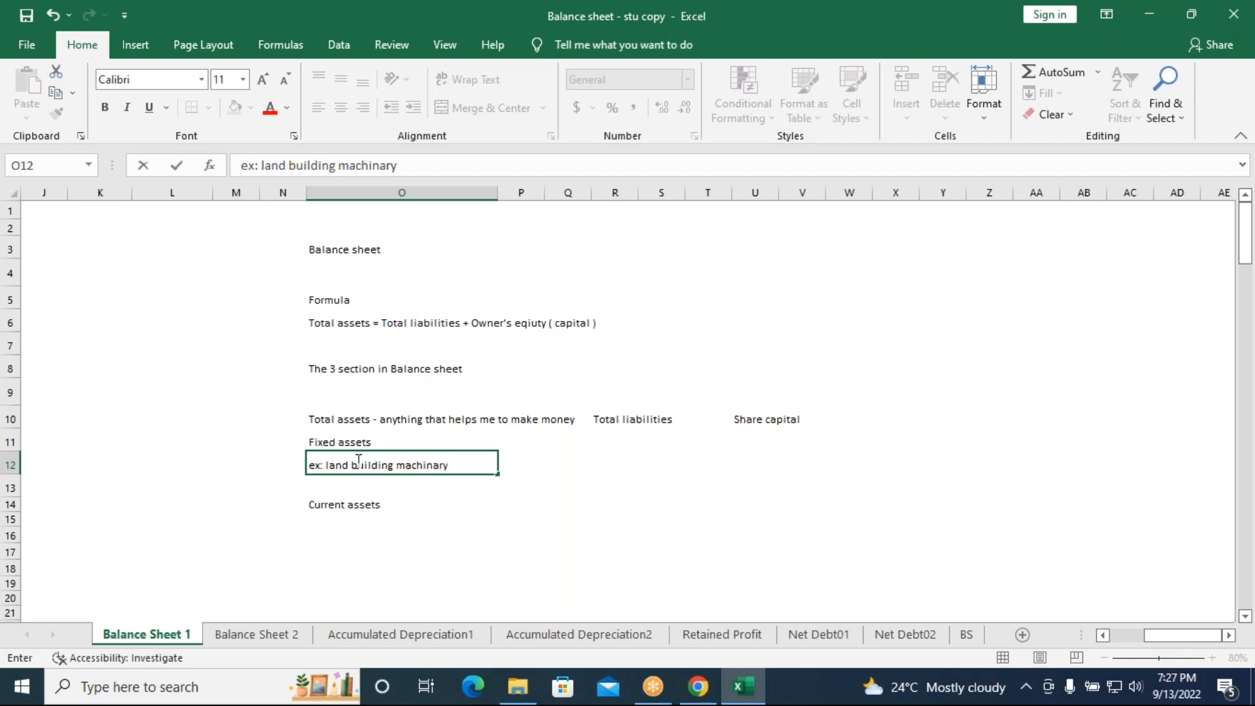
click(1011, 696)
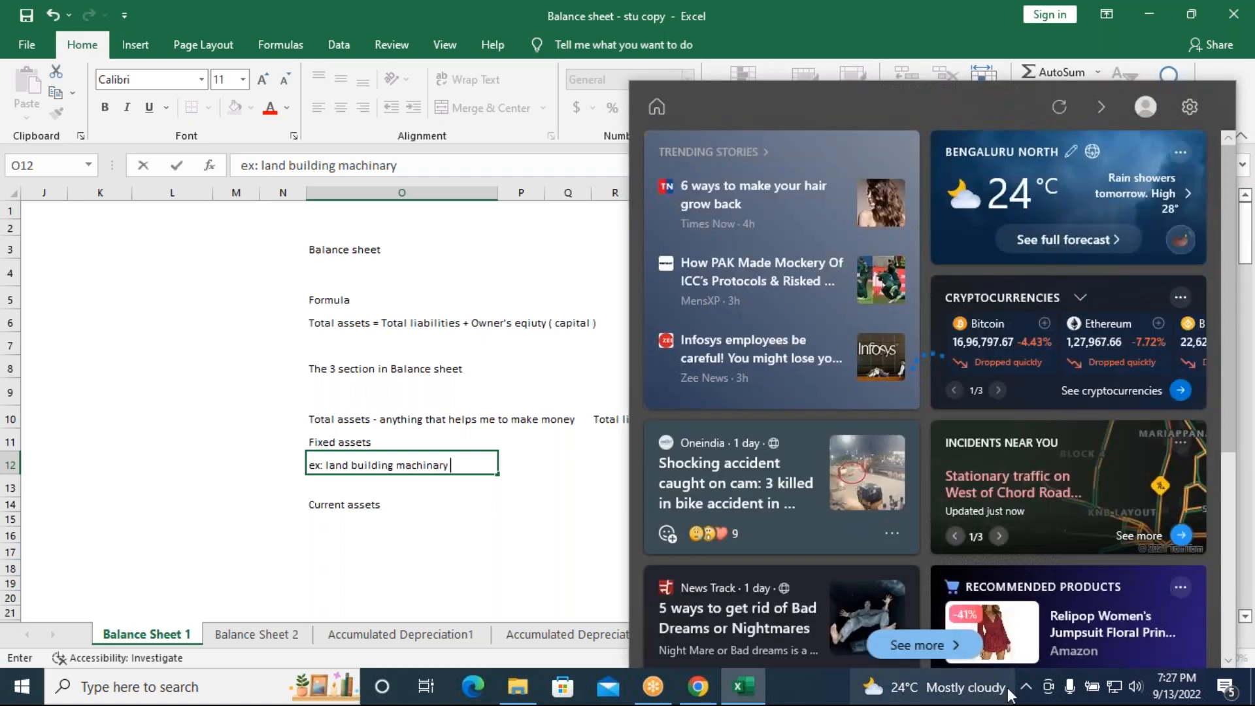
click(793, 190)
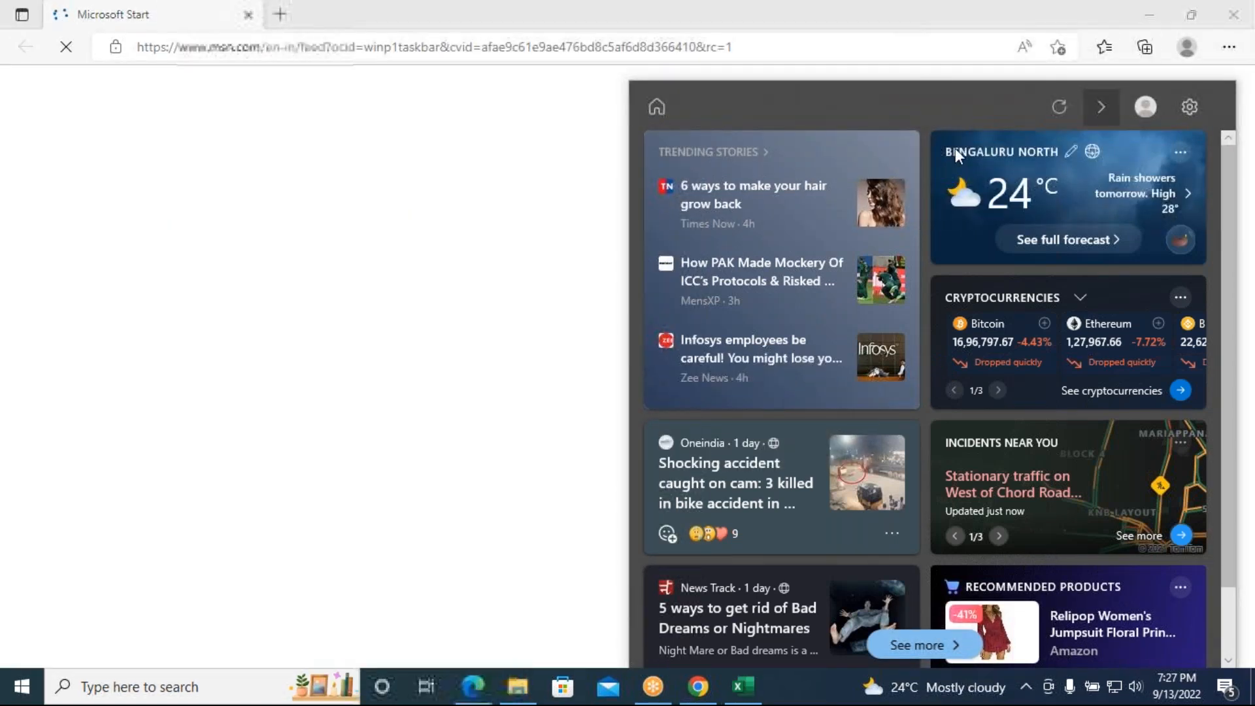
click(1234, 15)
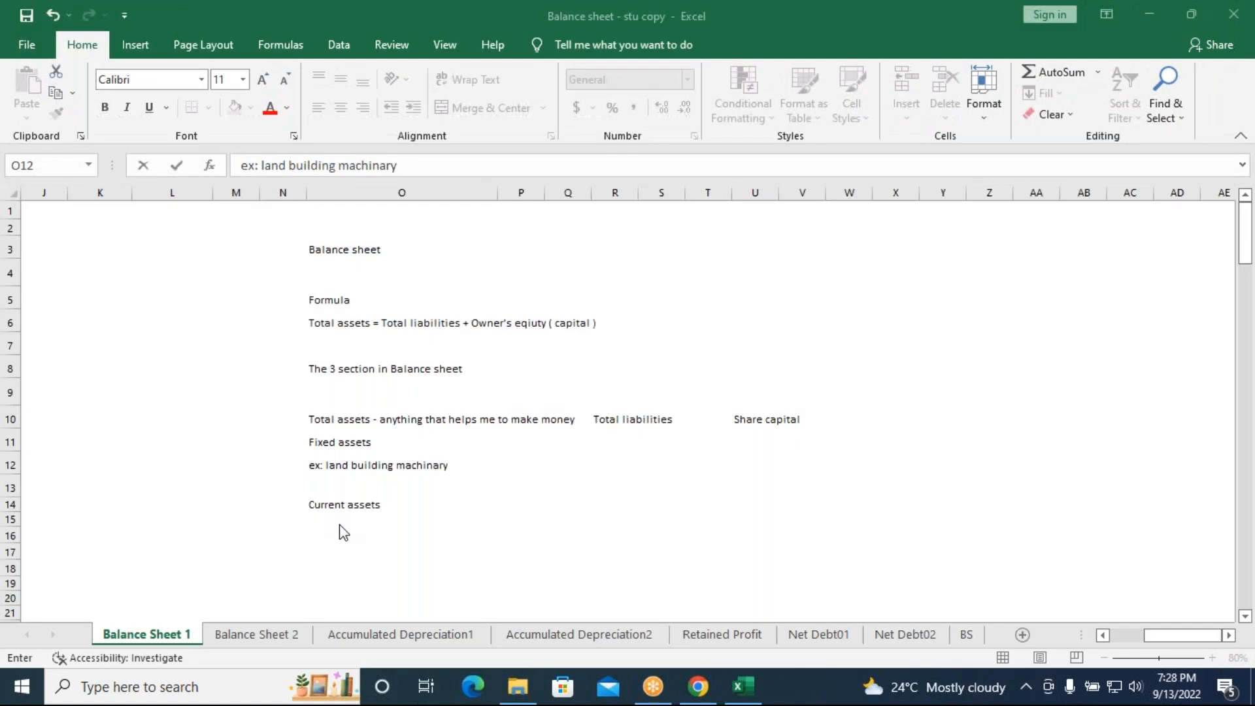
click(462, 472)
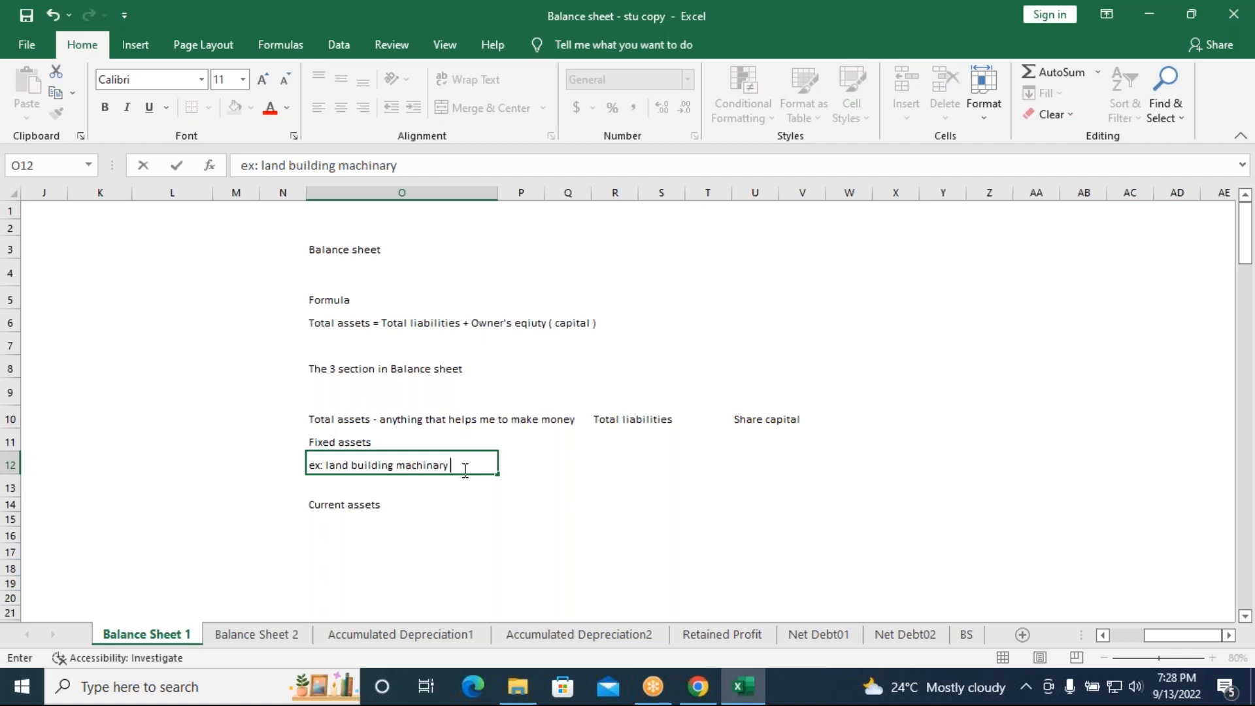
- Enter "Tangilble & Intangible" in O13 under the fixed assets example
click(362, 484)
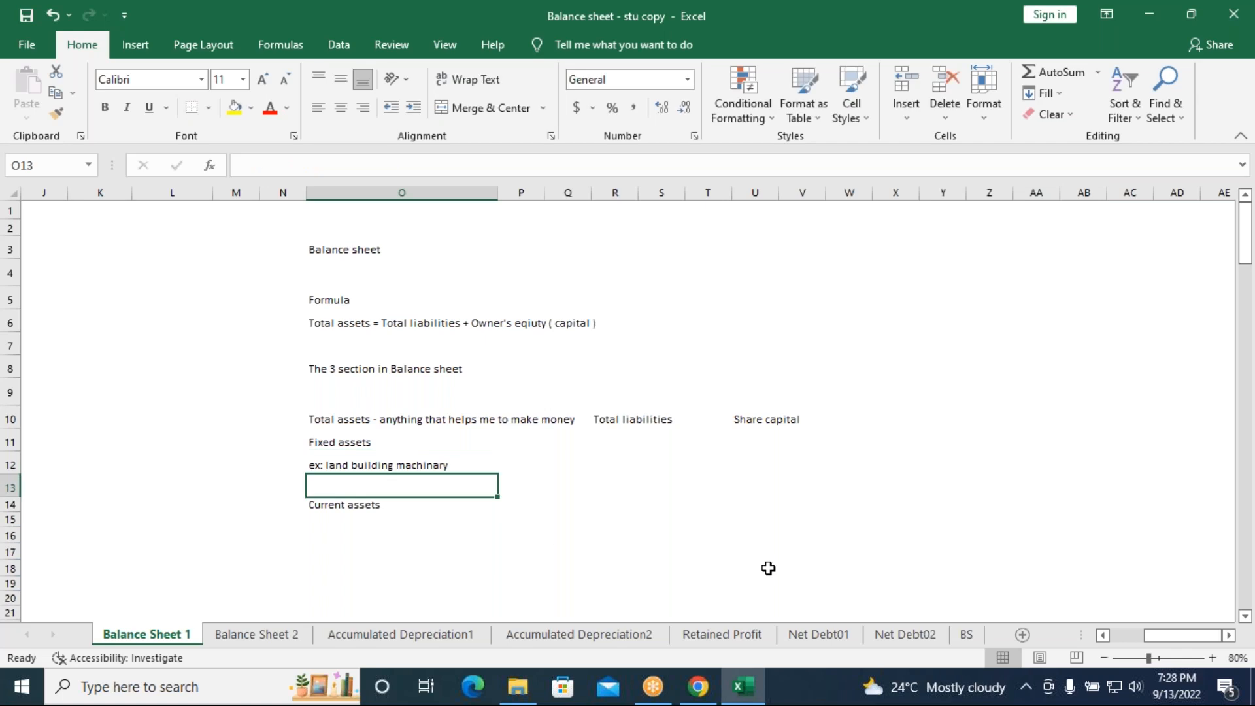
text(T)
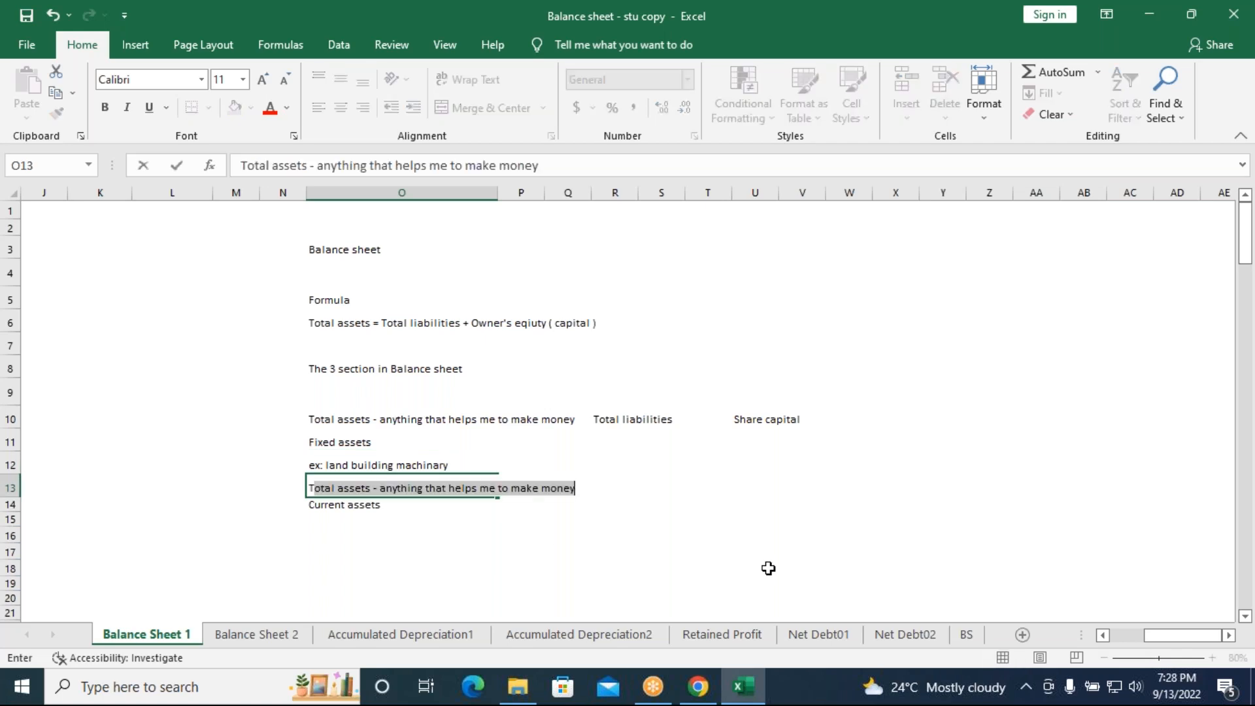
text(angilbe)
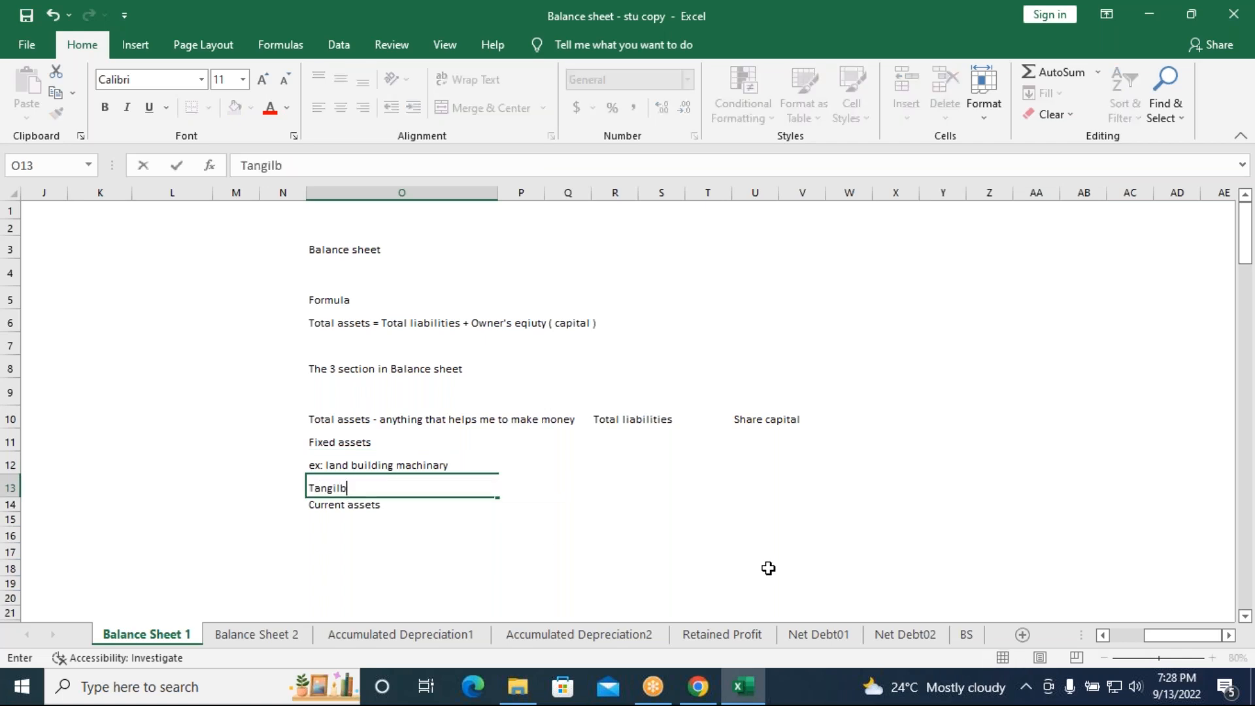
key(BackSpace)
text(le & Intand)
key(BackSpace)
text(gible)
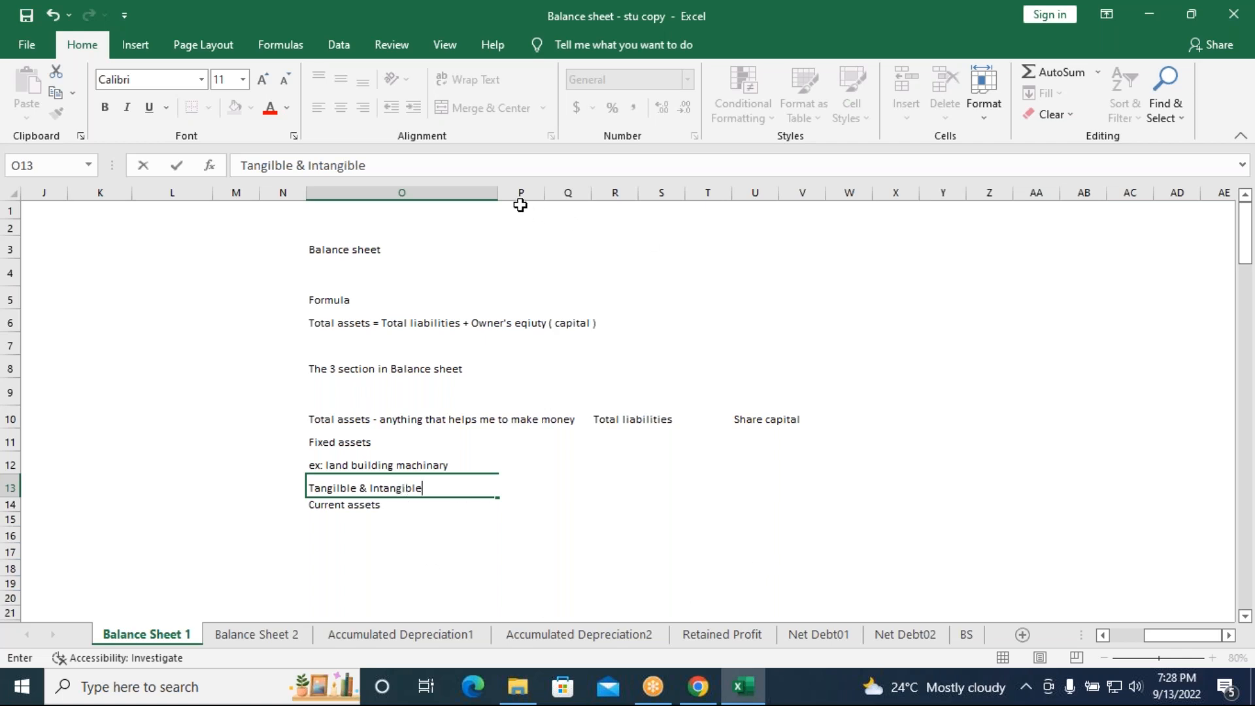
click(489, 534)
- Widen column O enough to hold the Total assets definition and select O15 beneath "Current assets"
drag(498, 191, 587, 191)
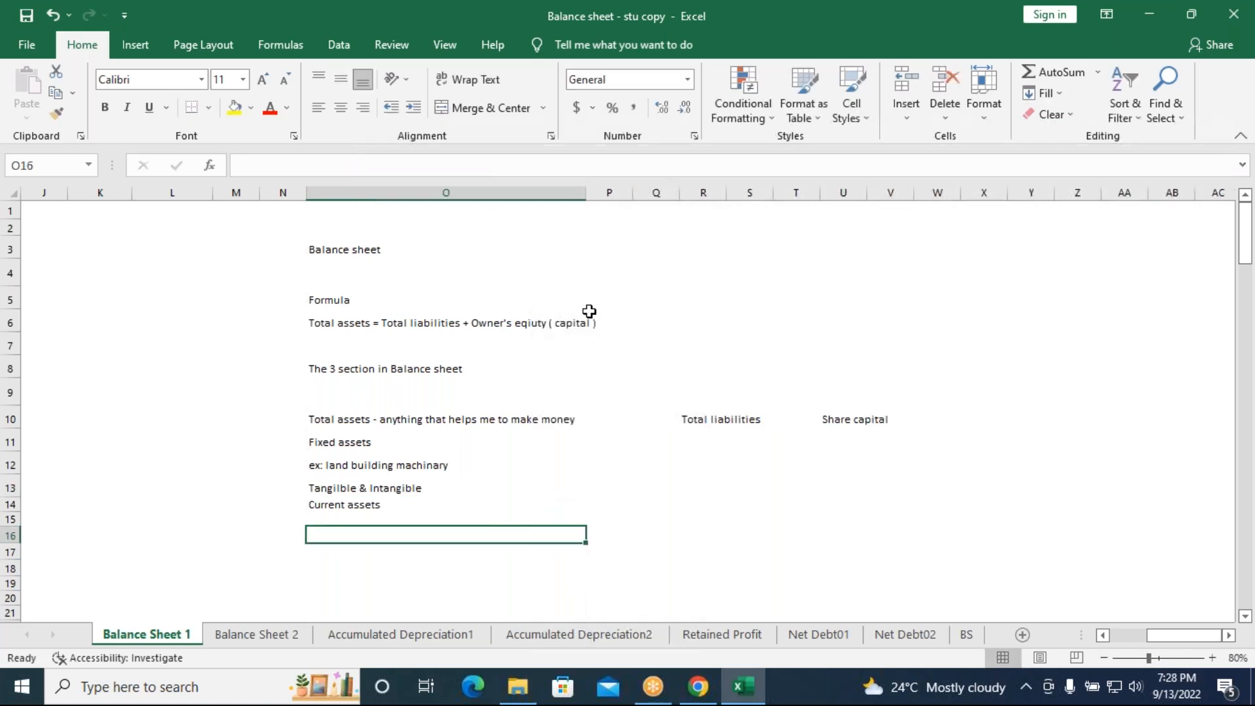
click(451, 490)
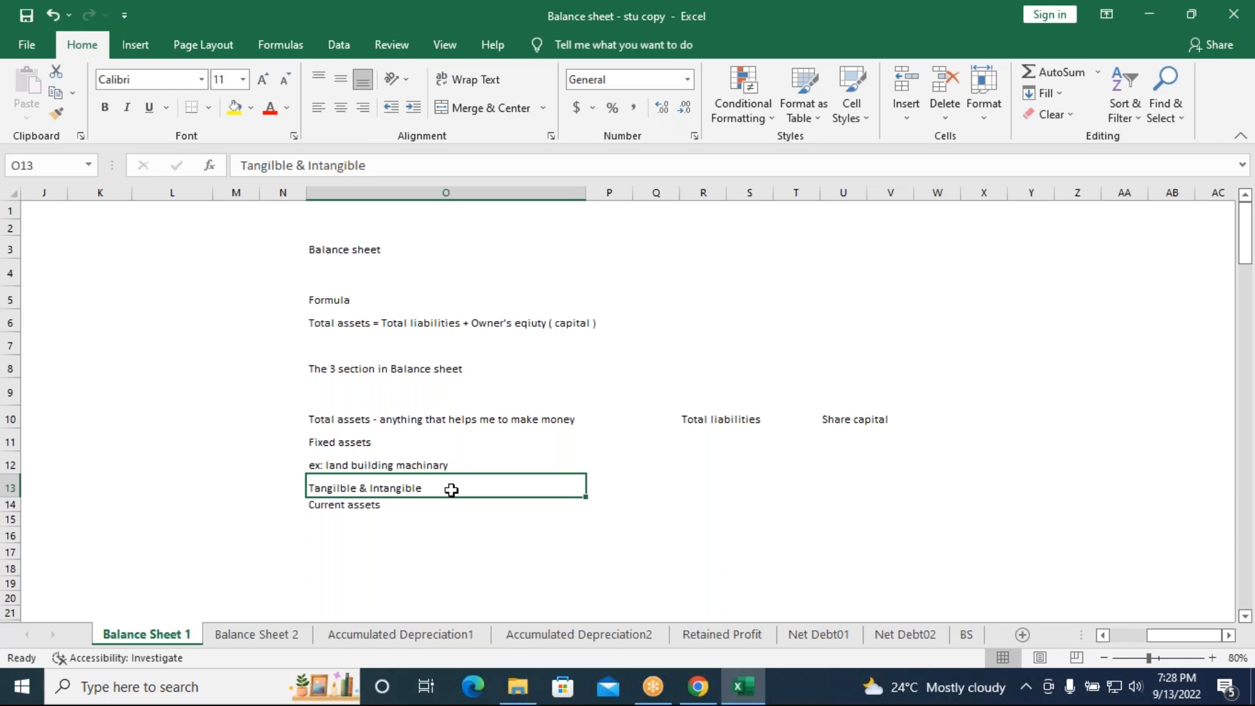
click(400, 517)
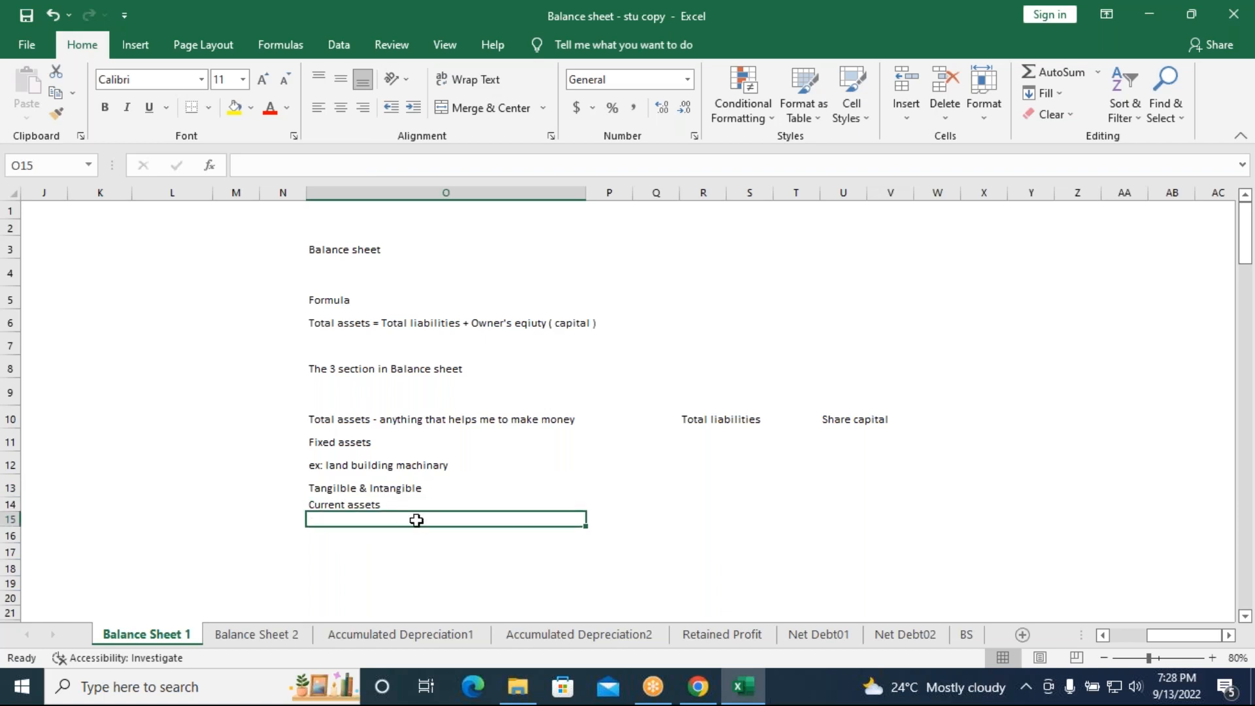
- Enter the current assets example "ex: raw materials, debtors, bills receivable, cash" in O15
text(ex:)
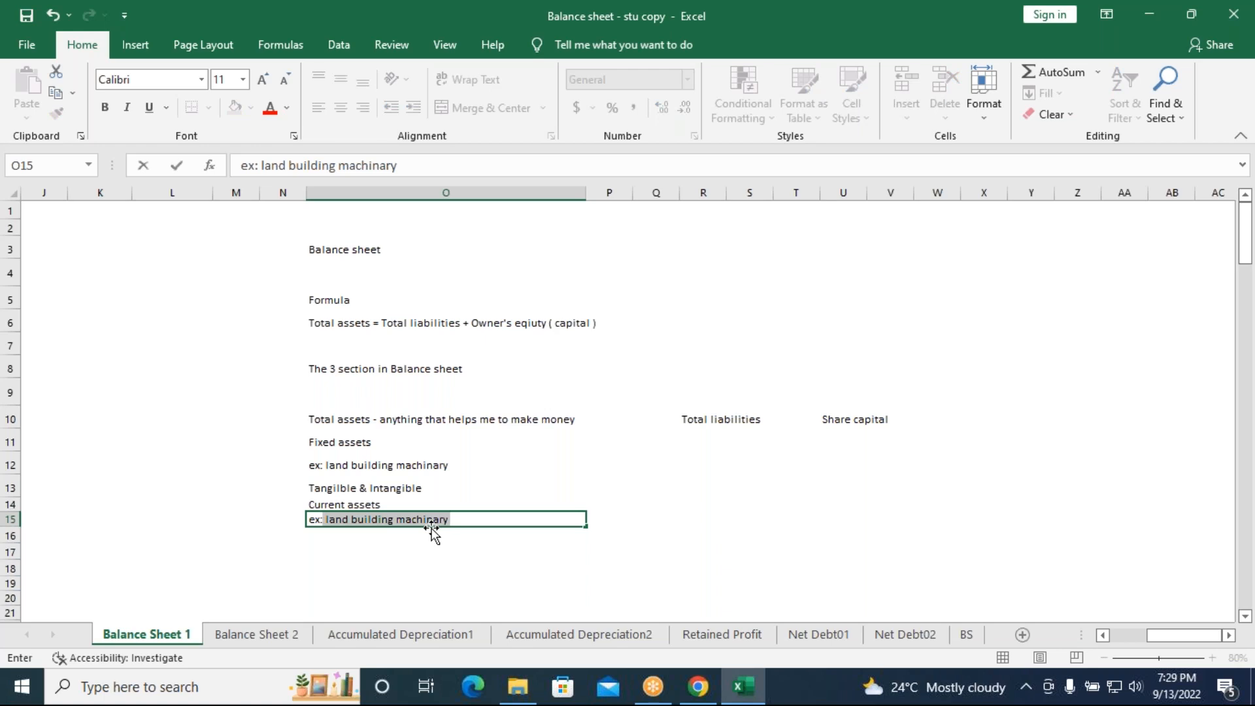
key(BackSpace)
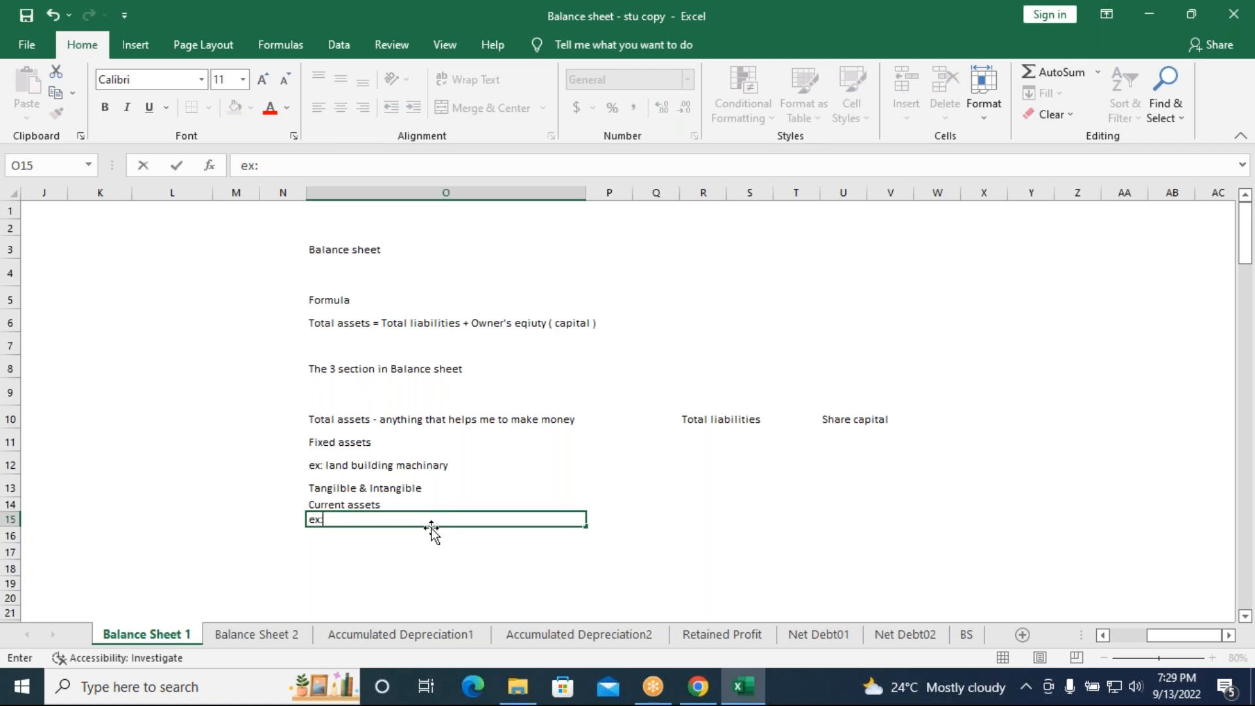
key(BackSpace)
text(raw materials, )
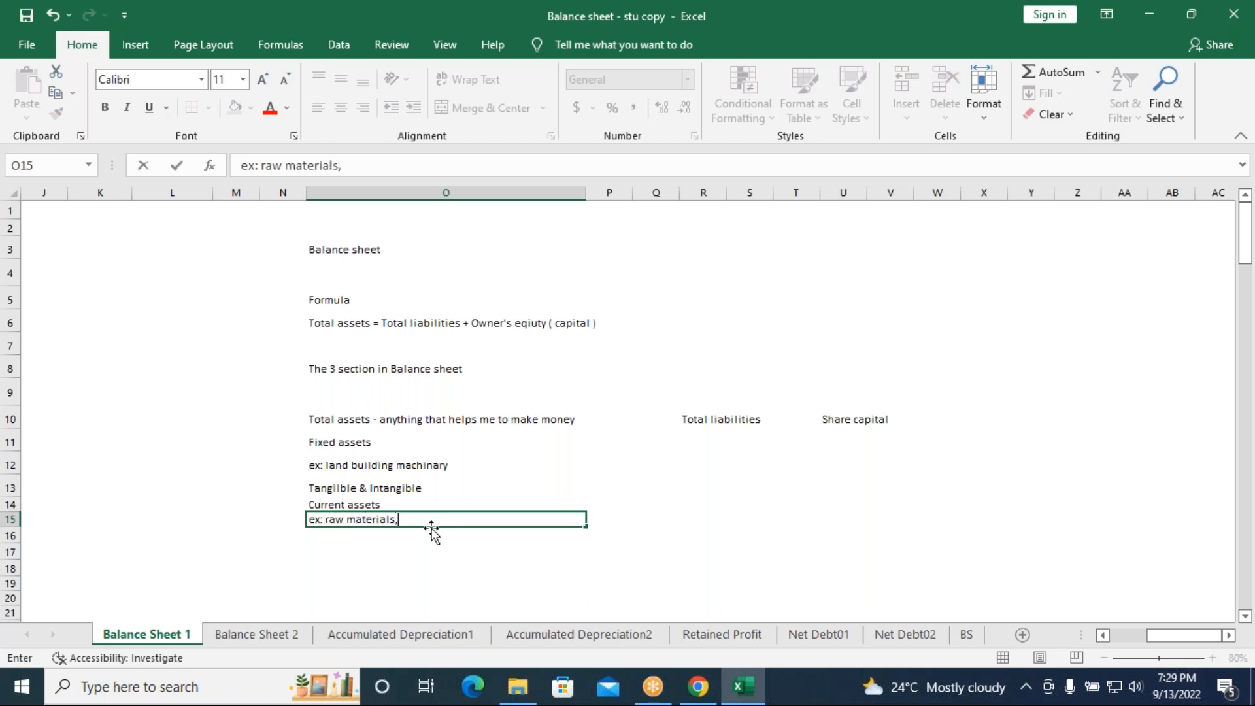
text(debtors, bills rece)
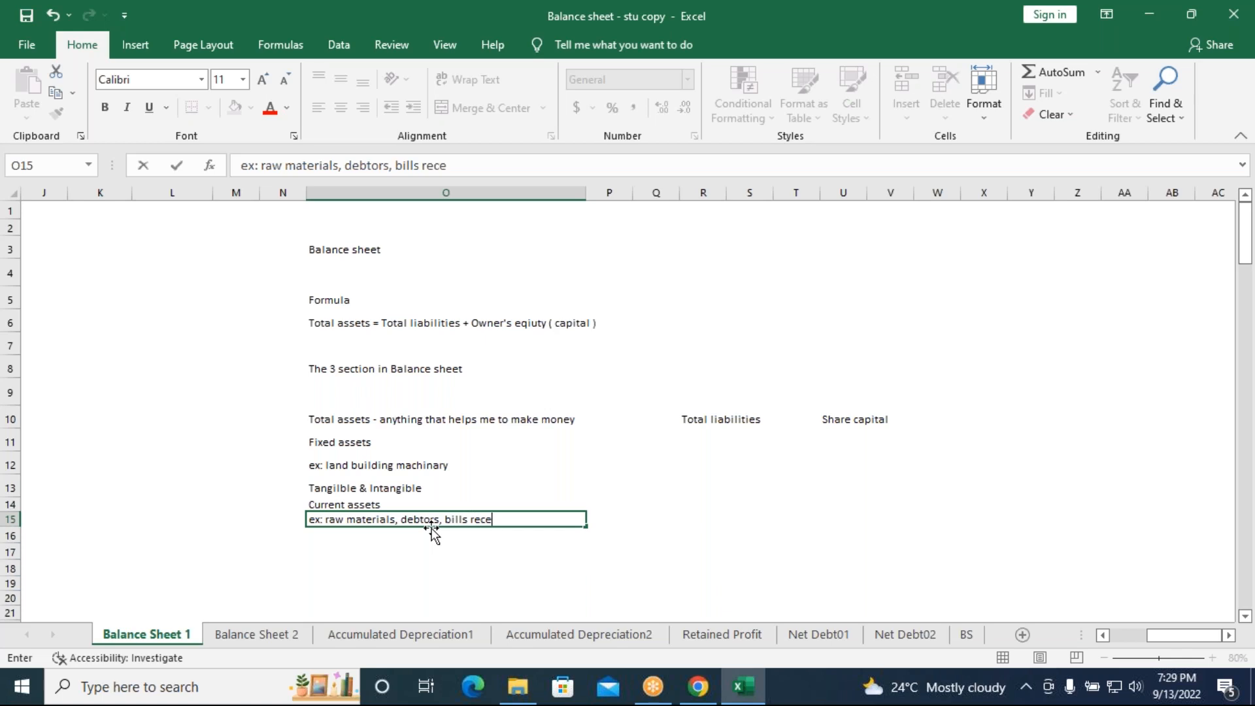
text(ivable, cash)
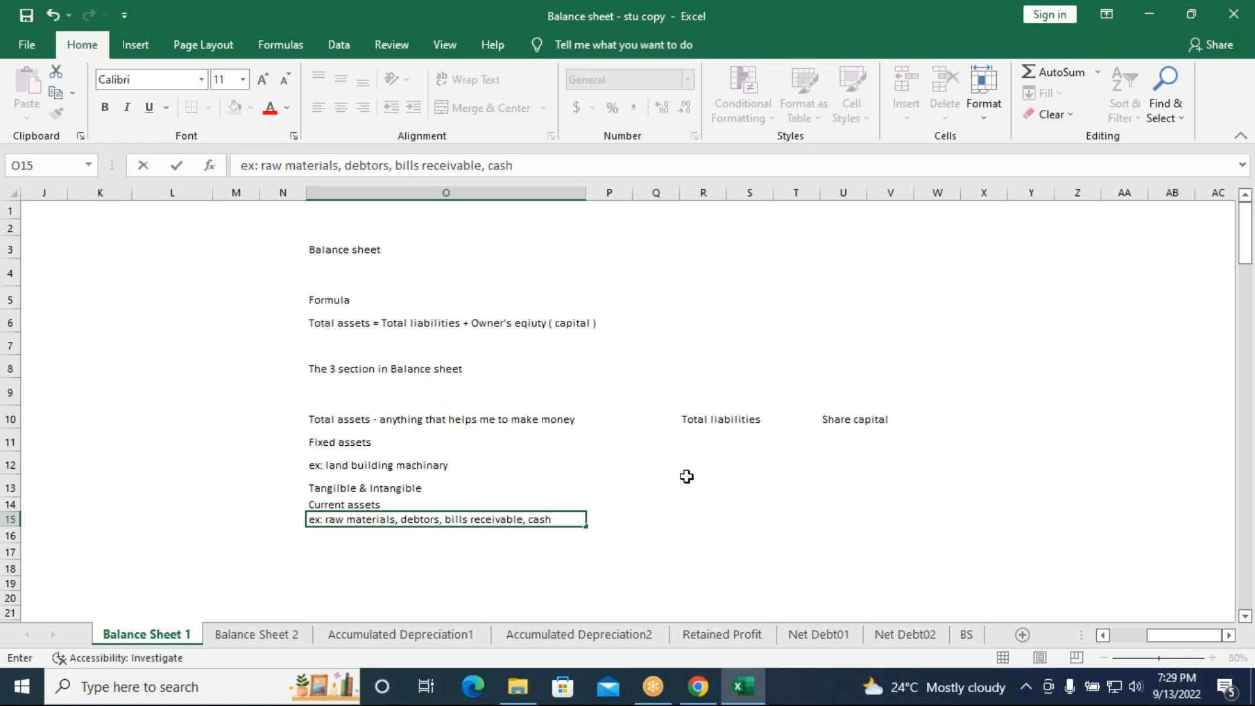
- Widen column R and extend the R10 heading to "Total liabilities - anything that is owe by other"
click(688, 444)
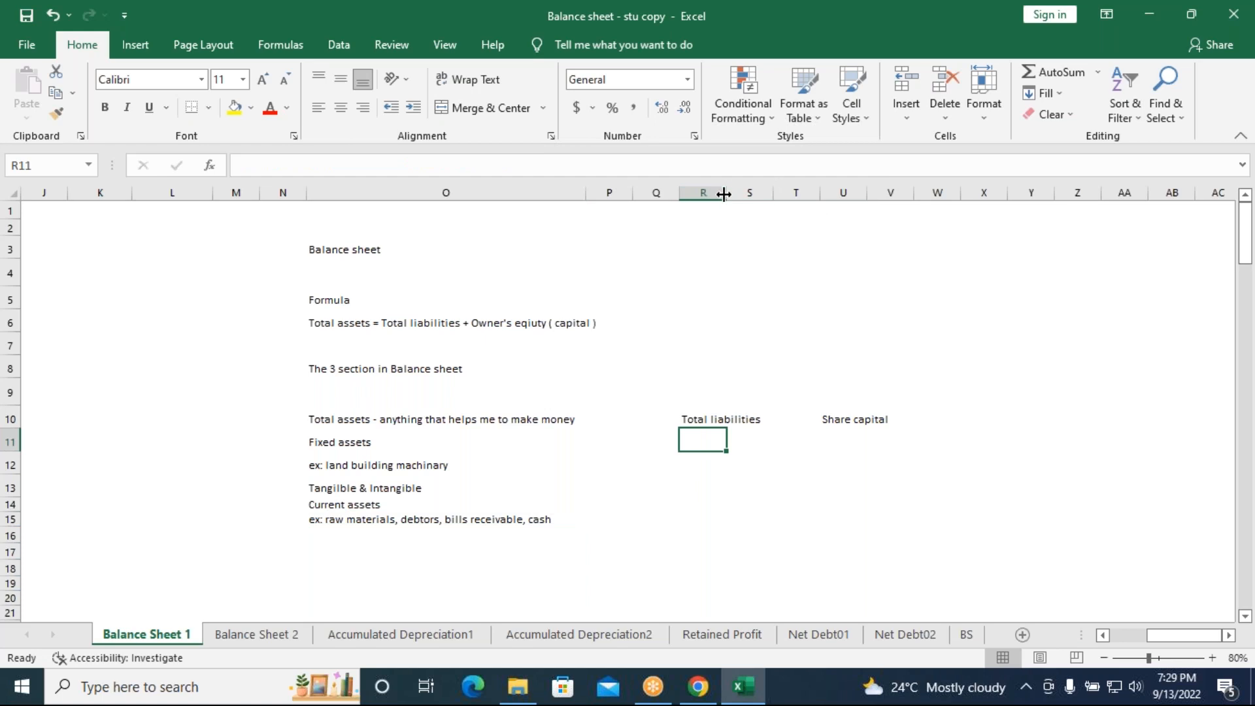
drag(726, 193, 873, 192)
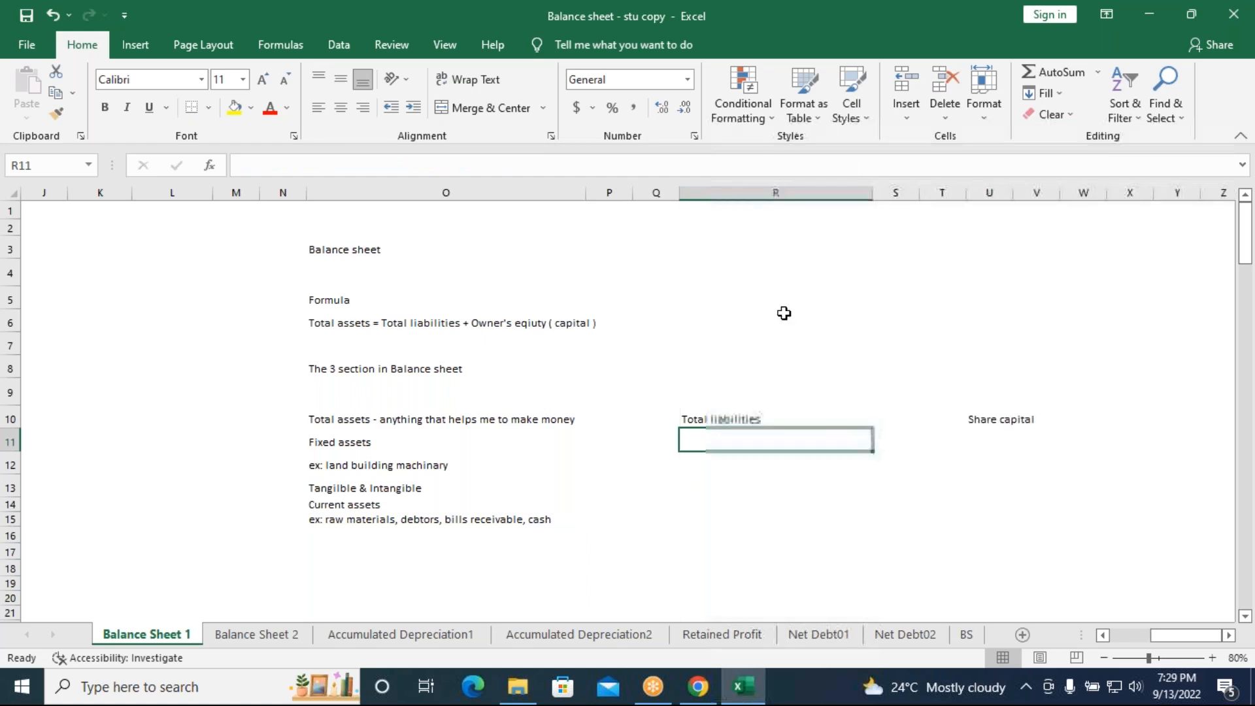
click(787, 417)
double_click(788, 417)
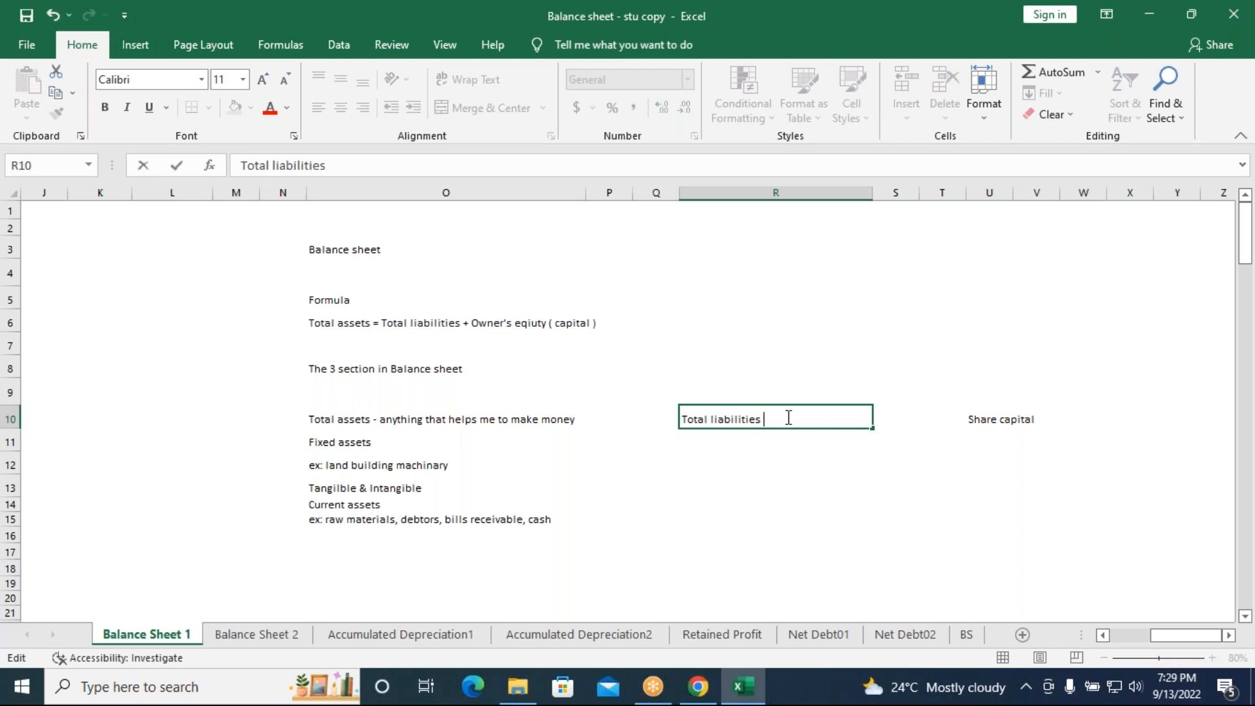
text(-)
text(anything that is owe )
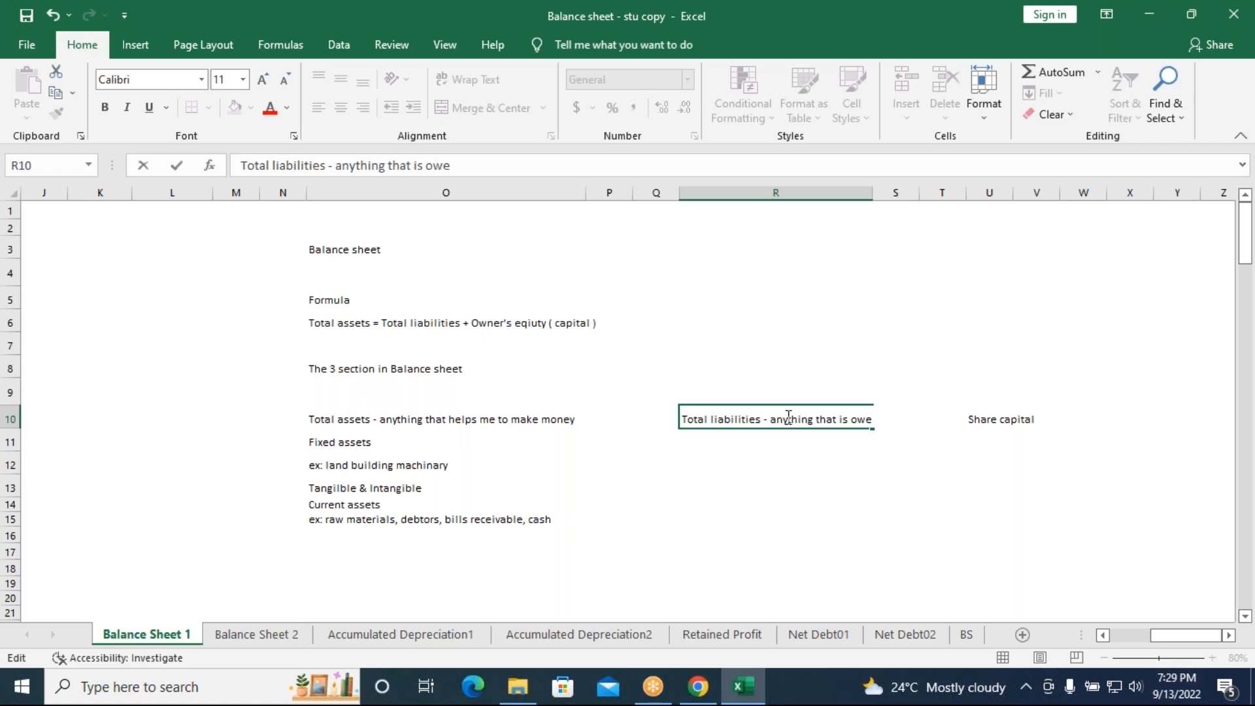
text(by other)
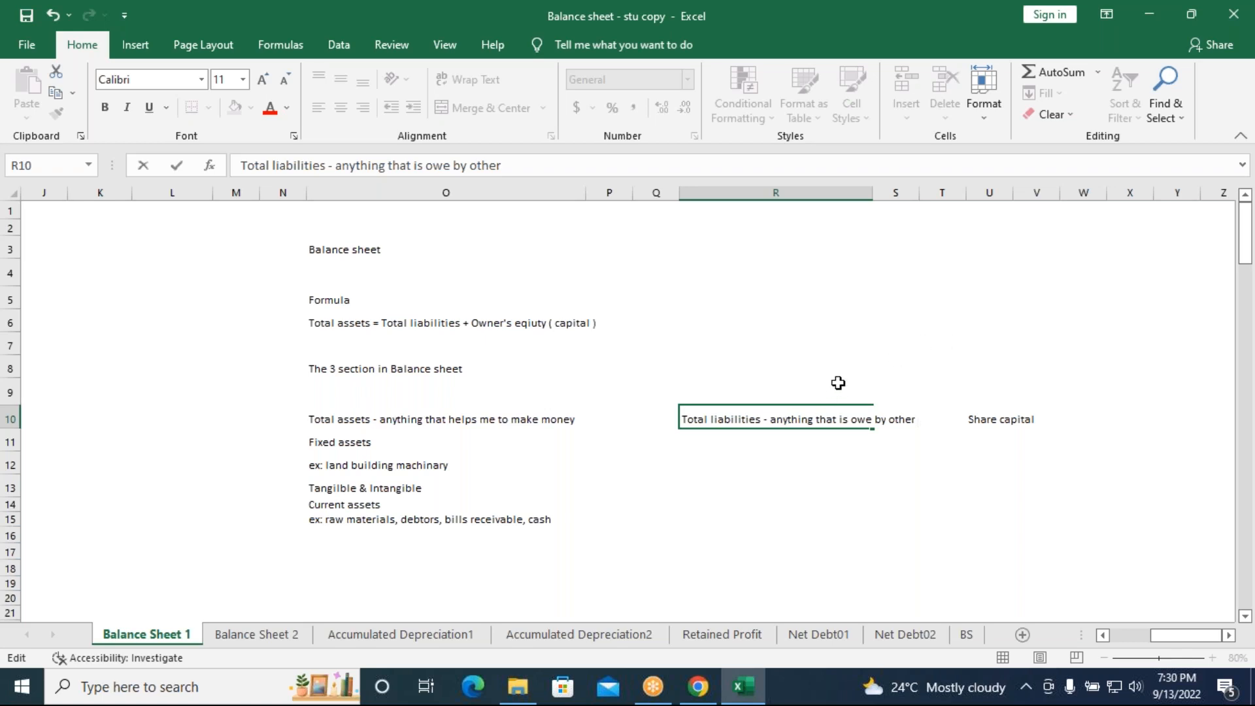
- Enter the liability types "Current liability" in R11 and "non accounting liability" in R13
click(702, 447)
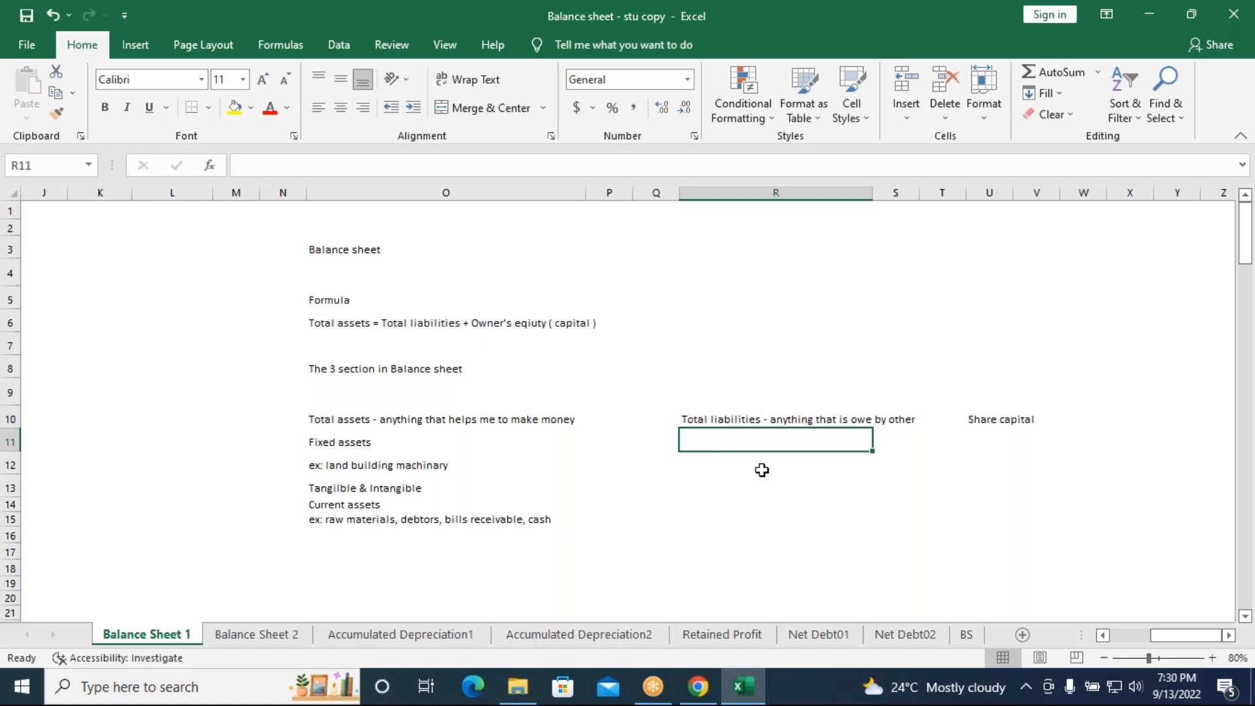
text(Cu)
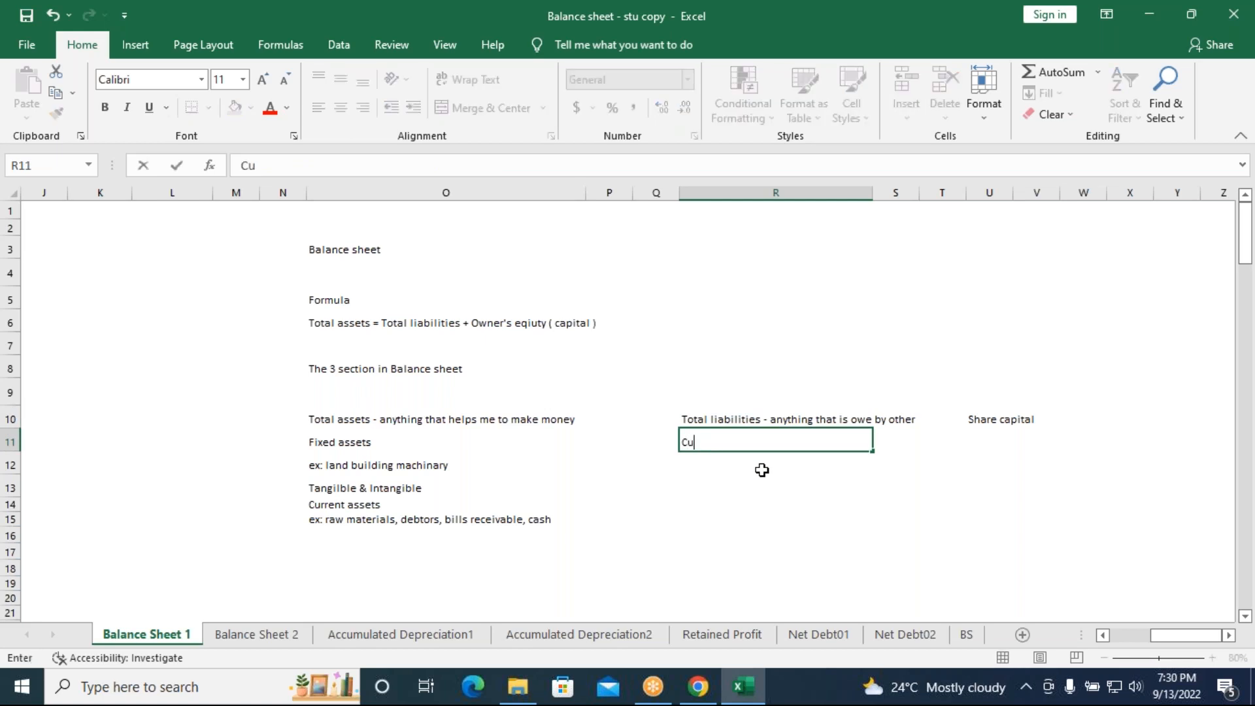
text(rrent liability)
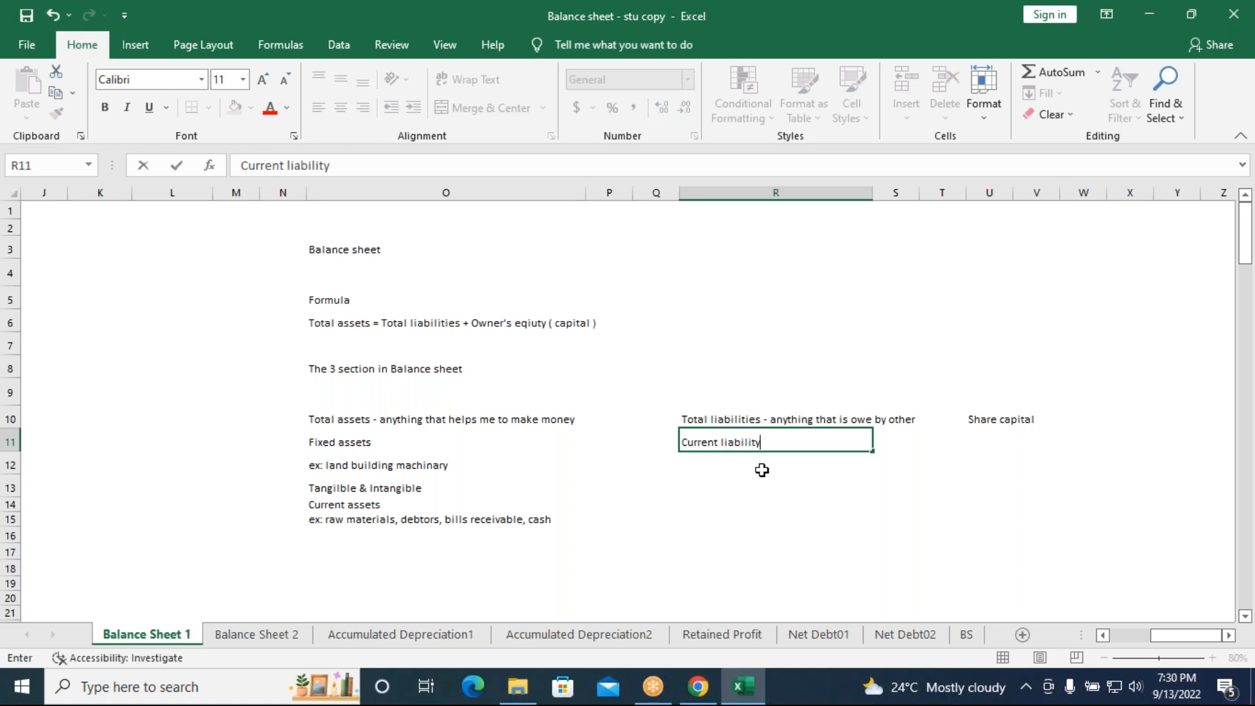
click(712, 484)
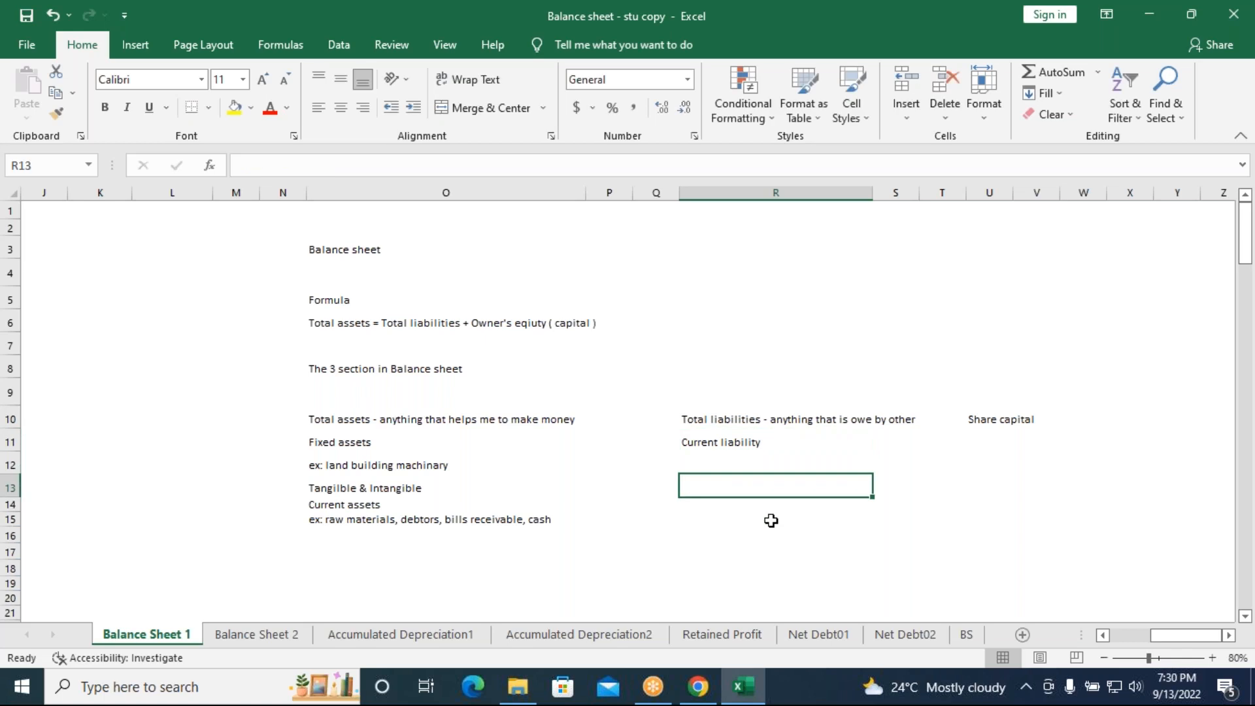
text(non a)
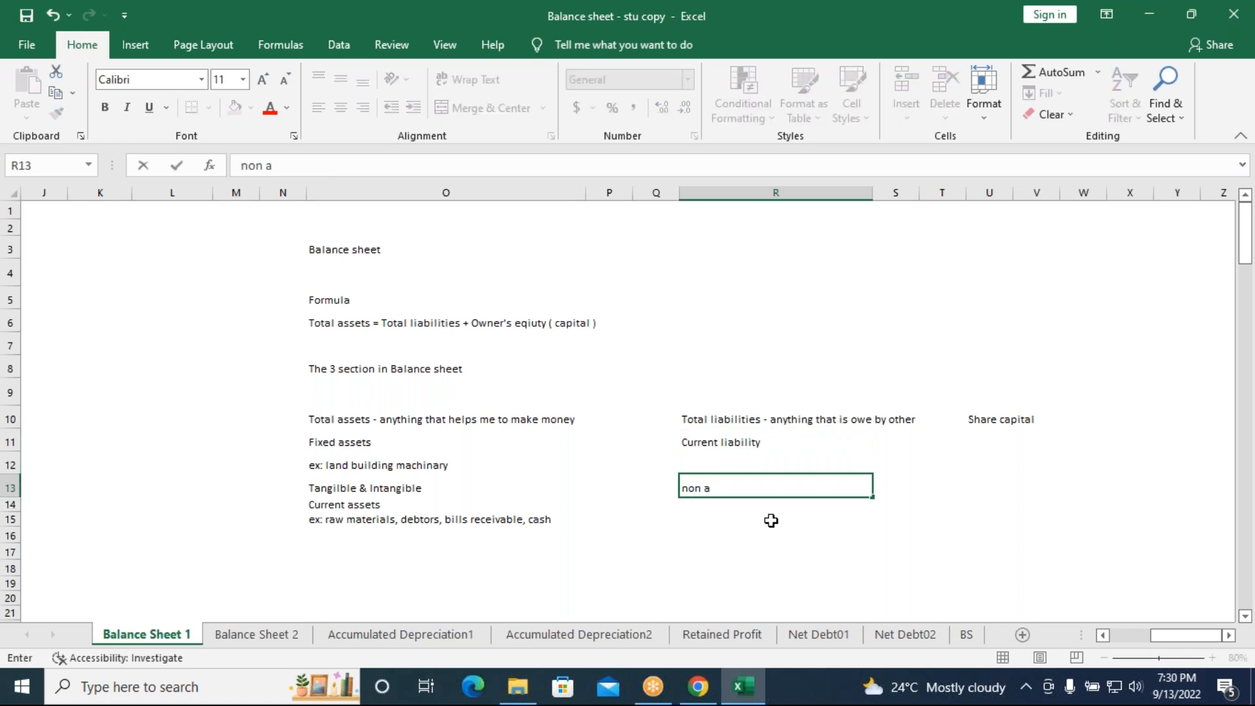
text(ccounting liabili)
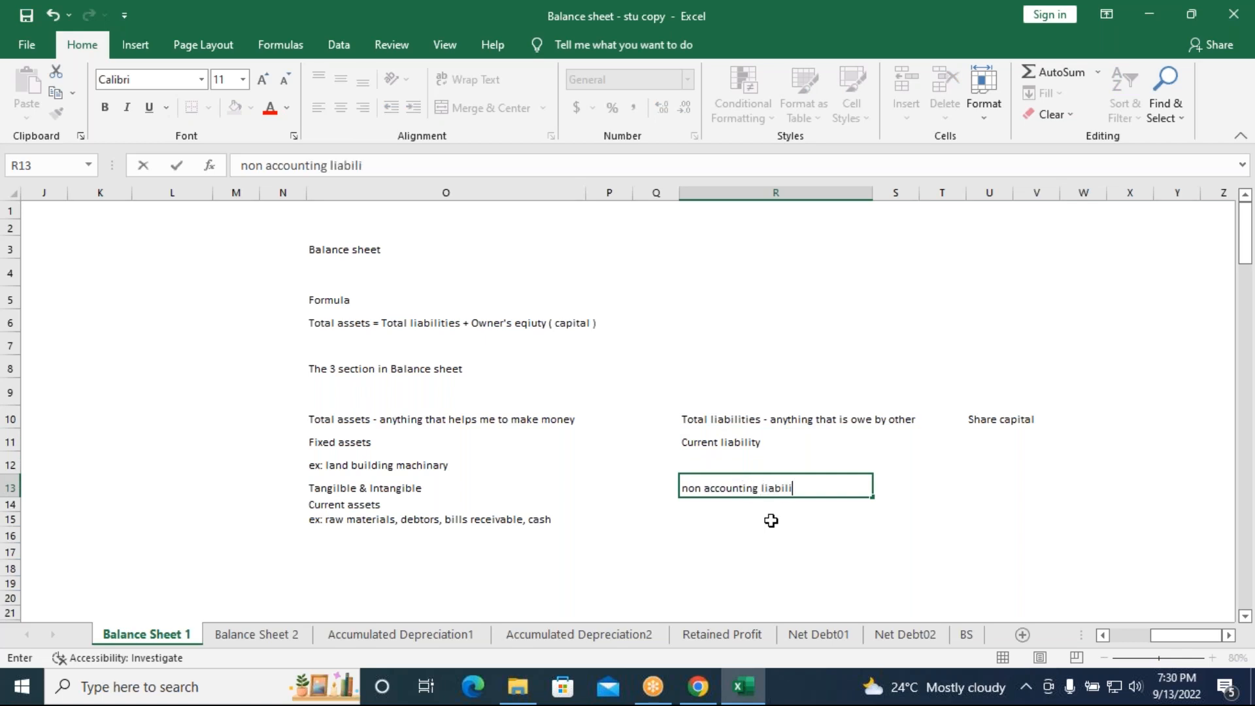
text(ty)
- Enter the current liability example "ex: creditors short term loans bank o/d, outstanding expenses" in R12
click(752, 468)
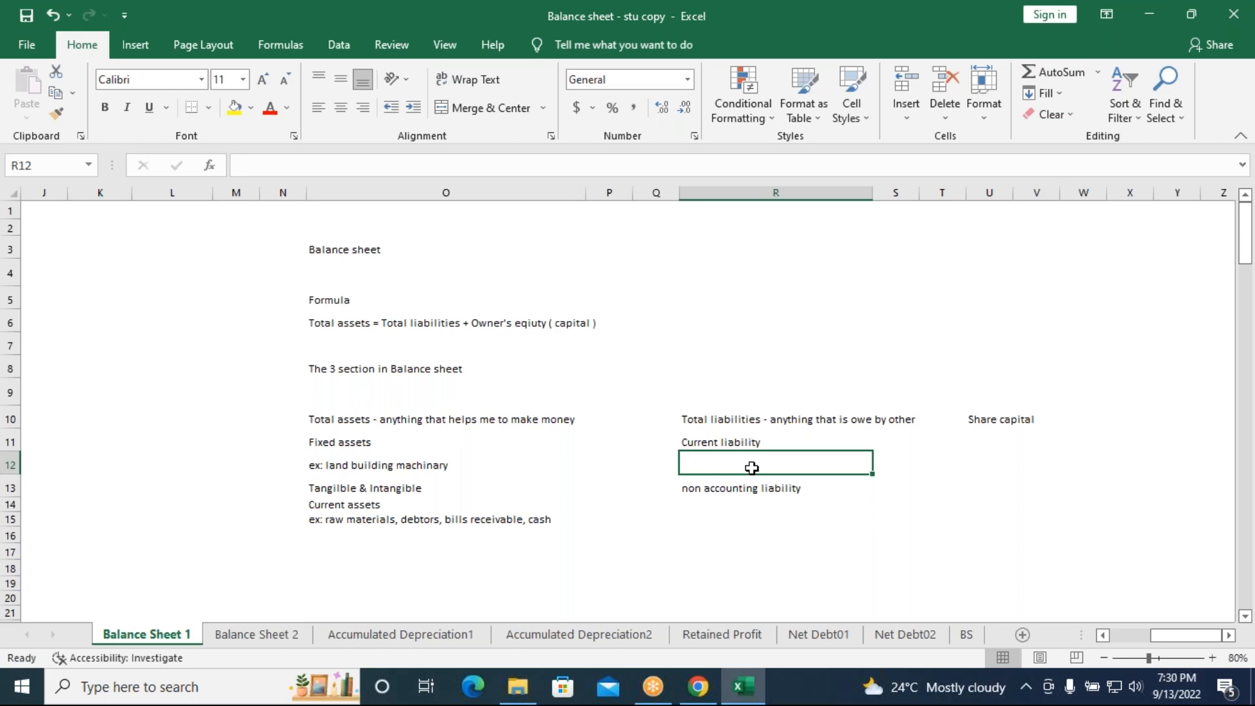
text(ex:)
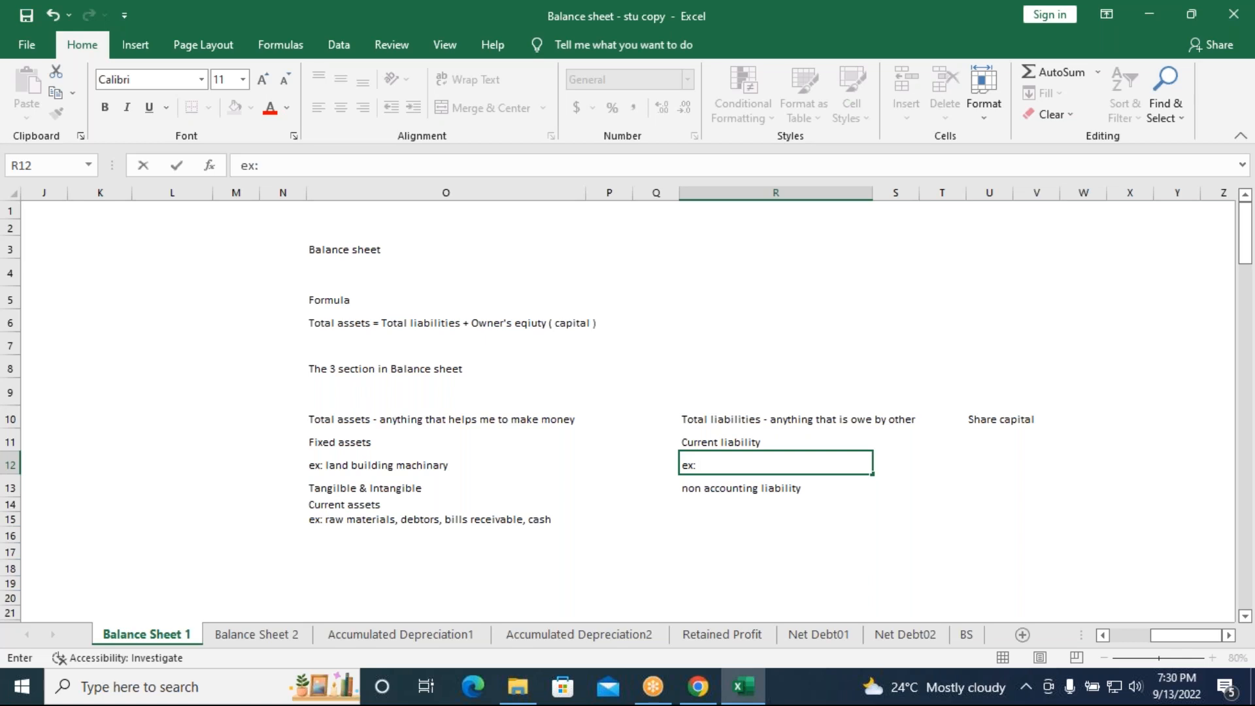
text(creditors)
text(short term loans)
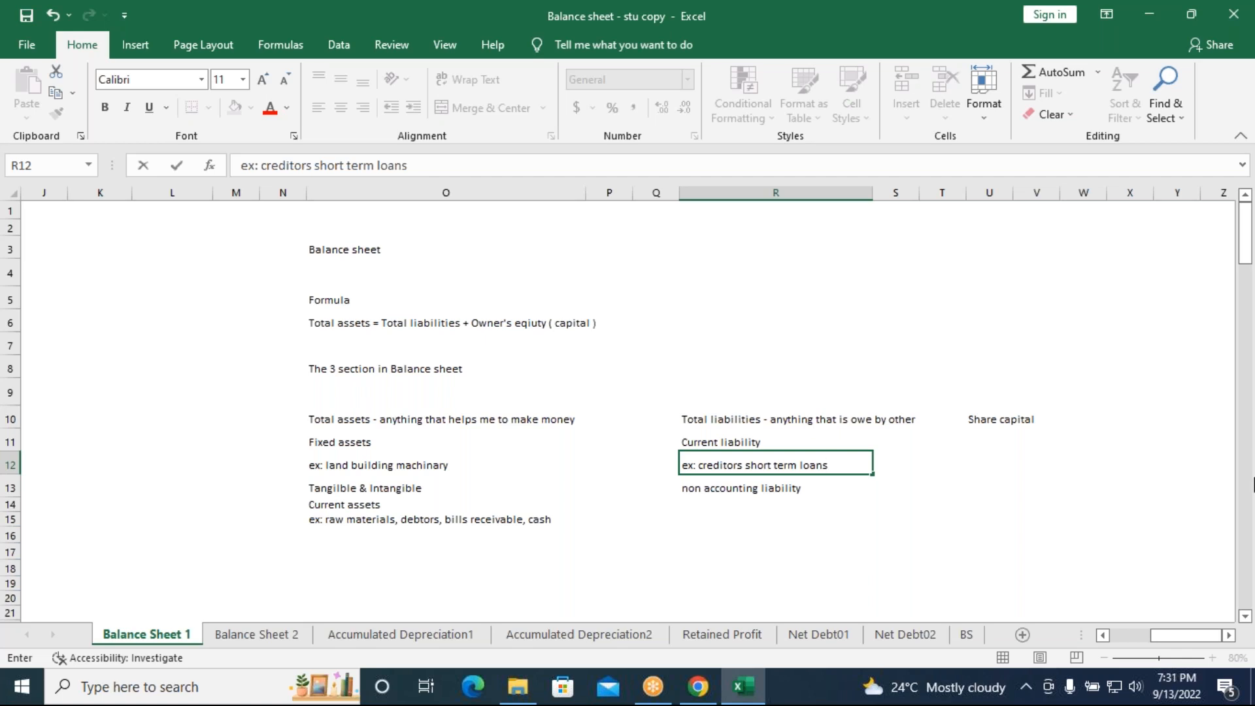
text( bank o/d, outsta)
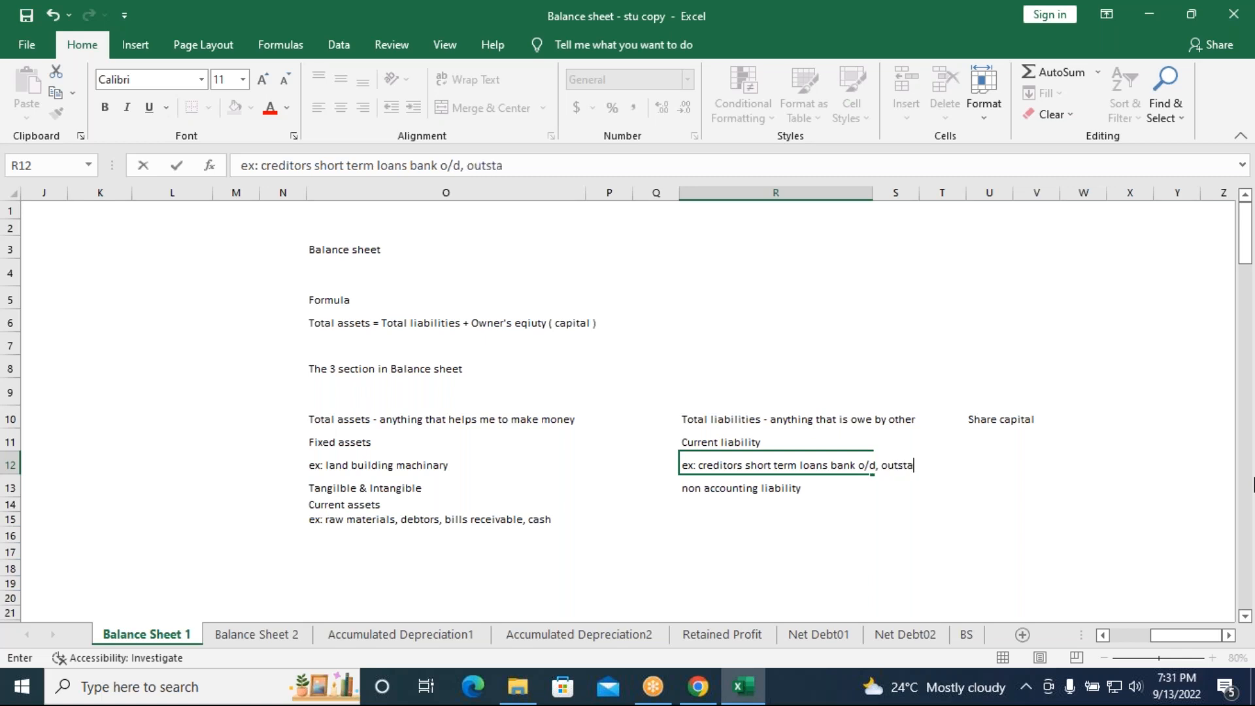
text(nding expenses)
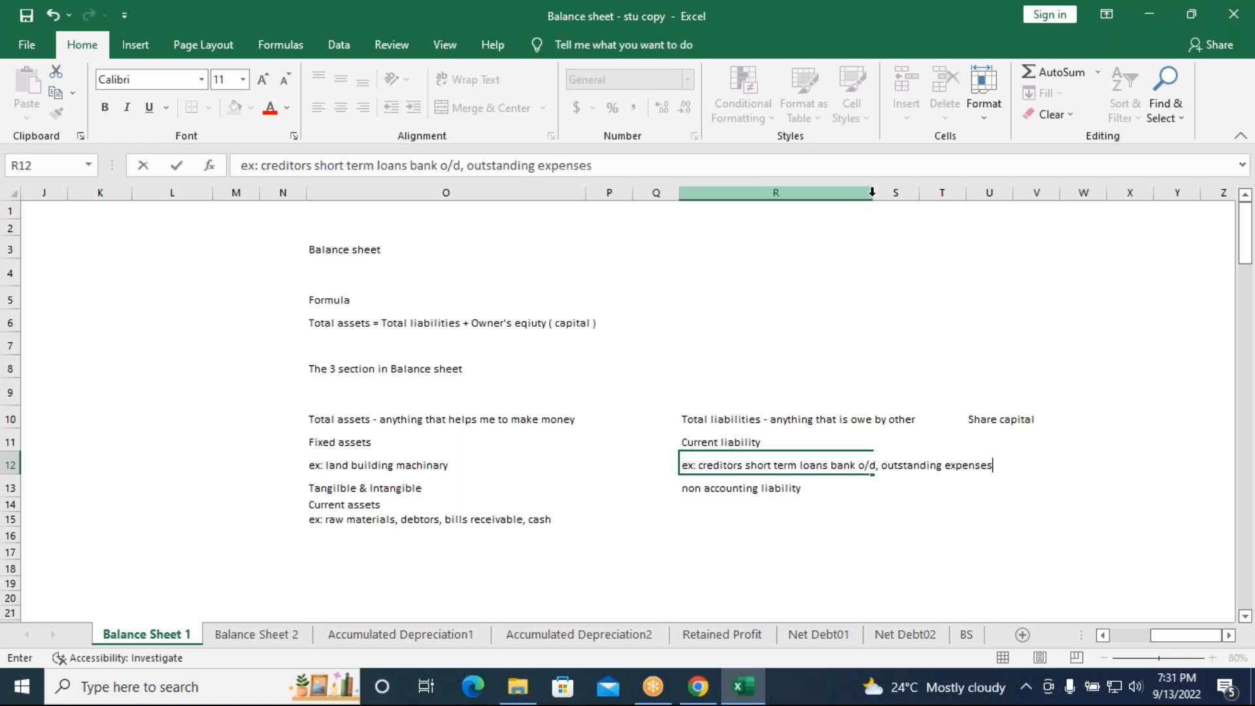
- Widen column R further and narrow the empty columns between the assets and liabilities notes
click(884, 489)
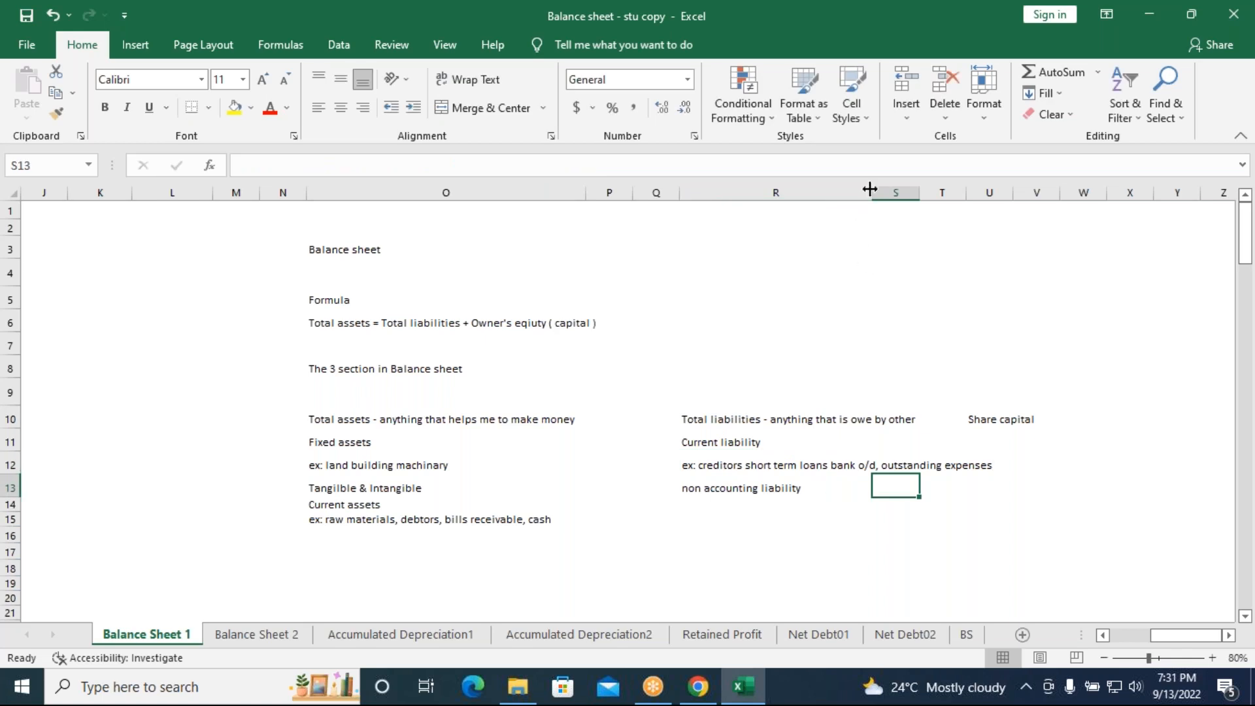
drag(875, 193, 969, 192)
drag(680, 190, 611, 196)
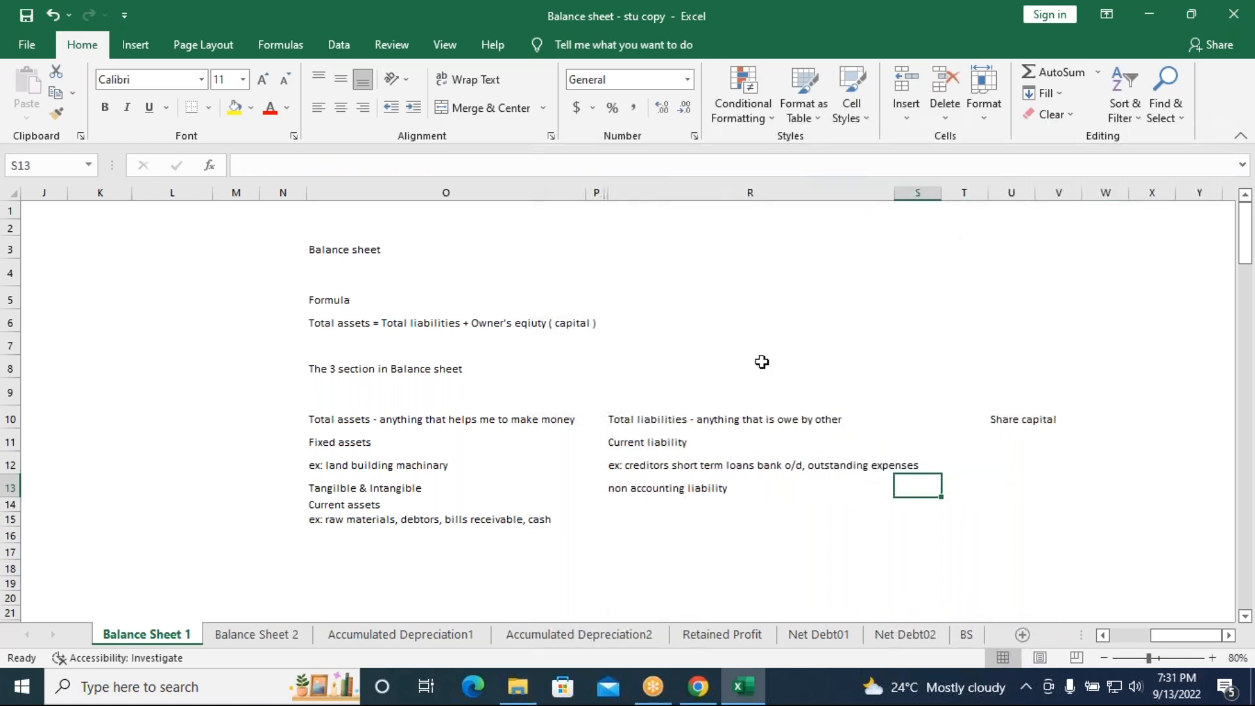
- Enter the example "ex: any long term loans" in R14 beneath "non accounting liability"
click(651, 507)
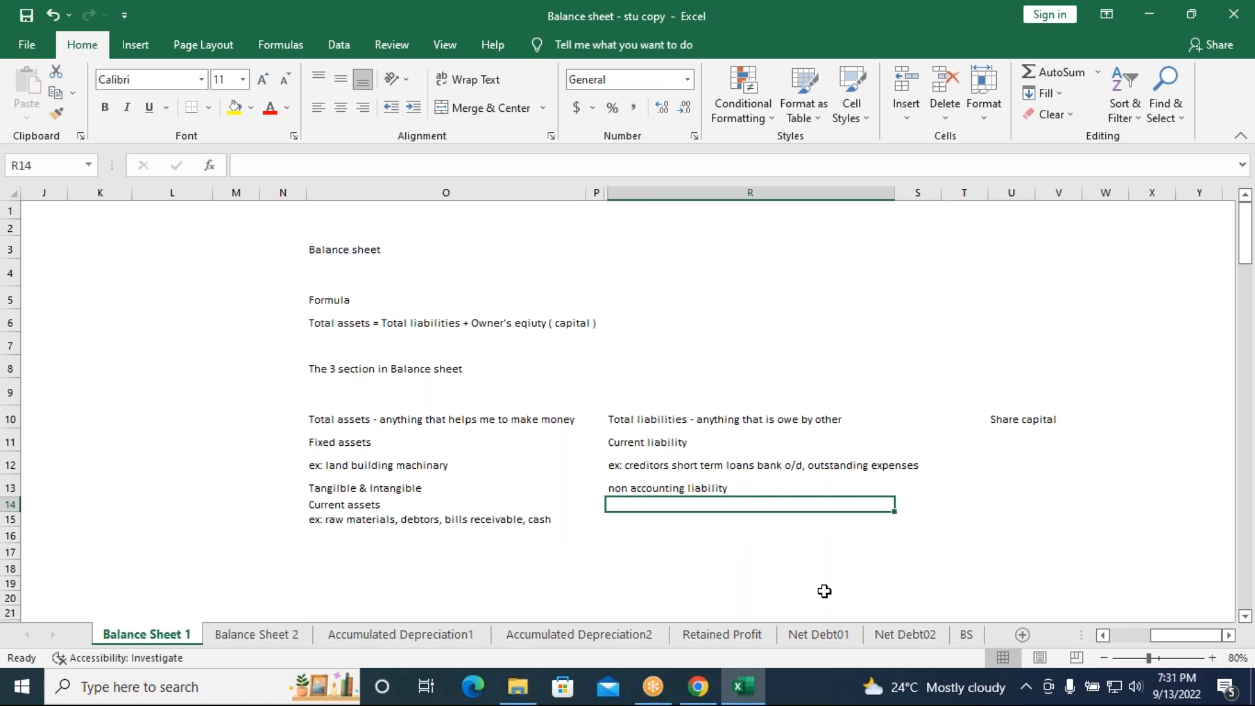
text(ex:)
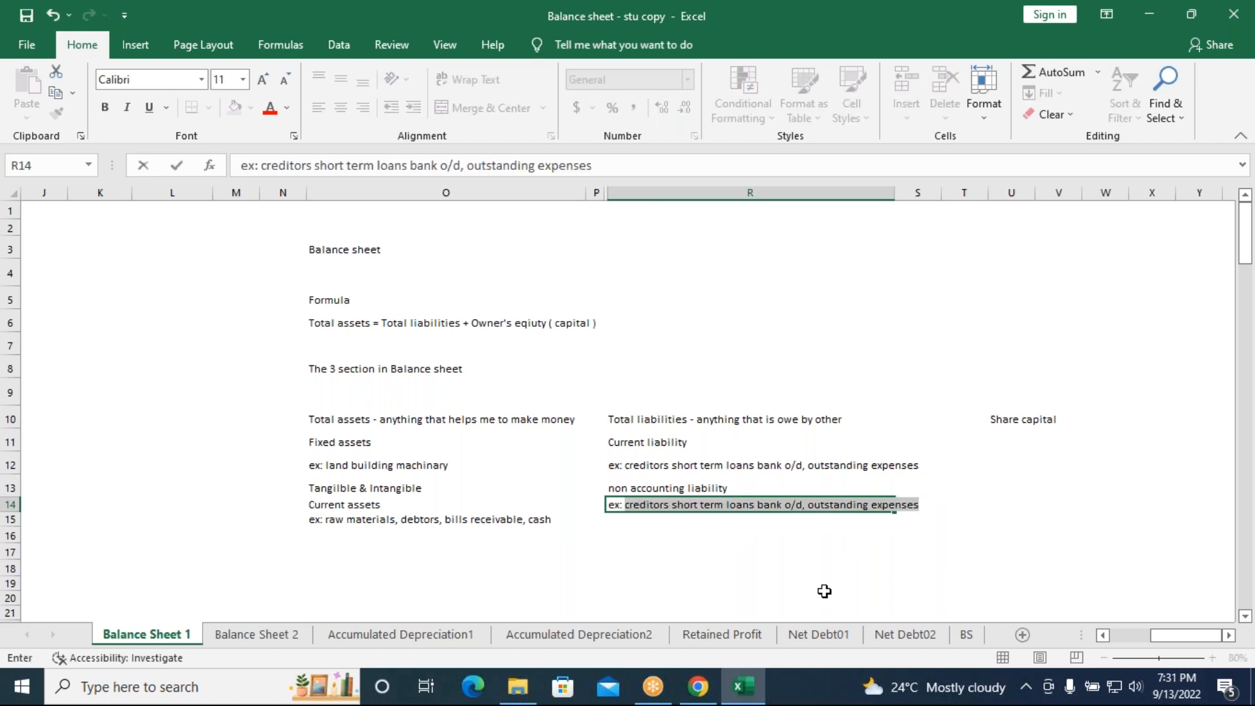
text( any long )
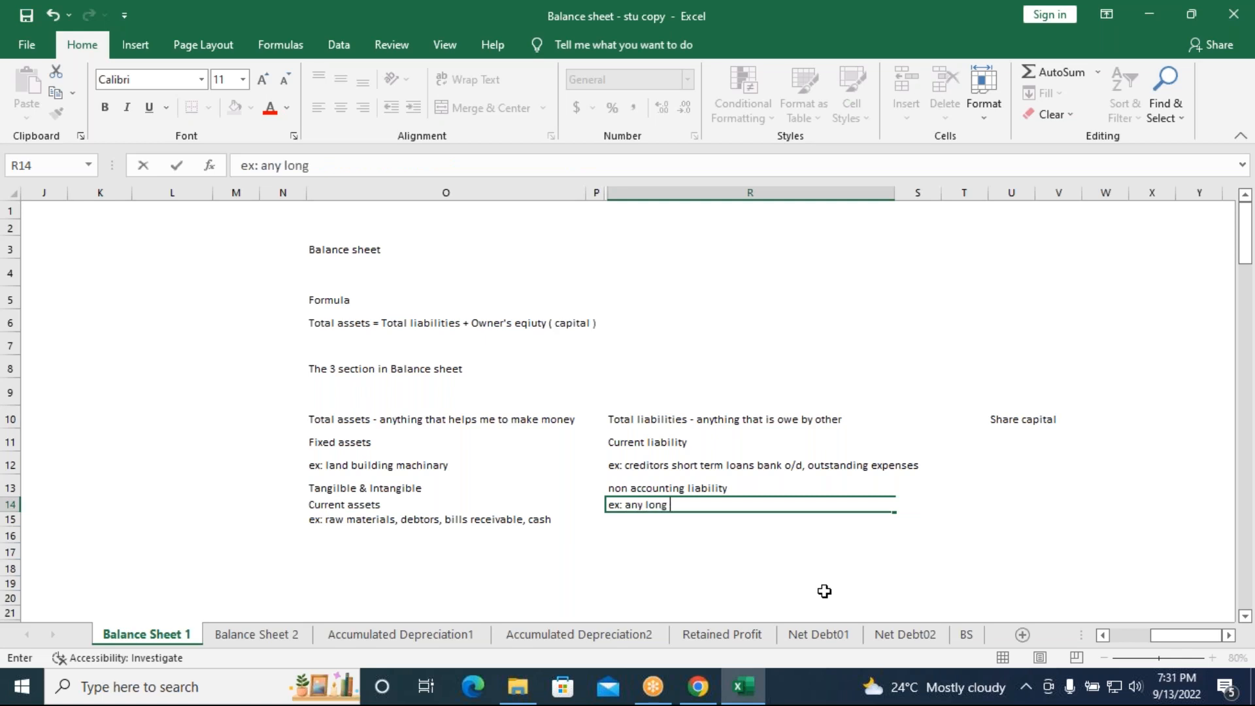
text(term loans)
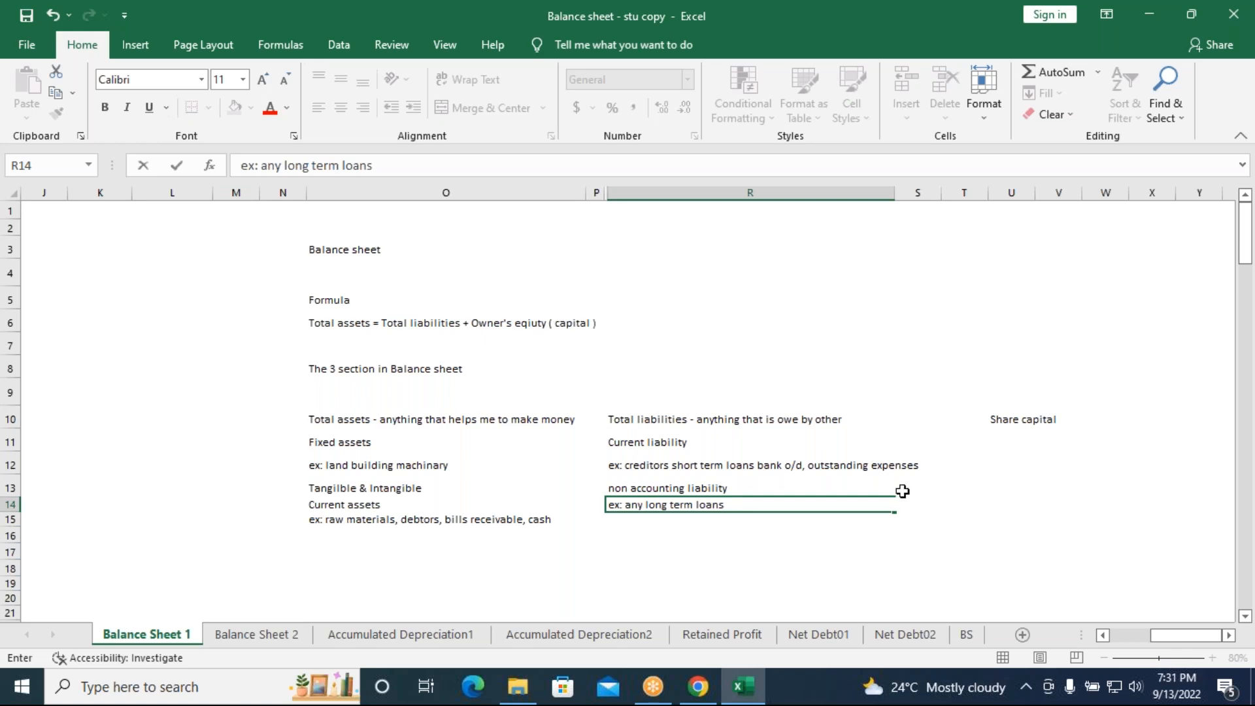
- Enter "owner equity reserves and surplus" in U11 beneath the Share capital heading
click(1005, 443)
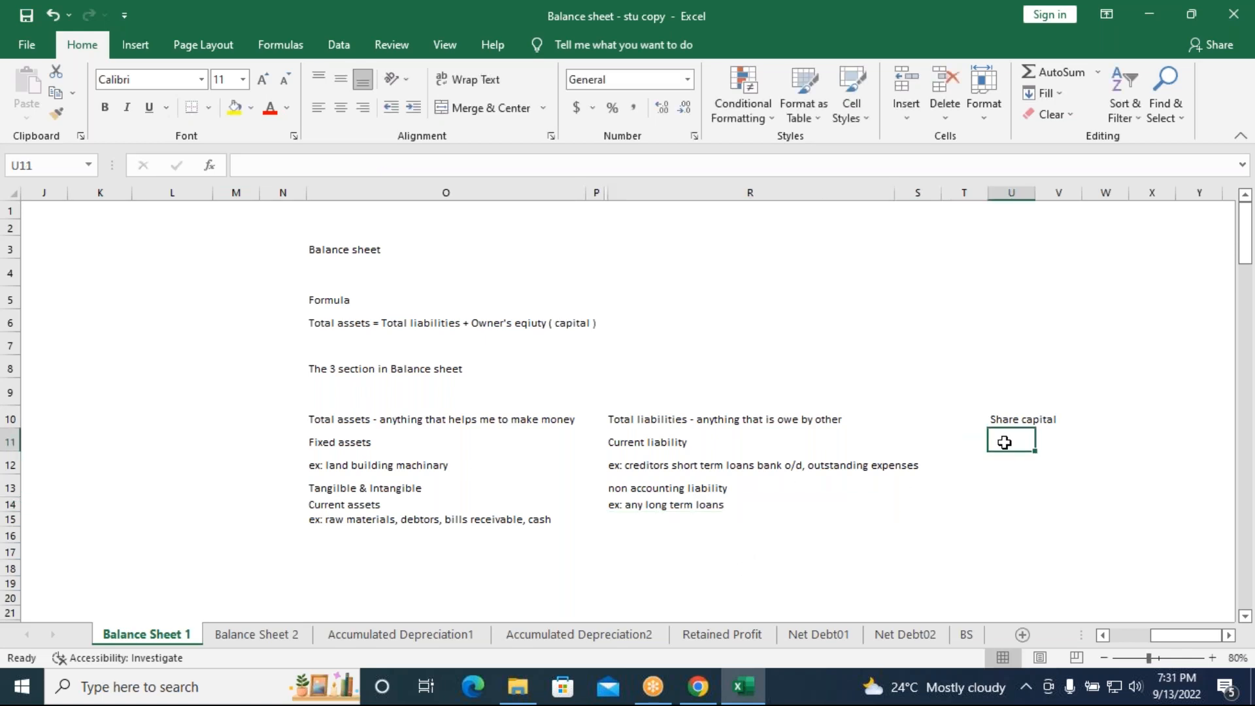
text(owner equiy)
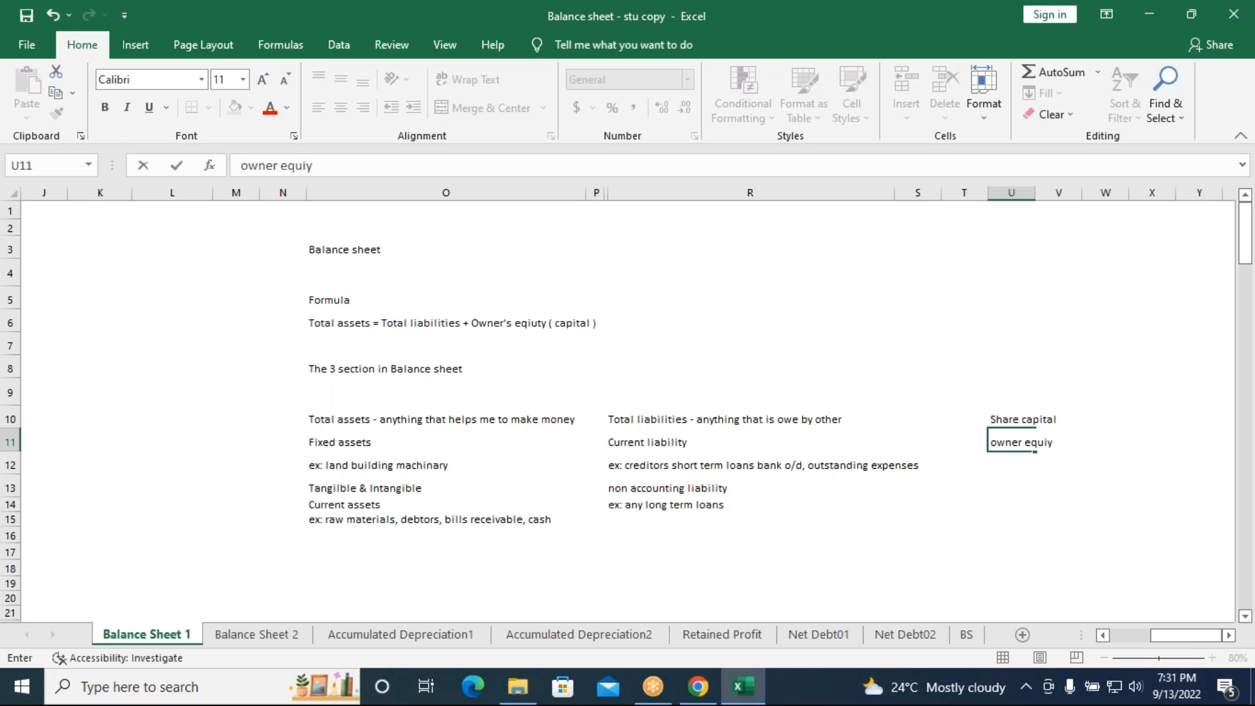
key(BackSpace)
text(ty)
text(reserves and surplus)
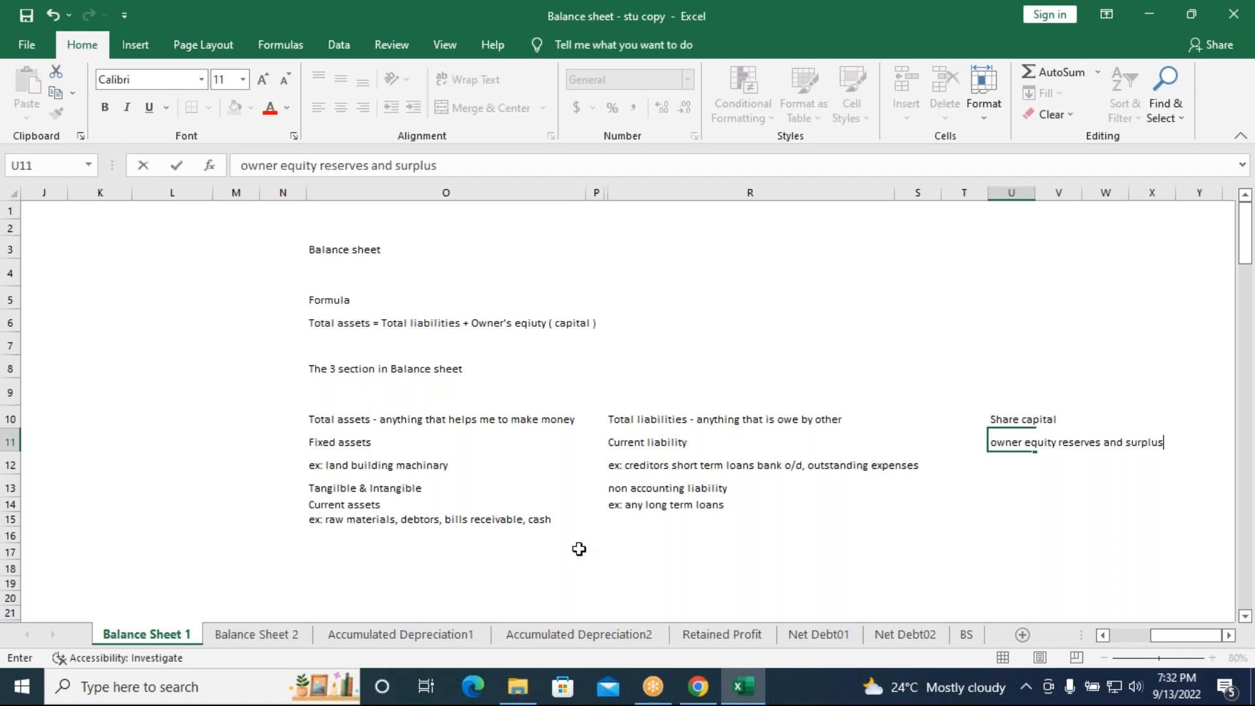
- Fill the Cash amount in I5 of the Assets table with a formula referencing the Cash value in B3
click(1103, 635)
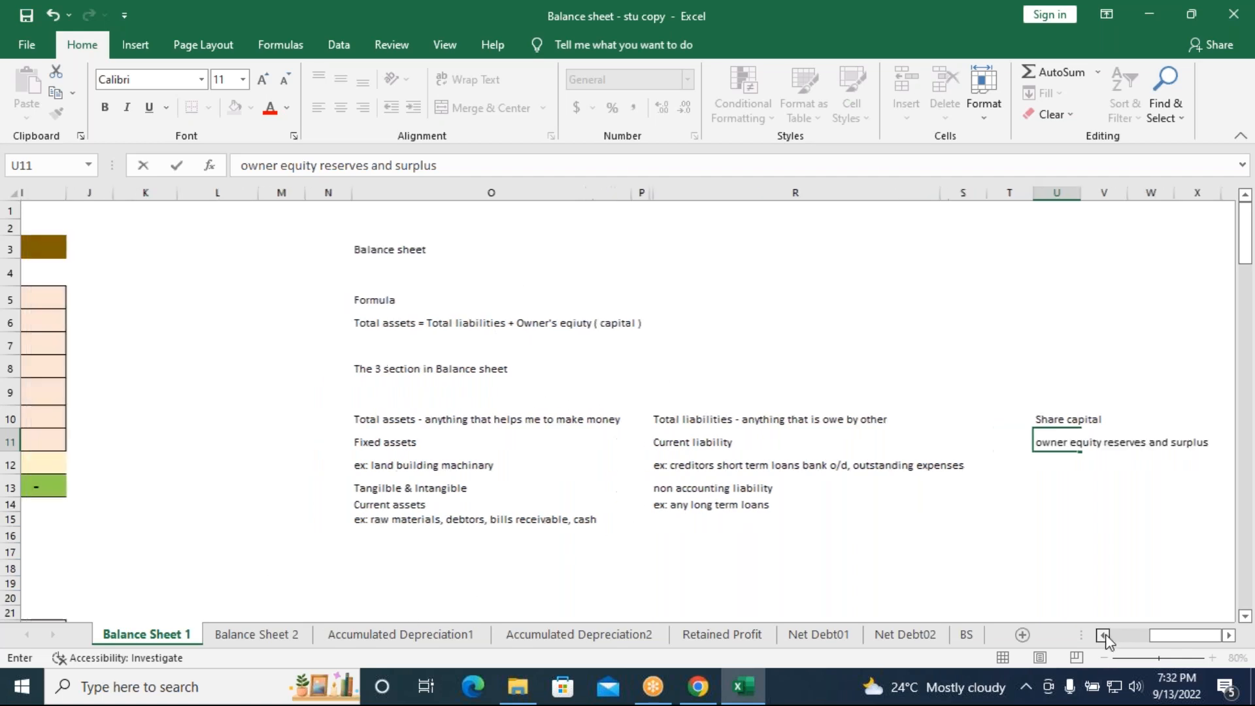
click(1103, 635)
click(1103, 635)
click(1103, 634)
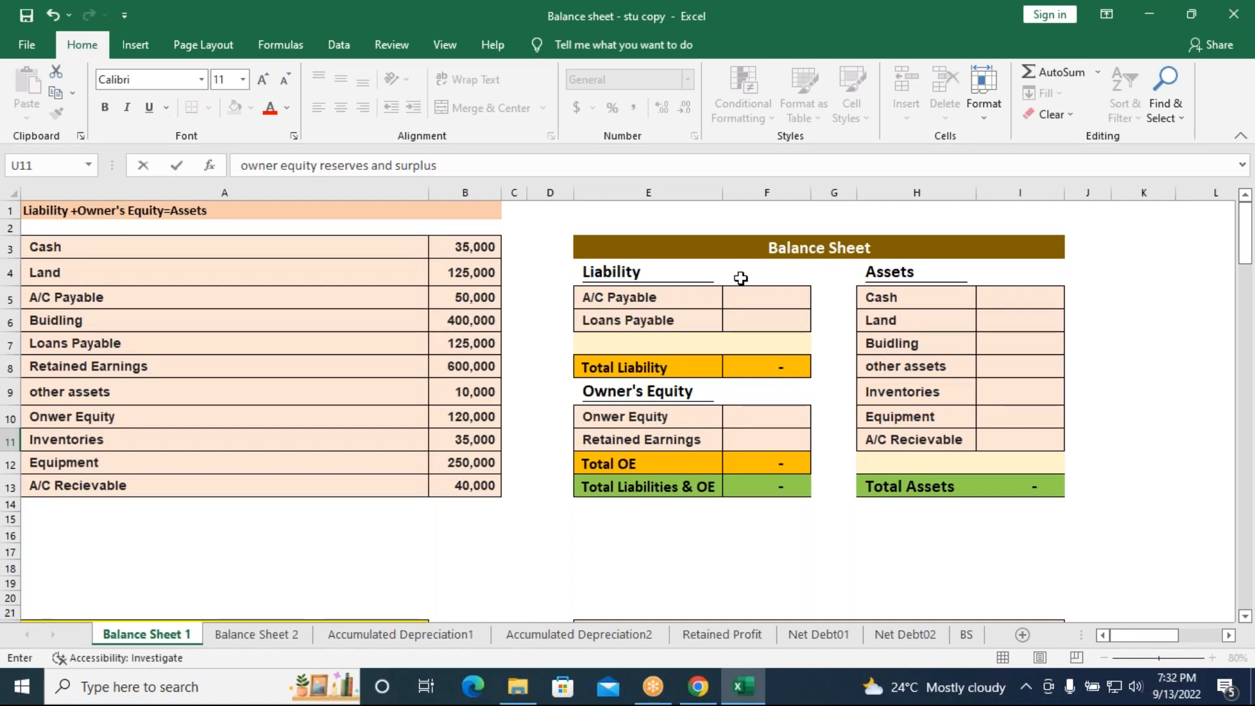
click(1028, 300)
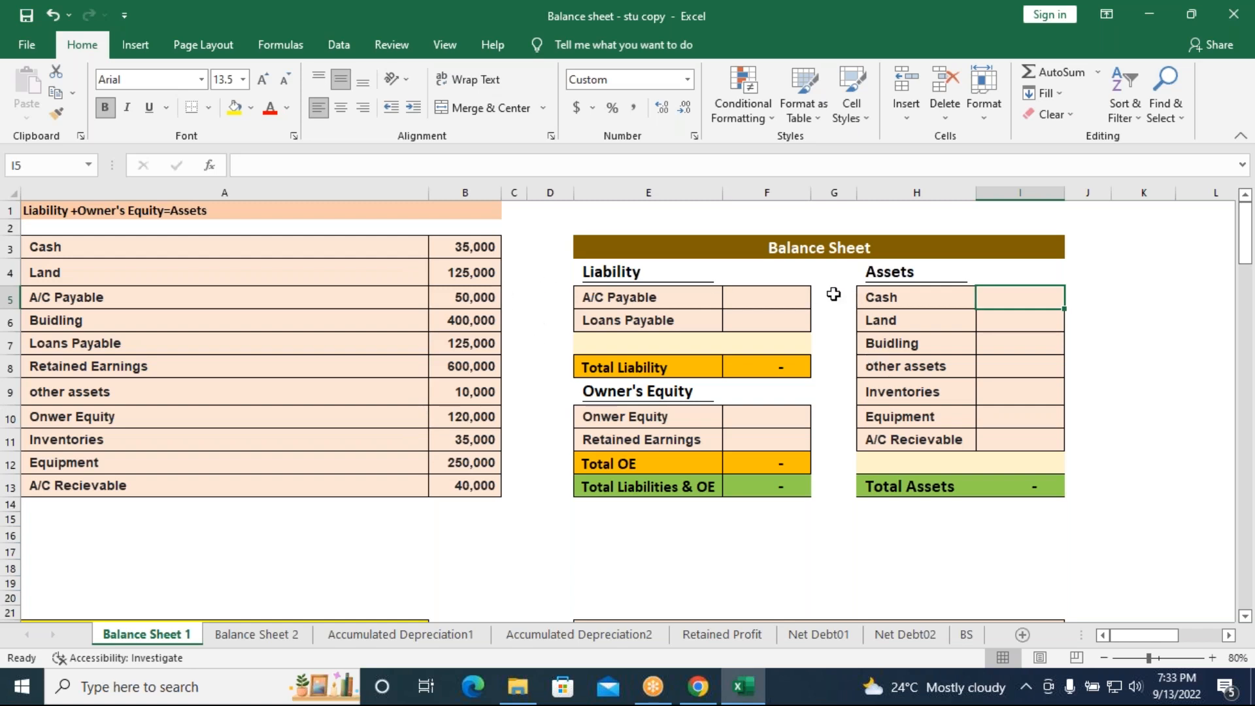
text(=)
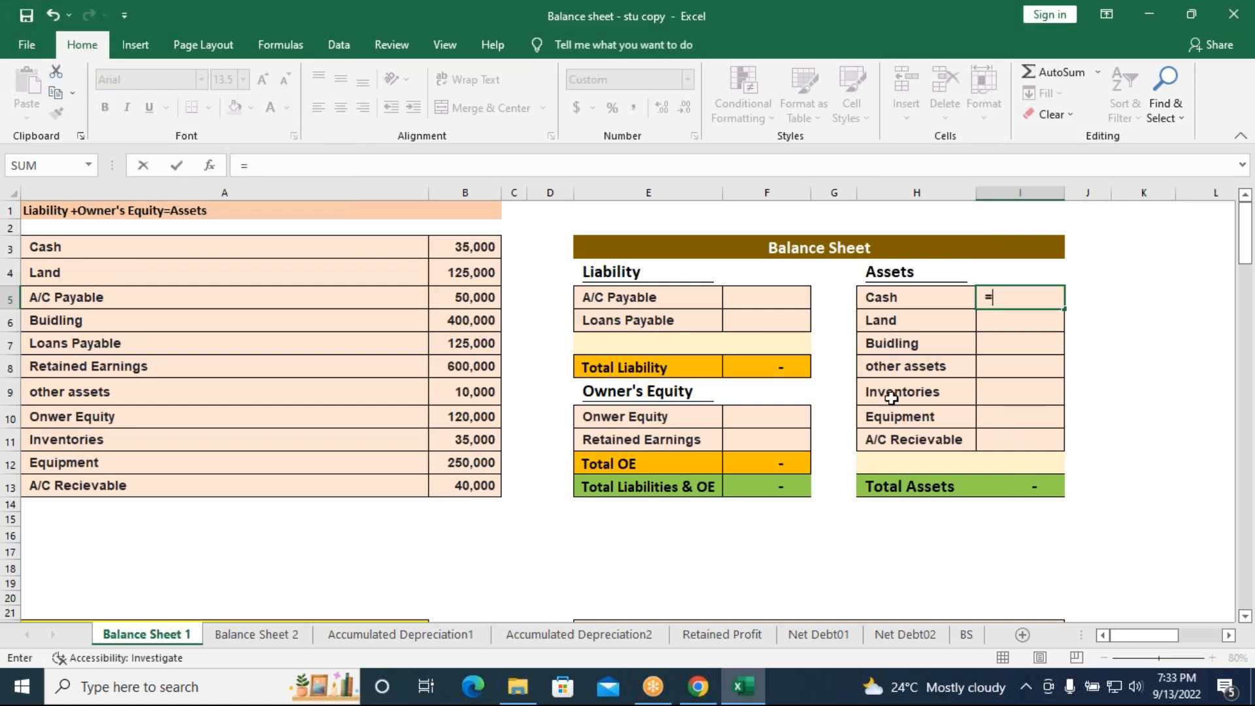
click(451, 240)
key(Return)
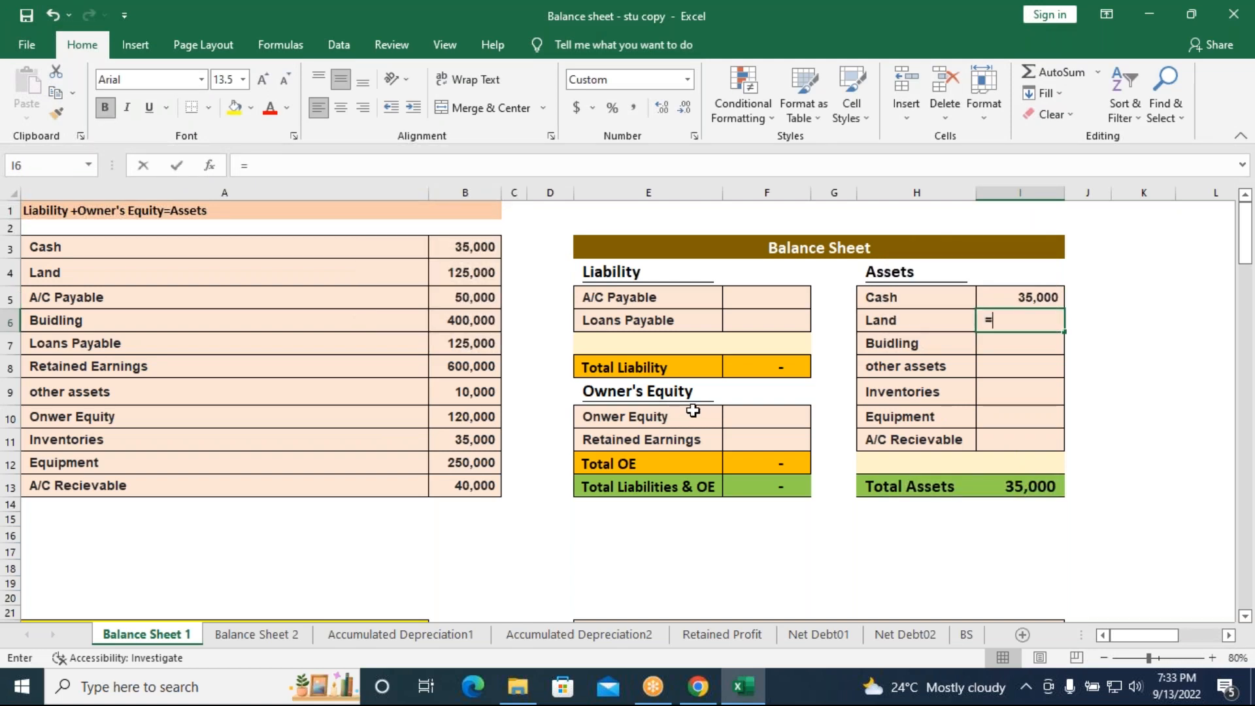
- Link the Land and Buidling amounts in I6 and I7 of the Assets table to B4 and B6
text(=)
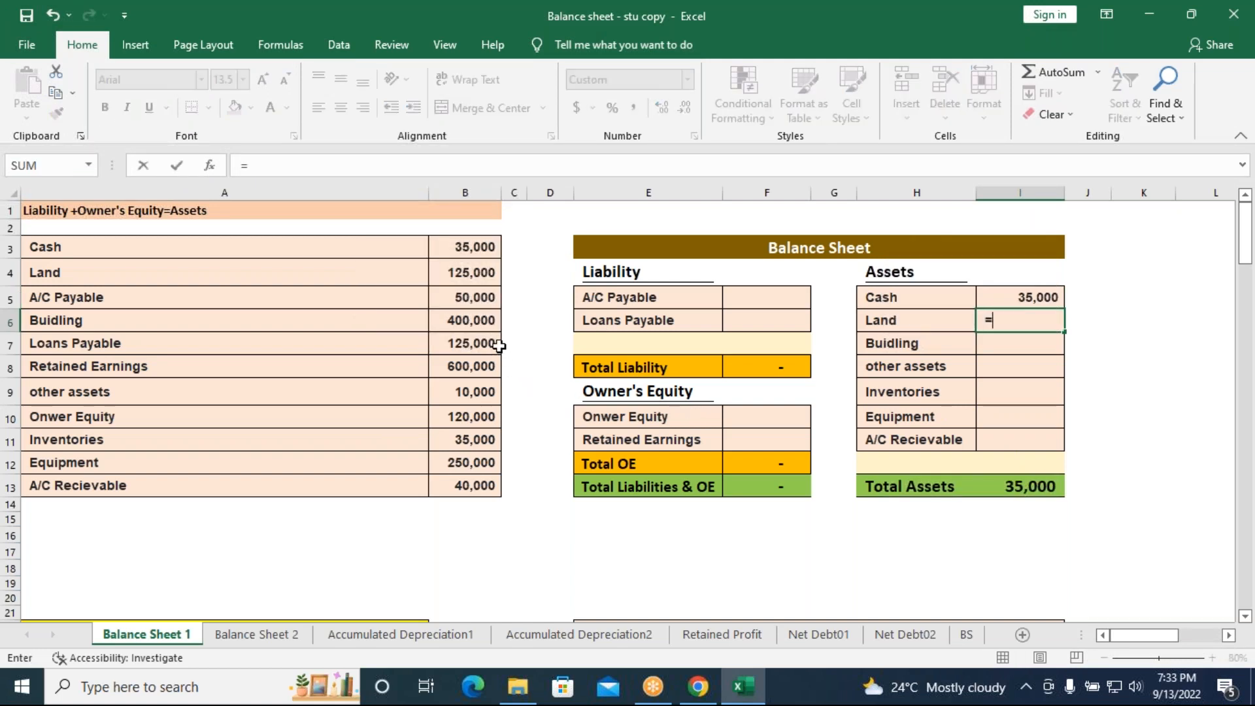
click(484, 276)
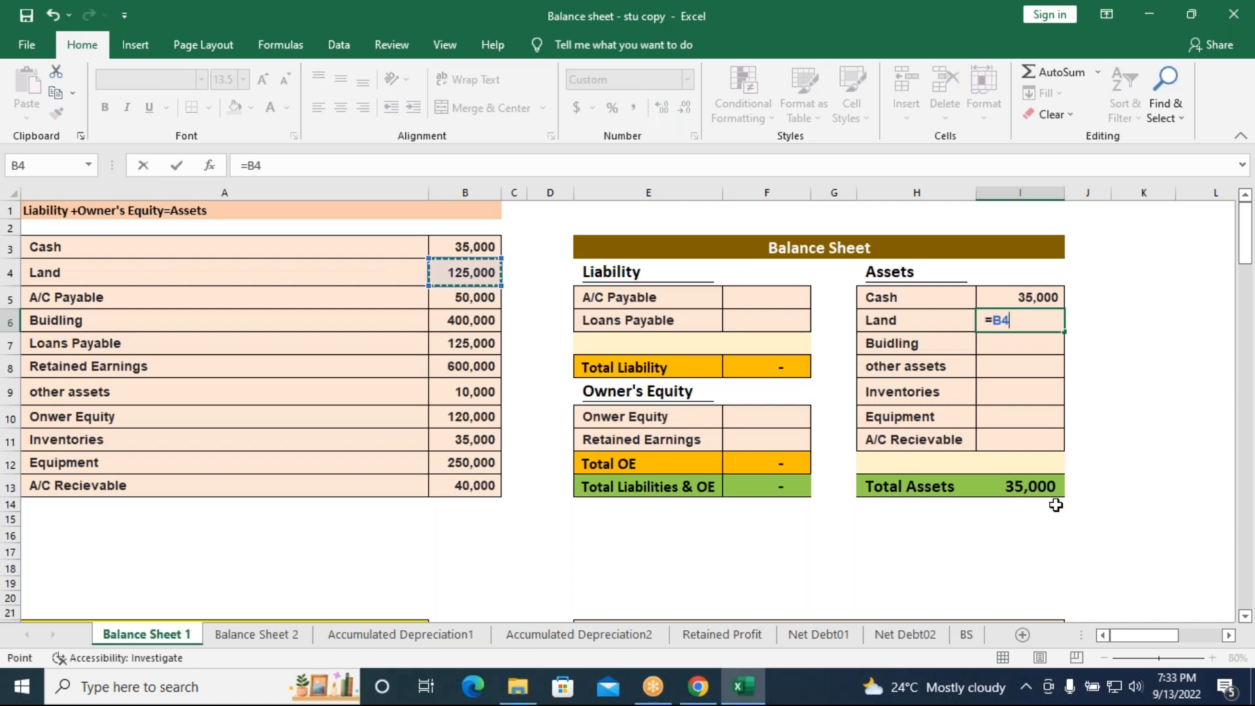
key(Return)
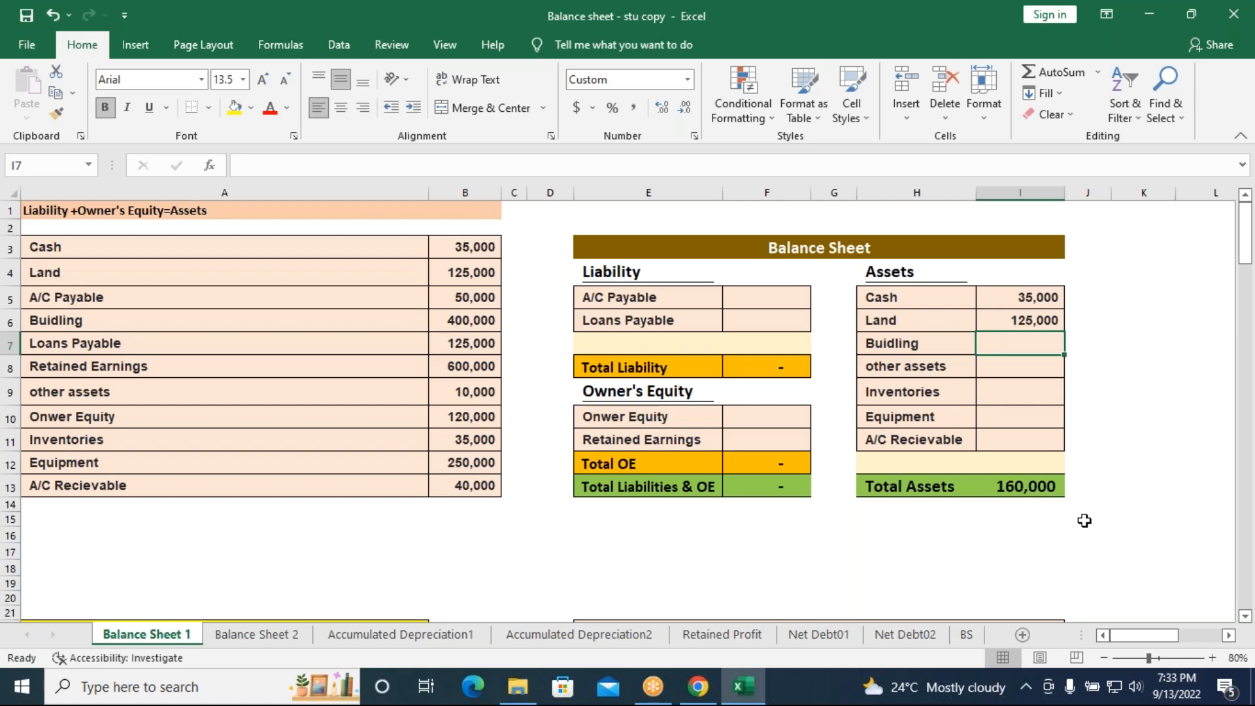
text(=)
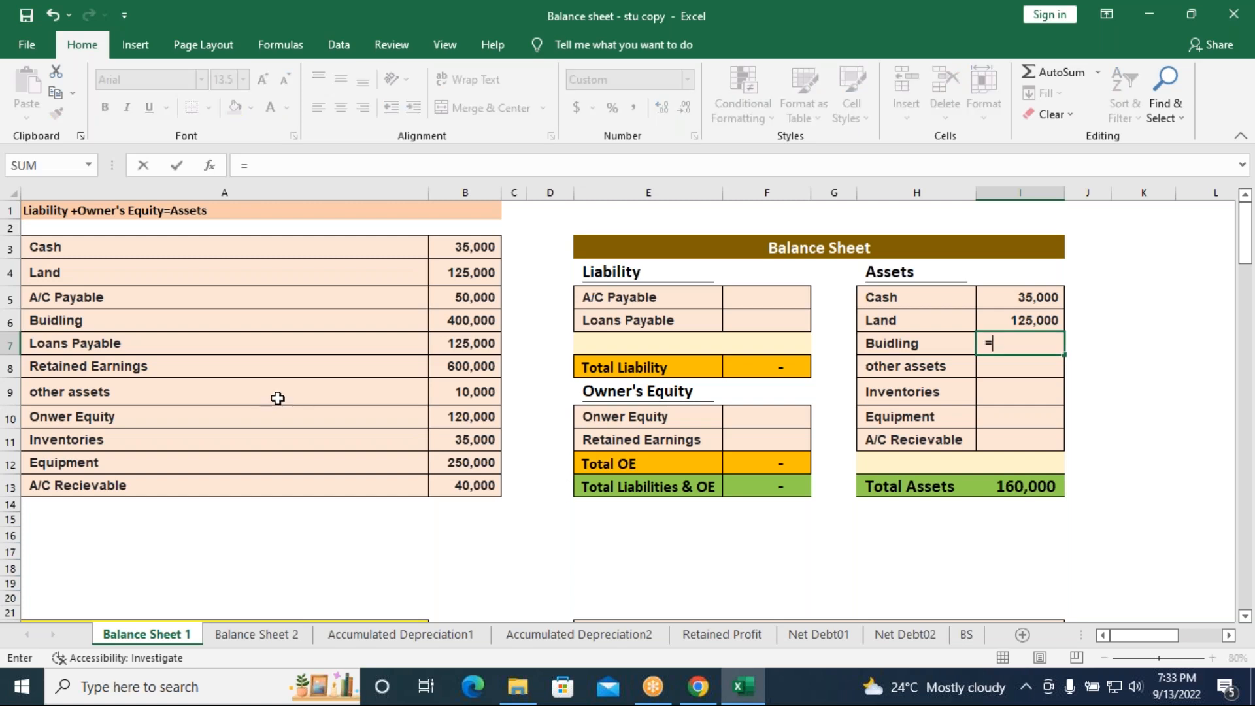
click(489, 320)
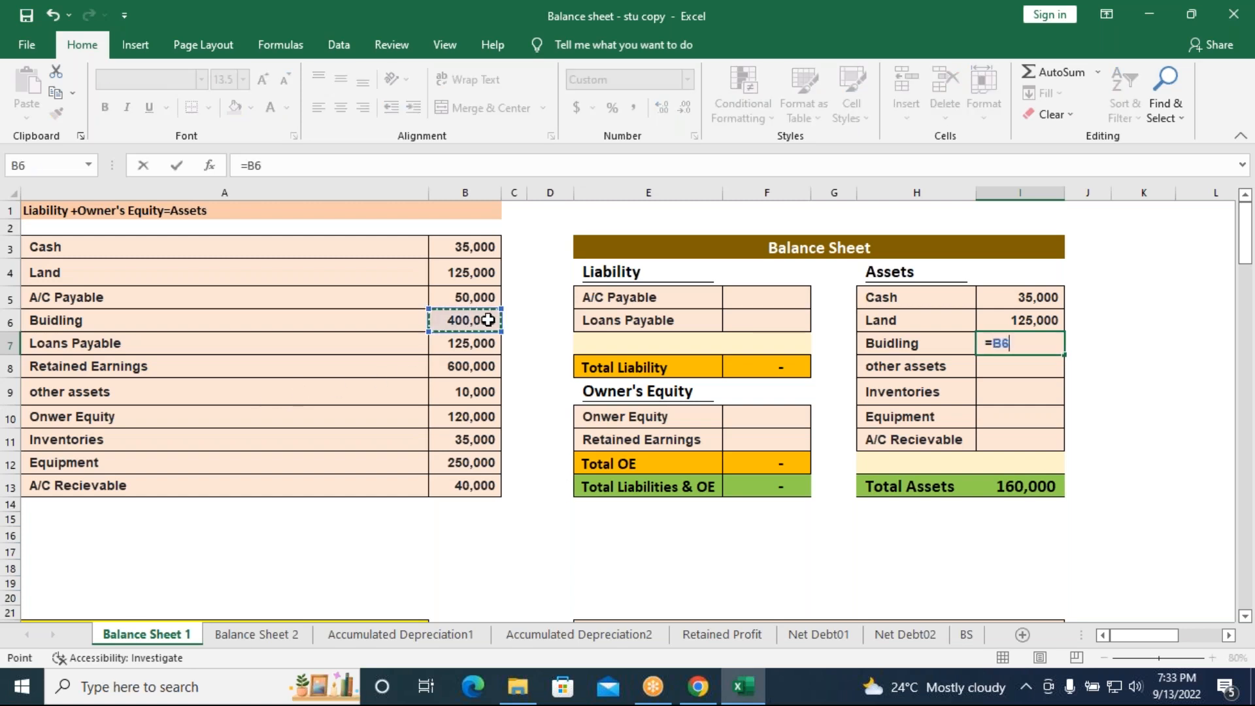
key(Return)
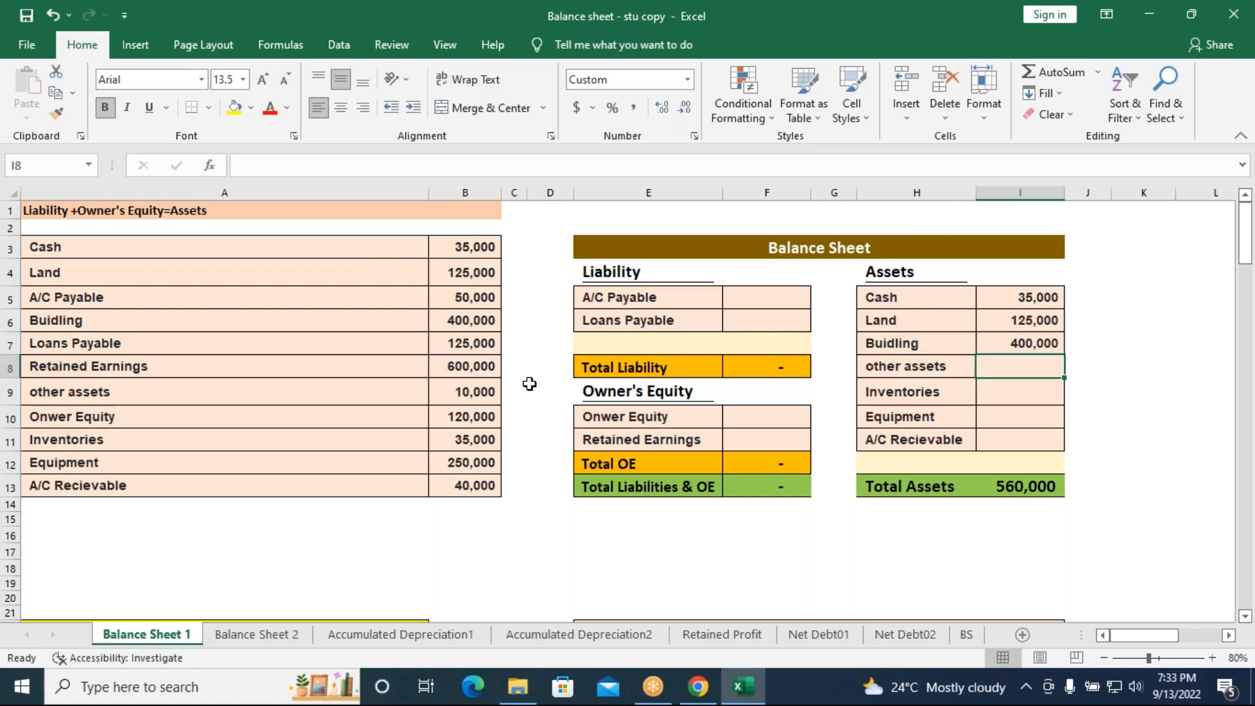
- Link the other assets and Inventories amounts in I8 and I9 to B9 and B11 of the account list
text(=)
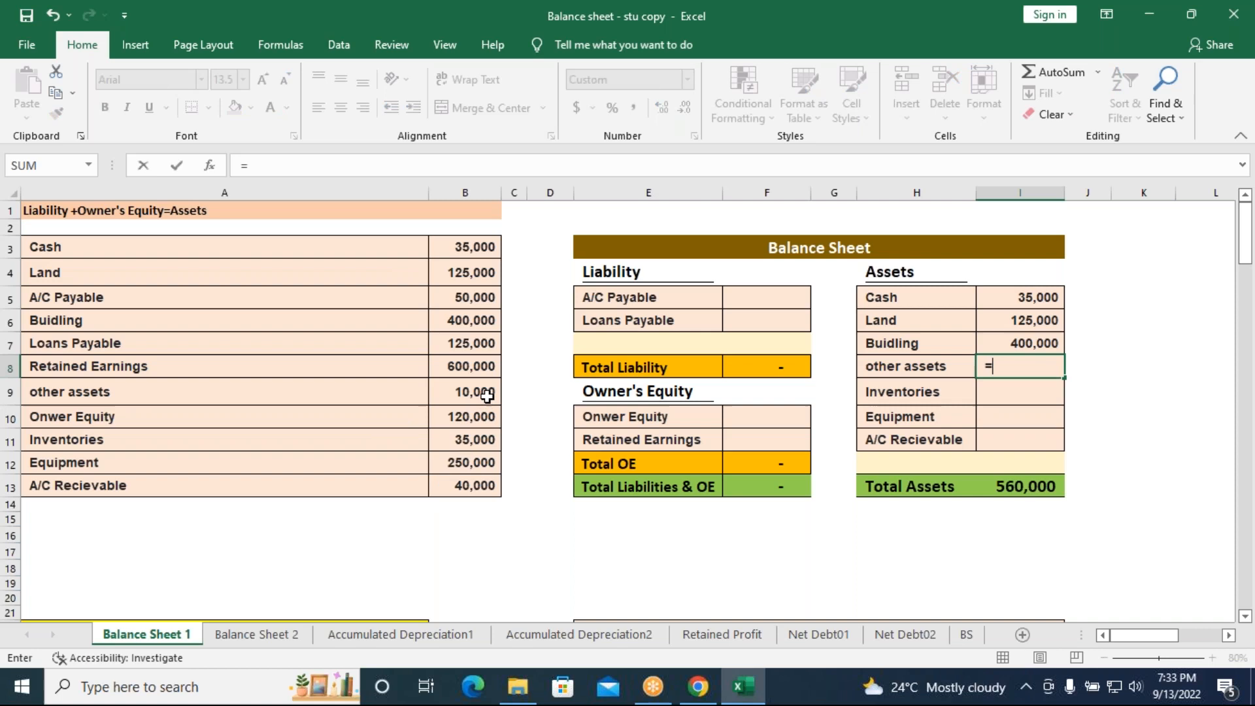
click(487, 393)
key(Return)
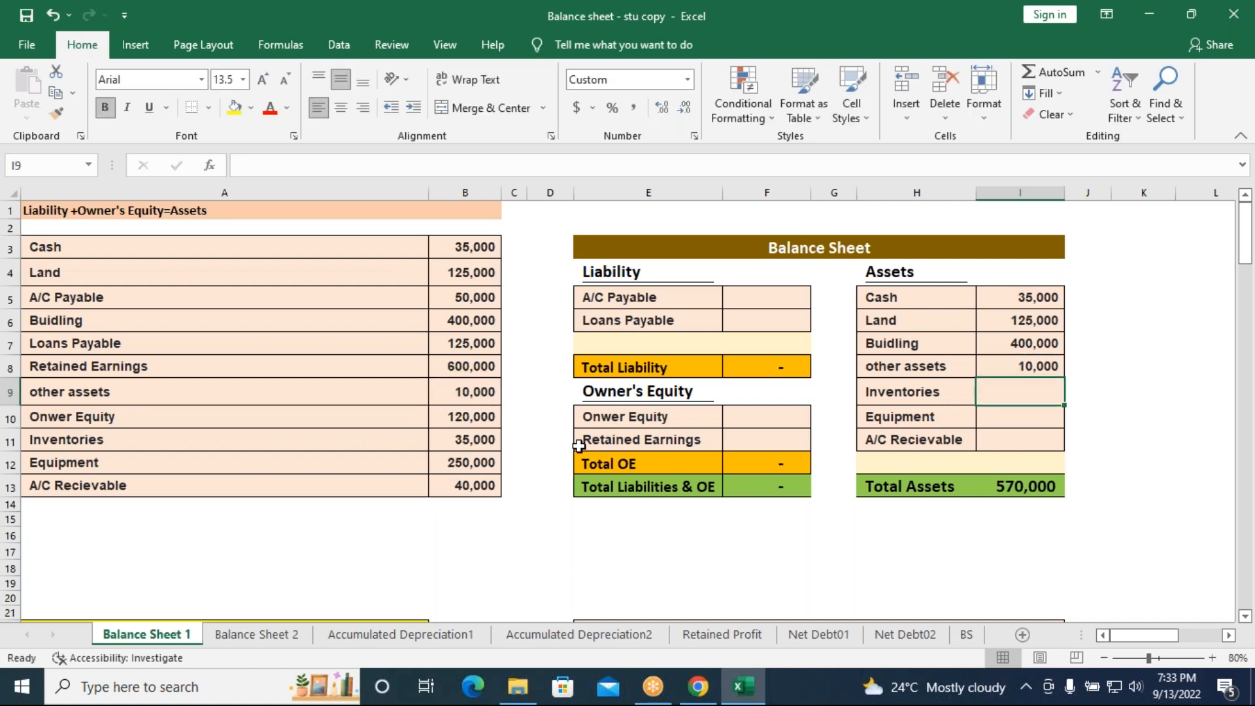
text(=)
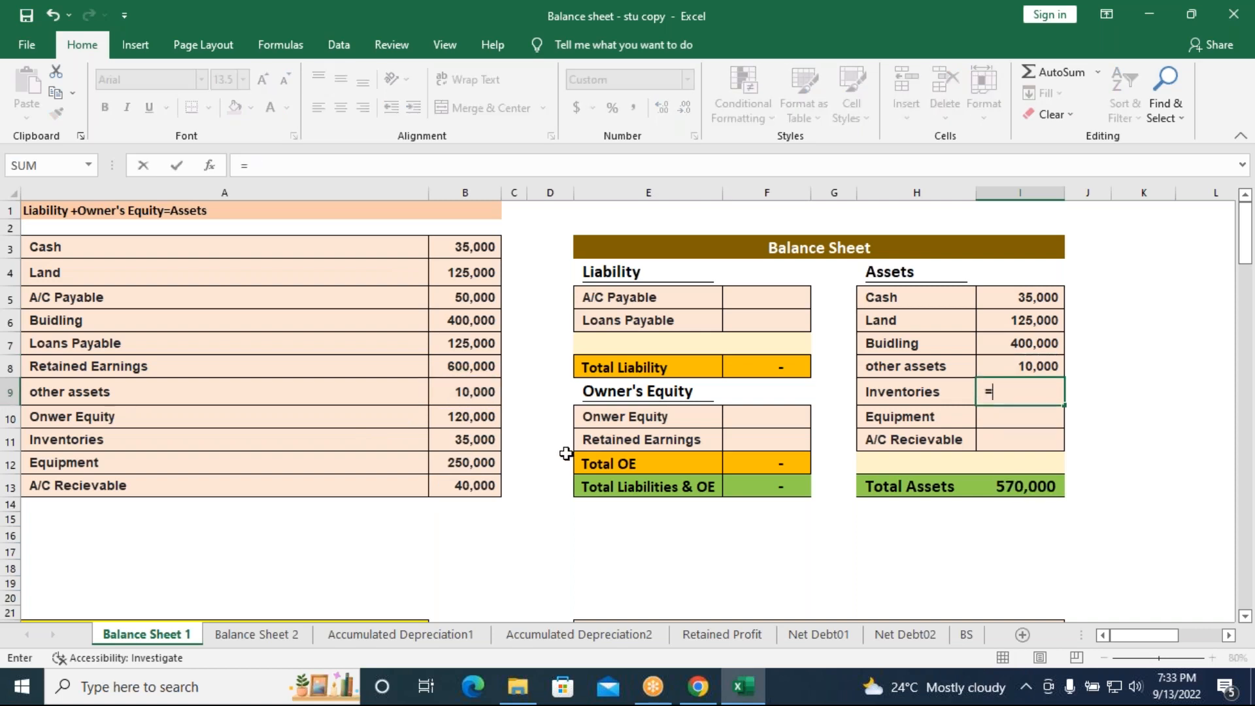
click(461, 437)
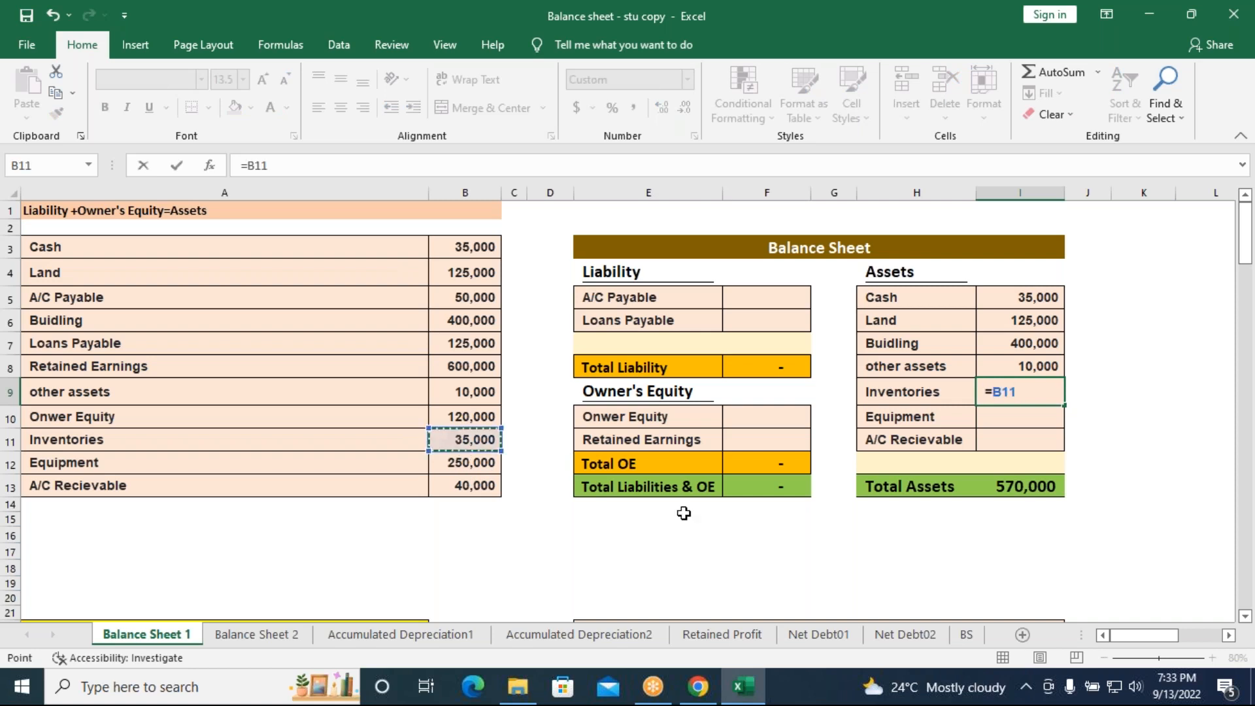
key(Return)
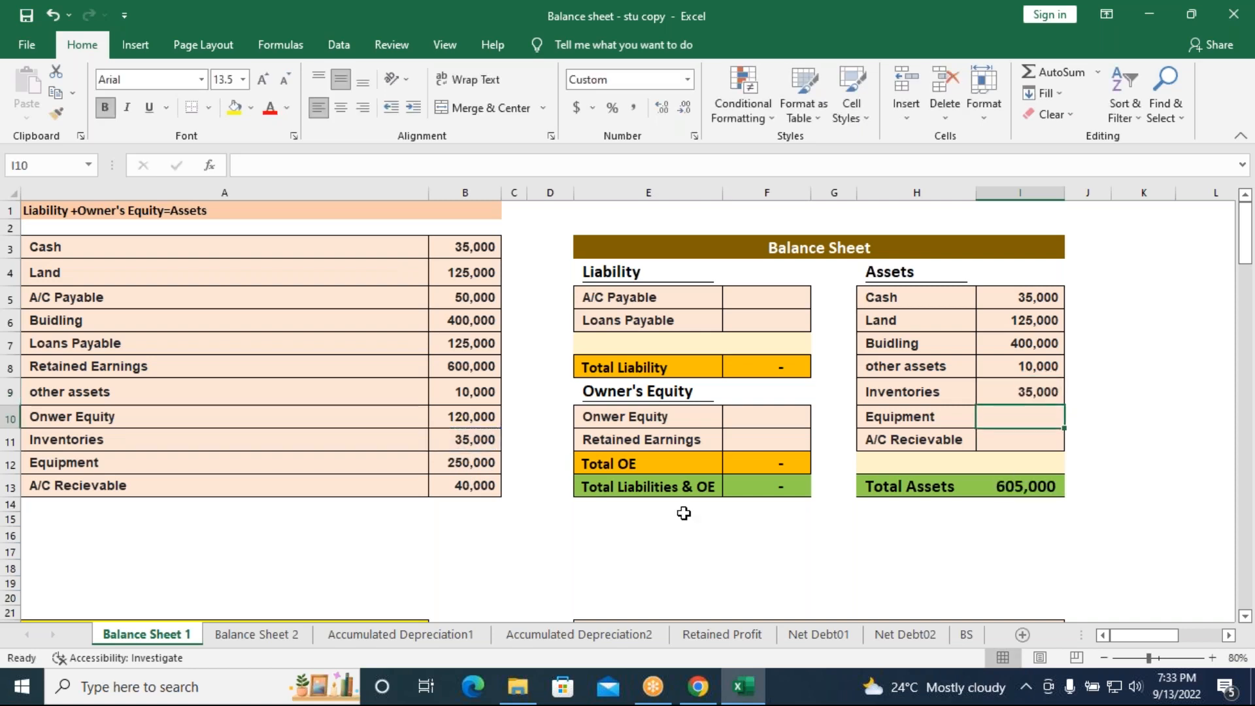
- Link the Equipment and A/C Recievable amounts in I10 and I11 to B12 and B13 of the account list
text(=)
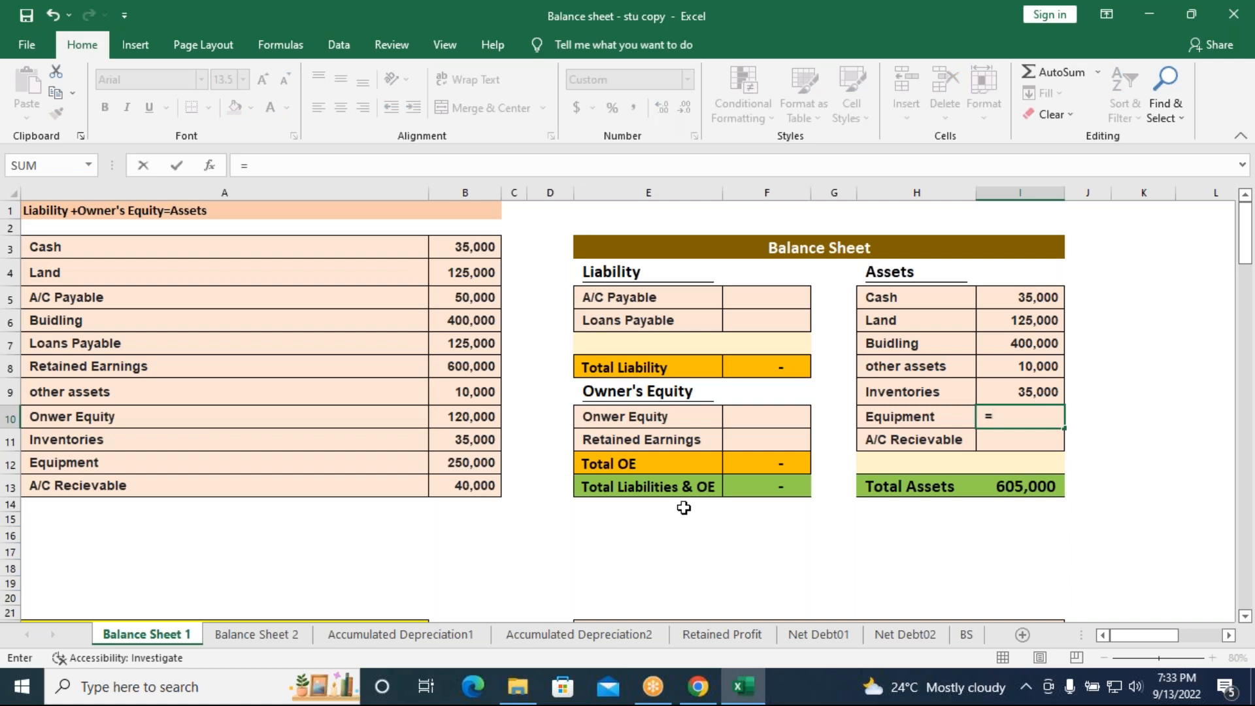
click(487, 464)
key(Return)
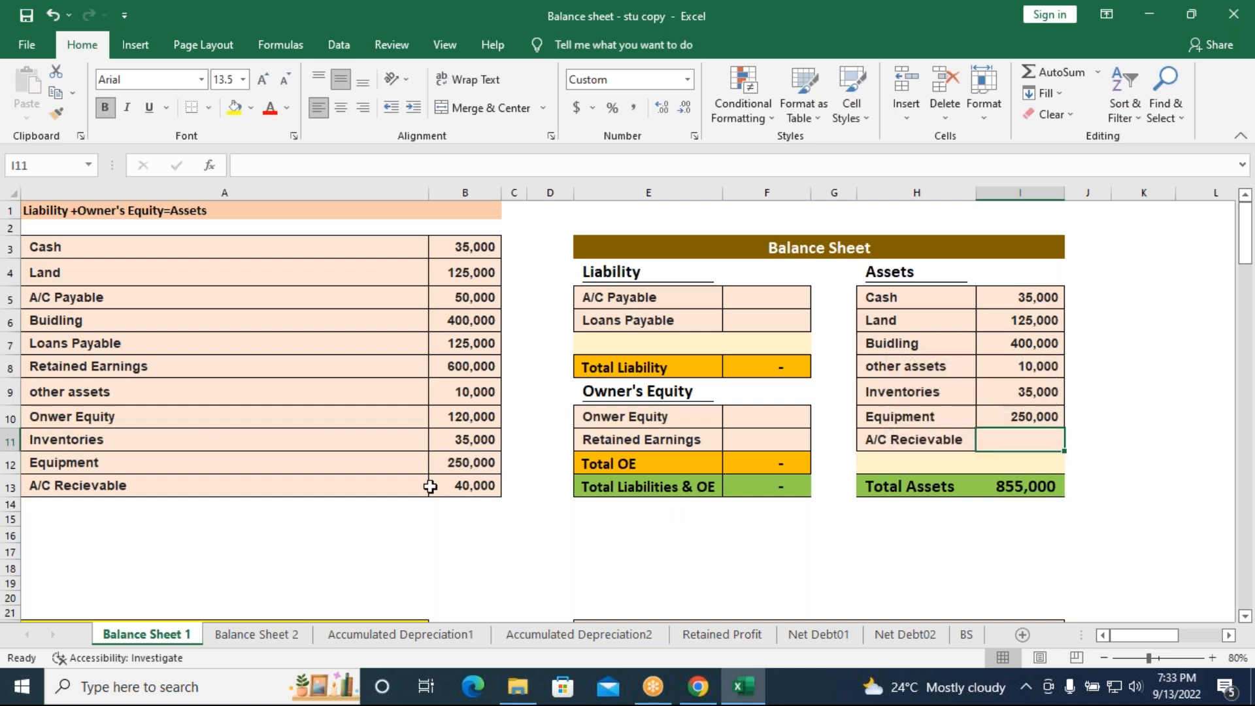
text(=)
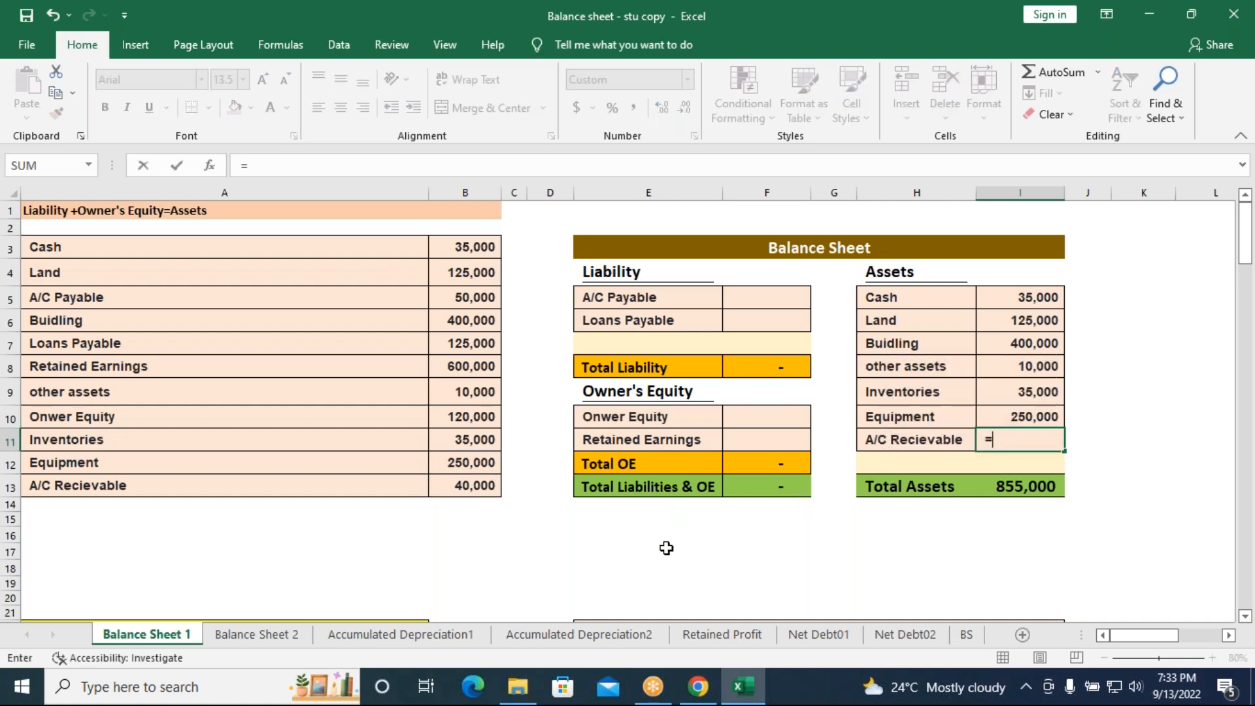
click(483, 489)
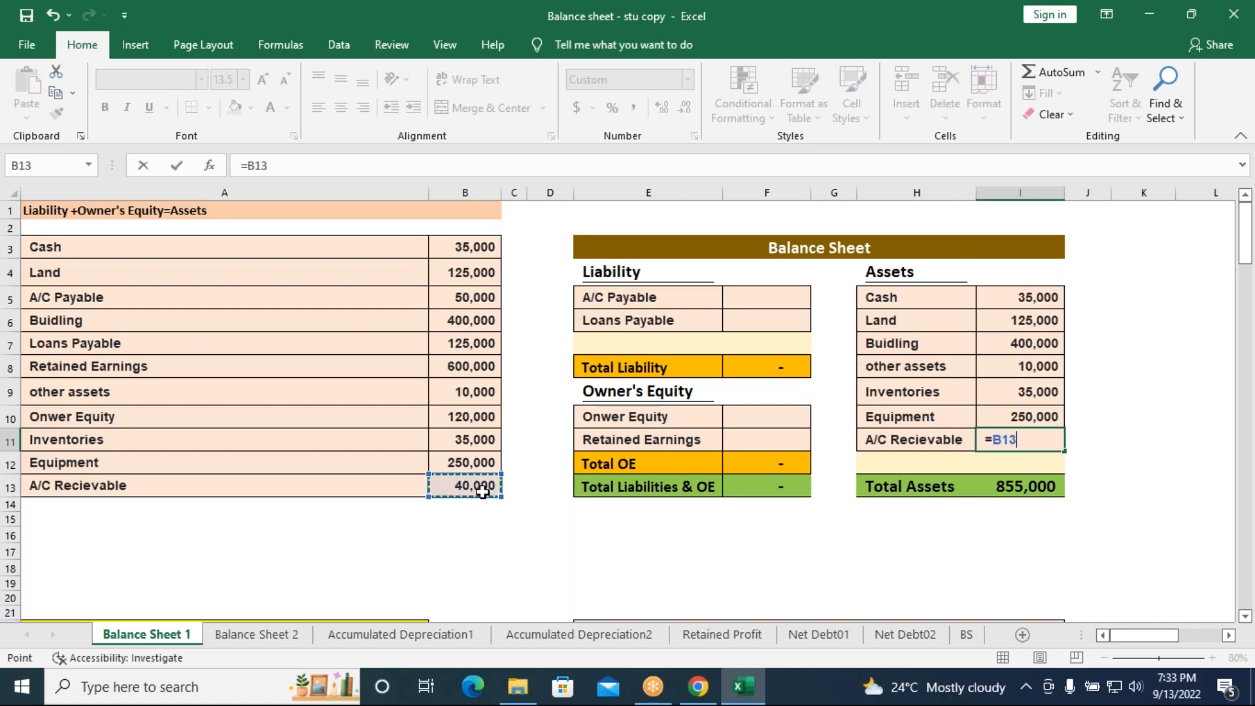
key(Return)
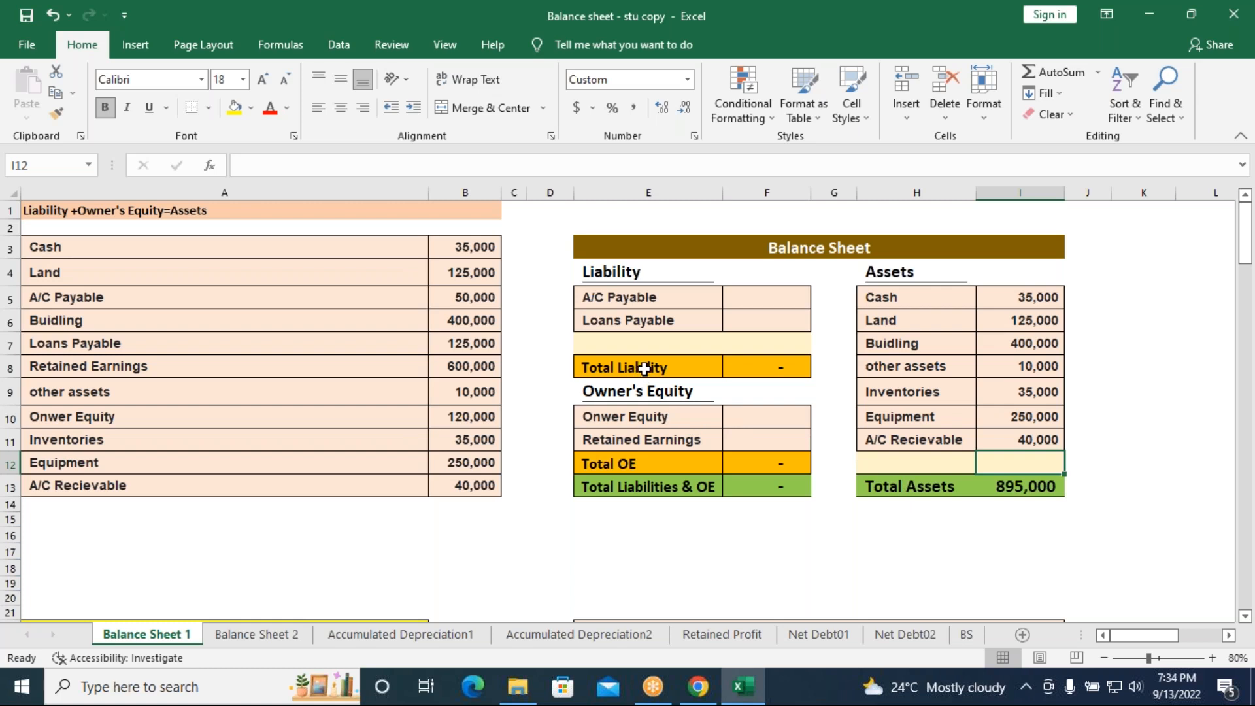
- Fill A/C Payable in F5 and Loans Payable in F6 of the Liability table with references to B5 and B7
click(751, 304)
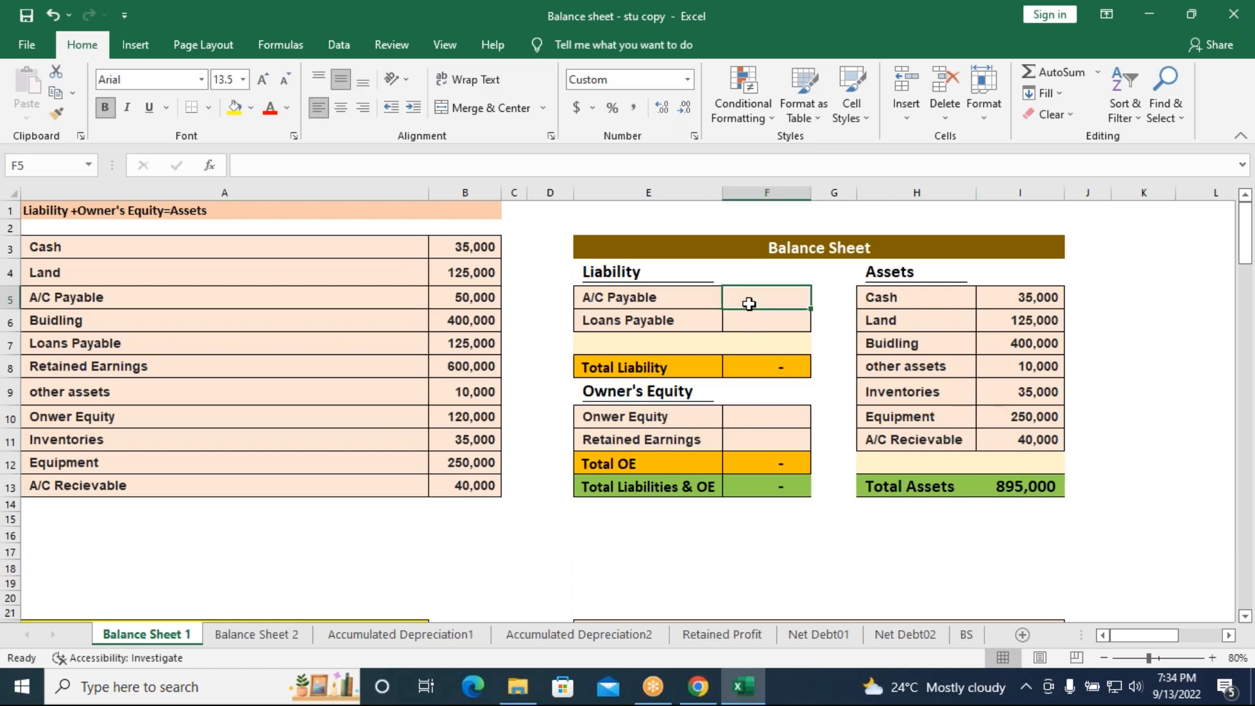
text(=)
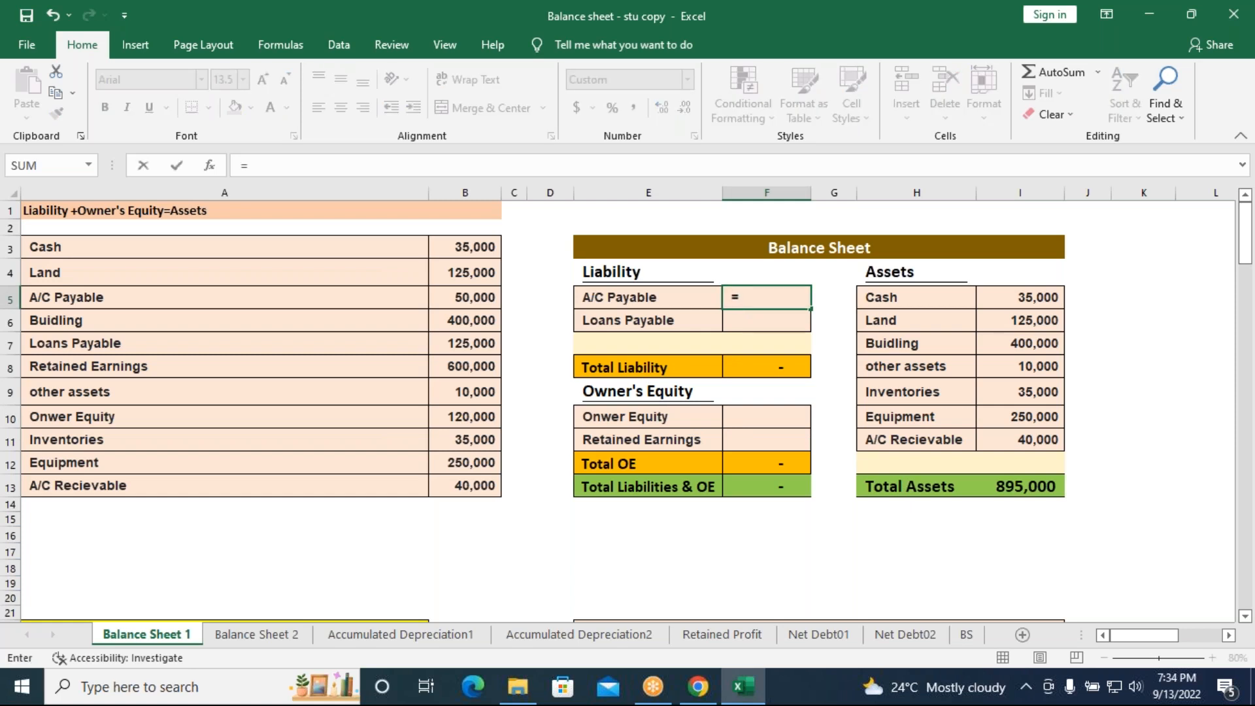
click(440, 306)
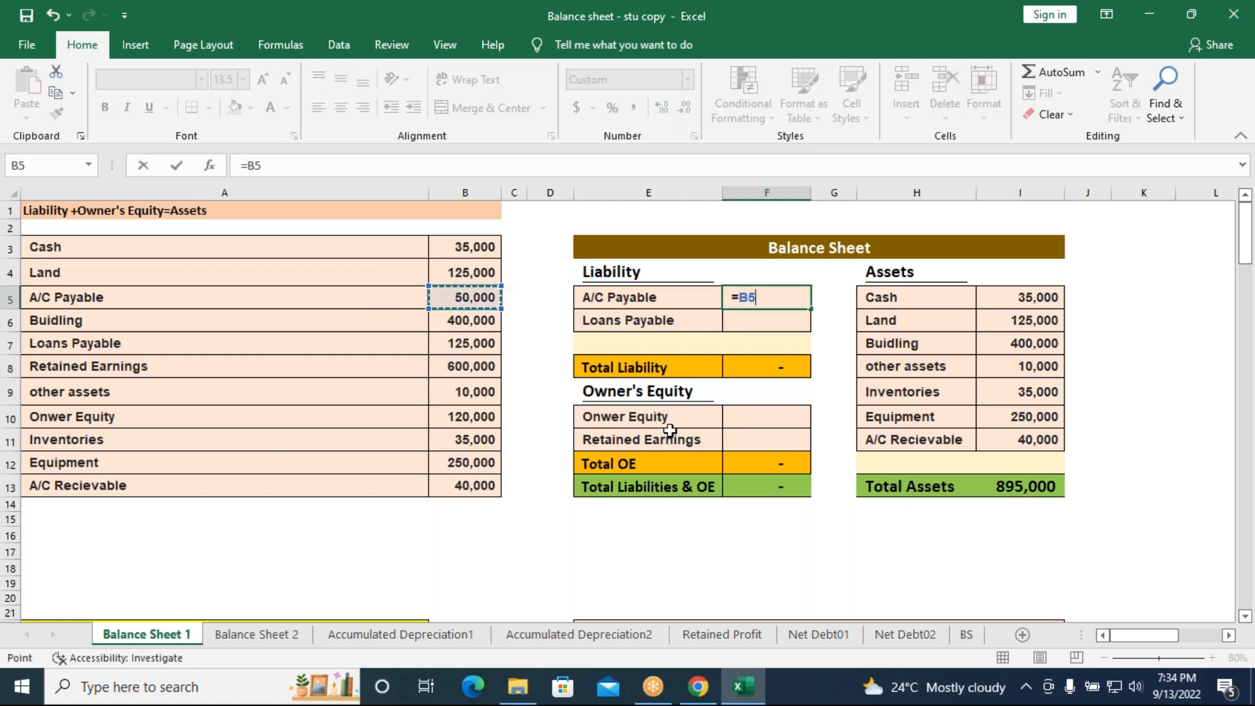
key(Return)
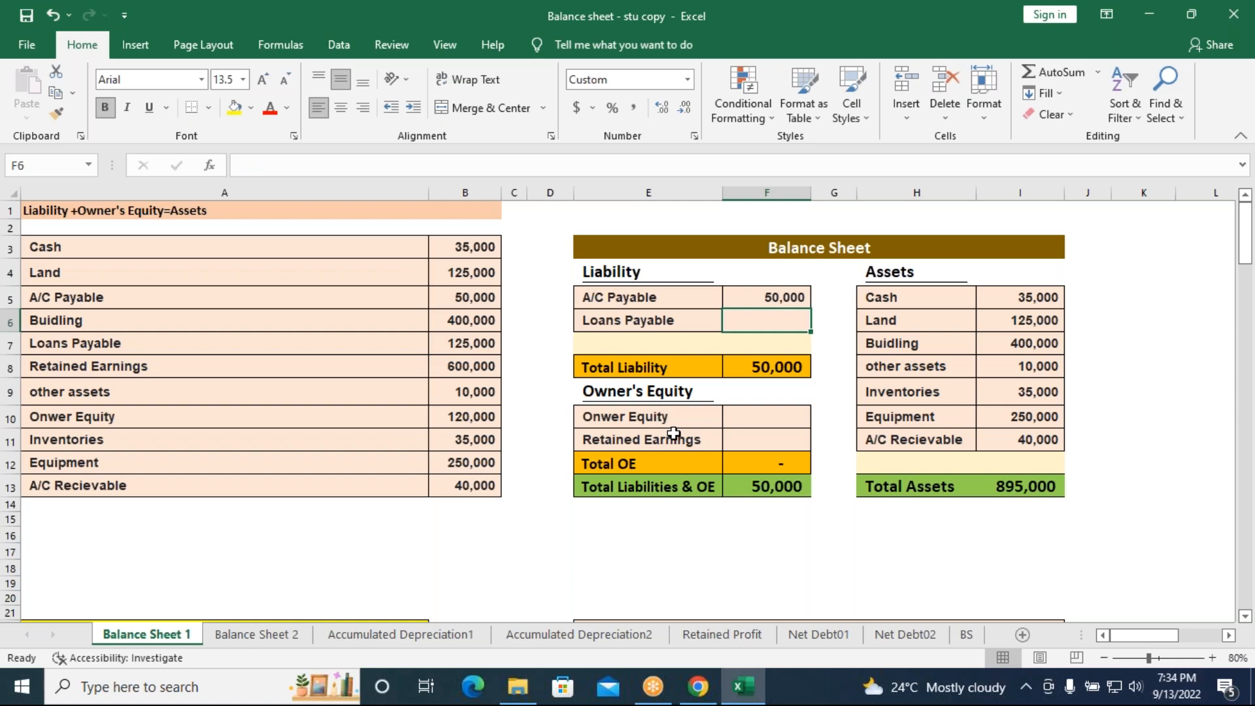
text(=)
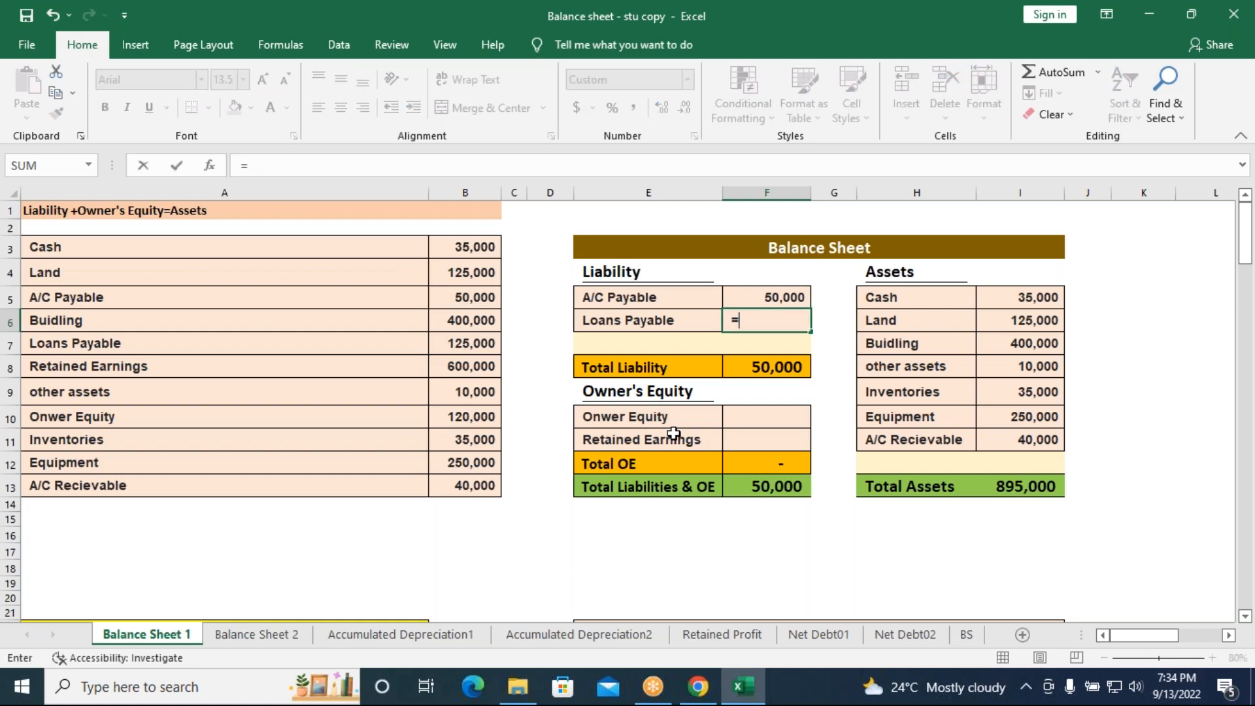
click(486, 344)
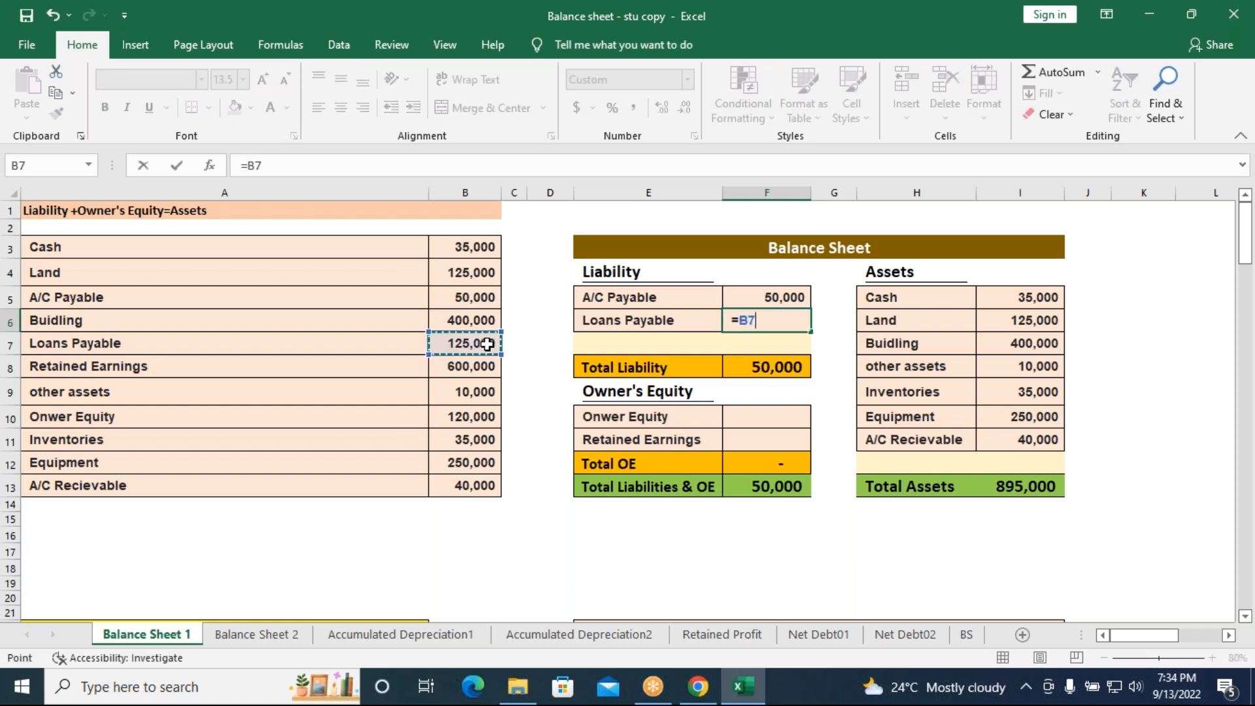
key(Return)
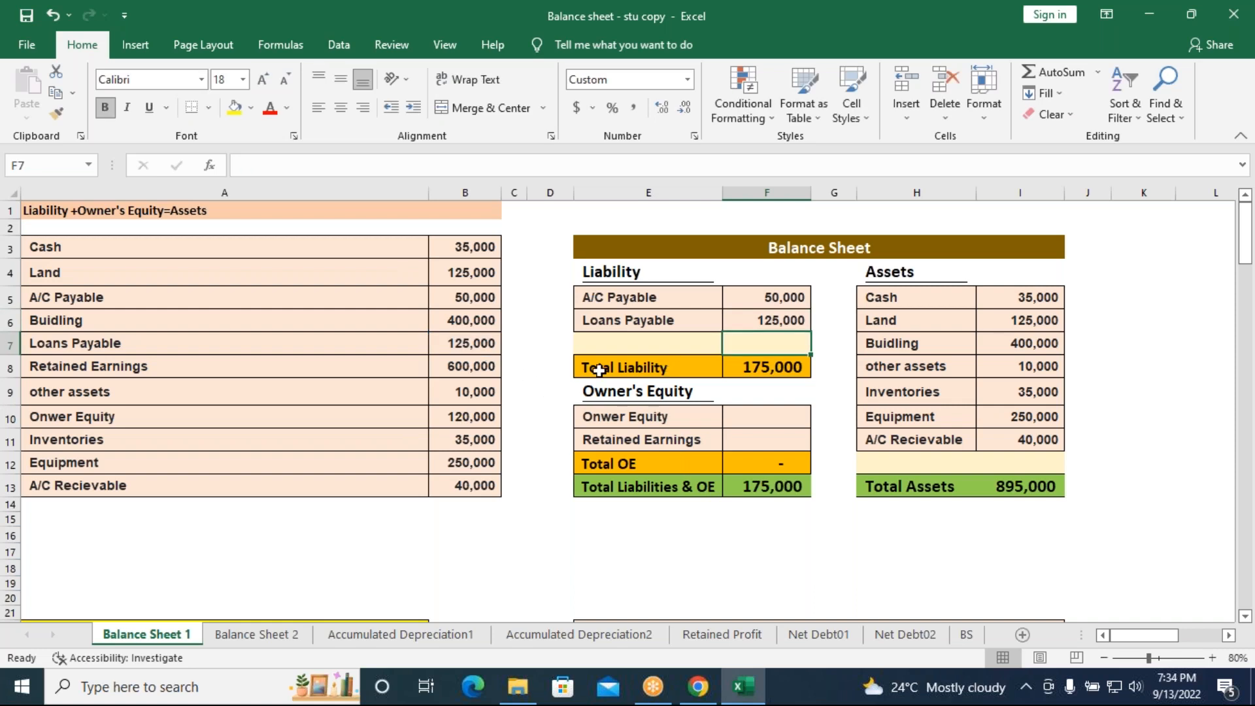
- Inspect the Total Liability formula in F8 and the cells it sums
click(759, 368)
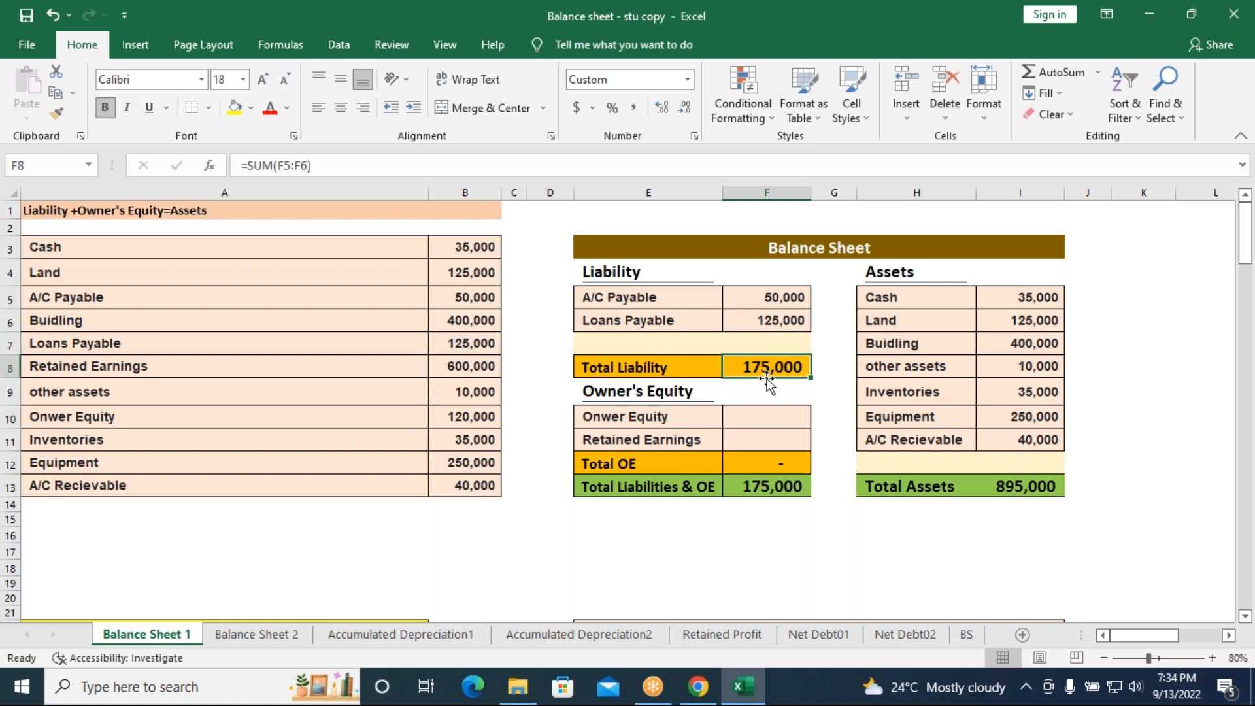
double_click(767, 376)
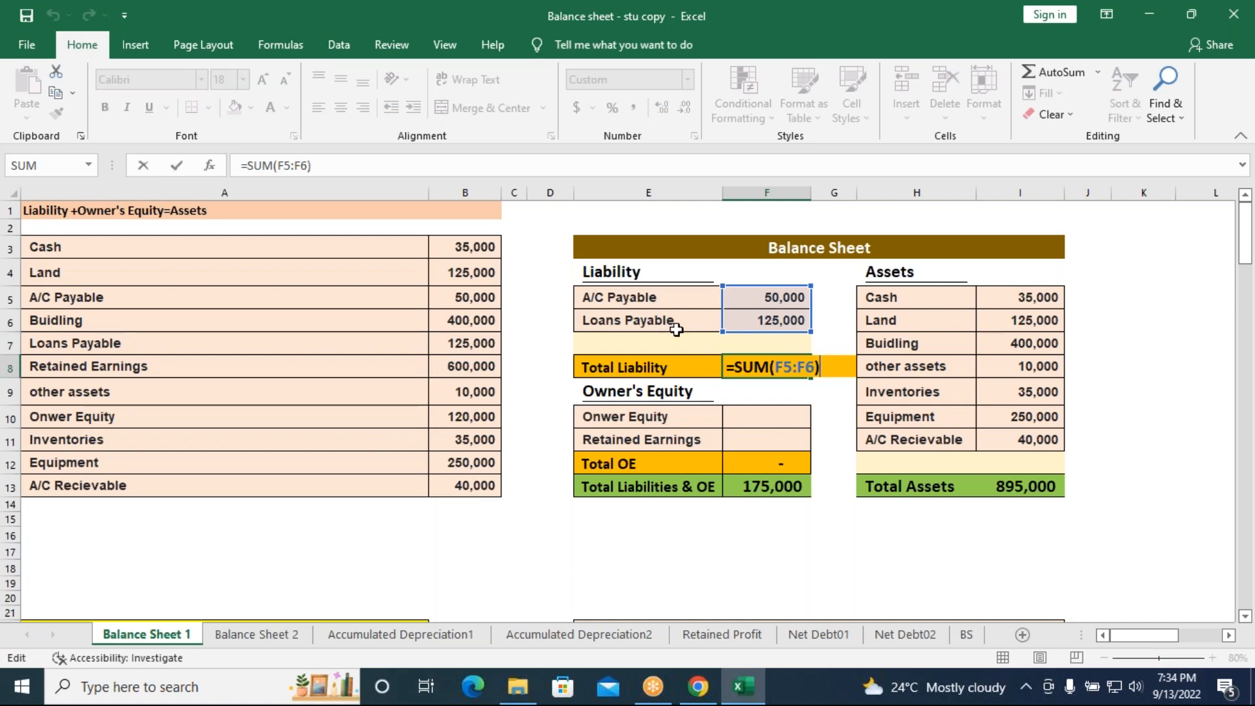
key(Return)
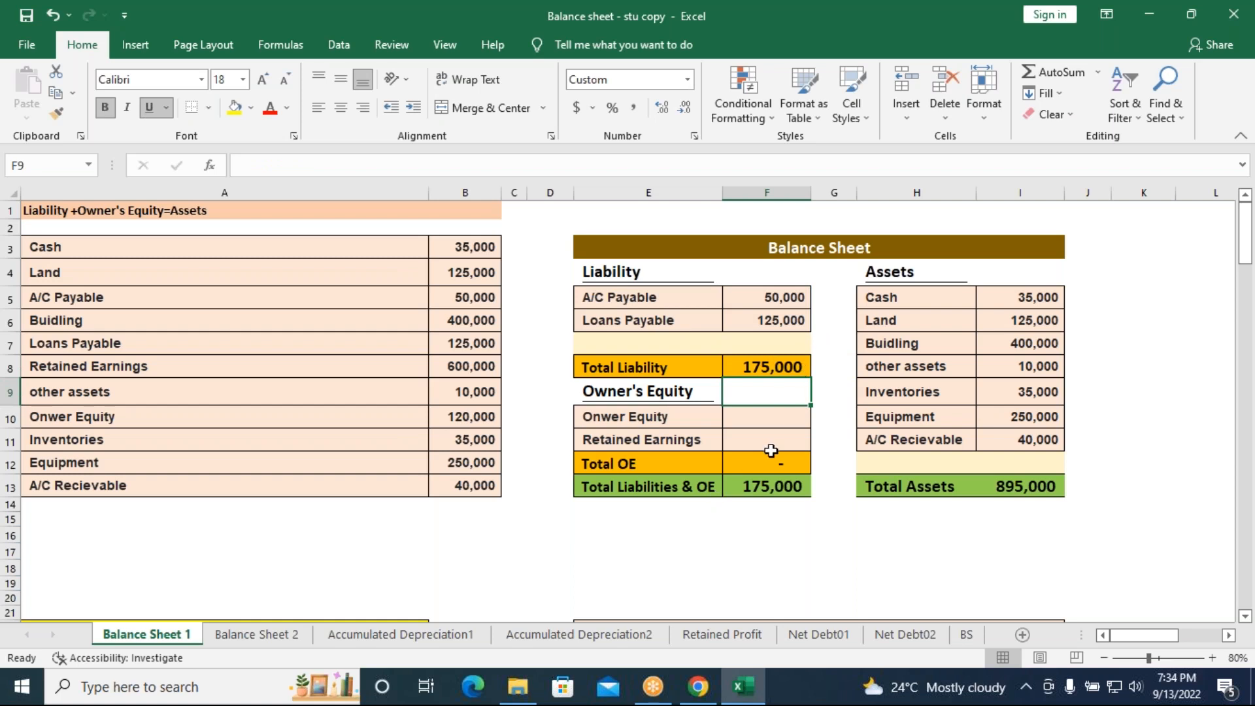
- Fill Onwer Equity in F10 and Retained Earnings in F11 with references to B10 and B8
click(771, 419)
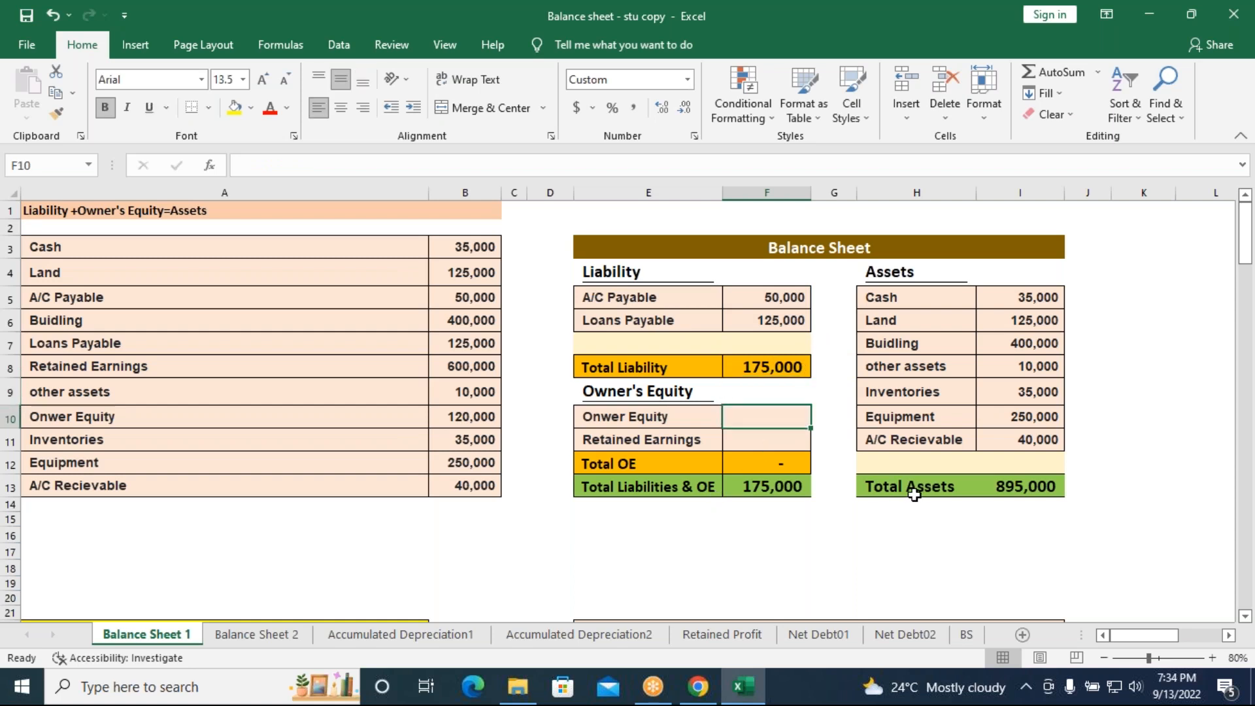
text(=)
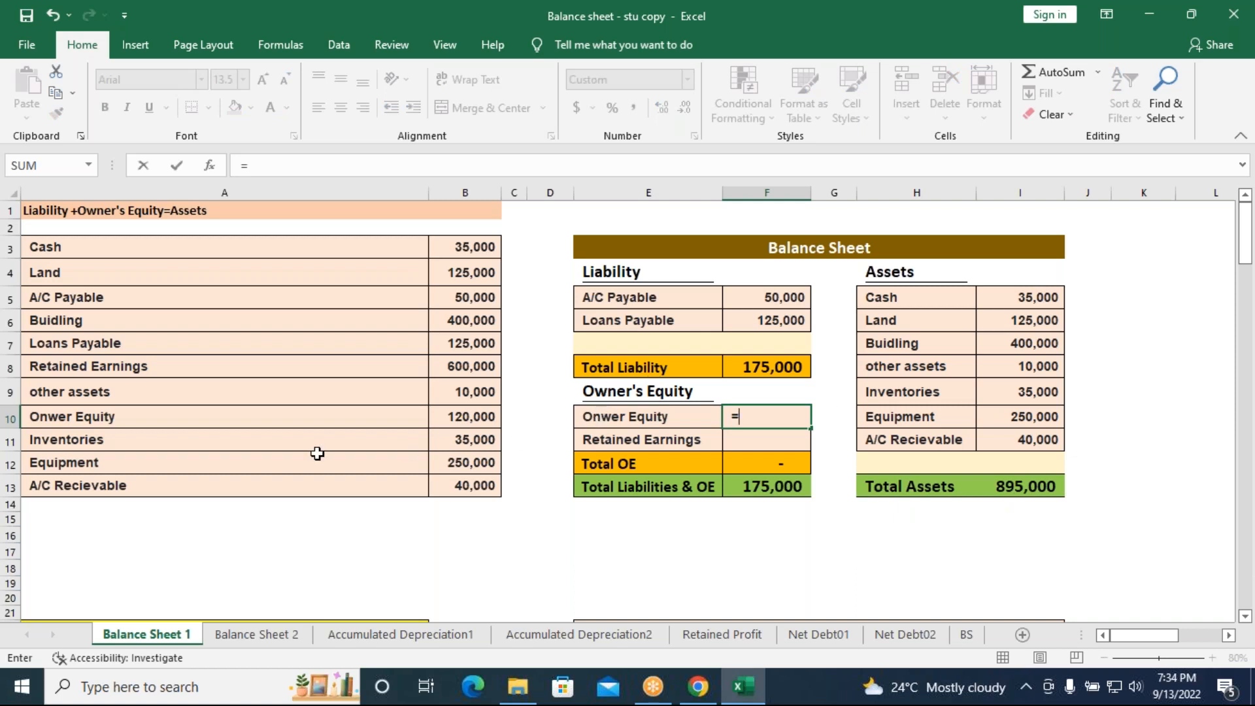
click(442, 417)
key(Return)
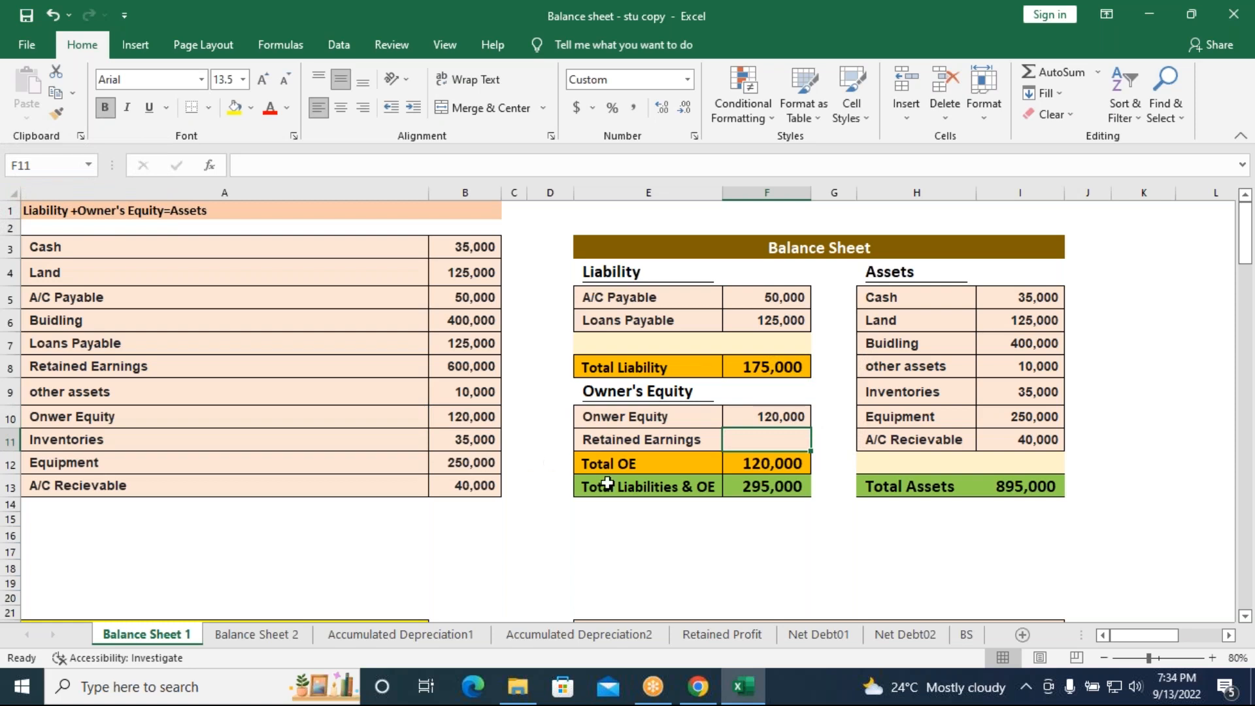
text(=)
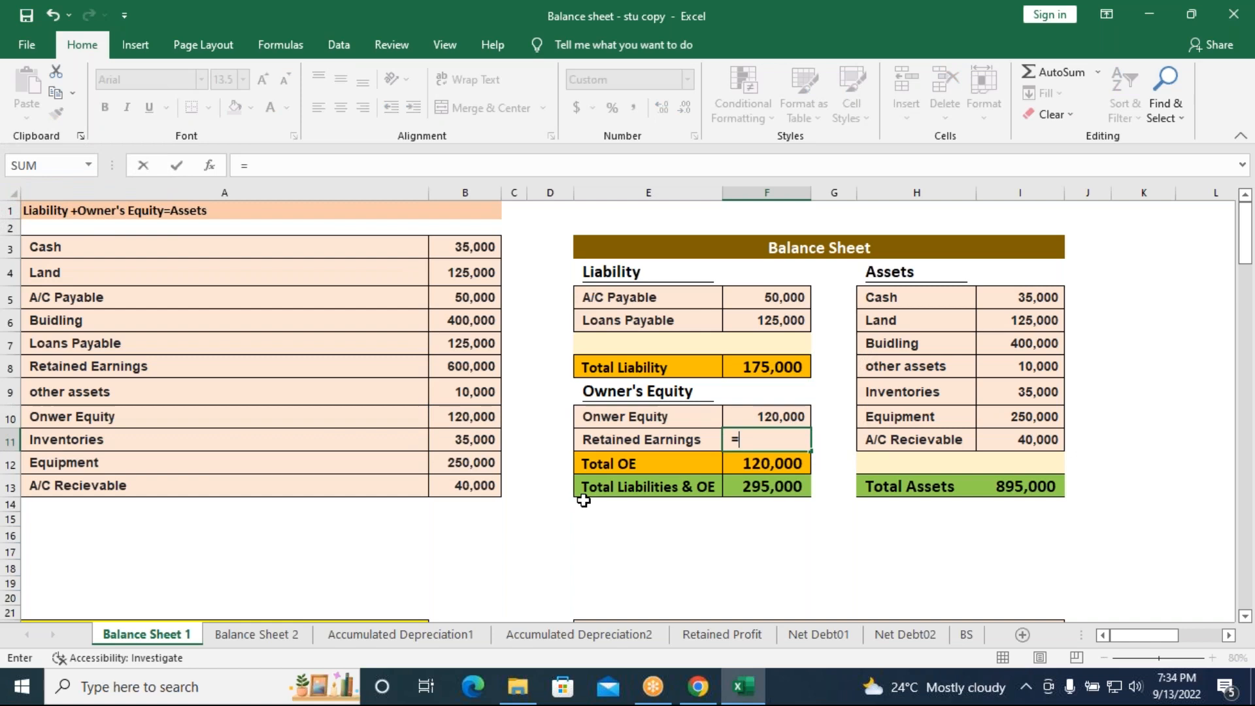
click(478, 366)
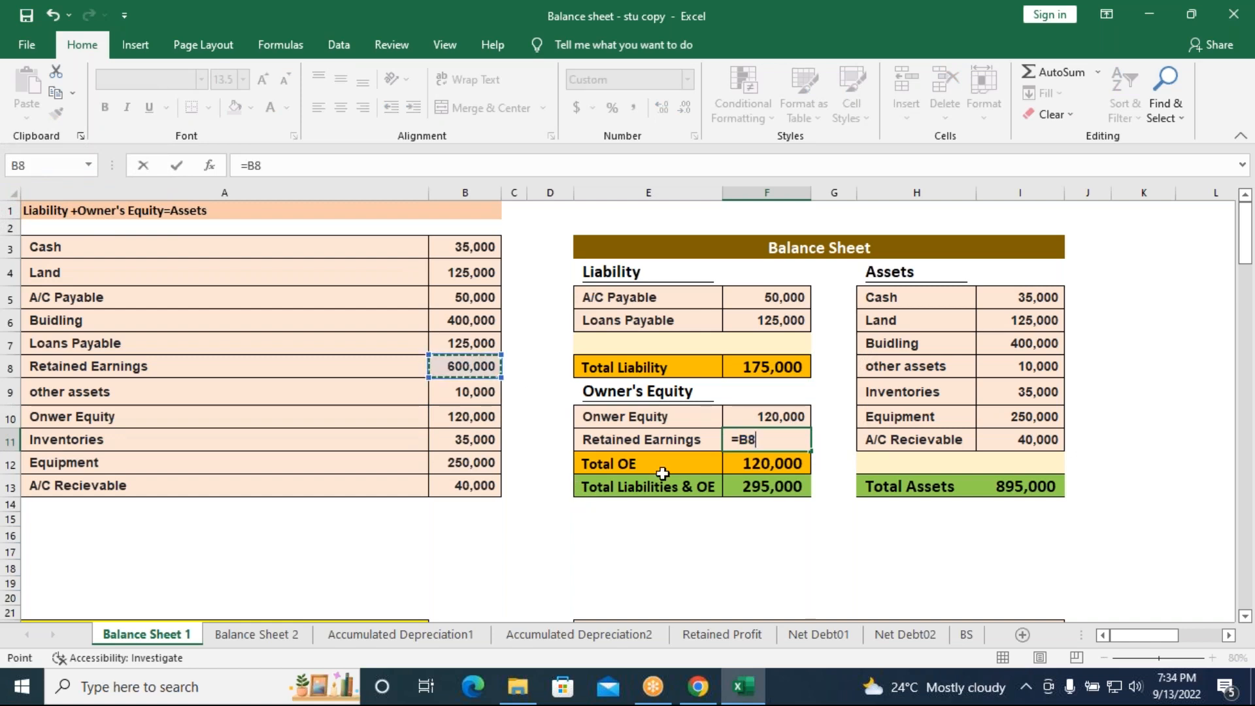
key(Return)
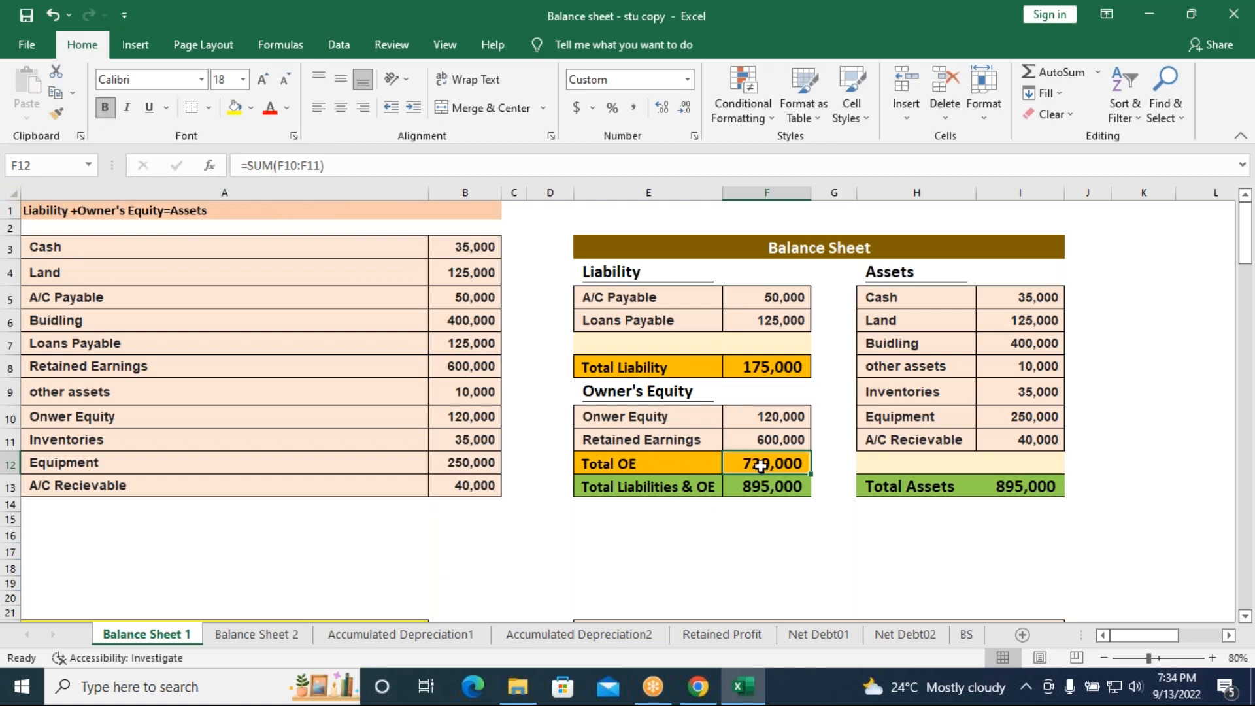
- Inspect the Total OE formula in F12 and the Total Liabilities & OE formula in F13
key(F2)
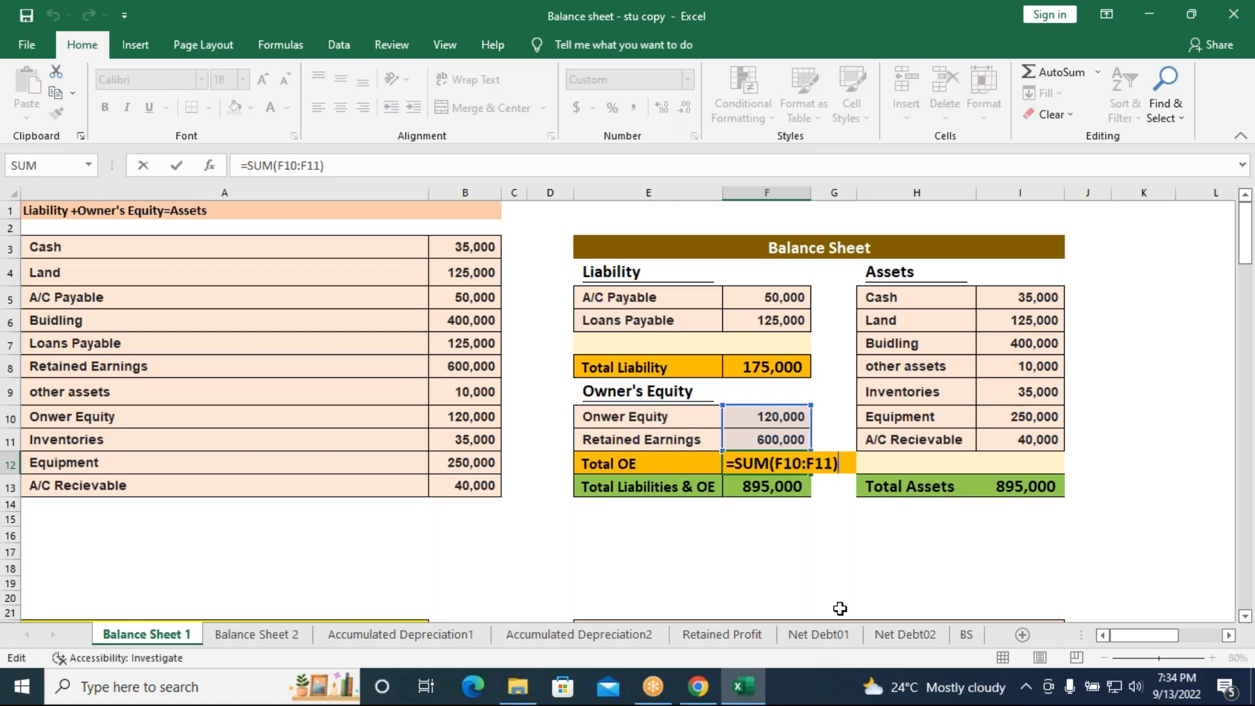
key(Return)
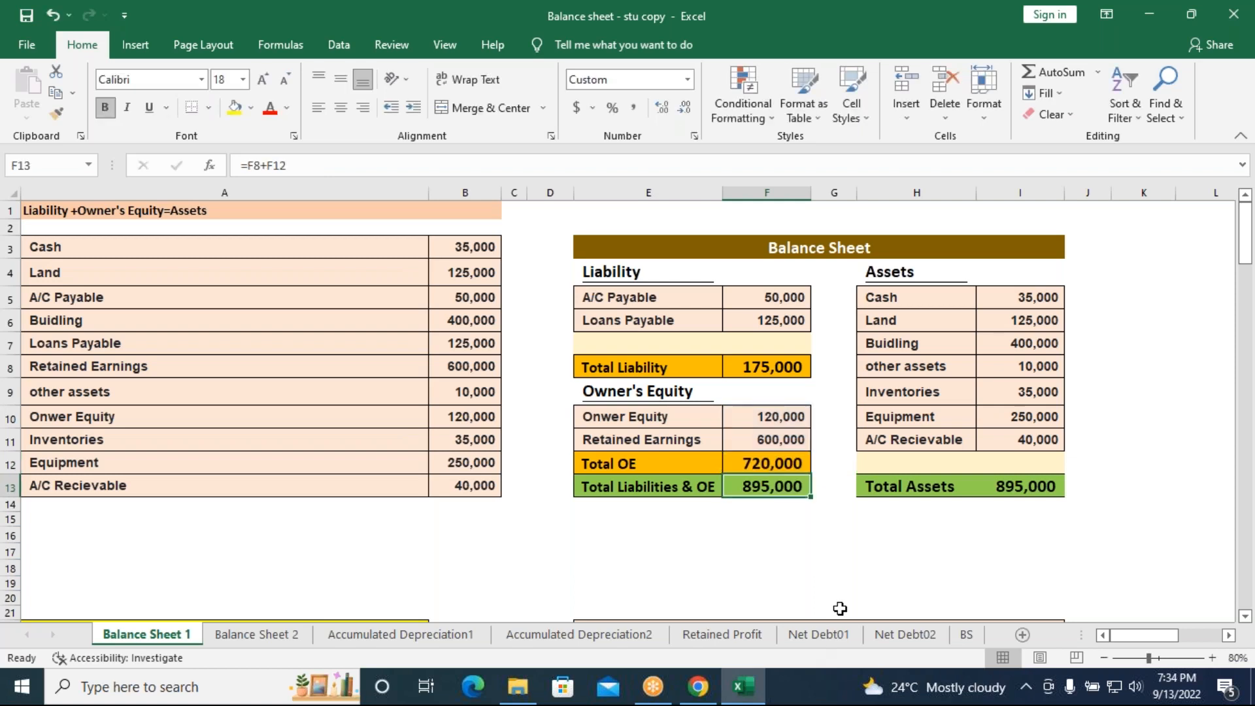
double_click(775, 489)
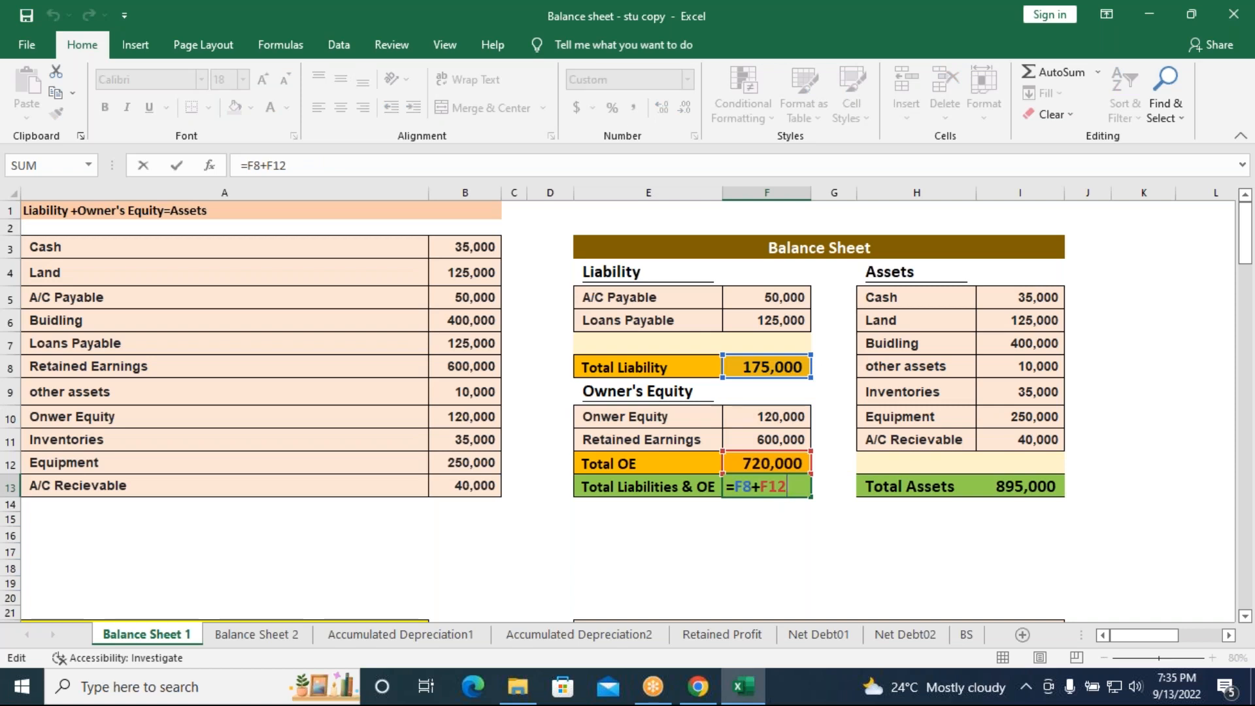
key(Return)
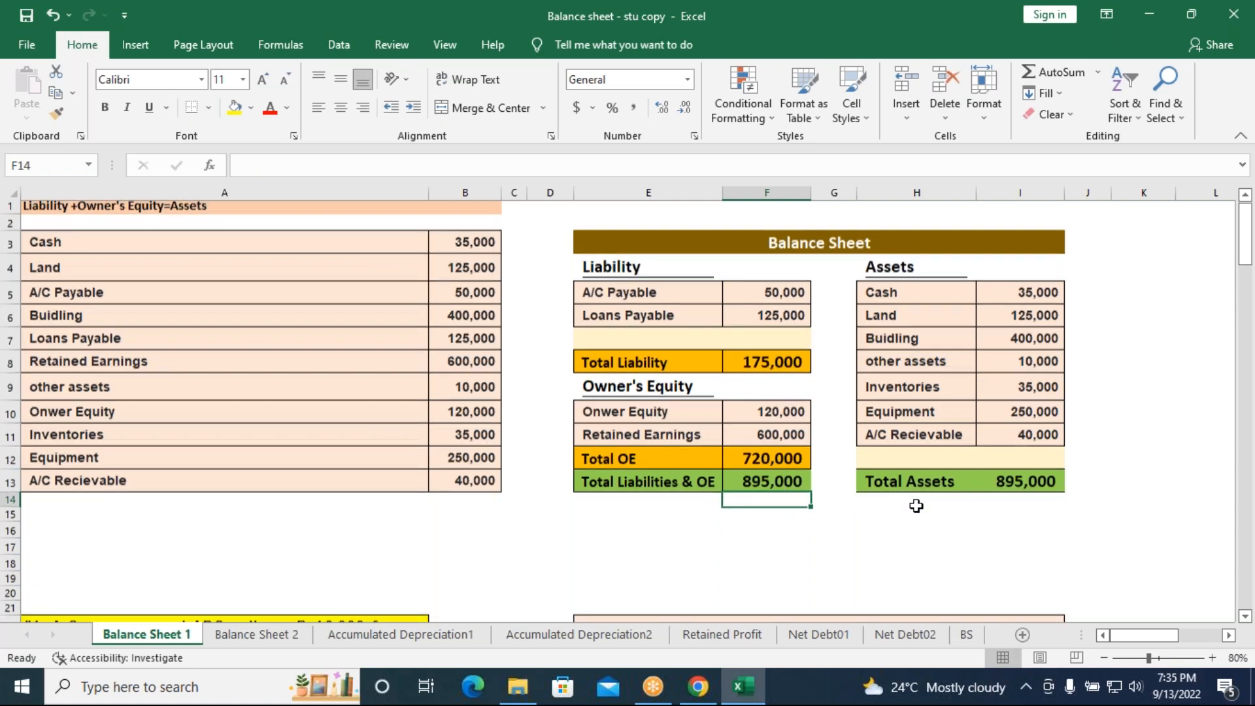
- Record the Rs 10,000 collection of transaction #1 by changing the Cash formula in I24 to =I5+10000
scroll(916, 506, down, 3)
scroll(916, 506, down, 1)
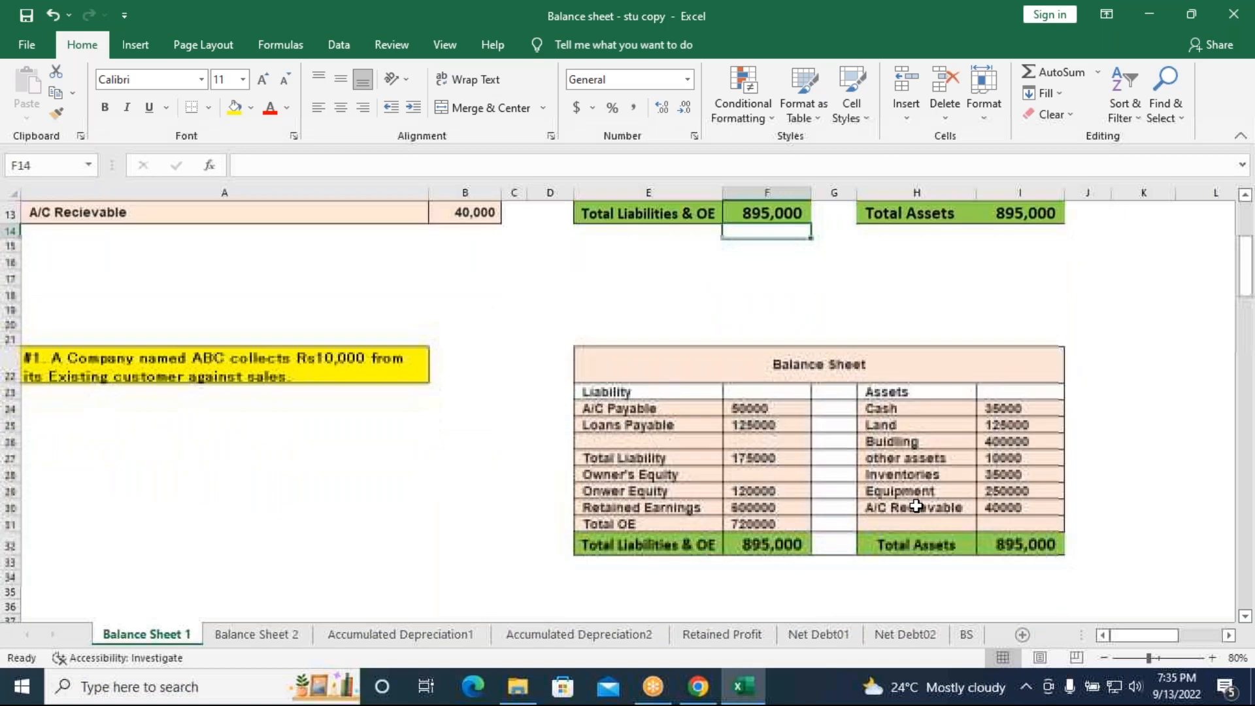
scroll(388, 488, down, 1)
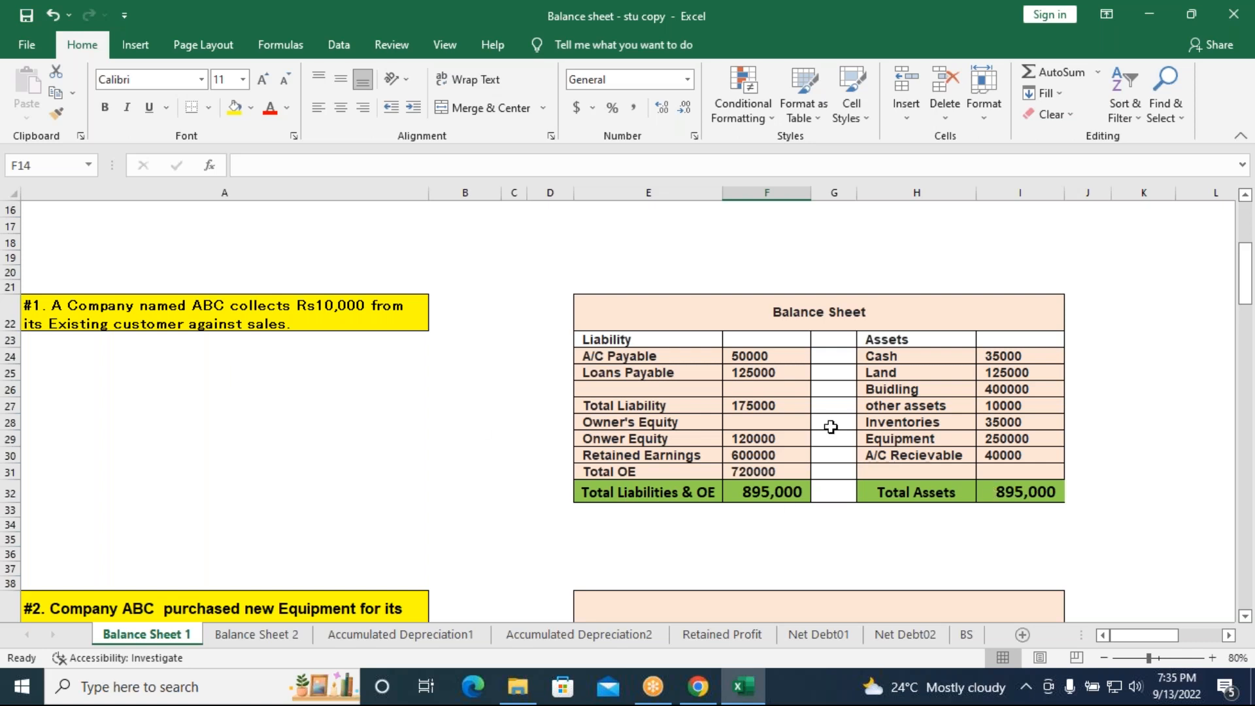
scroll(830, 427, down, 10)
scroll(830, 427, up, 5)
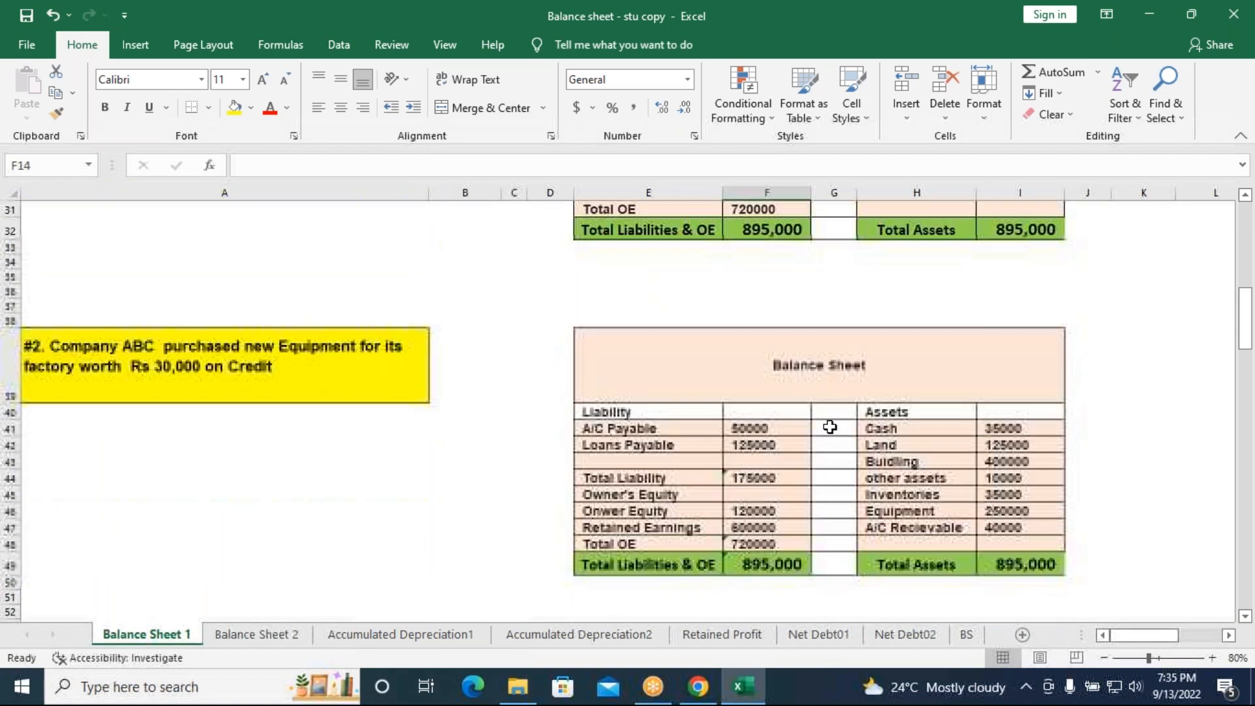
scroll(831, 427, up, 4)
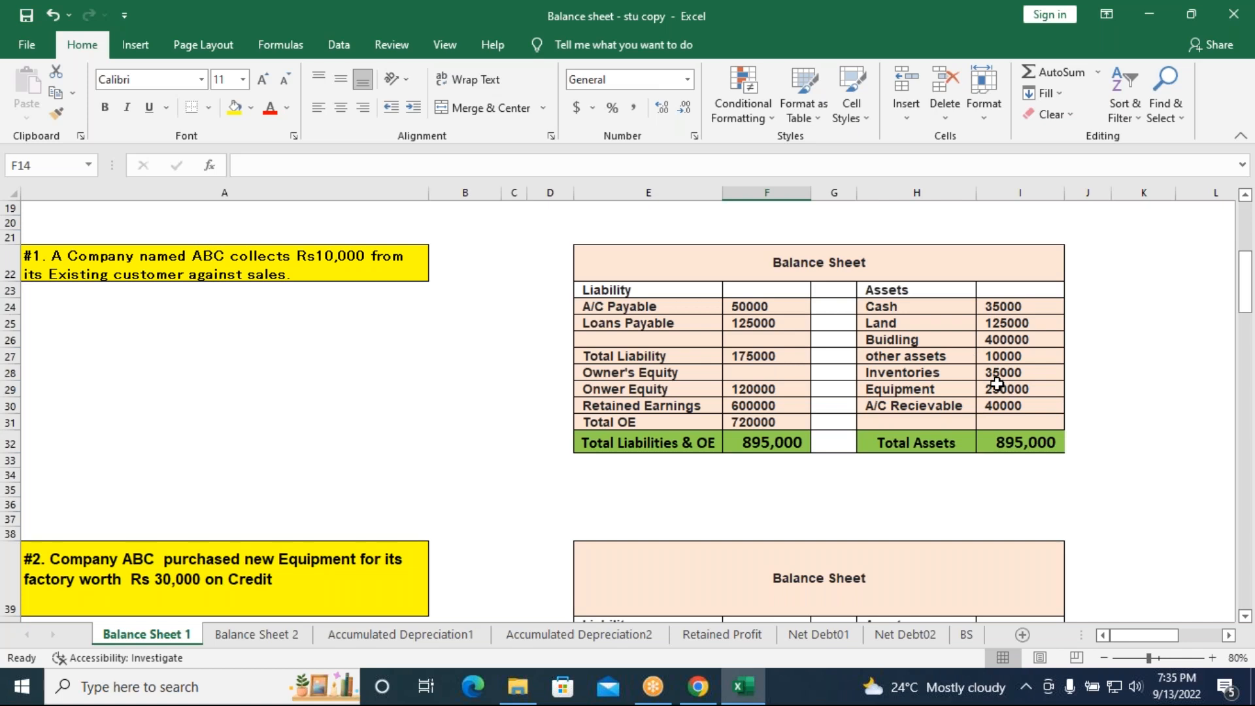
scroll(997, 384, up, 3)
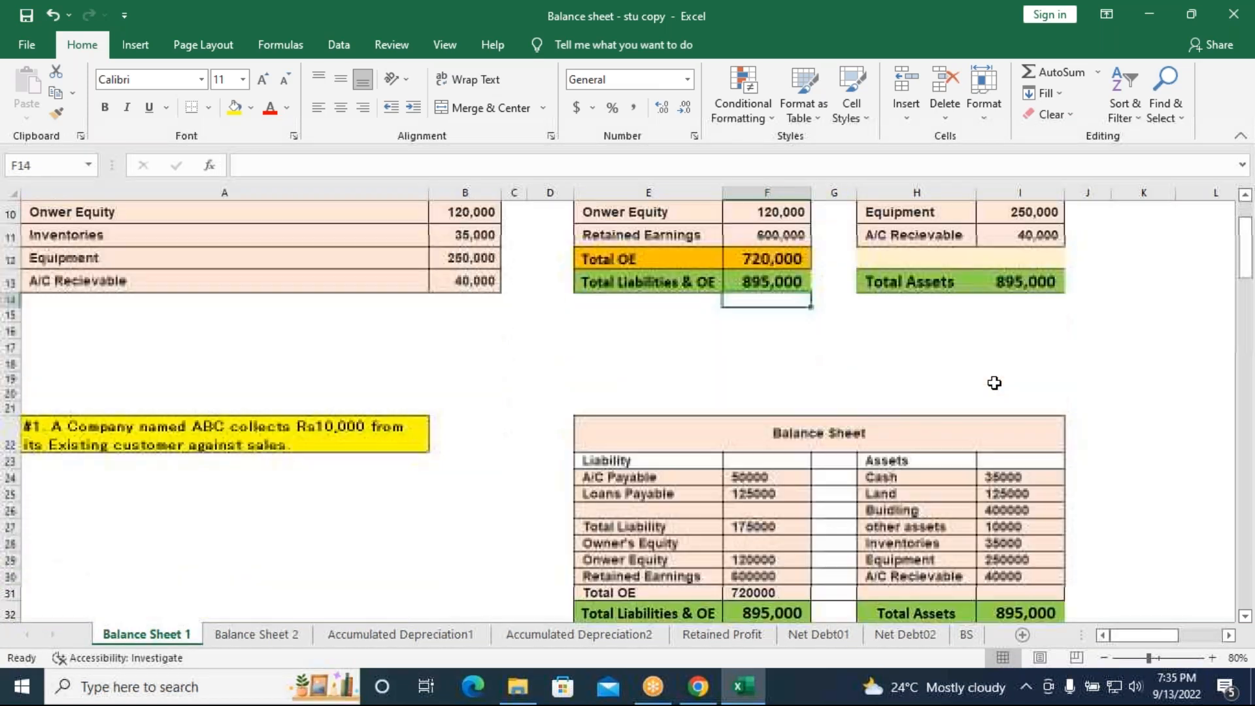
scroll(995, 383, down, 2)
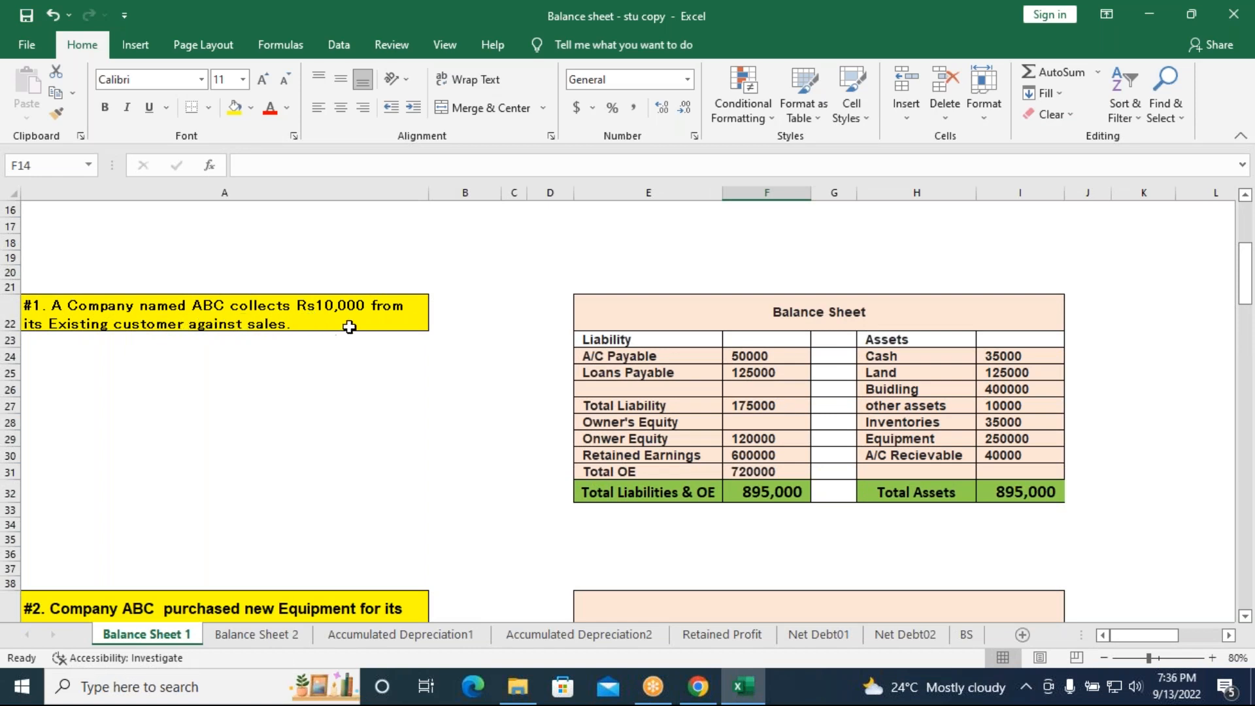
click(1029, 358)
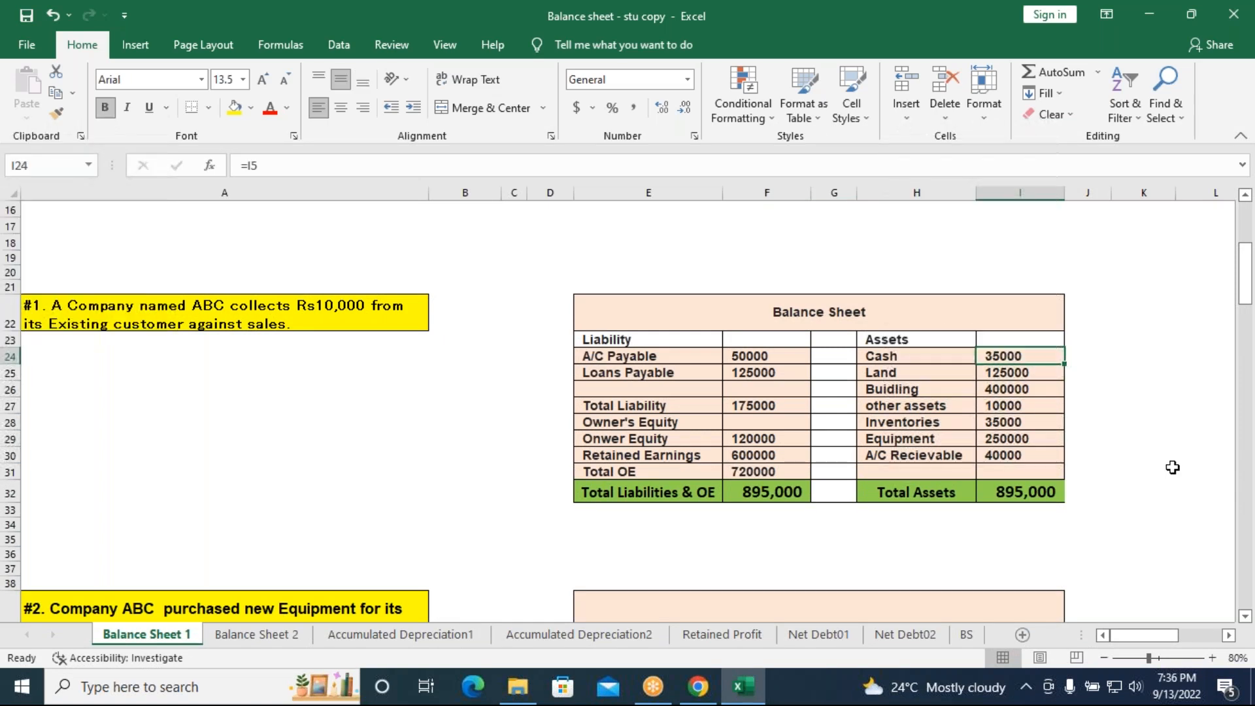
click(273, 174)
text(+1)
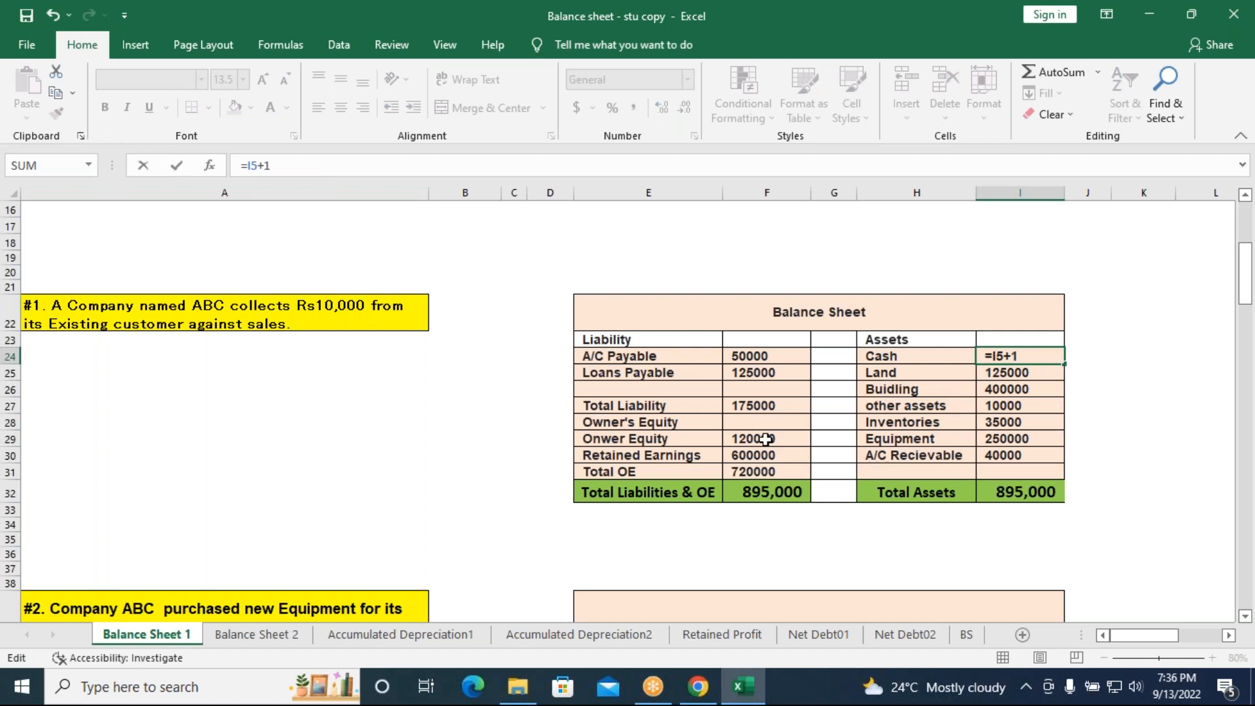
text(0000)
key(Return)
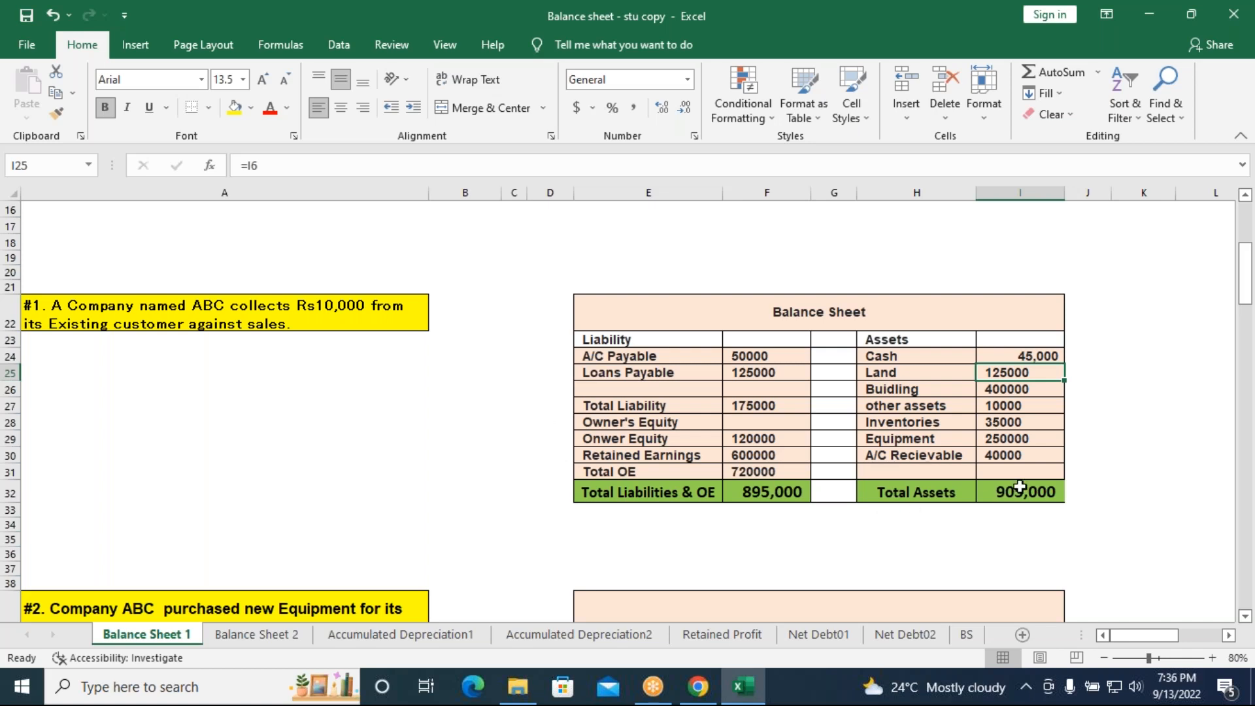
- Reduce A/C Recievable for transaction #1 by changing the formula in I30 to =I11-10000
click(1018, 453)
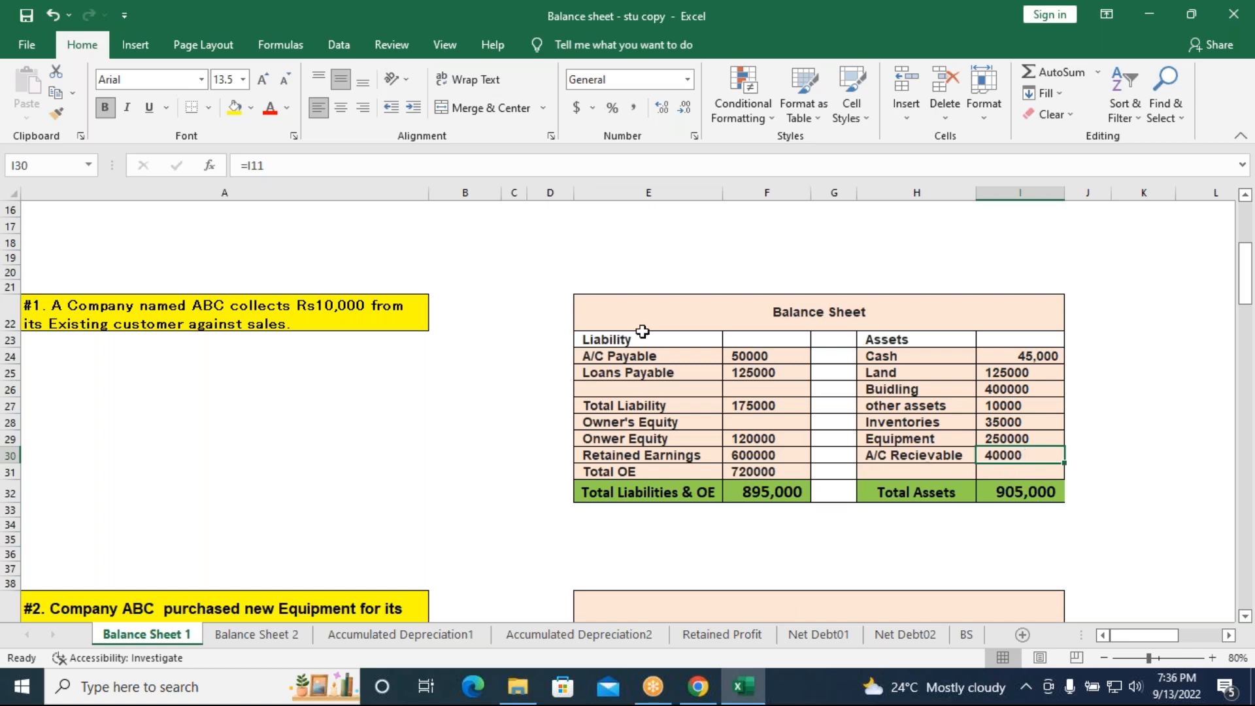
click(326, 165)
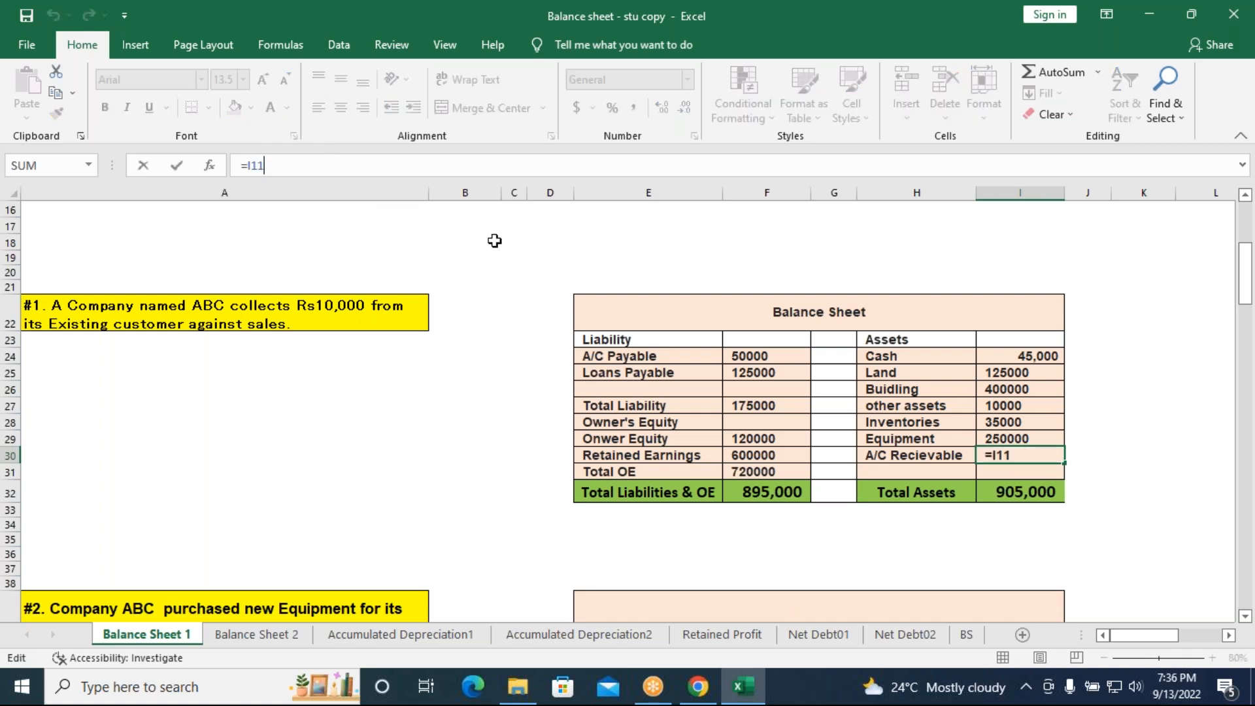
text(-10000)
key(Return)
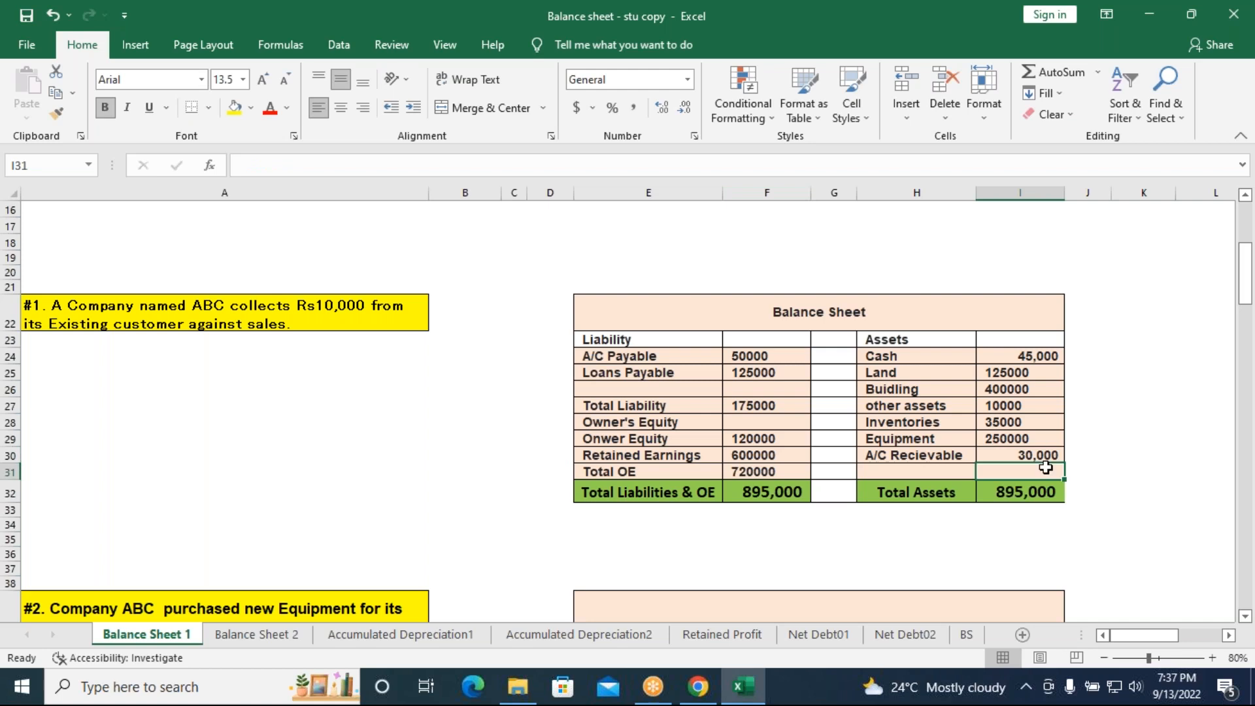
- Review the Cash and A/C Recievable formulas in I24 and I30 against the amounts in the original balance sheet
click(1010, 356)
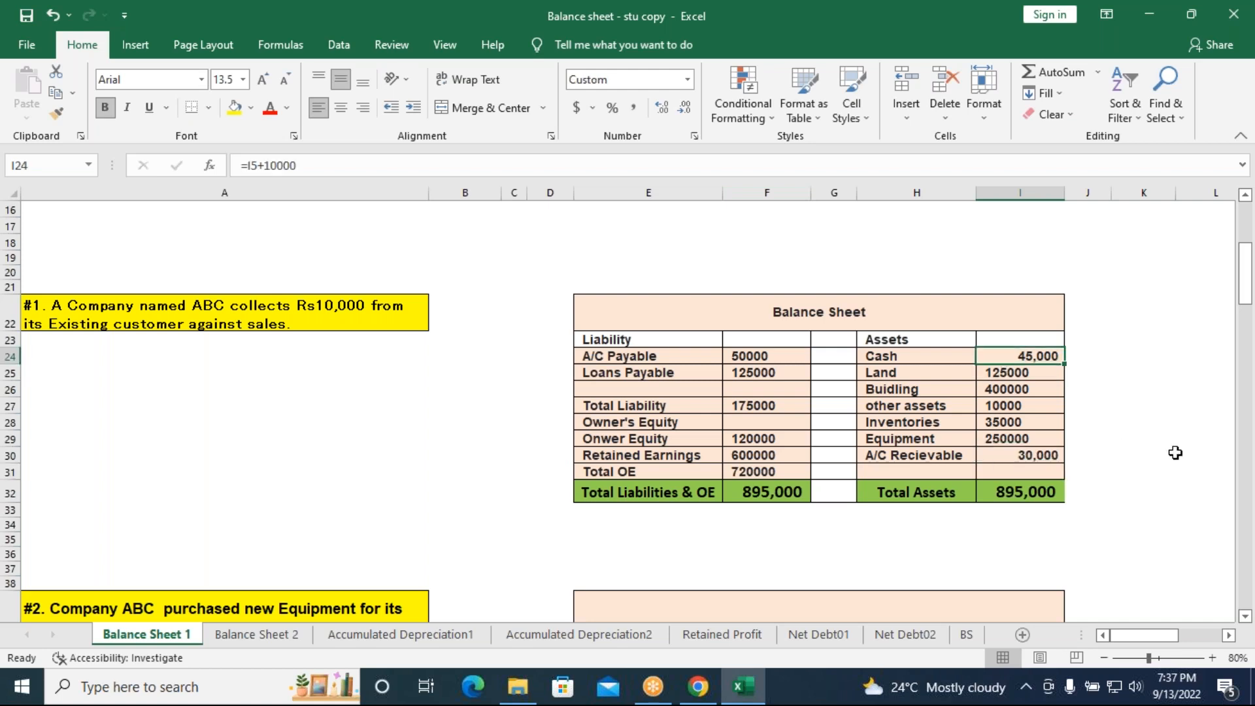
key(F2)
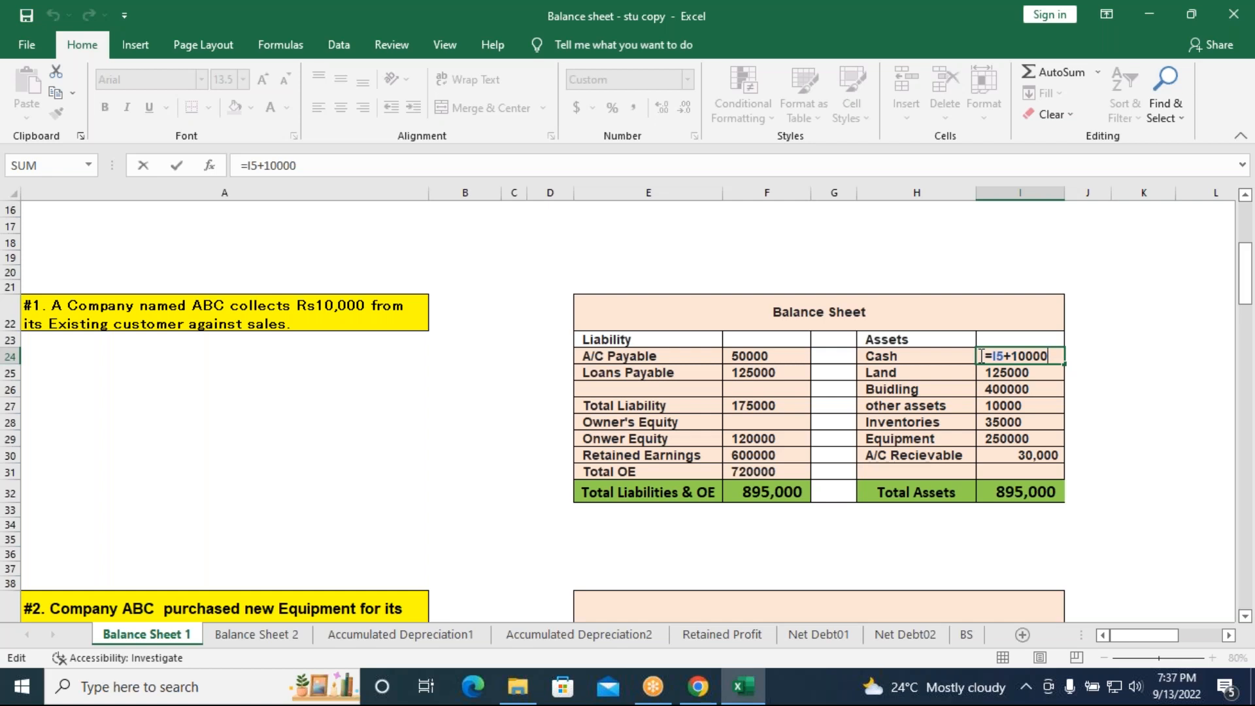
key(Return)
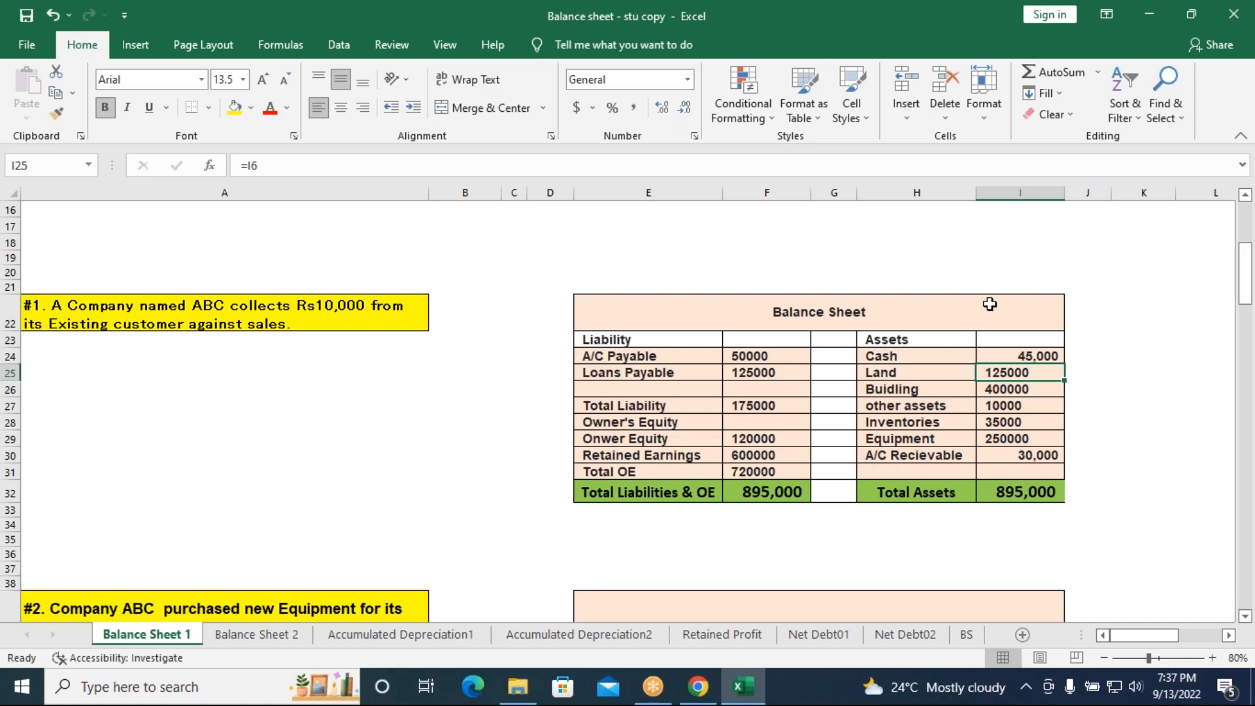
scroll(986, 301, up, 4)
scroll(970, 406, down, 3)
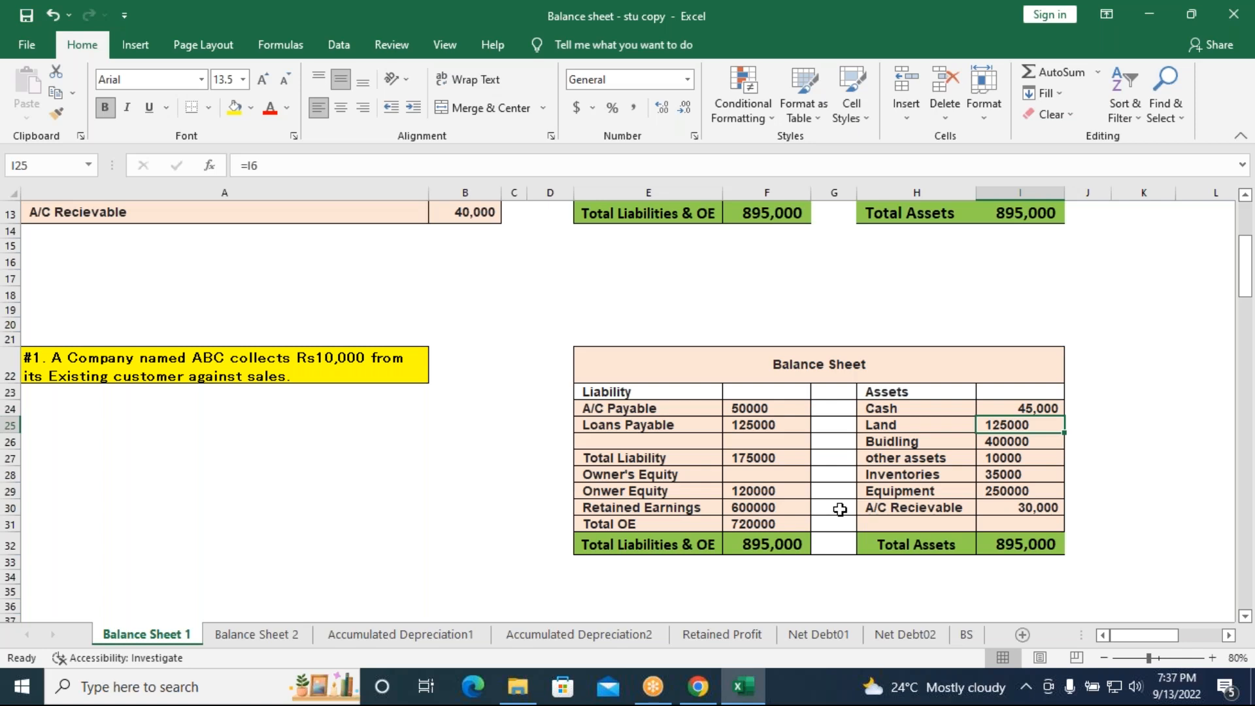
click(1027, 511)
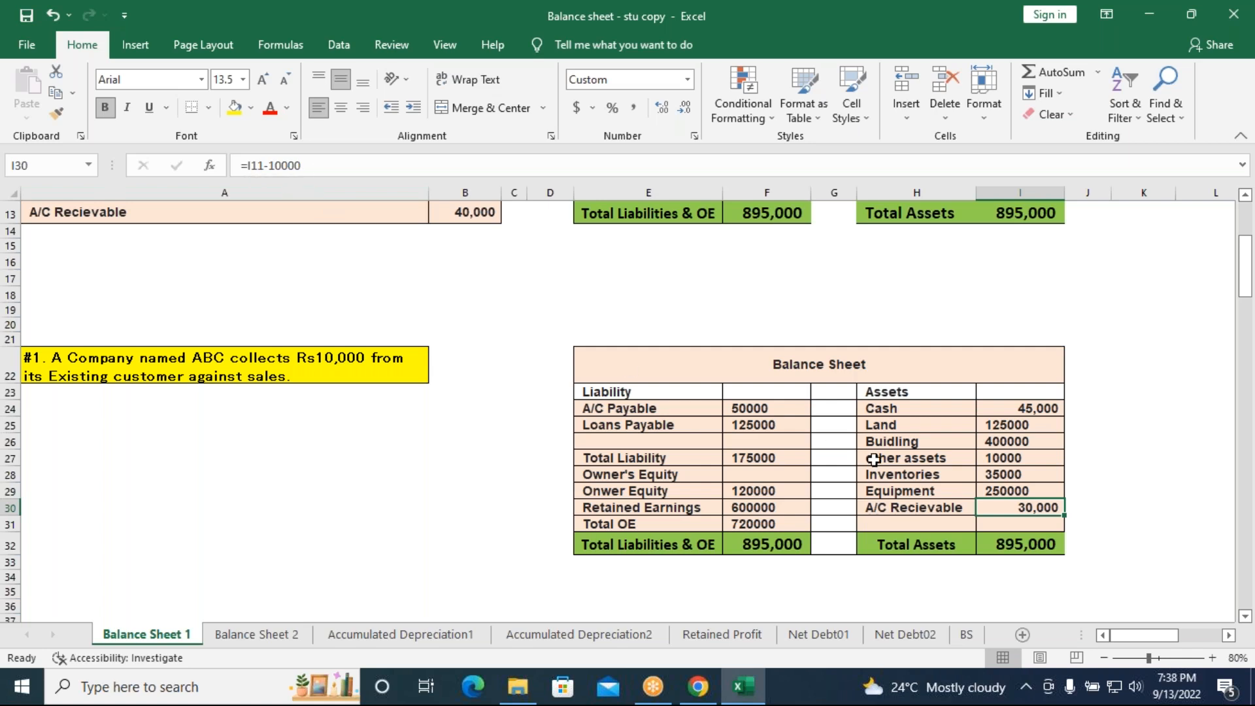
double_click(1011, 509)
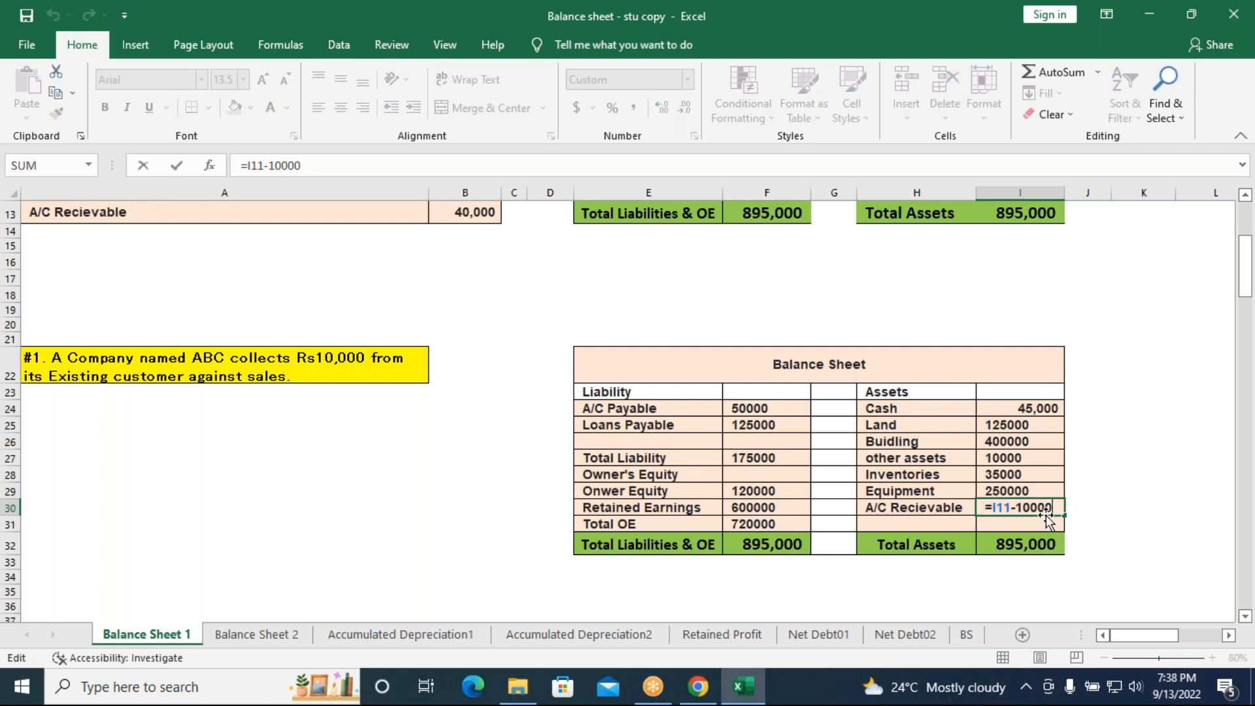
key(Return)
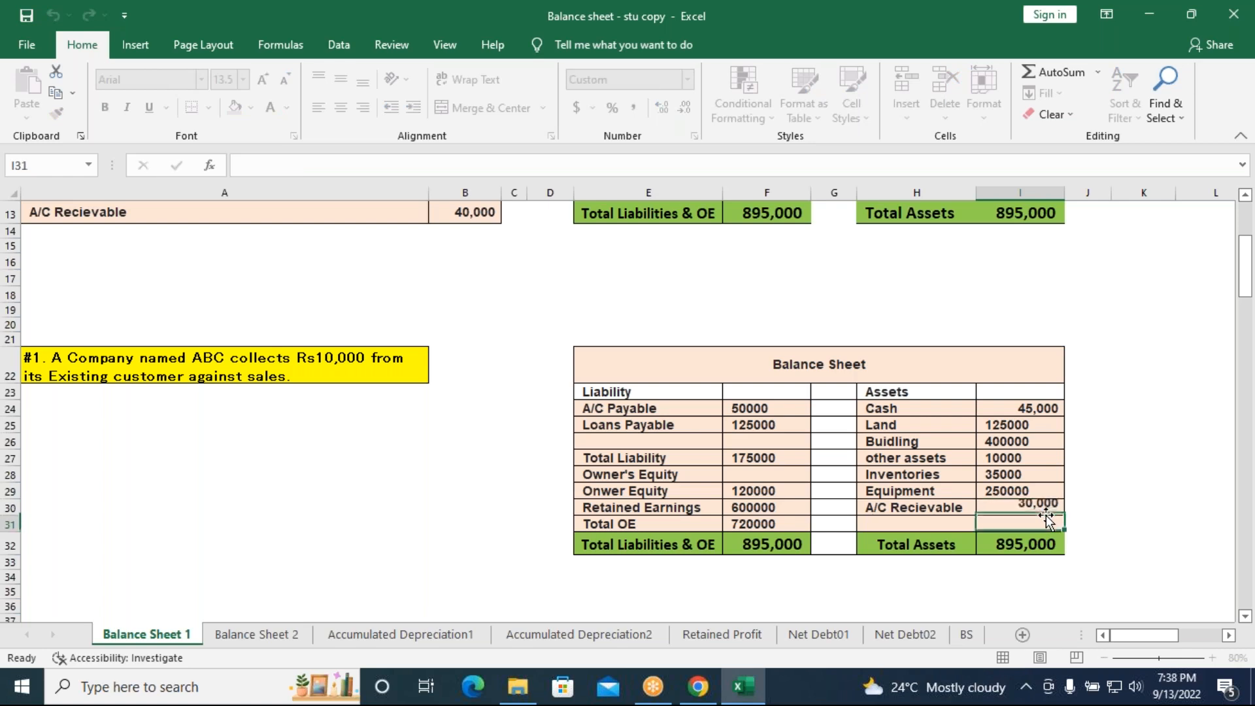
click(1018, 407)
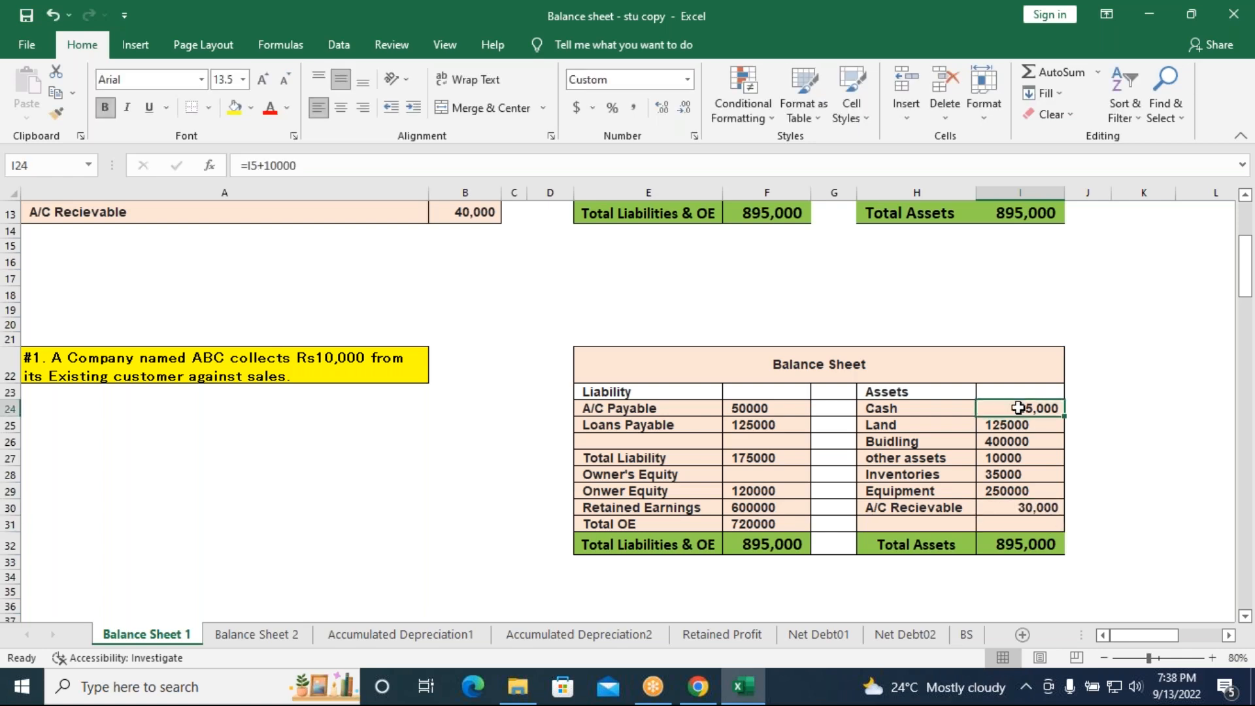
double_click(1019, 408)
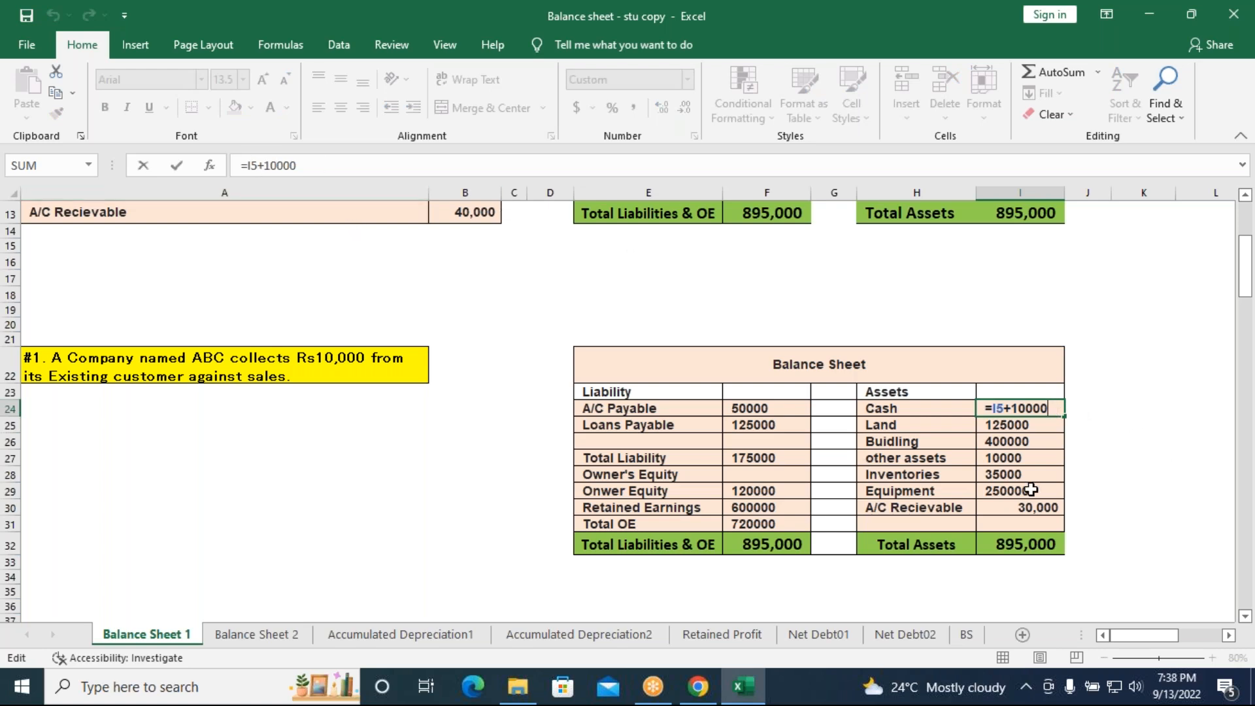
scroll(1011, 451, up, 3)
scroll(1011, 454, down, 3)
key(Return)
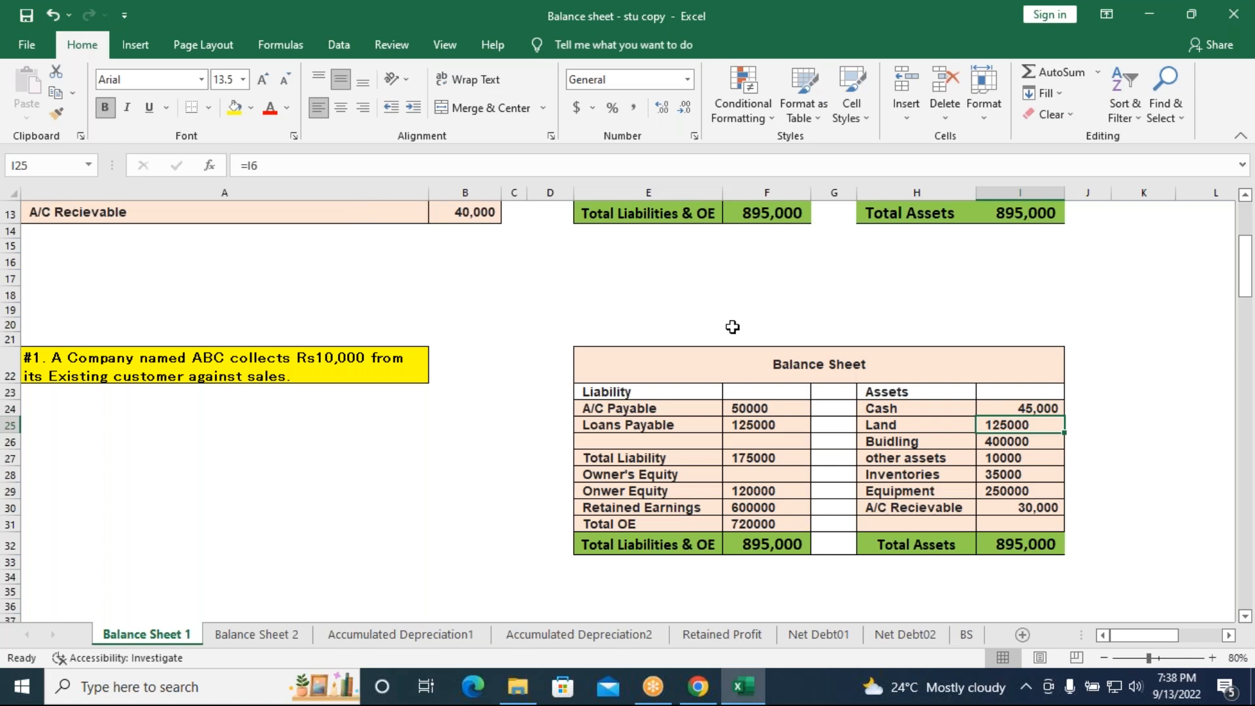
- Record the Rs 30,000 equipment purchase of transaction #2 by changing the Equipment formula in I46 to =I29+30000
scroll(733, 328, down, 1)
scroll(732, 328, down, 7)
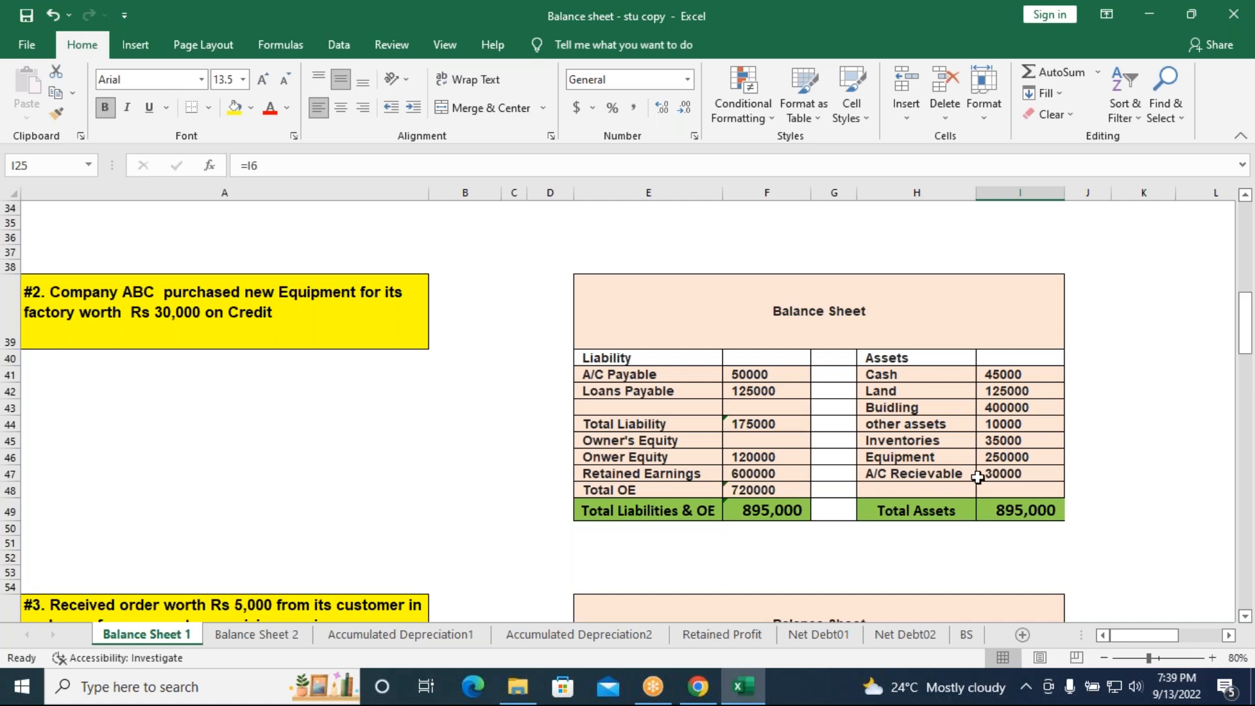
click(1012, 460)
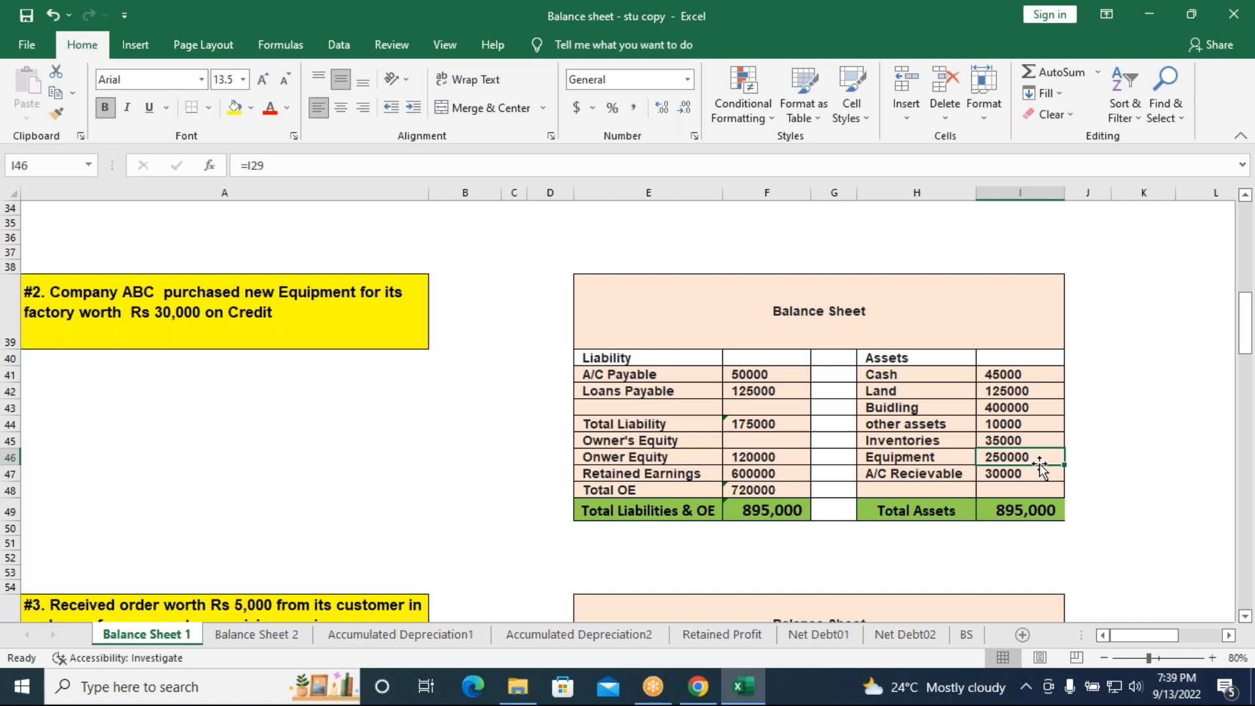
click(287, 168)
text(+)
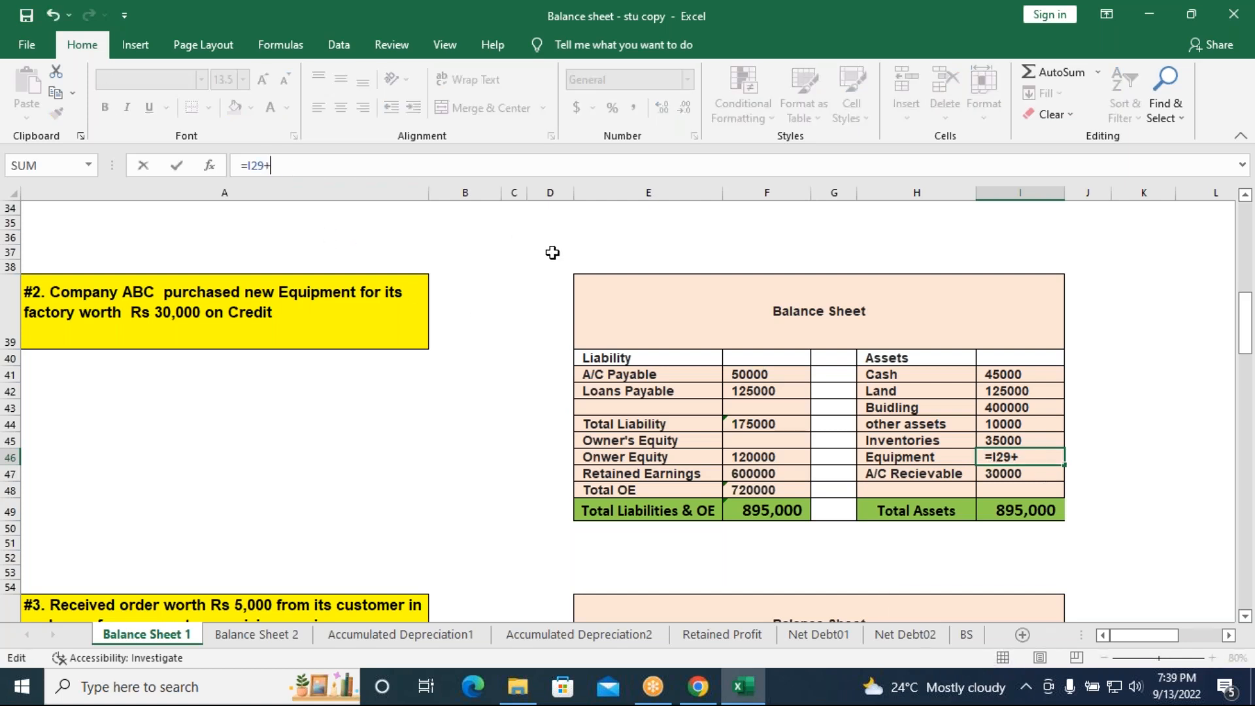
text(30000)
key(Return)
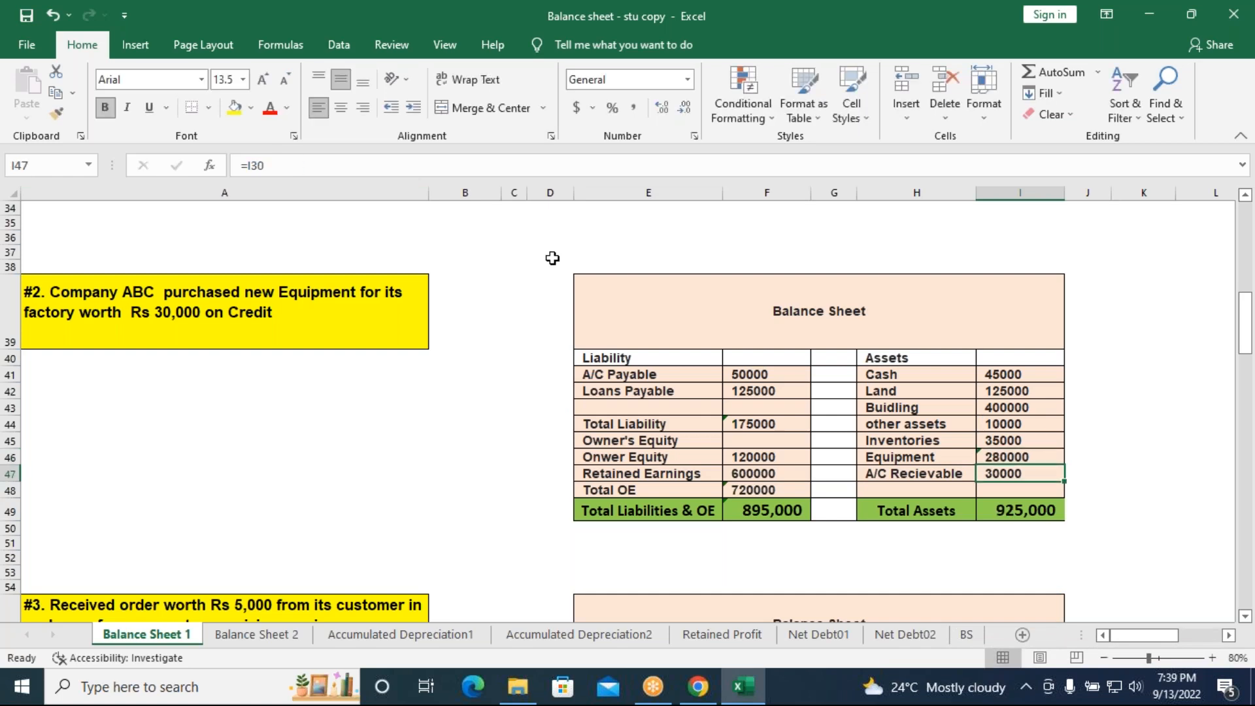
- Record the credit side of transaction #2 by changing the A/C Payable formula in F41 to =F24+30000
click(767, 380)
click(303, 172)
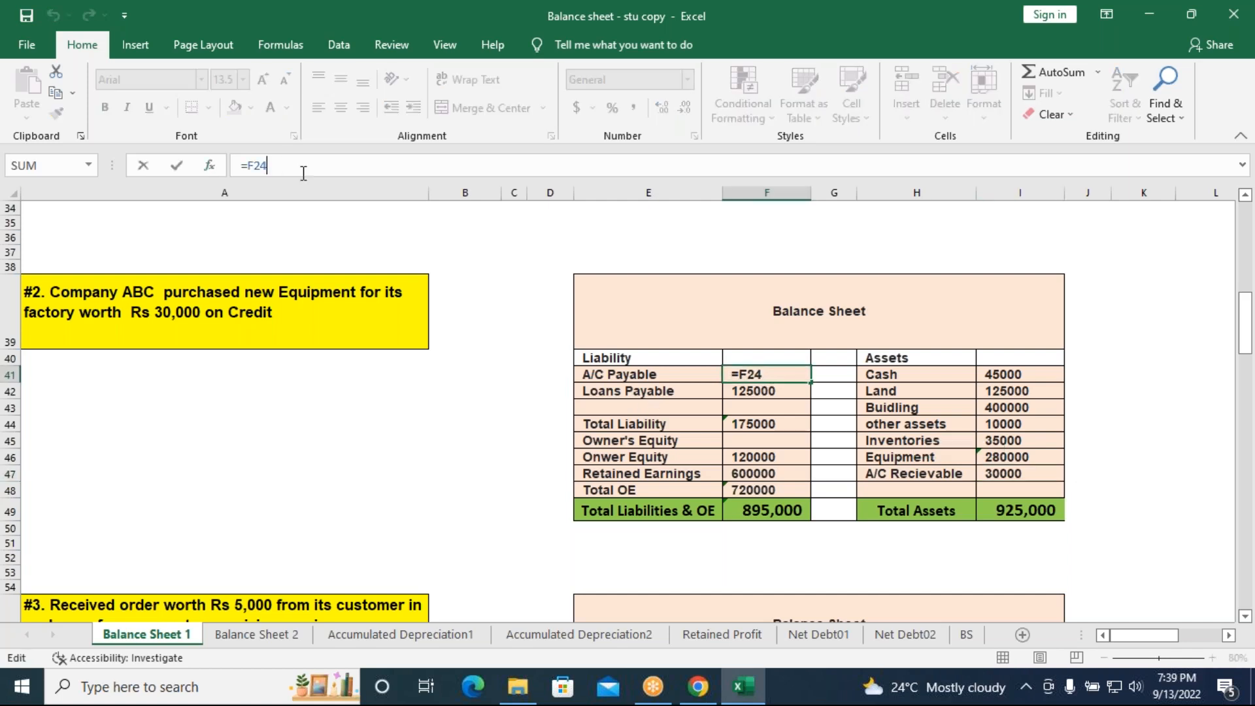
text(+30000)
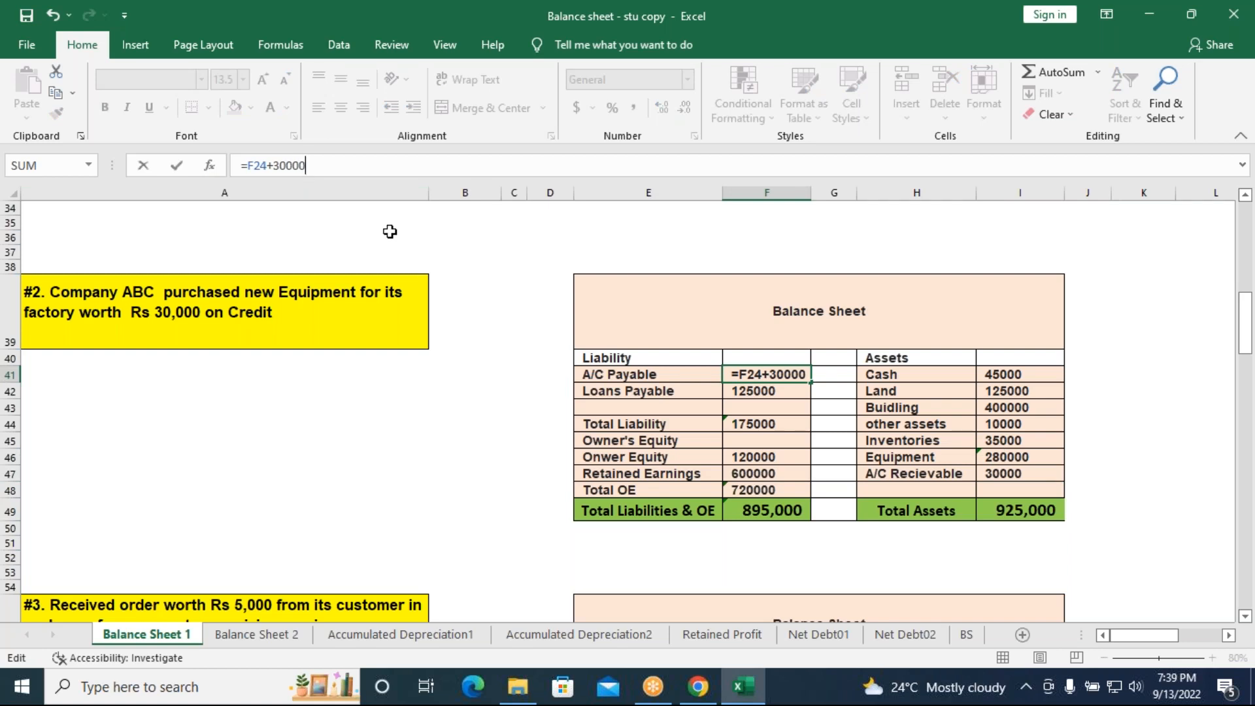
key(Return)
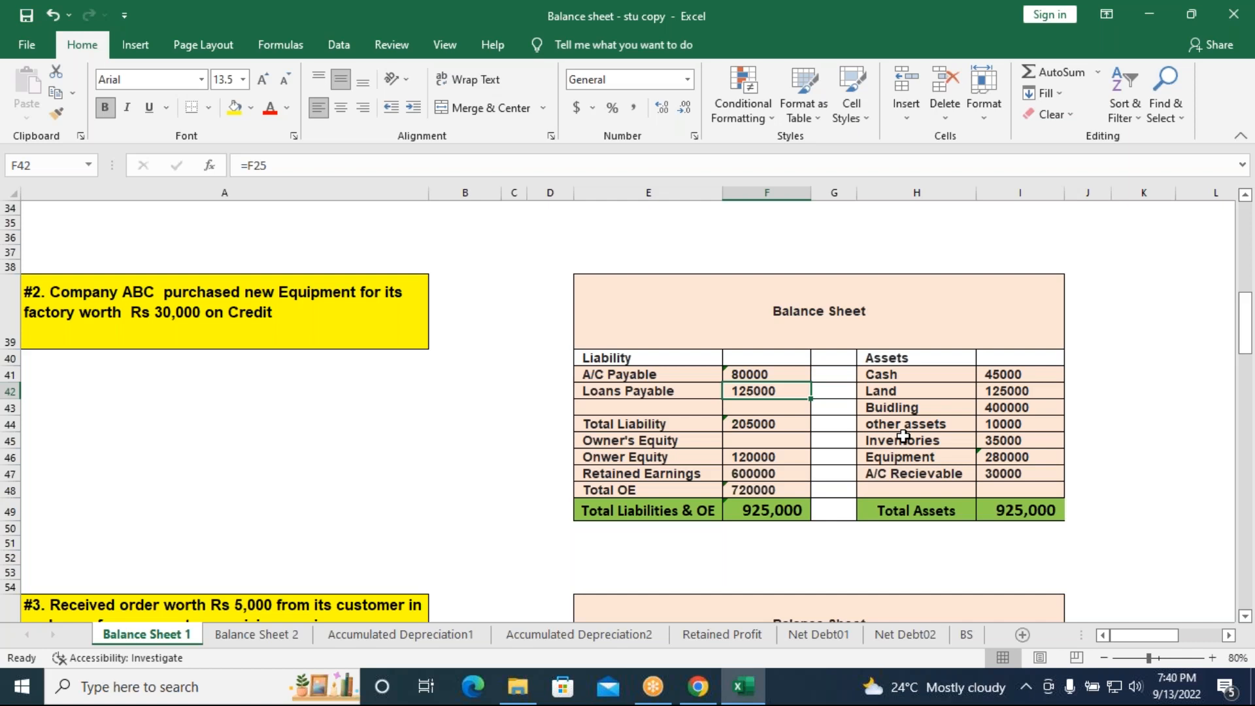
- Record the Rs 3,000 vendor bill payment of transaction #4 by changing the Cash formula in I72 to =I57-3000
scroll(865, 433, down, 5)
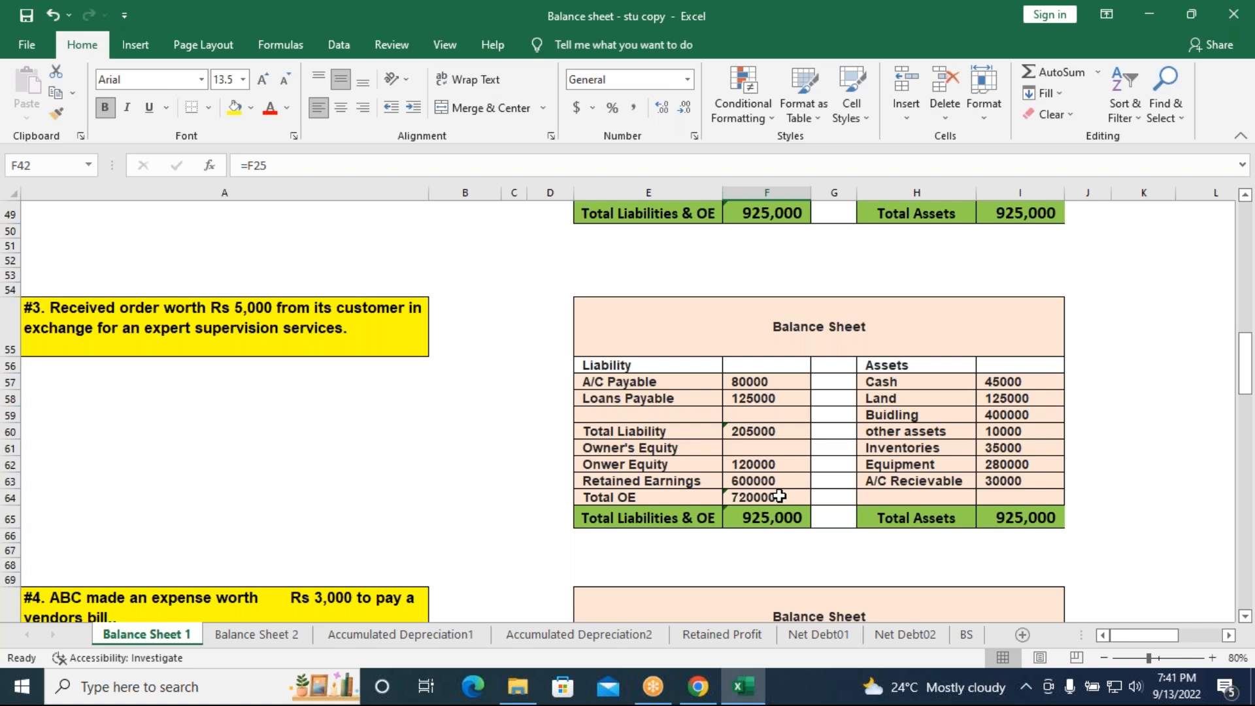
scroll(779, 496, down, 6)
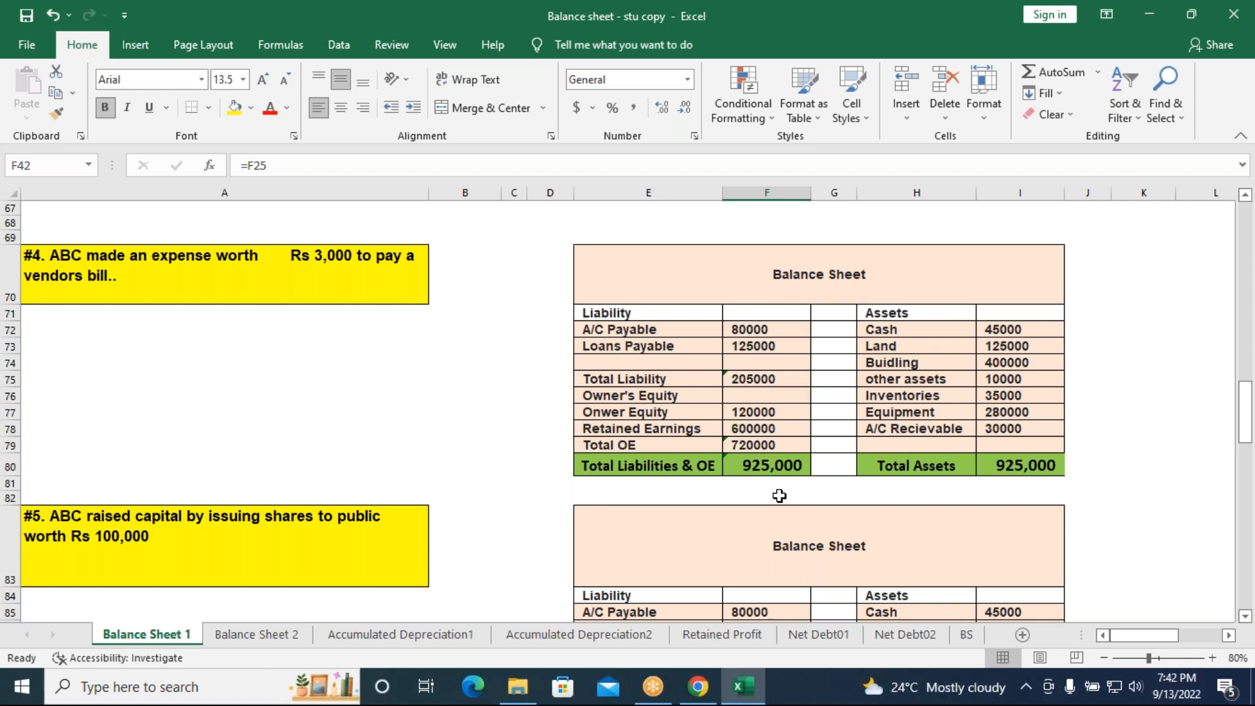
click(1011, 334)
click(285, 164)
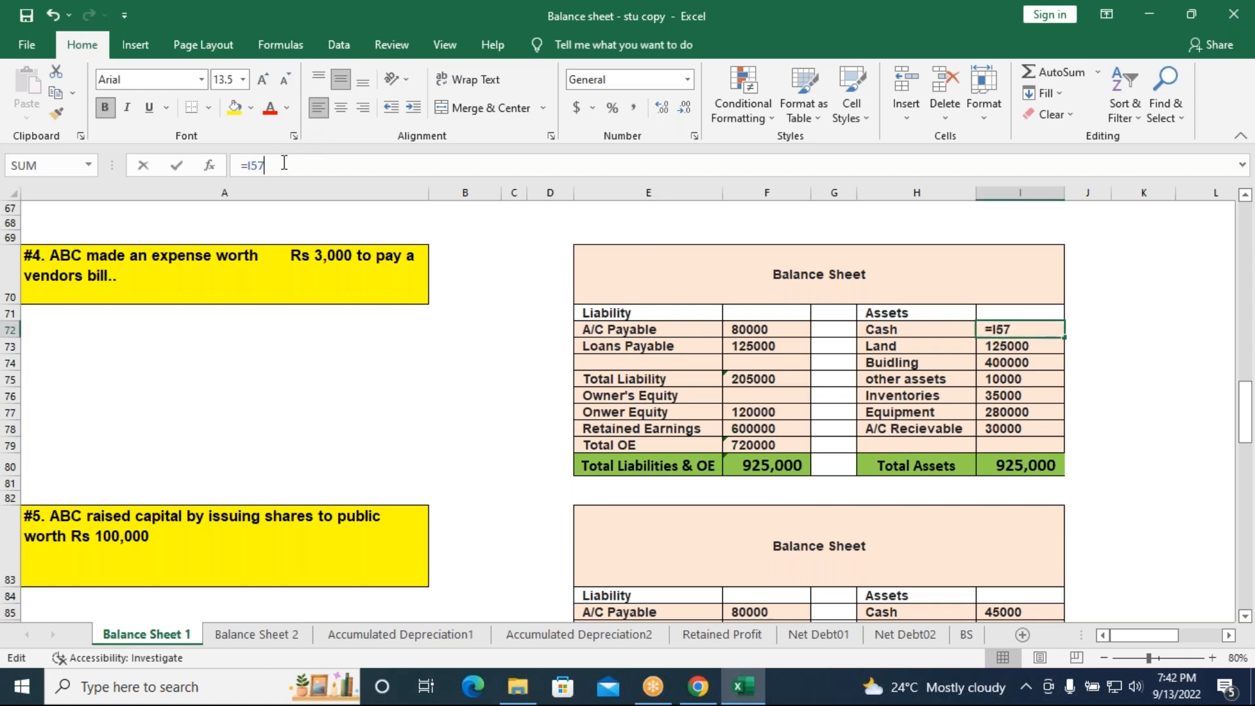
text(-)
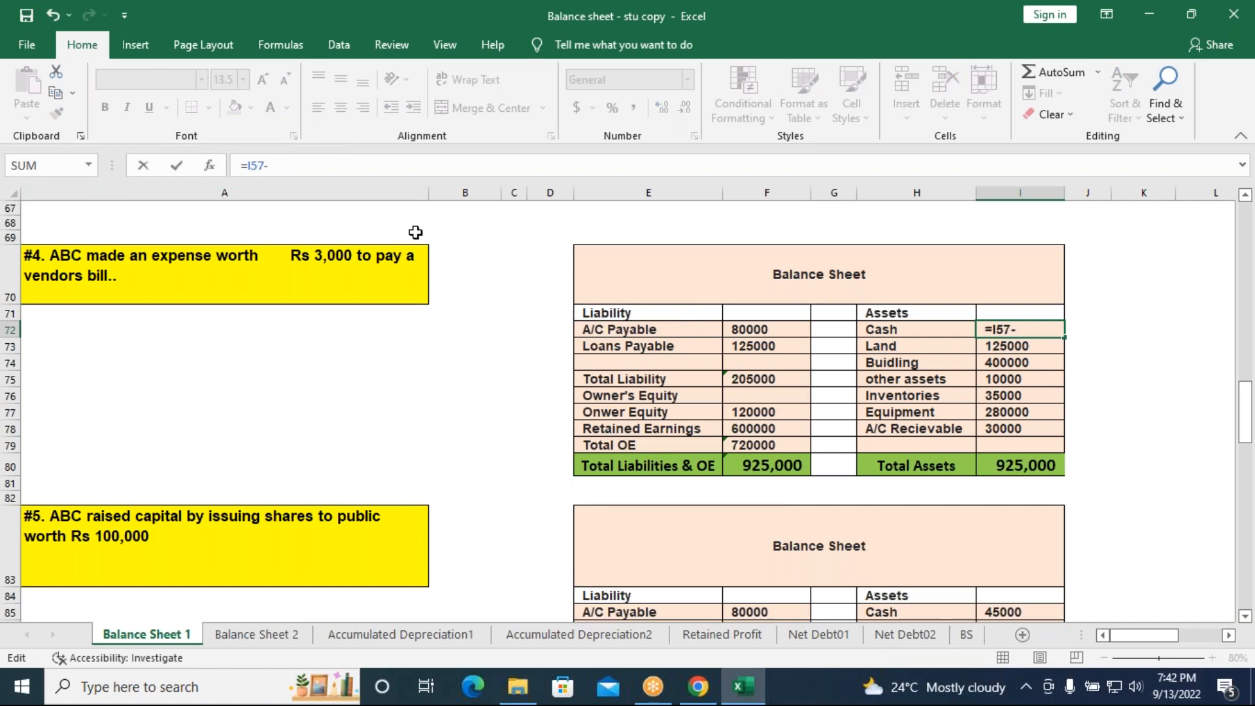
text(3000)
key(Return)
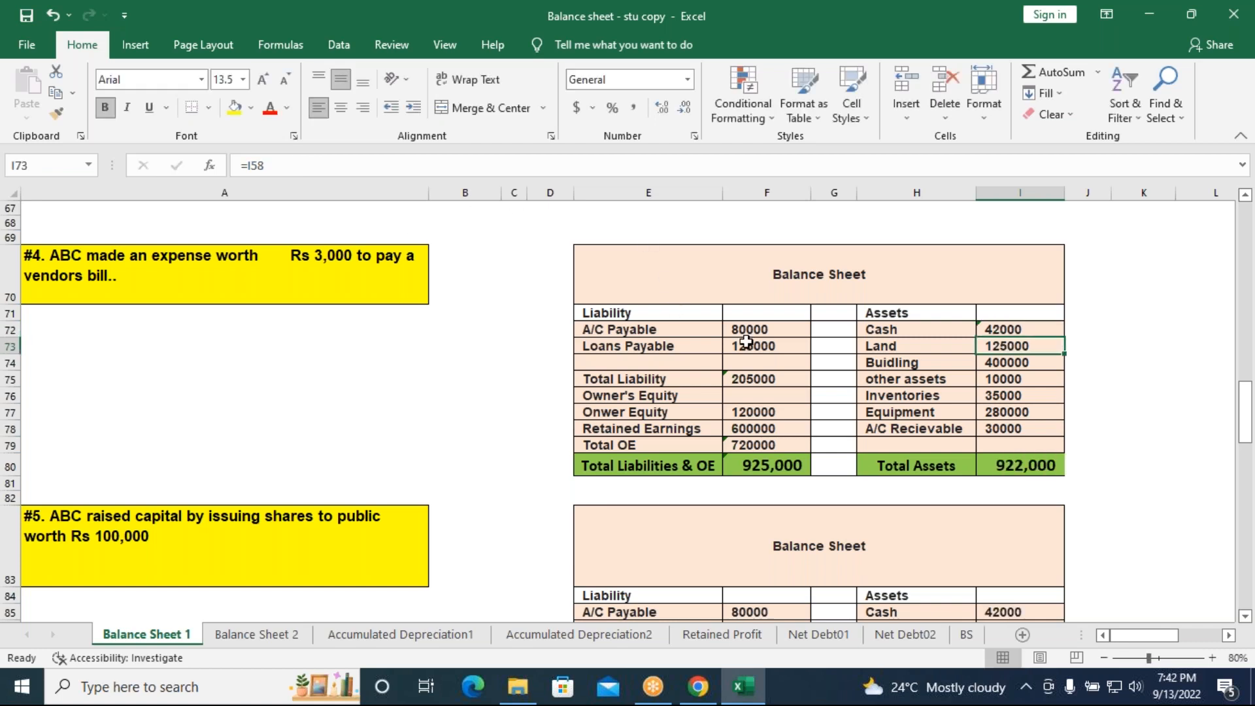
- Reduce A/C Payable for transaction #4 by changing the formula in F72 to =F57-3000
click(731, 331)
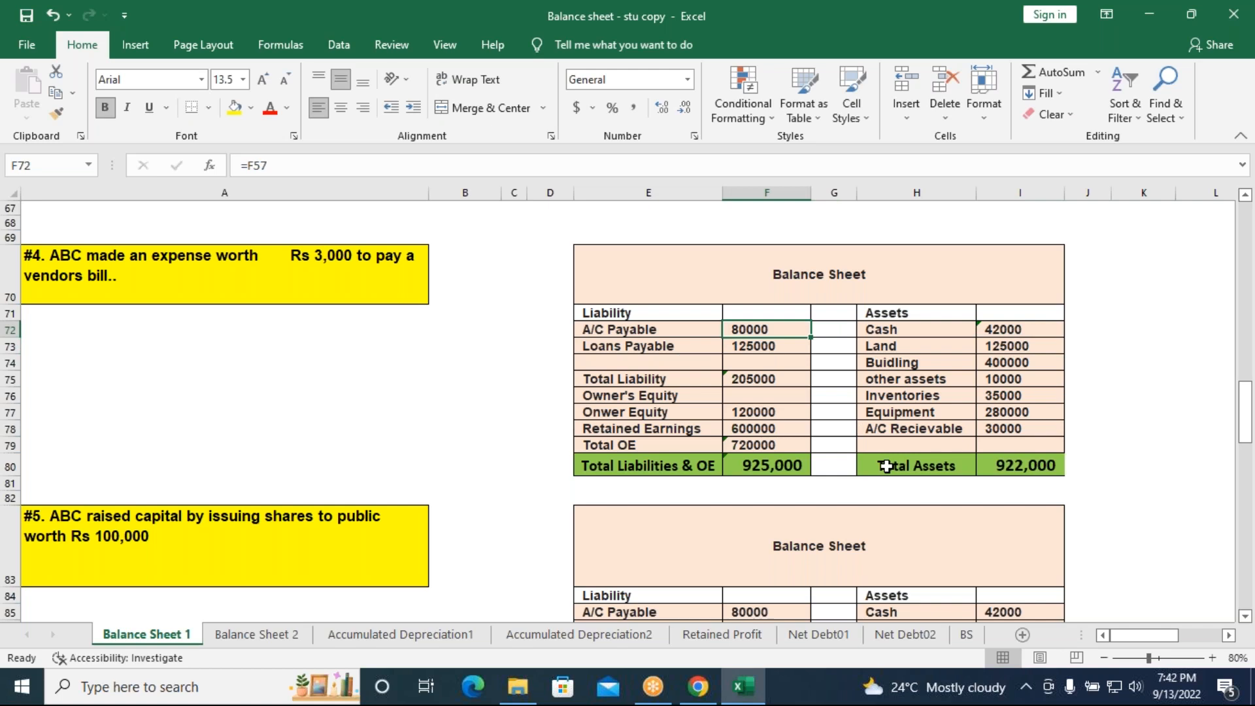
click(304, 166)
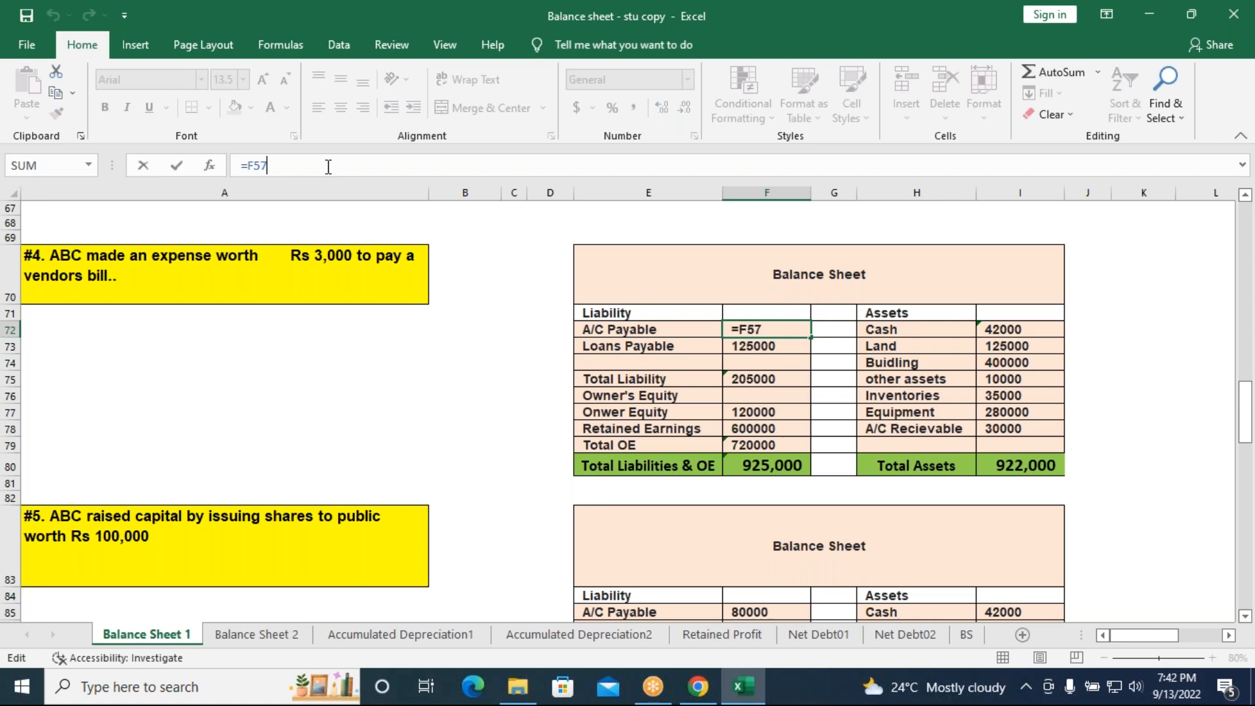
text(-3000)
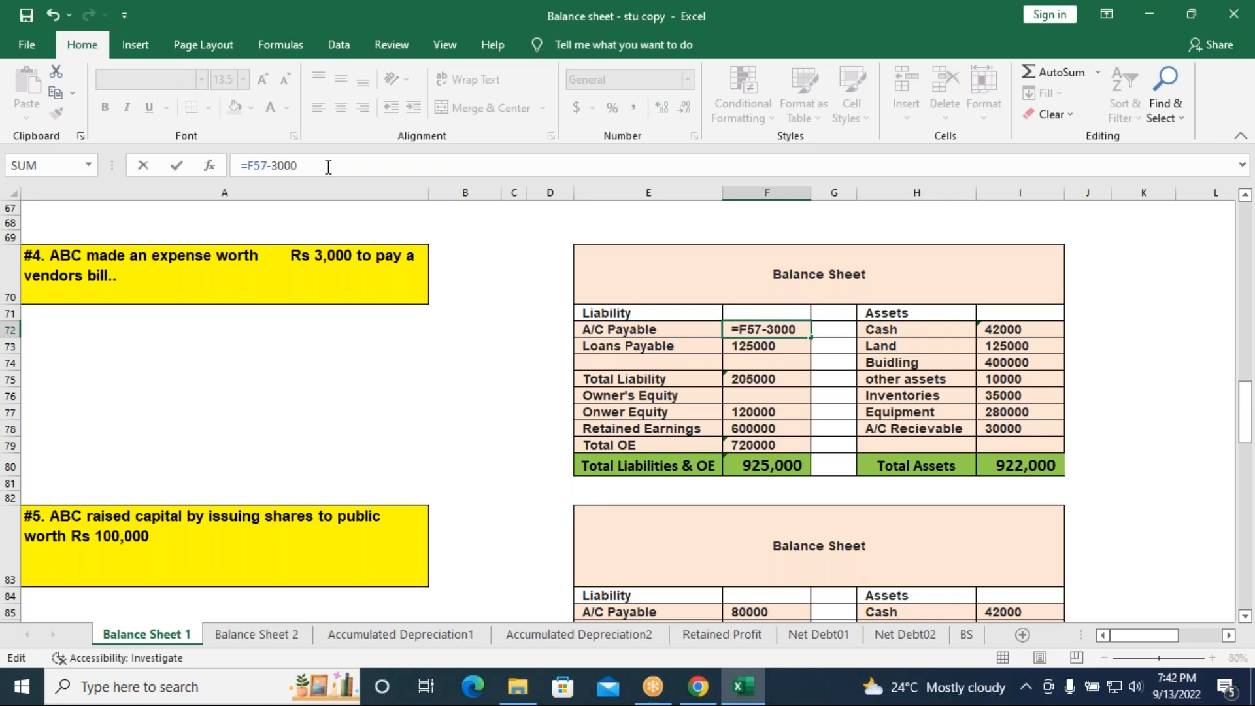
key(Return)
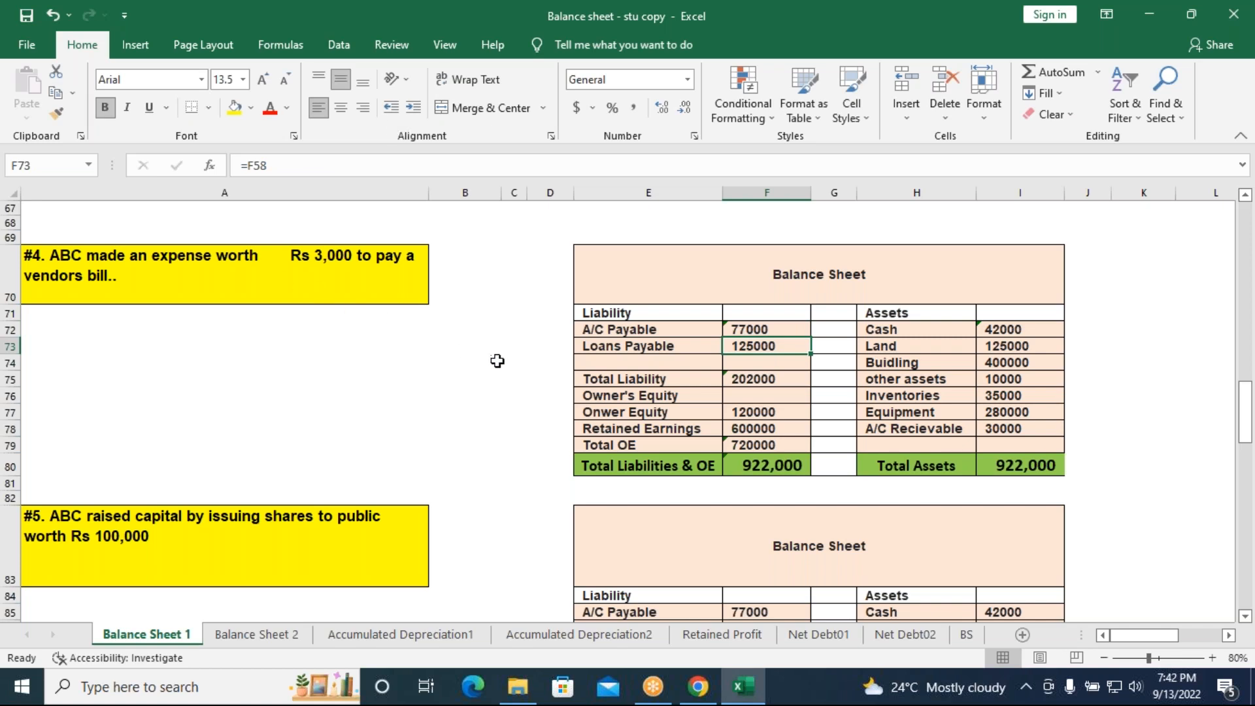
- Add the Rs 100,000 share capital of transaction #5 to Cash with =I72+100000 in I85, and widen column I to fit Total Assets
scroll(496, 361, down, 4)
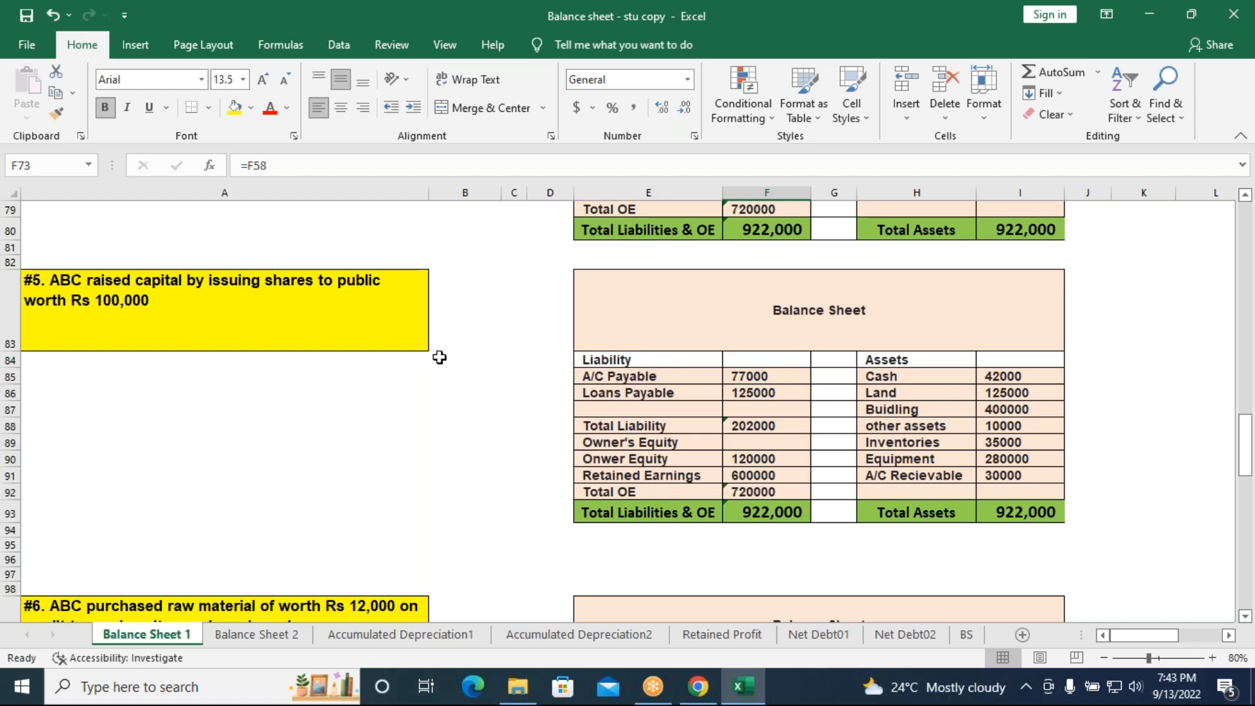
click(1027, 378)
key(F2)
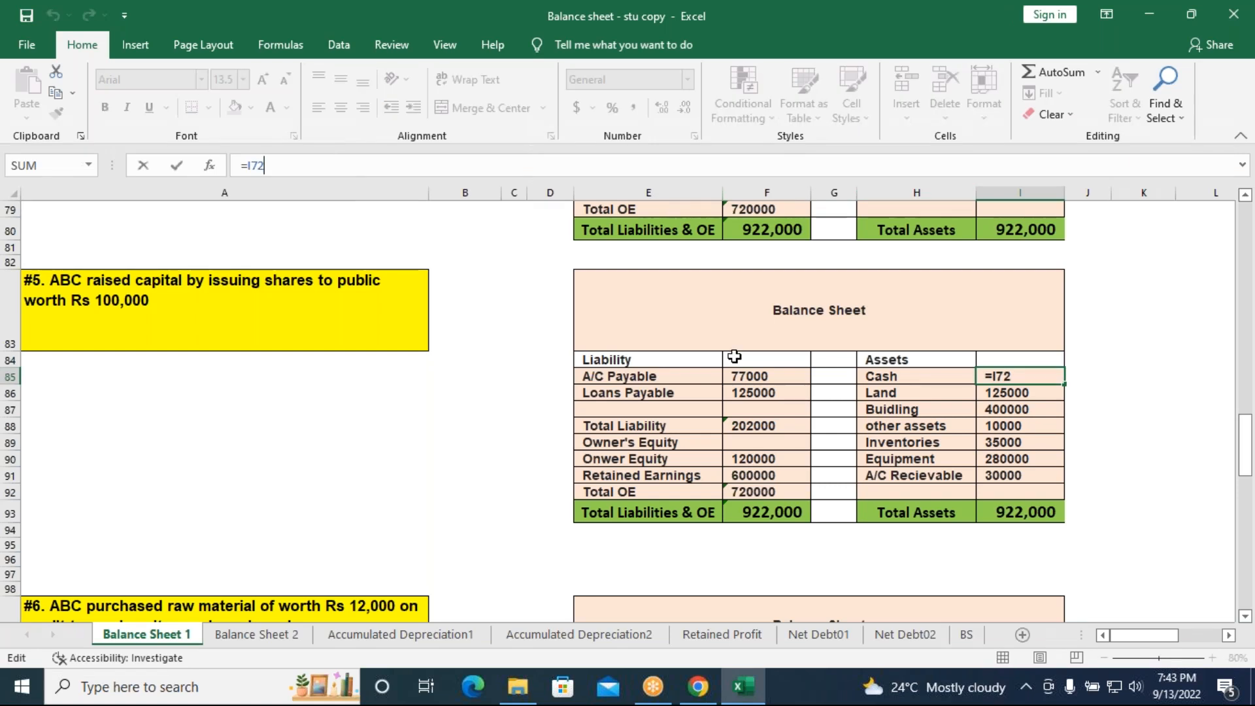
text(+10)
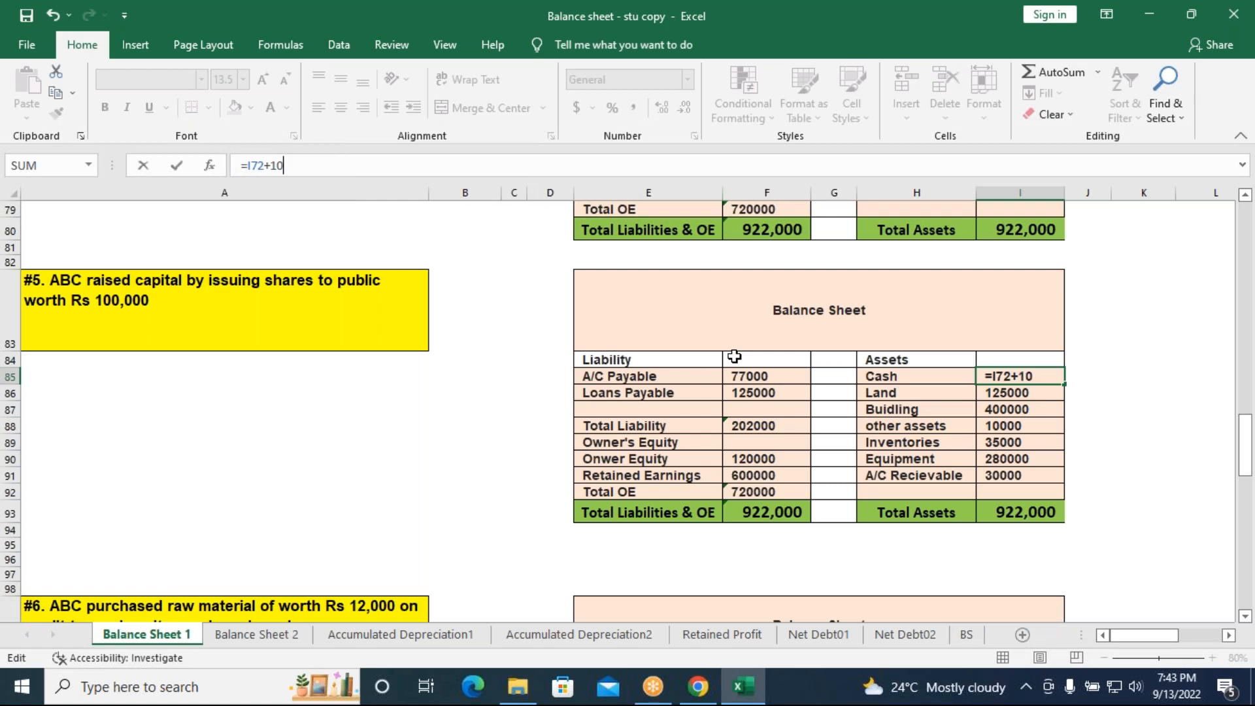
text(0000)
key(Return)
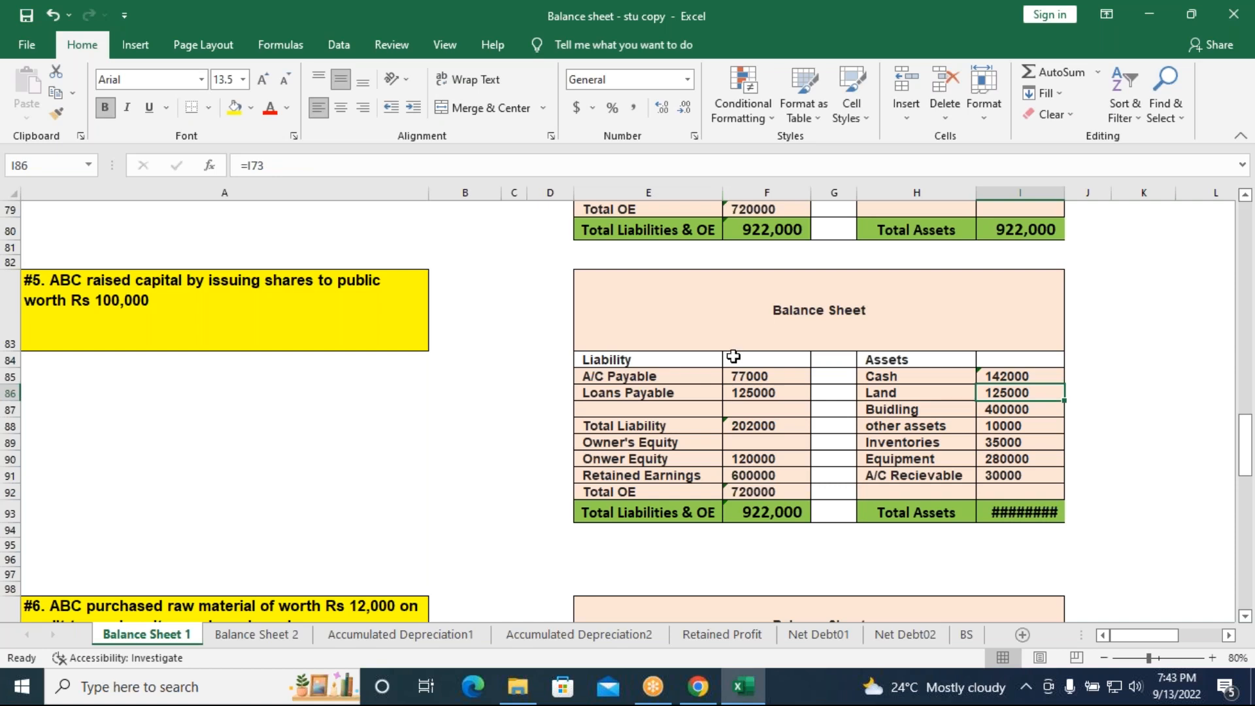
drag(1065, 190, 1090, 191)
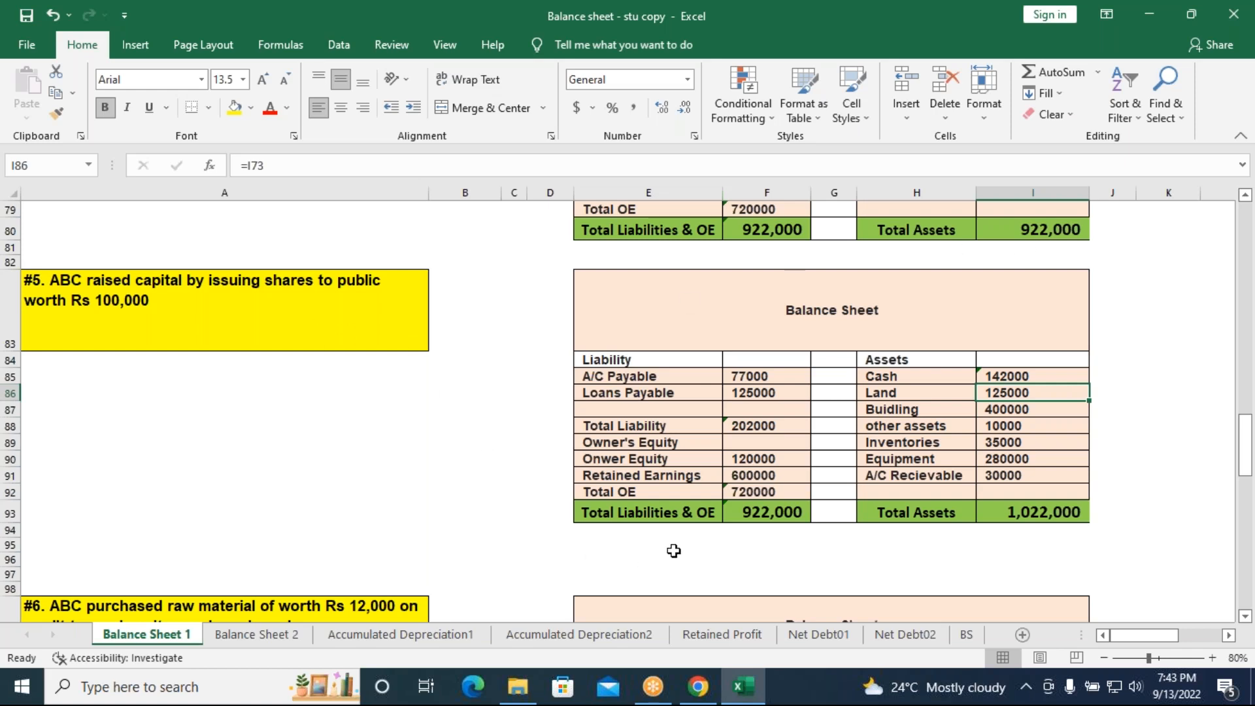
- Increase Onwer Equity for transaction #5 with =F77+100000 in F90, and widen column F to fit the total
click(750, 461)
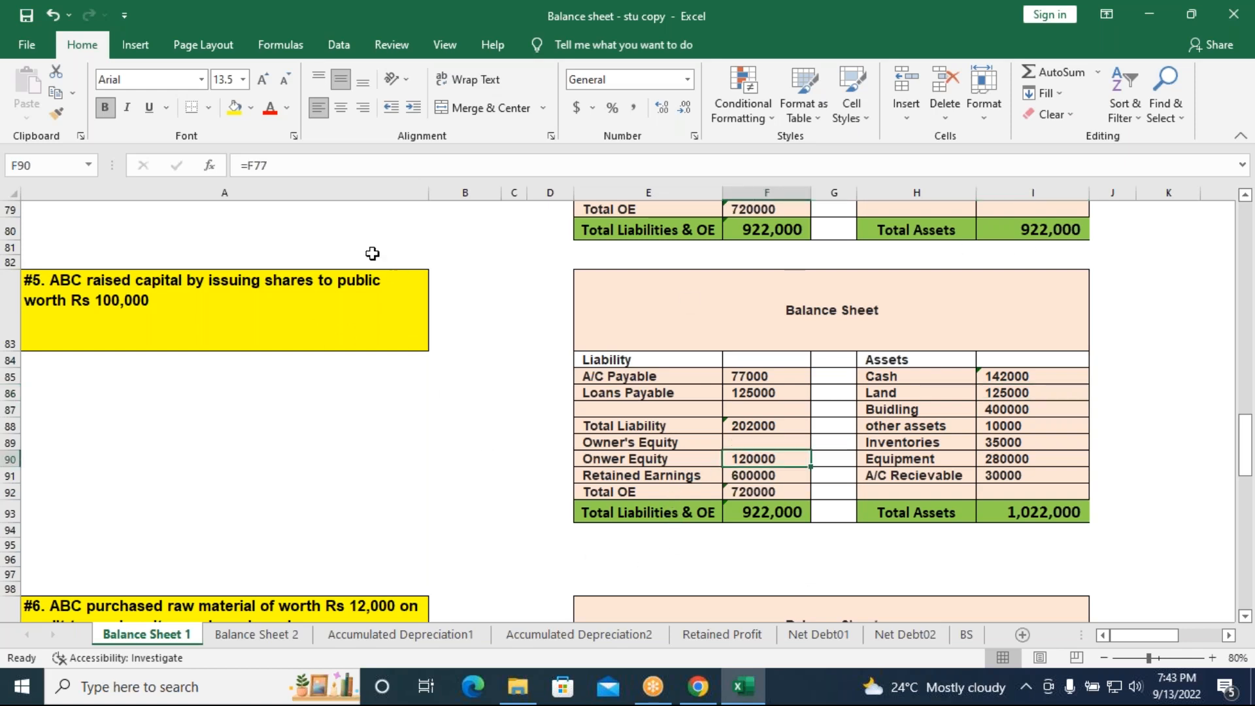
key(F2)
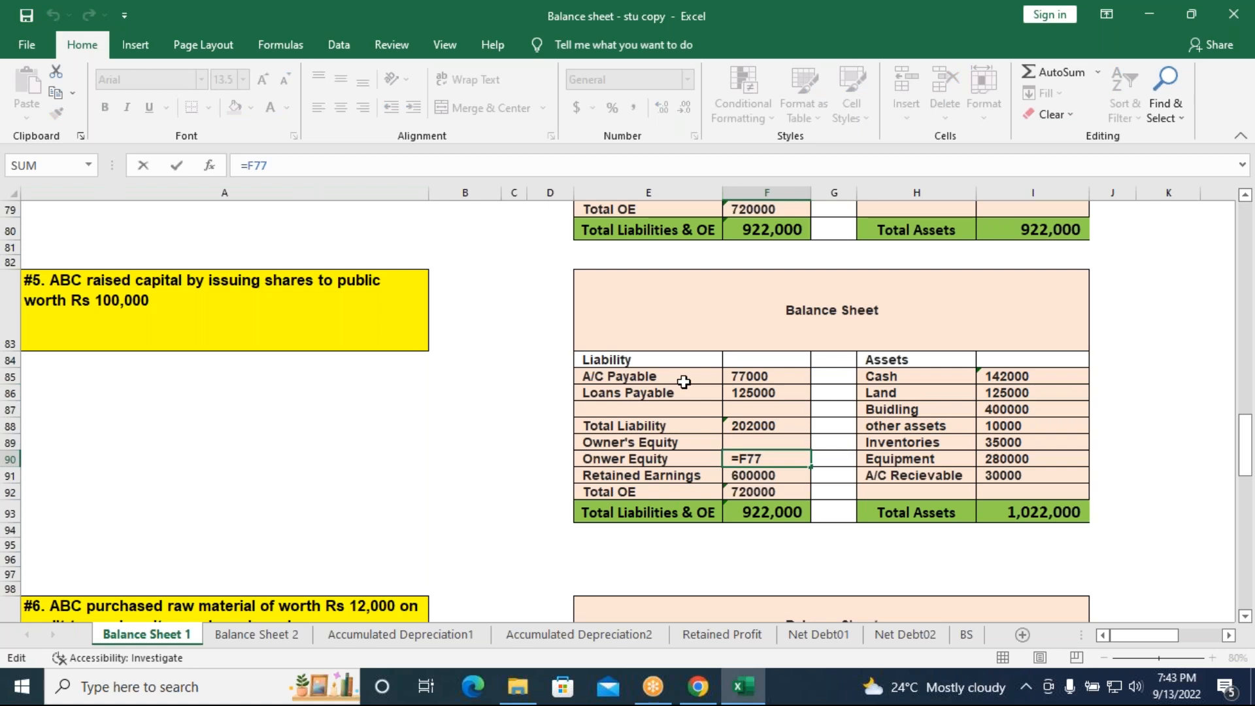
text(+100000)
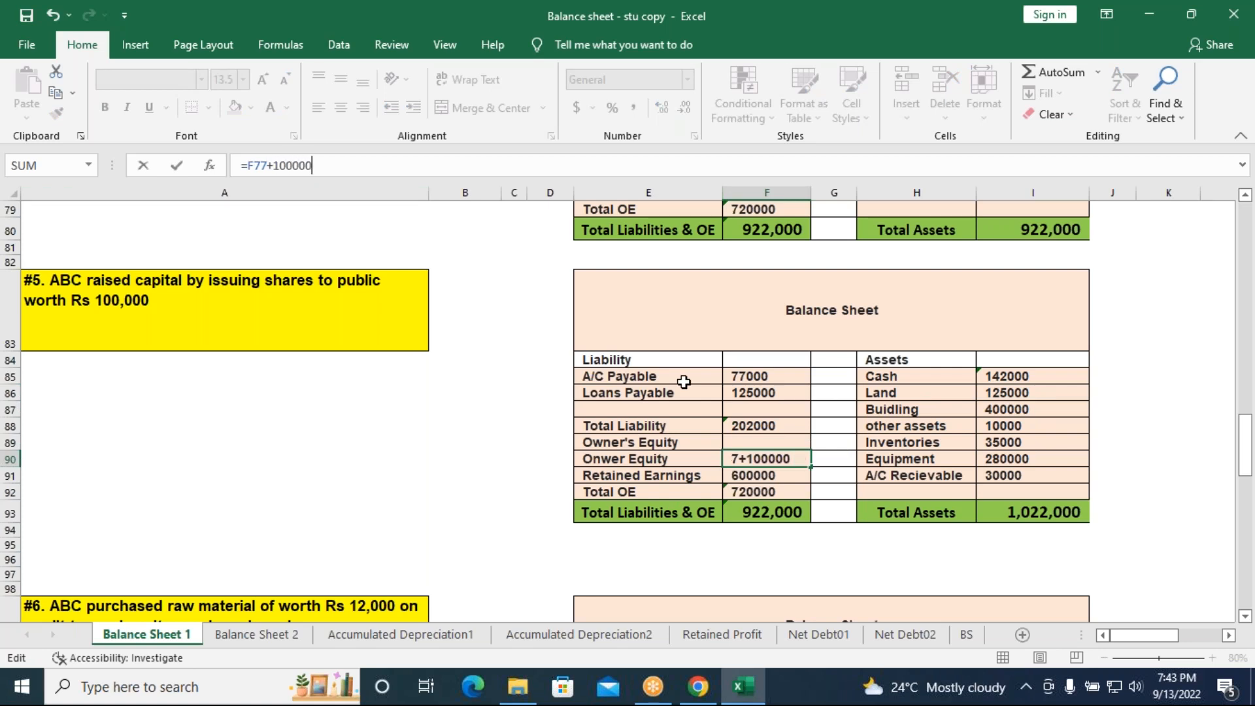
key(Return)
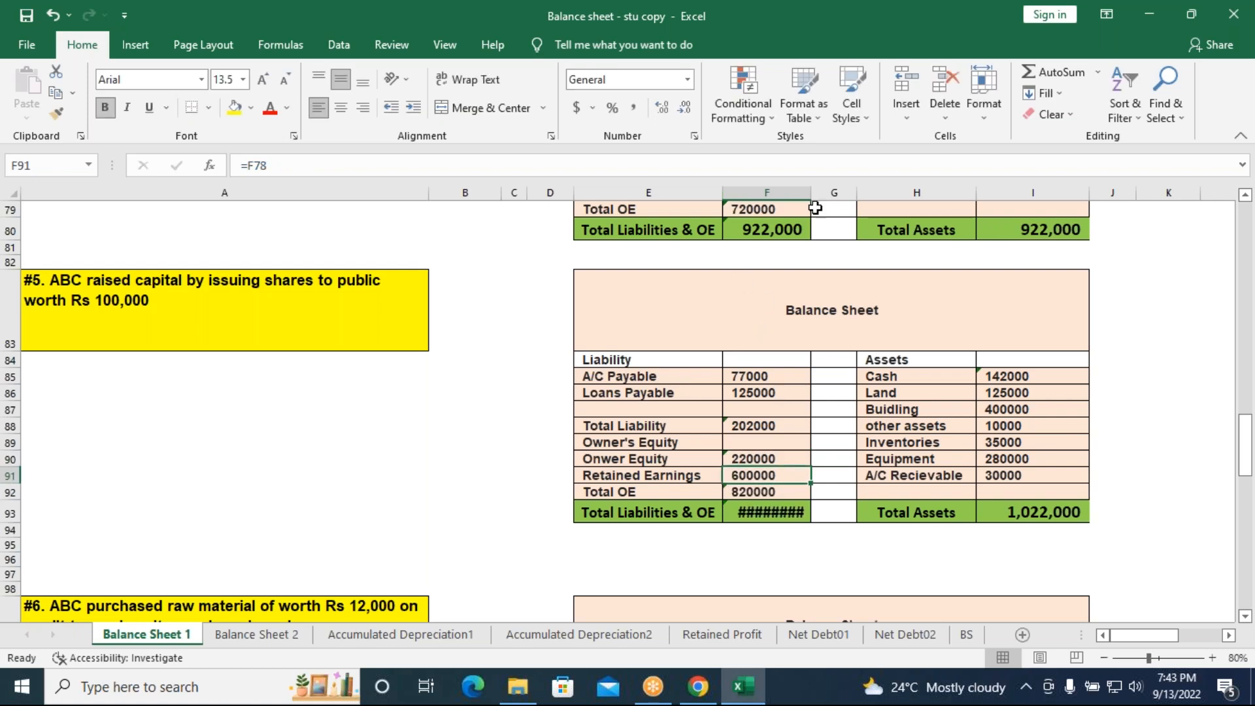
double_click(812, 193)
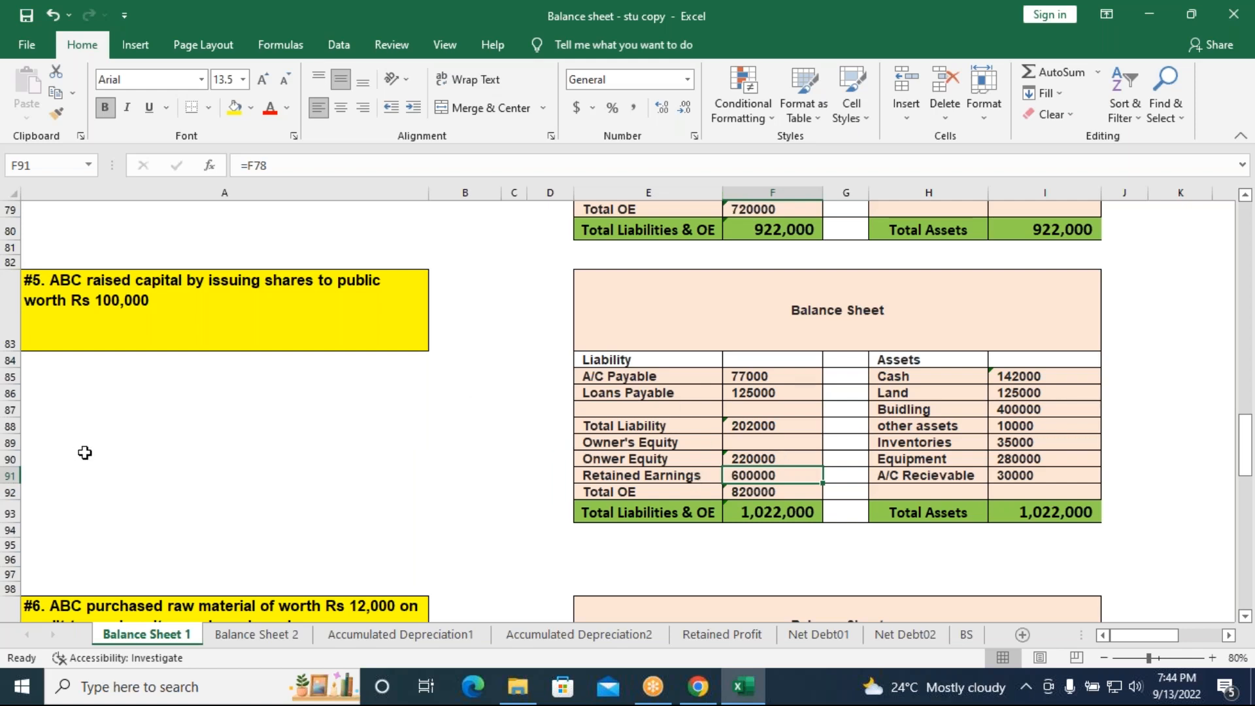
- Remove the 100000 addition from the Cash formula in I85, leaving =I72
click(1059, 379)
click(366, 164)
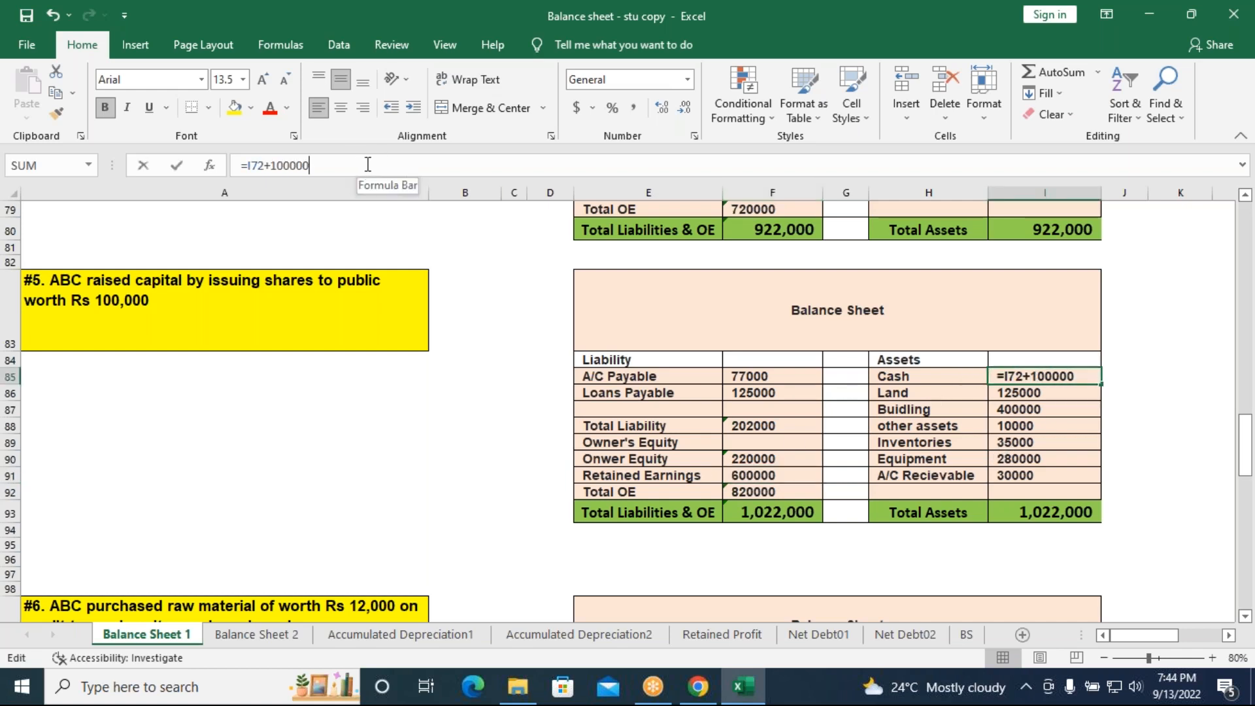
key(BackSpace)
key(BackSpace)
key(BackSpace)
key(BackSpace)
key(BackSpace)
key(BackSpace)
key(BackSpace)
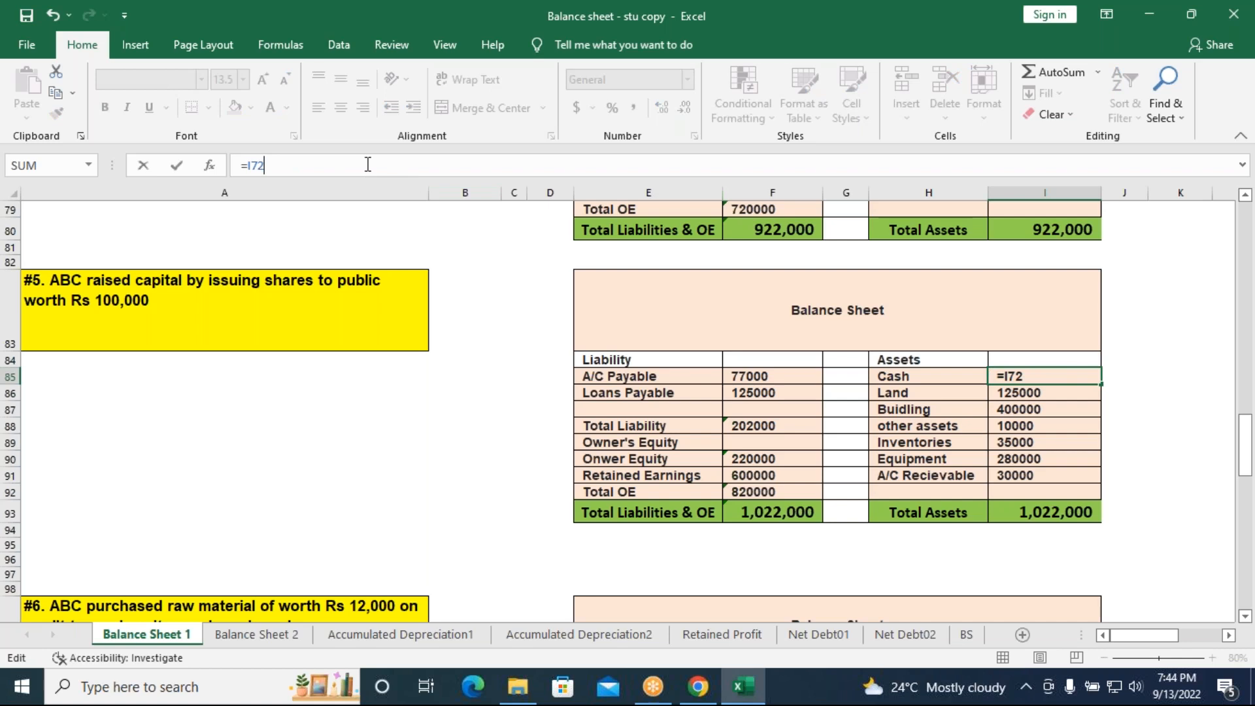
- Remove the 100000 addition from the Onwer Equity formula in F90, leaving =F77
click(773, 460)
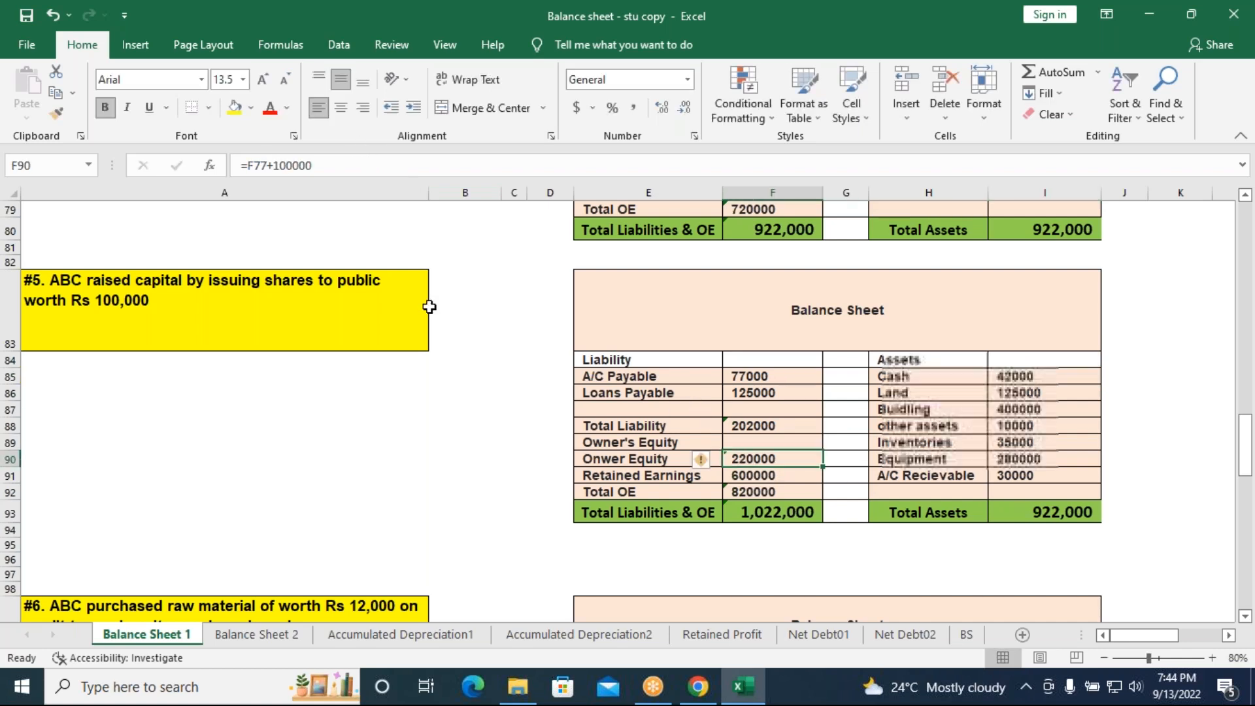
click(331, 165)
key(BackSpace)
key(BackSpace)
key(BackSpace)
key(BackSpace)
key(BackSpace)
key(BackSpace)
key(BackSpace)
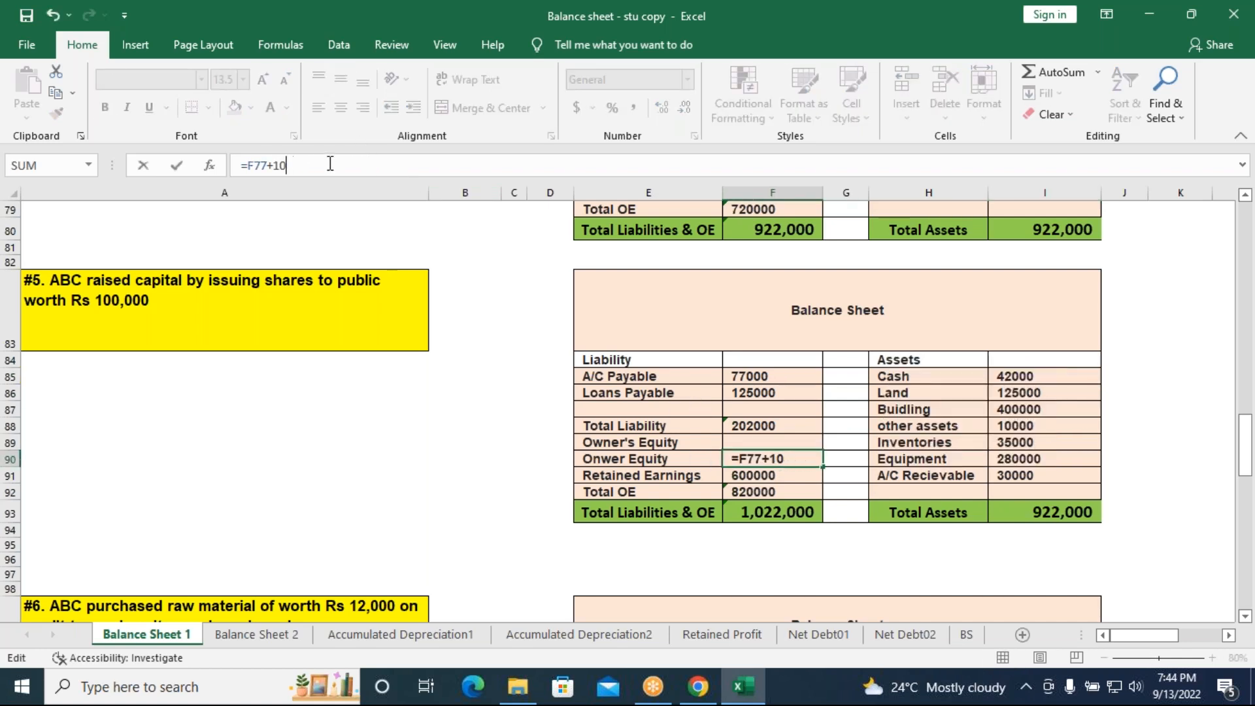
click(274, 492)
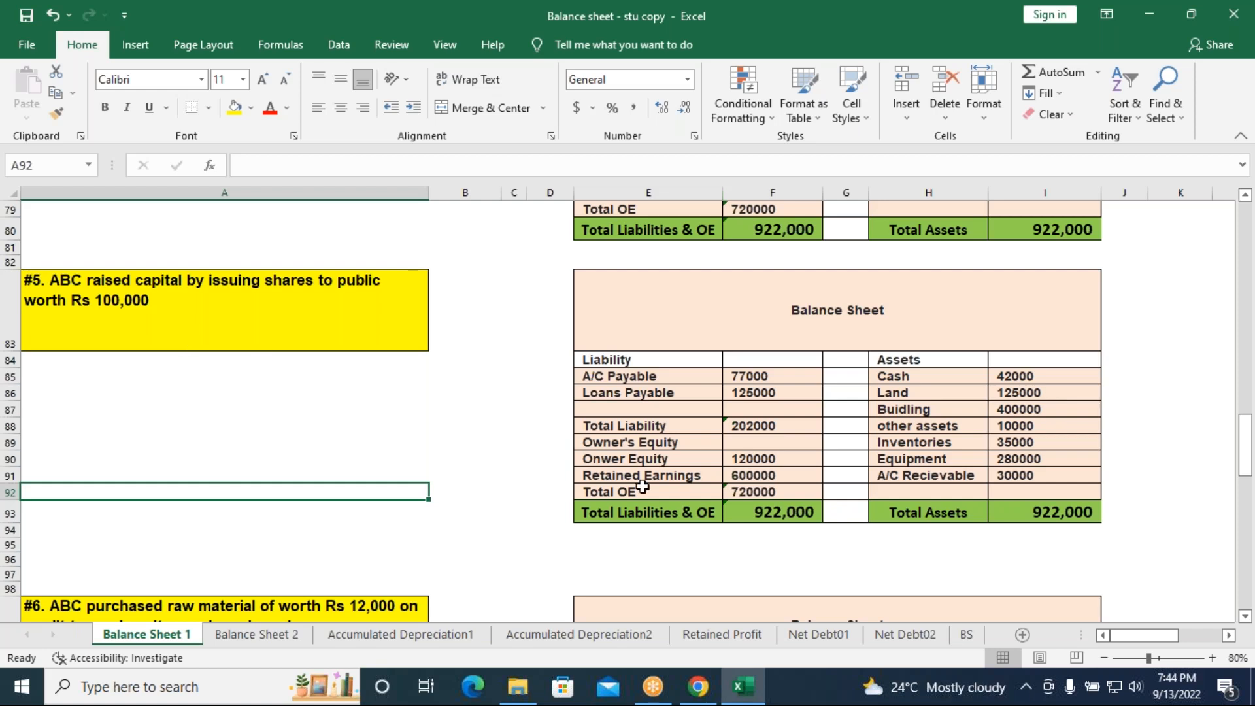
- Record the cash received from the share issue of transaction #5 by changing the Cash formula in I85 to =I72+100000
click(1046, 379)
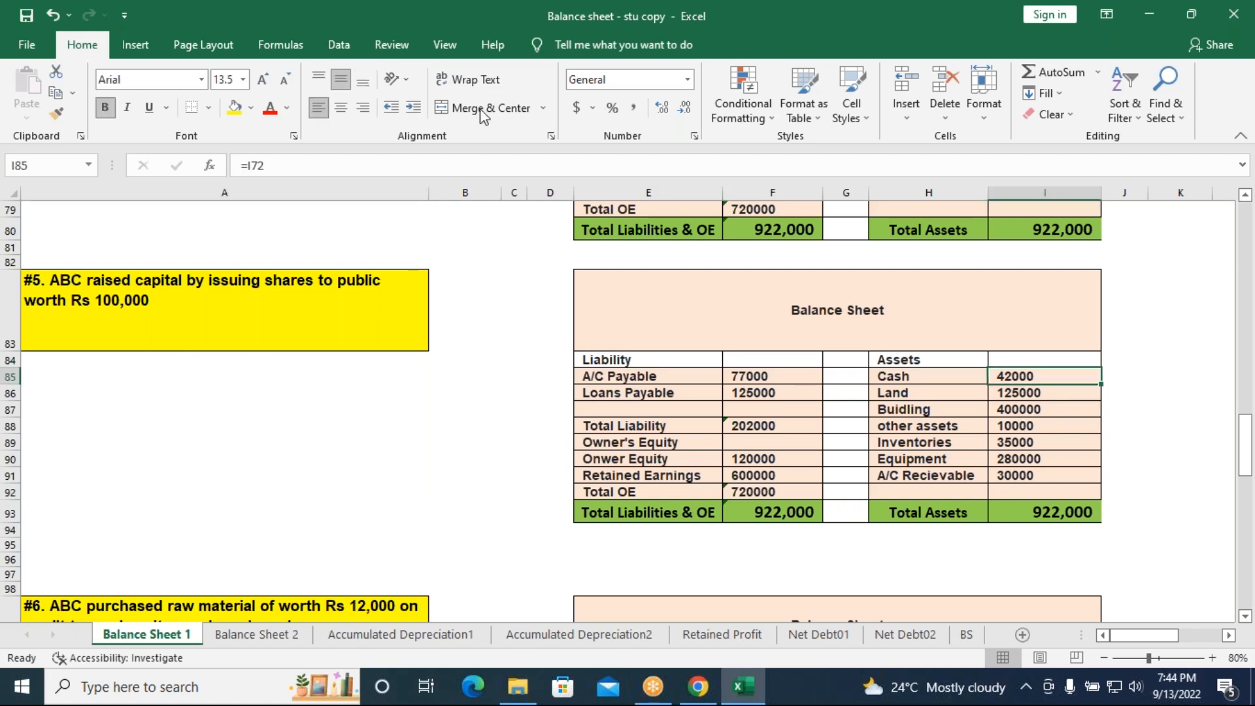
click(301, 165)
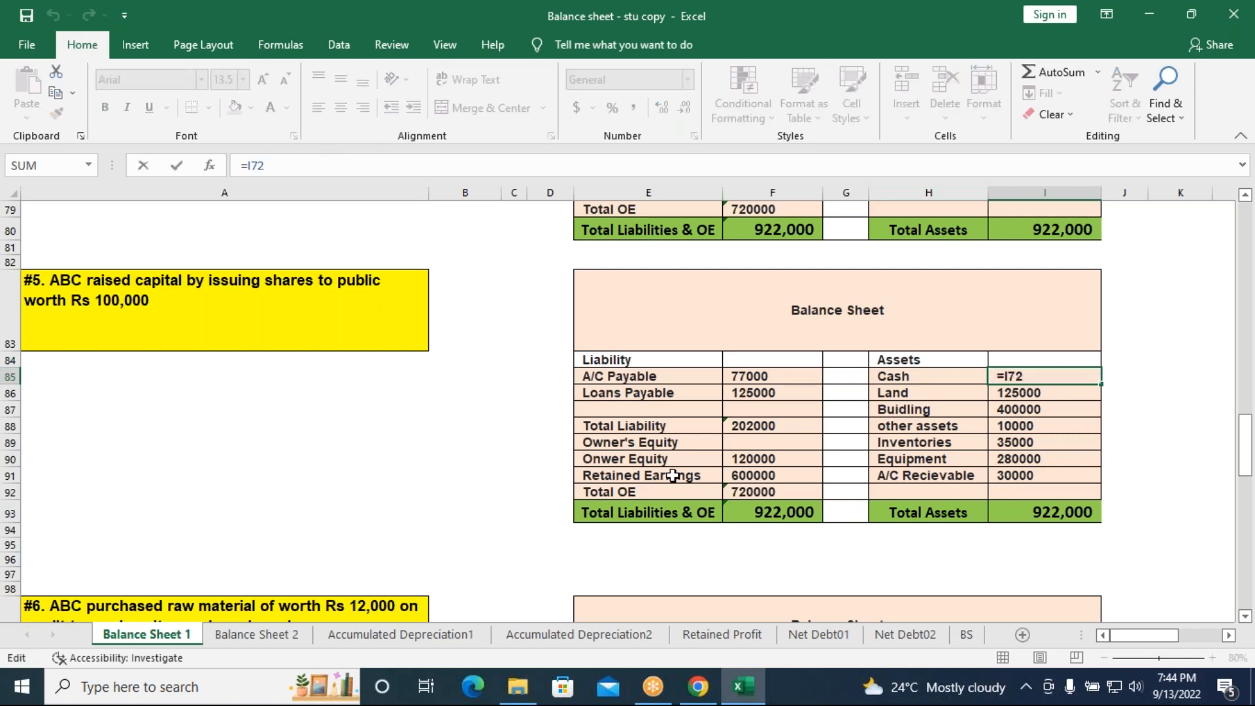
text(+100000)
key(Return)
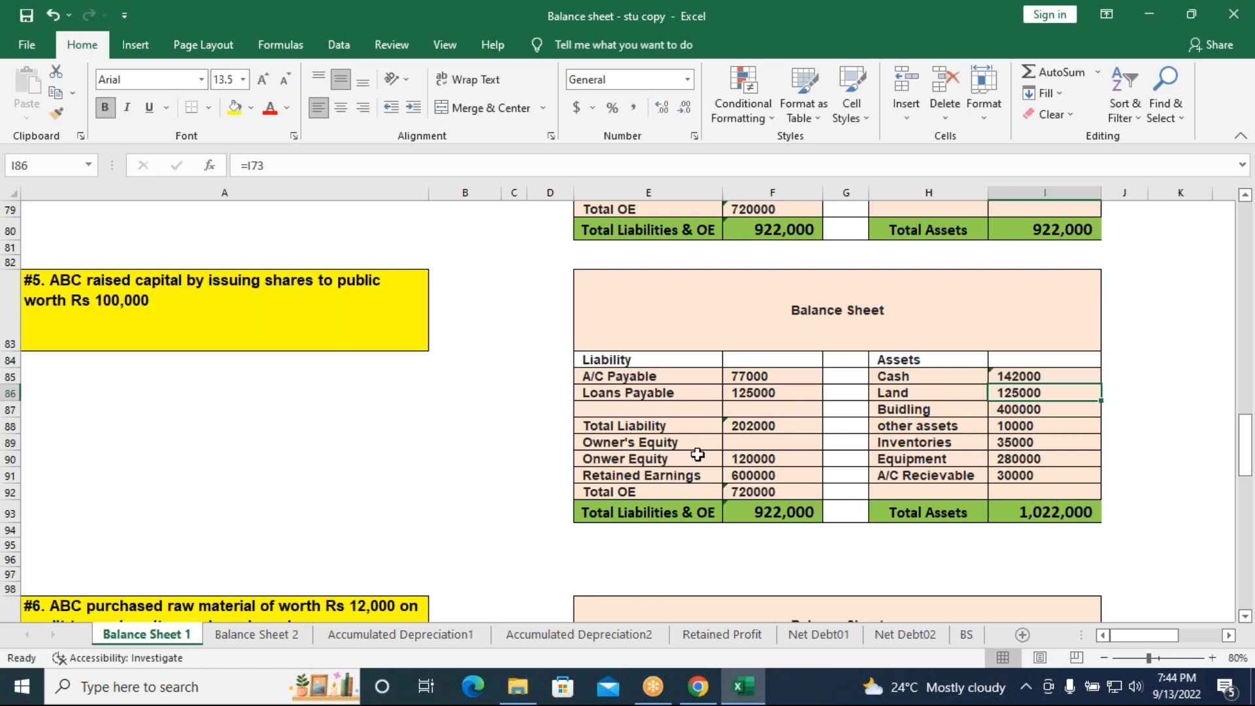
- Record the equity side of the transaction #5 share issue by changing the Onwer Equity formula in F90 to =F77+100000
click(747, 460)
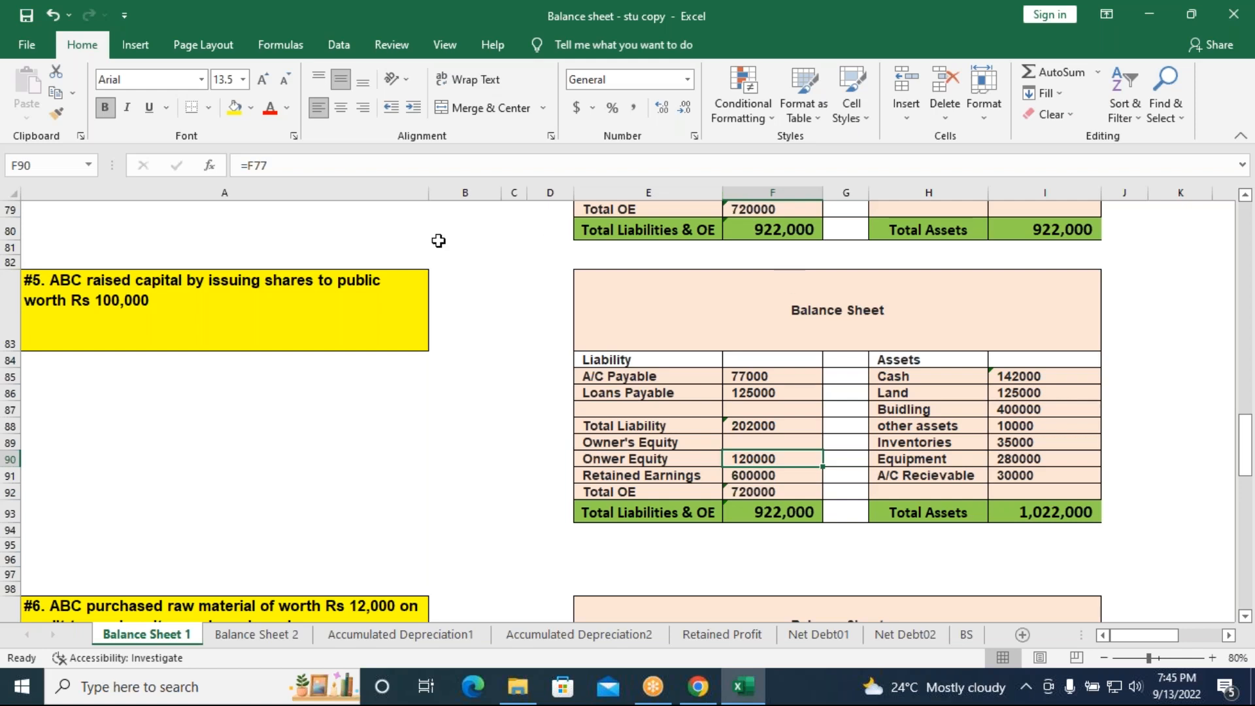
click(292, 168)
text(+100000)
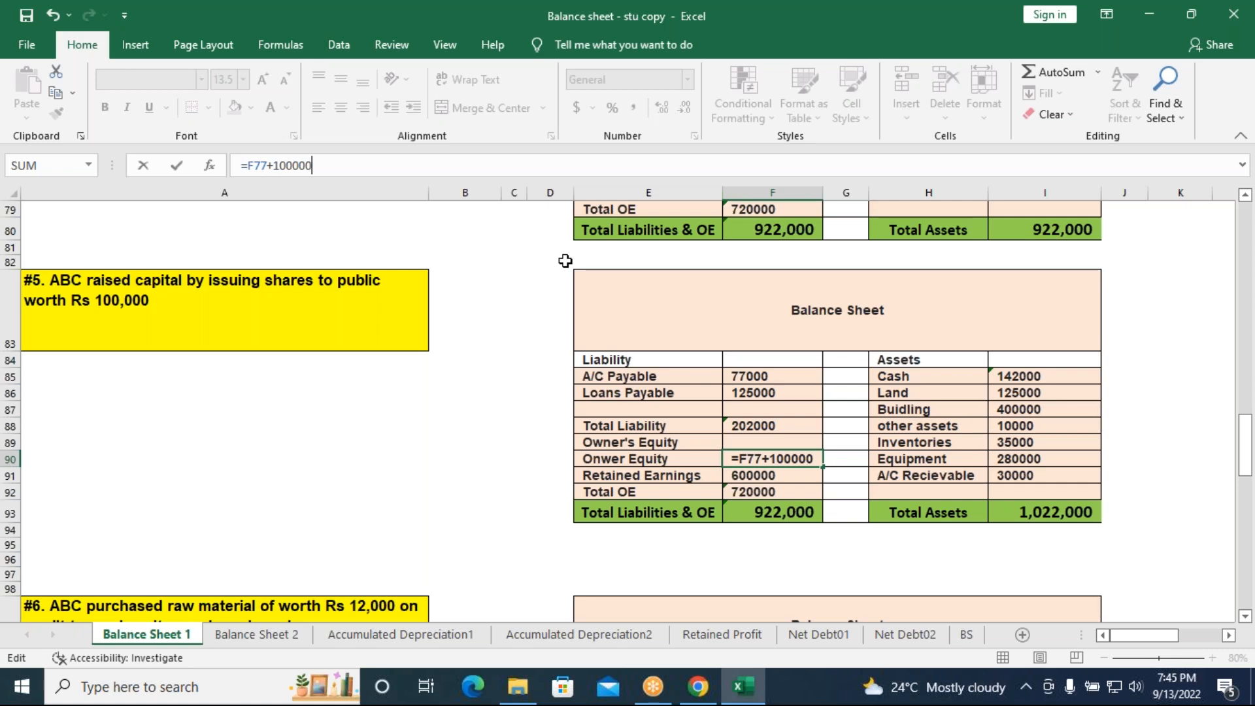
key(Return)
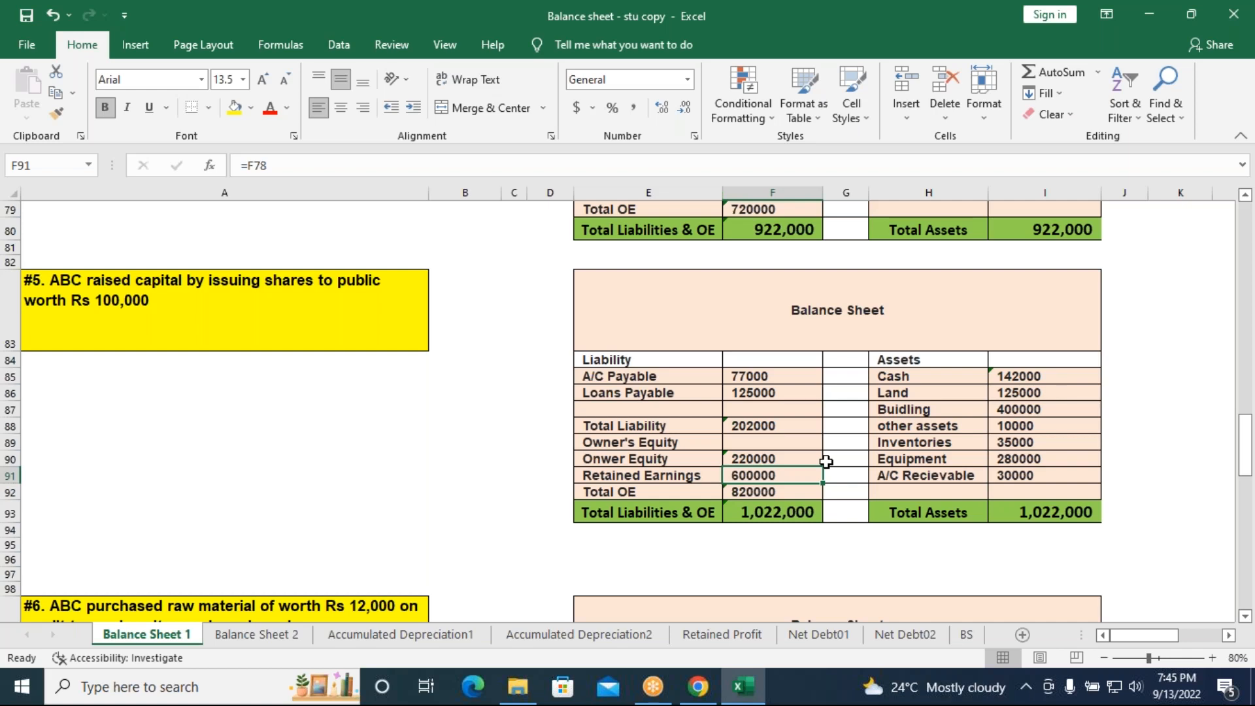
- Record the Rs 12,000 raw material purchase of transaction #6 by changing the Inventories formula in I105 to =I89+12000
scroll(790, 491, down, 4)
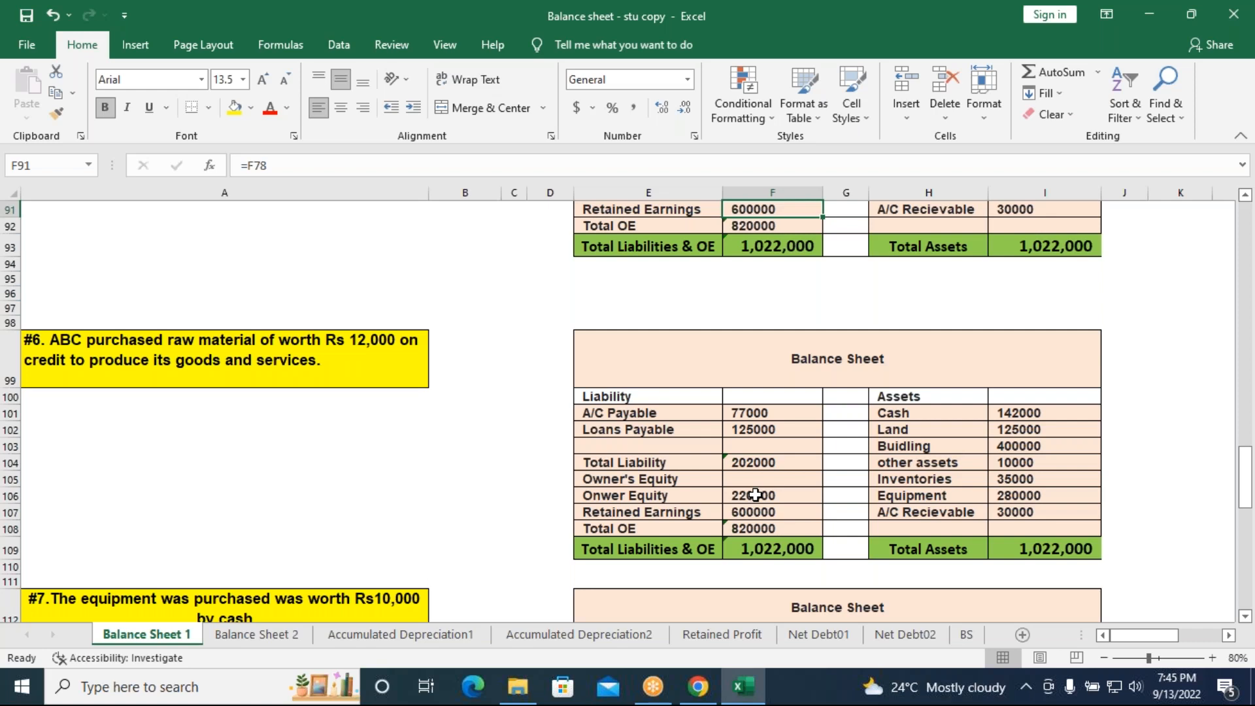
click(1012, 483)
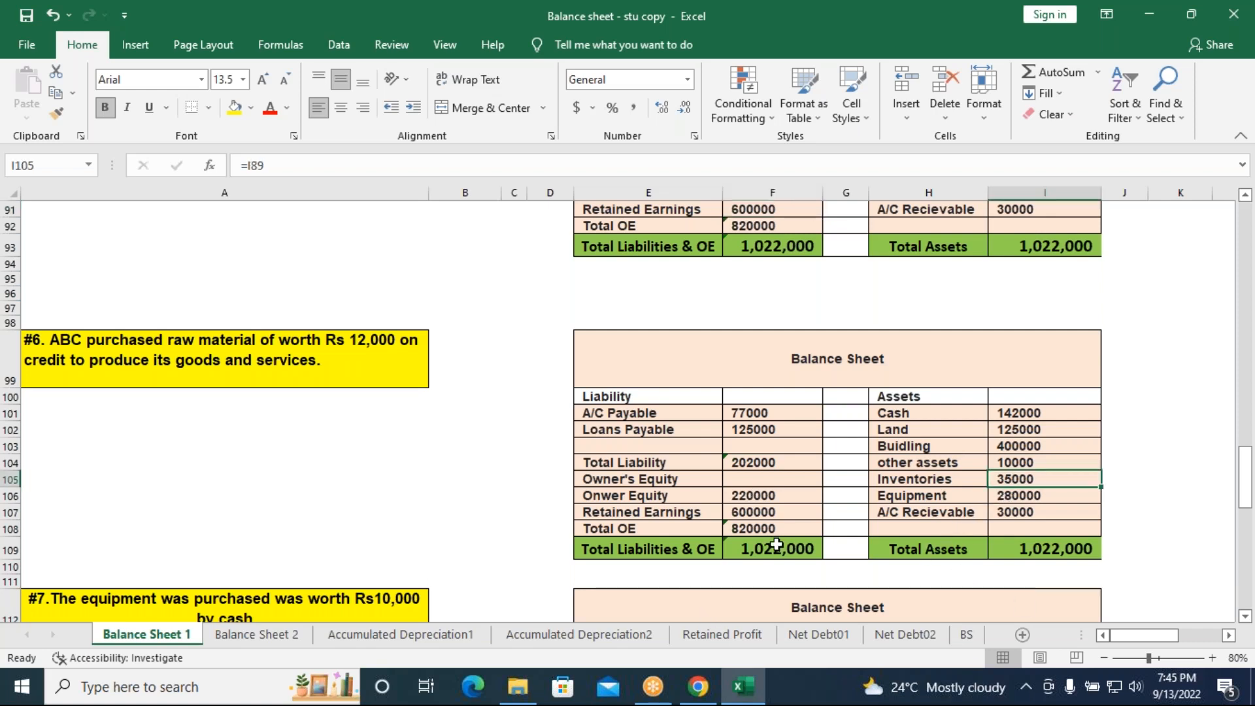
click(291, 172)
text(+12000)
key(Return)
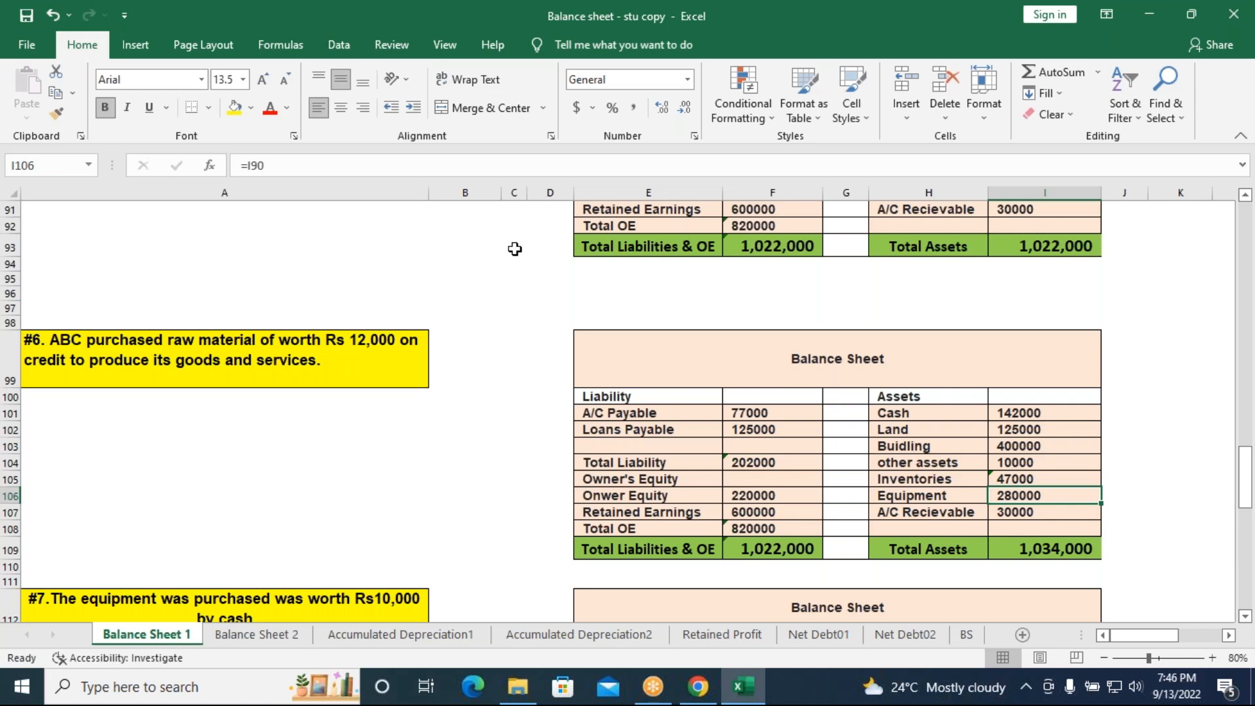
- Record the credit side of transaction #6 by changing the A/C Payable formula in F101 to =F85+12000
click(773, 416)
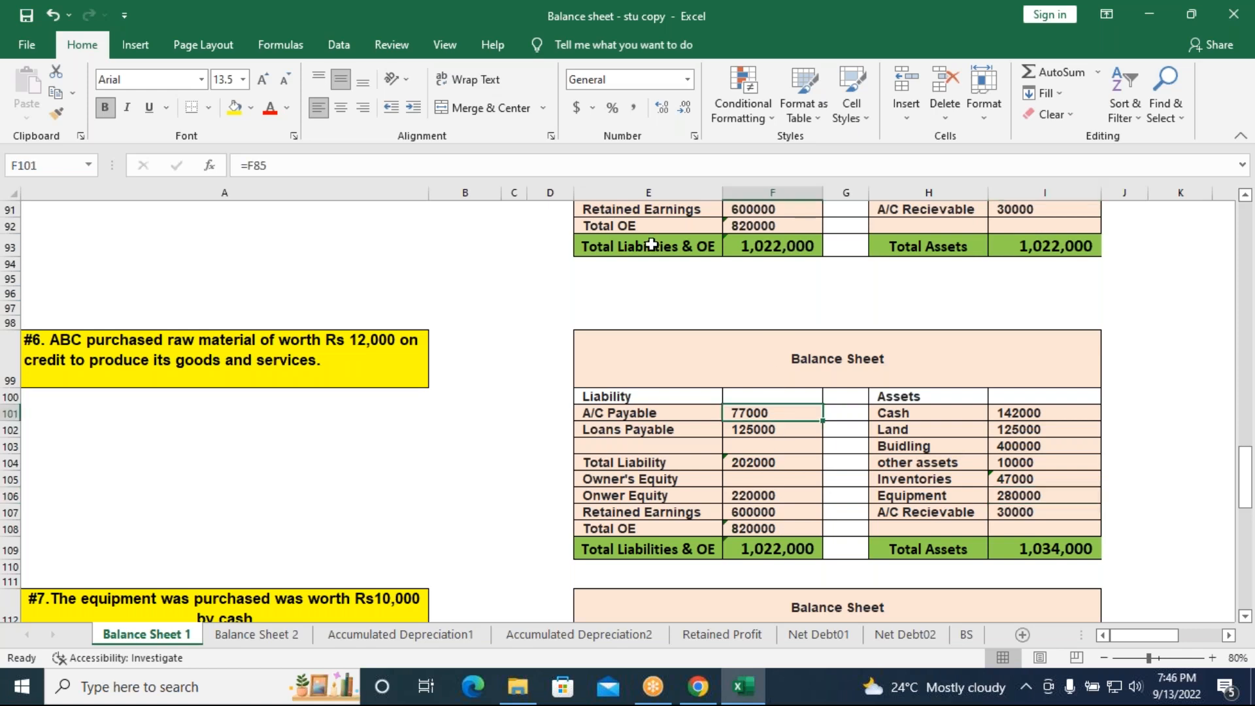
click(277, 165)
text(+12000)
key(Return)
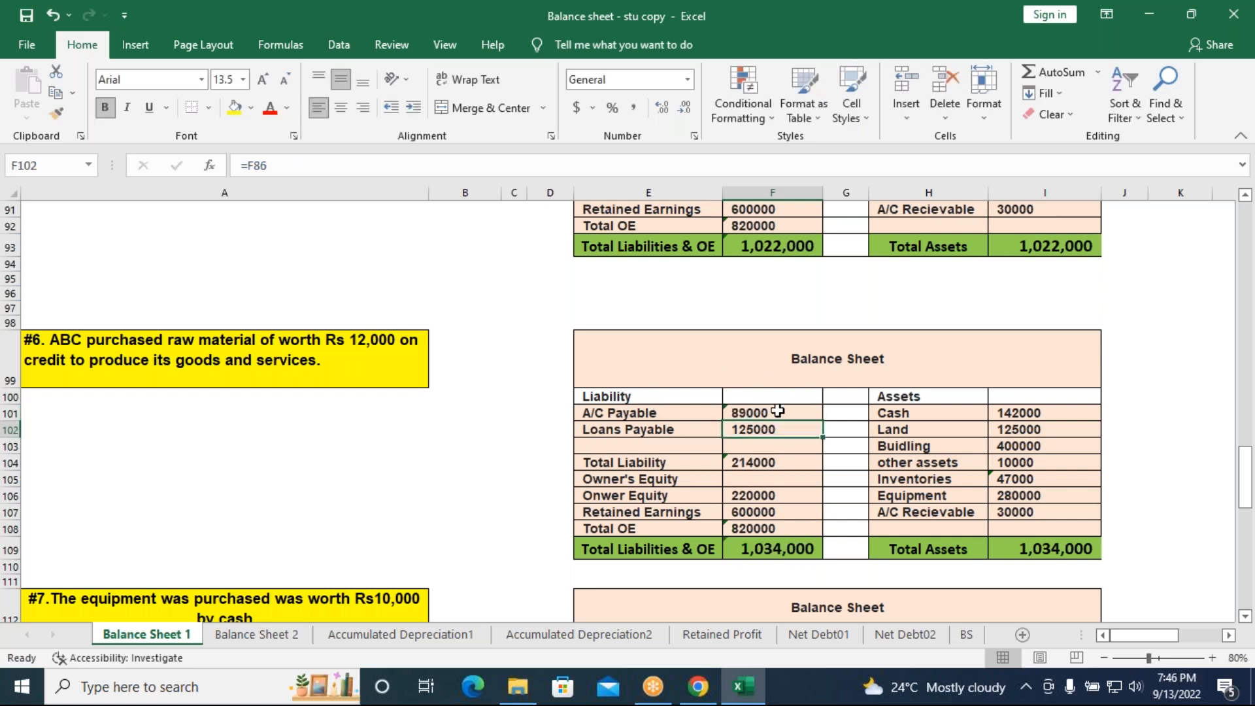
- Record the Rs 10,000 cash payment of transaction #7 by changing the Cash formula in I114 to =I101-10000
scroll(778, 411, down, 4)
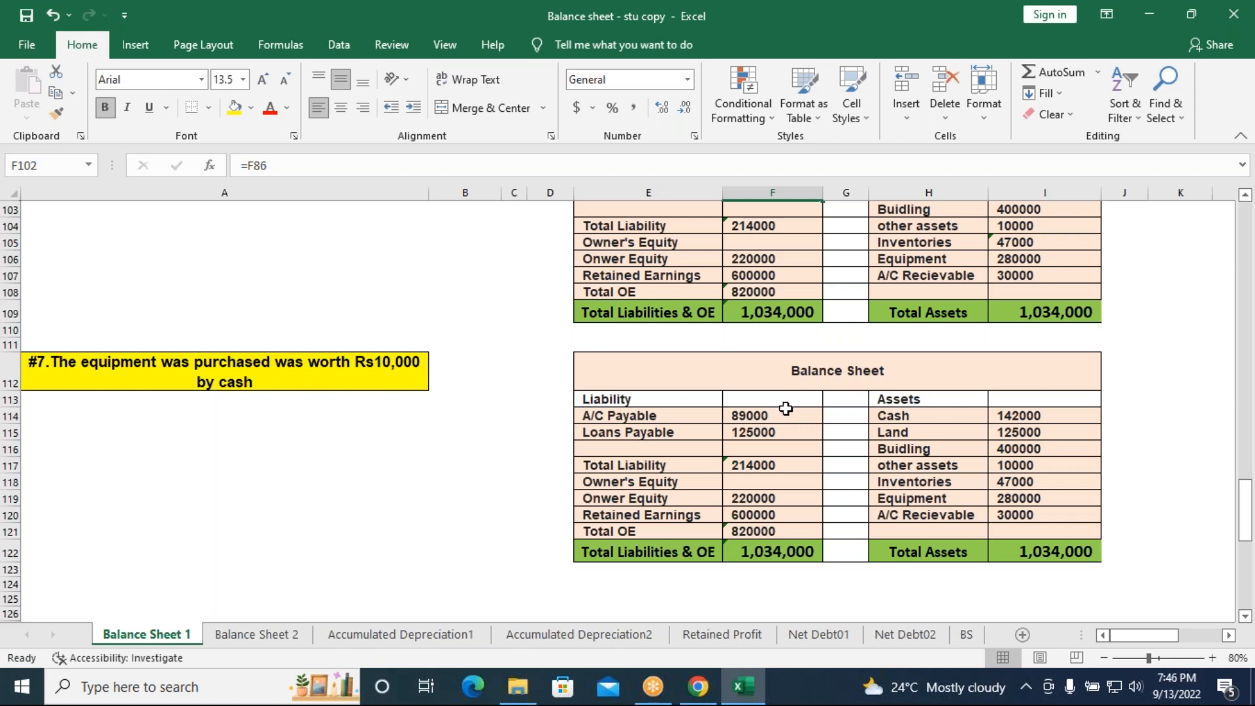
click(1053, 411)
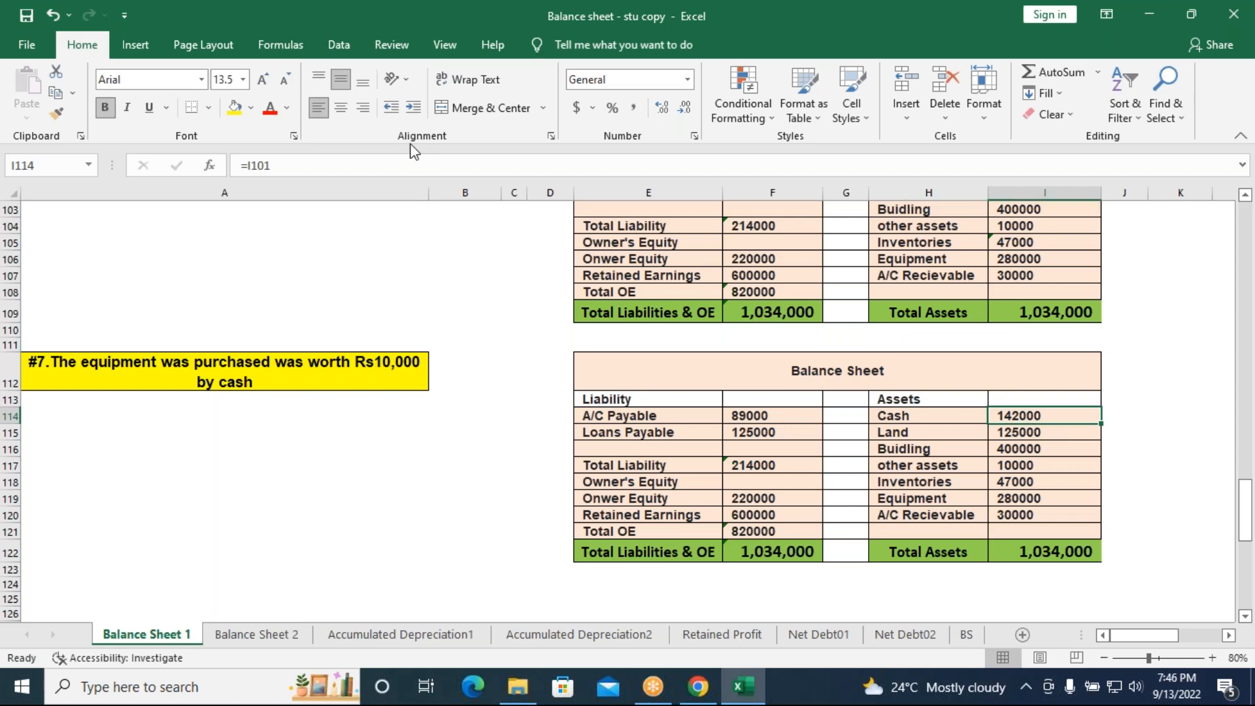
click(323, 165)
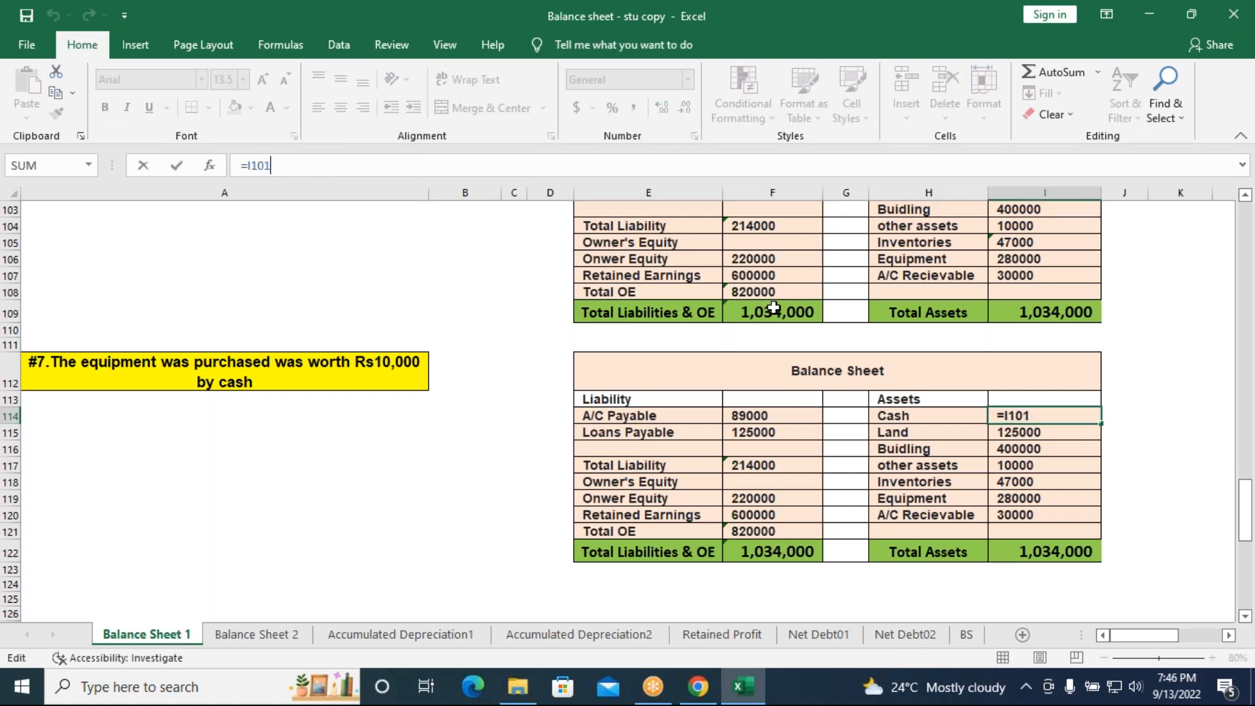
text(-10000)
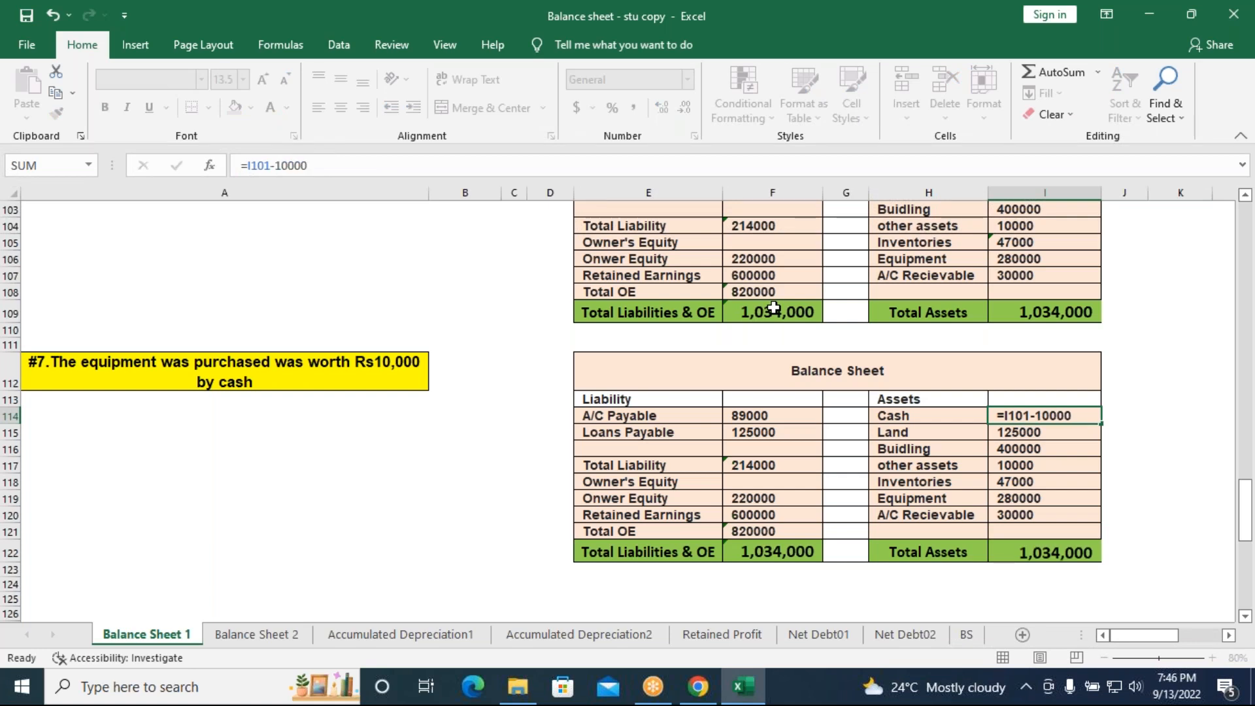
key(Return)
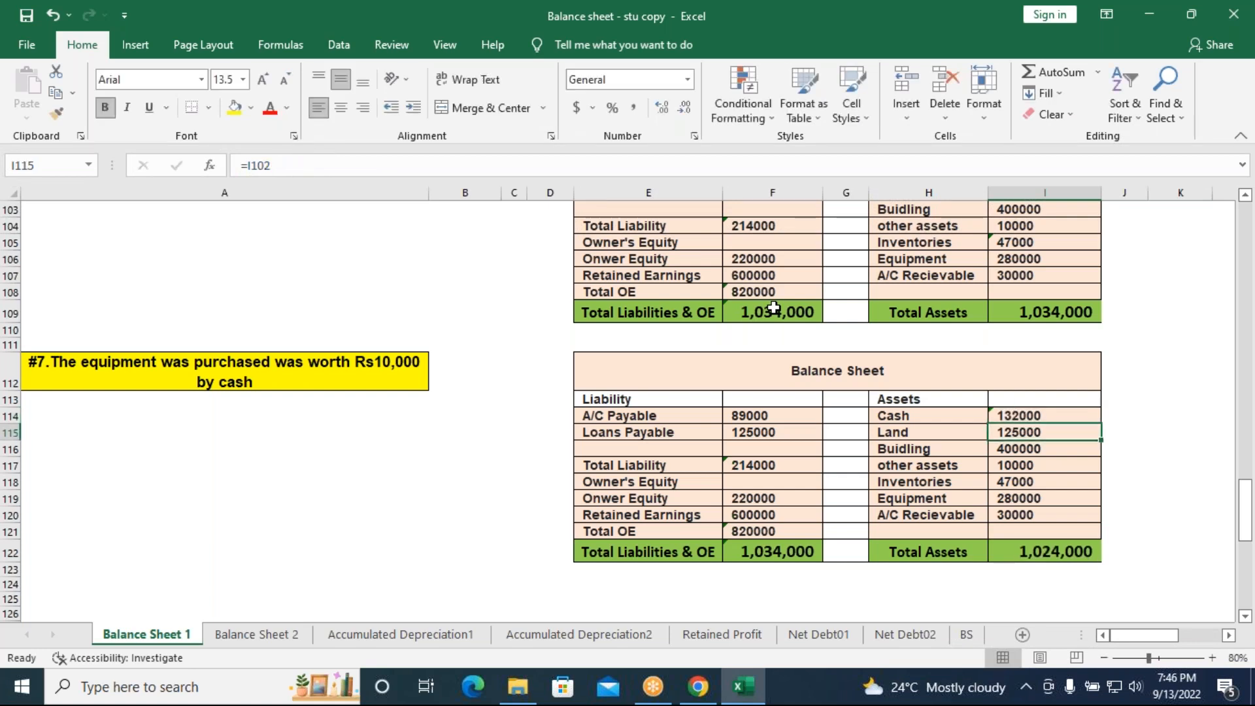
- Record the equipment acquired in transaction #7 by changing the Equipment formula in I119 to =I106+10000
click(1043, 501)
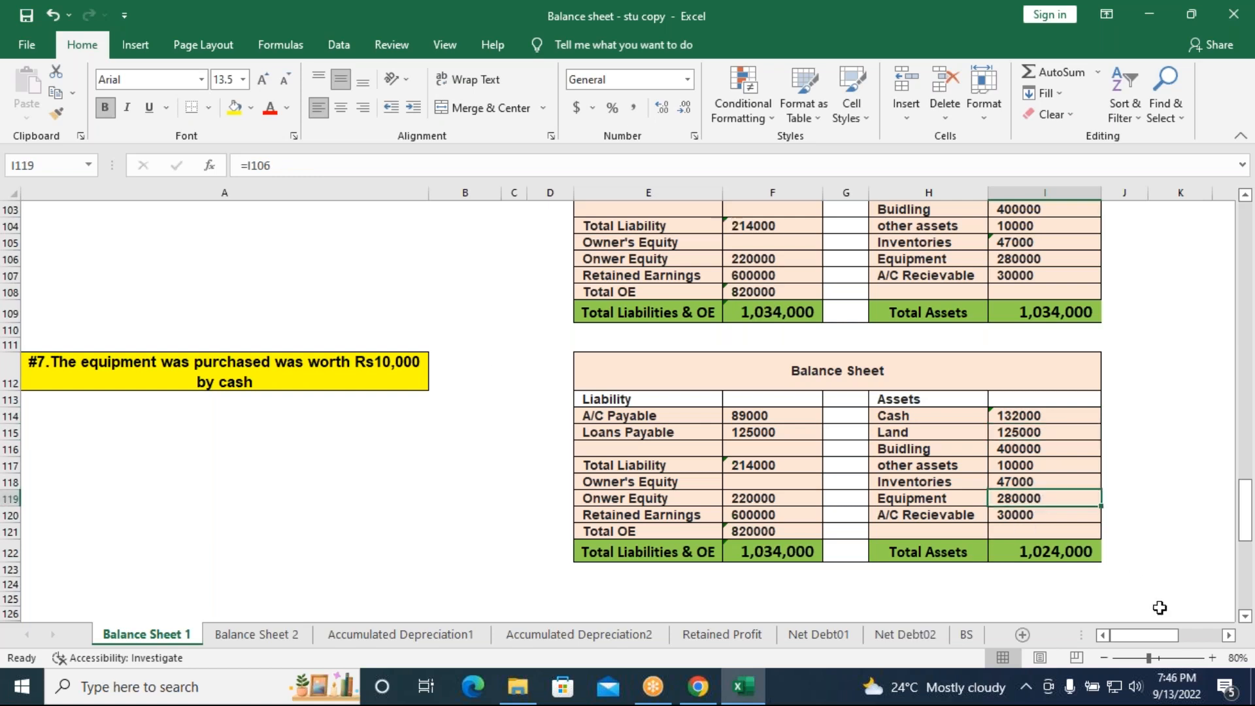
click(291, 168)
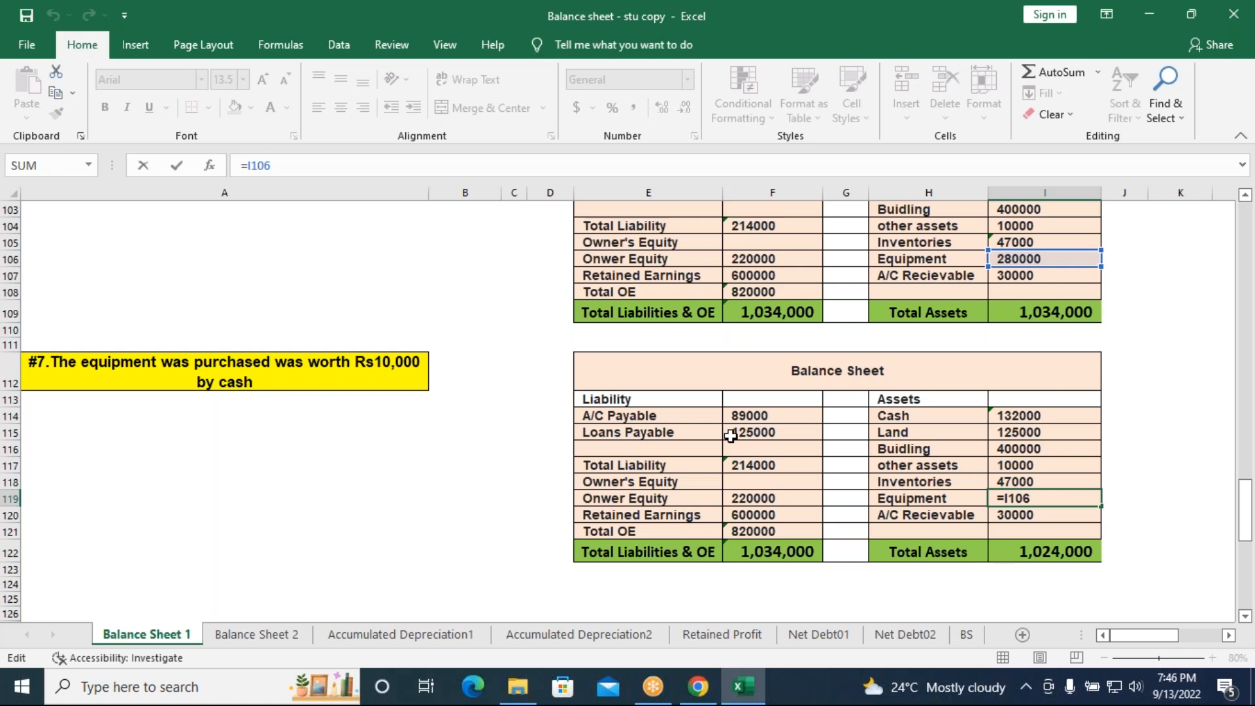
text(+10000)
key(Return)
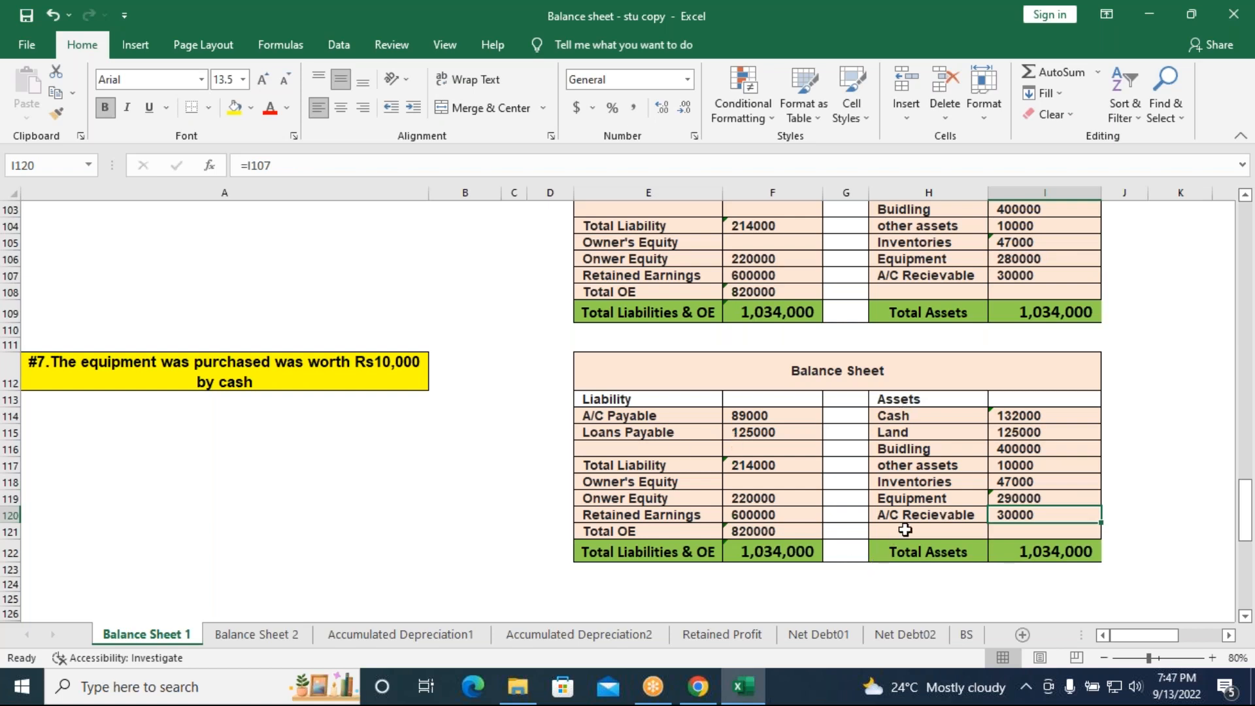
scroll(905, 530, down, 1)
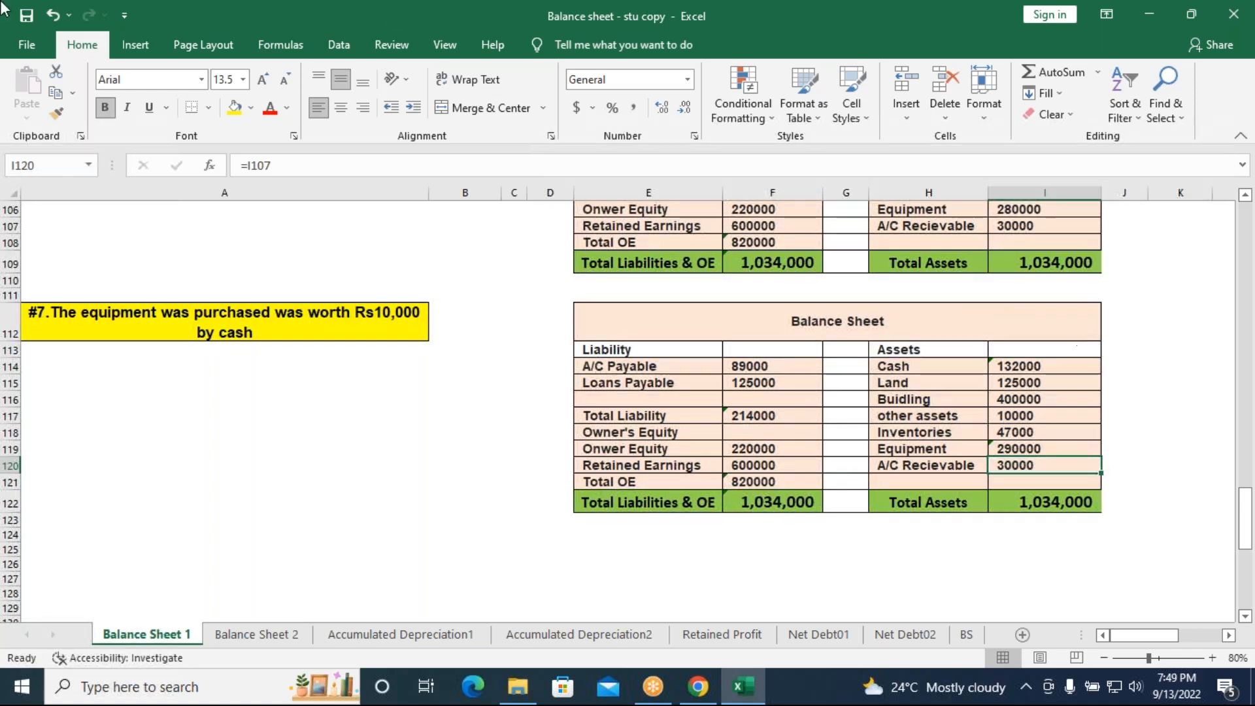
click(1254, 210)
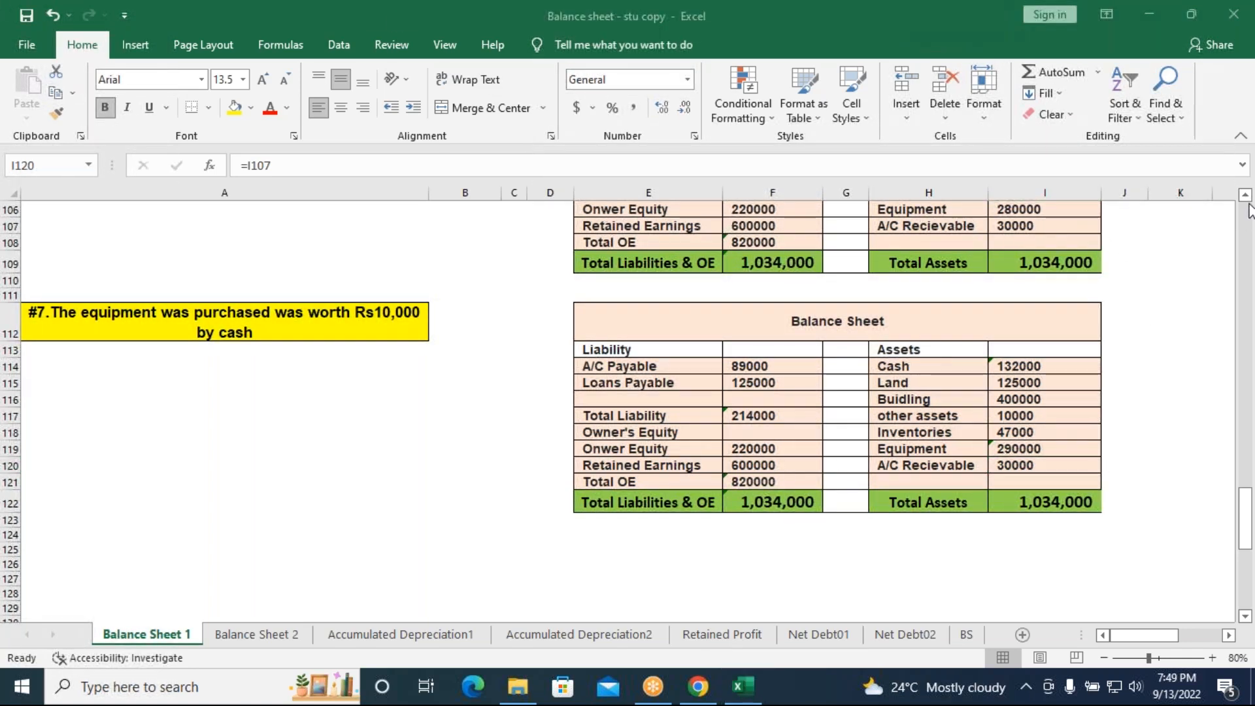